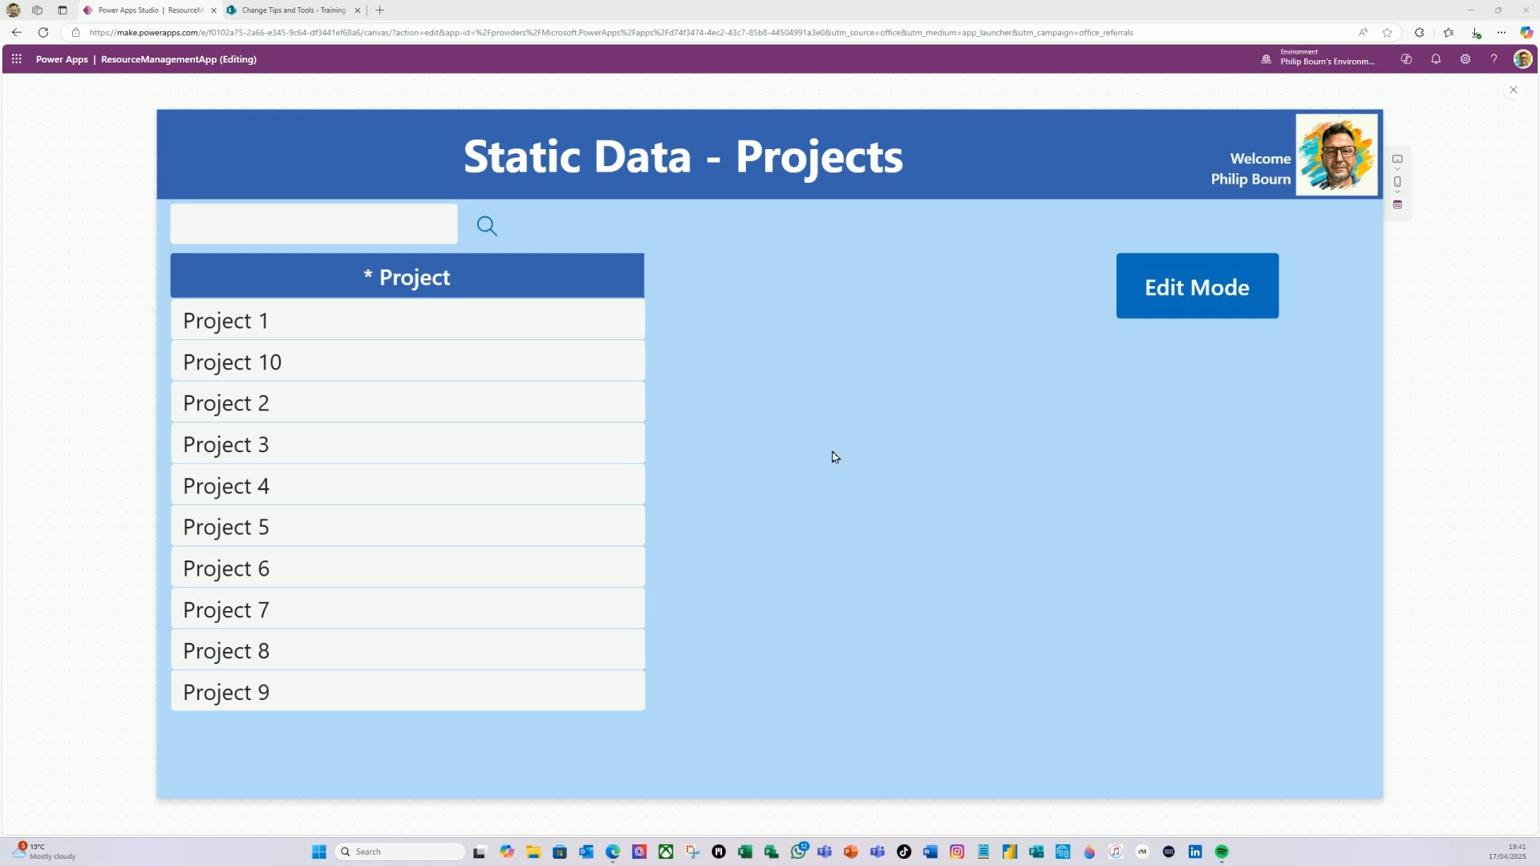
# - Close the resource capacity planning workbook and open the home page of the Change Tips and Tools - Training SharePoint site
pyautogui.click(307, 11)
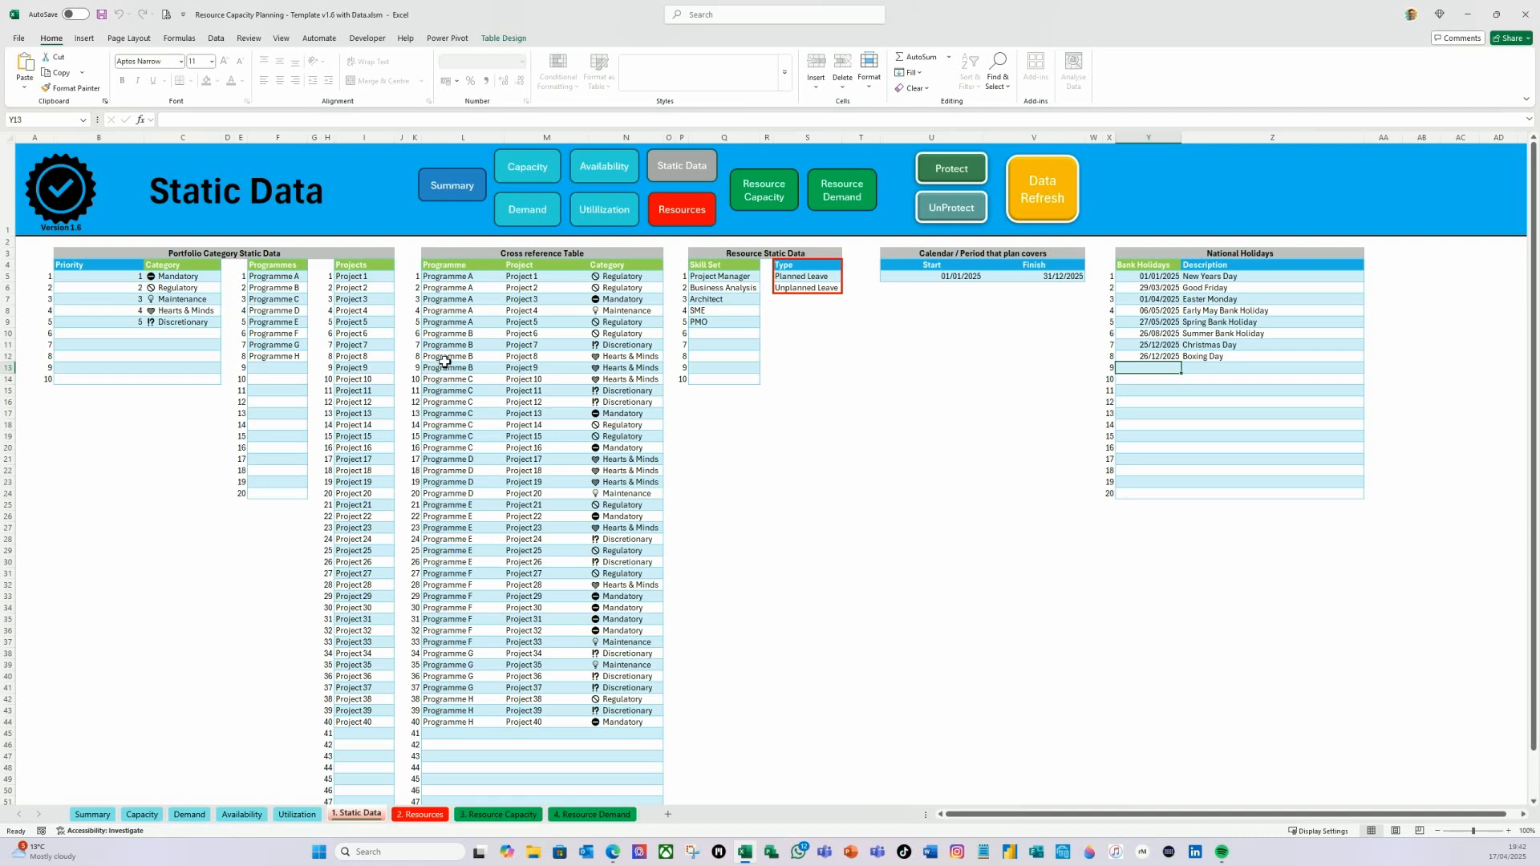
pyautogui.click(1527, 14)
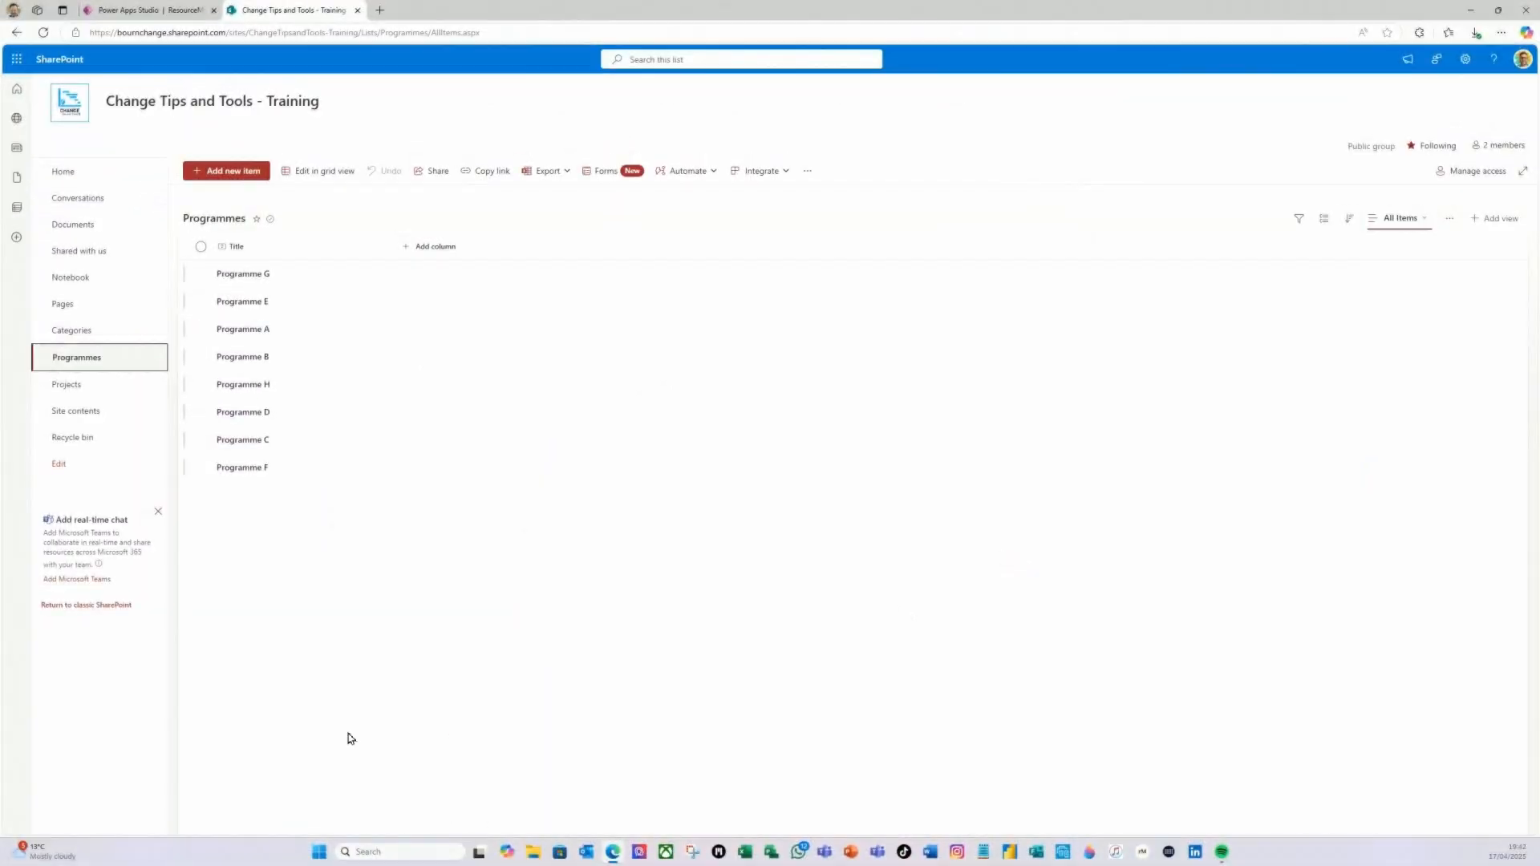
pyautogui.click(69, 175)
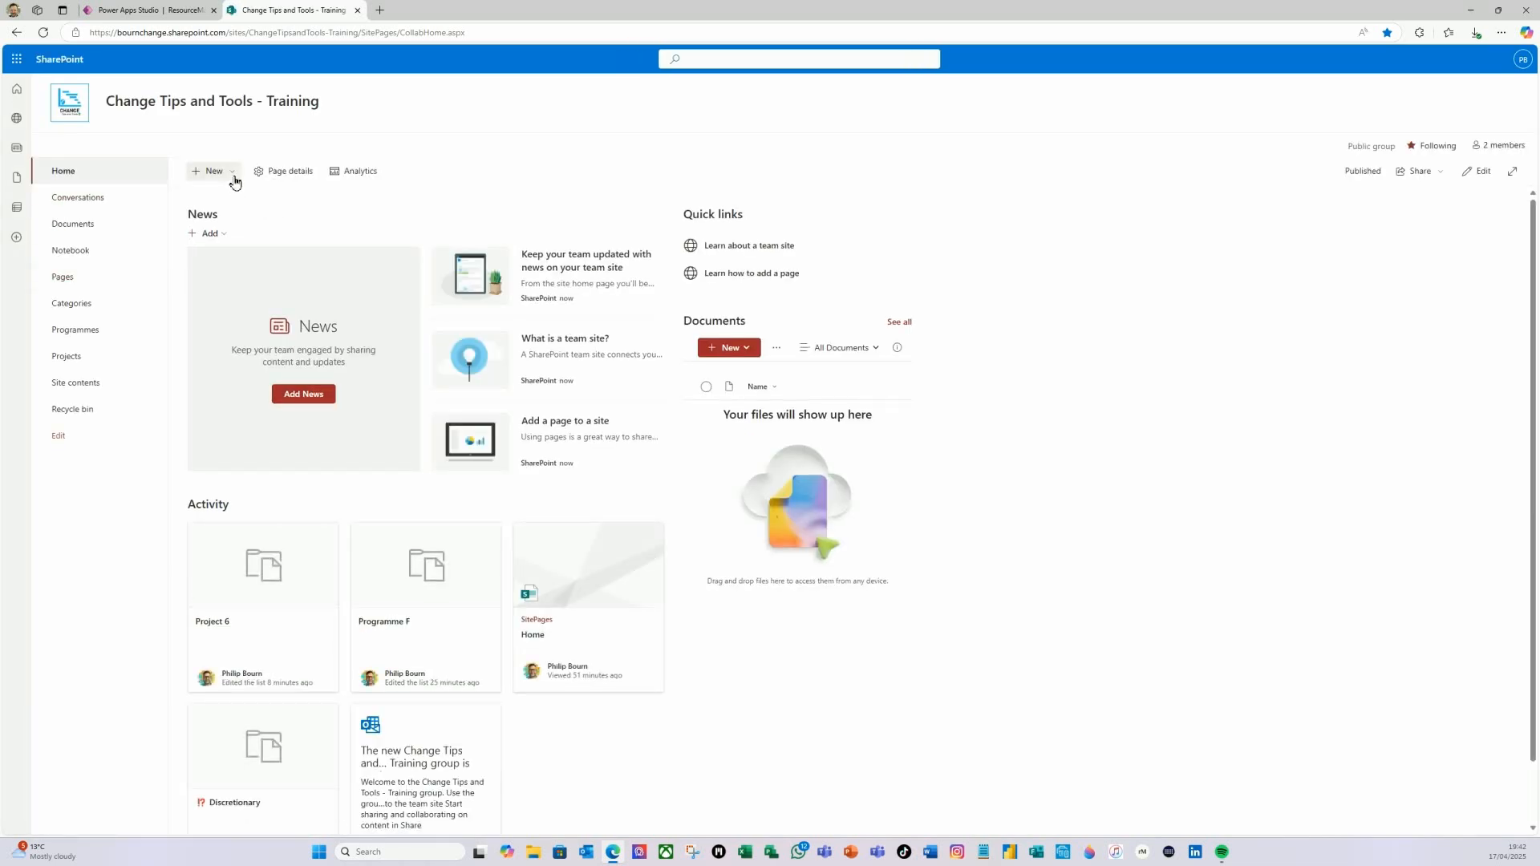
# - Create a blank list named Cross Reference on the site, shown in the site navigation
pyautogui.click(227, 183)
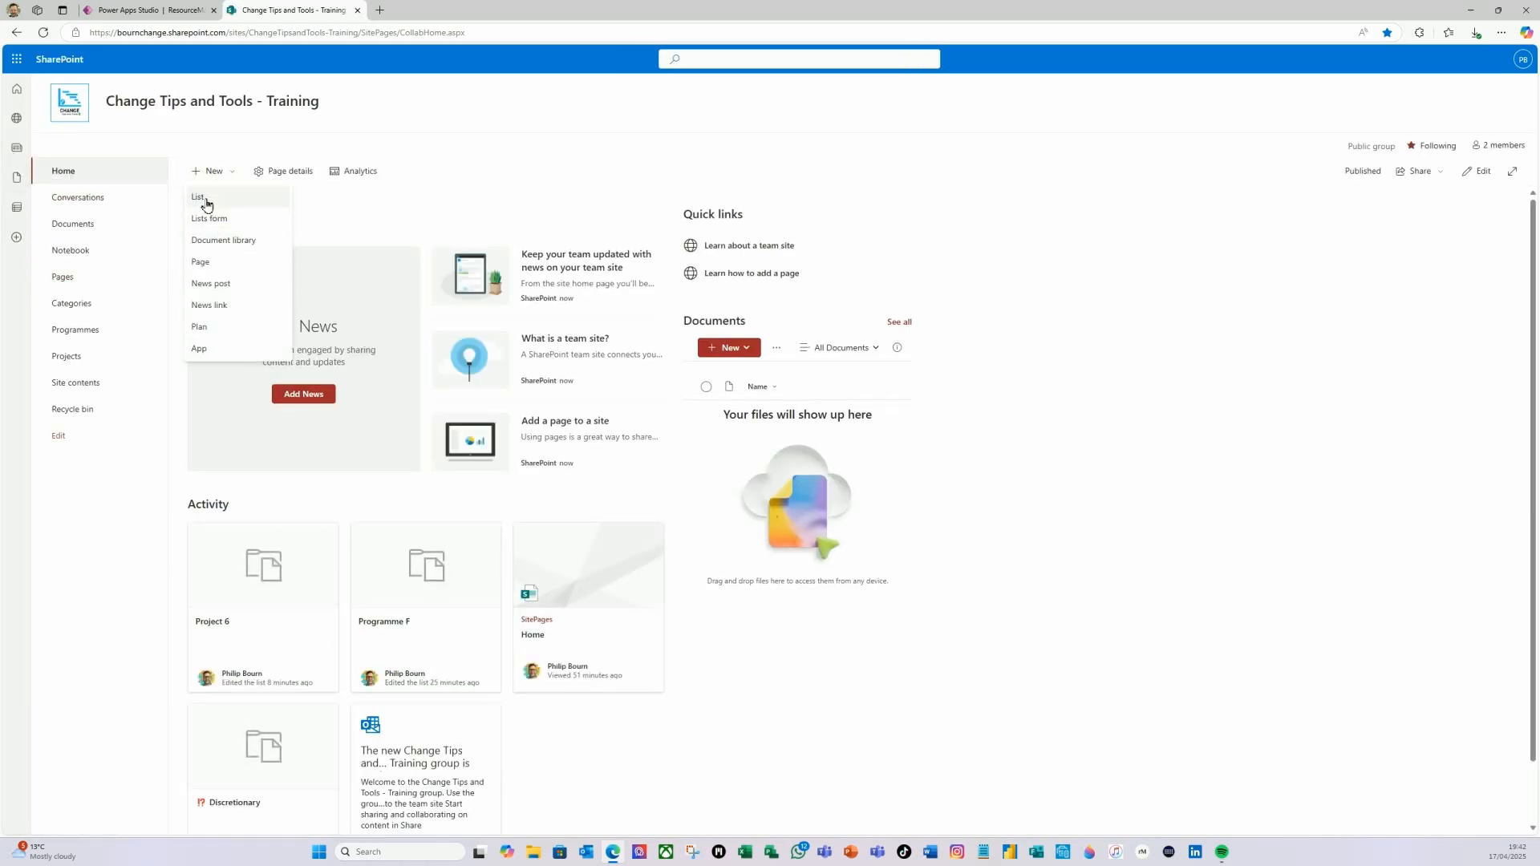
pyautogui.click(207, 205)
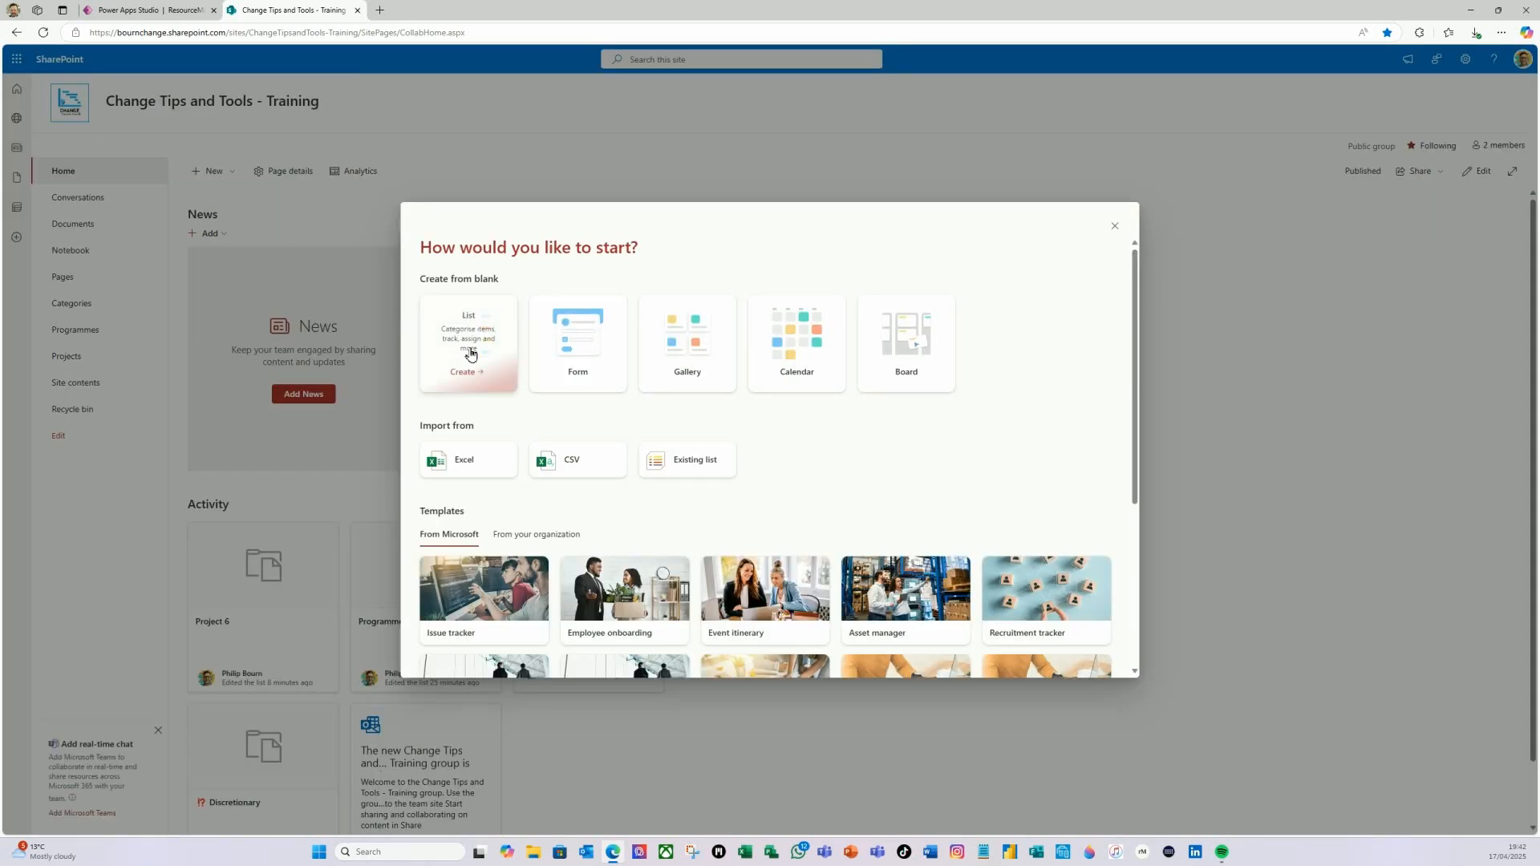
pyautogui.click(470, 372)
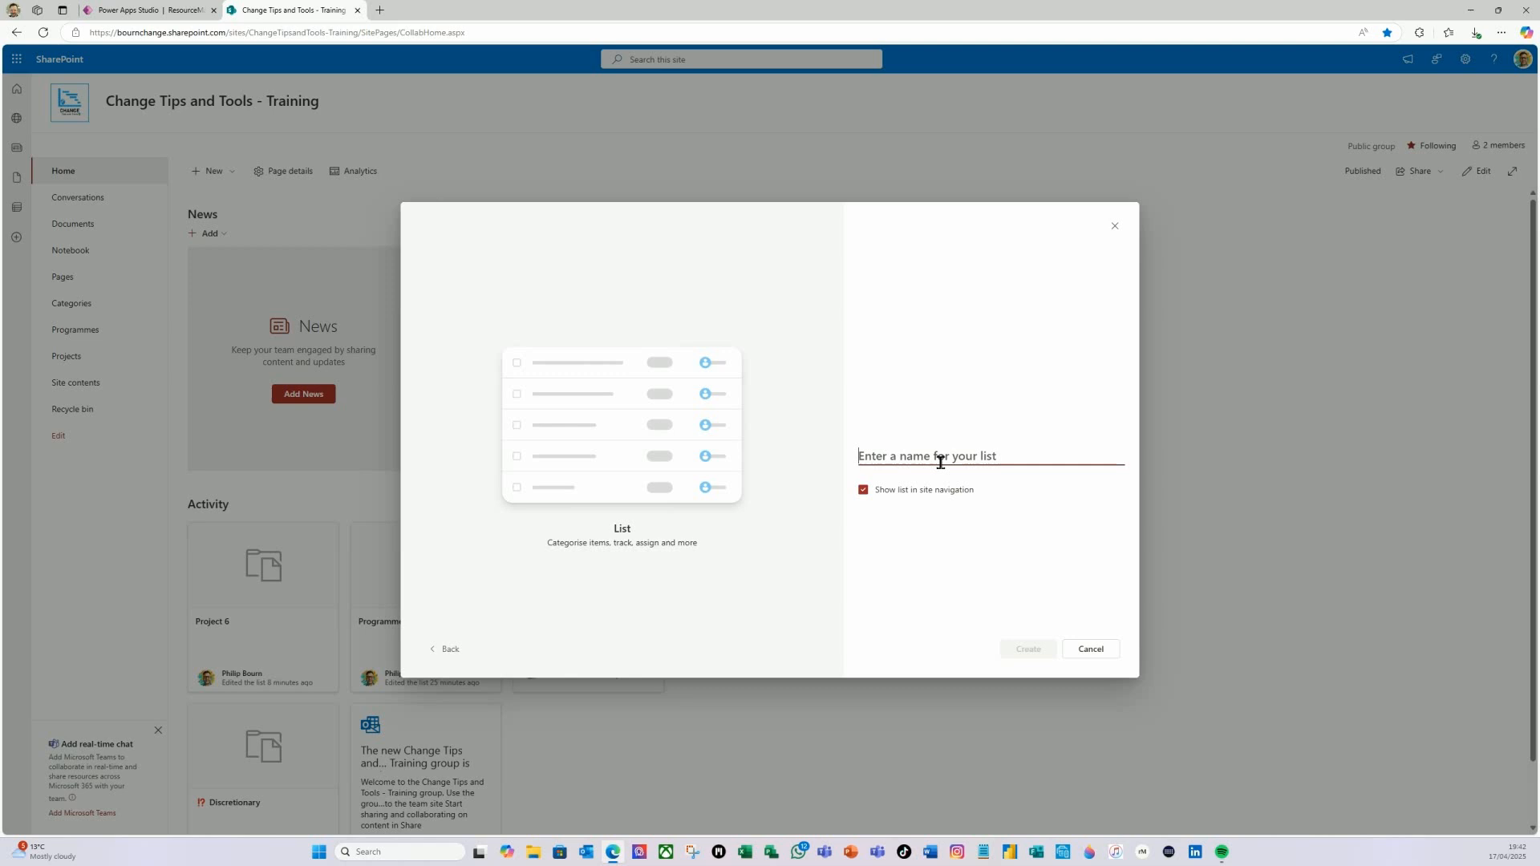
pyautogui.write('Cro')
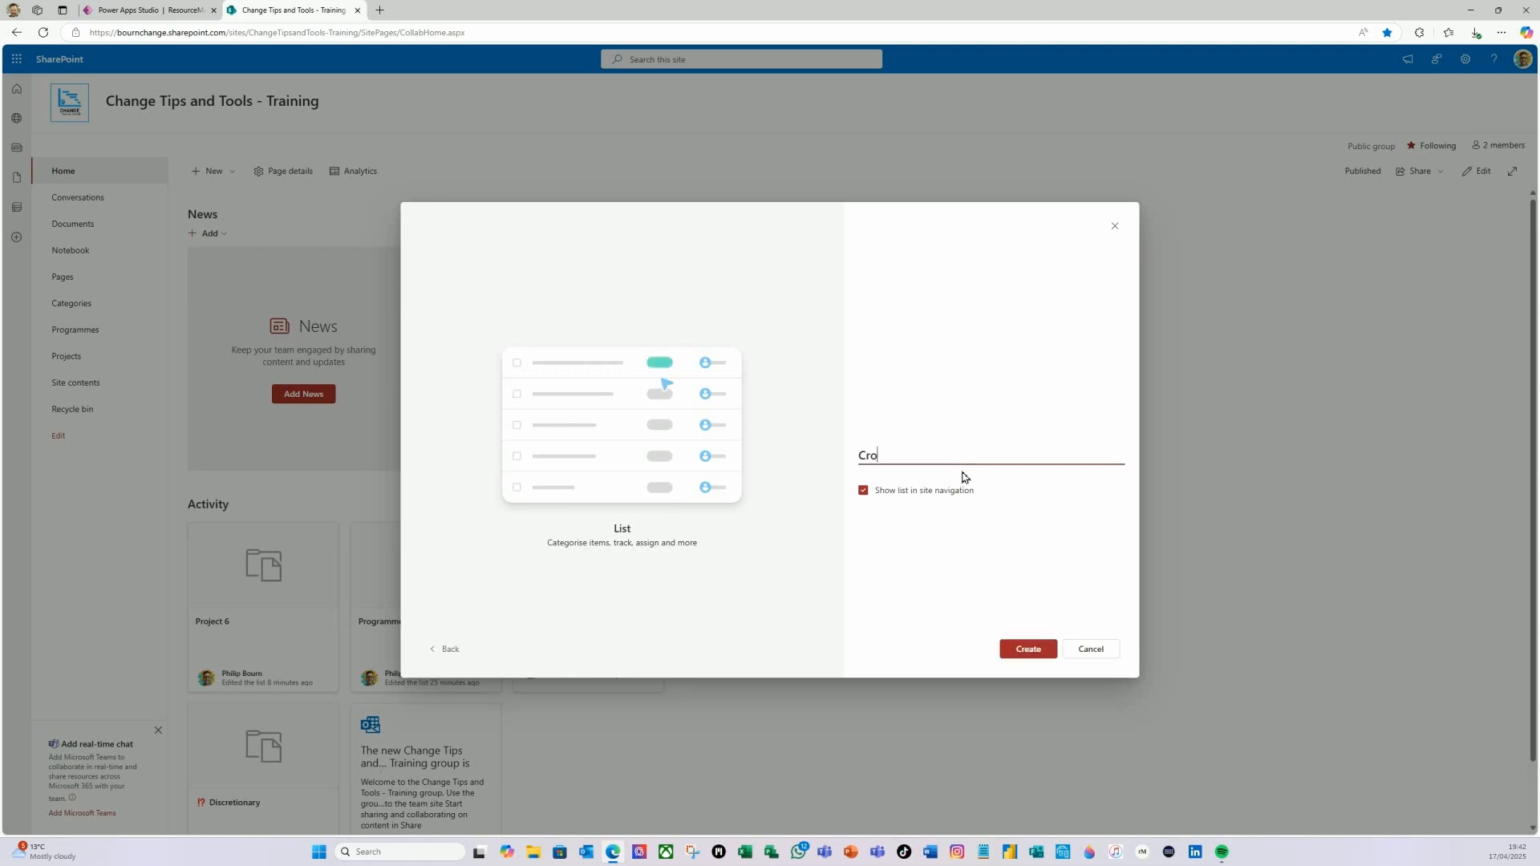
pyautogui.write('ss Reference')
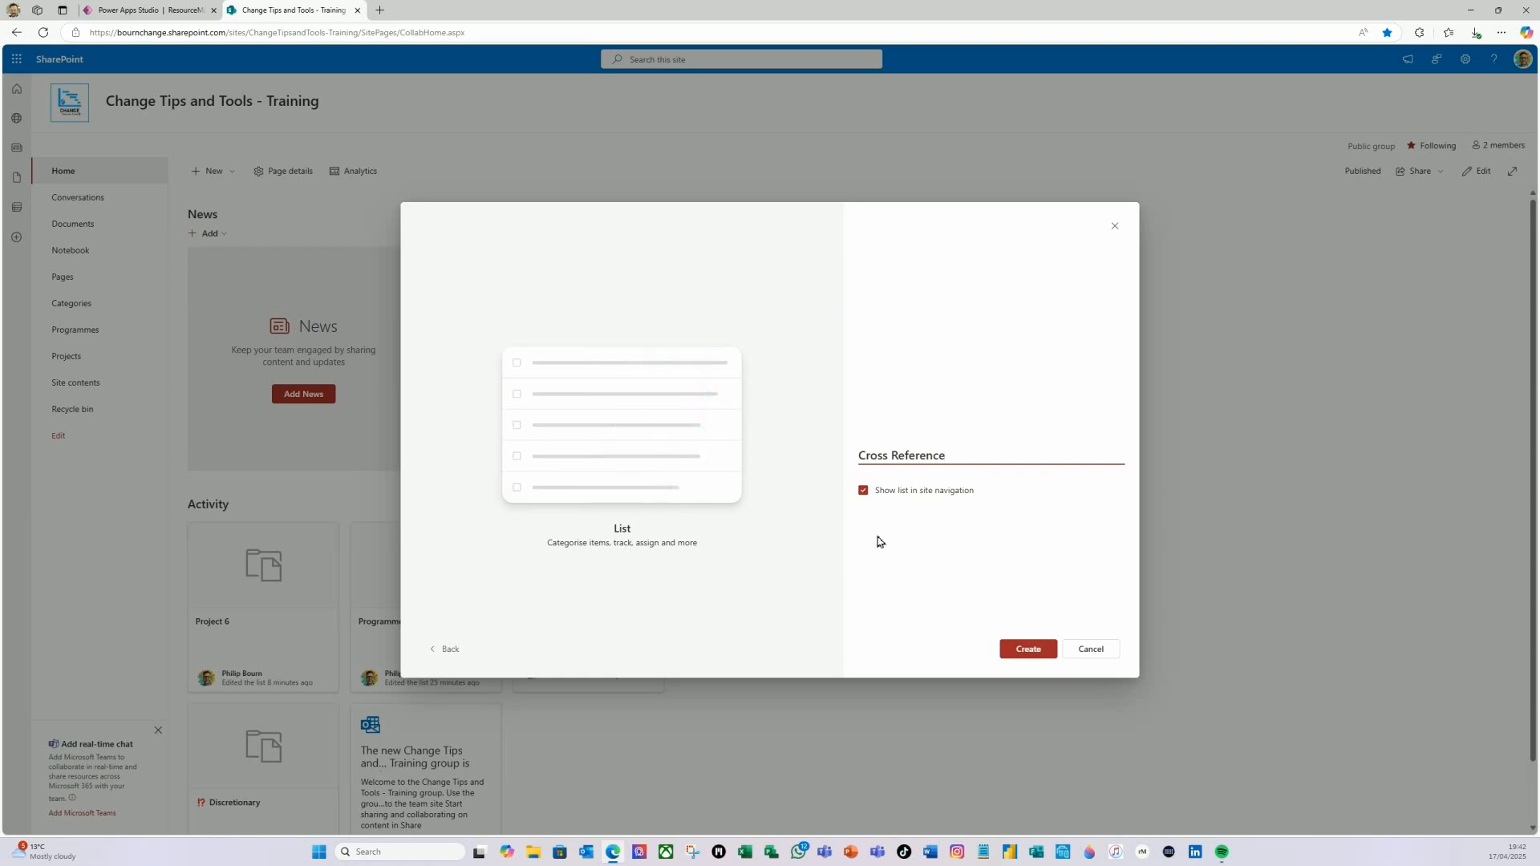
pyautogui.click(1026, 651)
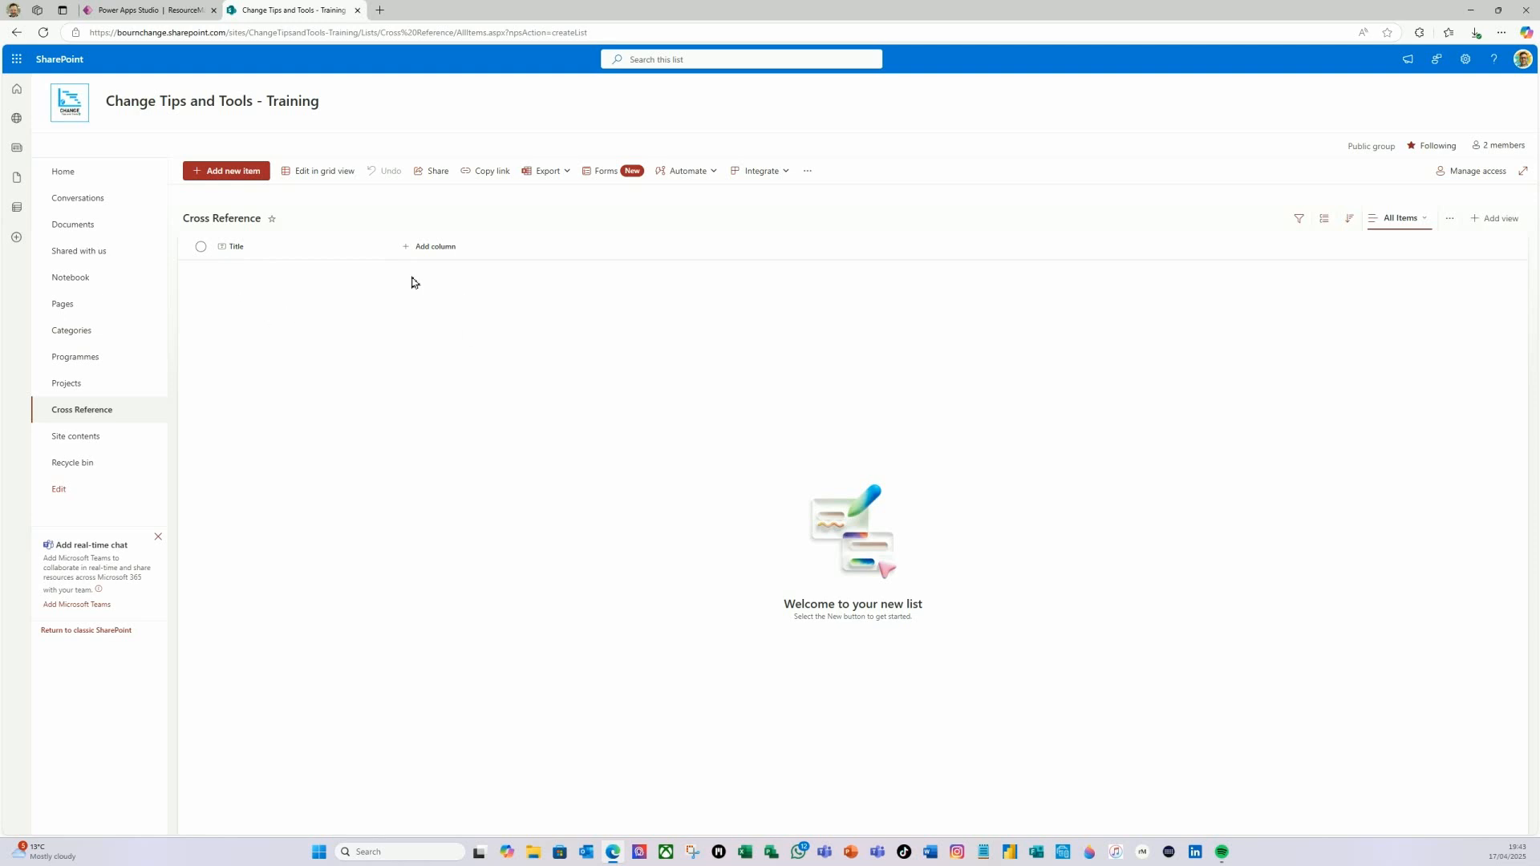
# - Add a lookup column named Programme to the Cross Reference list, sourced from the Title column of the Programmes list
pyautogui.click(407, 250)
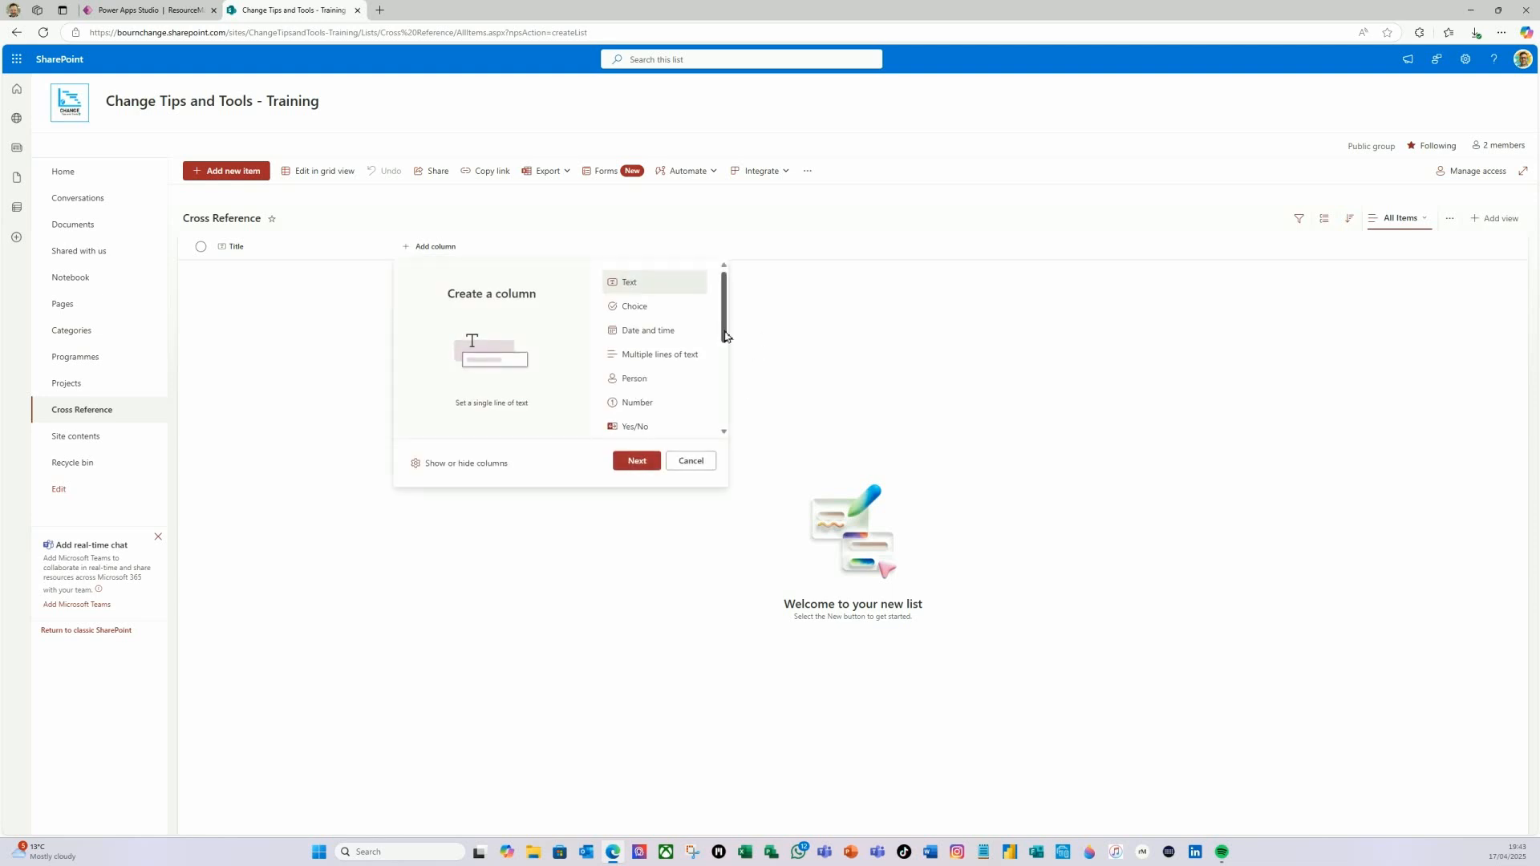
pyautogui.scroll(-1, 730, 346)
pyautogui.scroll(-3, 729, 346)
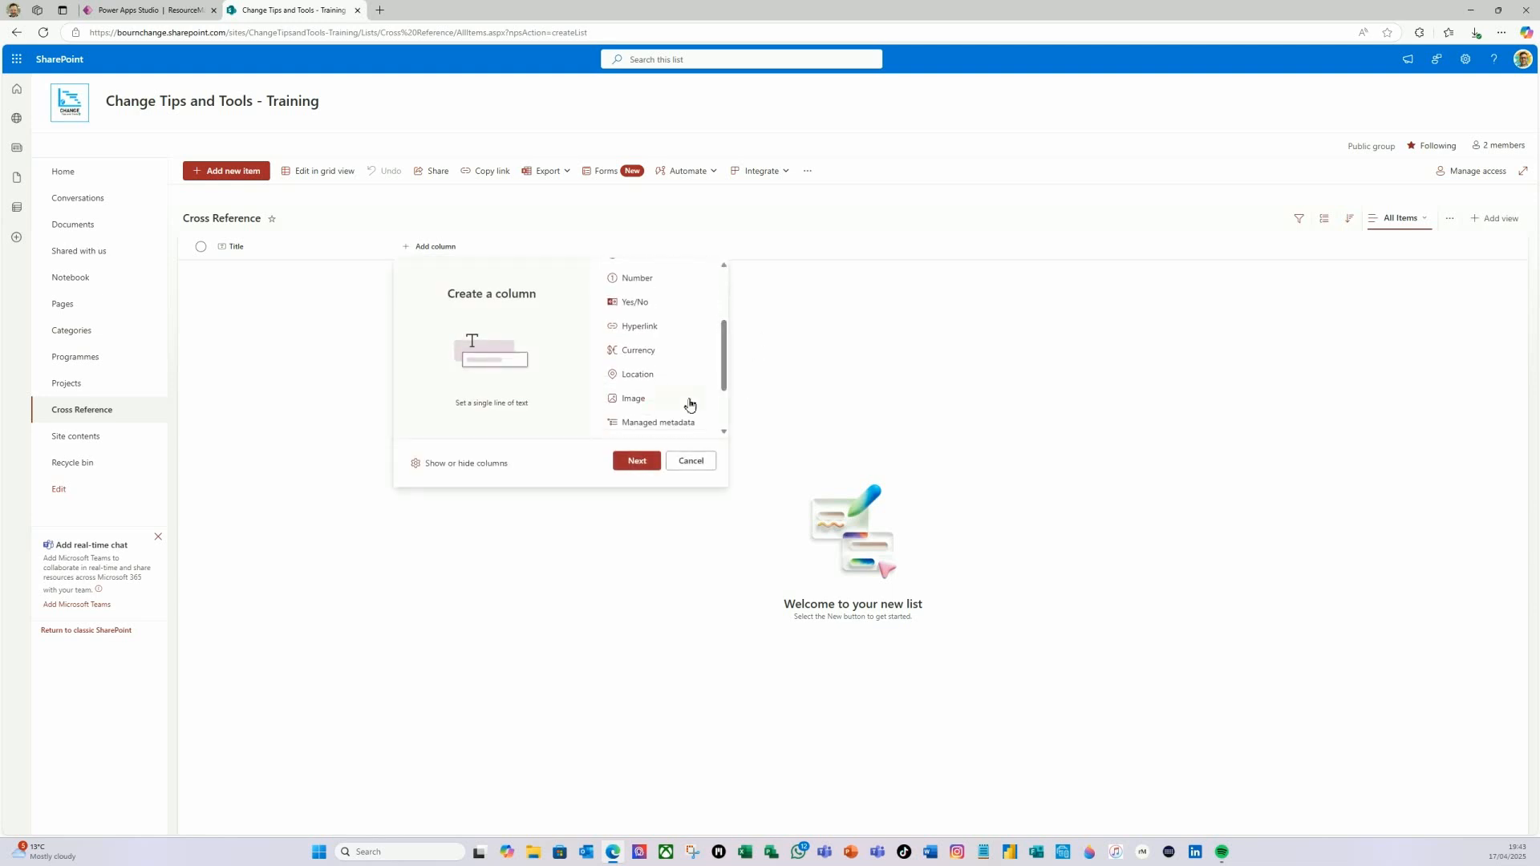
pyautogui.scroll(-2, 720, 369)
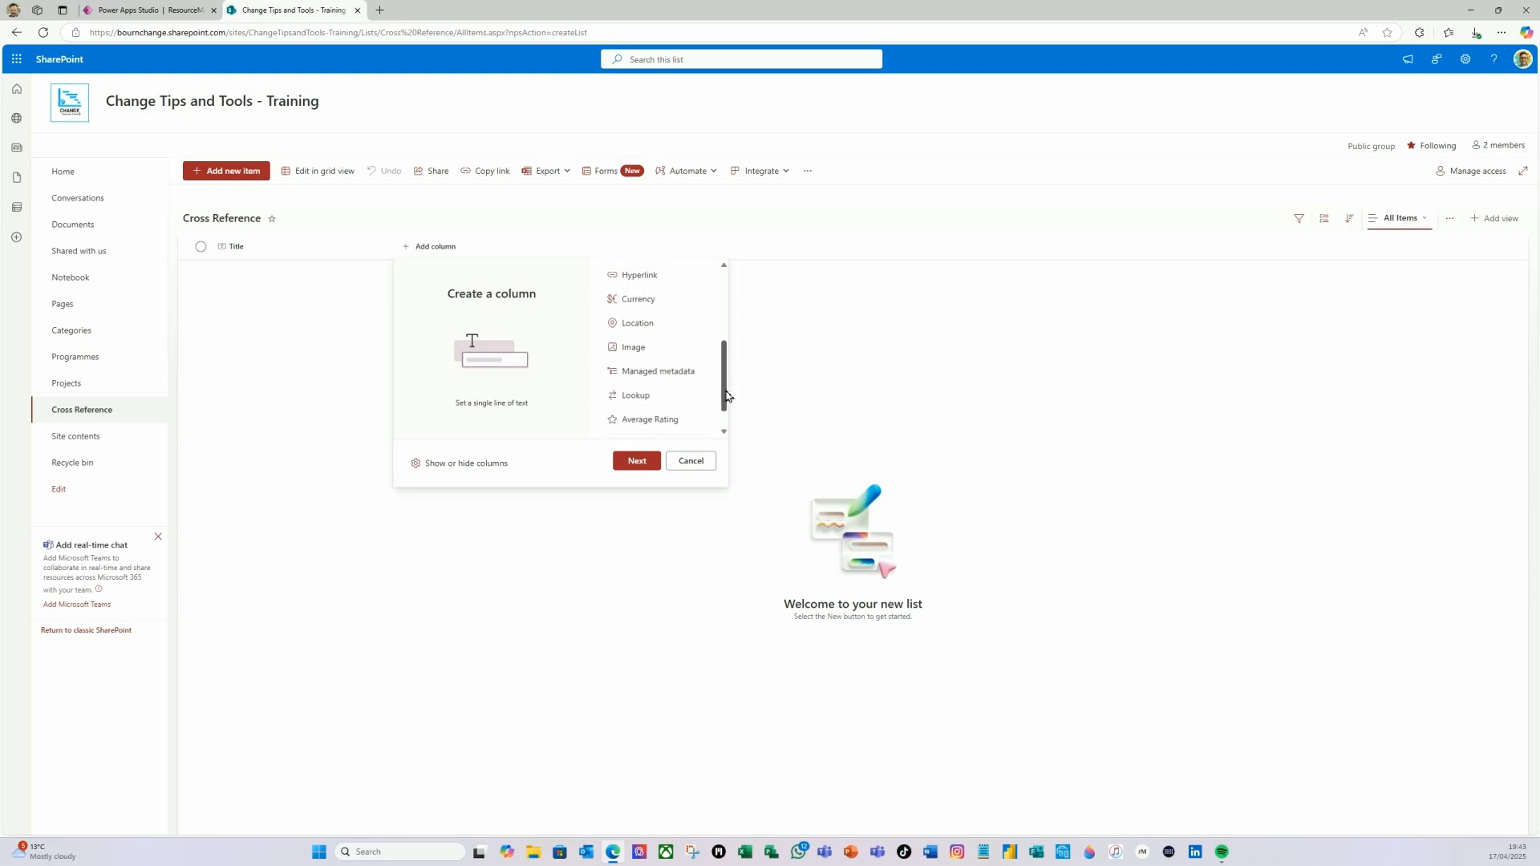
pyautogui.click(640, 390)
pyautogui.click(637, 460)
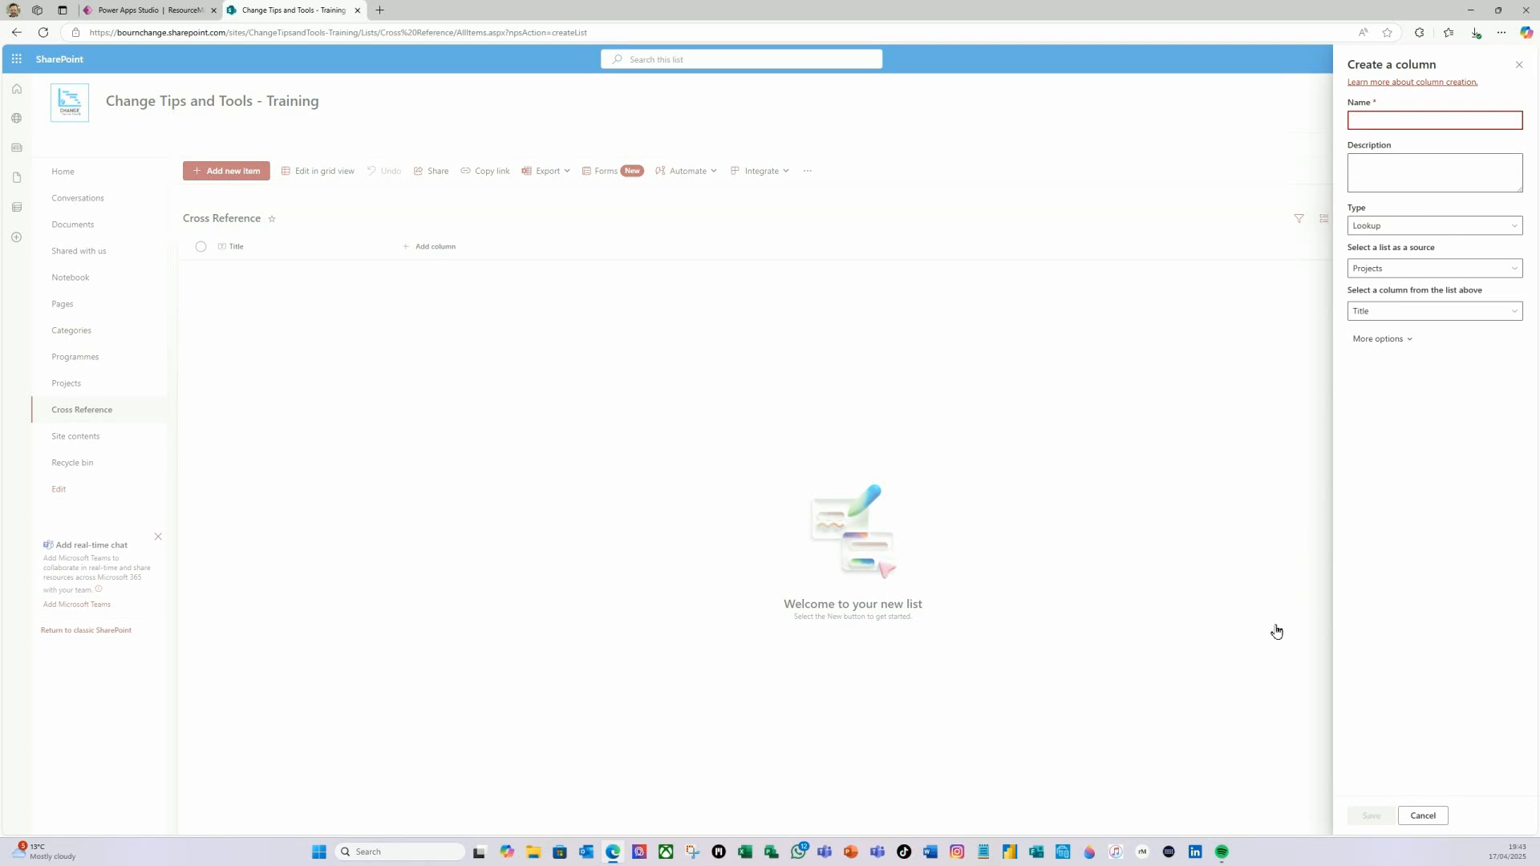
pyautogui.write('Programme')
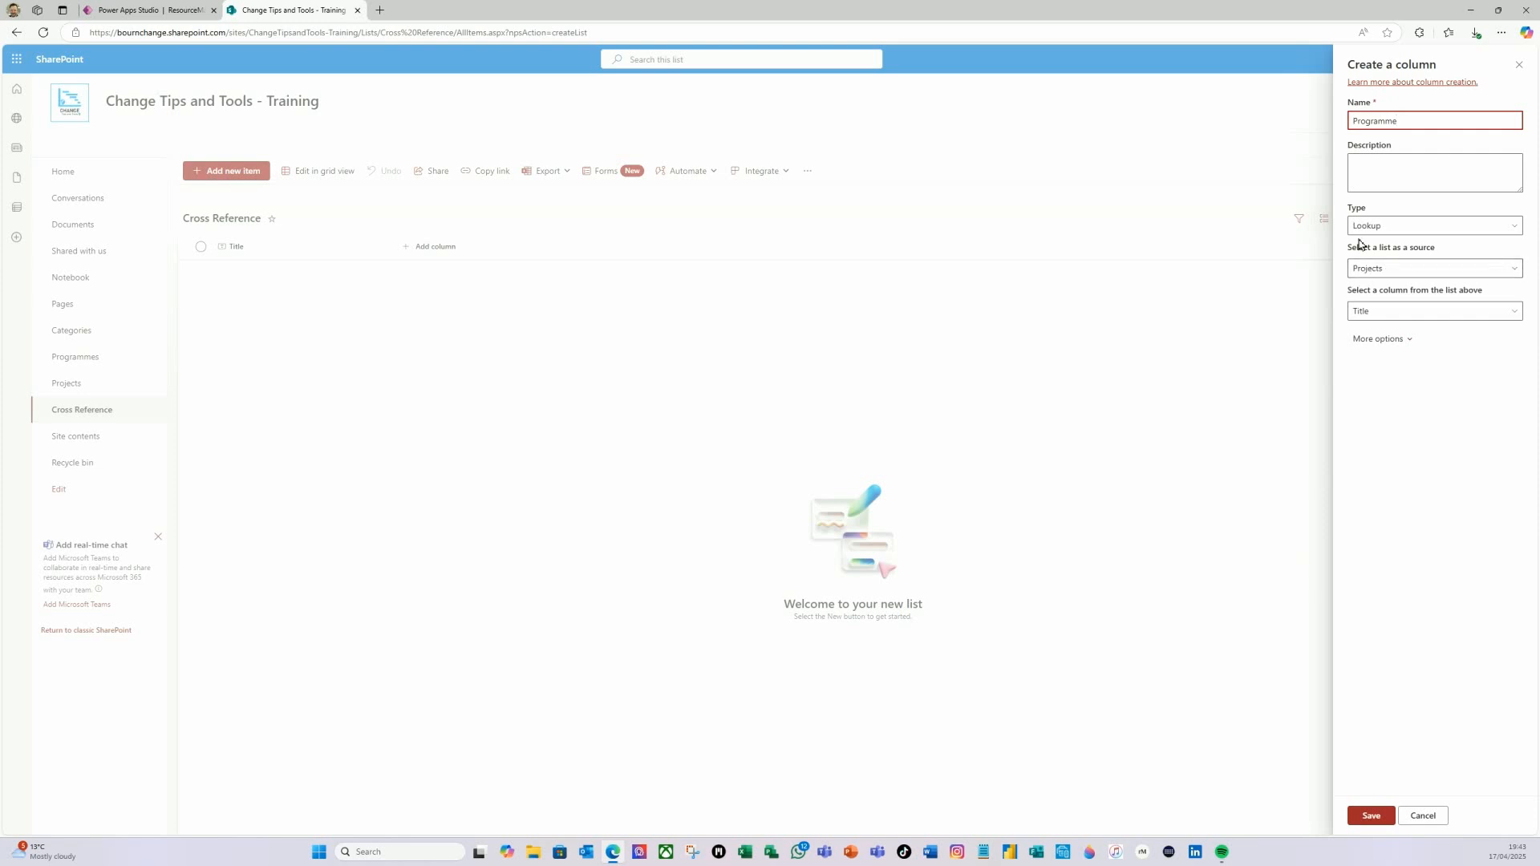
pyautogui.click(1515, 270)
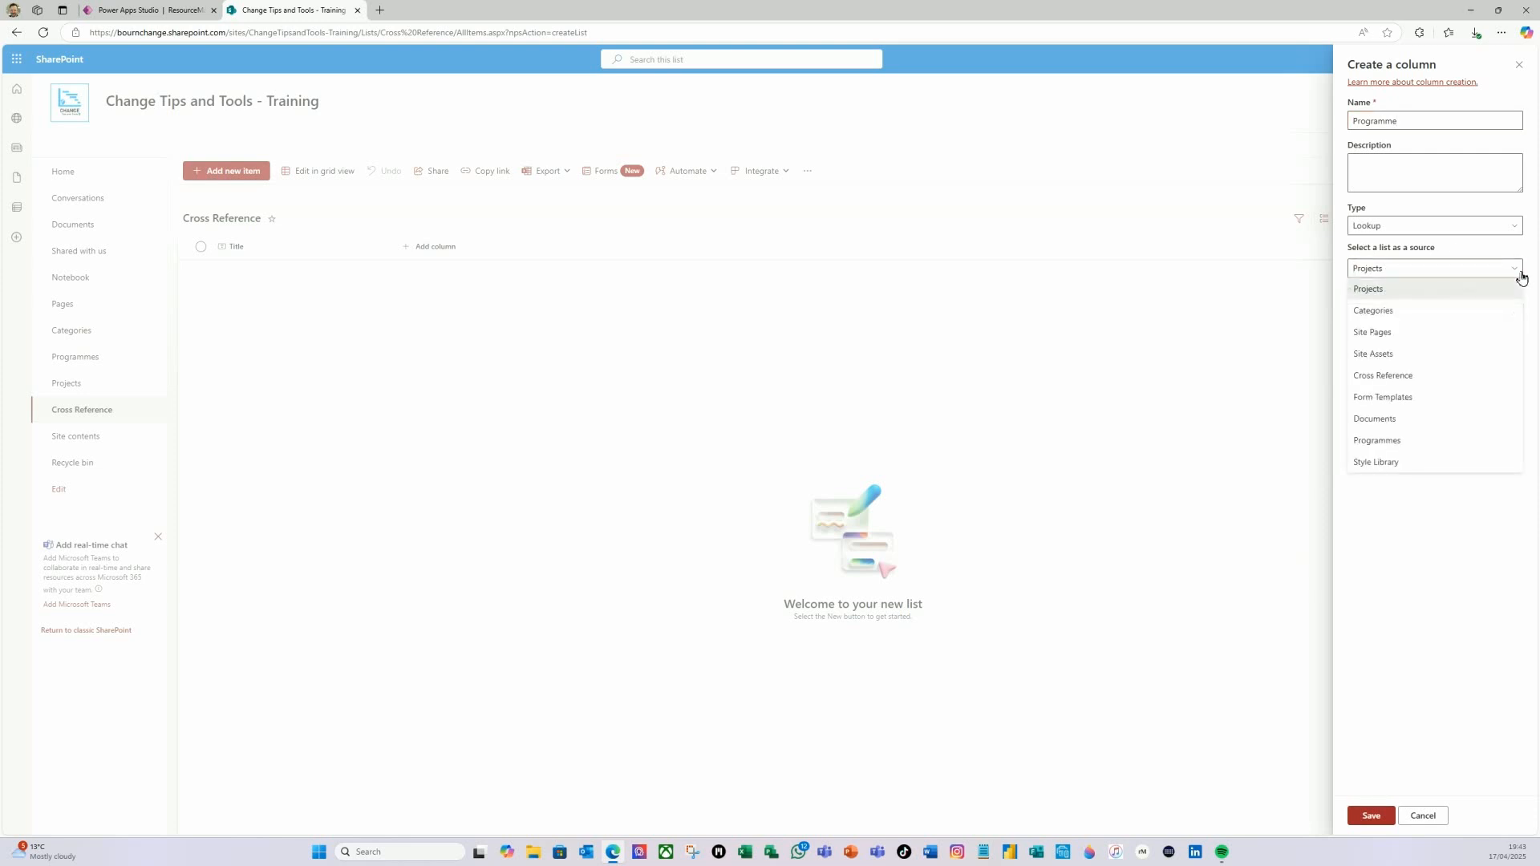
pyautogui.click(1376, 440)
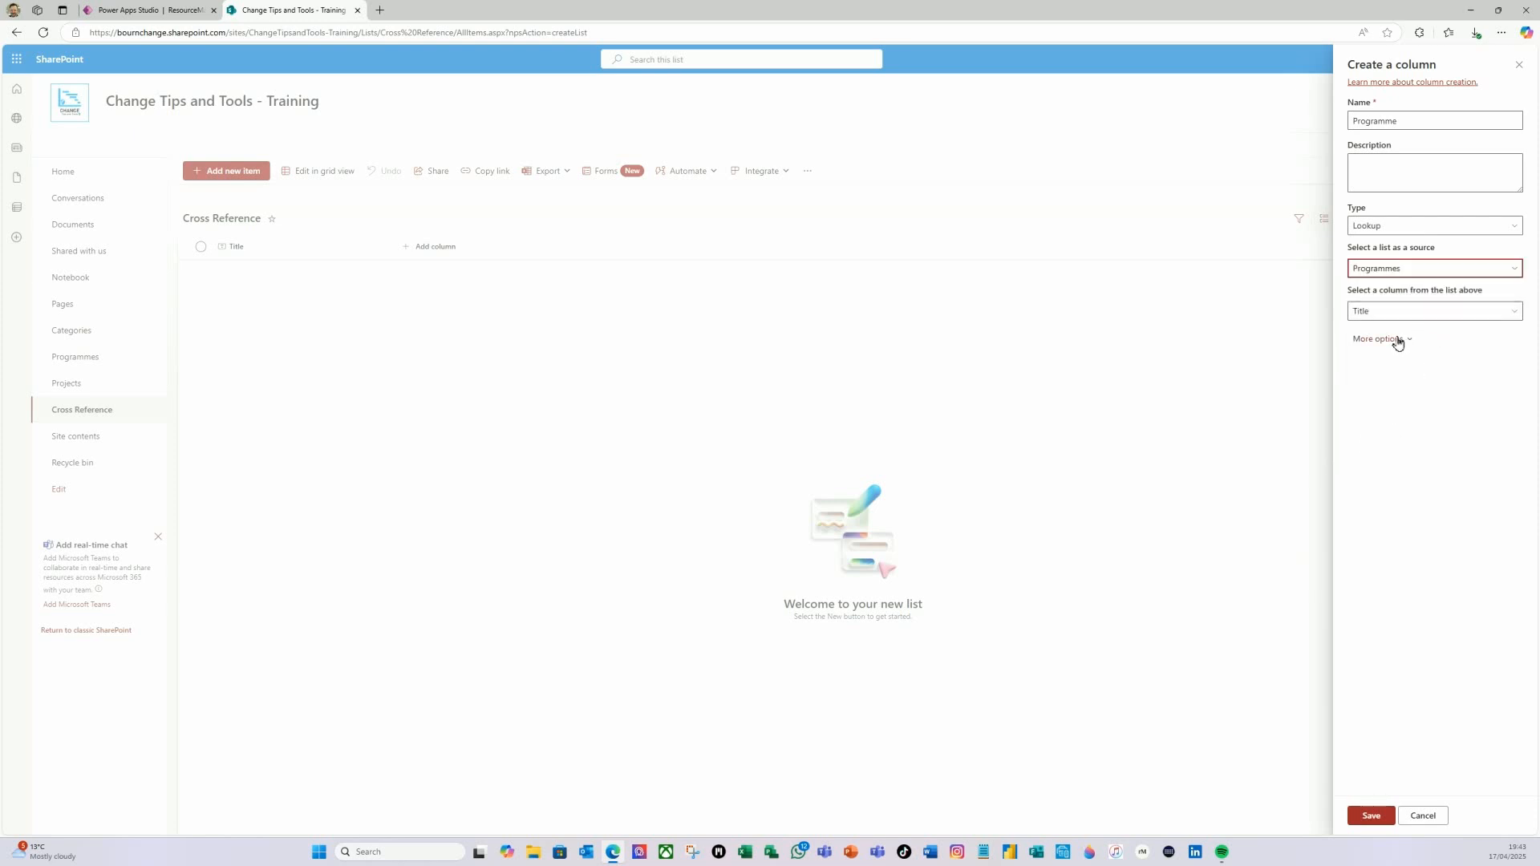
pyautogui.click(1372, 816)
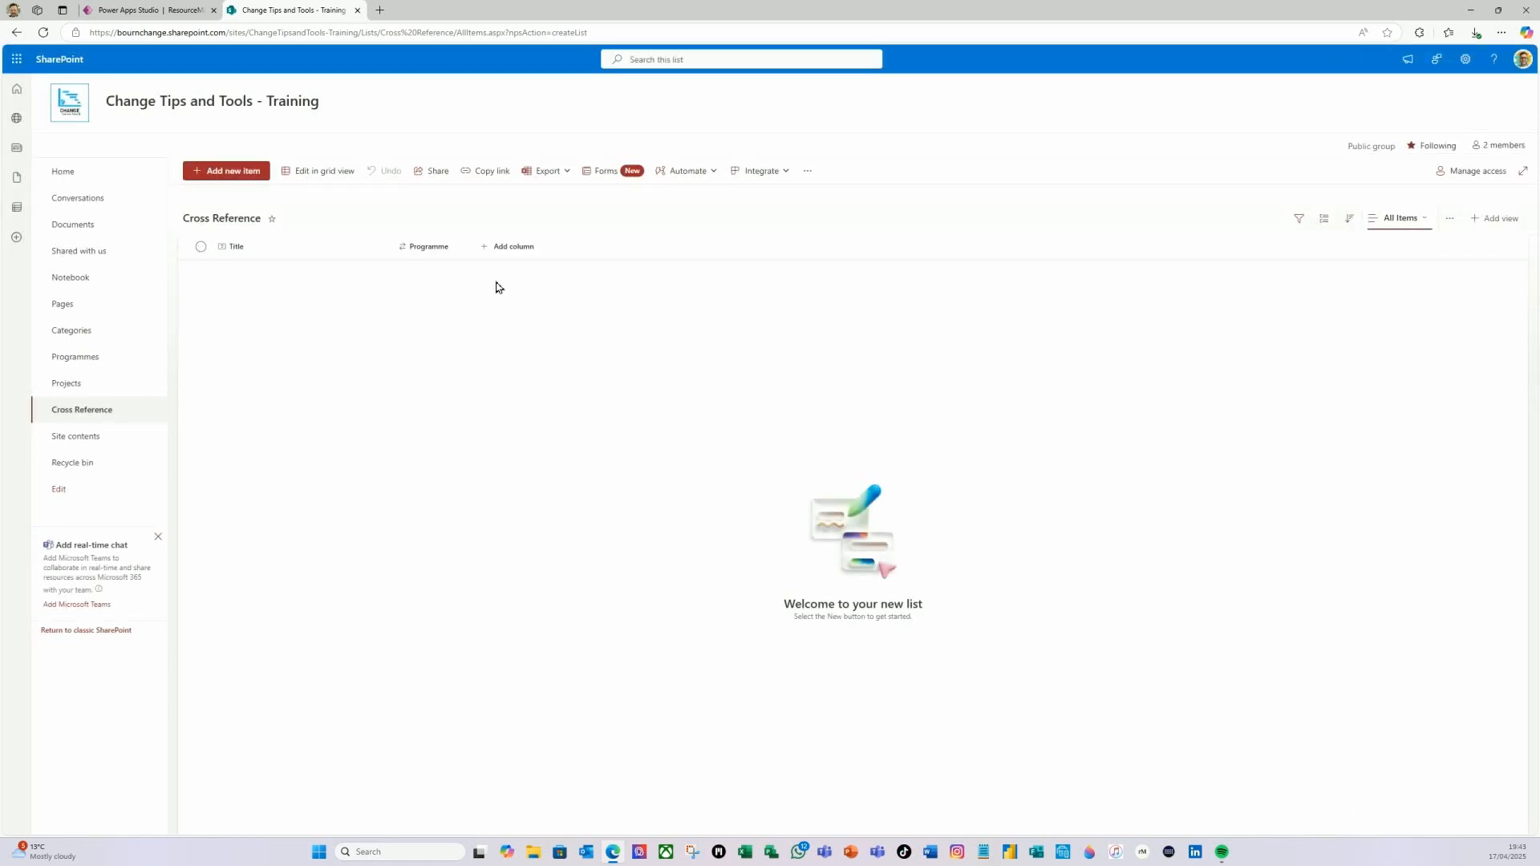
# - Add a lookup column named Project to the Cross Reference list, sourced from the Title column of the Projects list
pyautogui.click(487, 254)
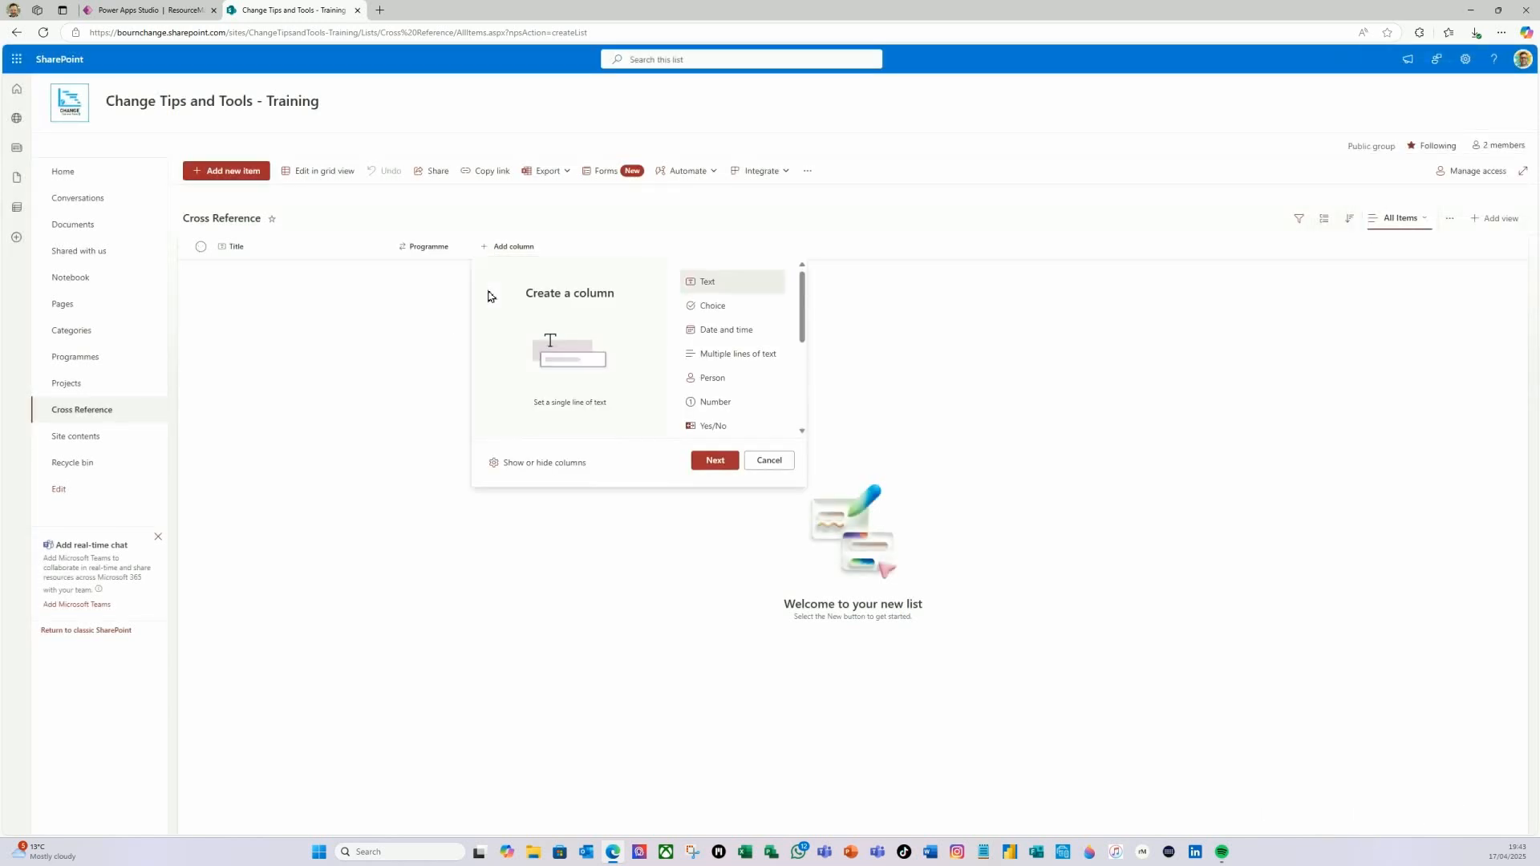
pyautogui.moveTo(806, 335); pyautogui.dragTo(773, 421)
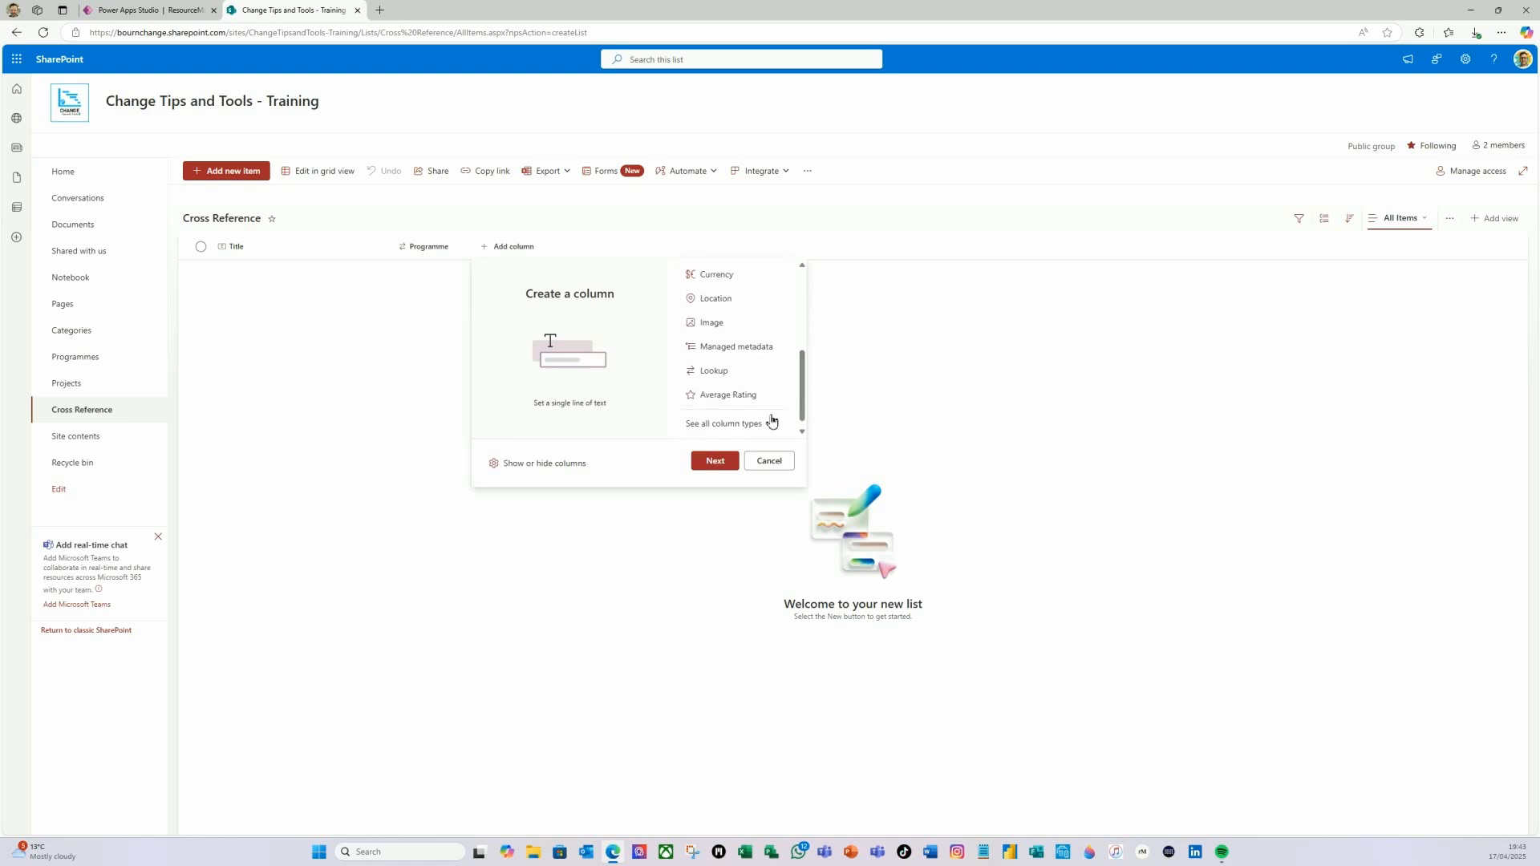
pyautogui.click(716, 372)
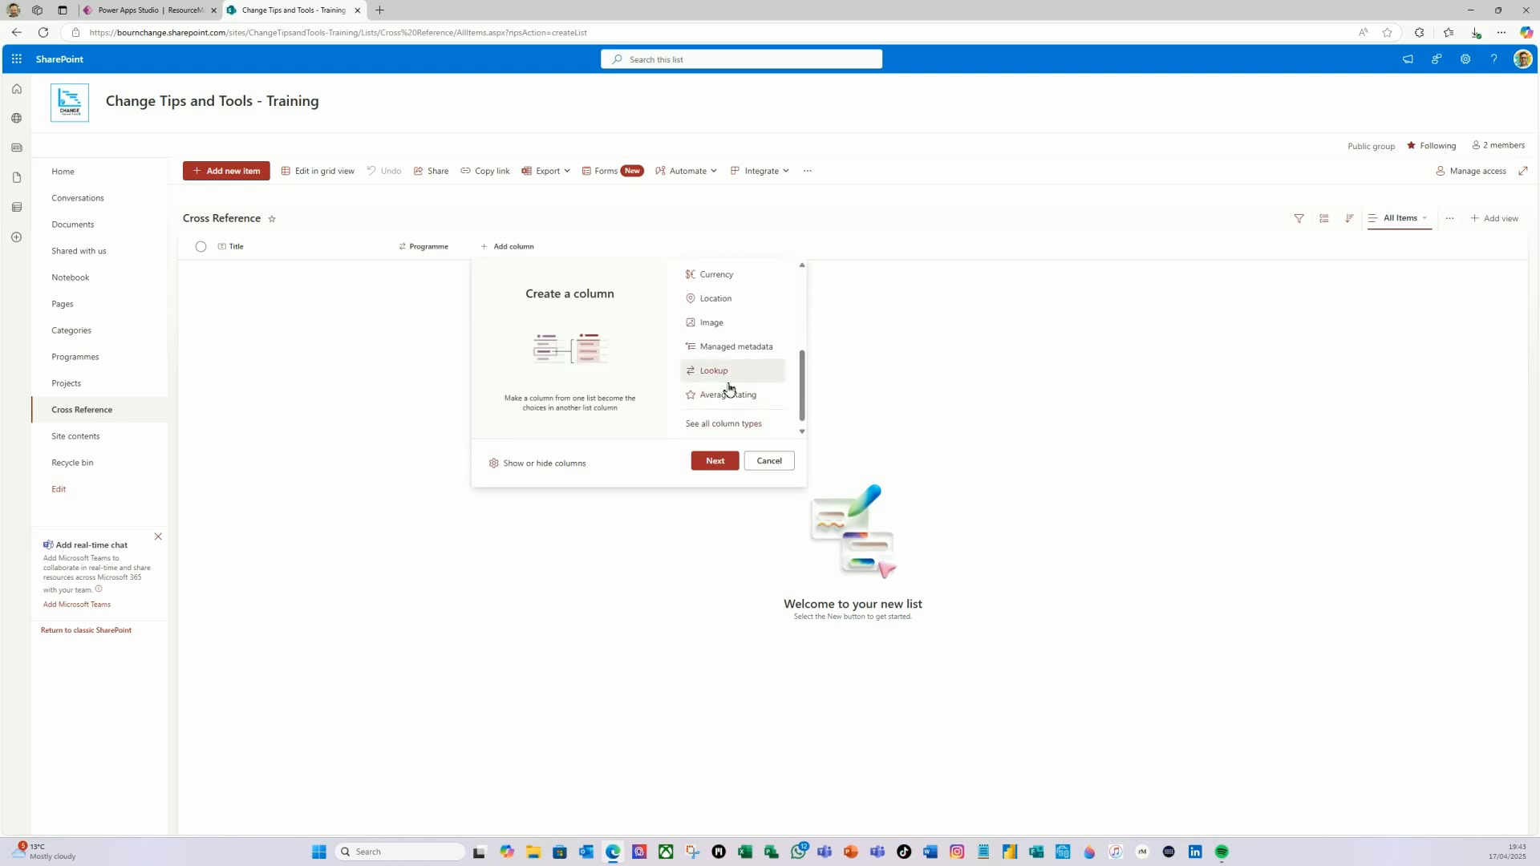
pyautogui.click(715, 460)
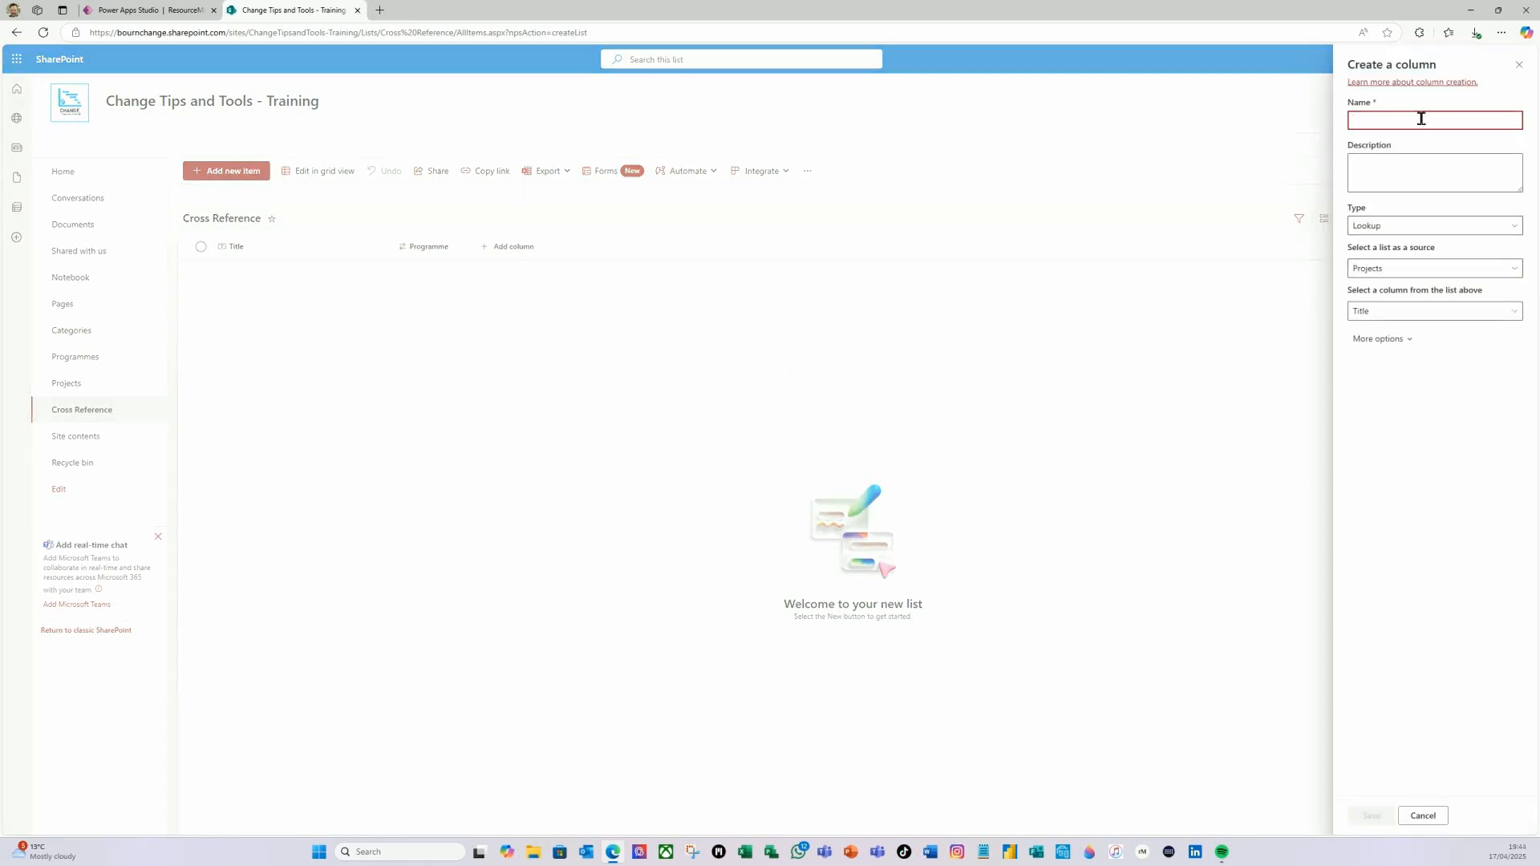
pyautogui.write('Project')
pyautogui.click(1371, 817)
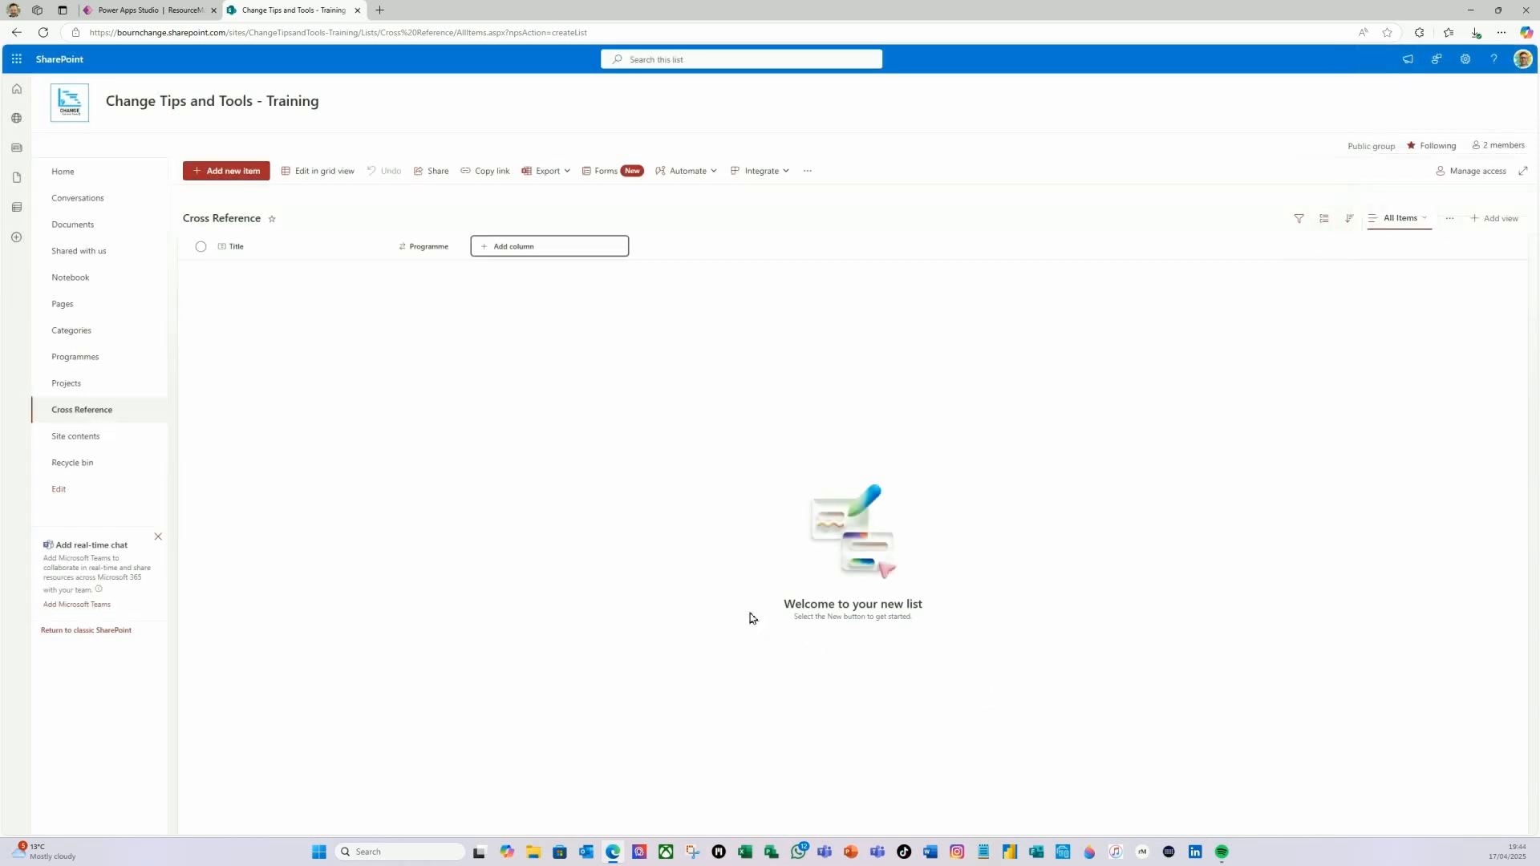
# - Add a lookup column named Category to the Cross Reference list, sourced from the Title column of the Categories list
pyautogui.click(569, 249)
pyautogui.moveTo(884, 333); pyautogui.dragTo(886, 414)
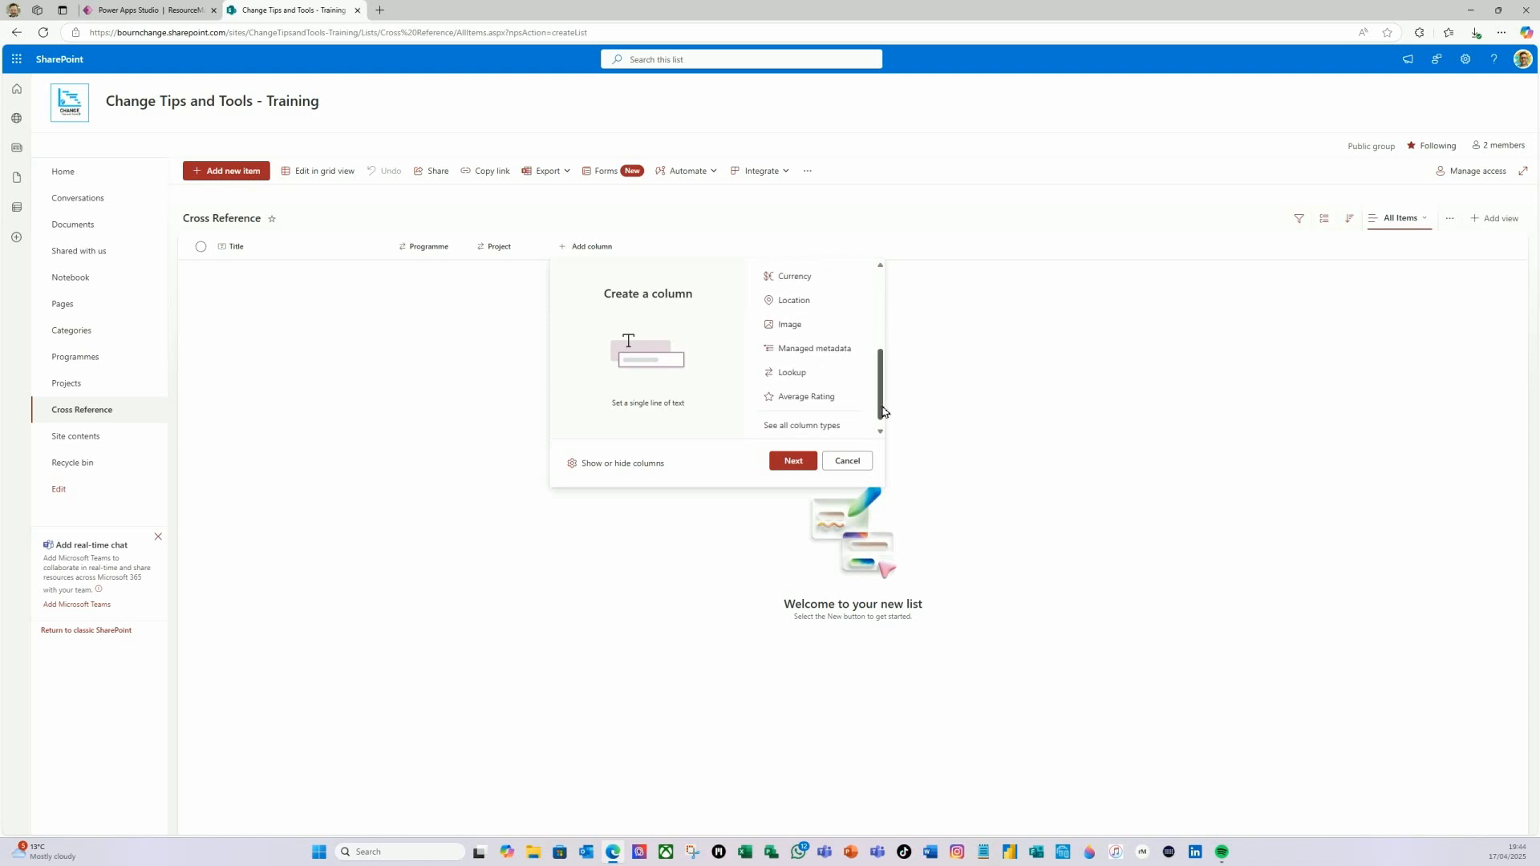
pyautogui.click(792, 385)
pyautogui.click(792, 465)
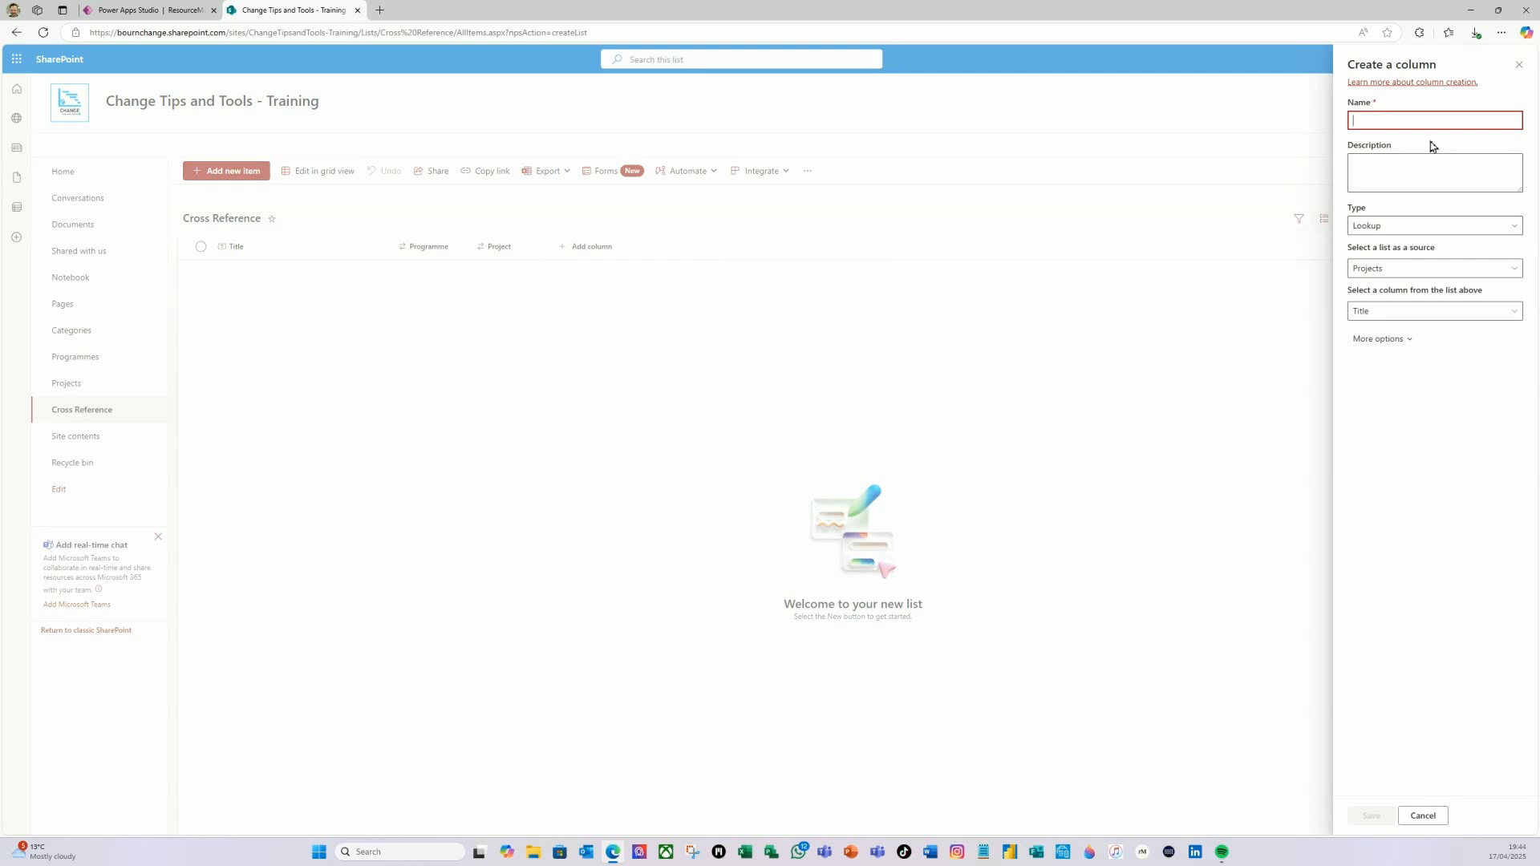
pyautogui.write('Category')
pyautogui.click(1515, 268)
pyautogui.click(1400, 312)
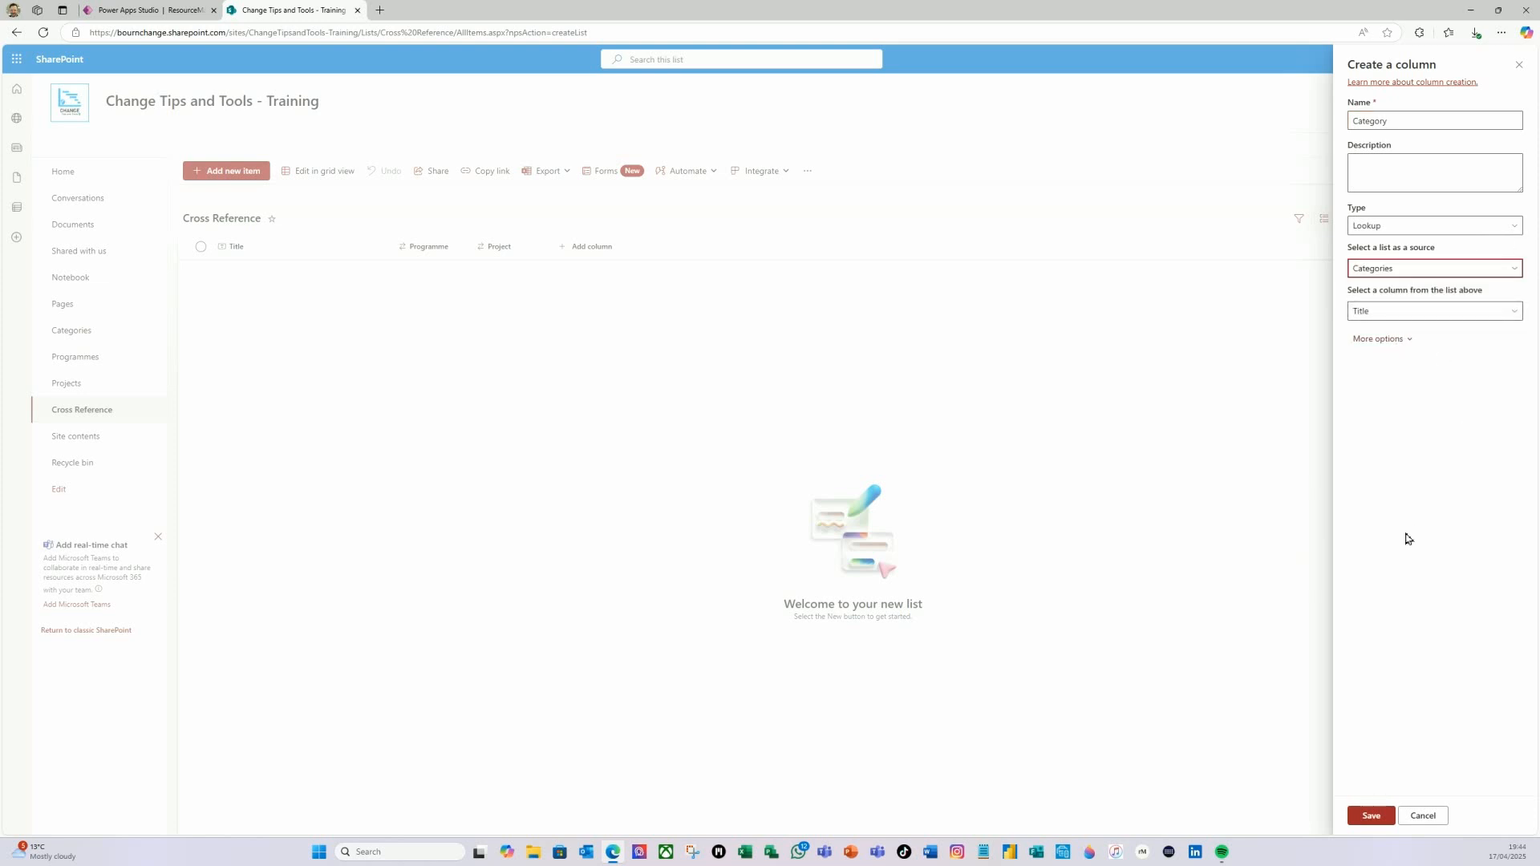
pyautogui.click(1373, 817)
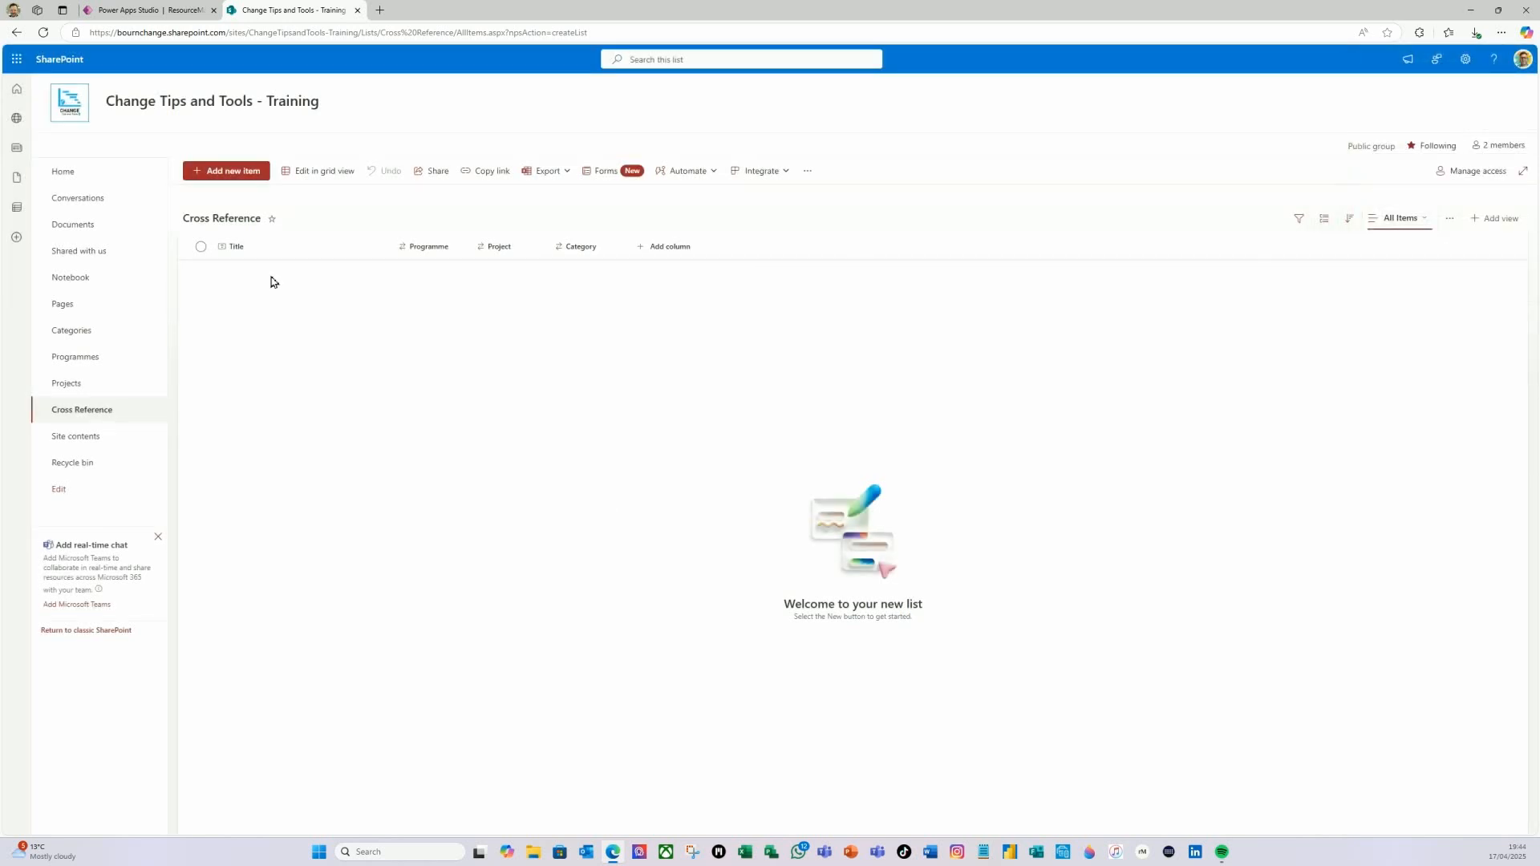
# - In the list settings, enable relationships for the Programme column, enforce the Restrict delete behavior, and accept indexing the column
pyautogui.click(1467, 61)
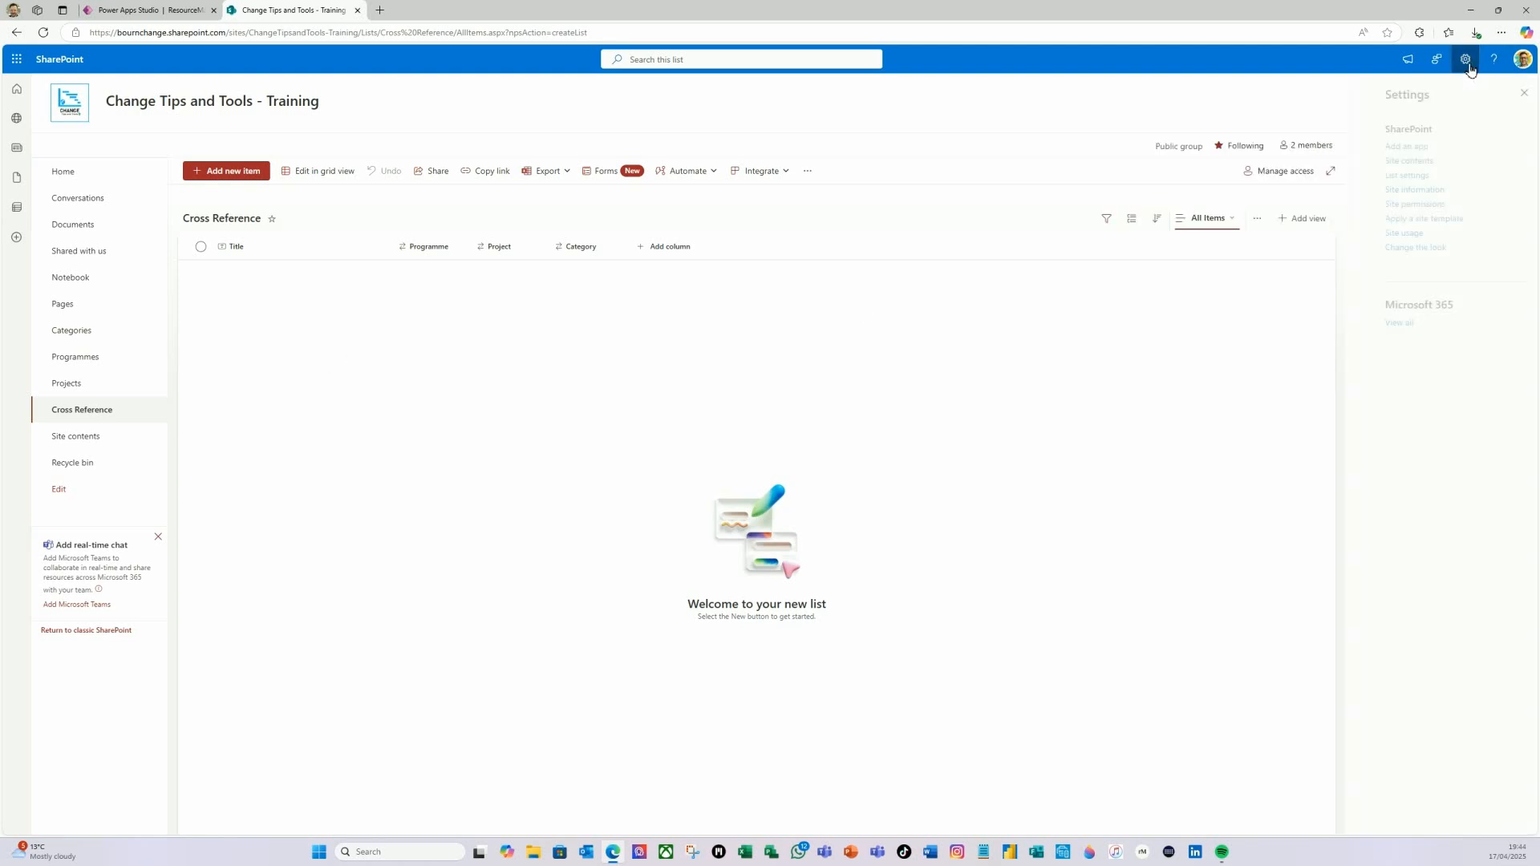
pyautogui.click(1374, 178)
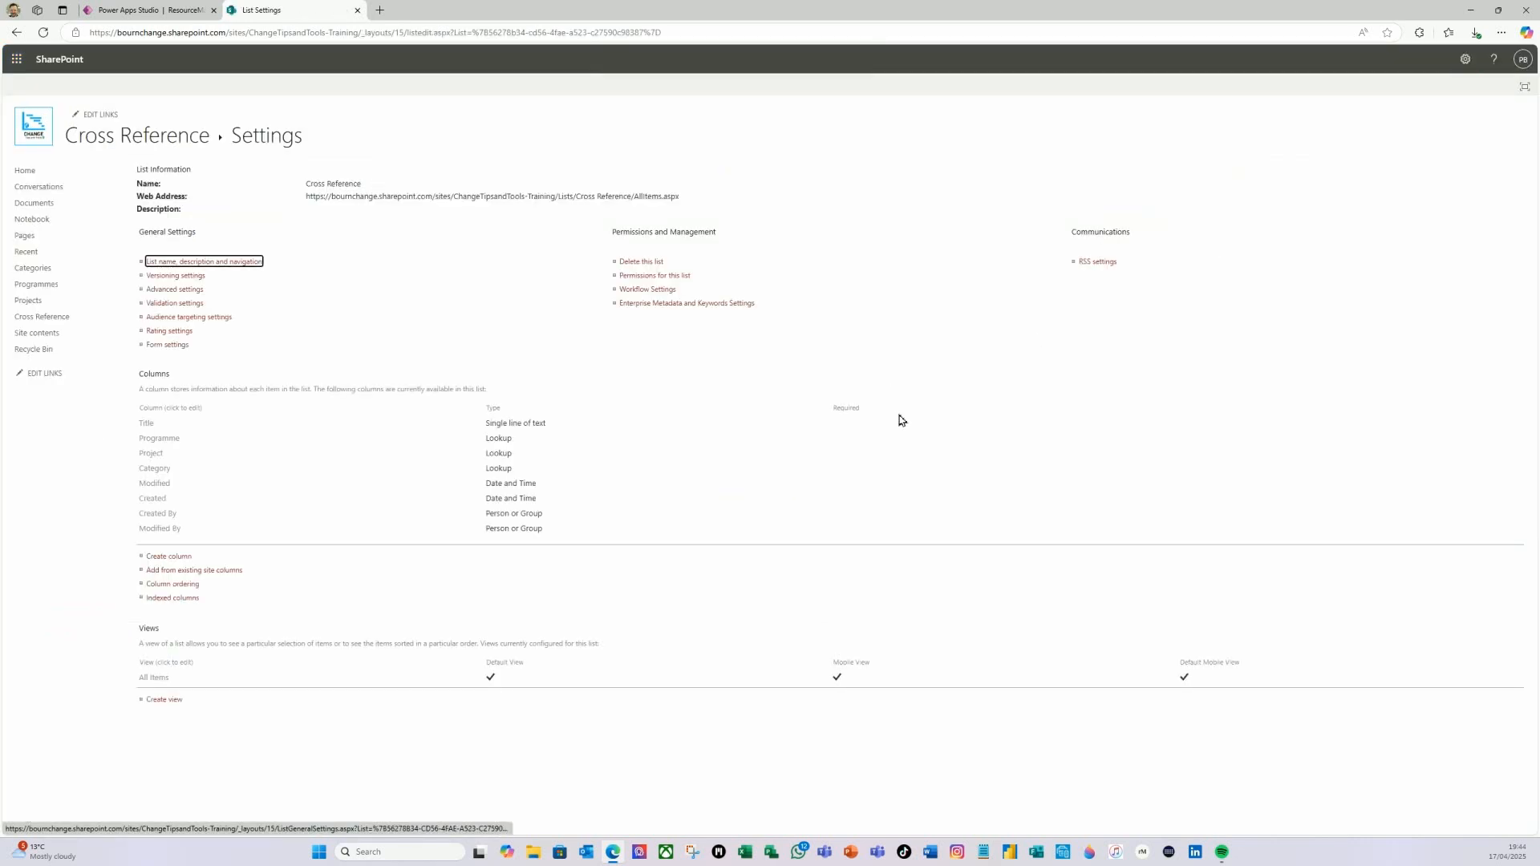
pyautogui.click(170, 439)
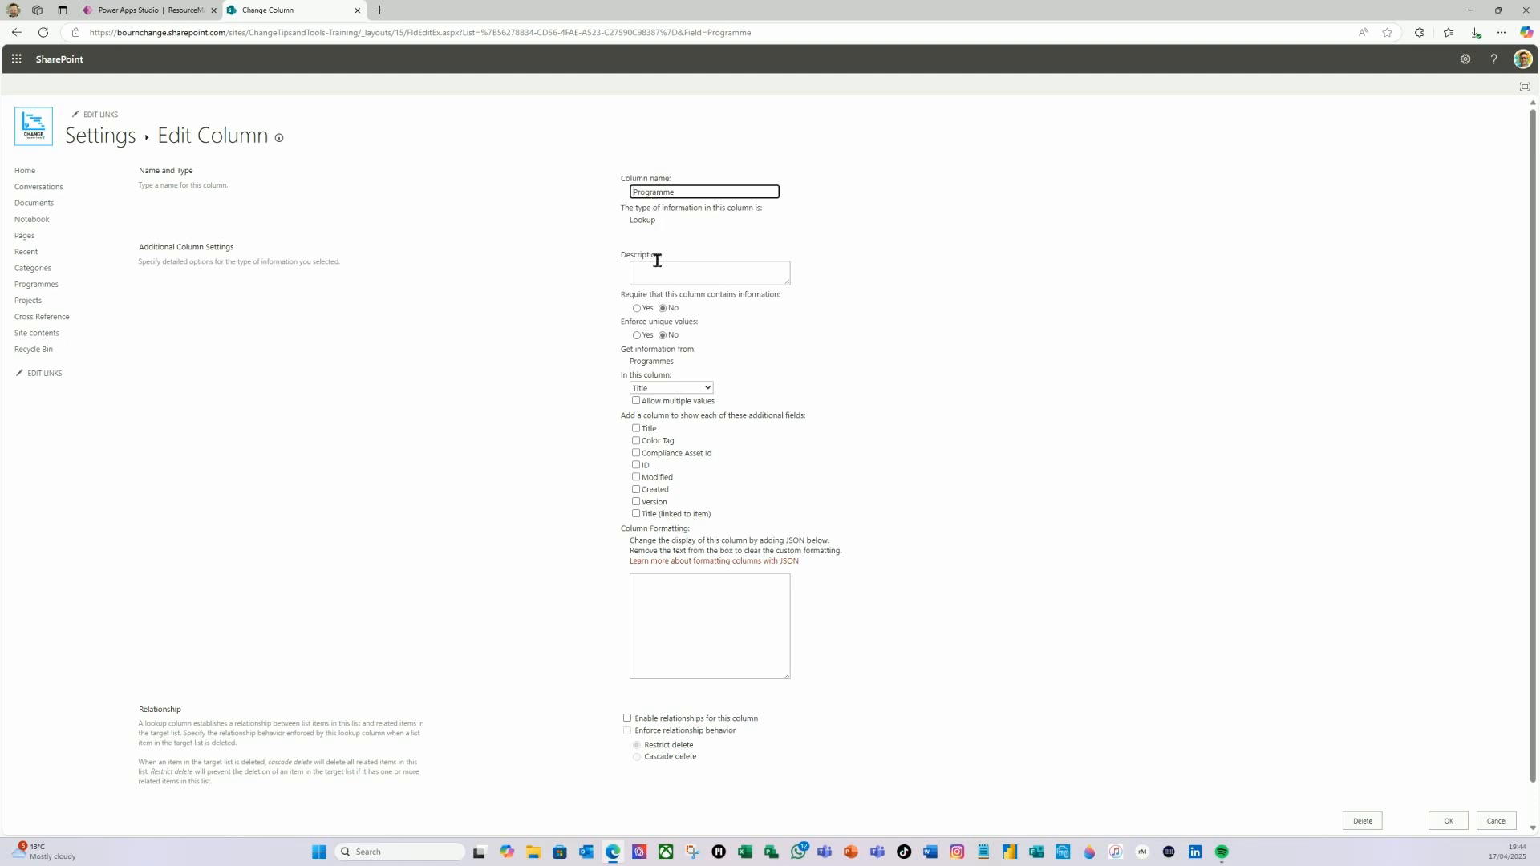
pyautogui.scroll(-1, 604, 453)
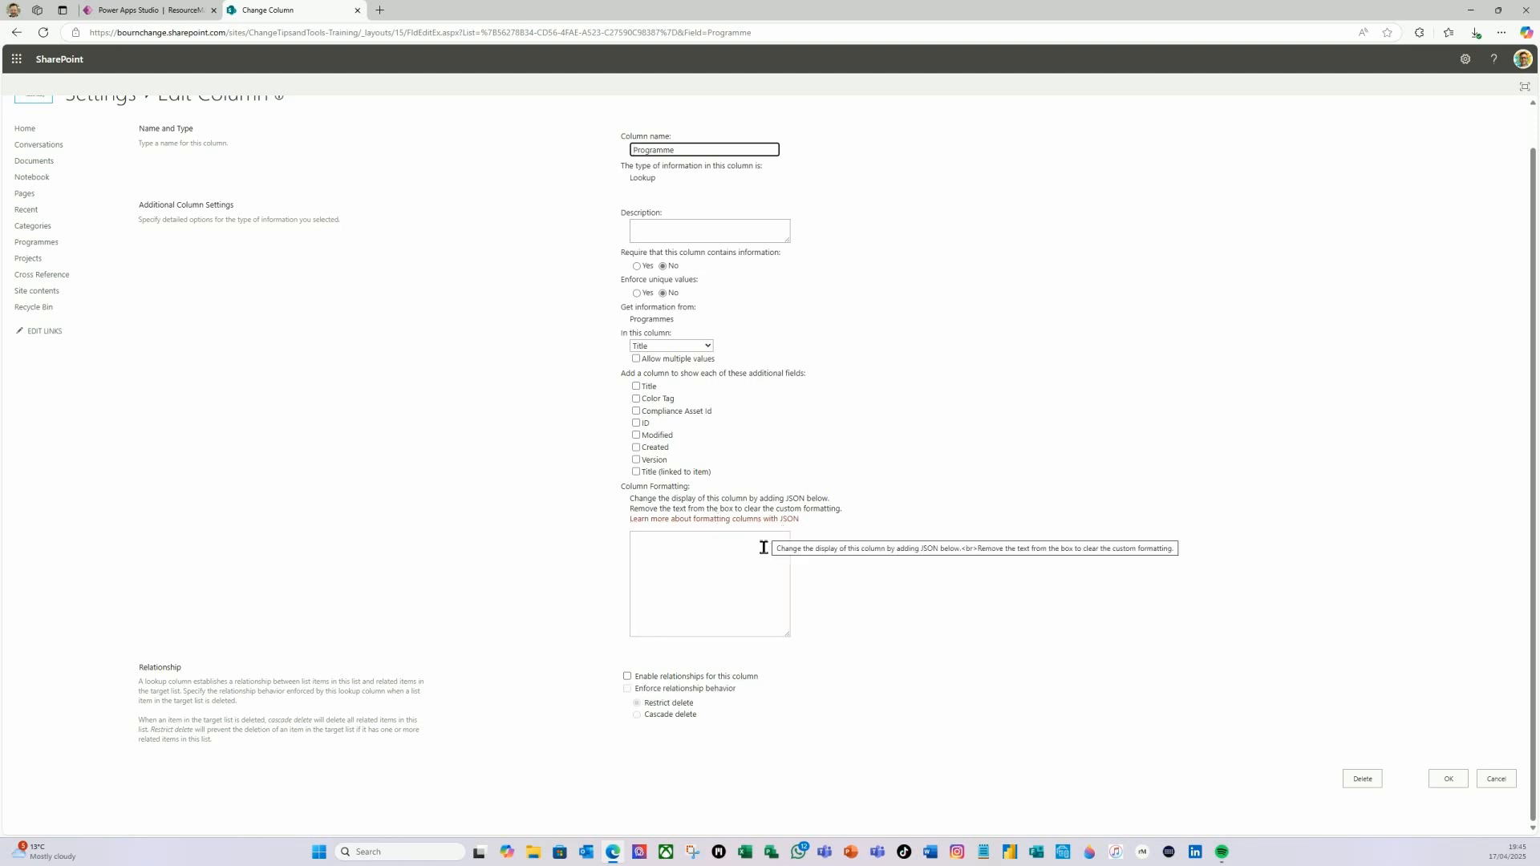
pyautogui.click(627, 677)
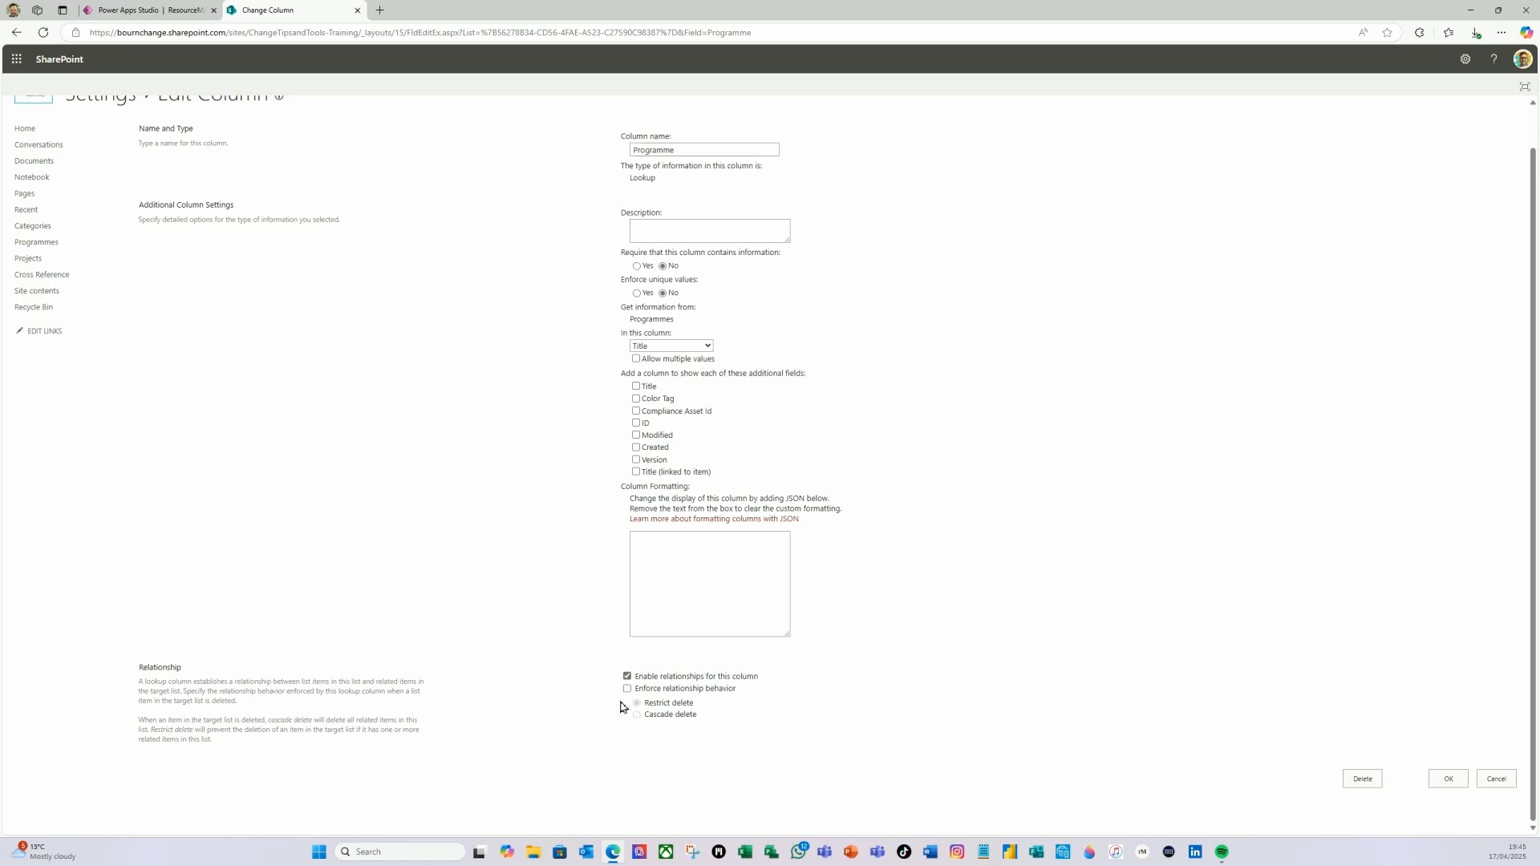
pyautogui.click(627, 689)
pyautogui.click(1449, 780)
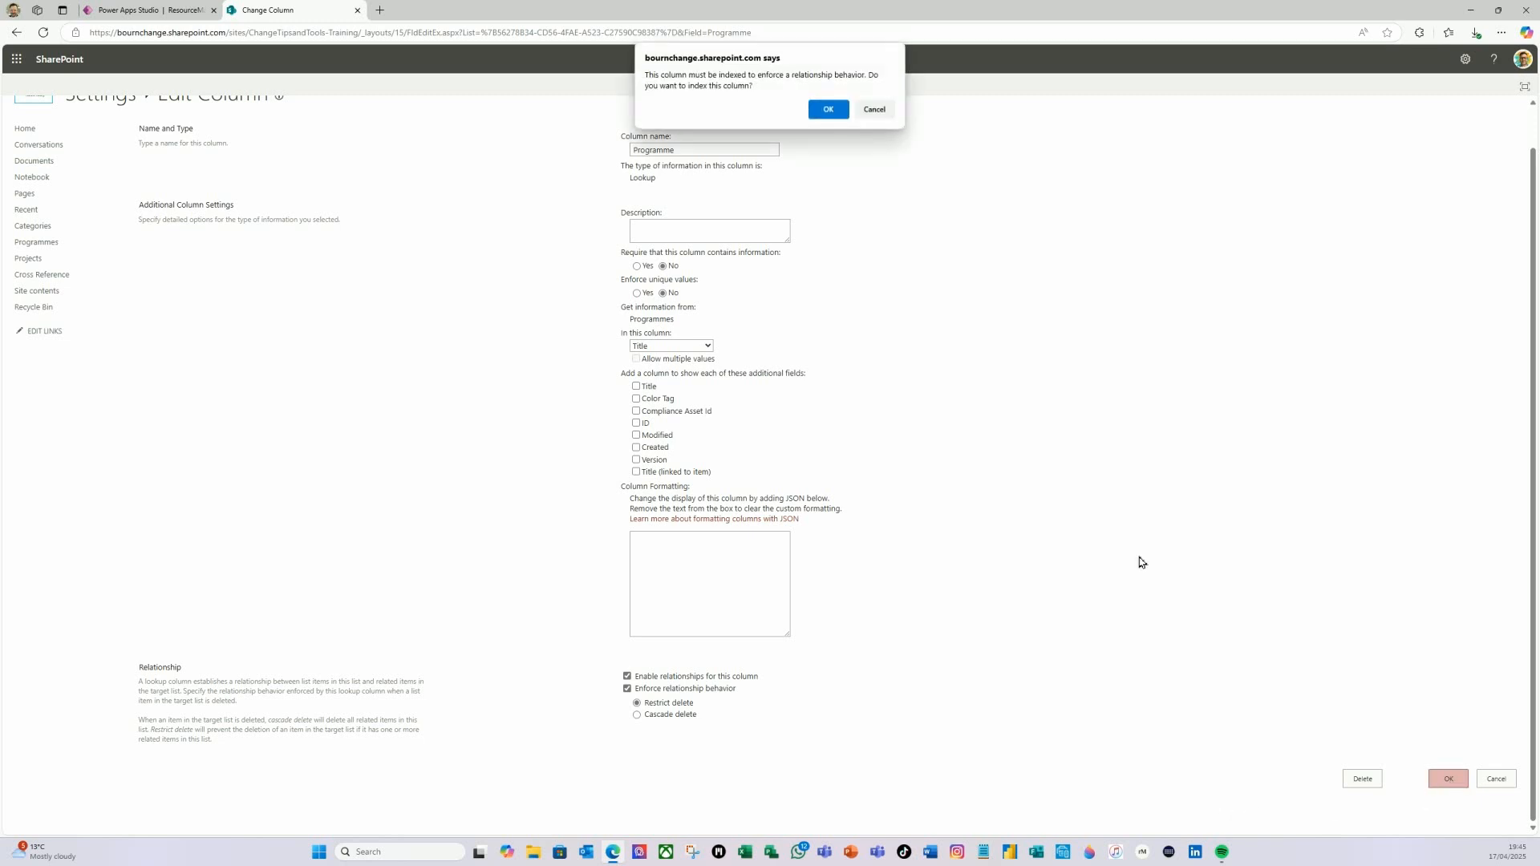
pyautogui.click(830, 110)
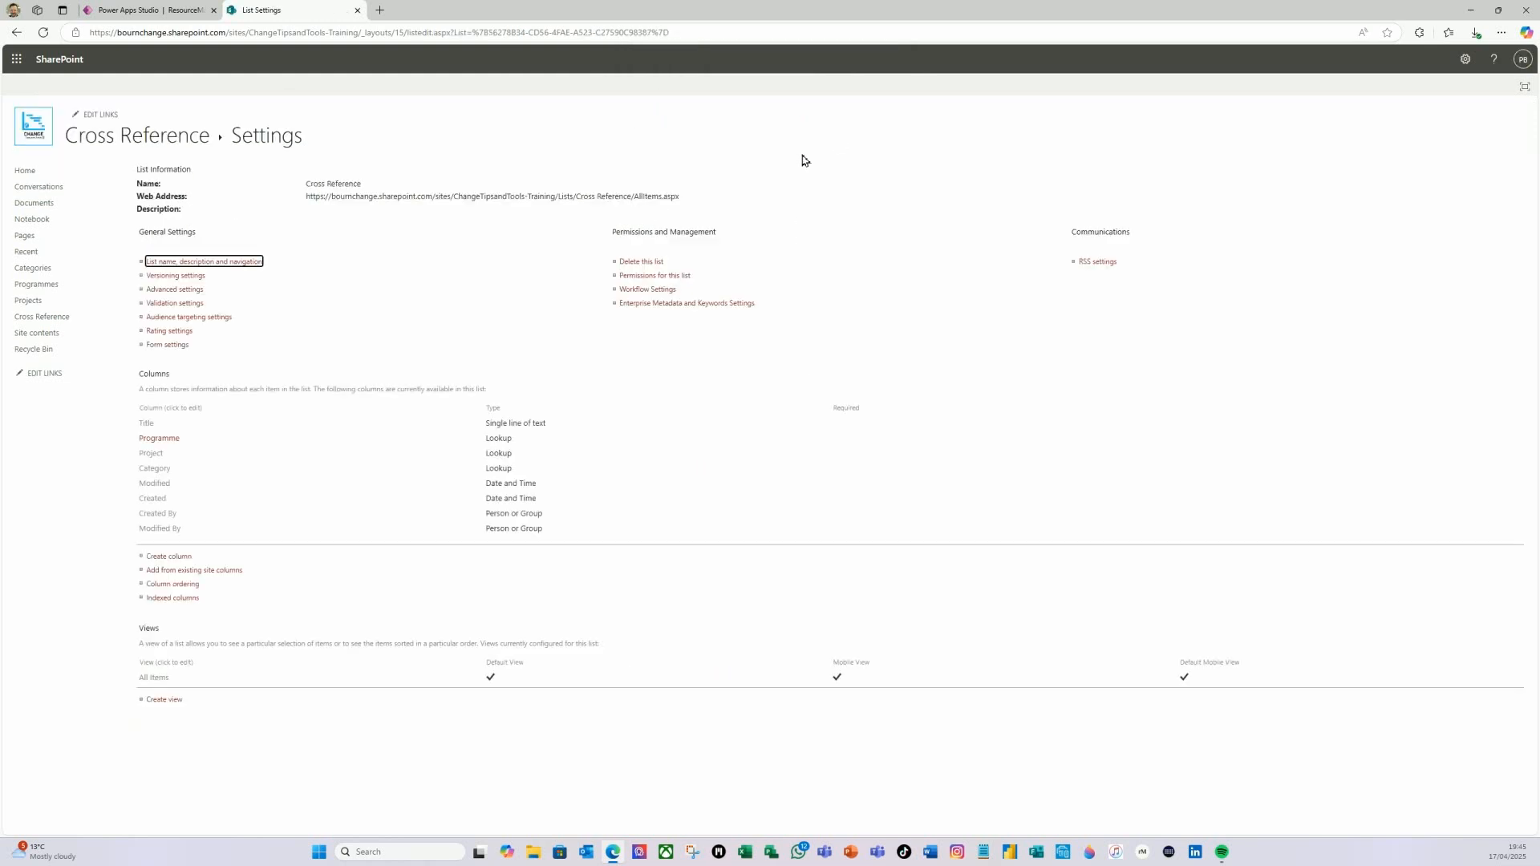
# - For the Project column, enforce unique values, enable relationships with the Restrict delete behavior, and accept indexing the column
pyautogui.click(148, 455)
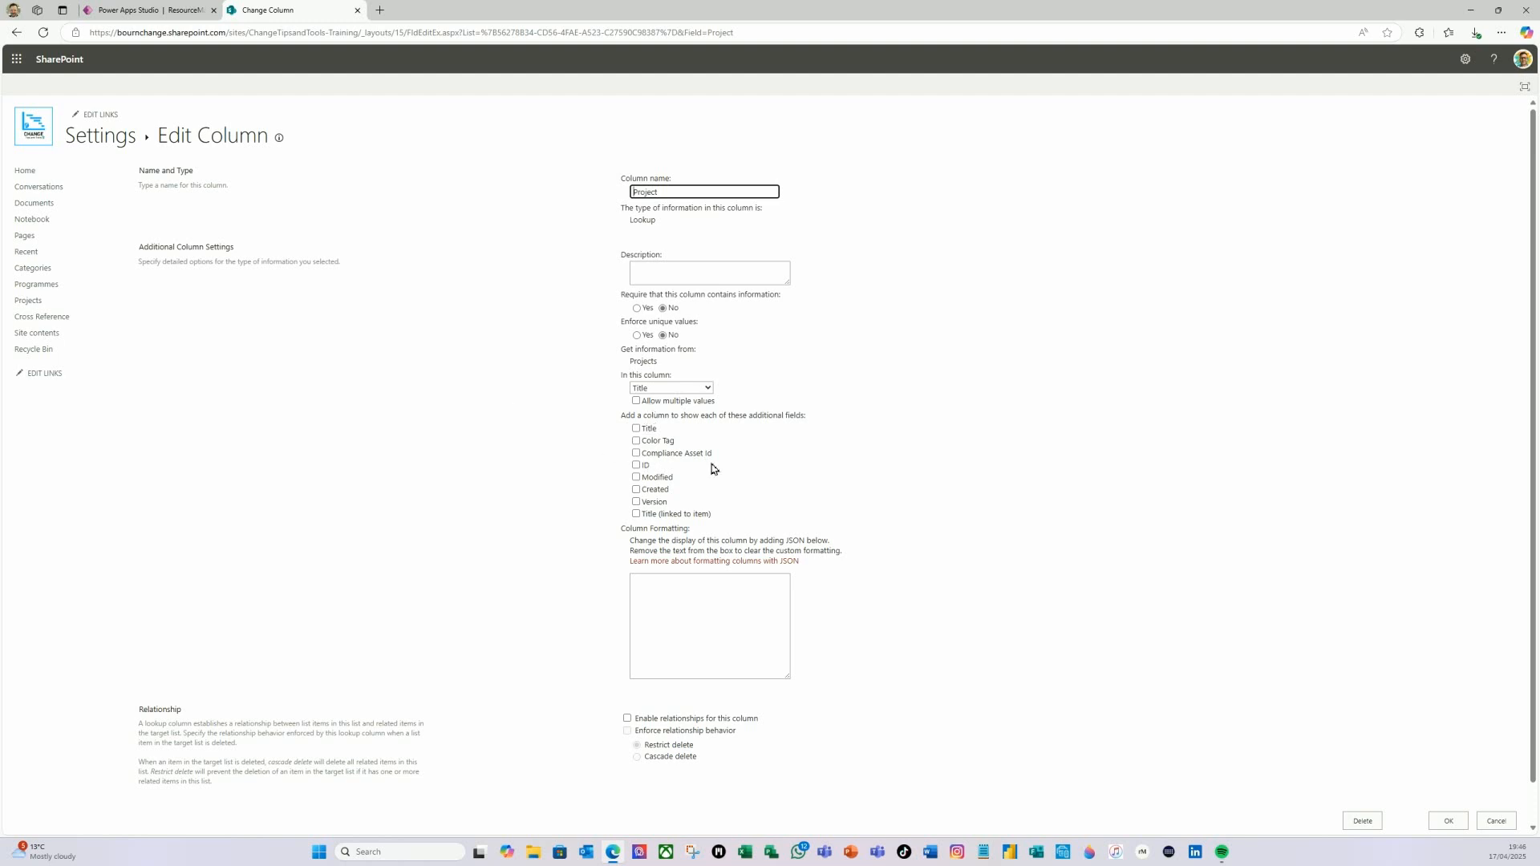
pyautogui.click(637, 336)
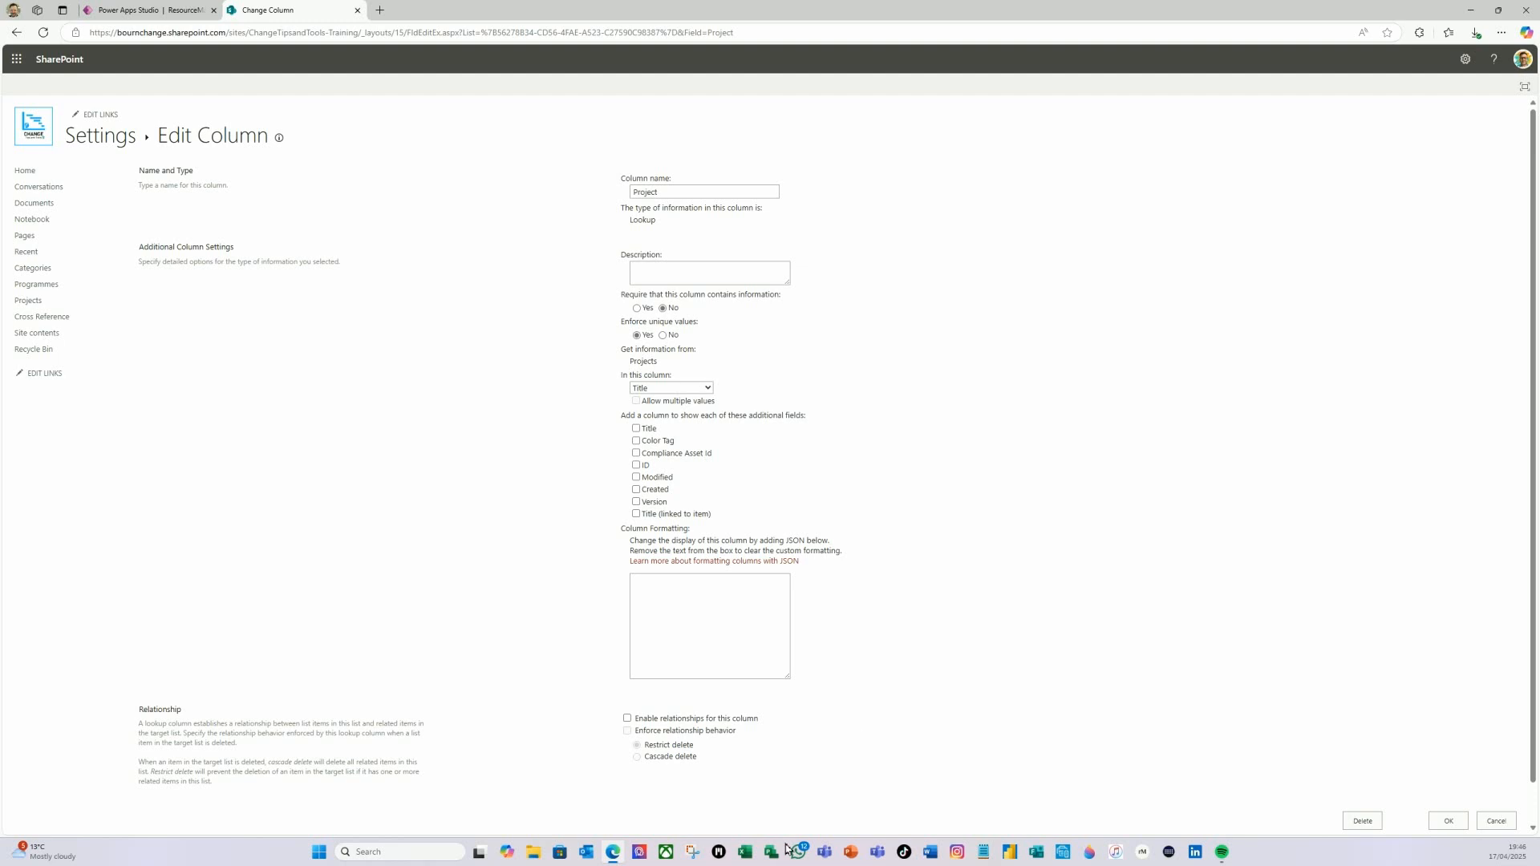
pyautogui.click(628, 718)
pyautogui.click(628, 732)
pyautogui.click(1449, 821)
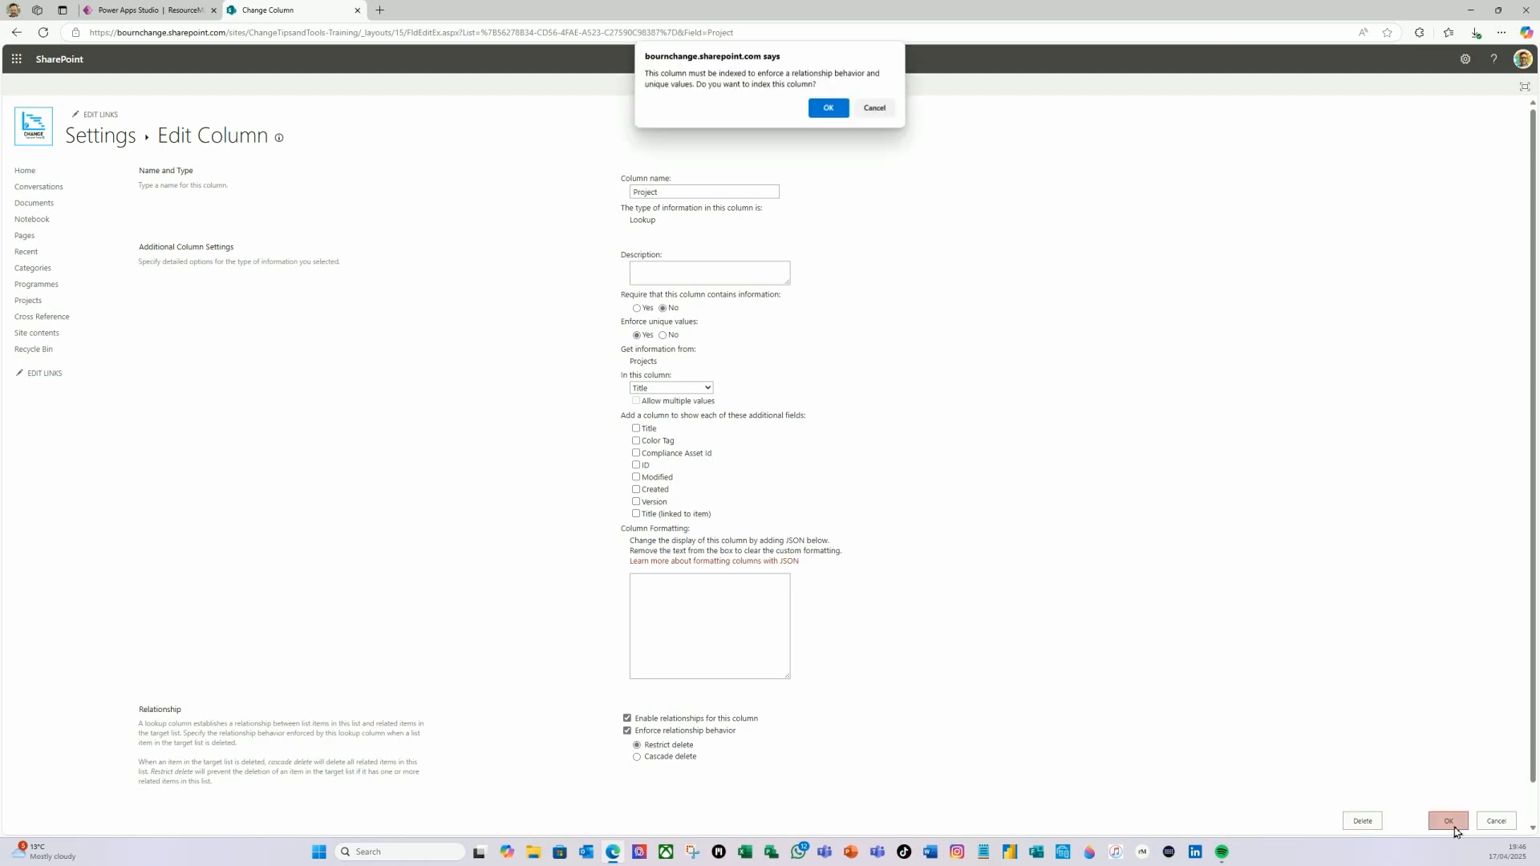
pyautogui.click(828, 104)
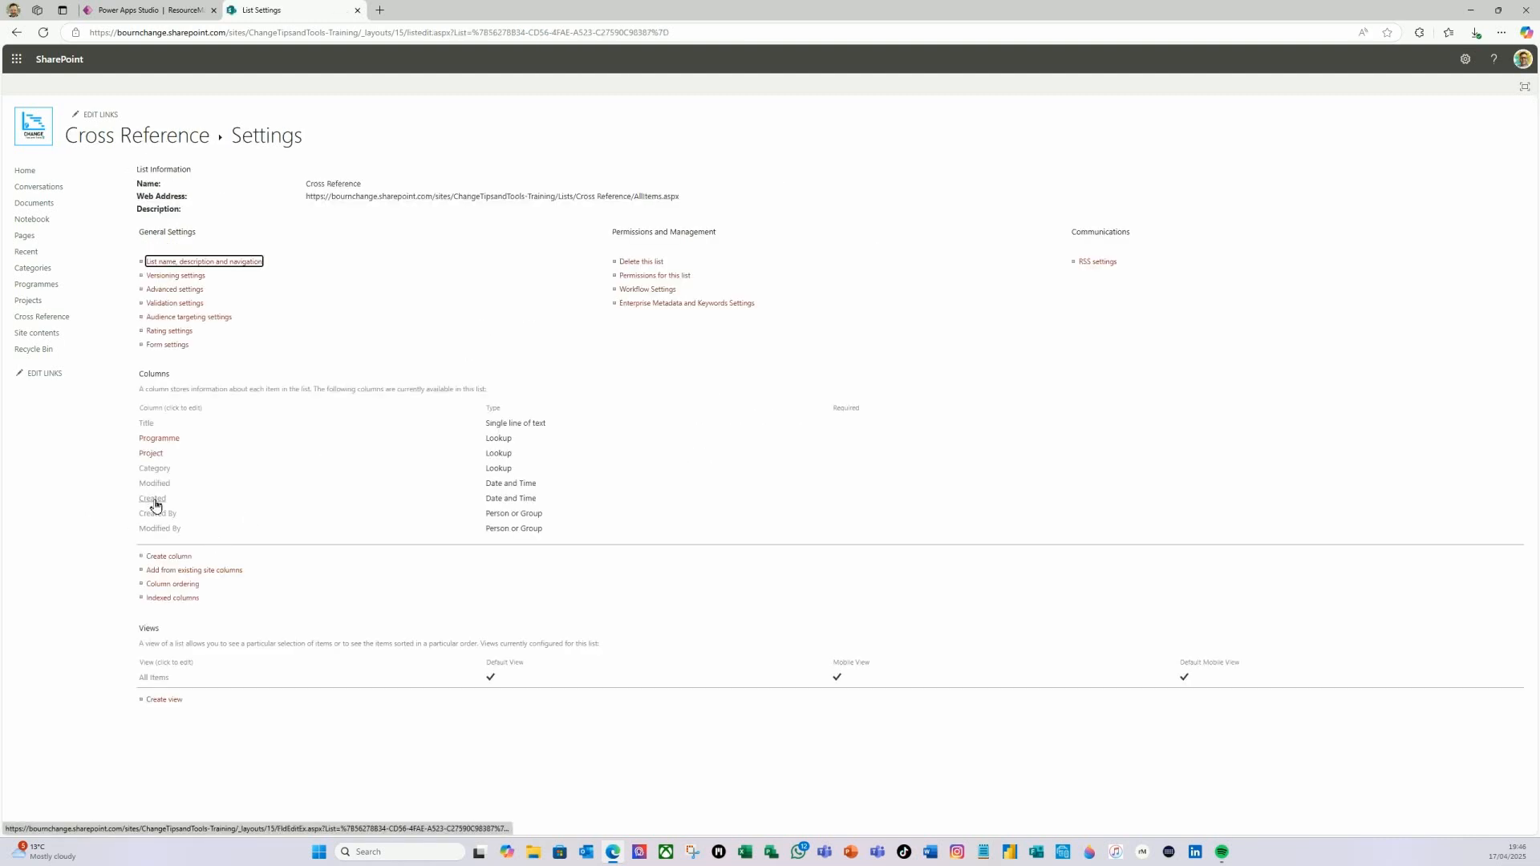
# - For the Category column, enable relationships, enforce the Restrict delete behavior, and accept indexing the column
pyautogui.click(167, 472)
pyautogui.click(166, 473)
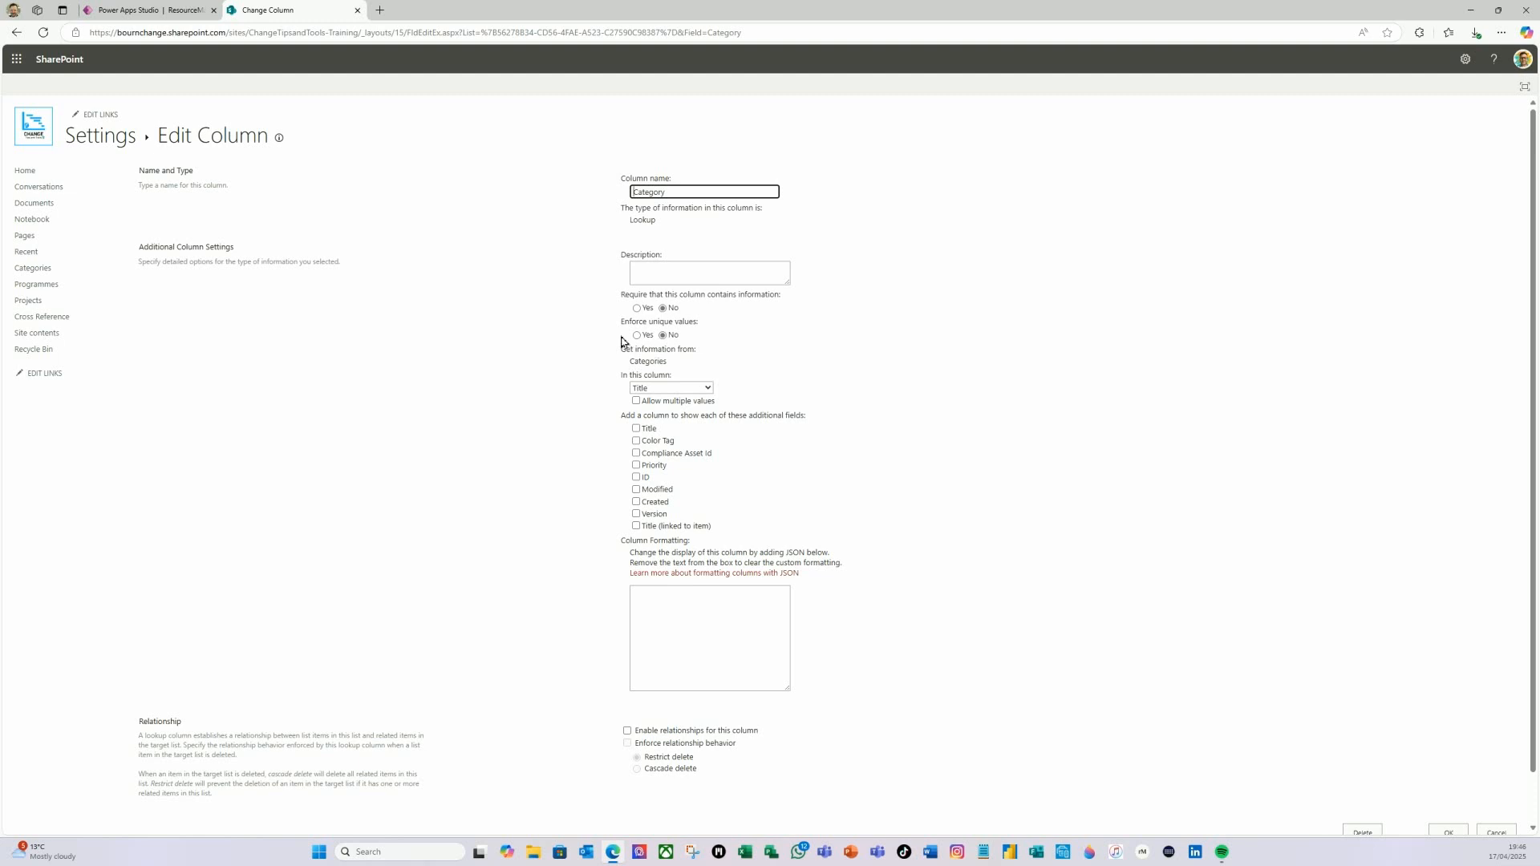
pyautogui.click(627, 731)
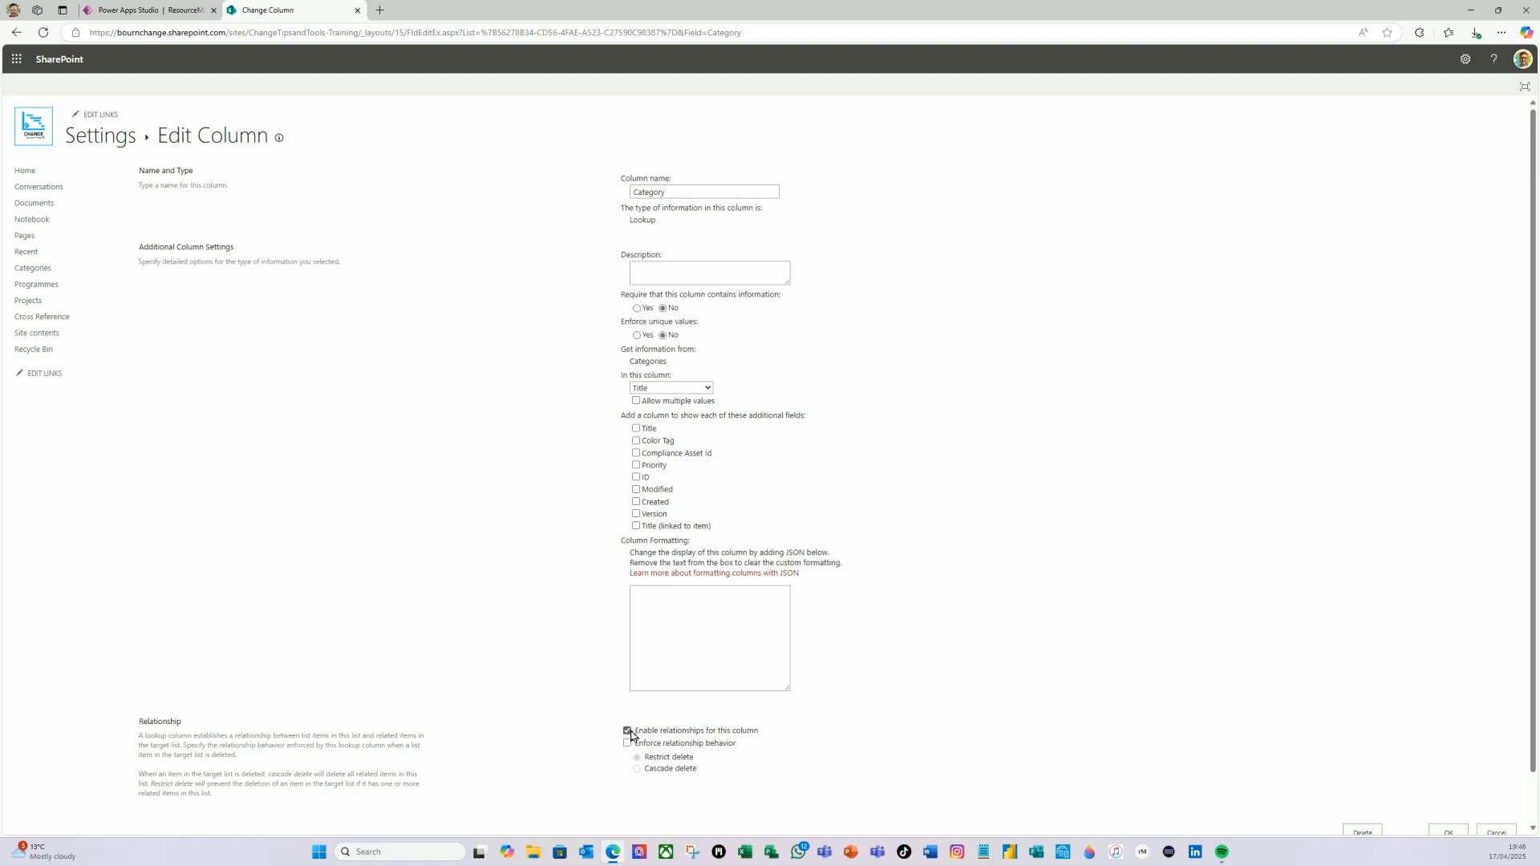
pyautogui.click(627, 743)
pyautogui.scroll(-2, 1267, 681)
pyautogui.click(1448, 779)
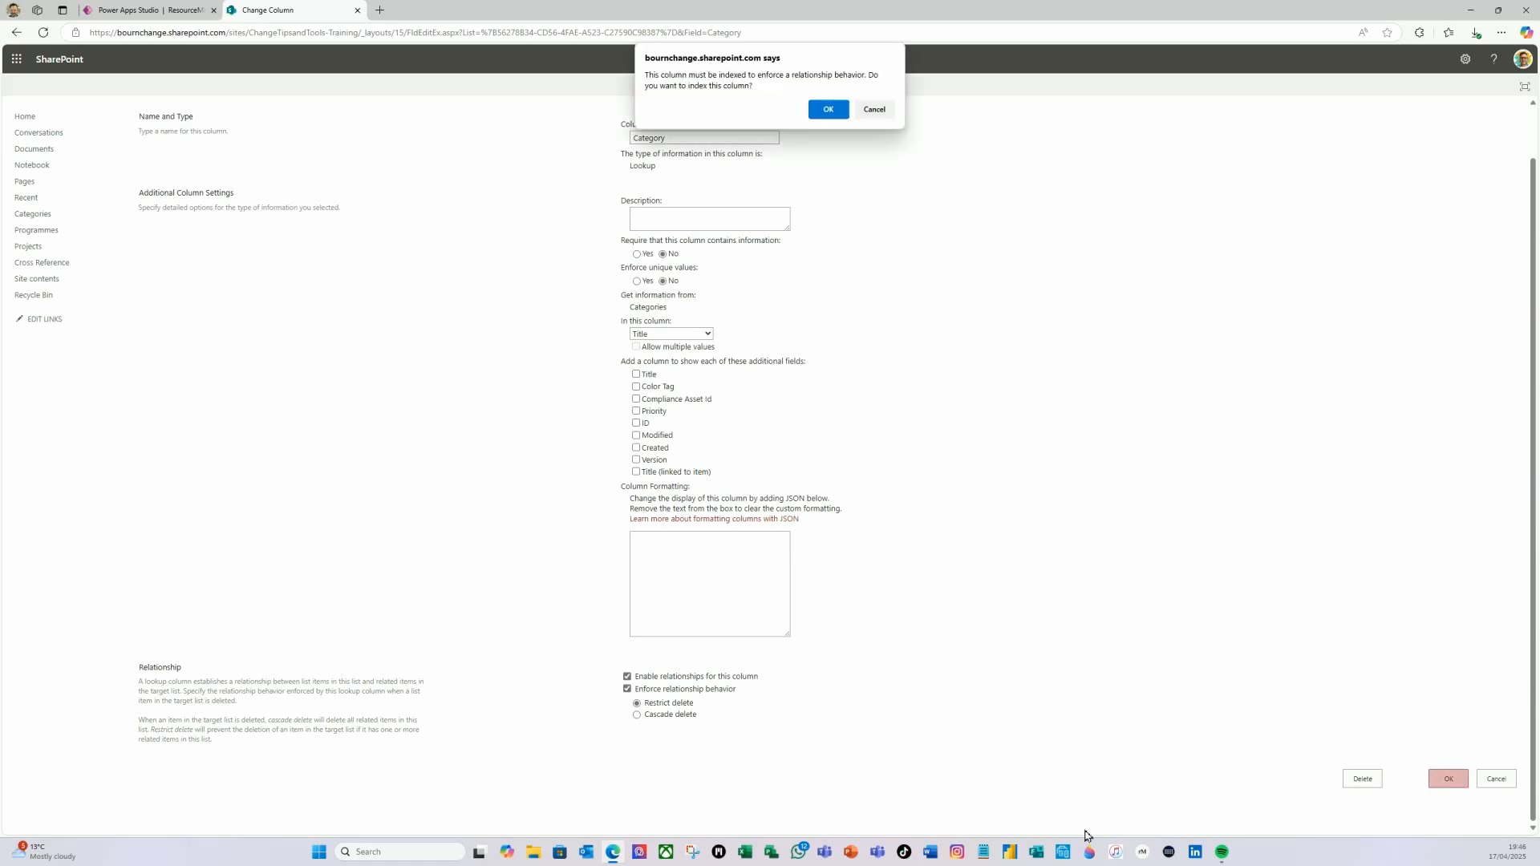
pyautogui.click(828, 110)
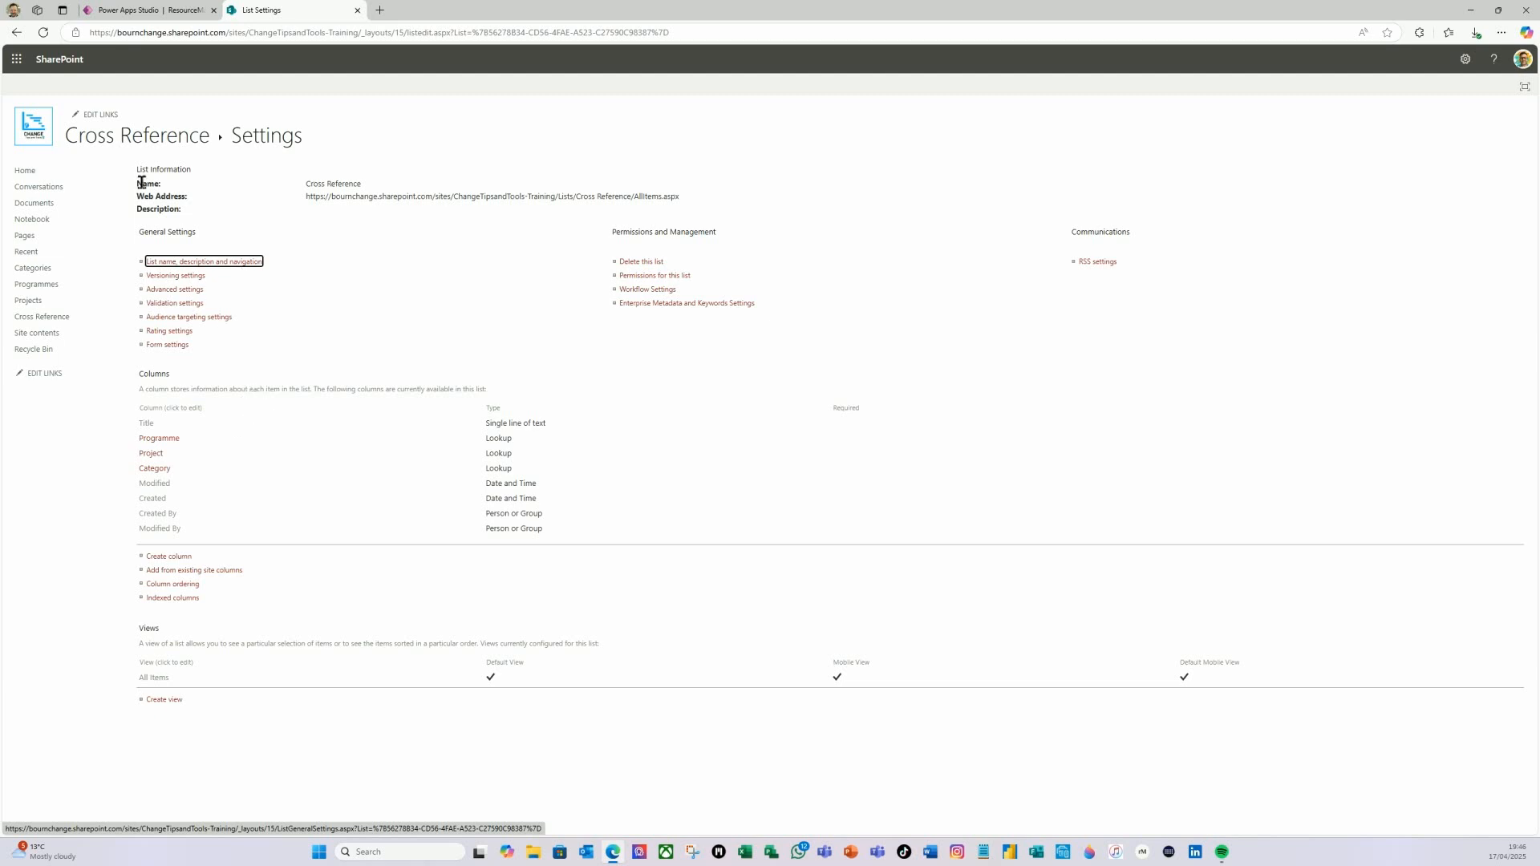
# - Return to the Cross Reference list and save a new item with Programme A, Project 1 and the Regulatory category
pyautogui.click(160, 139)
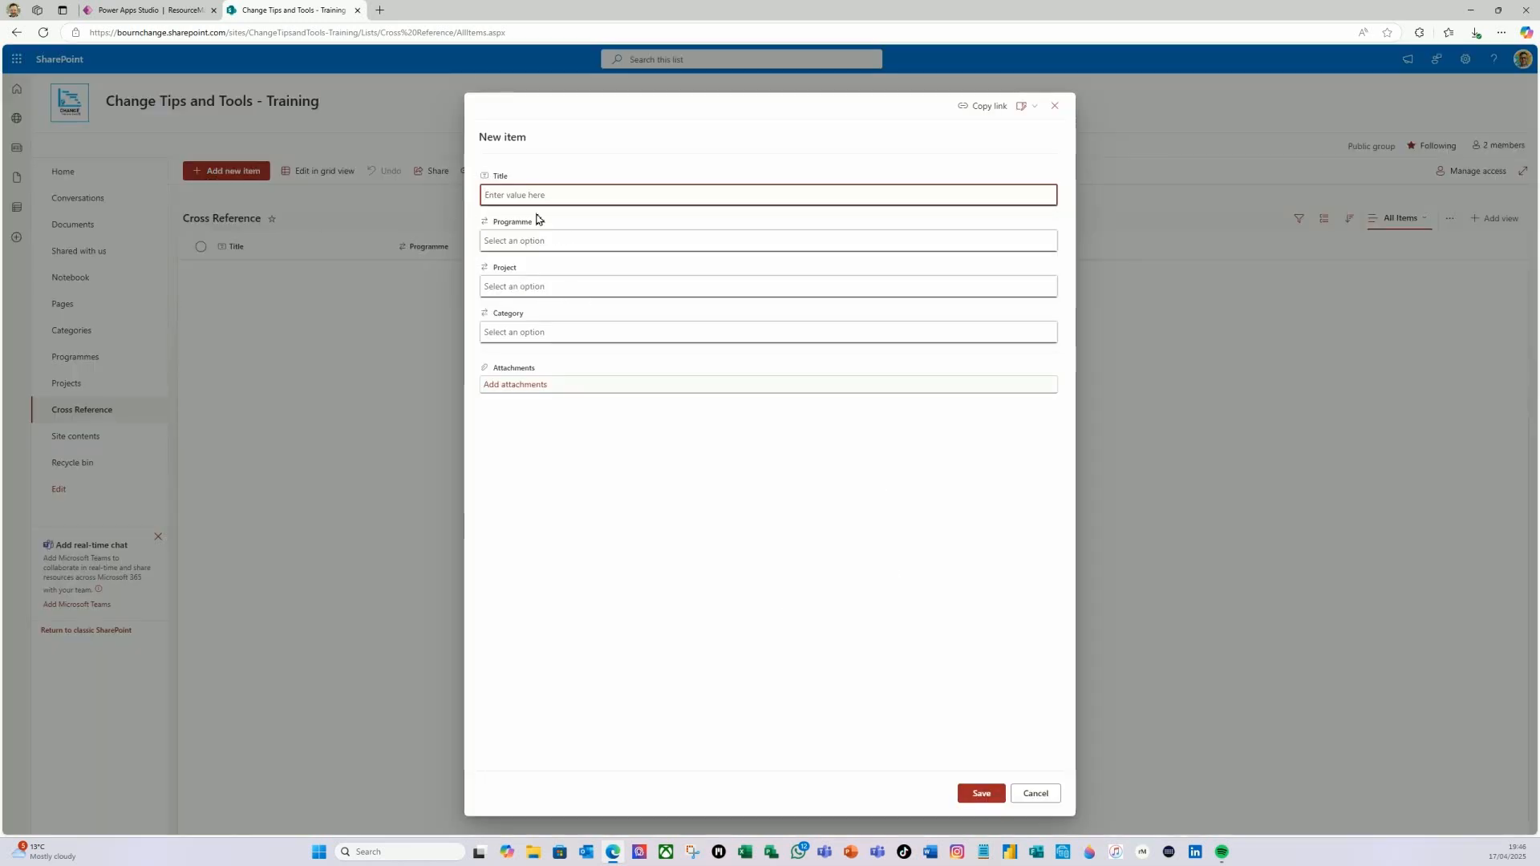
pyautogui.click(503, 242)
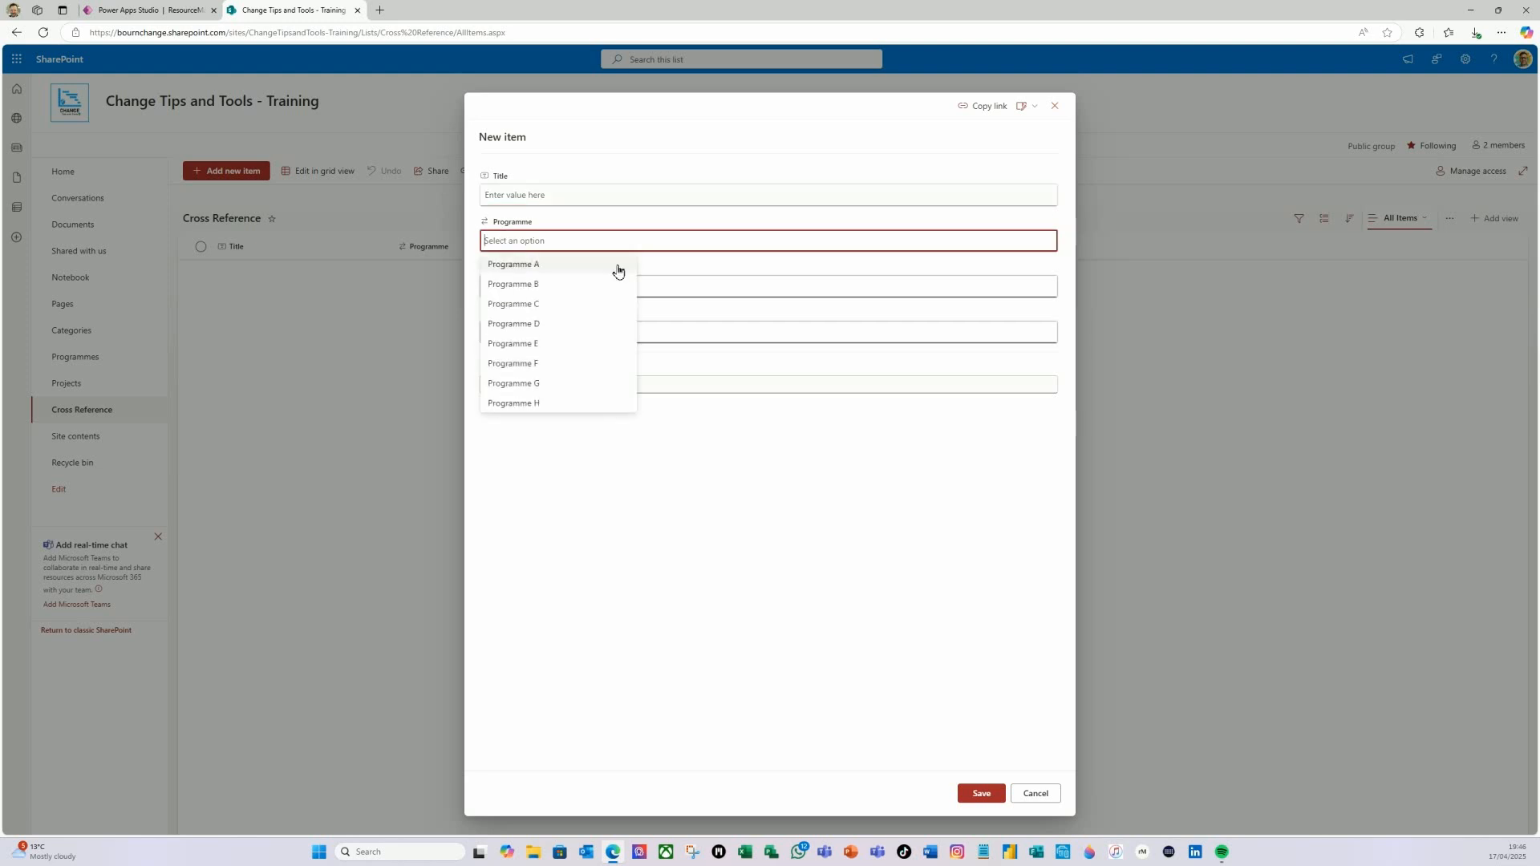
pyautogui.click(537, 269)
pyautogui.click(521, 283)
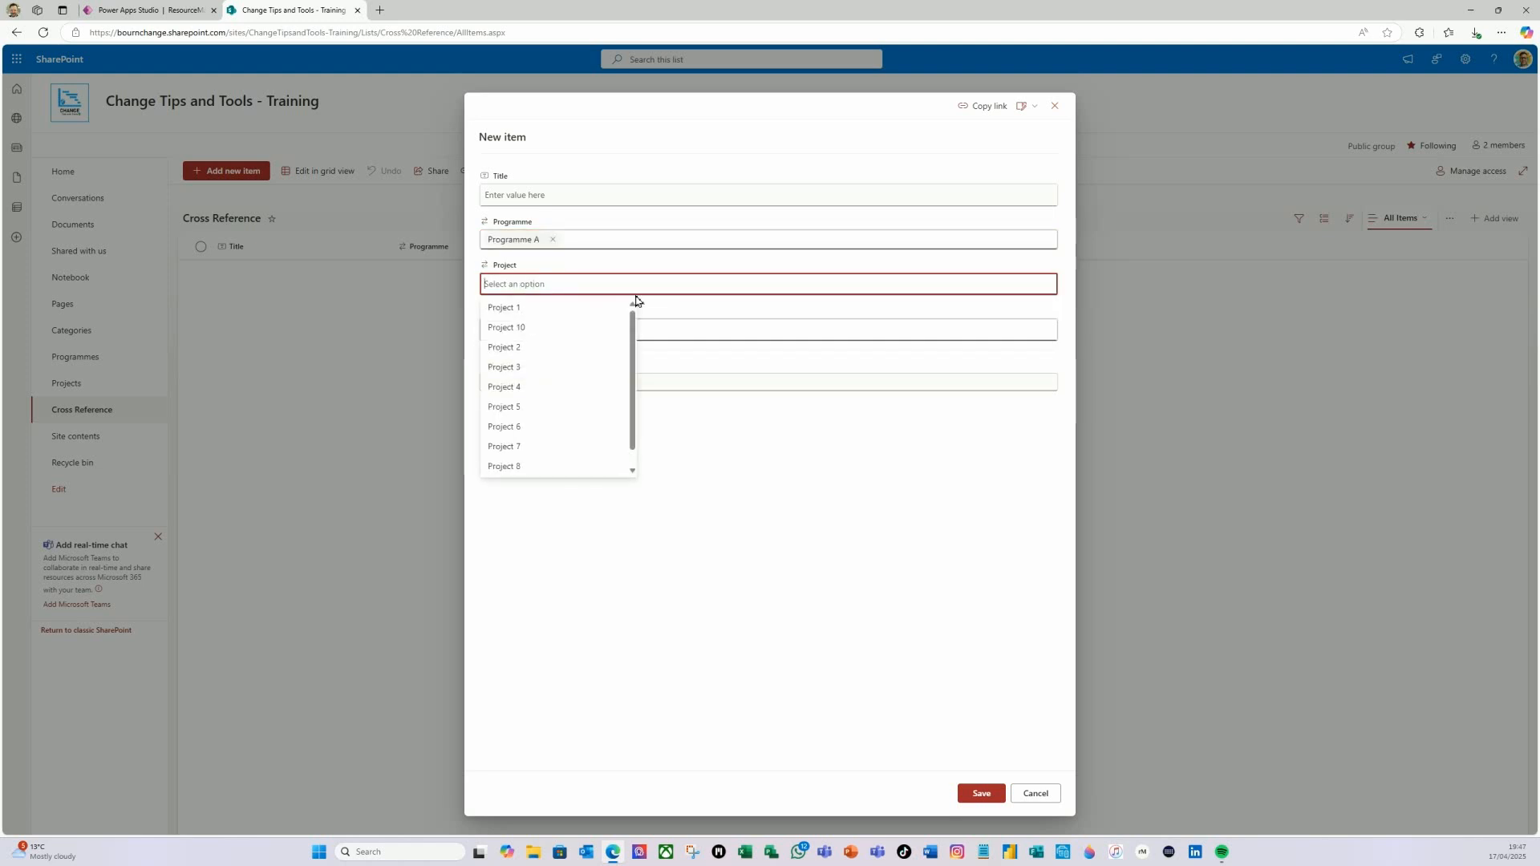
pyautogui.click(516, 307)
pyautogui.click(539, 329)
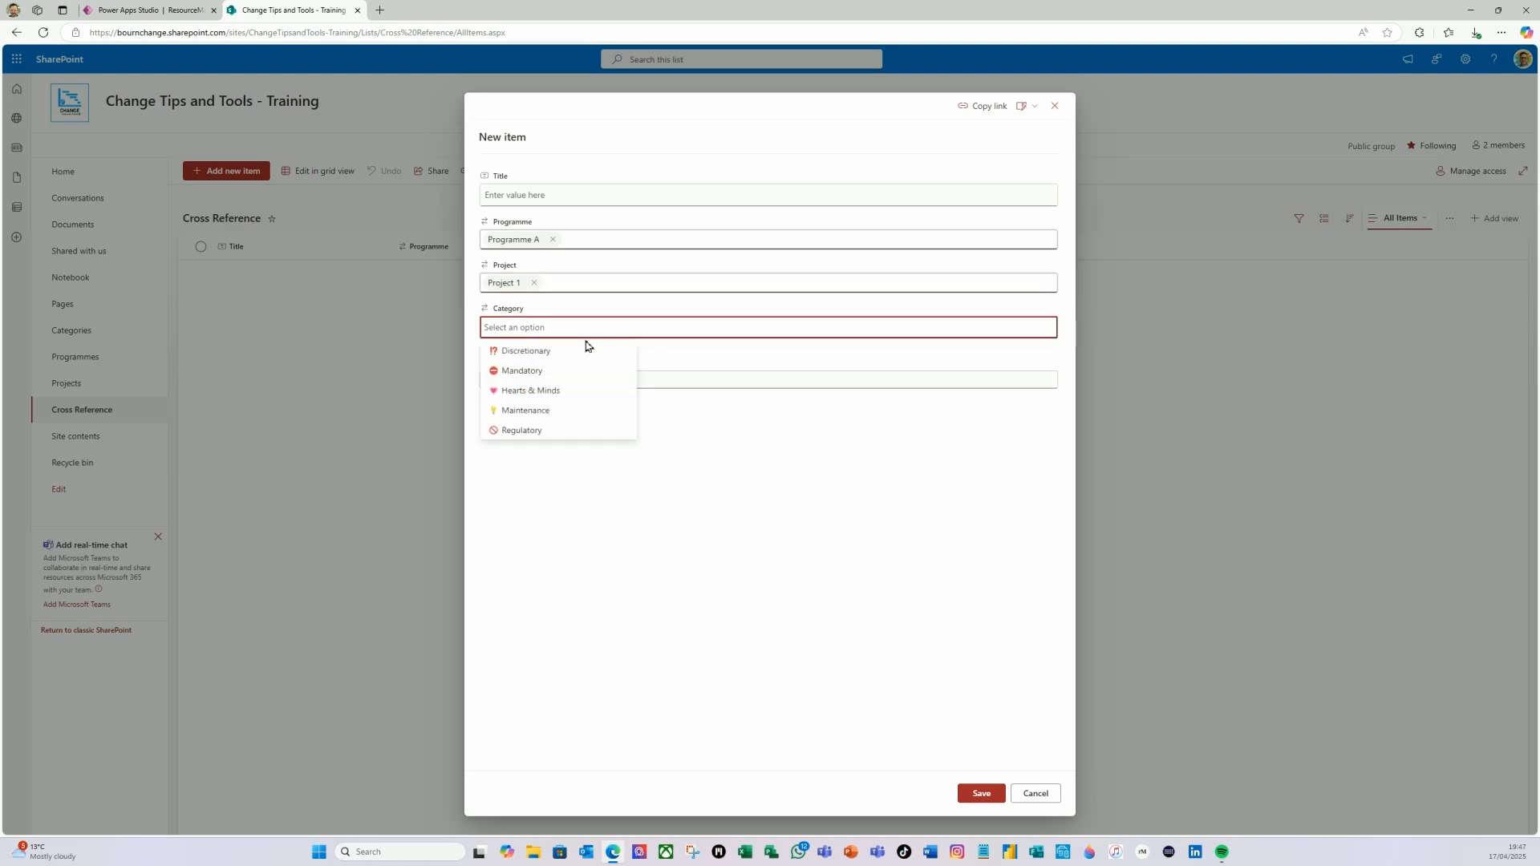
pyautogui.click(520, 433)
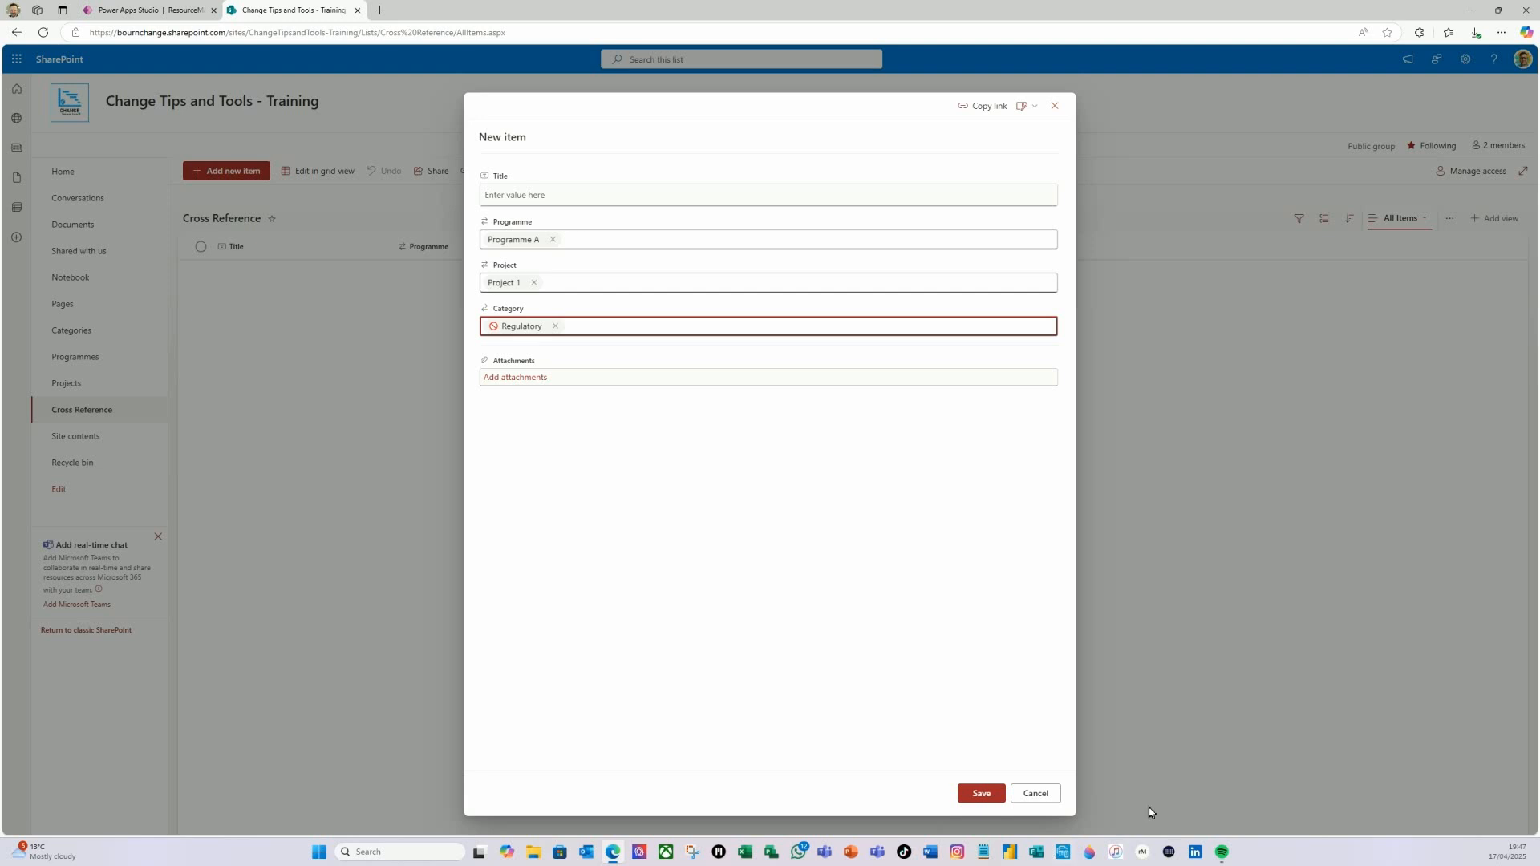
pyautogui.click(980, 794)
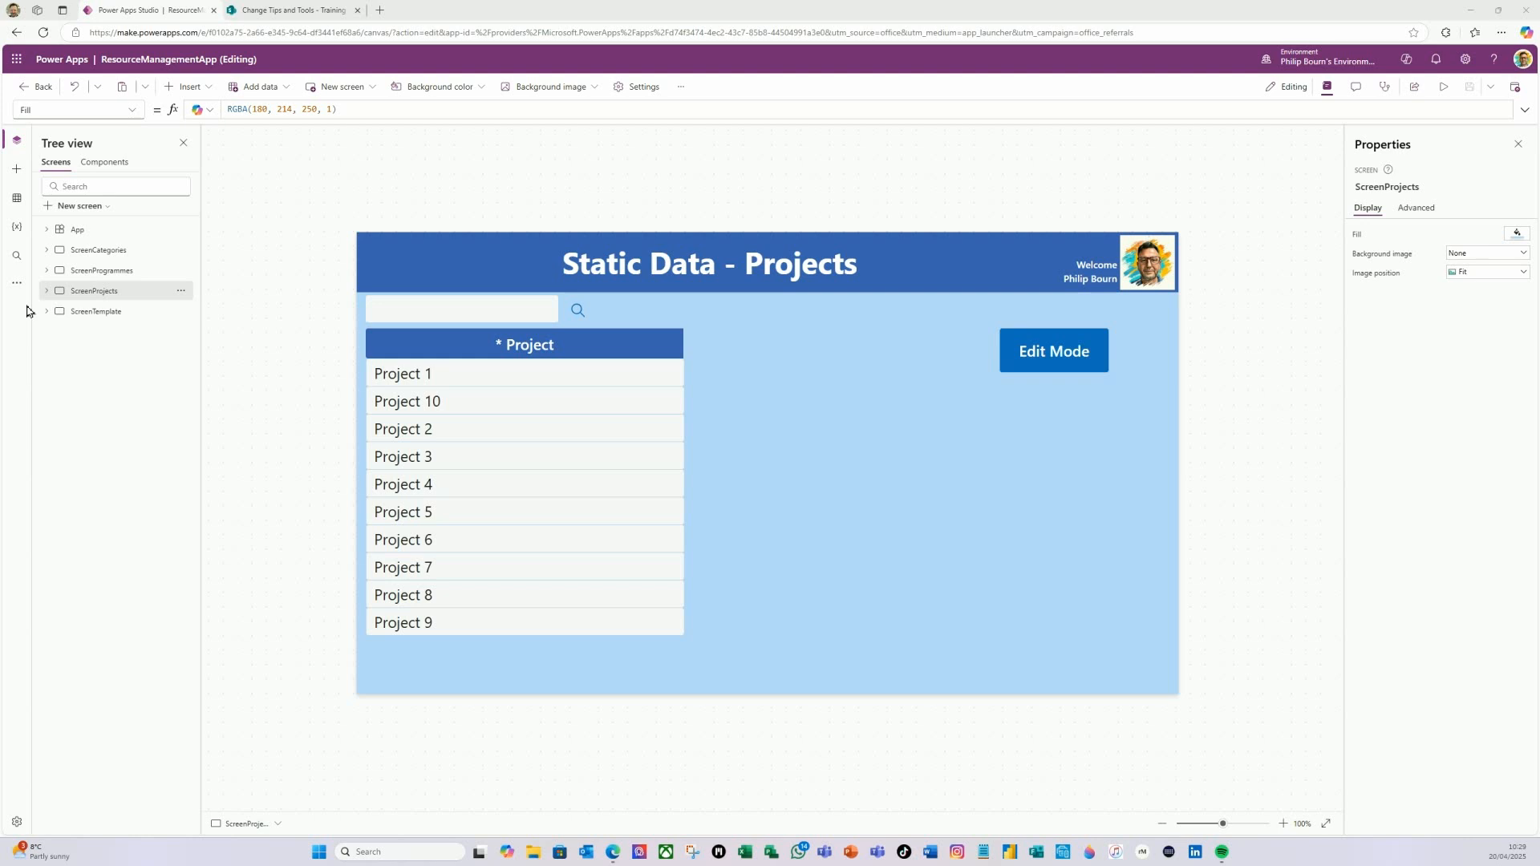
# - In the Power Apps ResourceManagementApp, add the Cross Reference list from the Change Tips and Tools - Training SharePoint site as a data source
pyautogui.click(16, 148)
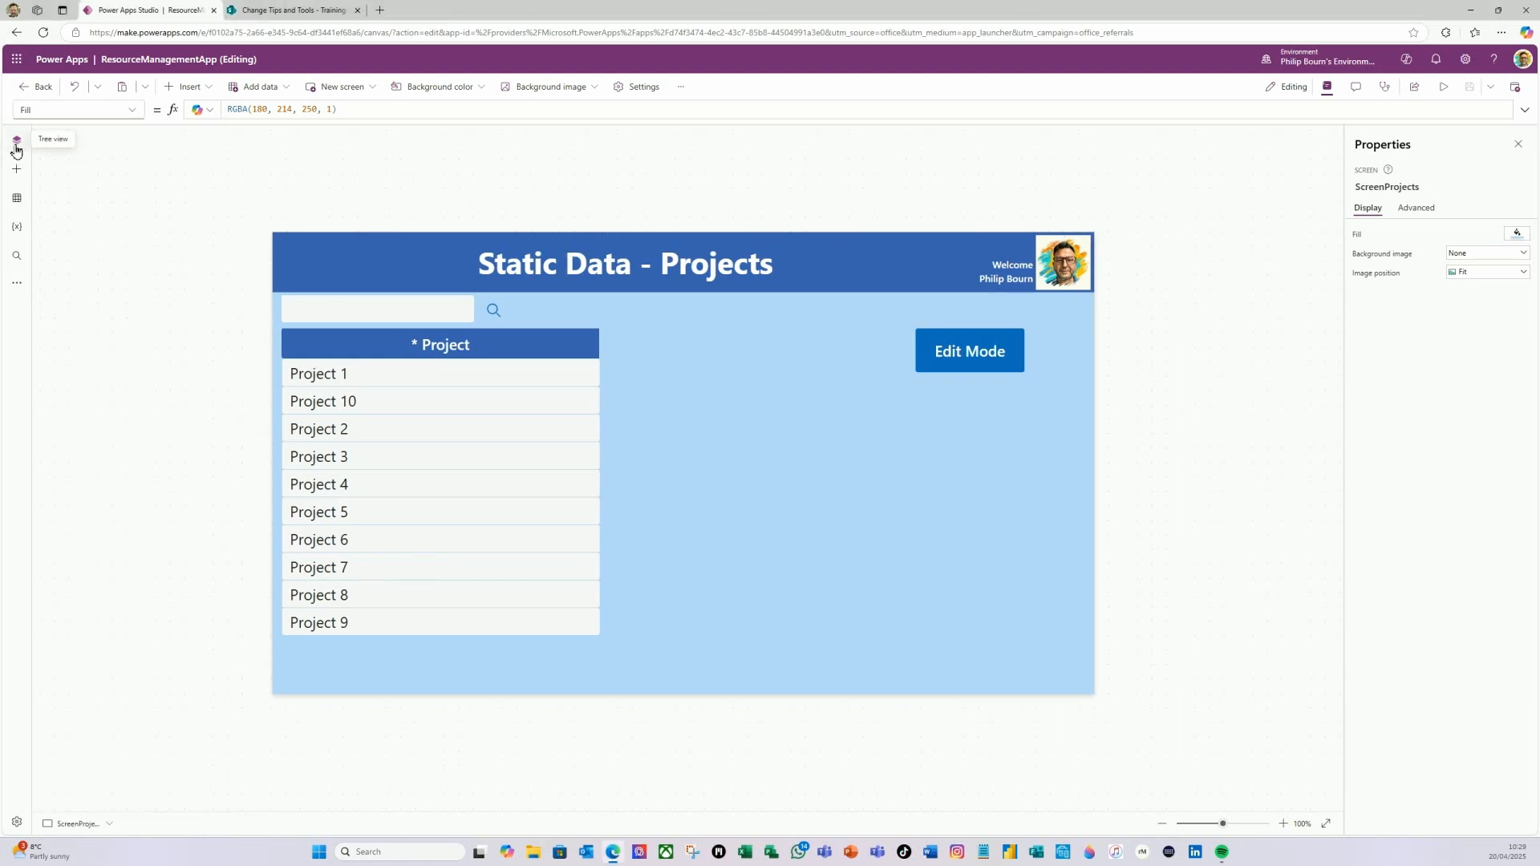
pyautogui.click(18, 198)
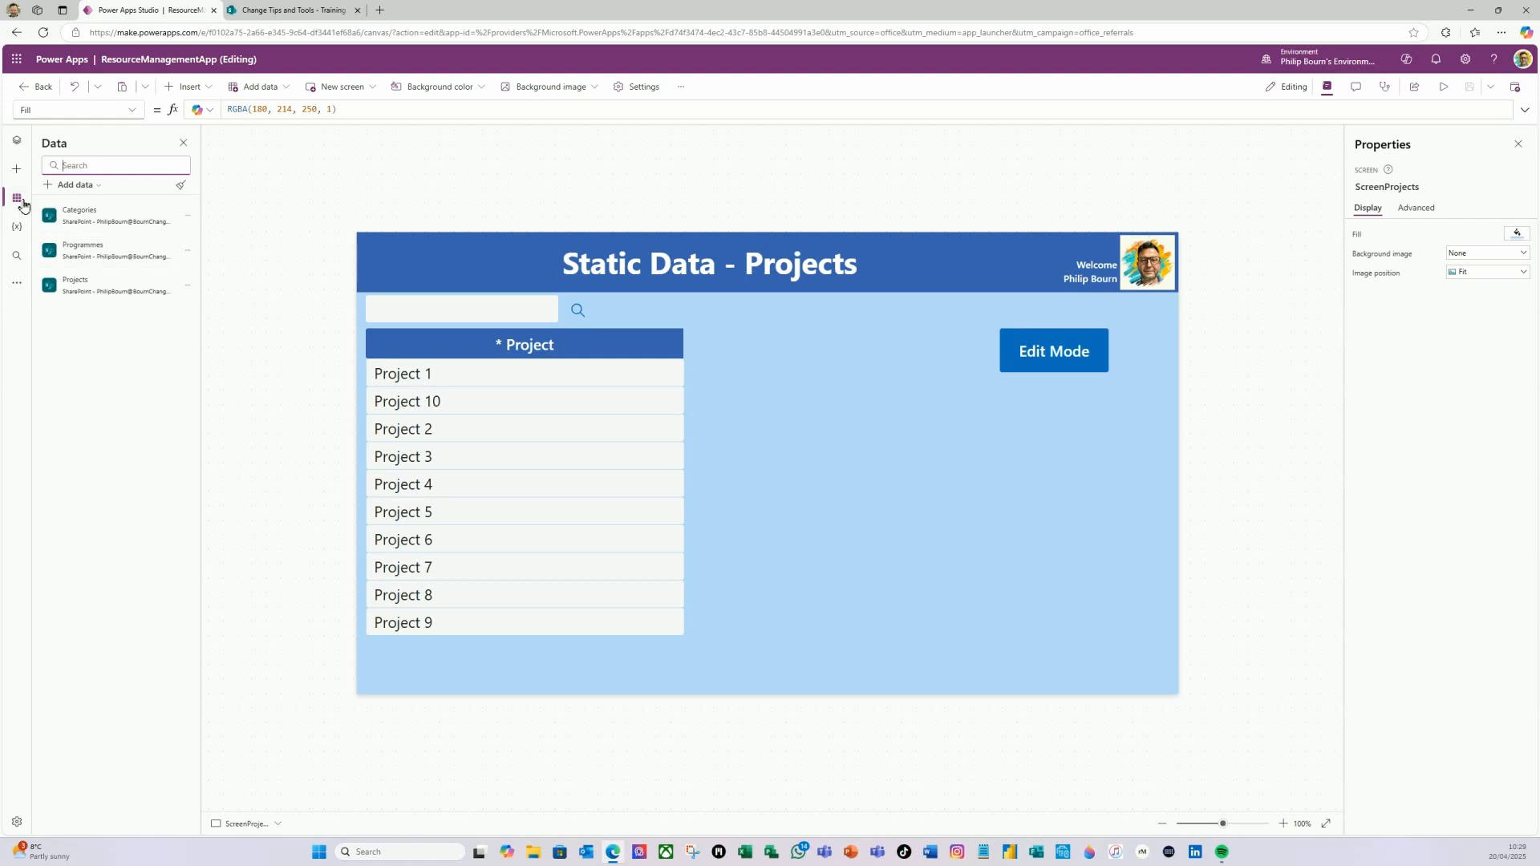
pyautogui.click(89, 189)
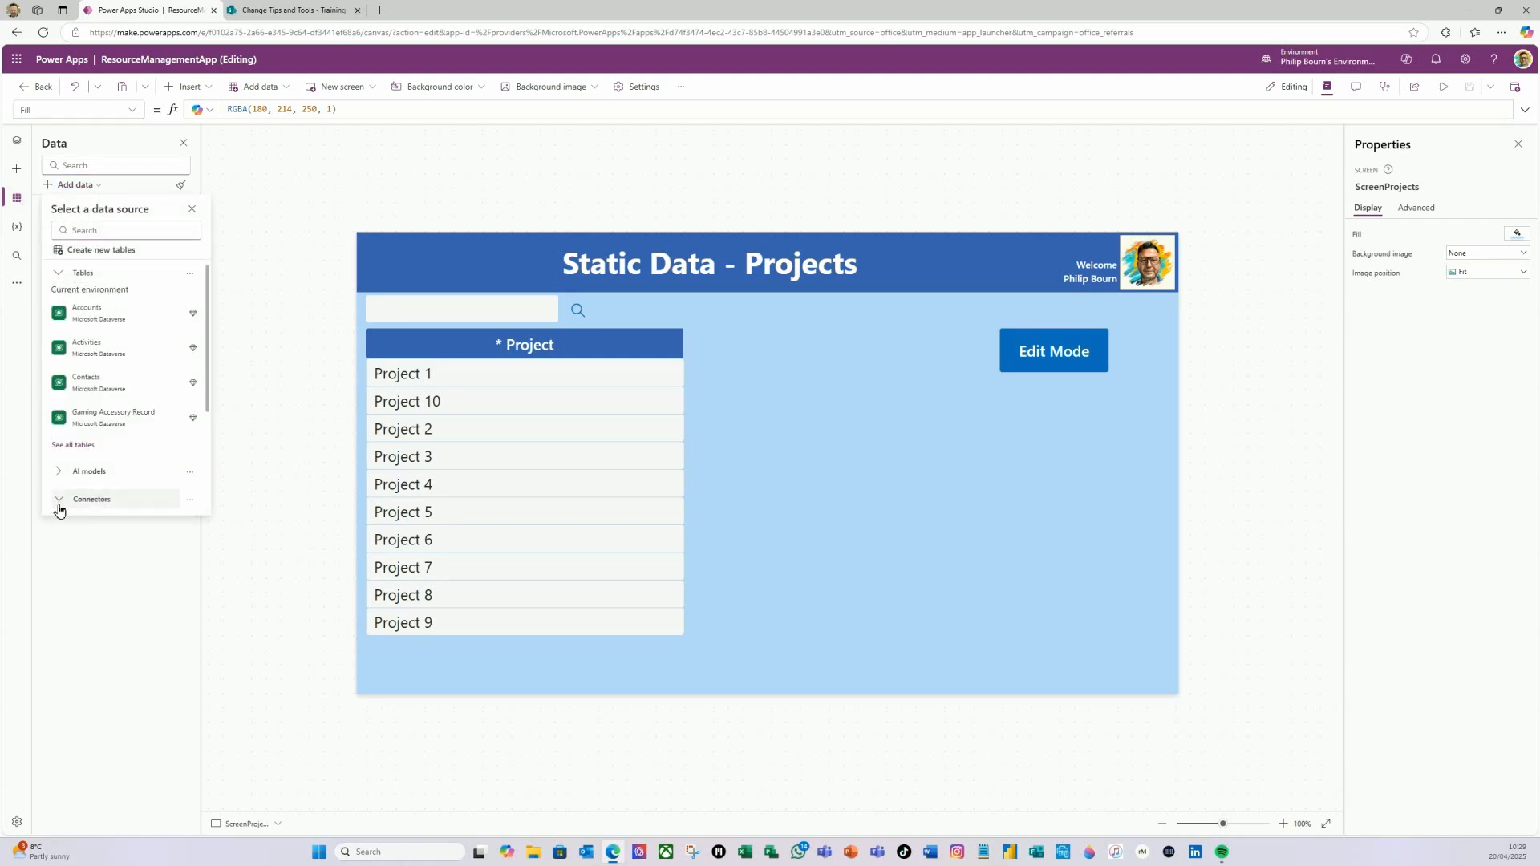
pyautogui.click(92, 499)
pyautogui.scroll(-3, 96, 482)
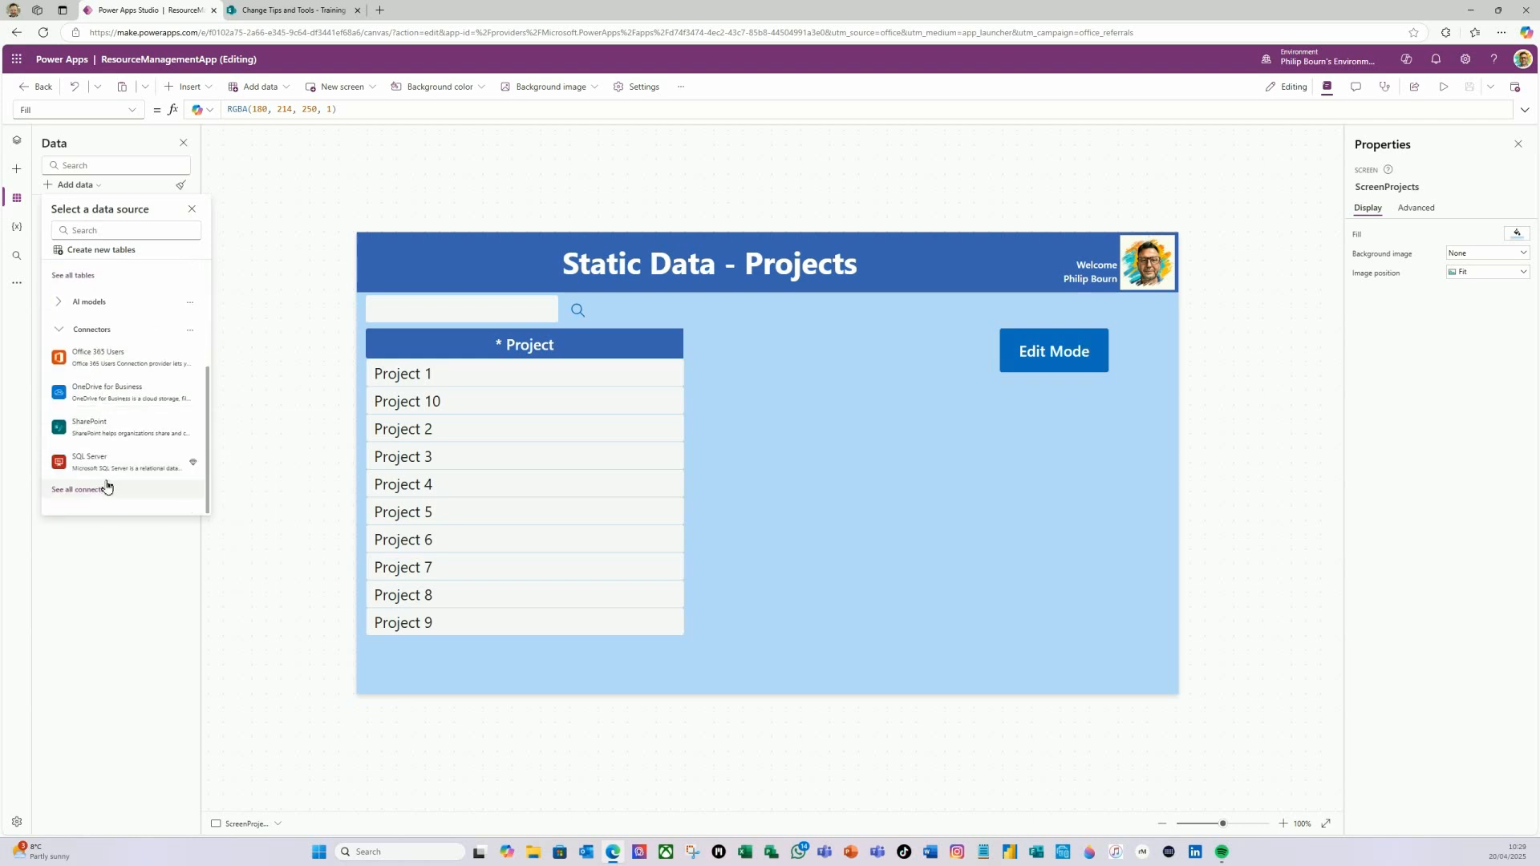
pyautogui.click(86, 436)
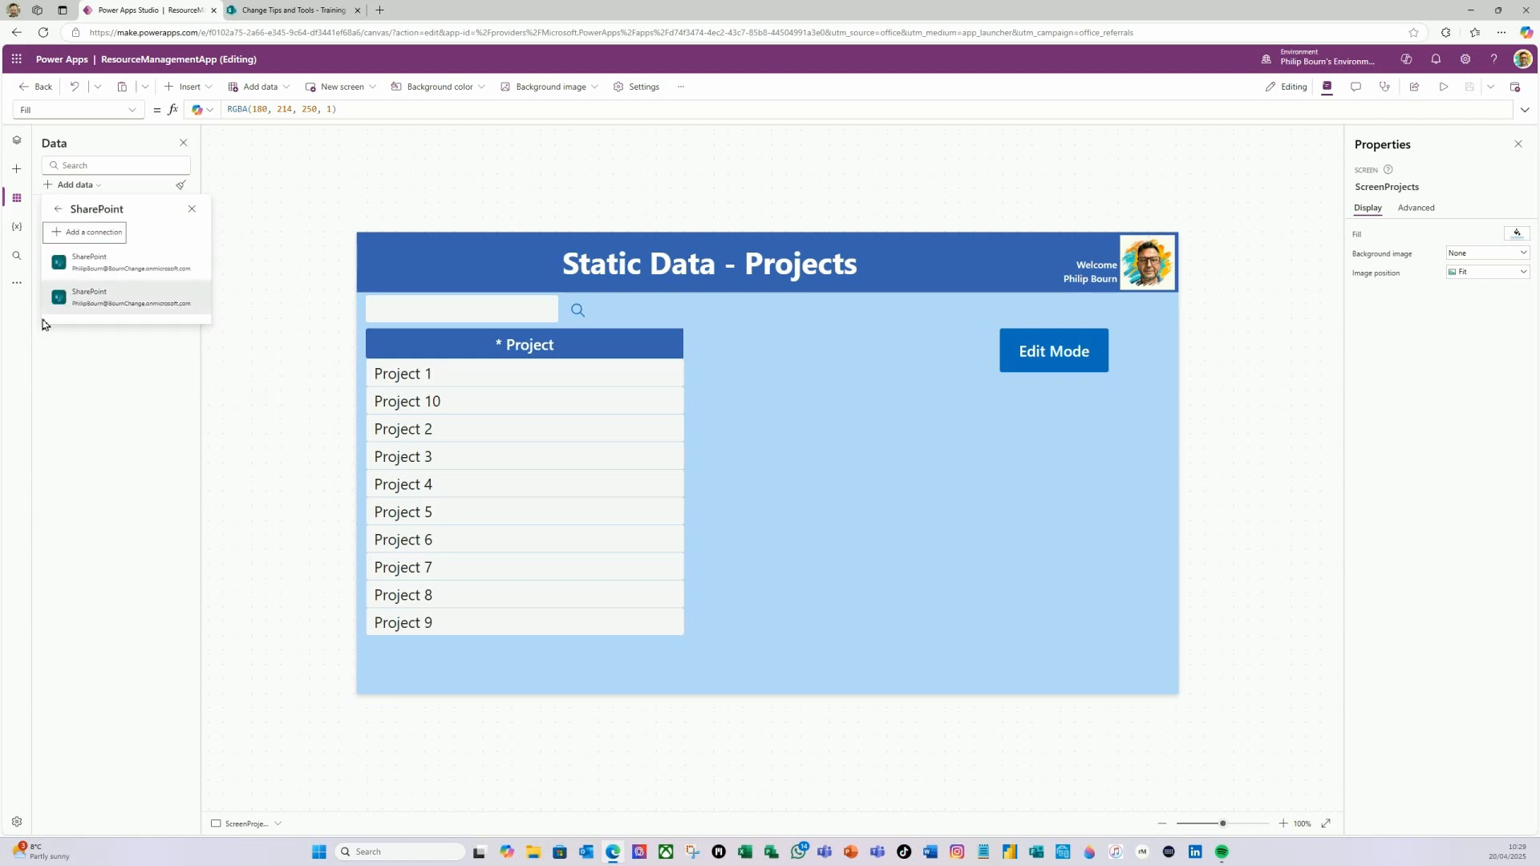
pyautogui.click(103, 264)
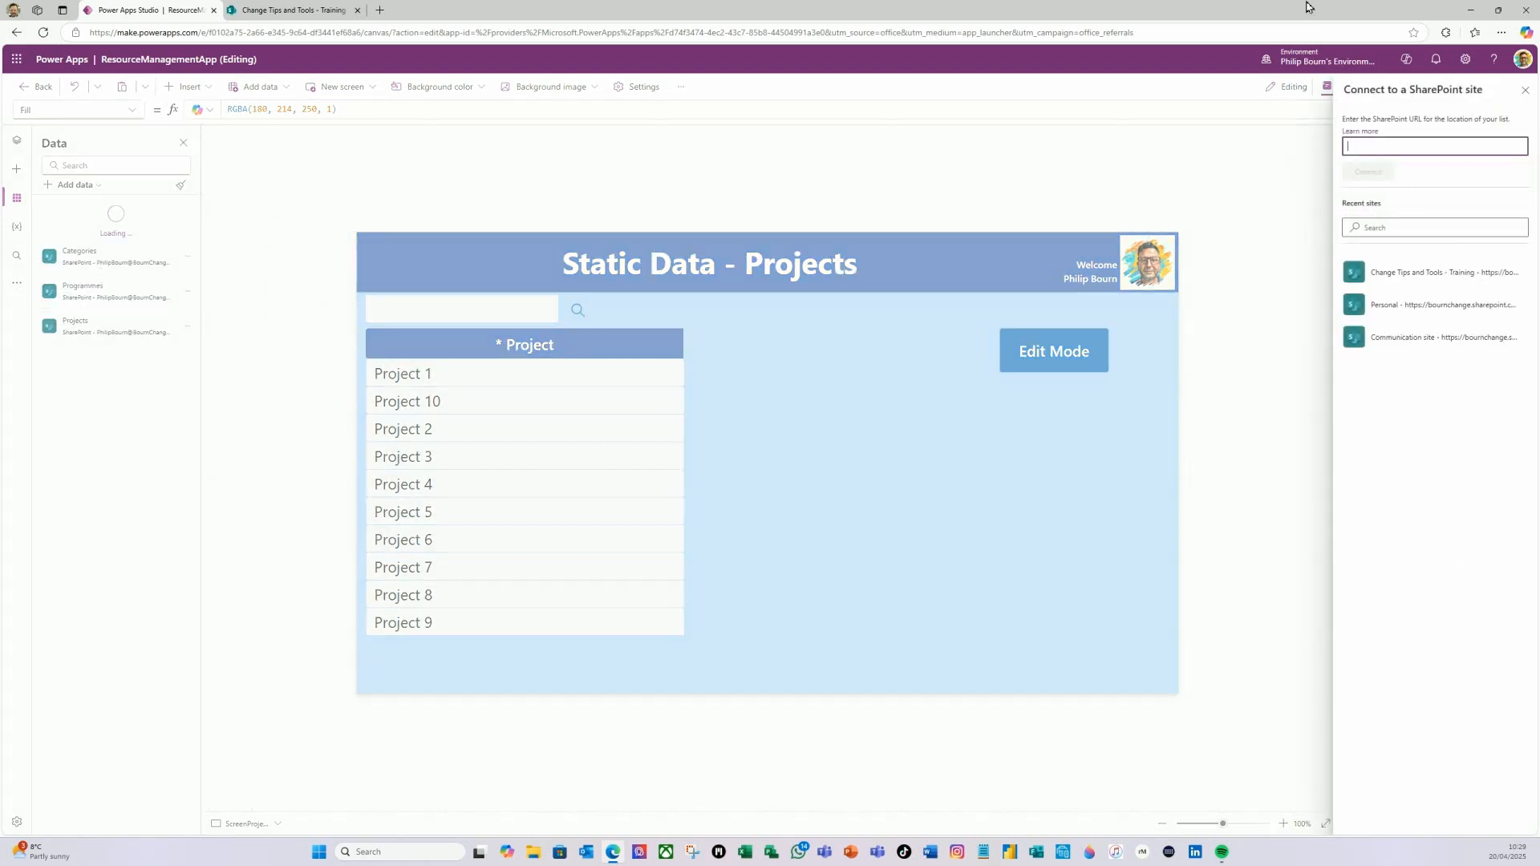
pyautogui.click(1405, 275)
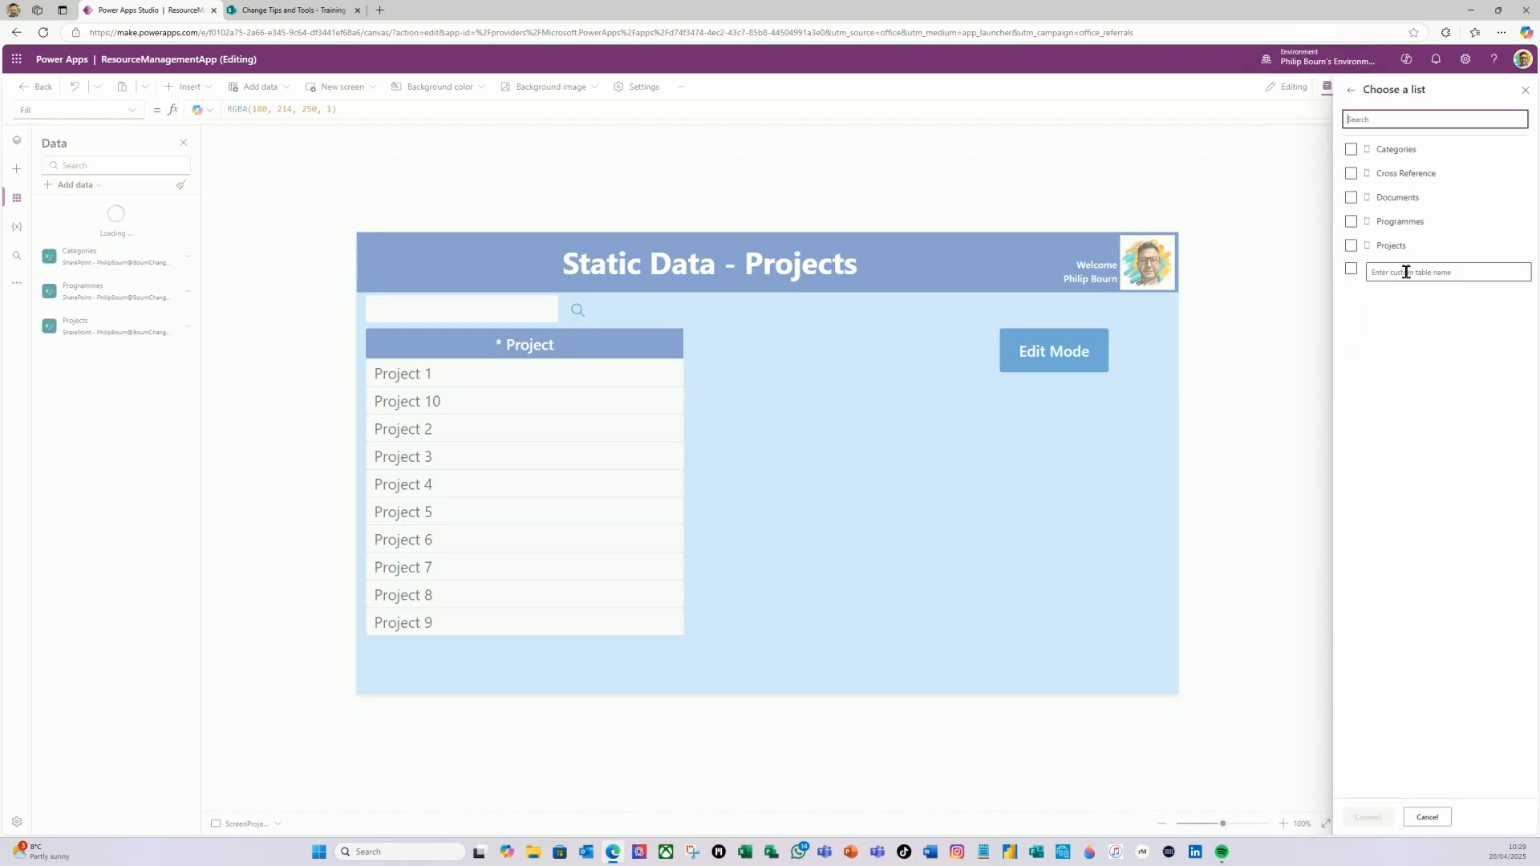
pyautogui.click(1352, 174)
pyautogui.click(1368, 818)
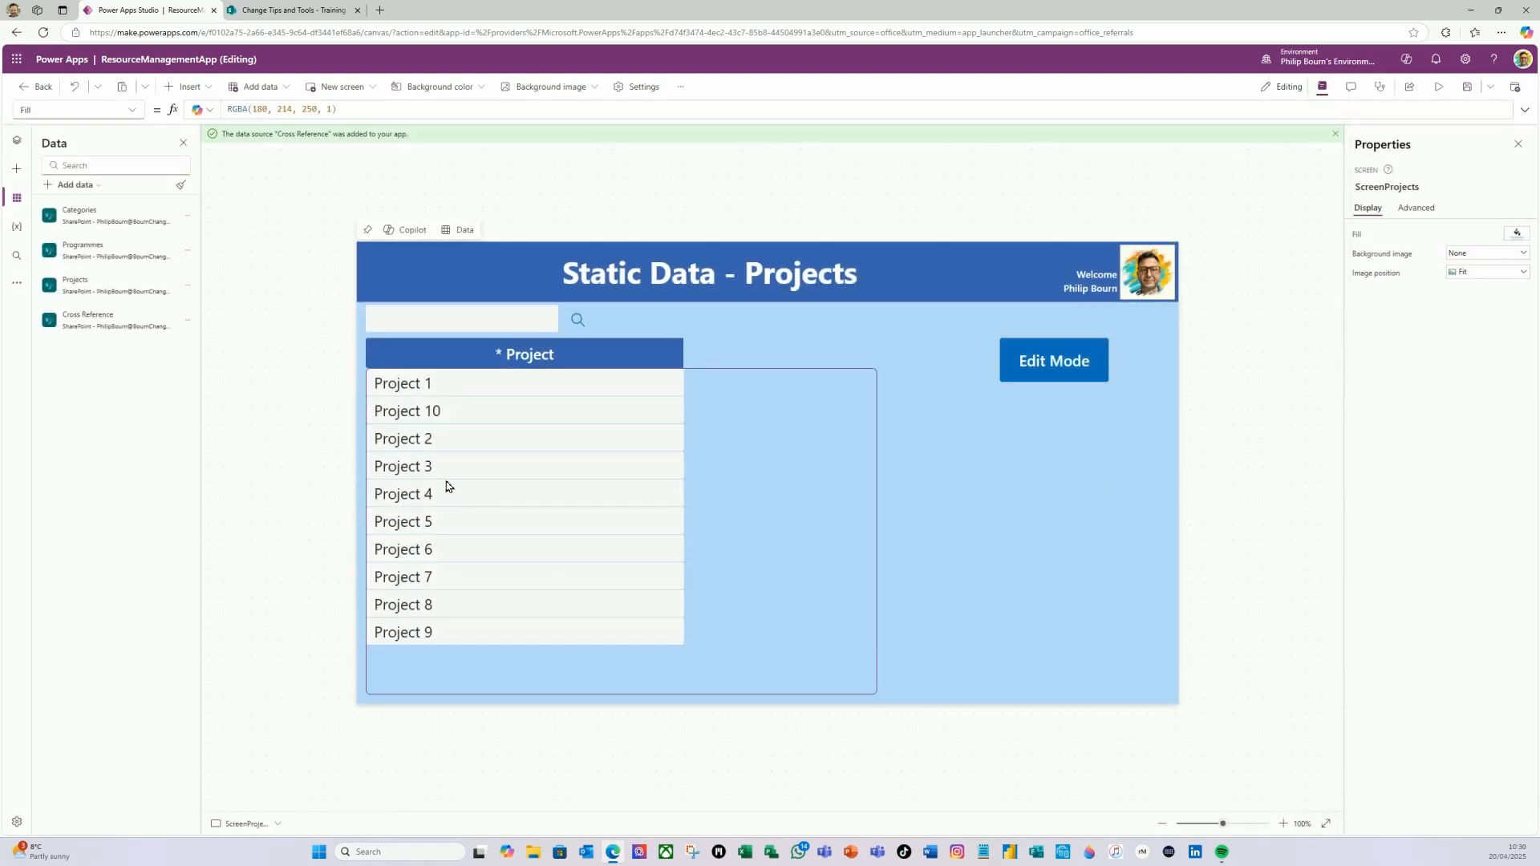
pyautogui.moveTo(85, 317)
# - In the App's OnStart formula, set Cross Reference variables varXferEdit to false, varXferNewRecord to Defaults(Projects) and varXferTempID to 10000000, and run OnStart
pyautogui.click(16, 139)
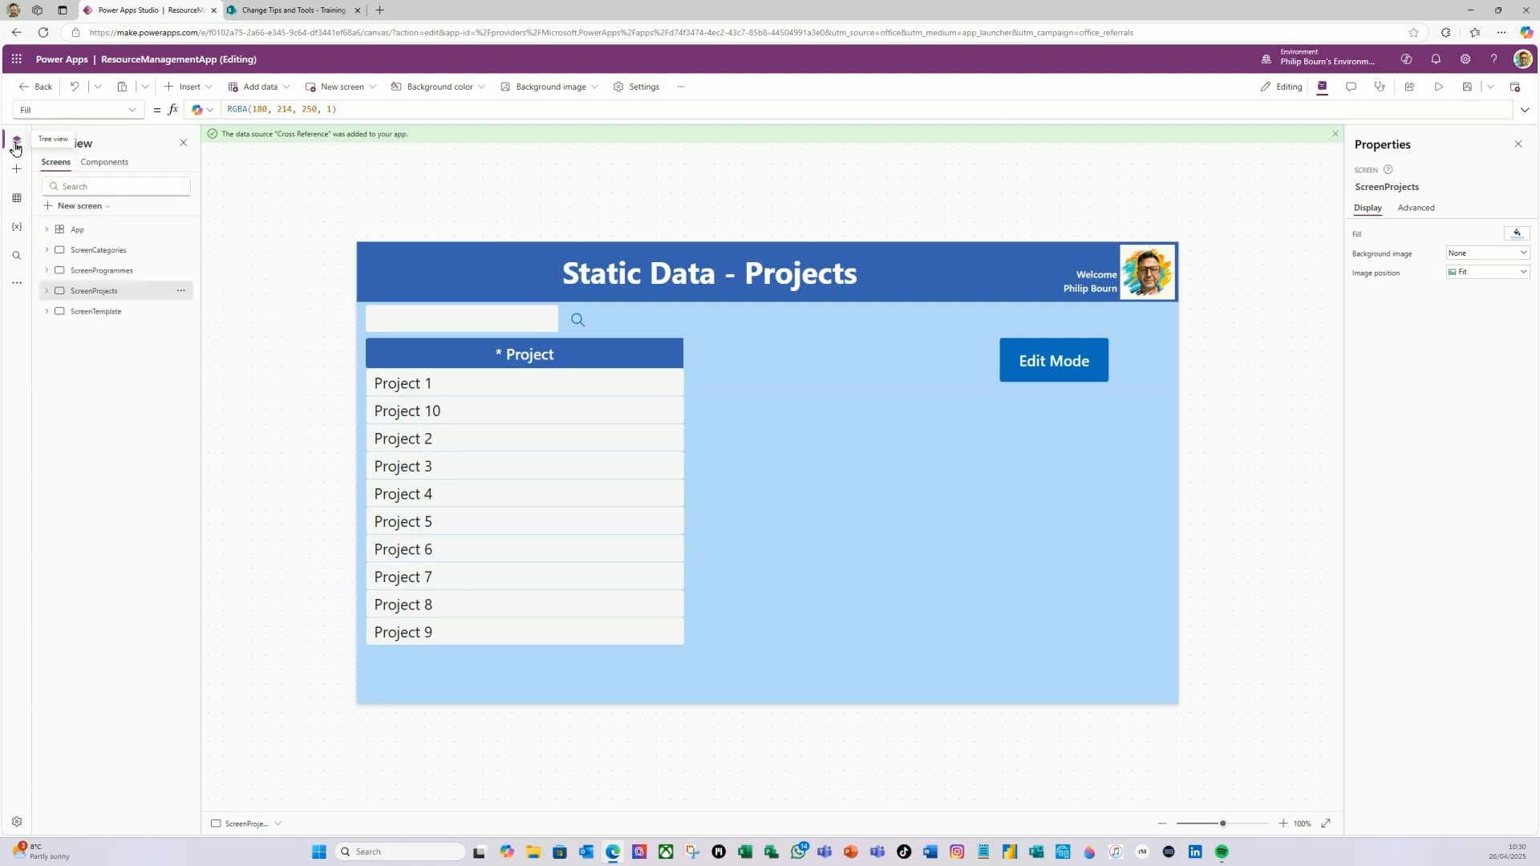
pyautogui.click(74, 230)
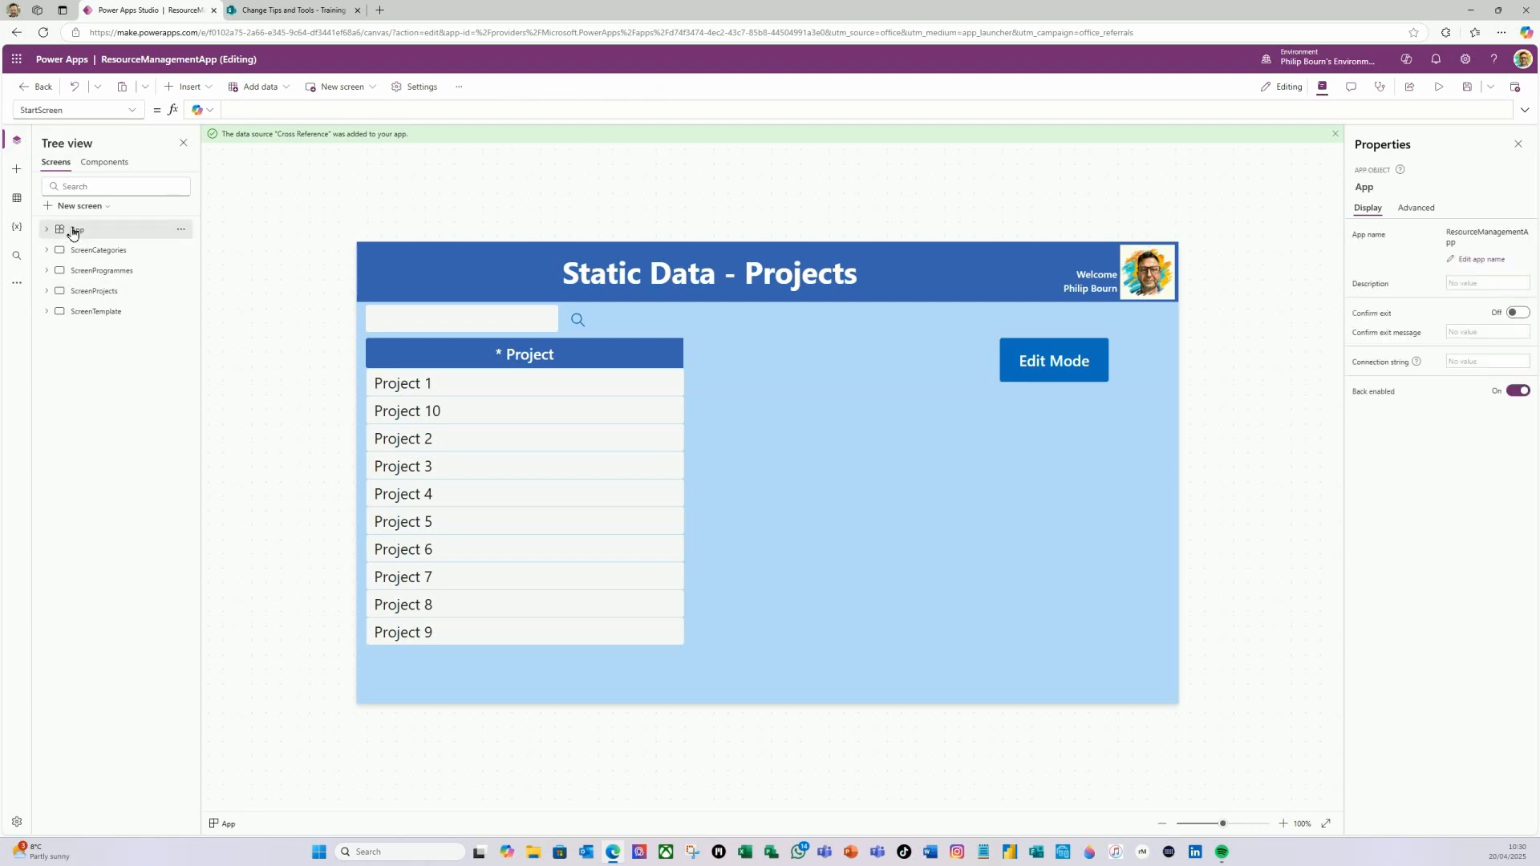
pyautogui.click(129, 110)
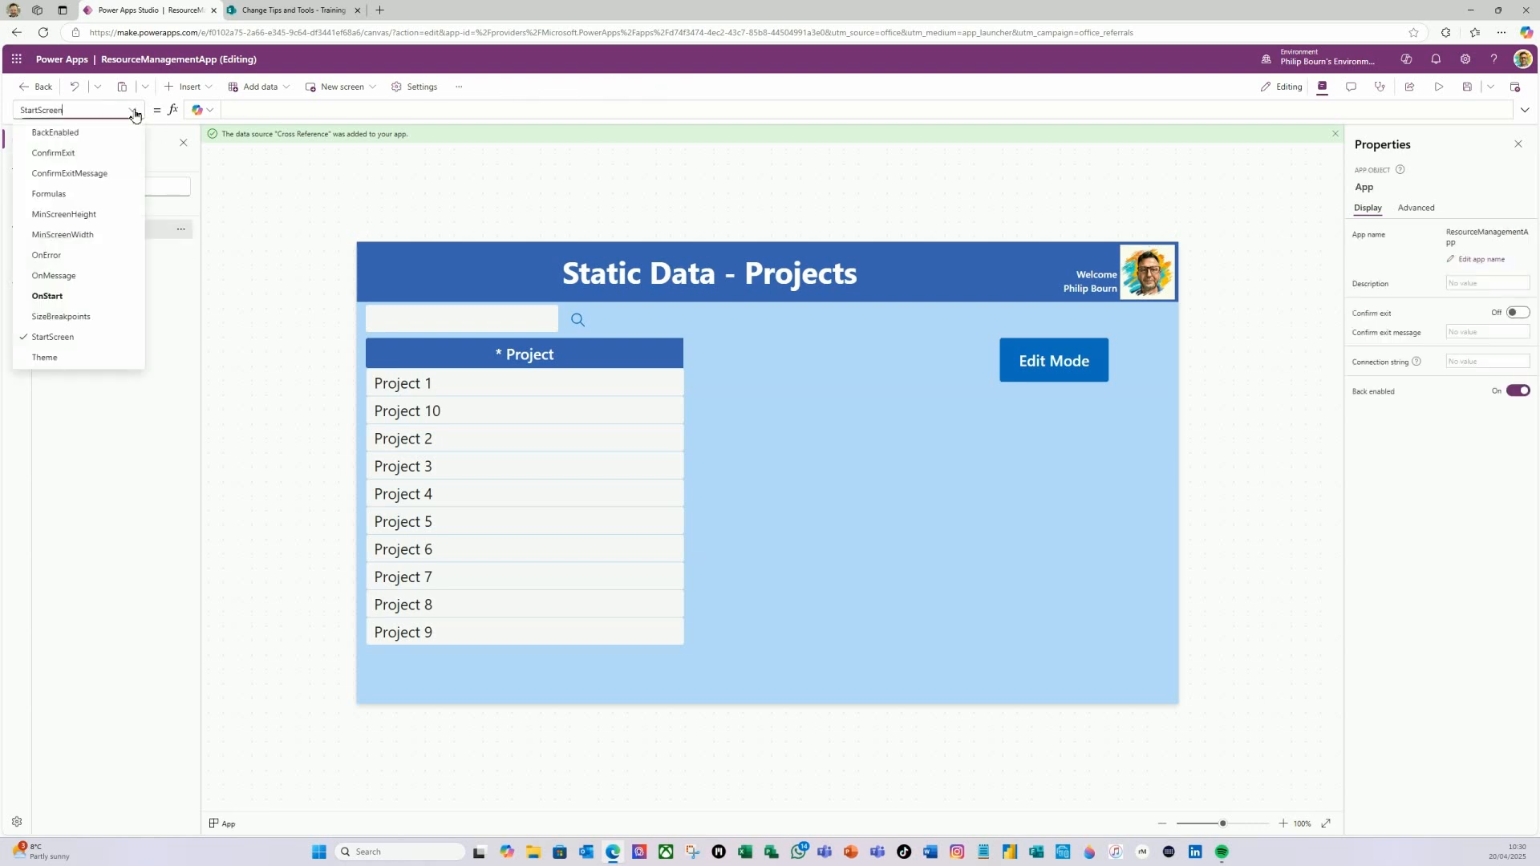
pyautogui.click(71, 296)
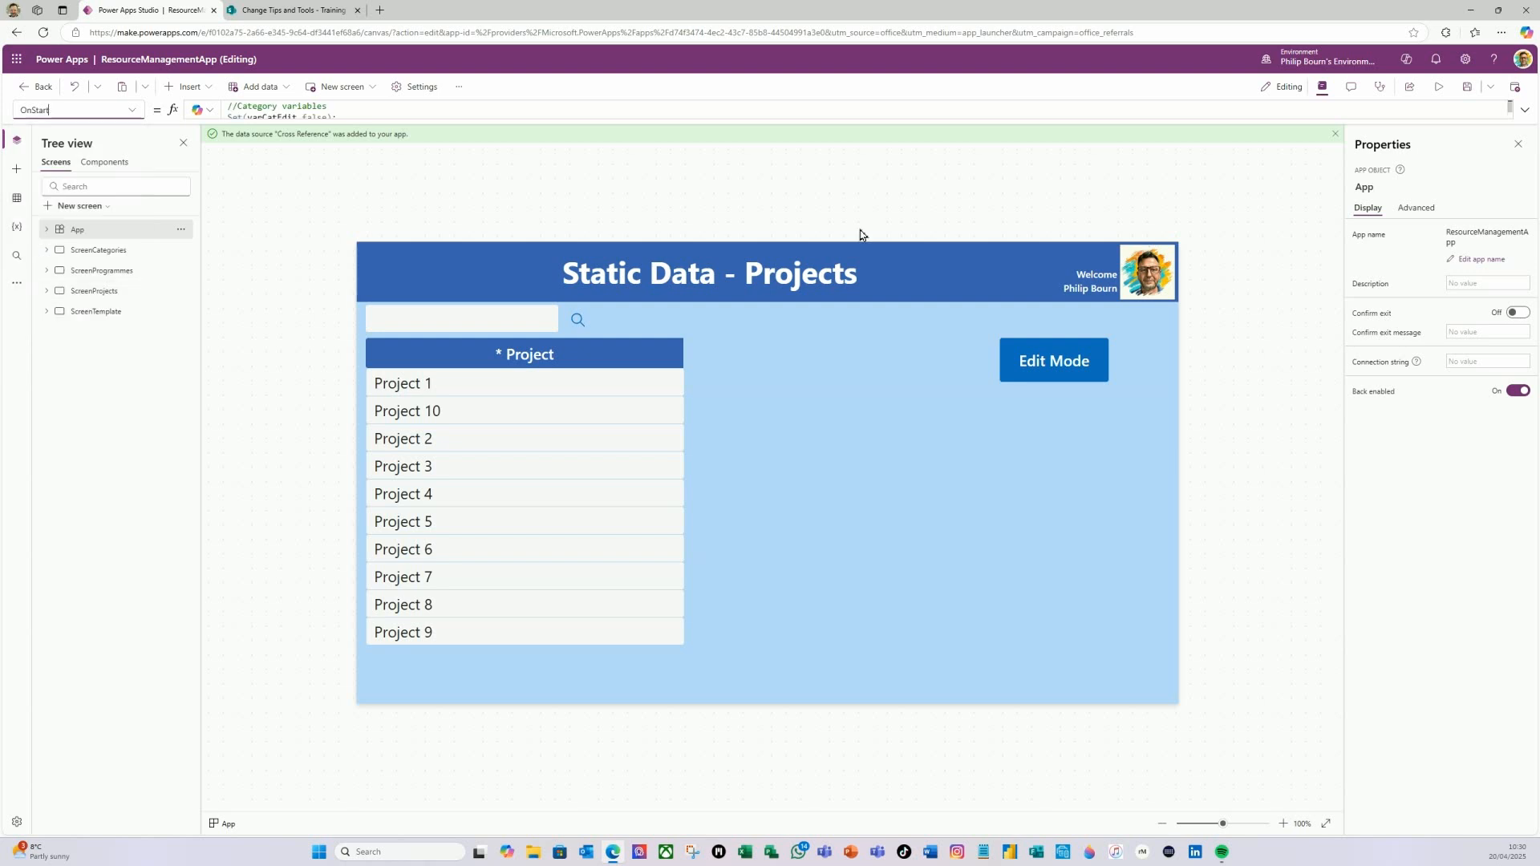
pyautogui.click(1525, 109)
pyautogui.moveTo(1087, 203); pyautogui.dragTo(1043, 688)
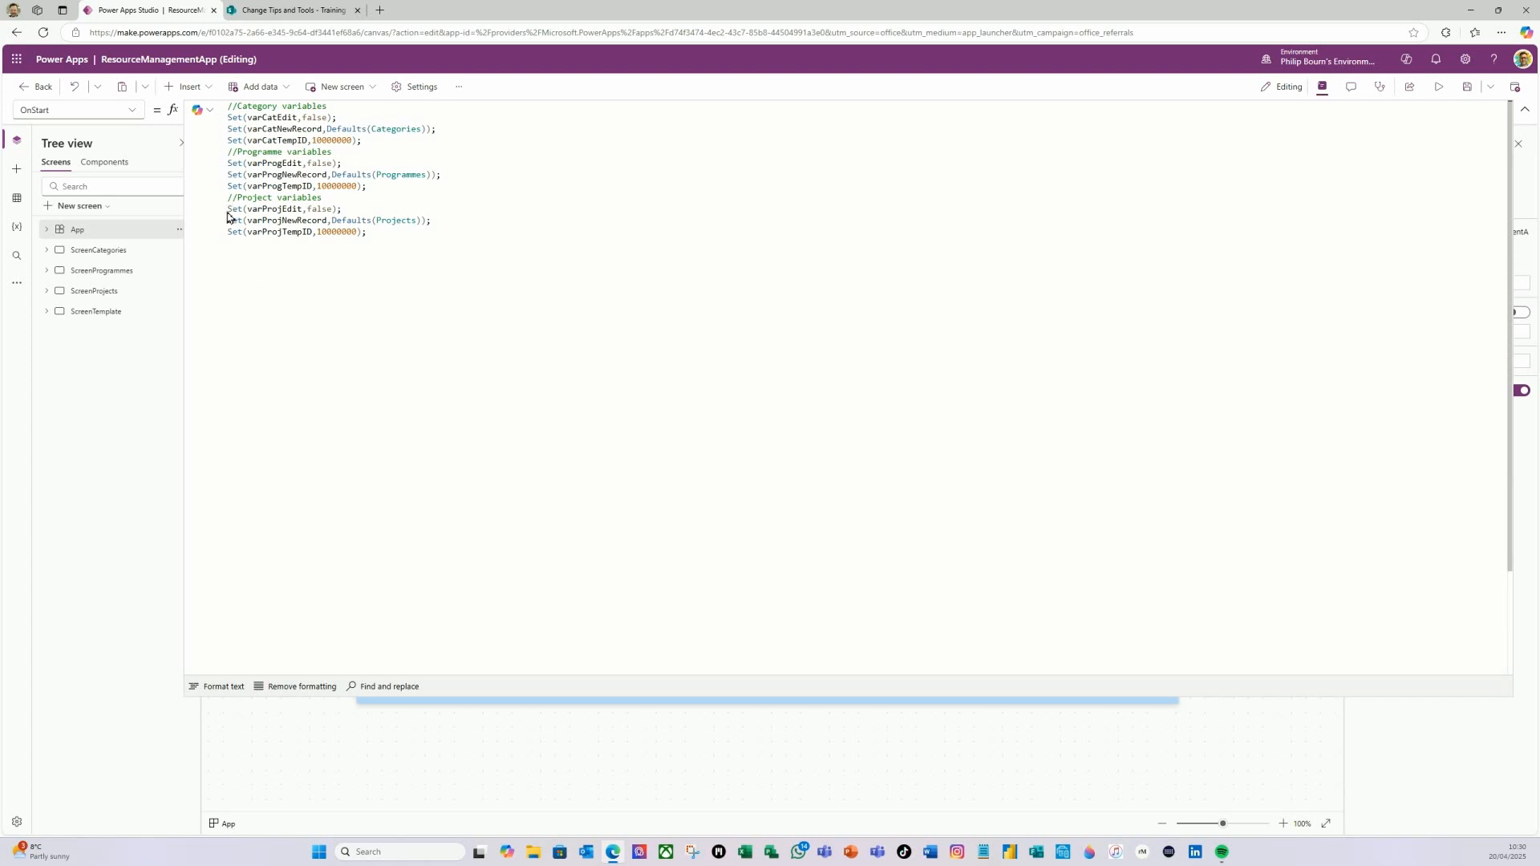
pyautogui.moveTo(235, 213); pyautogui.dragTo(378, 240)
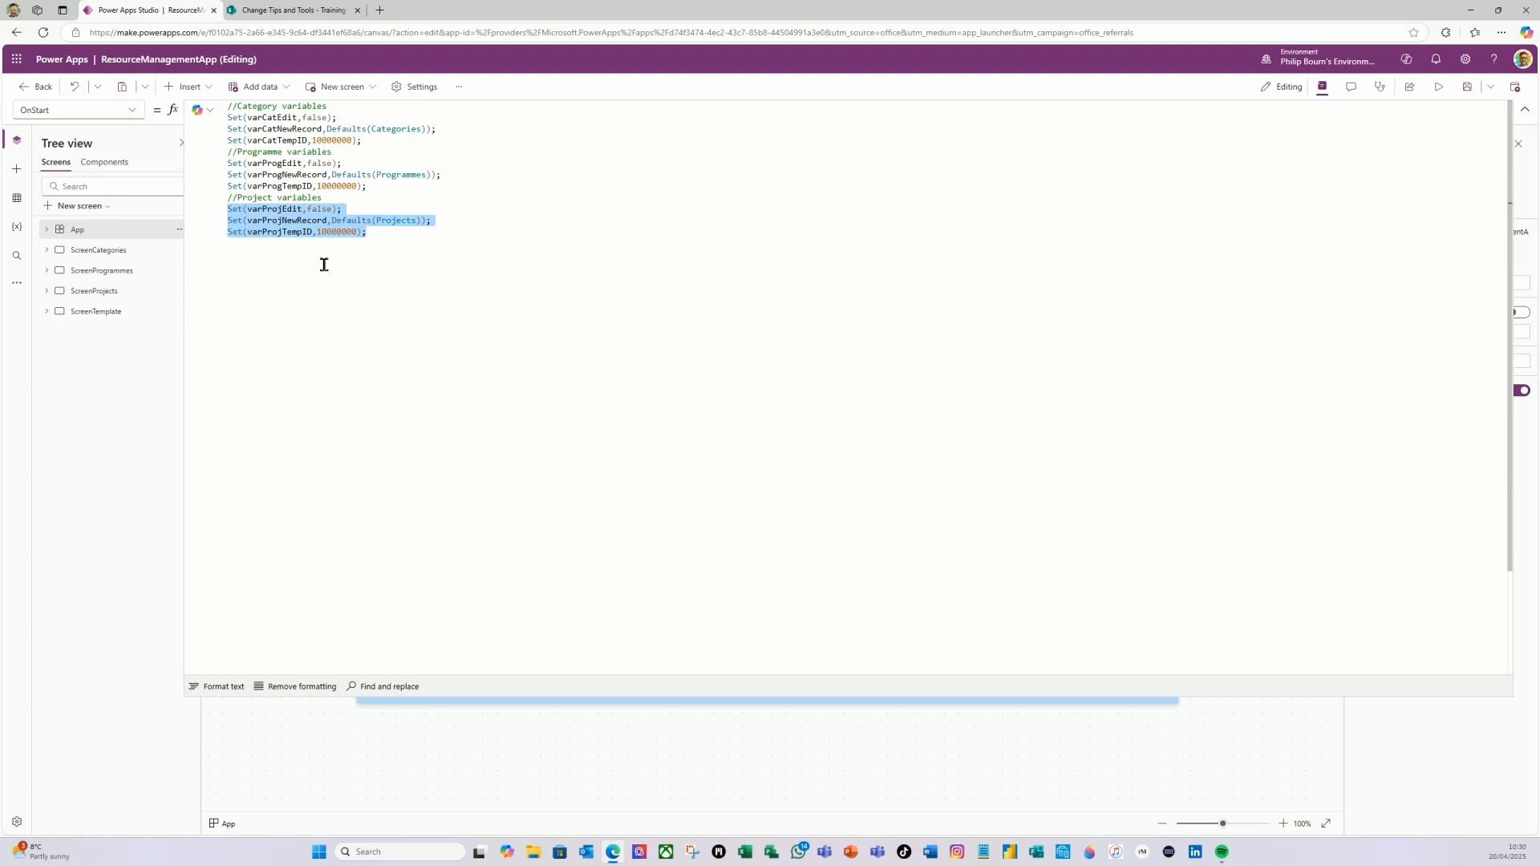
pyautogui.click(408, 290)
pyautogui.write('//Cross Reference variables Set(varXferEdit,false); Set(varXferNewRecord,Defaults(Projects)); Set(varXferTempID,10000000);')
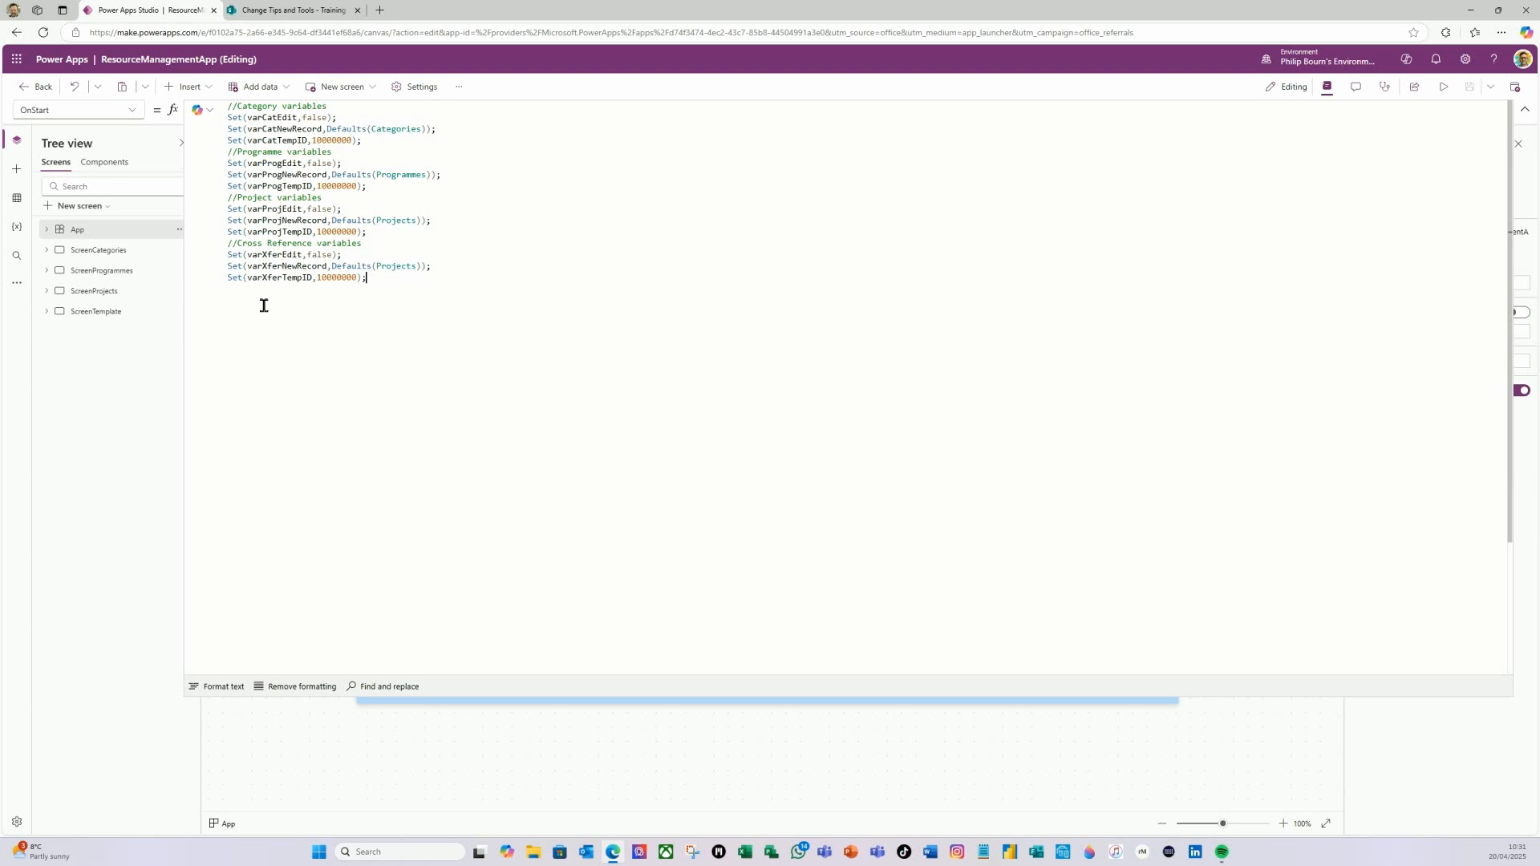
pyautogui.rightClick(103, 230)
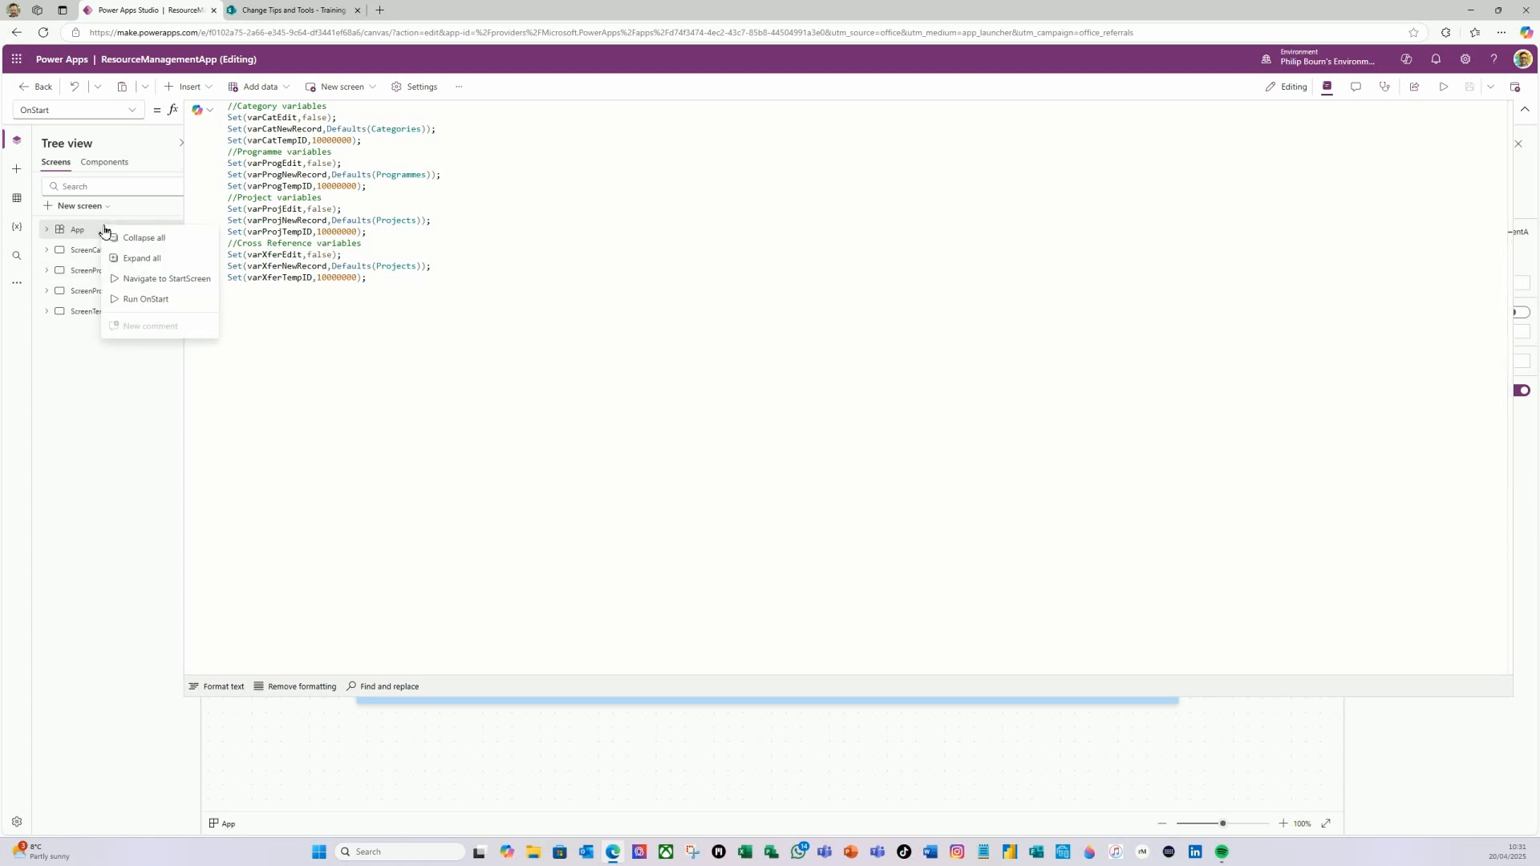
pyautogui.click(181, 300)
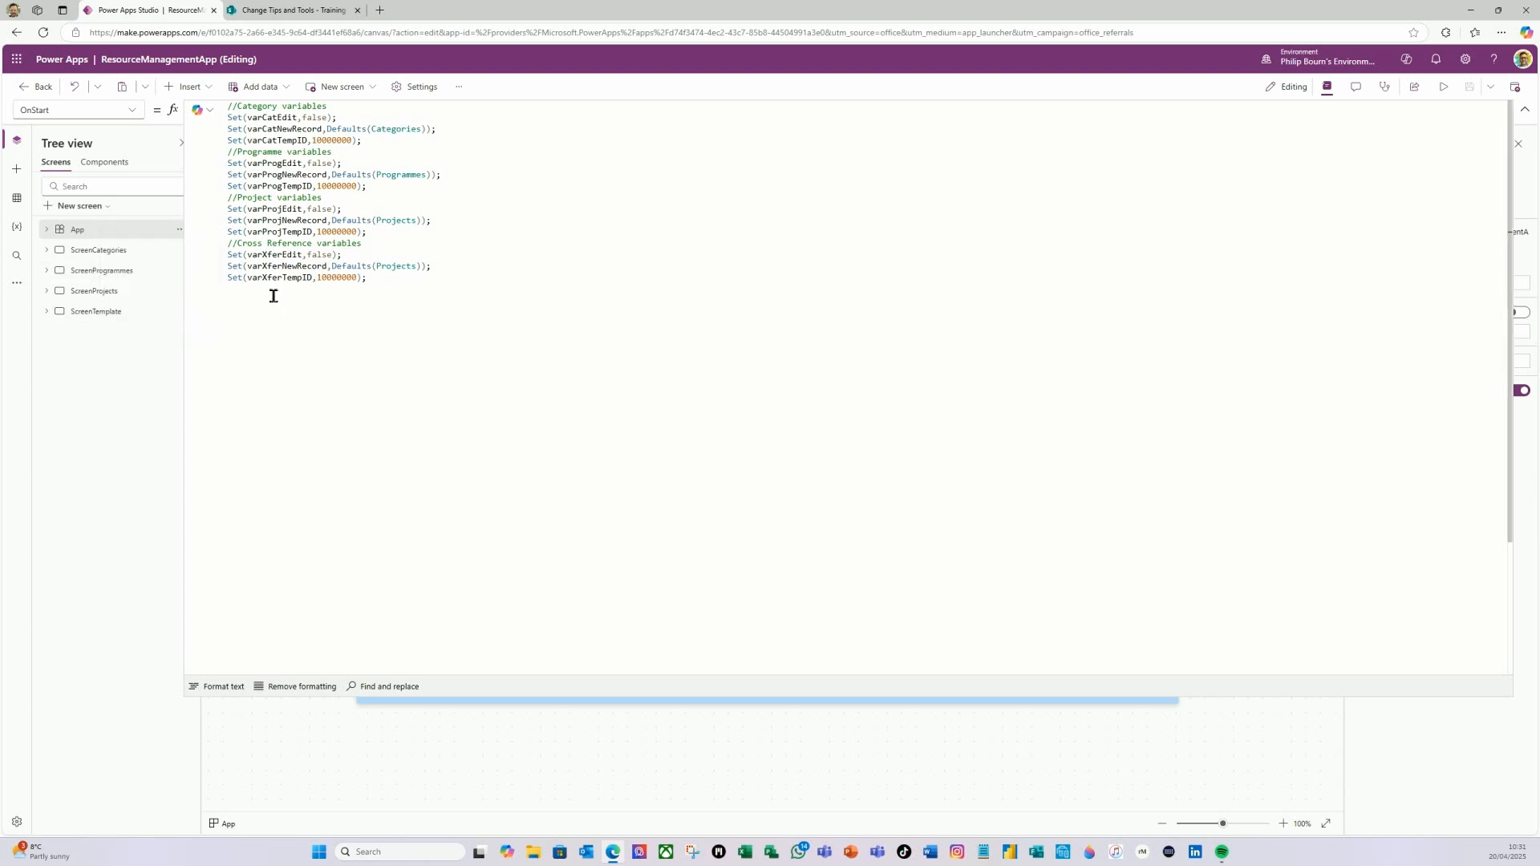
# - Collapse the formula editor and duplicate the ScreenProgrammes screen
pyautogui.click(94, 272)
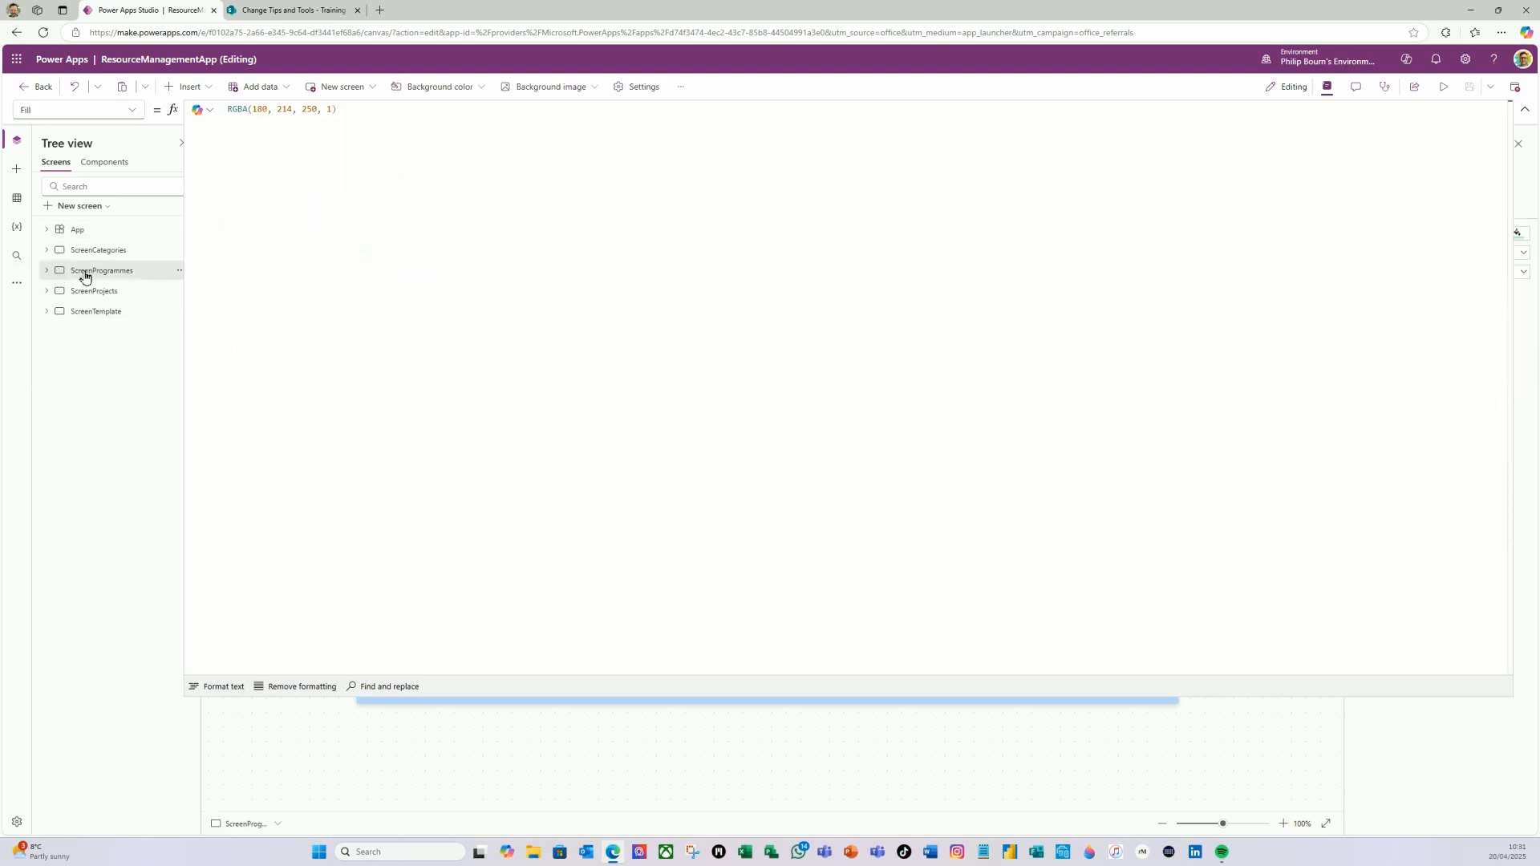
pyautogui.click(1525, 109)
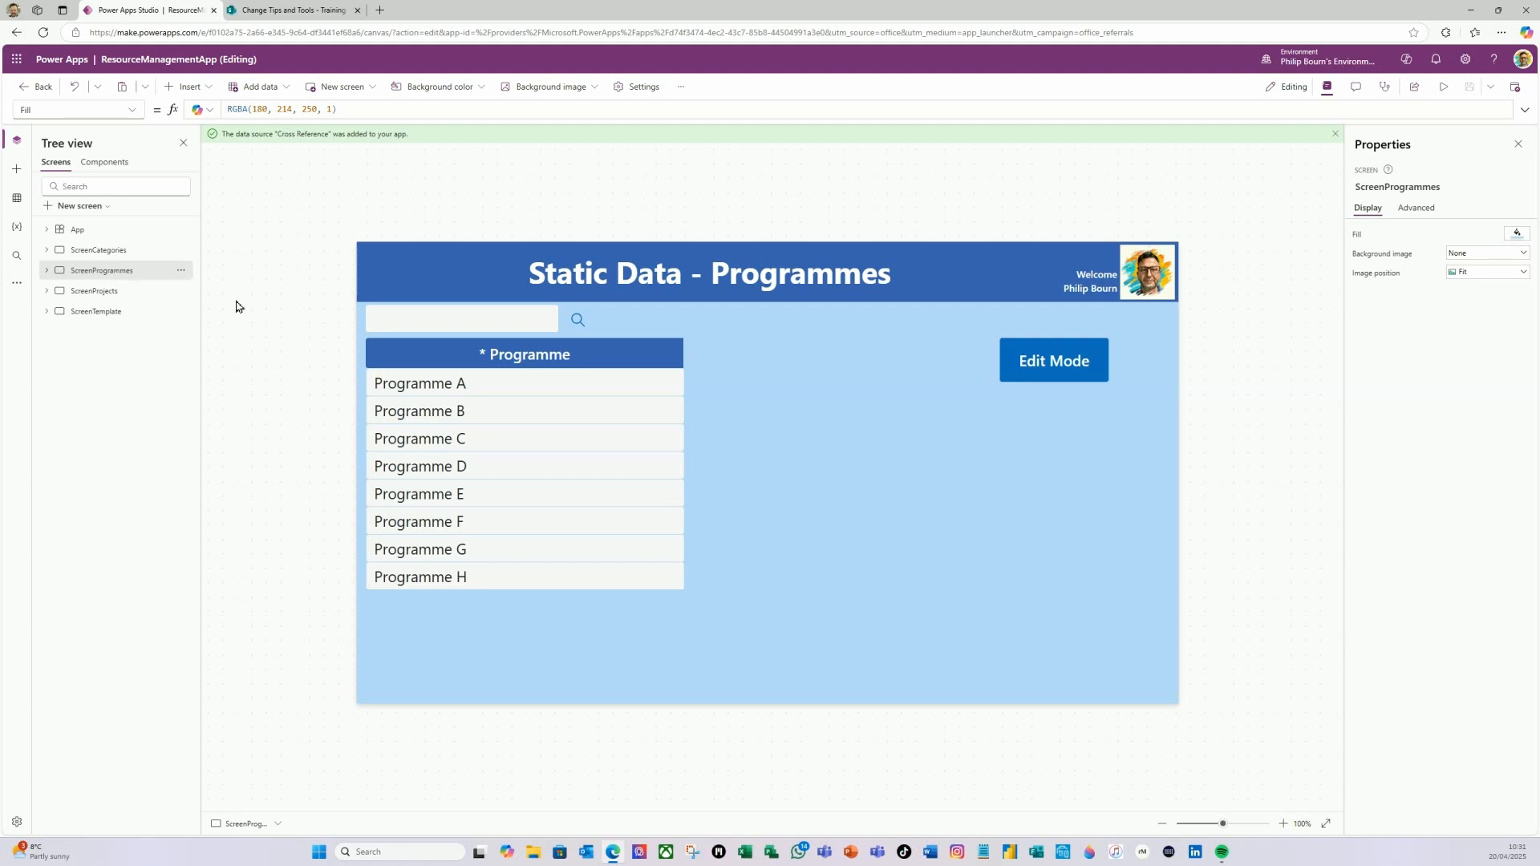
pyautogui.rightClick(110, 277)
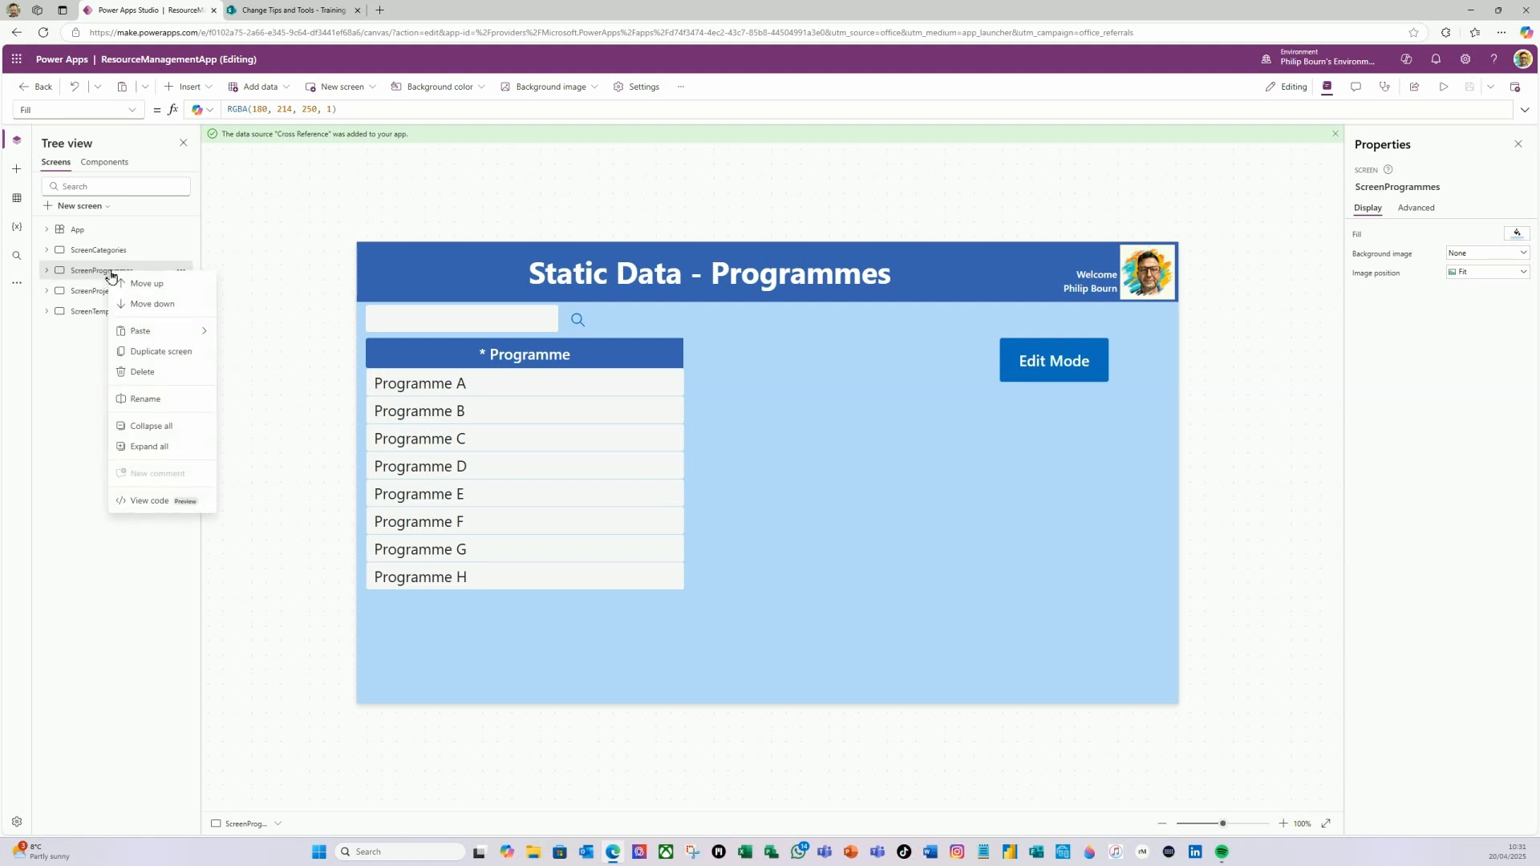
pyautogui.click(158, 354)
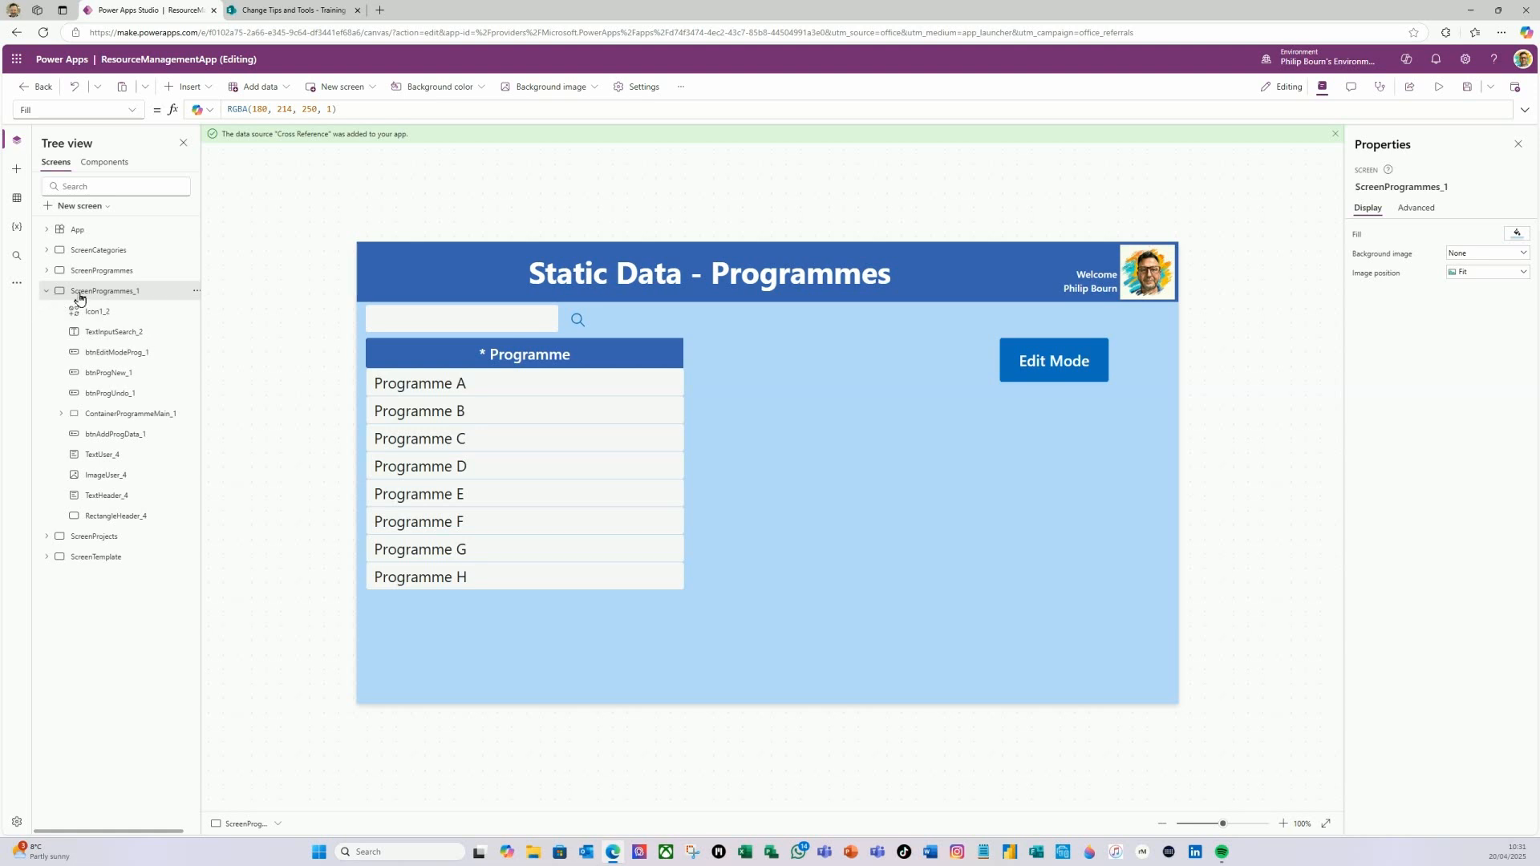
# - Move the duplicated programmes screen below ScreenProjects and rename it ScreenXfer
pyautogui.moveTo(85, 297); pyautogui.dragTo(111, 321)
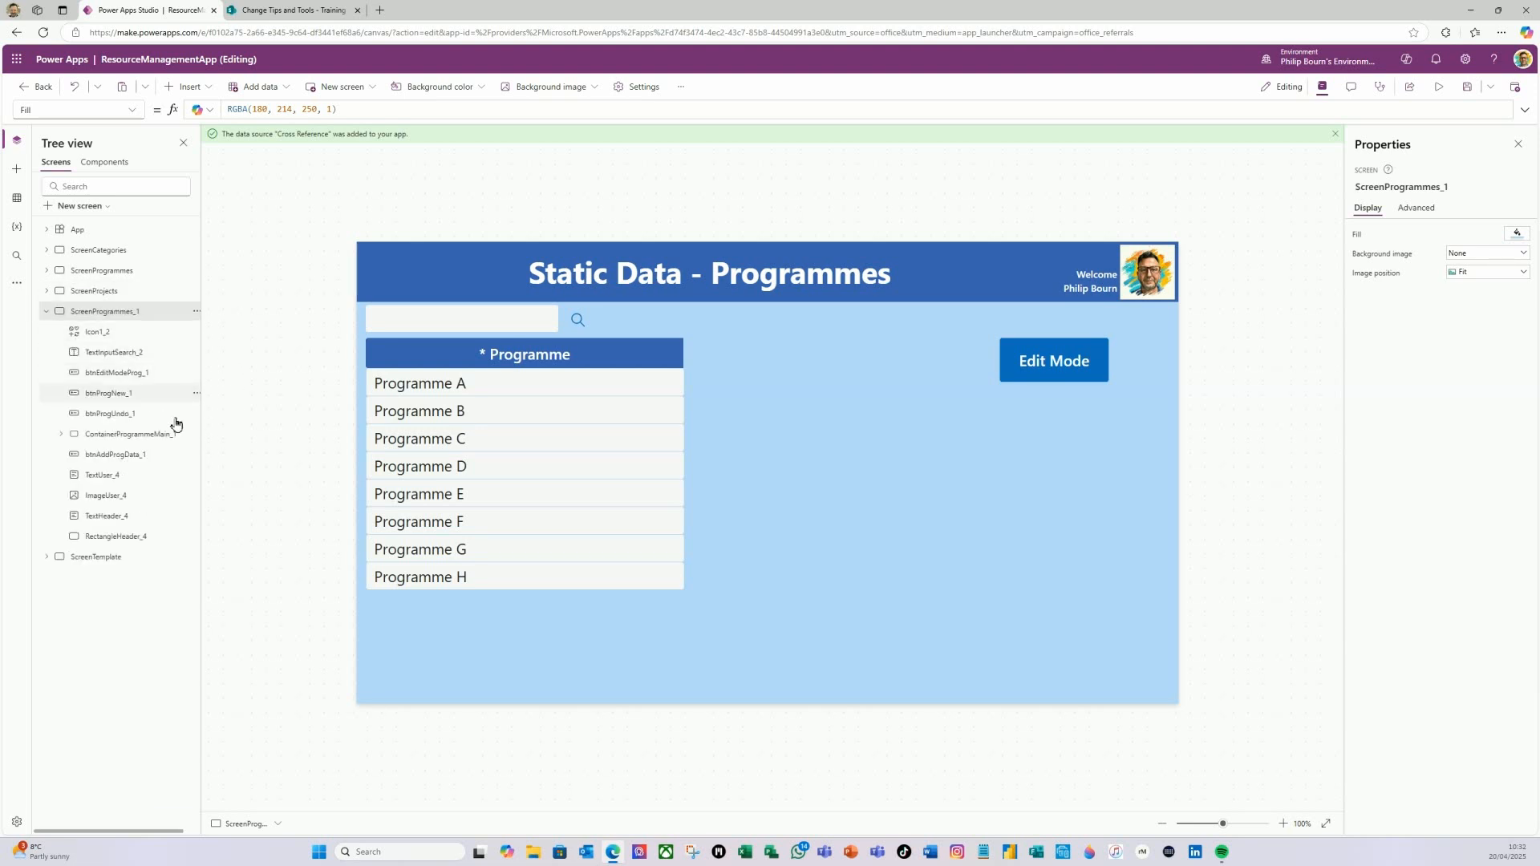
pyautogui.doubleClick(157, 311)
pyautogui.hotkey('ctrl', 'a')
pyautogui.write('ScreenXfer')
pyautogui.press('Return')
pyautogui.click(426, 320)
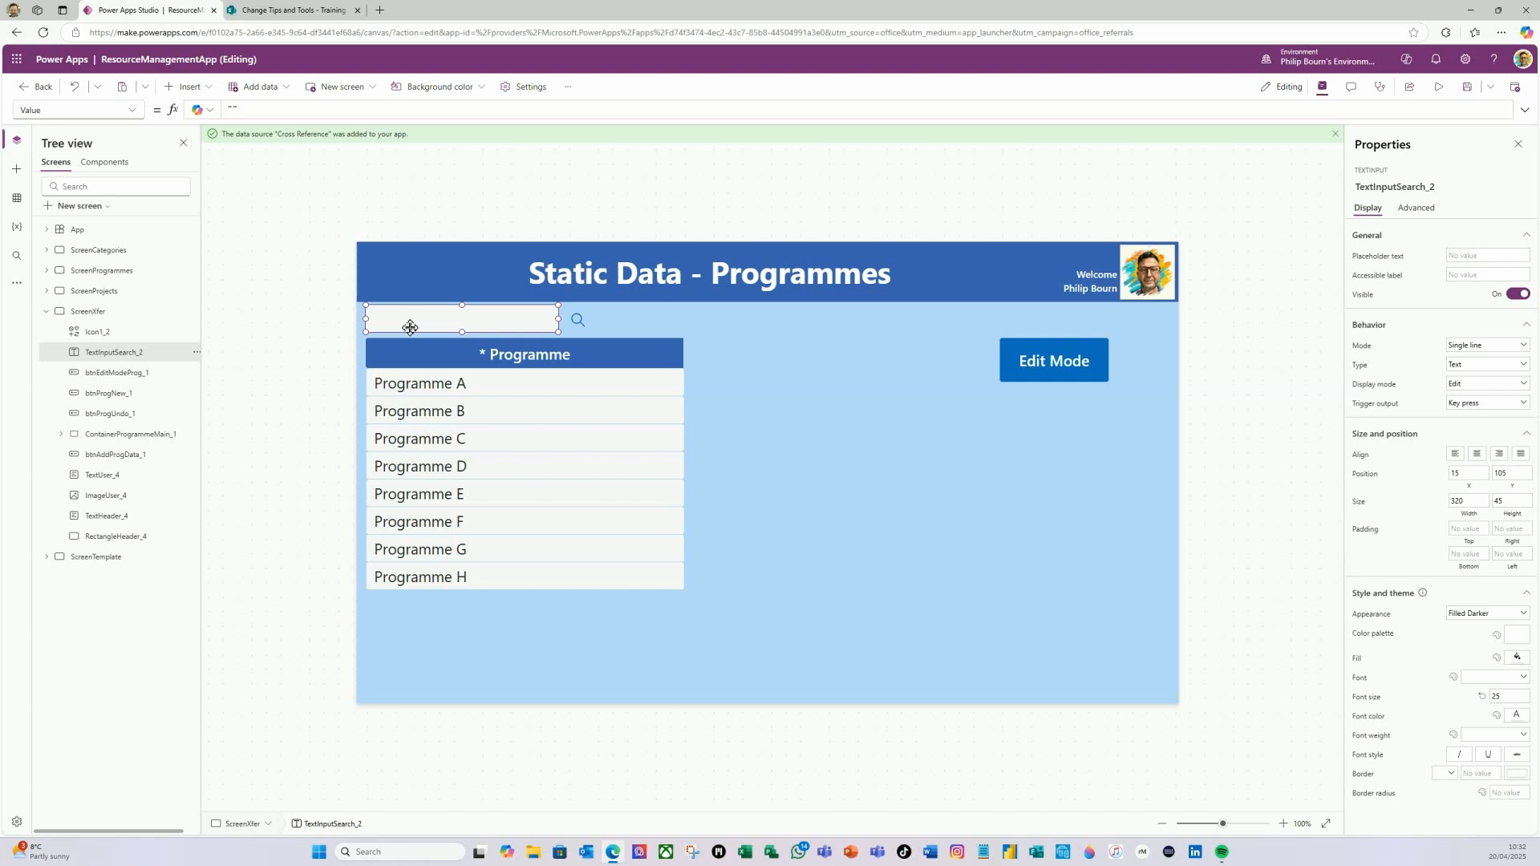
pyautogui.click(197, 354)
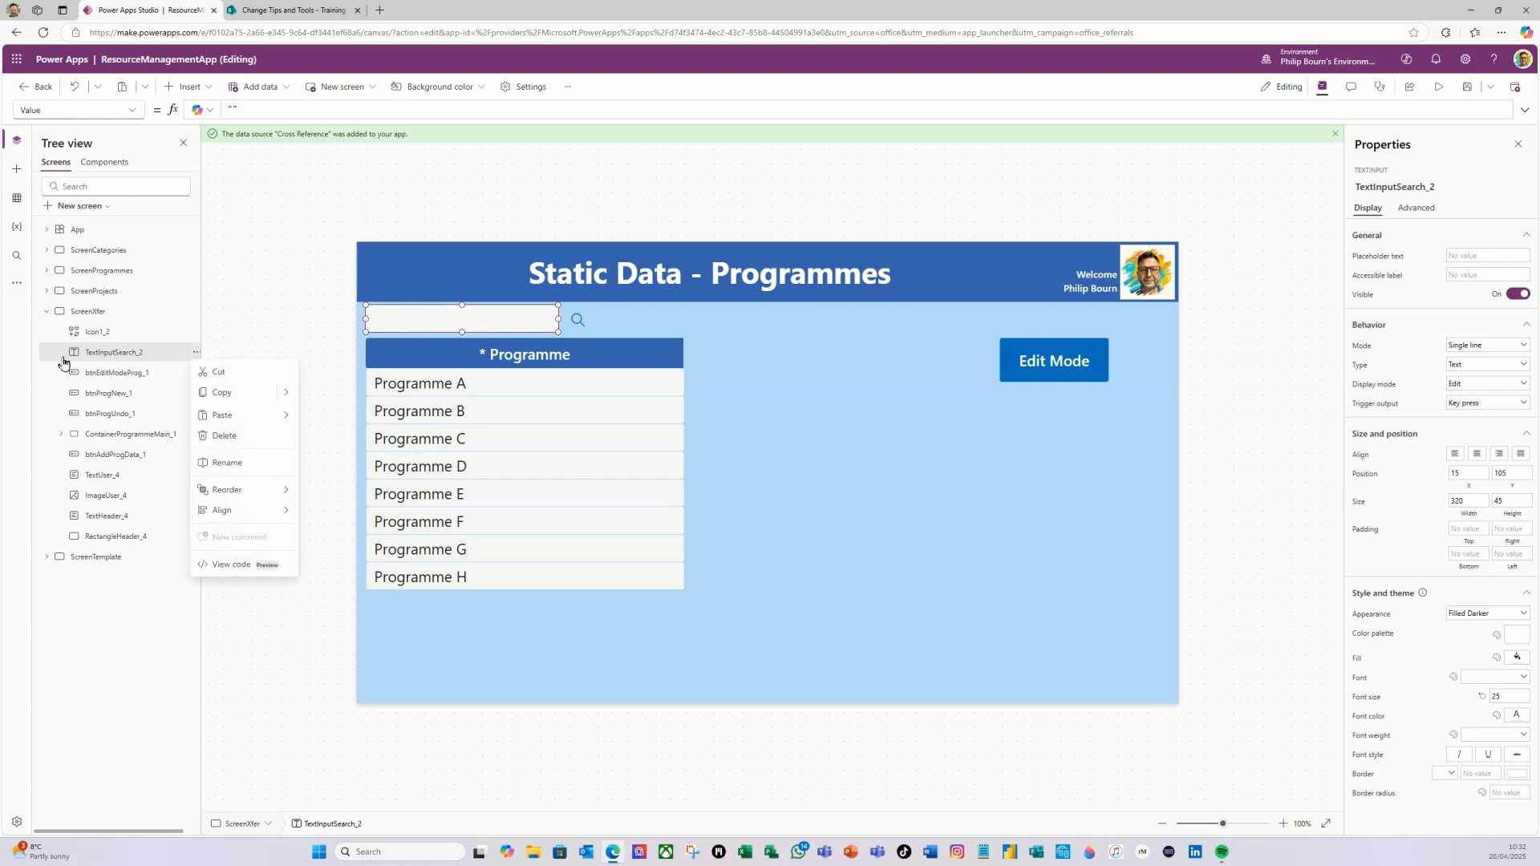
pyautogui.click(226, 443)
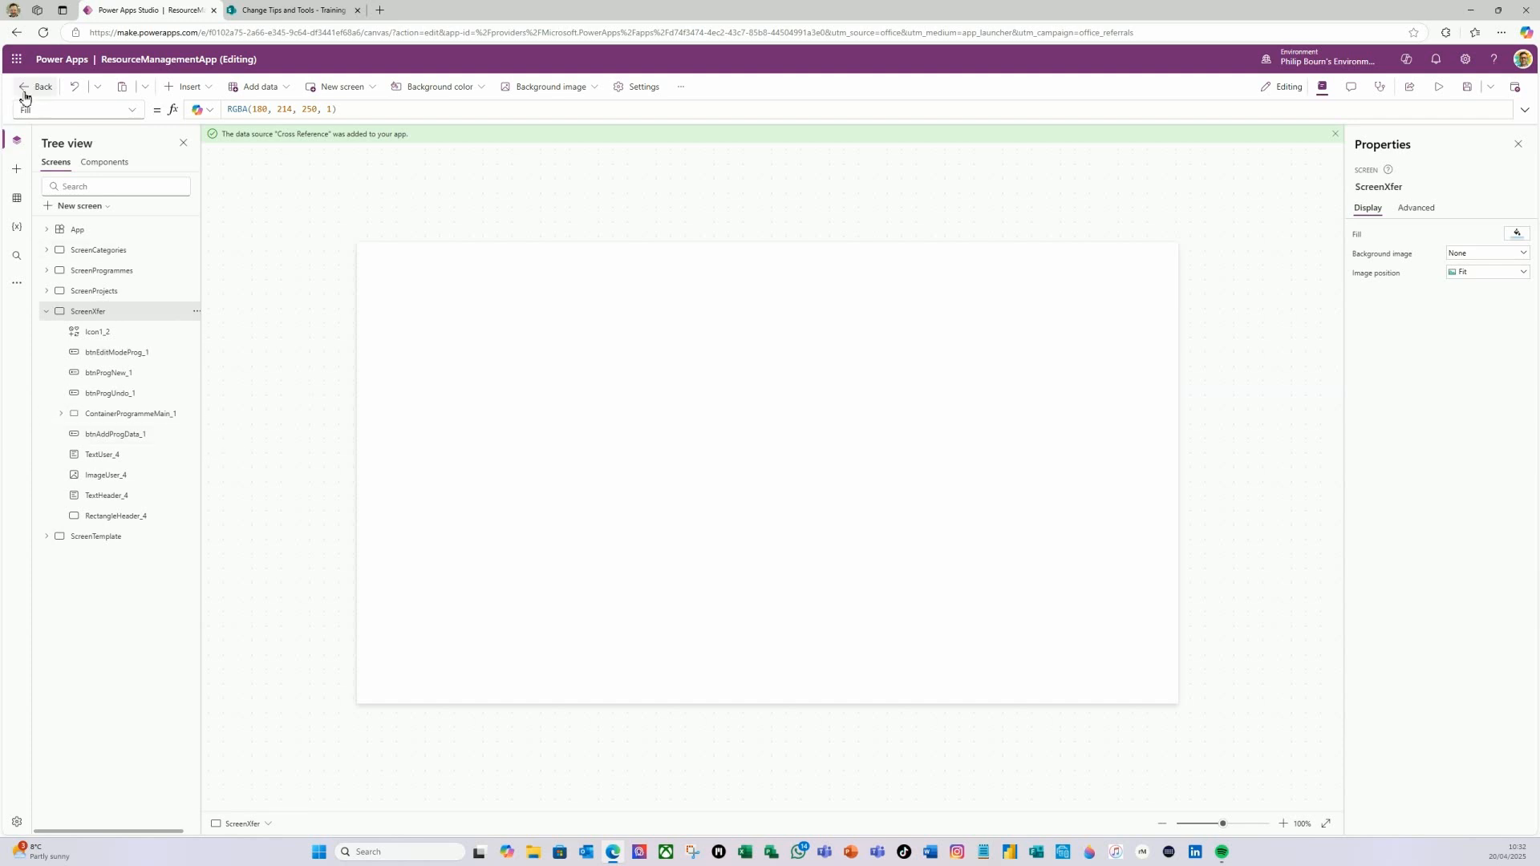
pyautogui.click(74, 86)
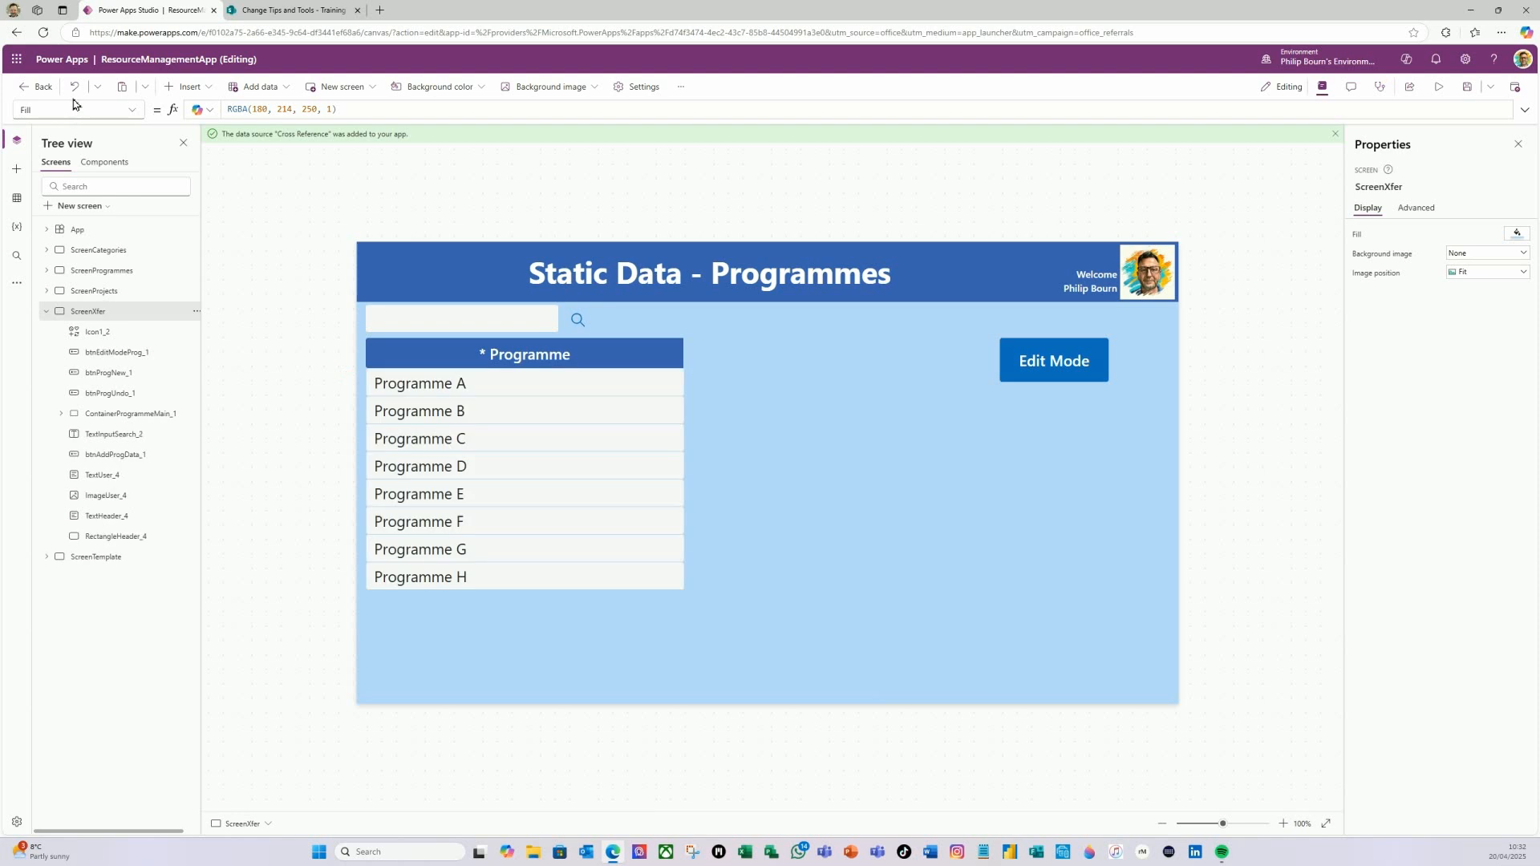
# - Delete the search text input TextInputSearch_2 from ScreenXfer
pyautogui.click(492, 313)
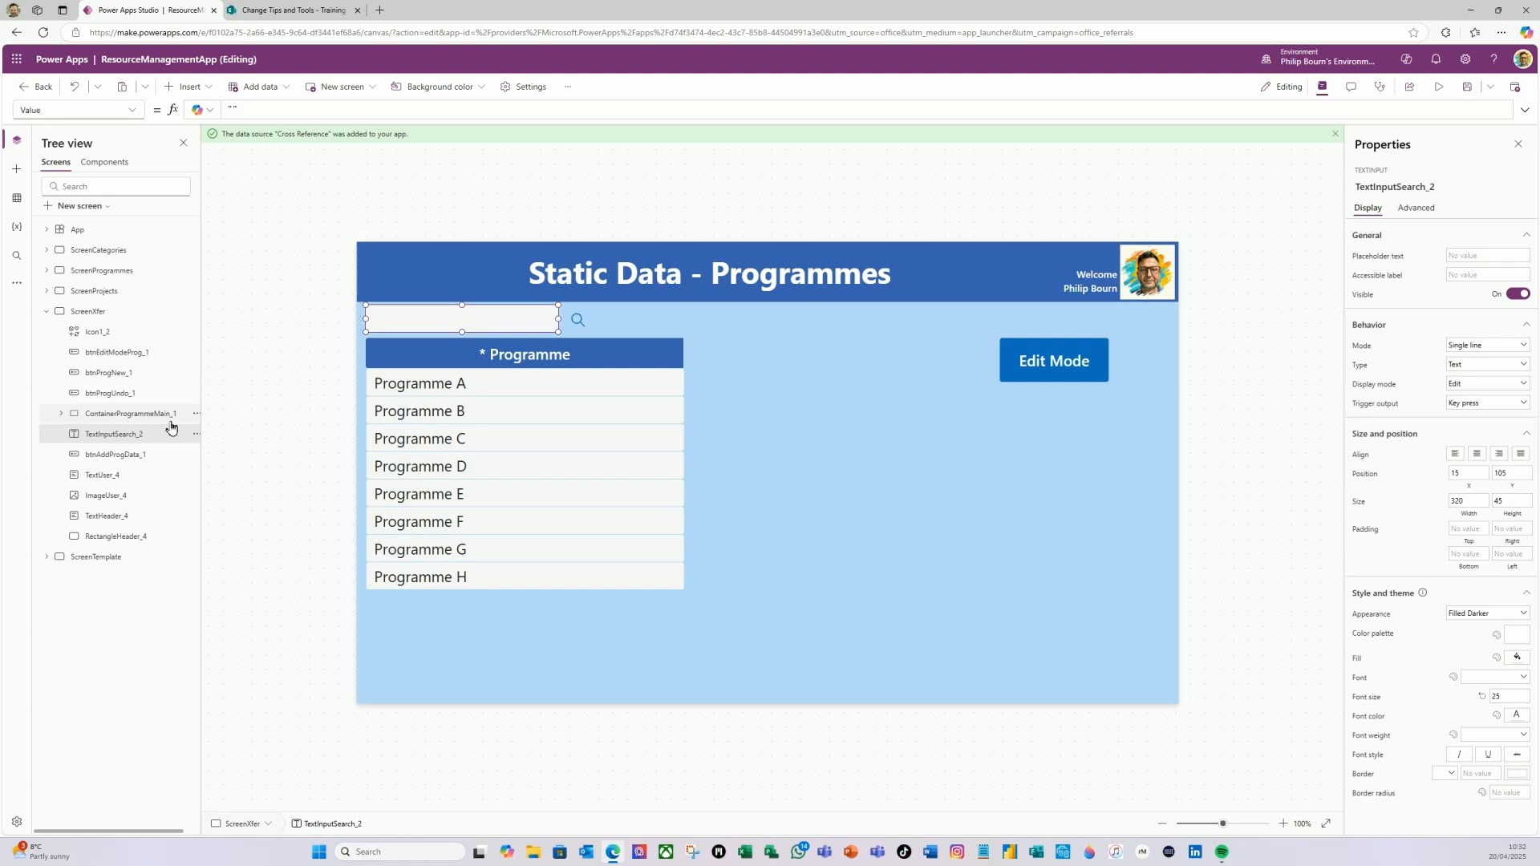
pyautogui.click(195, 439)
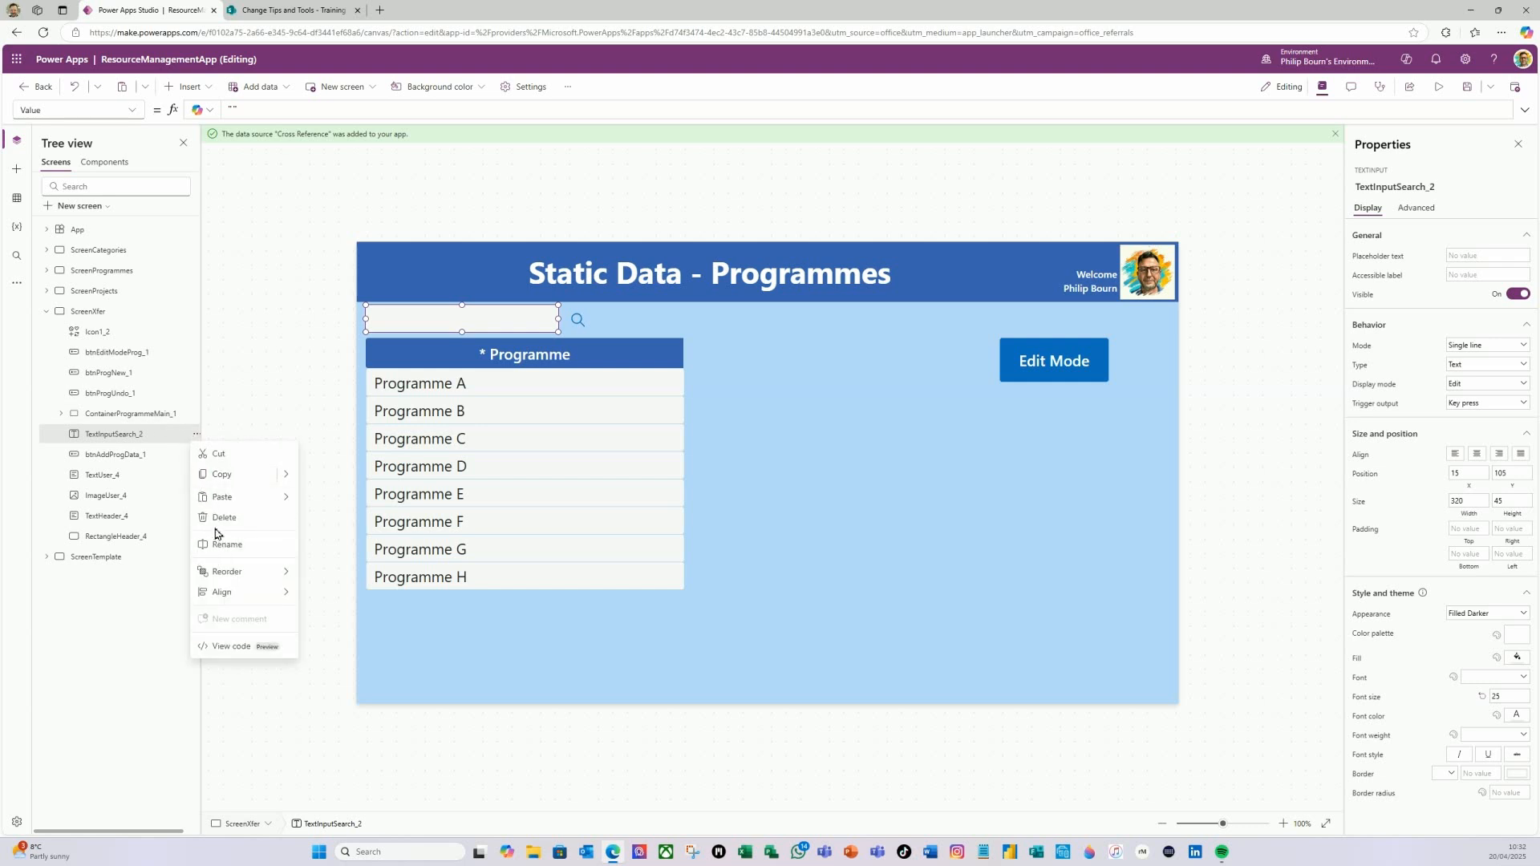
pyautogui.click(226, 519)
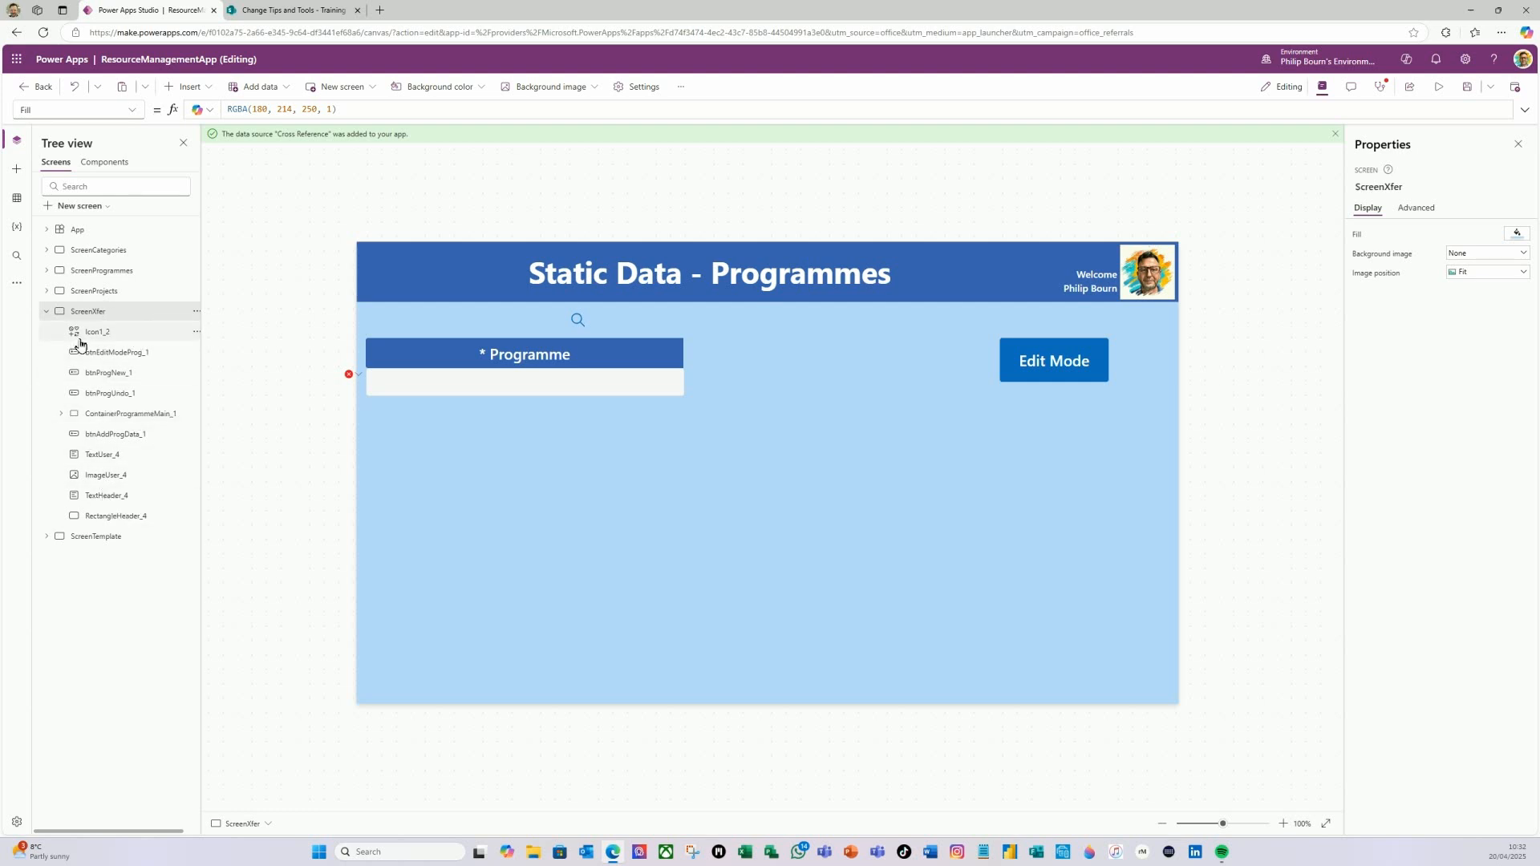
# - Rename ScreenXfer's edit mode, new and undo buttons as btnEditModeXfer, btnXferNew and btnXferUndo
pyautogui.doubleClick(154, 354)
pyautogui.click(159, 353)
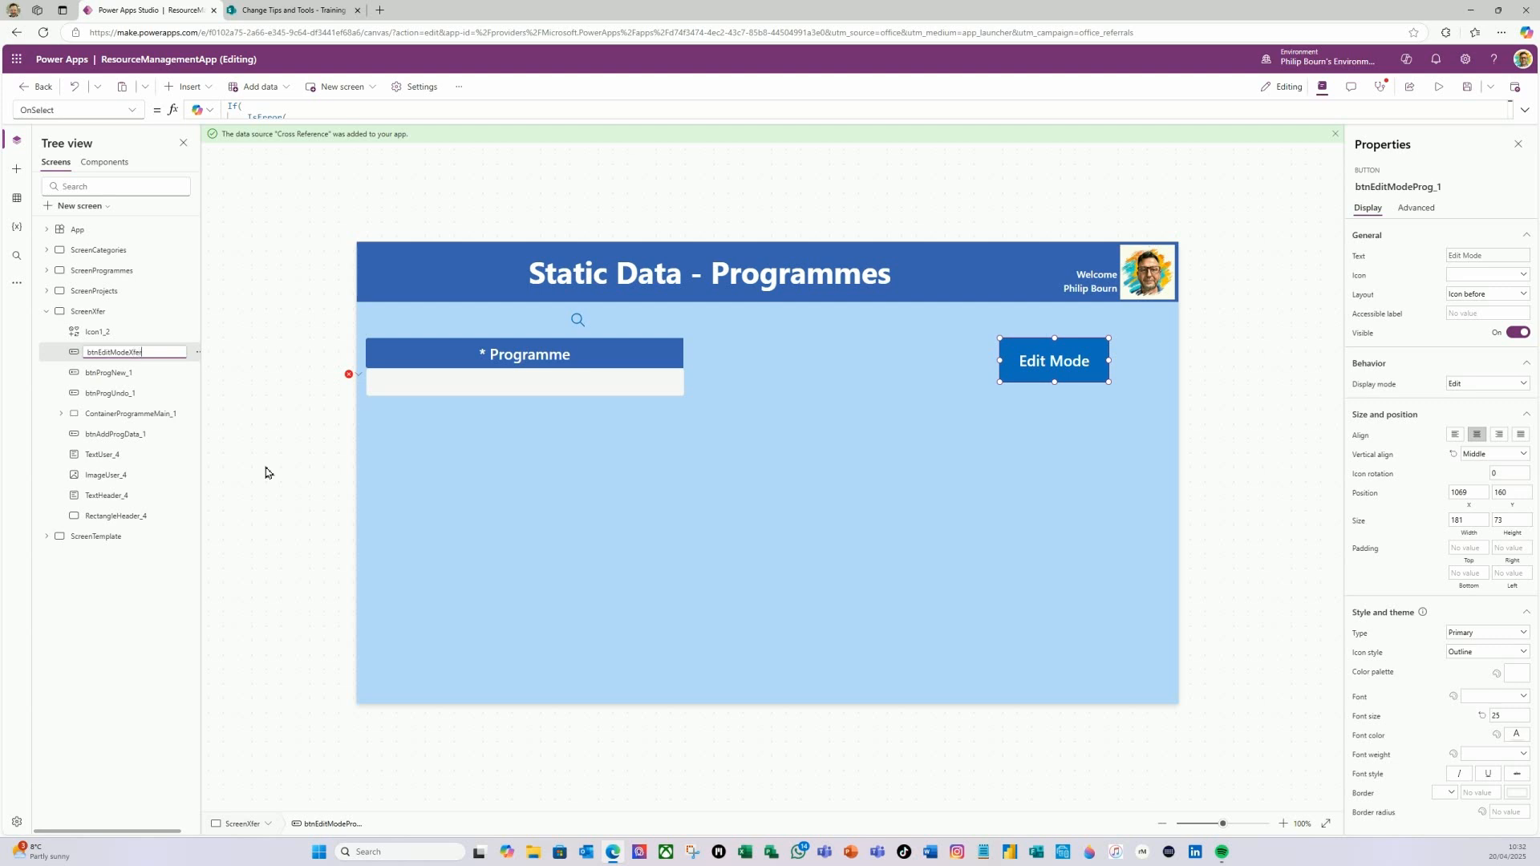
pyautogui.doubleClick(136, 374)
pyautogui.click(148, 375)
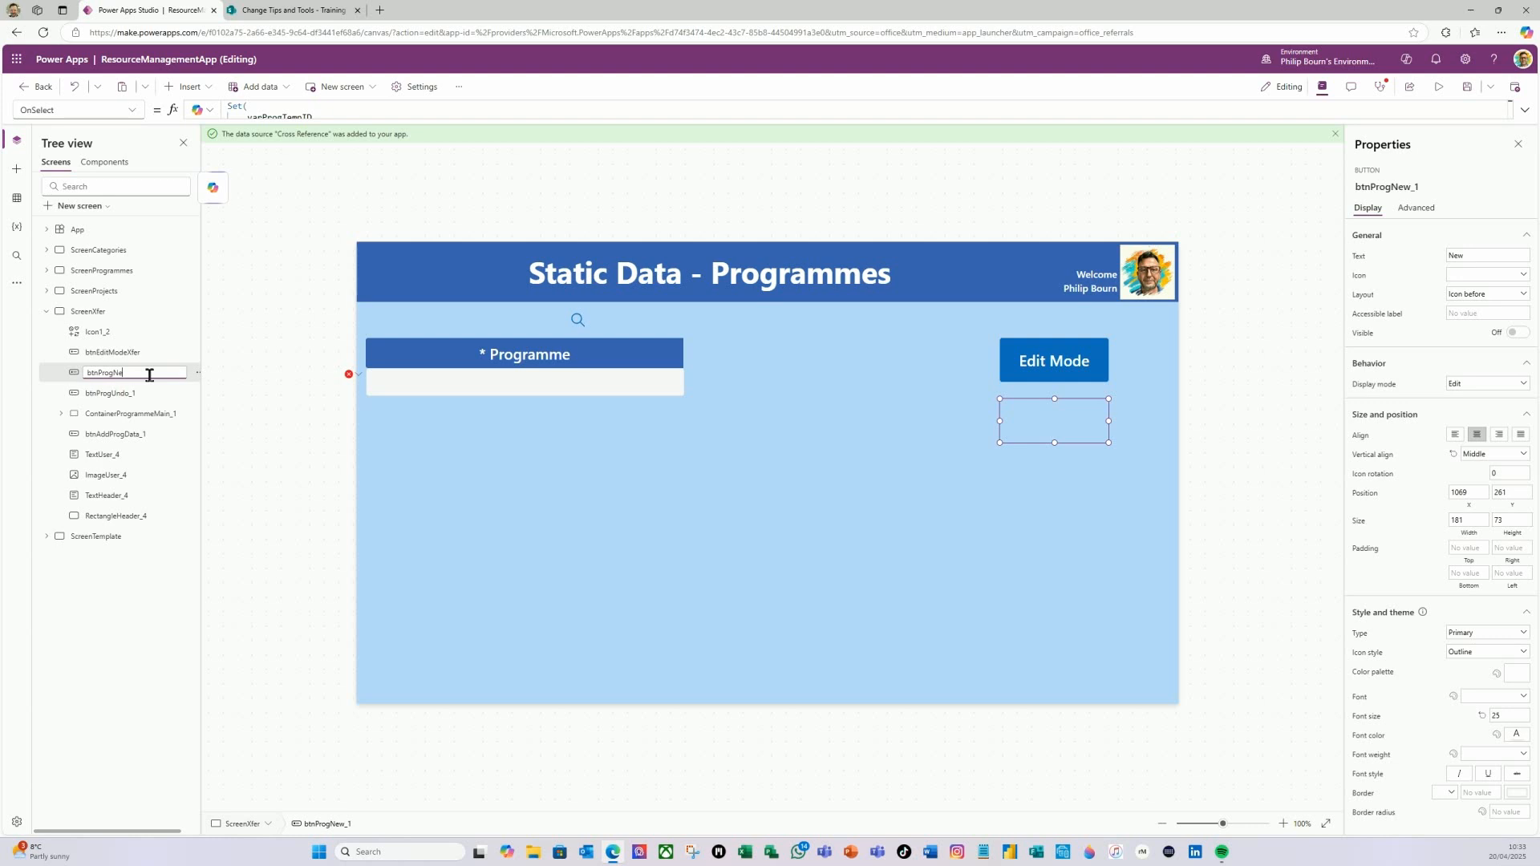
pyautogui.click(112, 373)
pyautogui.press('BackSpace')
pyautogui.press('BackSpace')
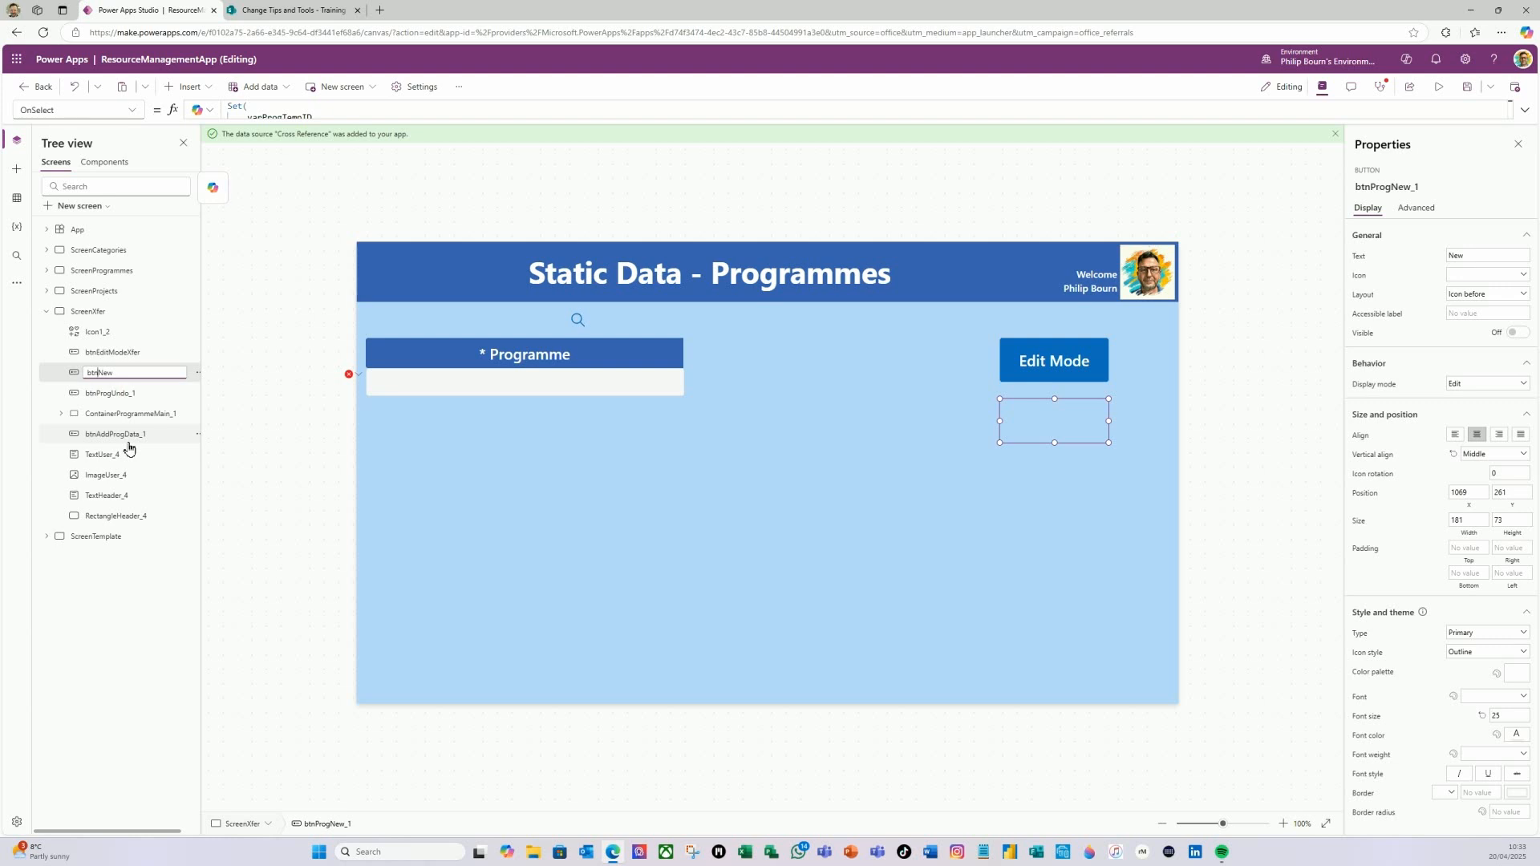
pyautogui.write('Xfer')
pyautogui.click(158, 396)
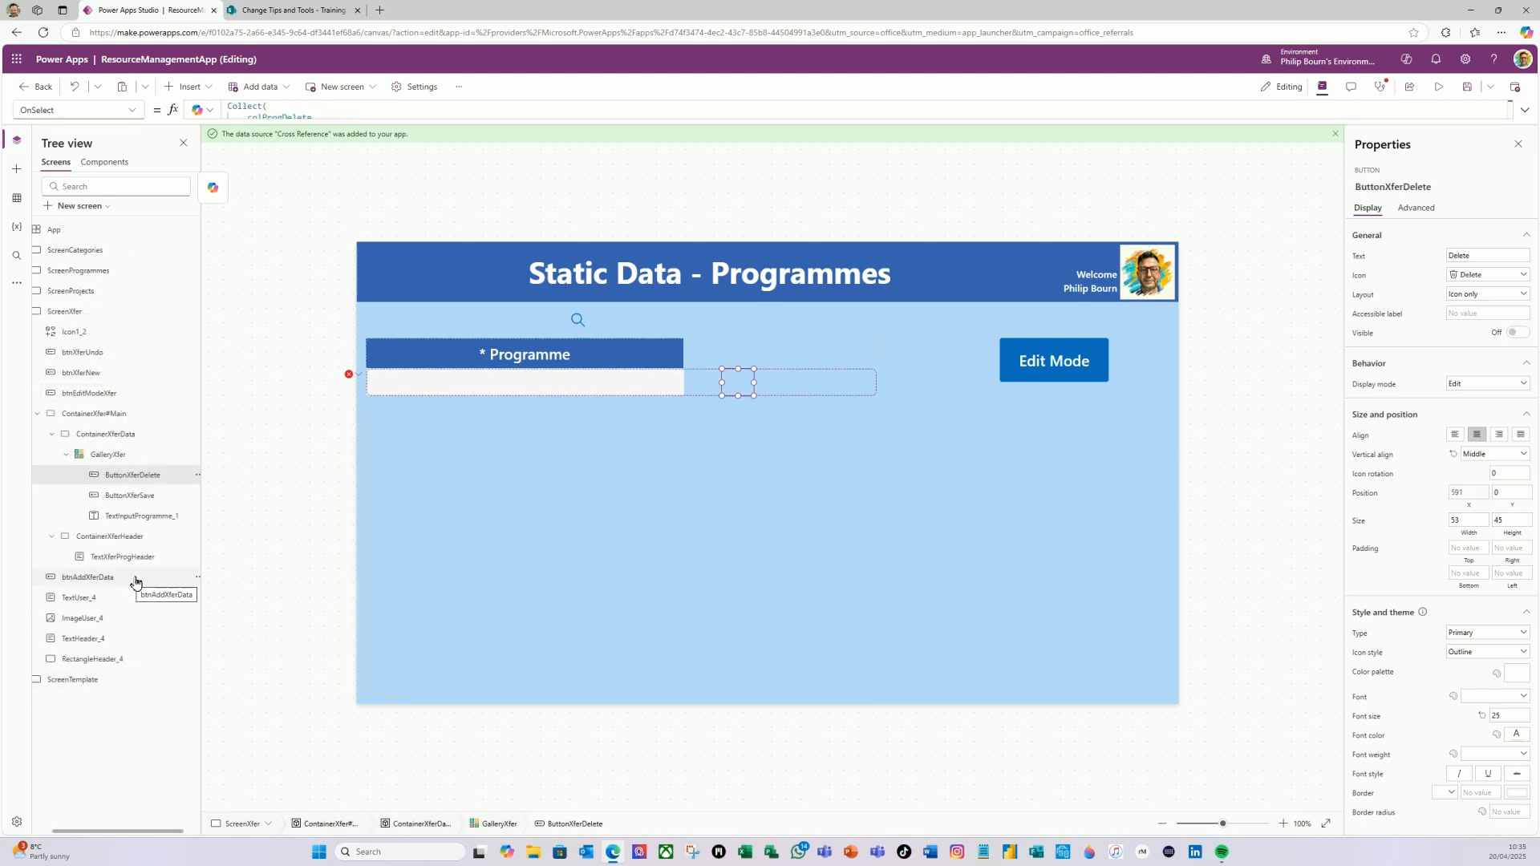
# - Delete the text input TextInputProgramme_1 from GalleryXfer
pyautogui.click(158, 518)
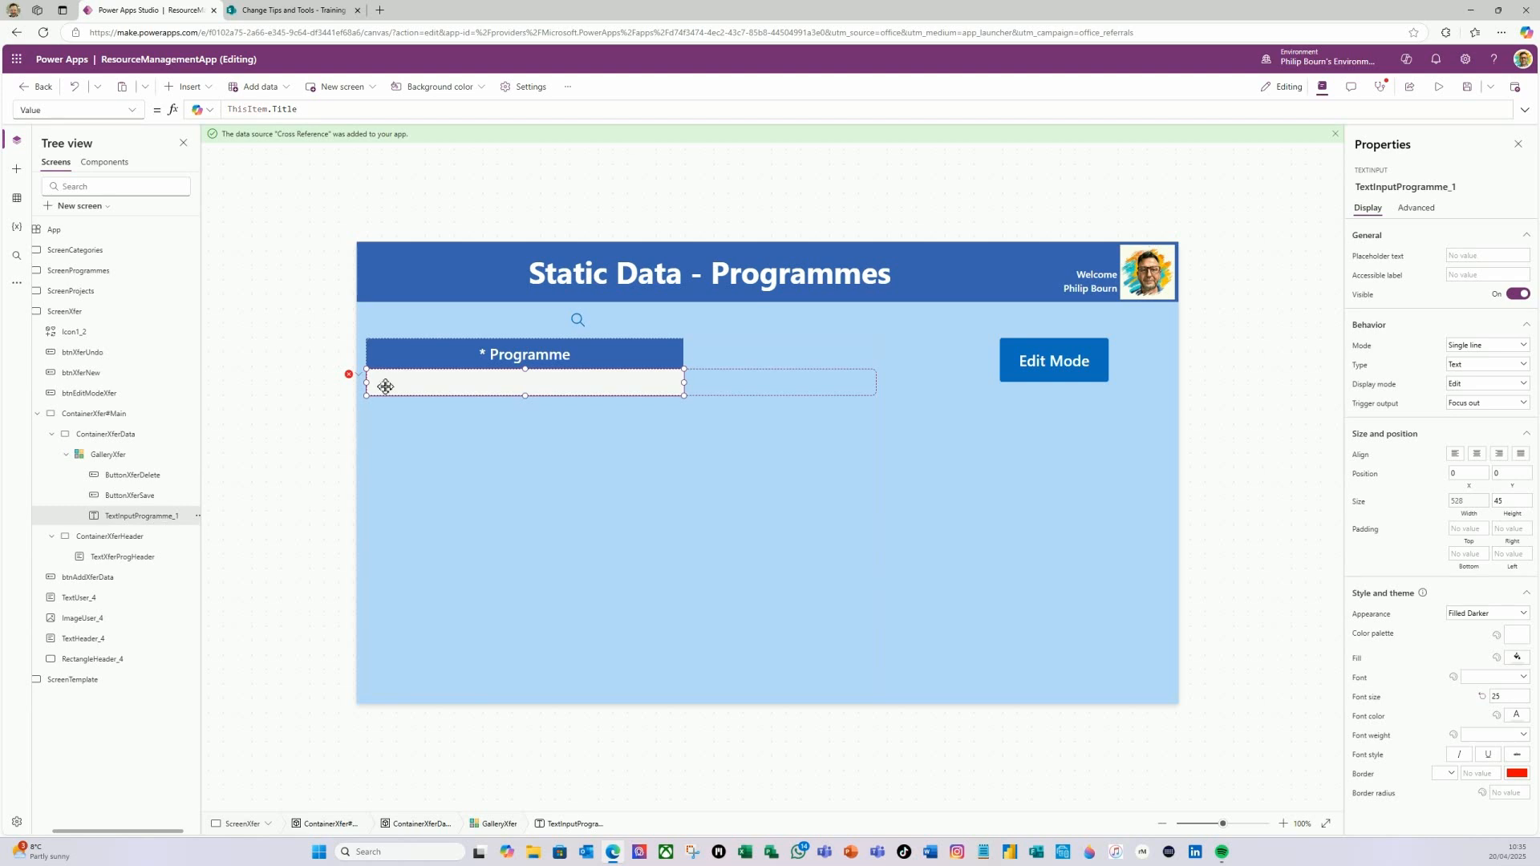
pyautogui.click(199, 521)
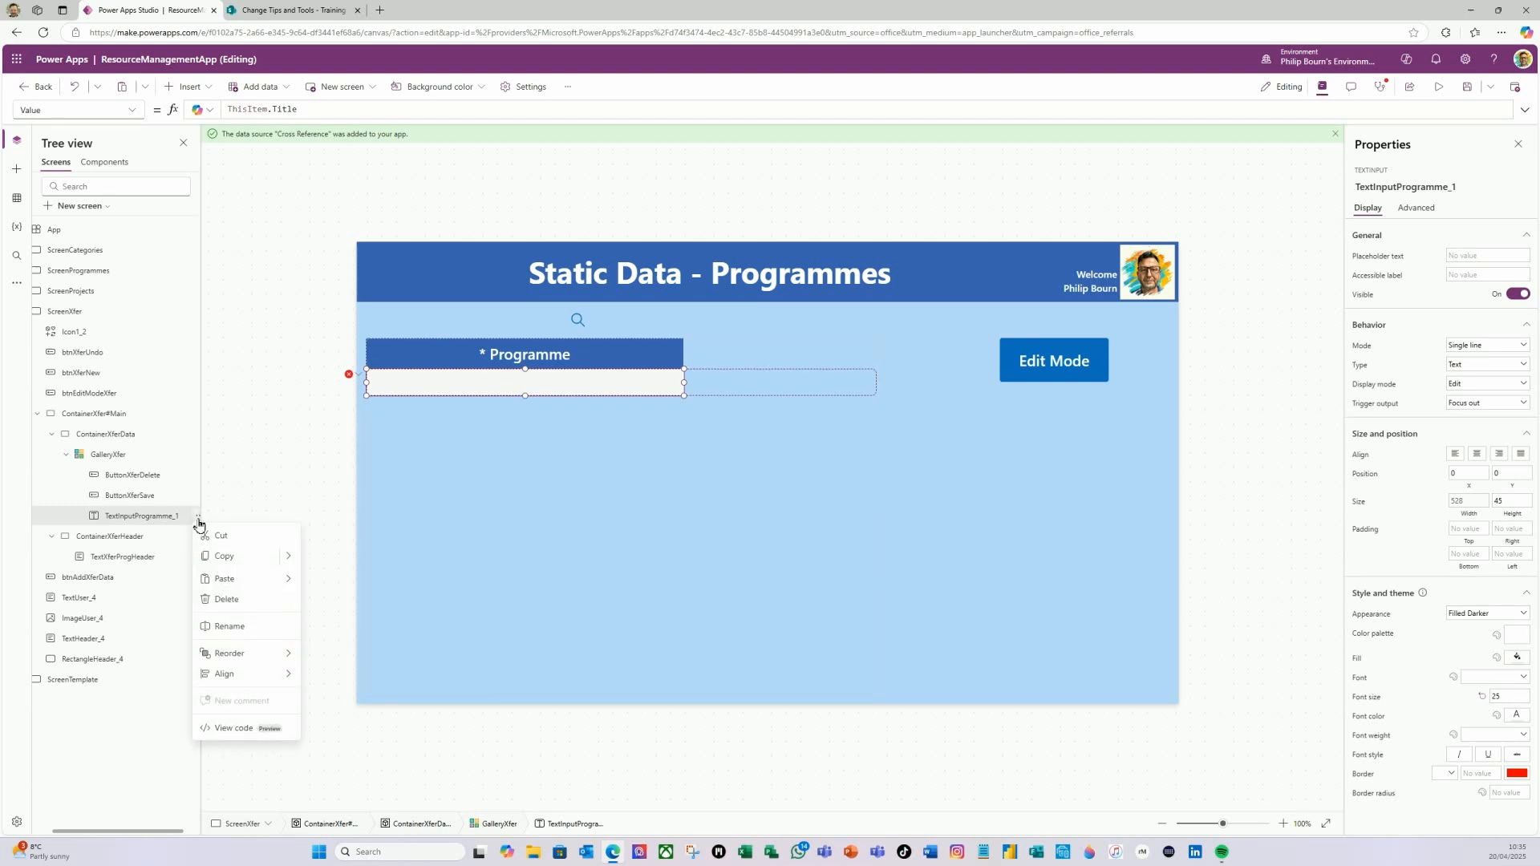
pyautogui.click(227, 600)
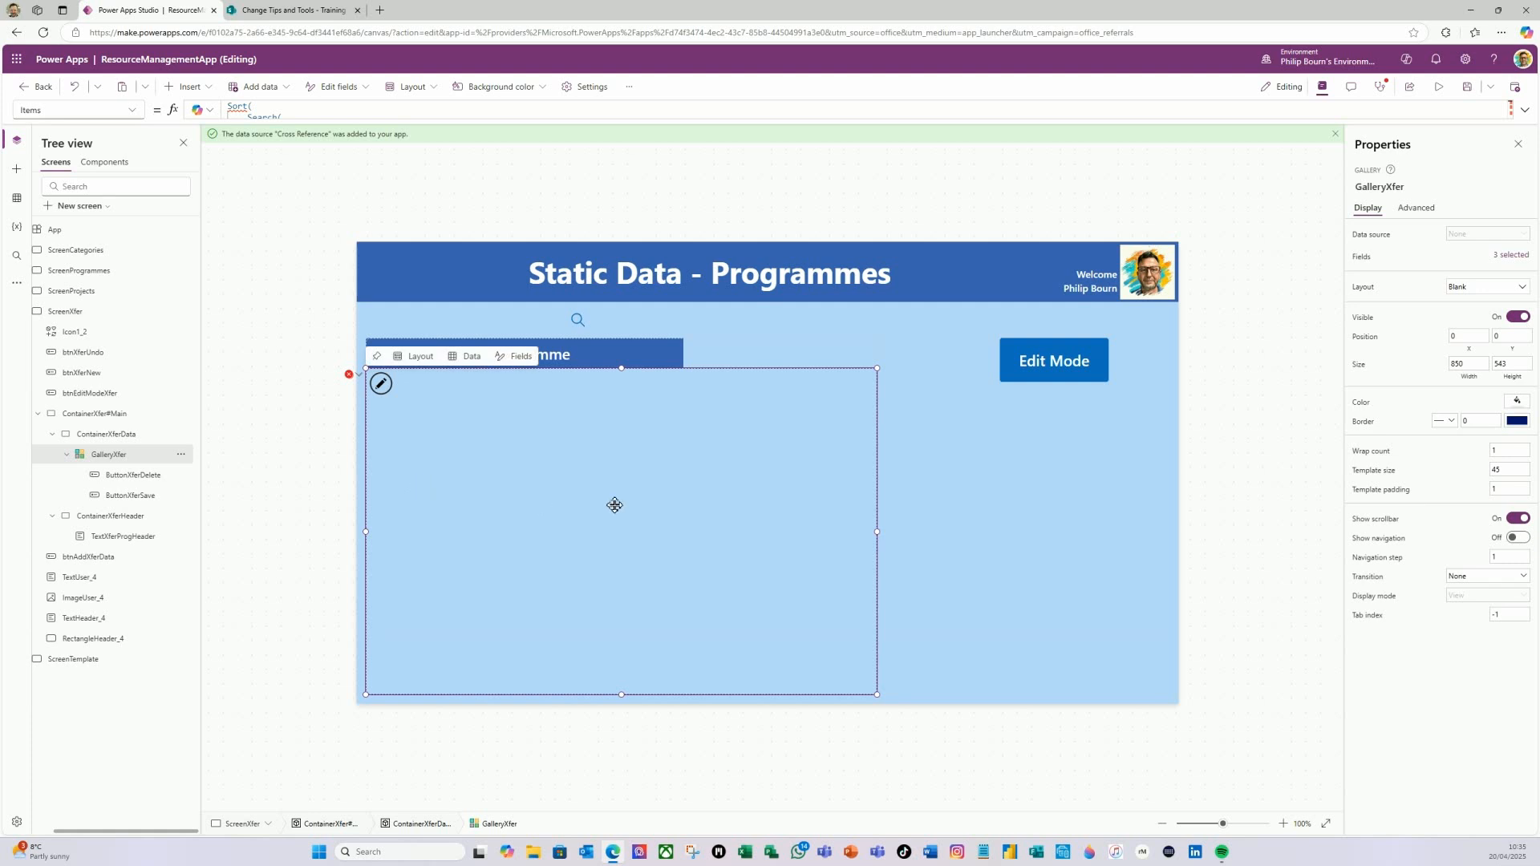
pyautogui.click(1035, 475)
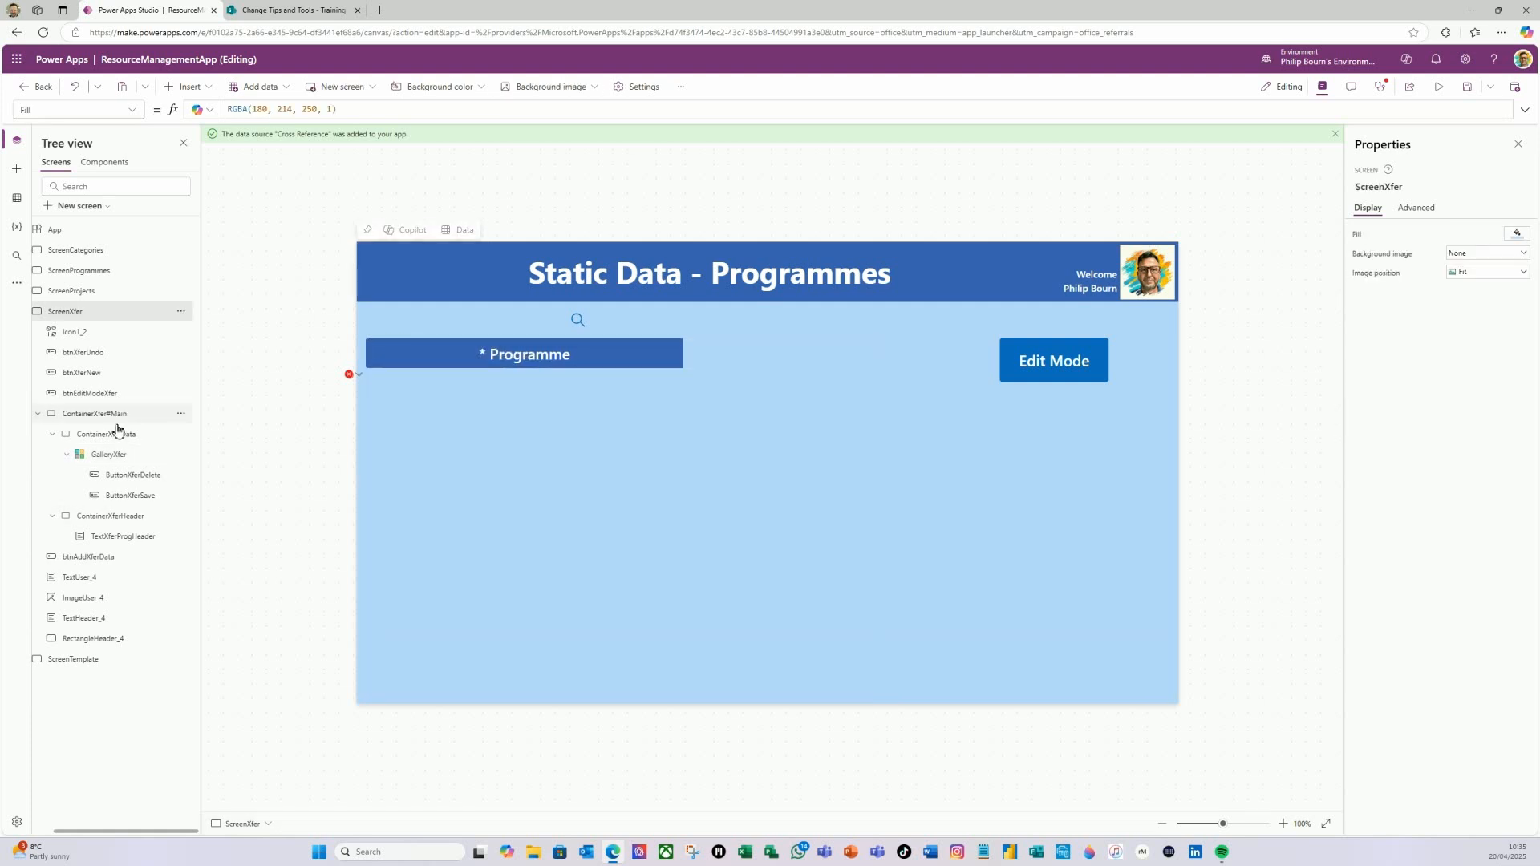
# - Reorder ScreenXfer's controls with ButtonXferSave above ButtonXferDelete, and btnEditModeXfer first, followed by btnXferNew and btnXferUndo
pyautogui.moveTo(122, 498); pyautogui.dragTo(124, 473)
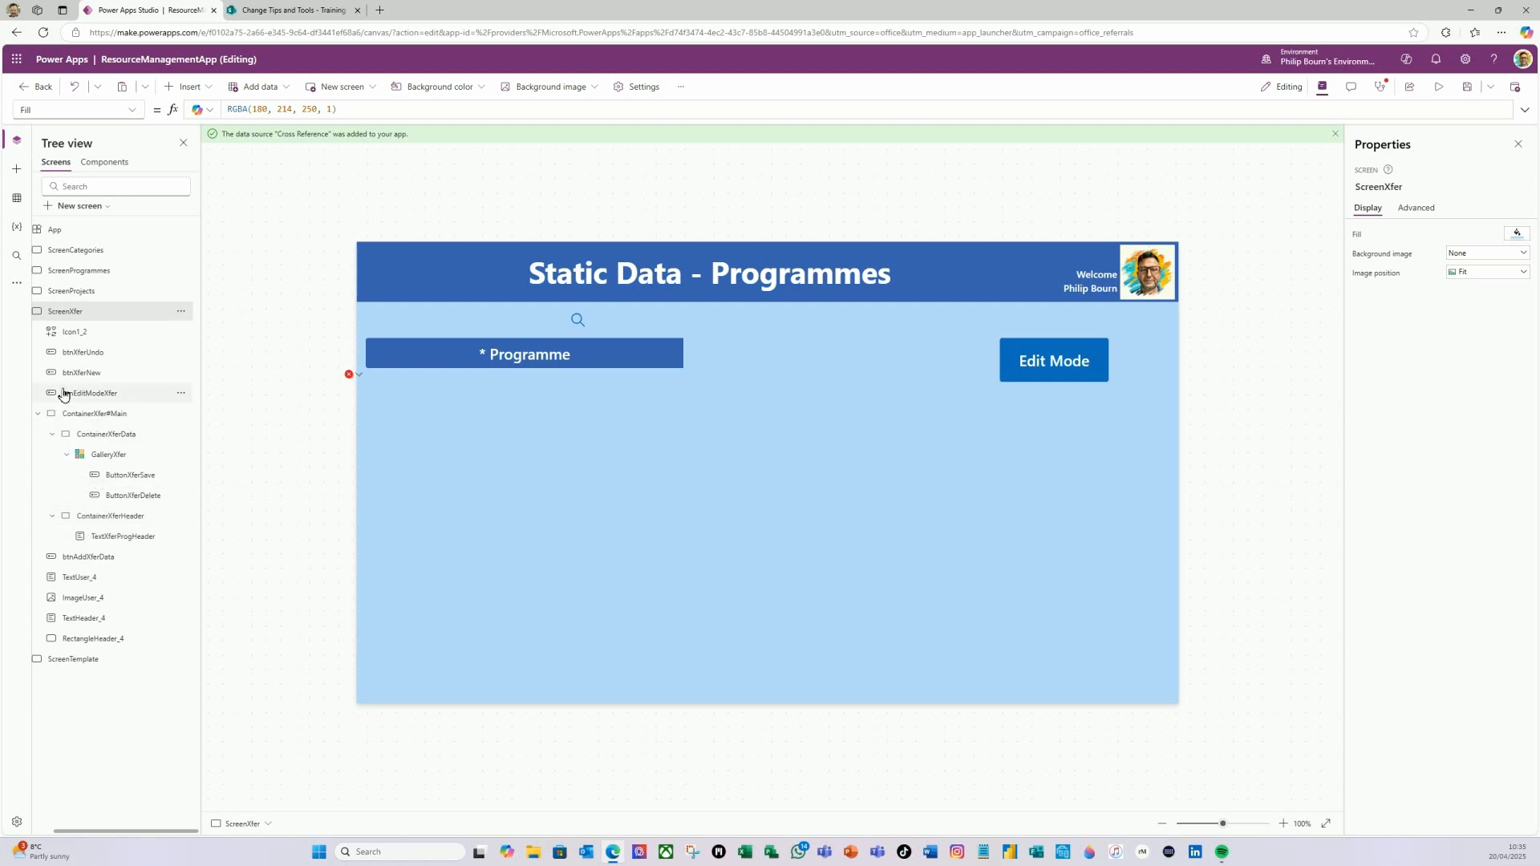
pyautogui.moveTo(79, 397); pyautogui.dragTo(85, 346)
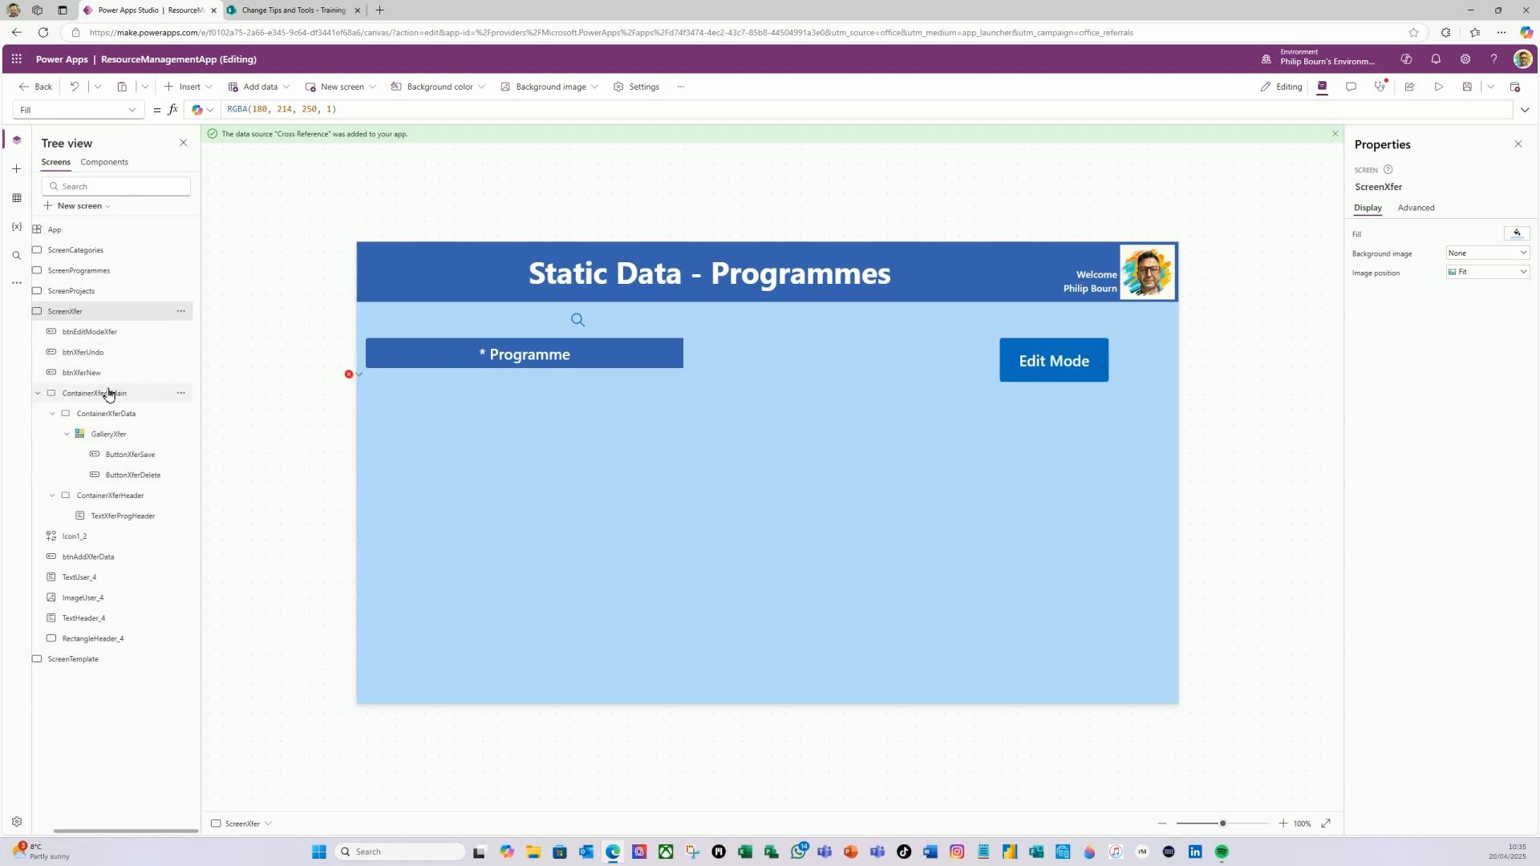
pyautogui.moveTo(86, 372); pyautogui.dragTo(92, 345)
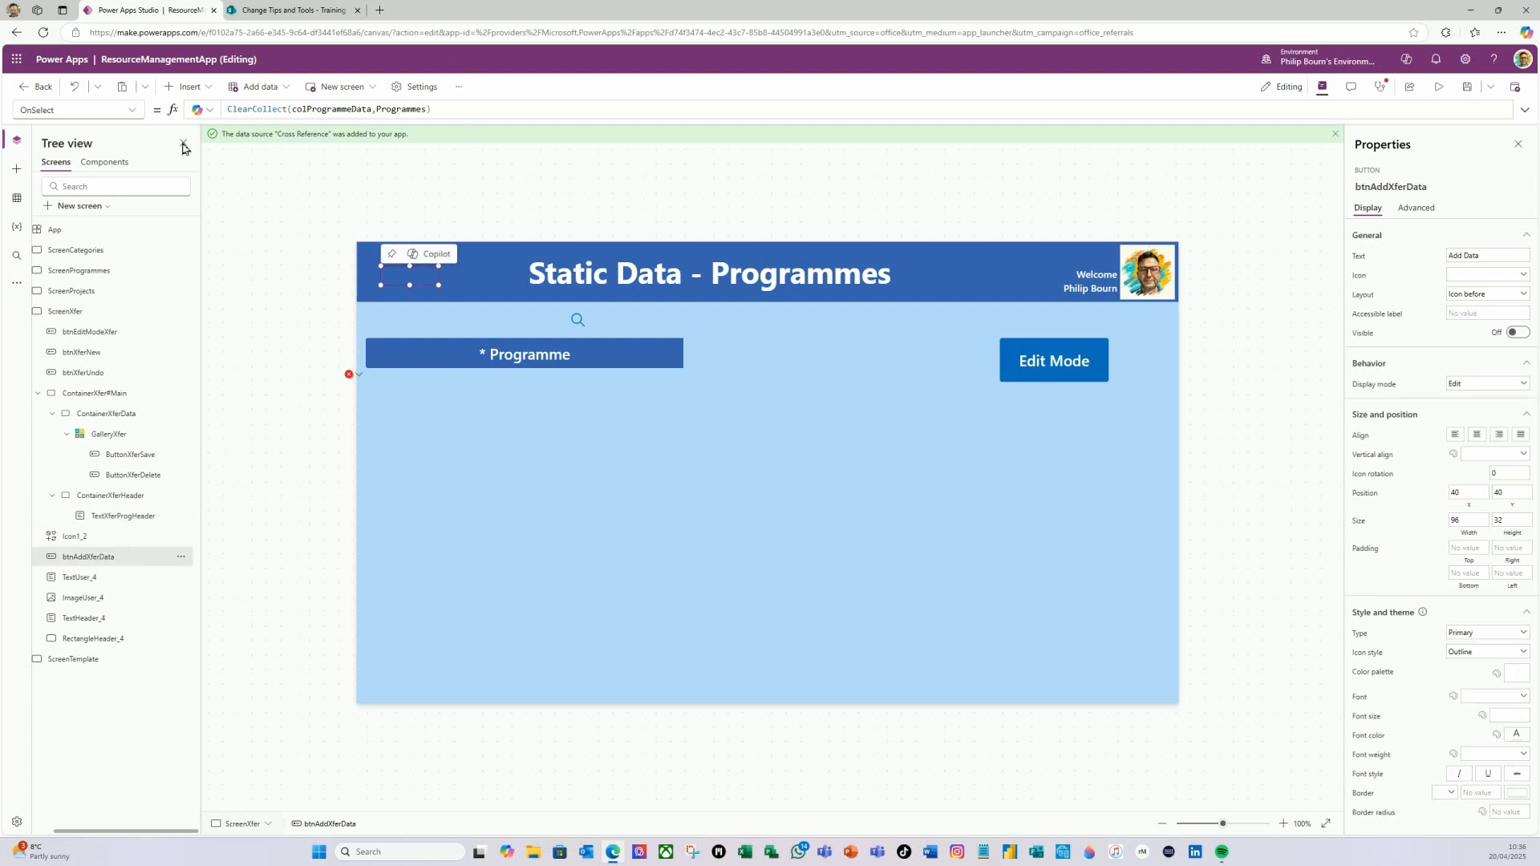
# - In btnAddXferData's OnSelect formula, replace the Programmes data source with 'Cross Reference'
pyautogui.click(1525, 111)
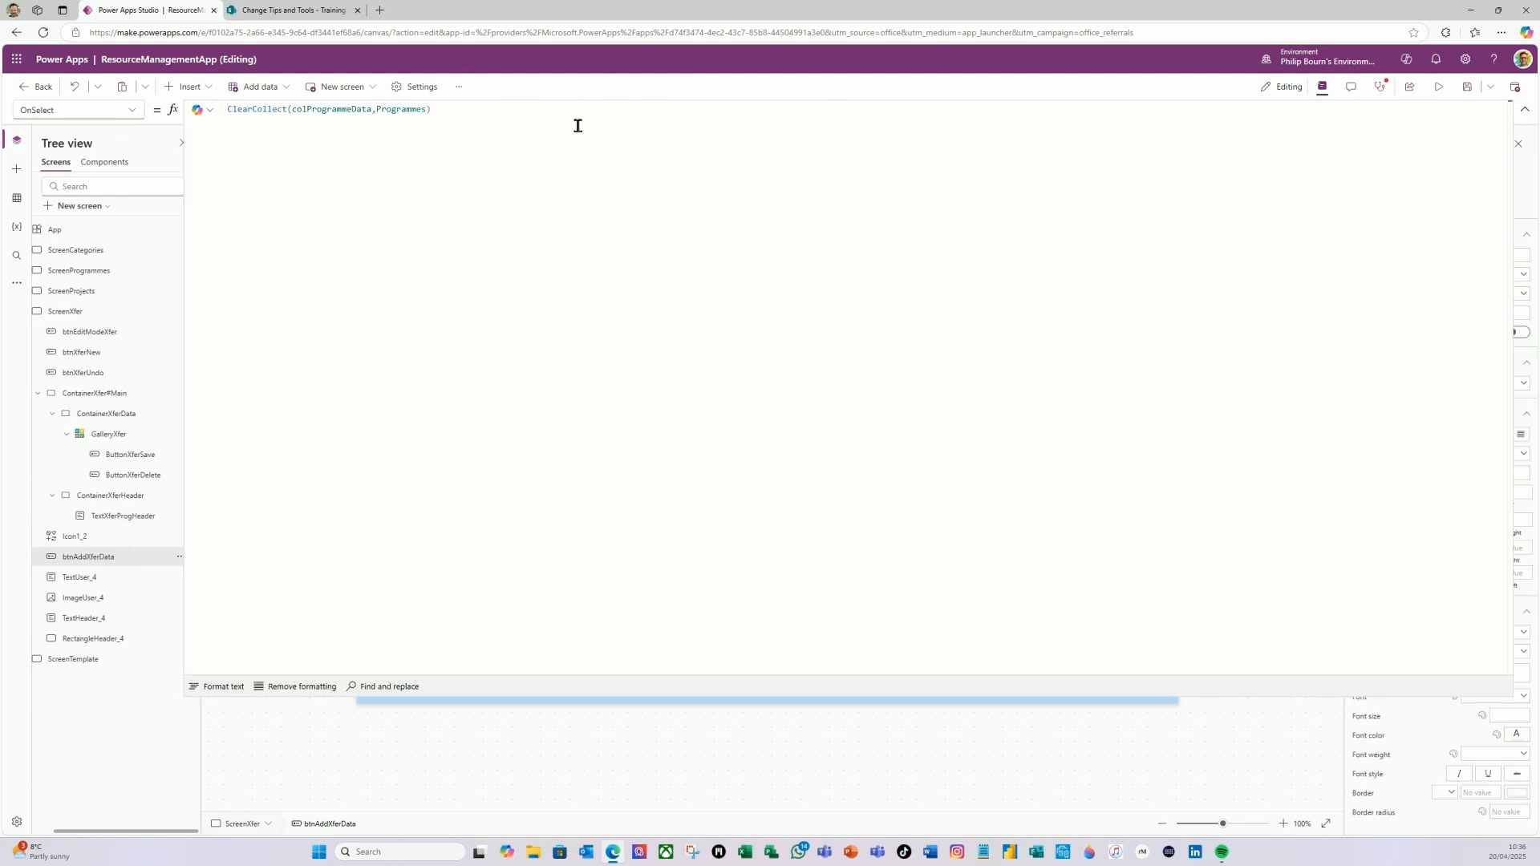
pyautogui.click(427, 112)
pyautogui.press('BackSpace')
pyautogui.press('BackSpace')
pyautogui.press('BackSpace')
pyautogui.press('BackSpace')
pyautogui.press('BackSpace')
pyautogui.press('BackSpace')
pyautogui.press('BackSpace')
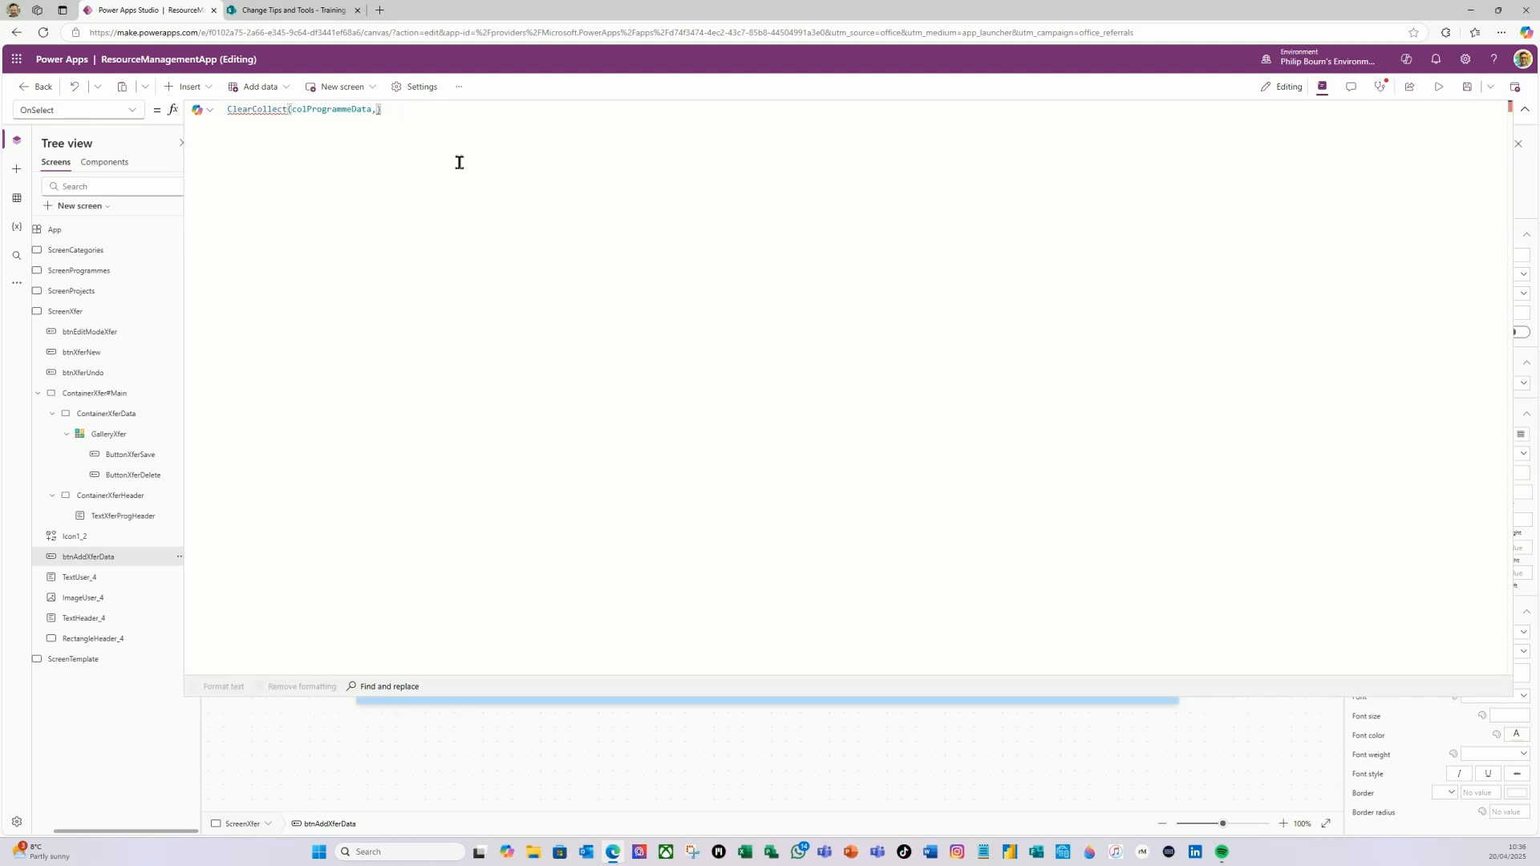
pyautogui.write('cros')
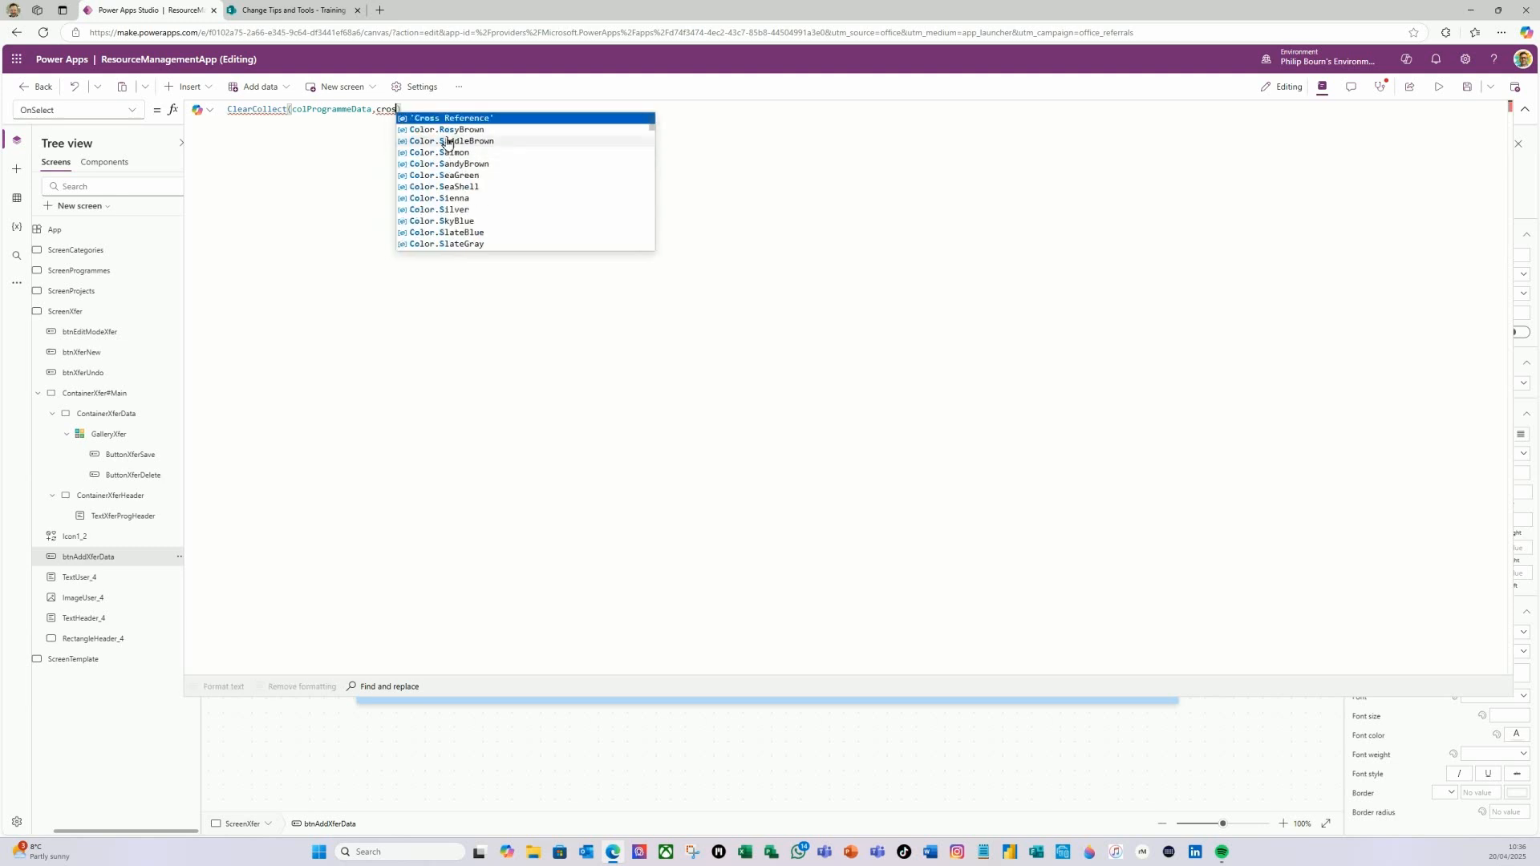
pyautogui.click(437, 119)
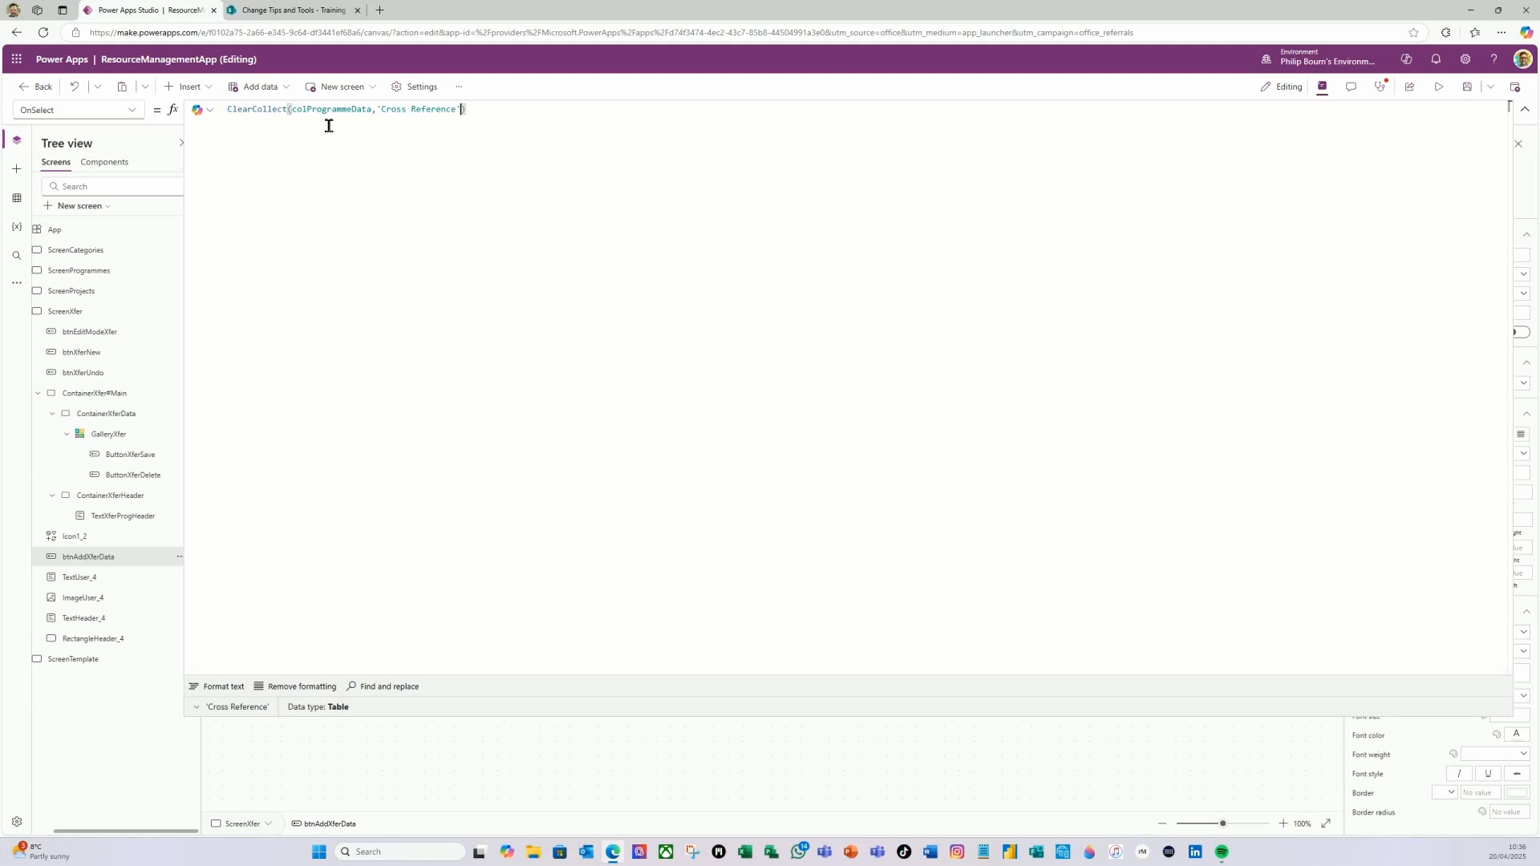
# - Change the collection name in btnAddXferData's ClearCollect formula to colXferData and run the button
pyautogui.doubleClick(349, 109)
pyautogui.click(354, 114)
pyautogui.press('BackSpace')
pyautogui.press('BackSpace')
pyautogui.press('BackSpace')
pyautogui.press('BackSpace')
pyautogui.press('BackSpace')
pyautogui.press('BackSpace')
pyautogui.press('BackSpace')
pyautogui.press('BackSpace')
pyautogui.press('BackSpace')
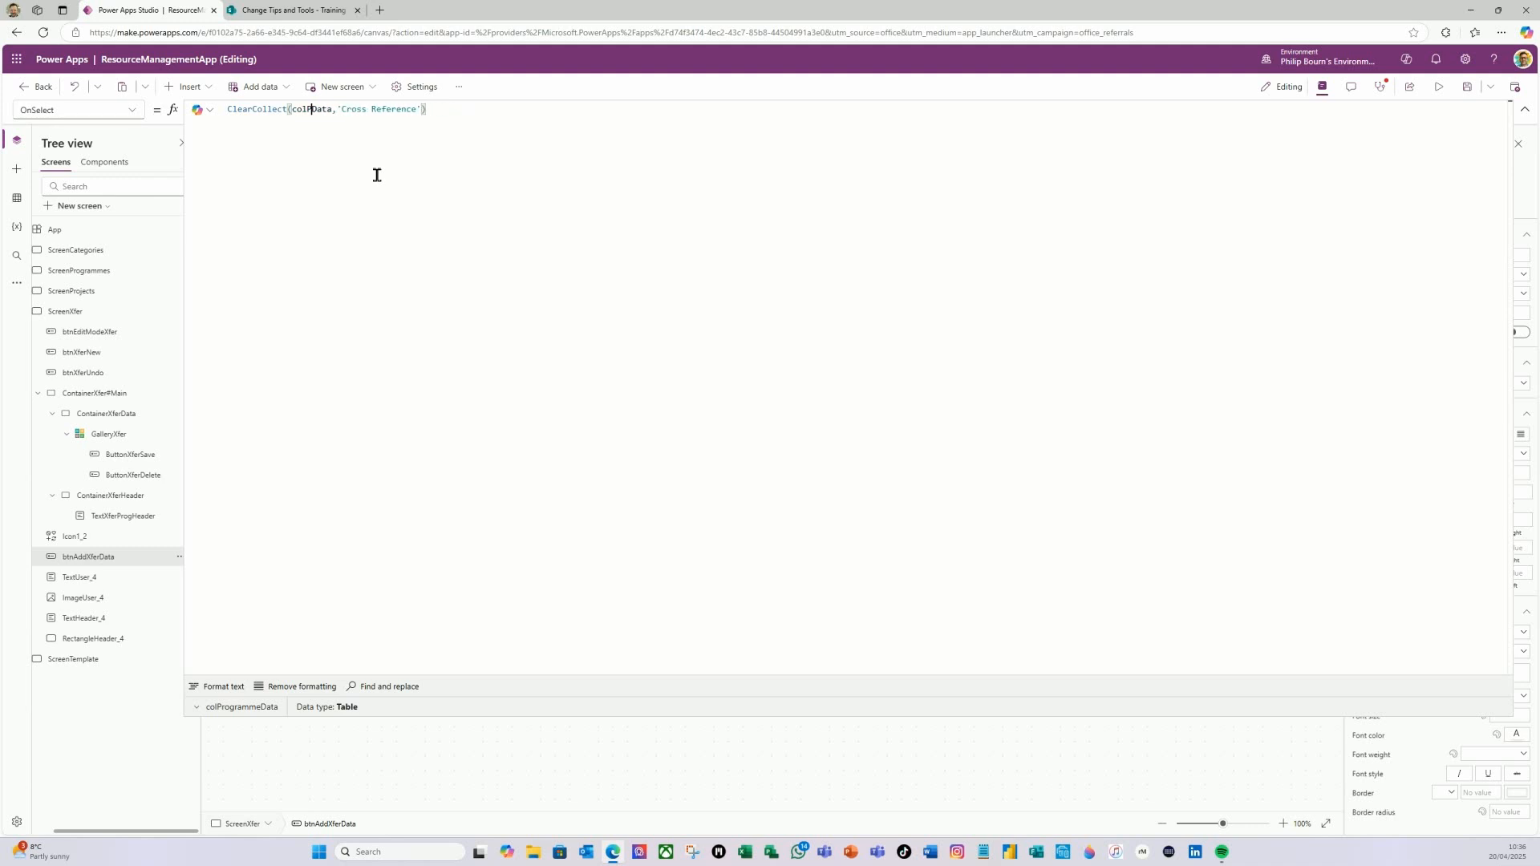
pyautogui.write('Xfer')
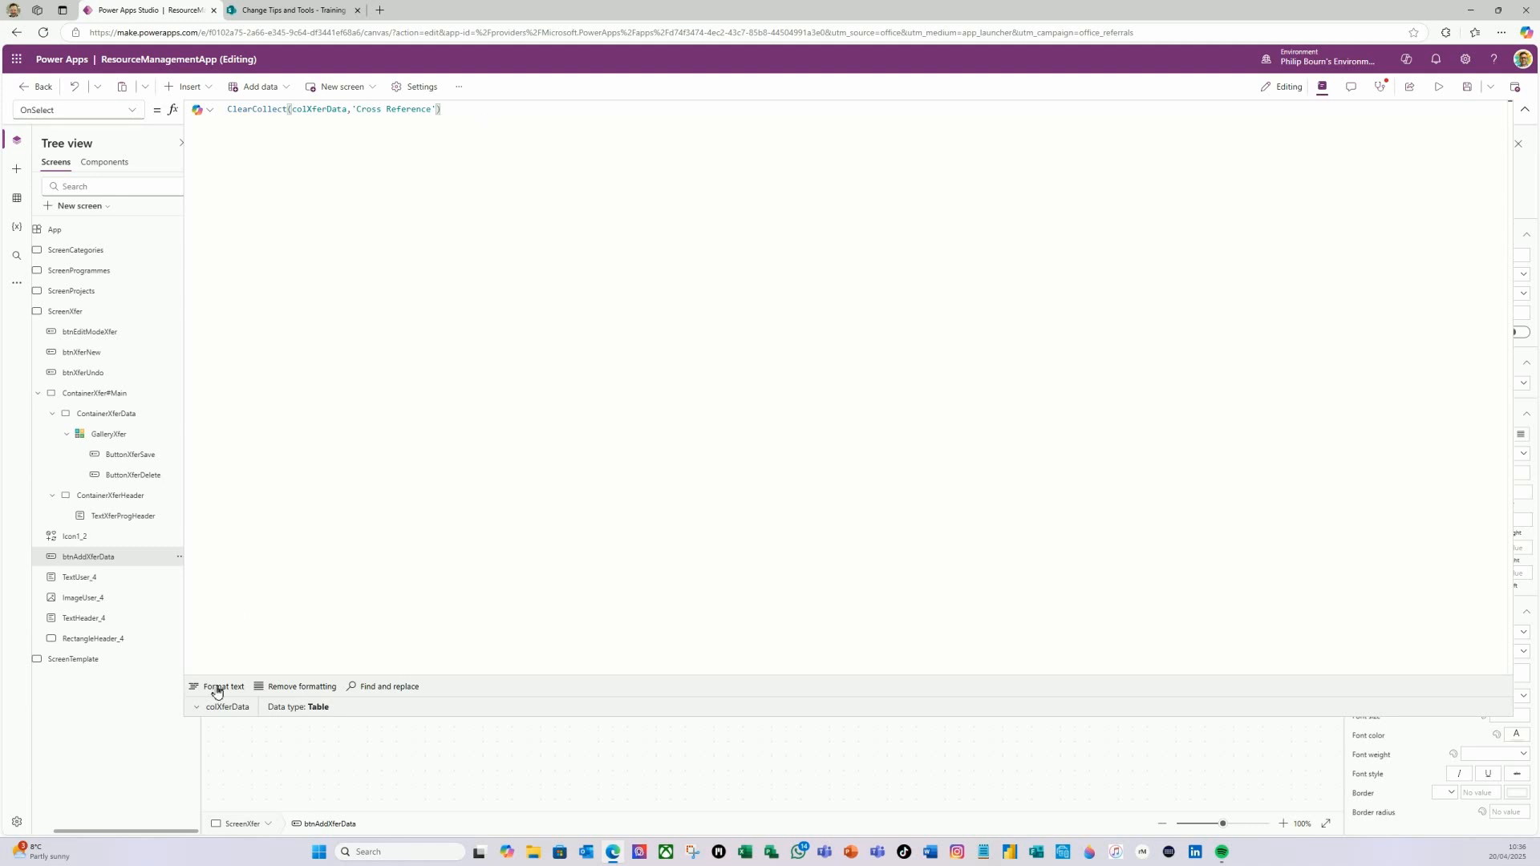
pyautogui.click(97, 561)
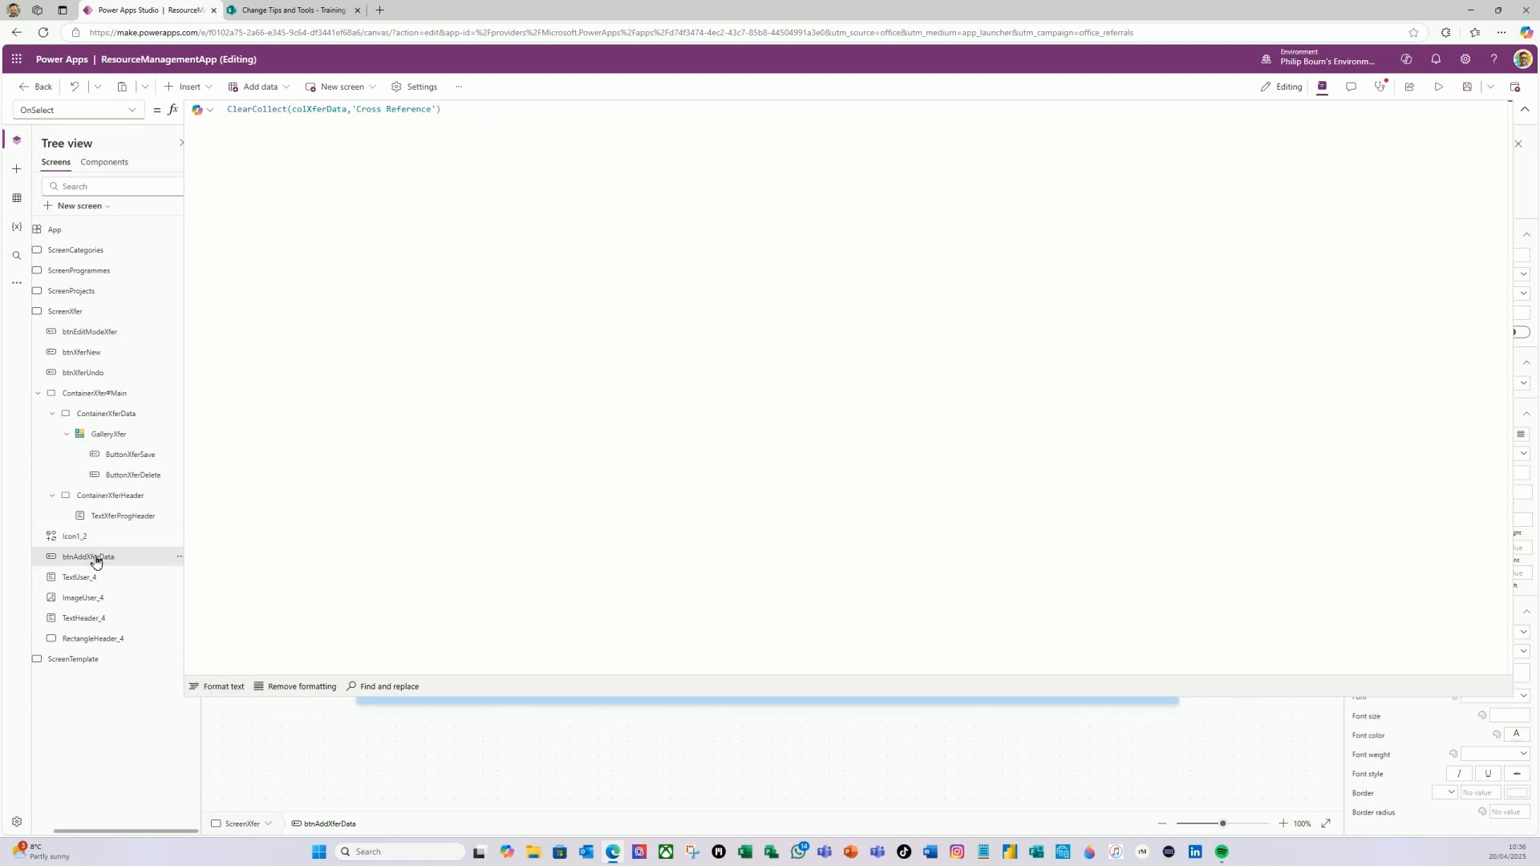
# - Examine the colXferData collection's table of fields and records, and collapse the formula editor
pyautogui.click(71, 312)
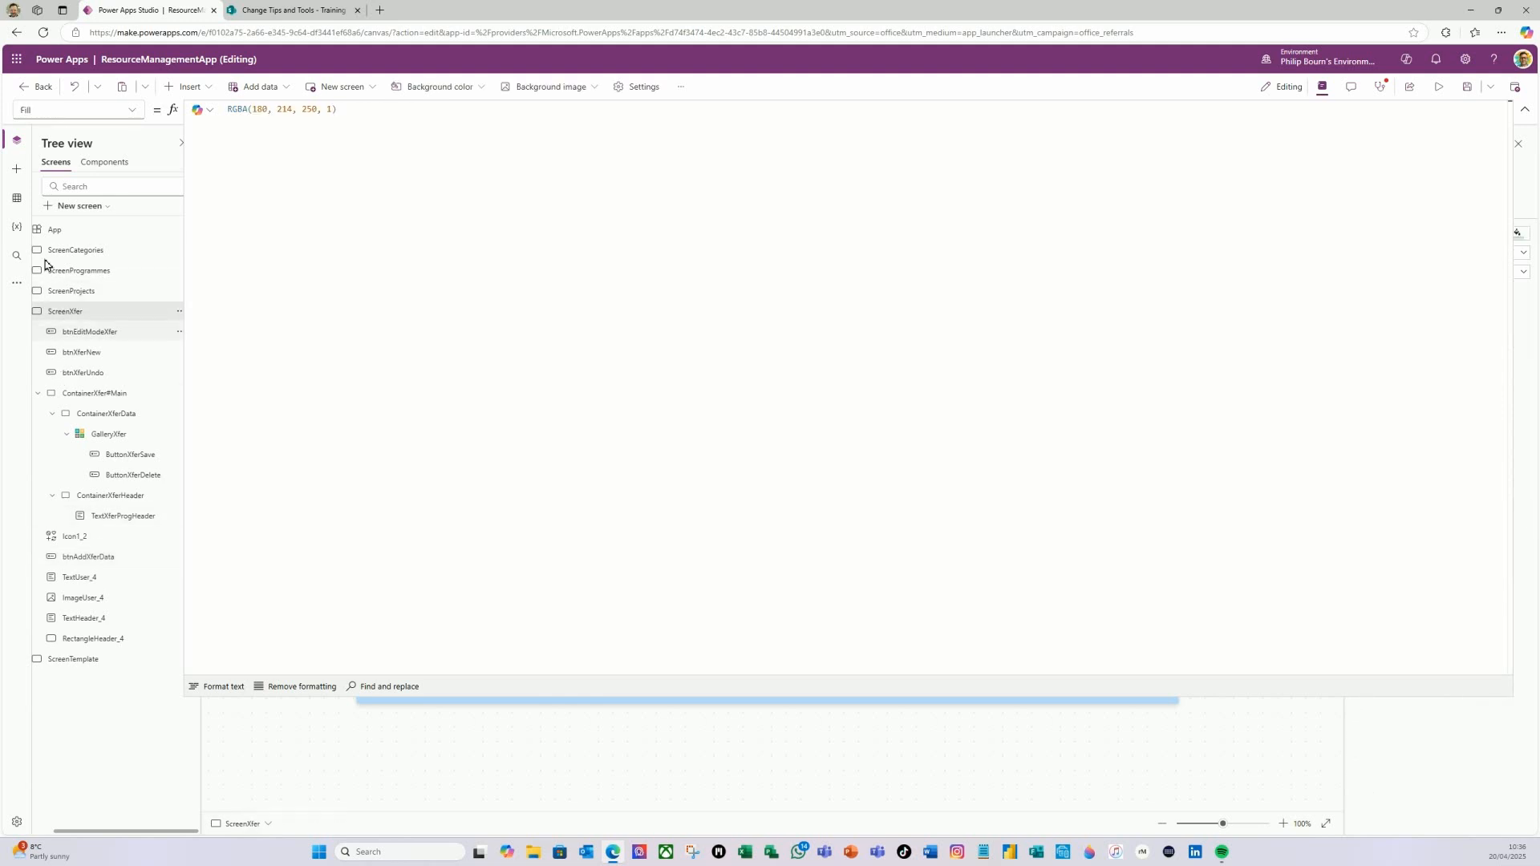
pyautogui.click(17, 227)
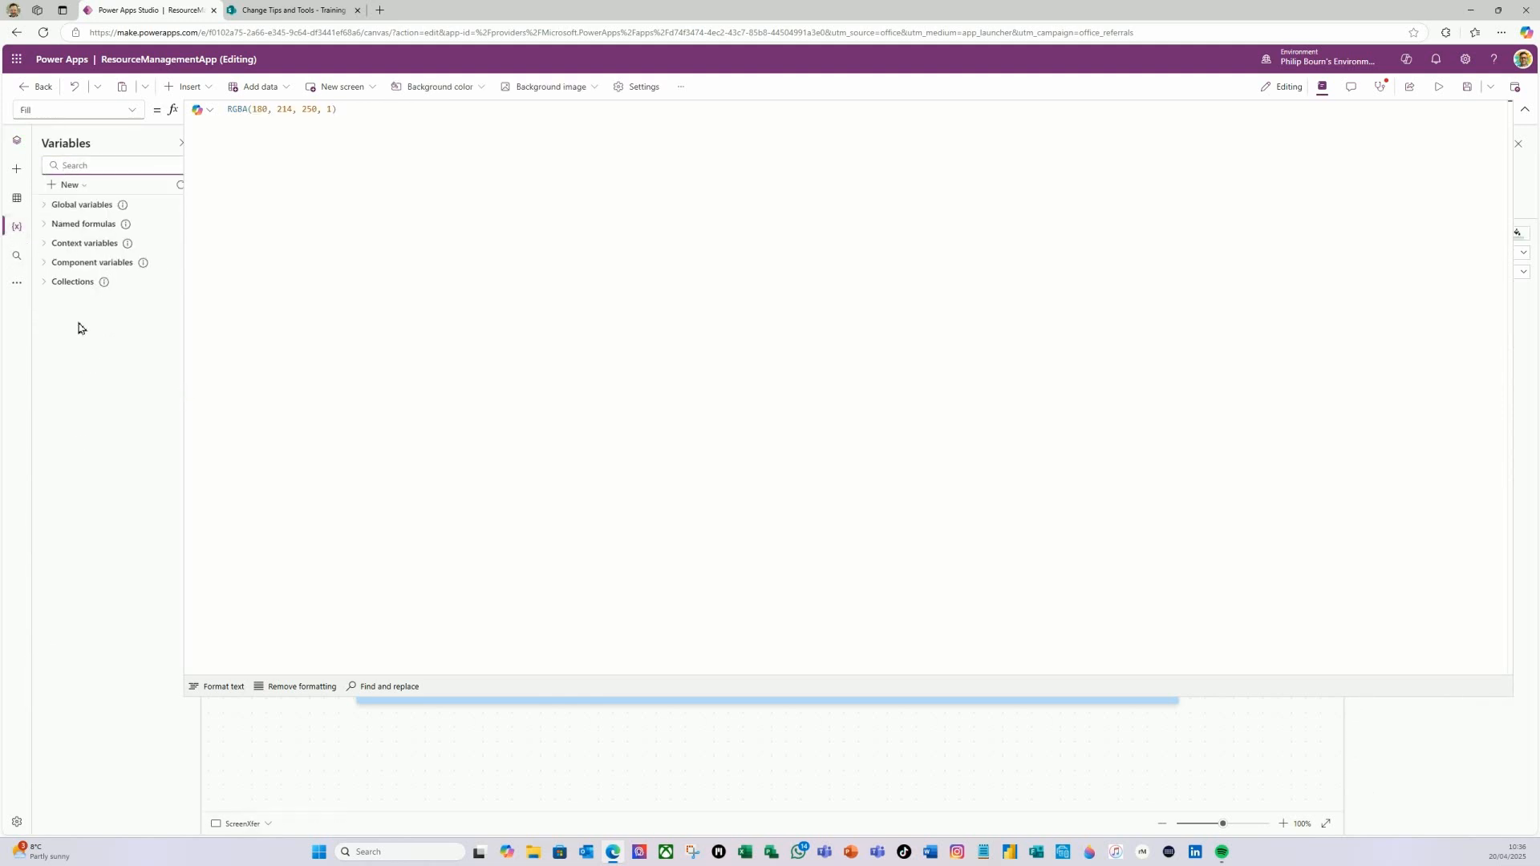
pyautogui.click(49, 285)
pyautogui.moveTo(110, 419)
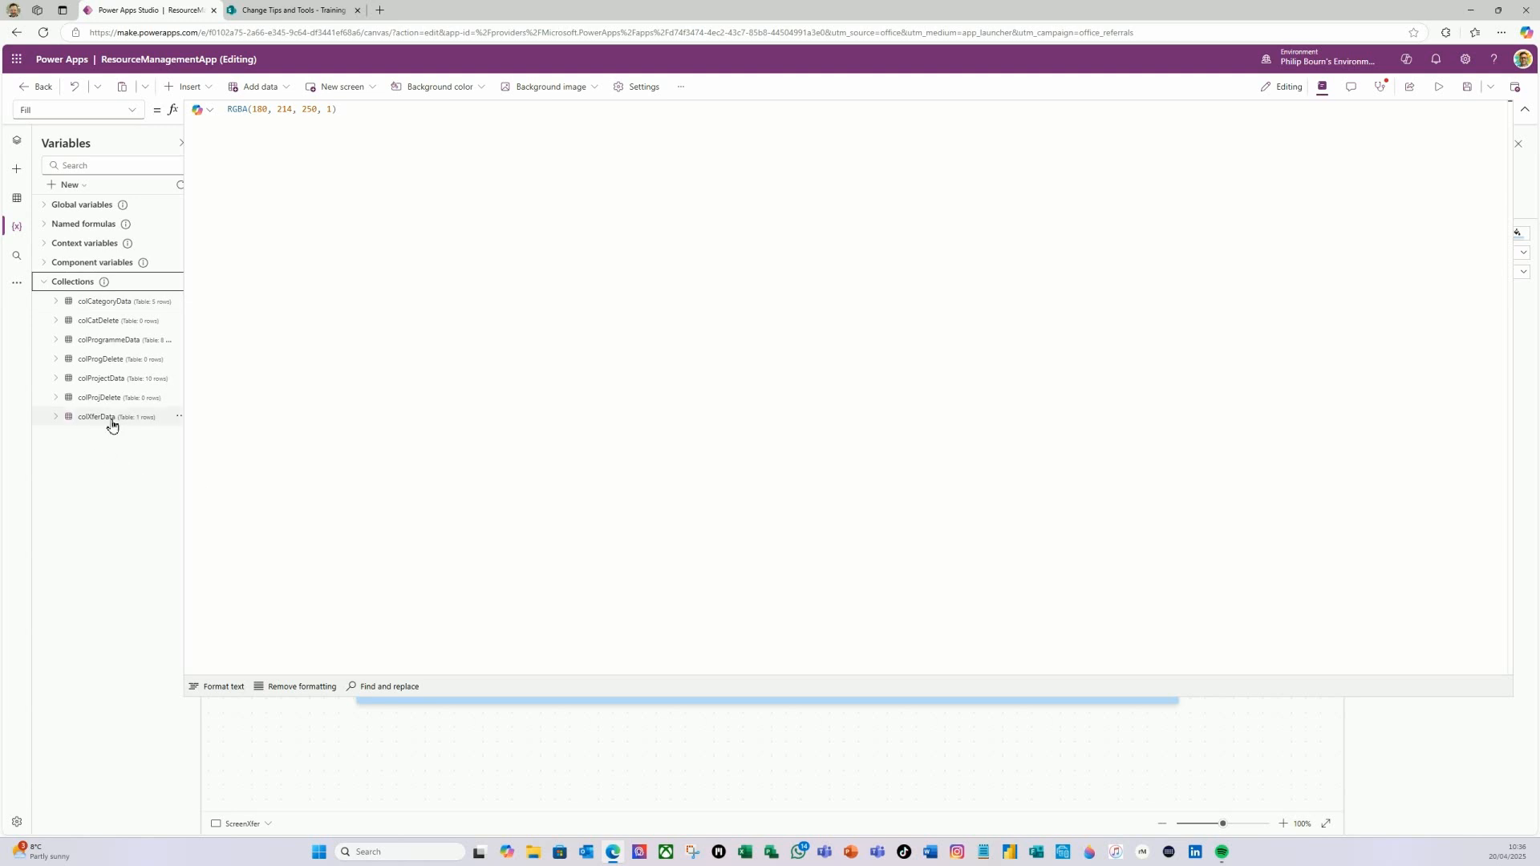
pyautogui.click(180, 422)
pyautogui.click(210, 439)
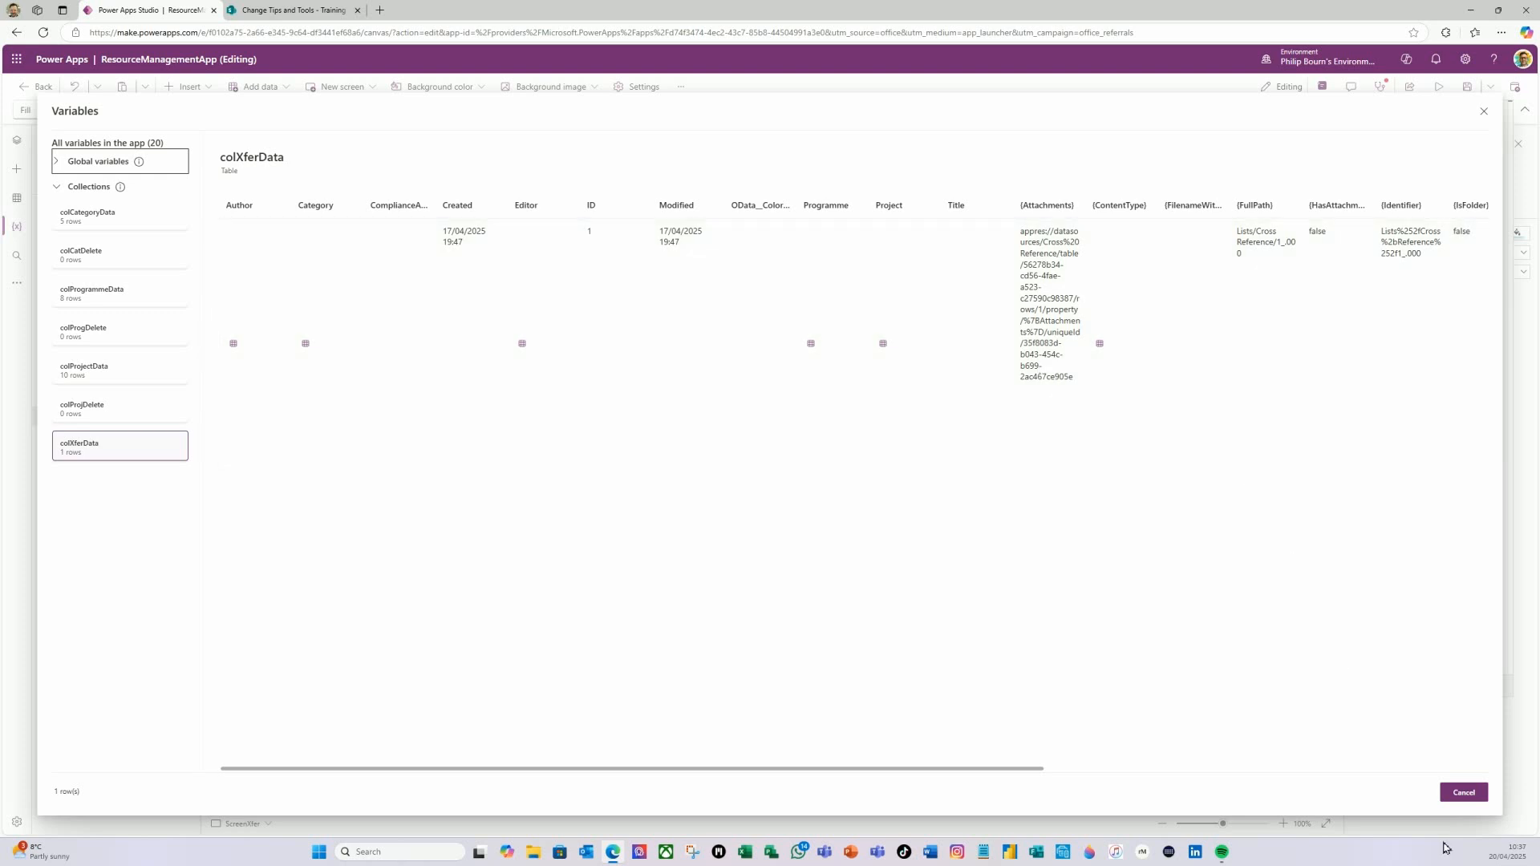
pyautogui.click(1464, 792)
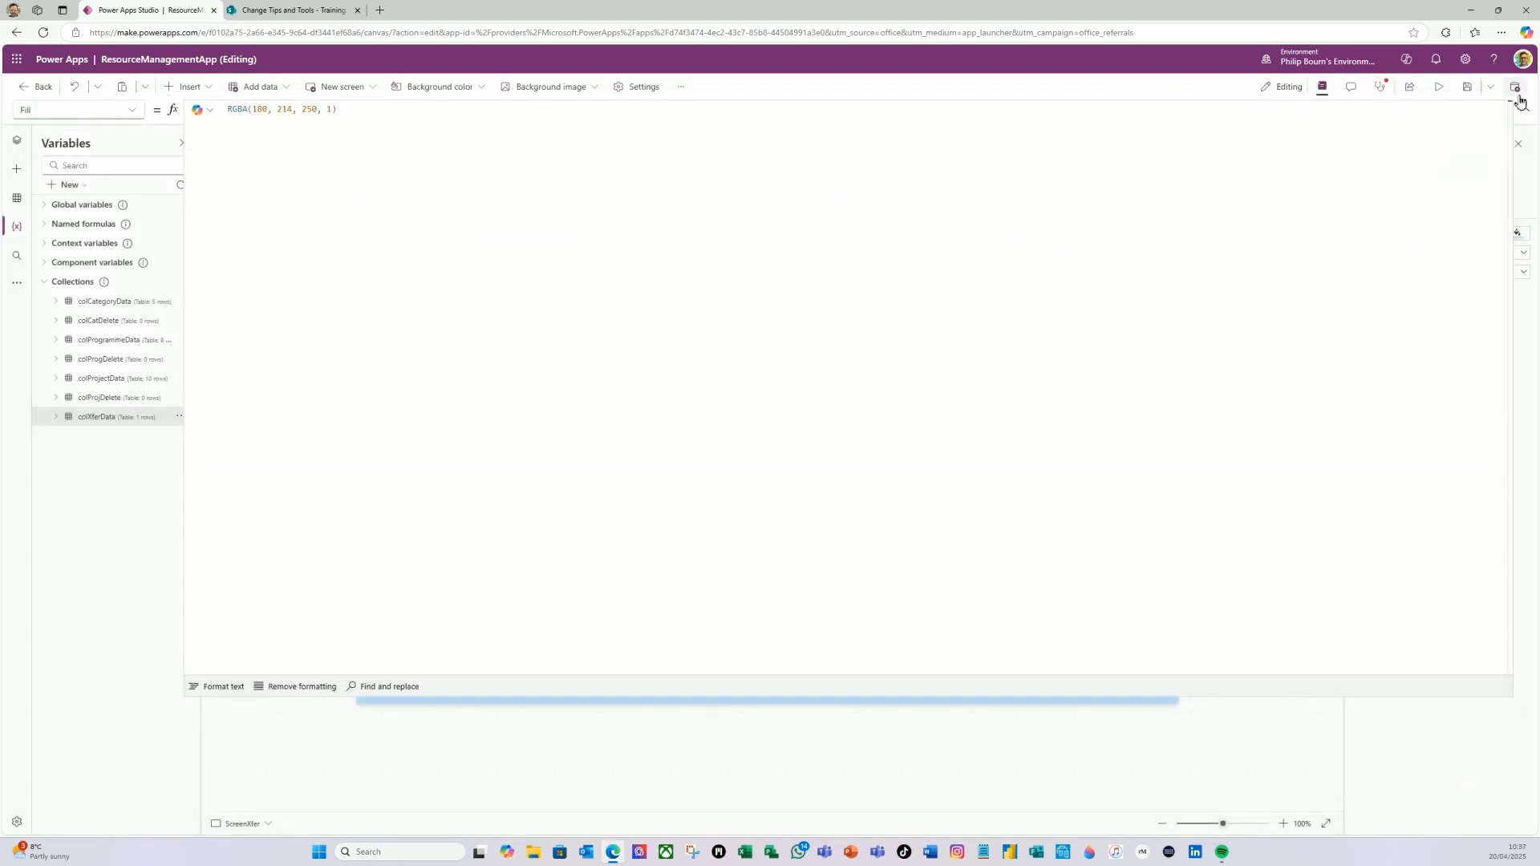
pyautogui.click(1526, 113)
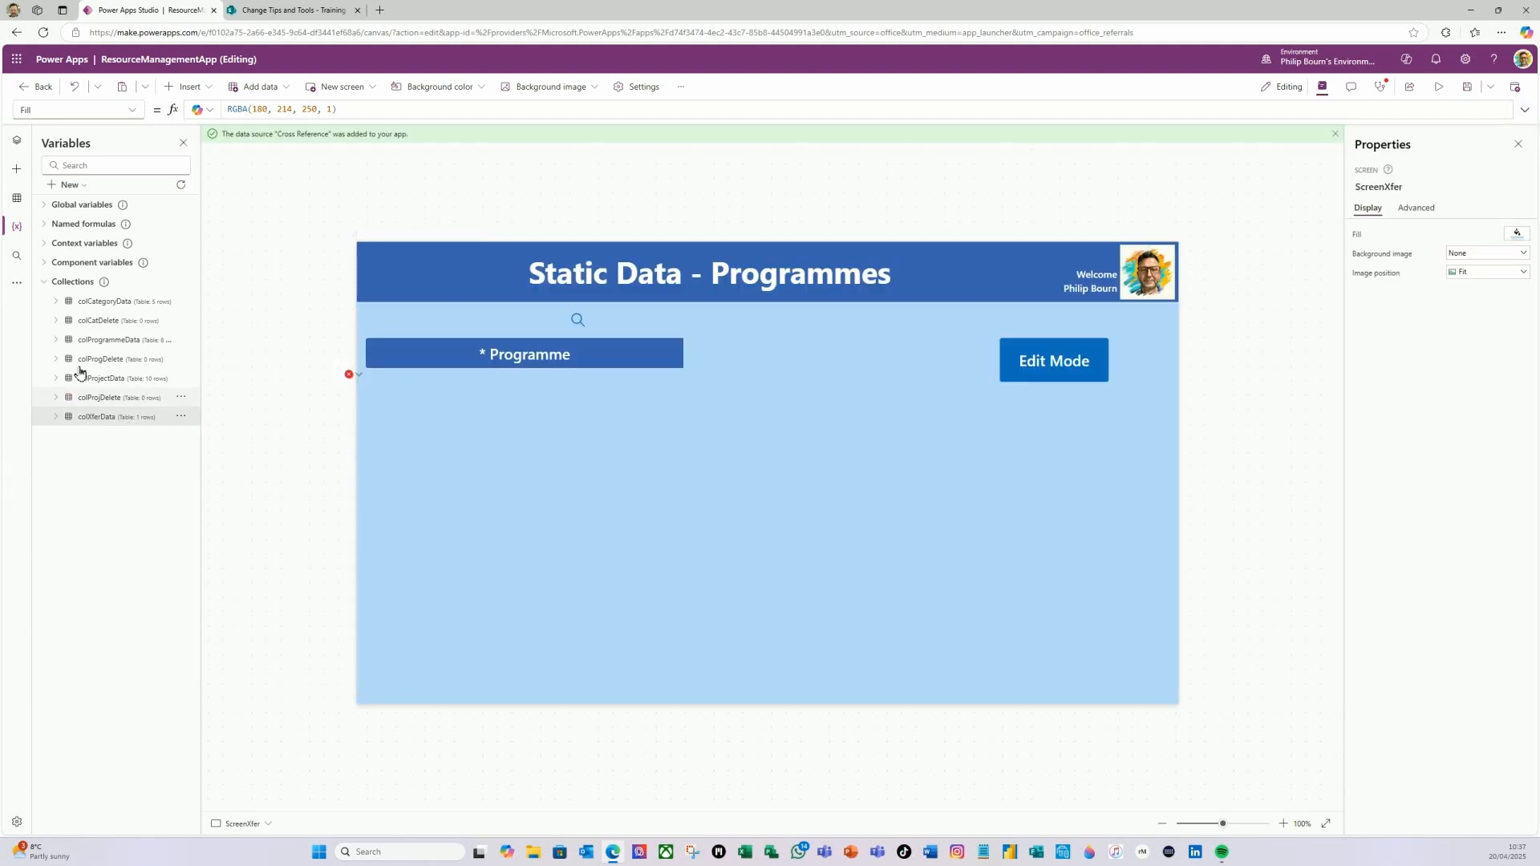
# - Replace GalleryXfer's entire Items formula with the colXferData collection
pyautogui.click(17, 149)
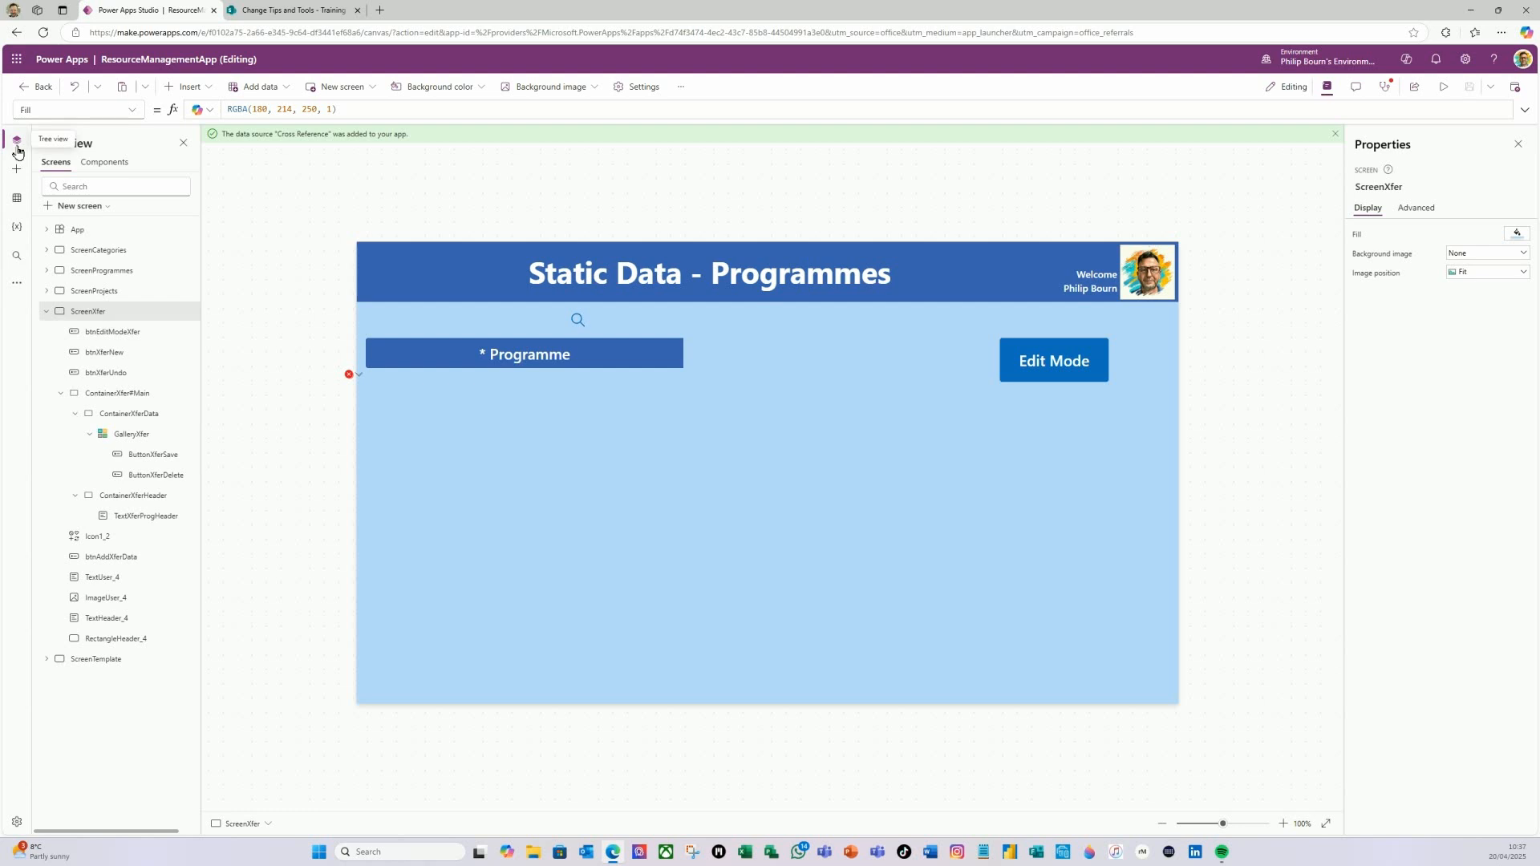
pyautogui.click(117, 357)
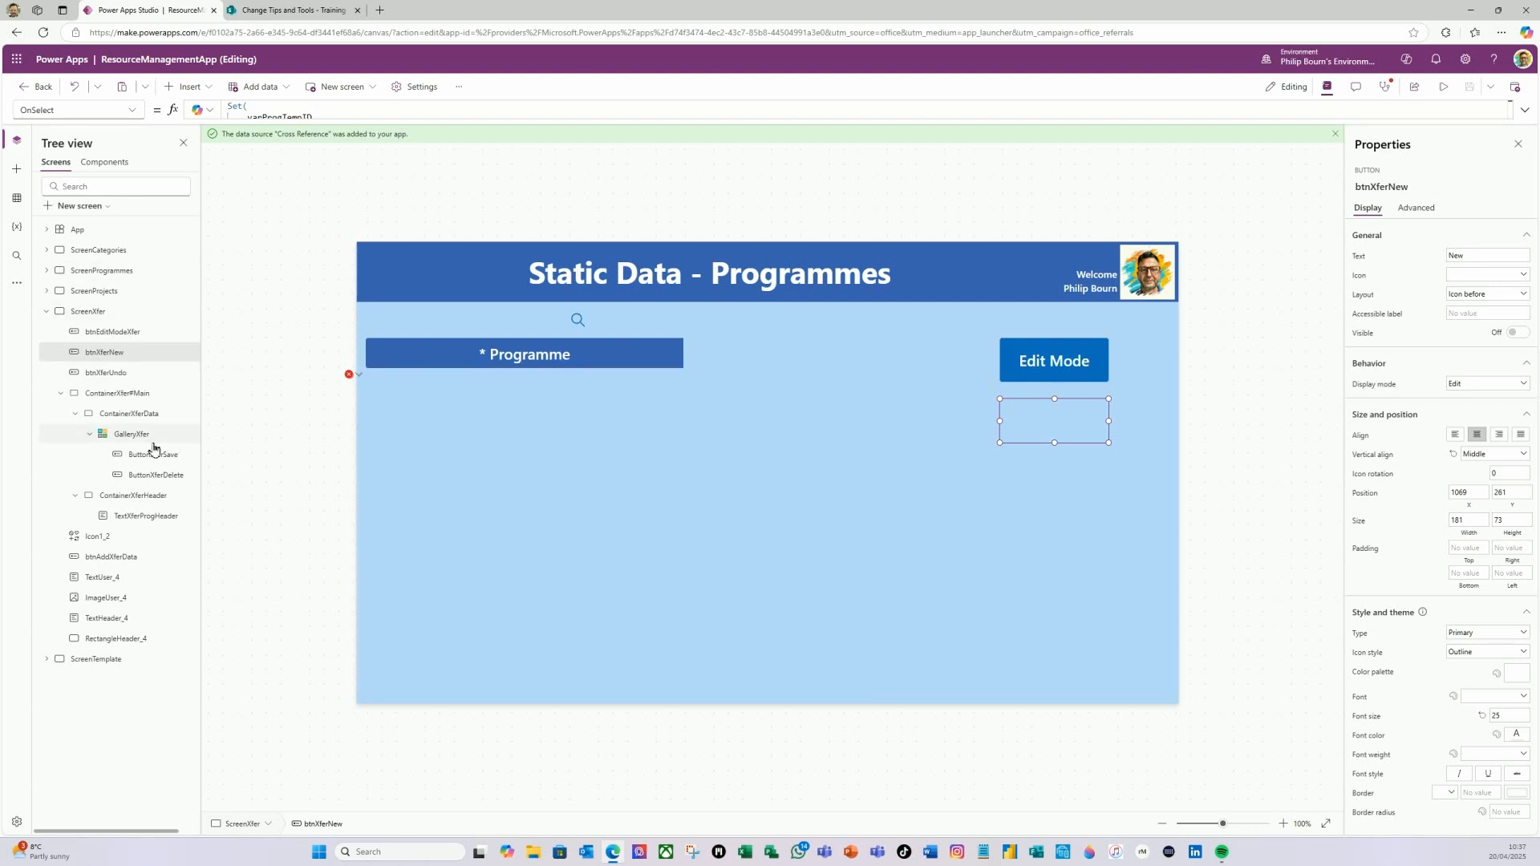
pyautogui.click(132, 434)
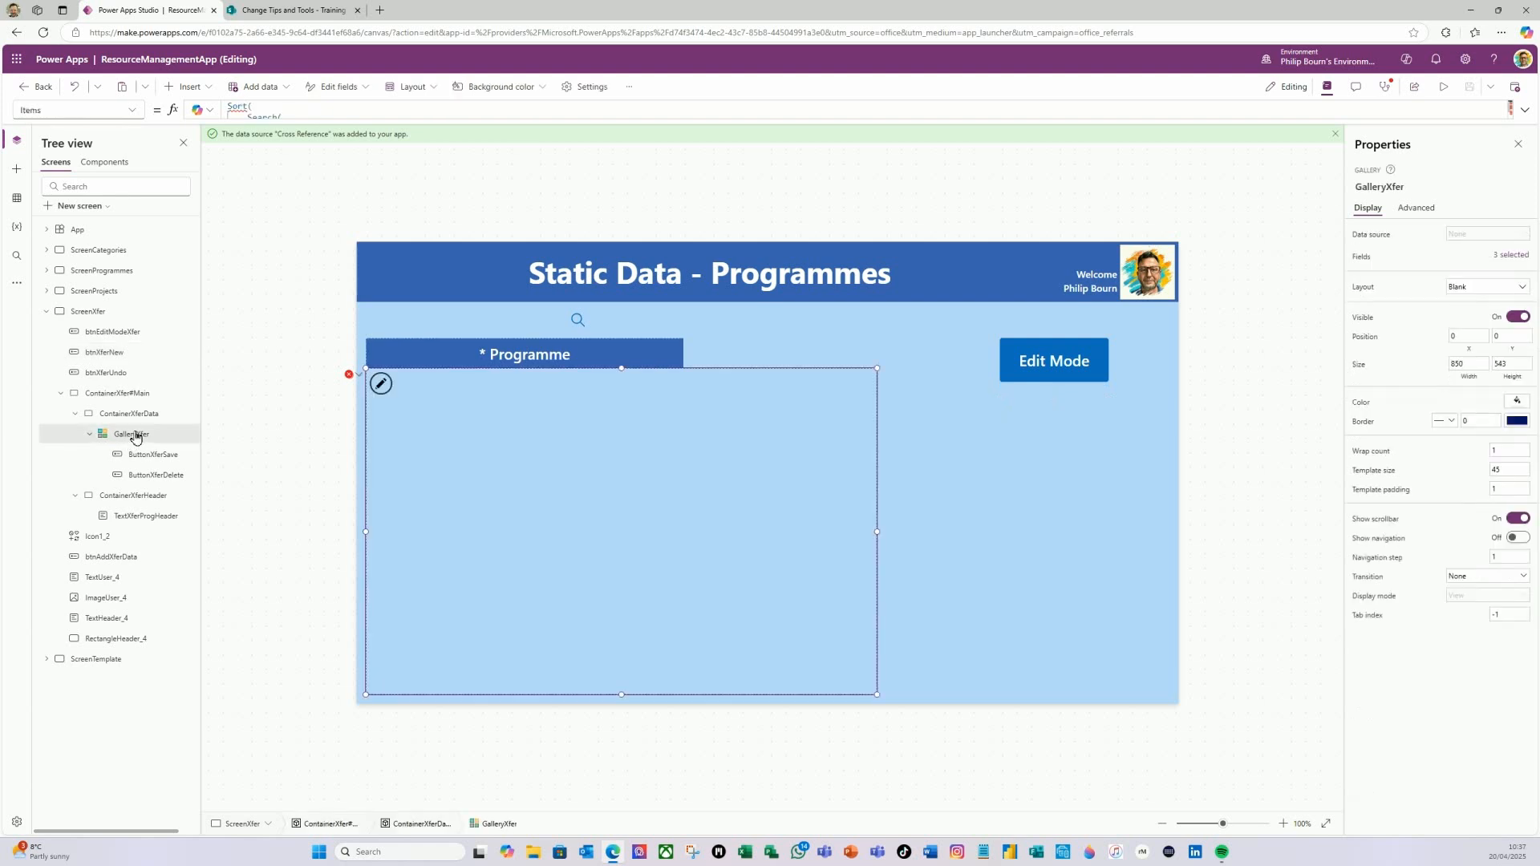
pyautogui.click(1525, 110)
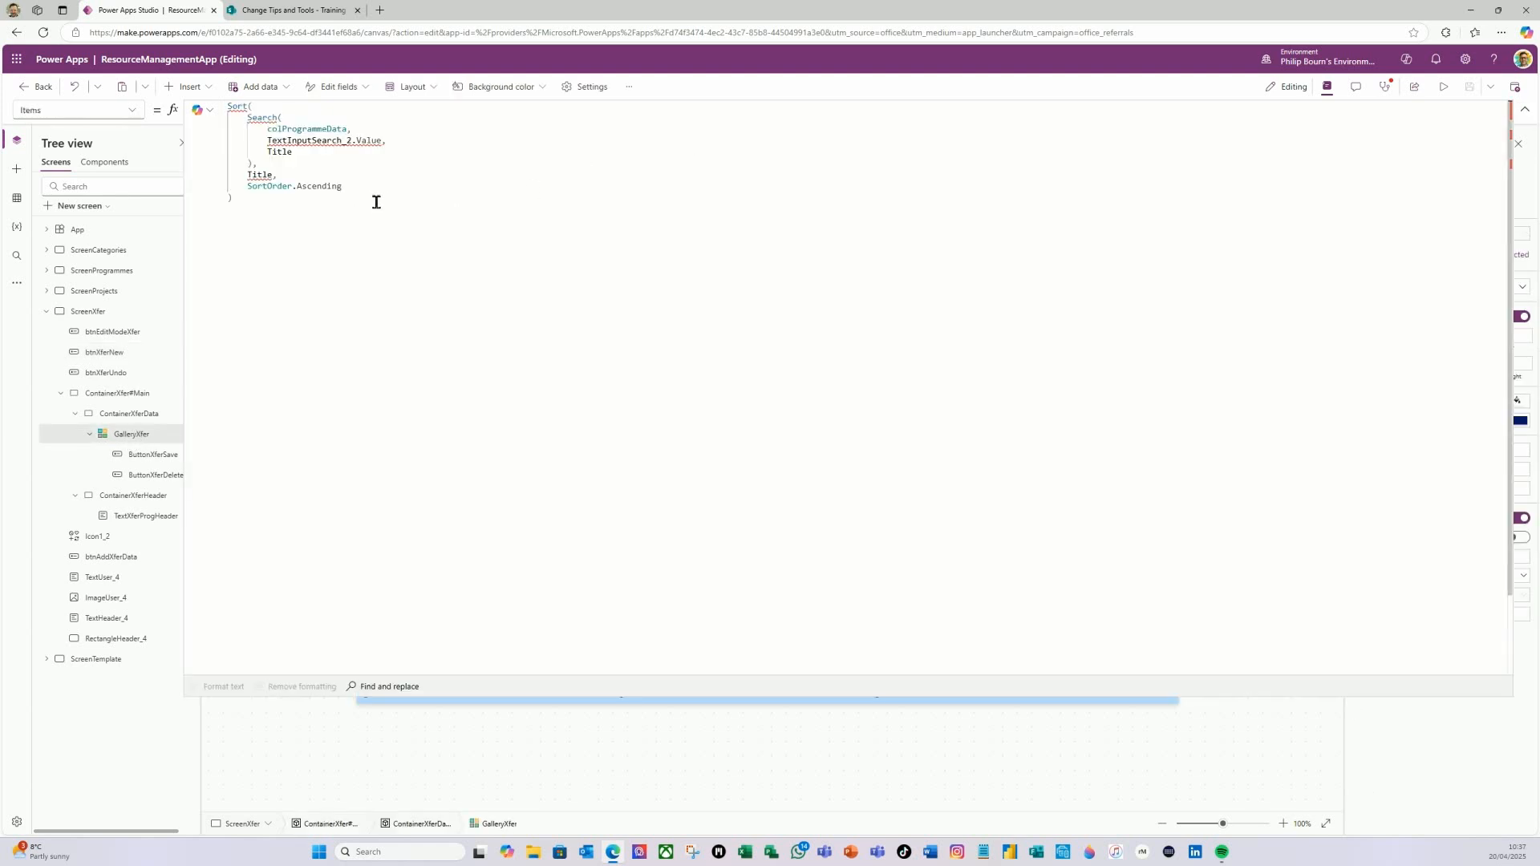
pyautogui.moveTo(290, 205); pyautogui.dragTo(226, 107)
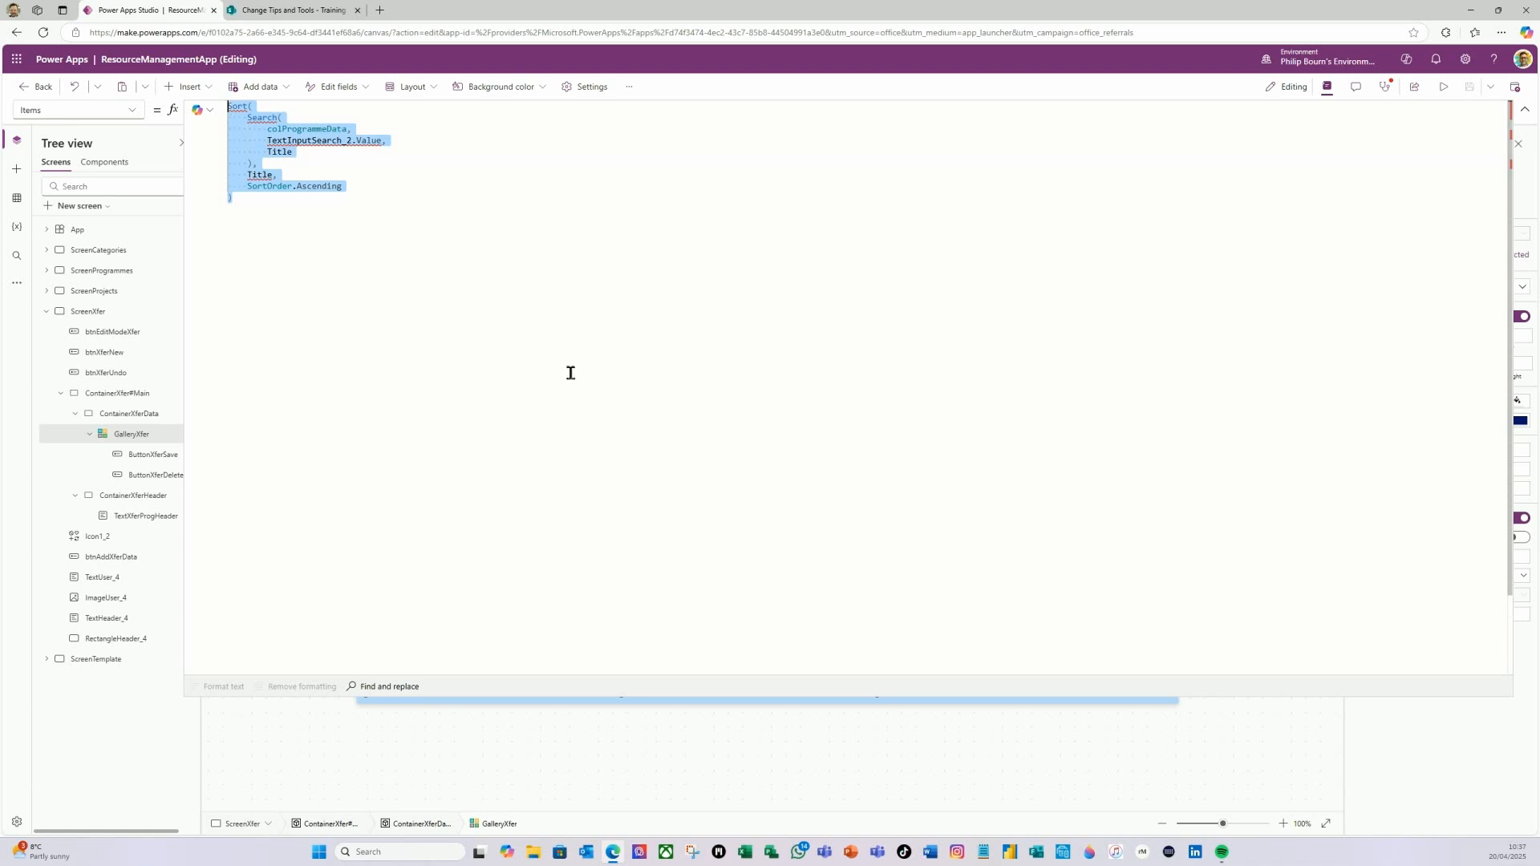
pyautogui.write('col')
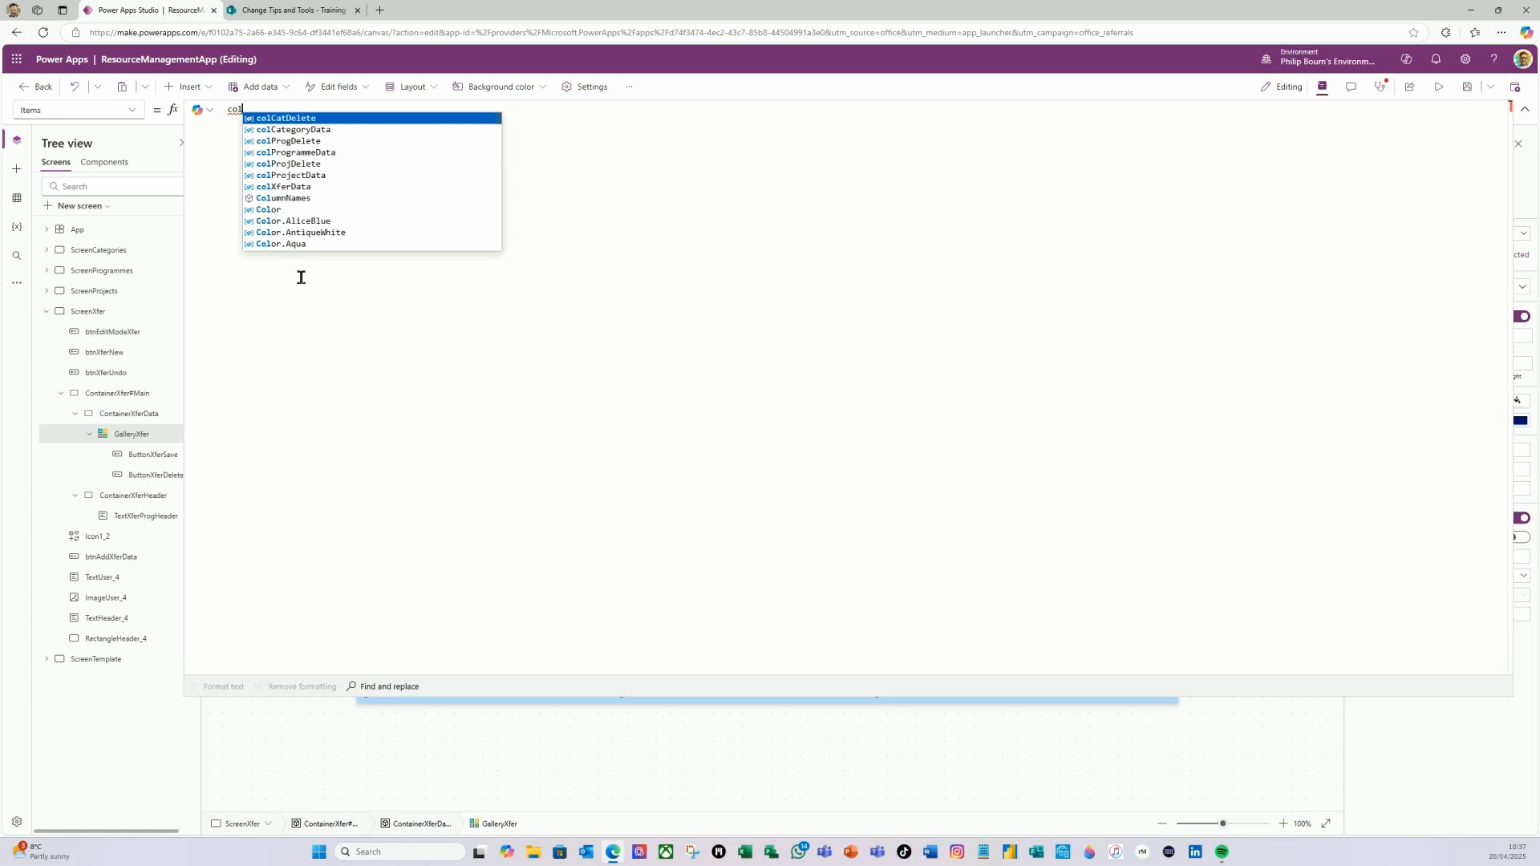
pyautogui.click(293, 186)
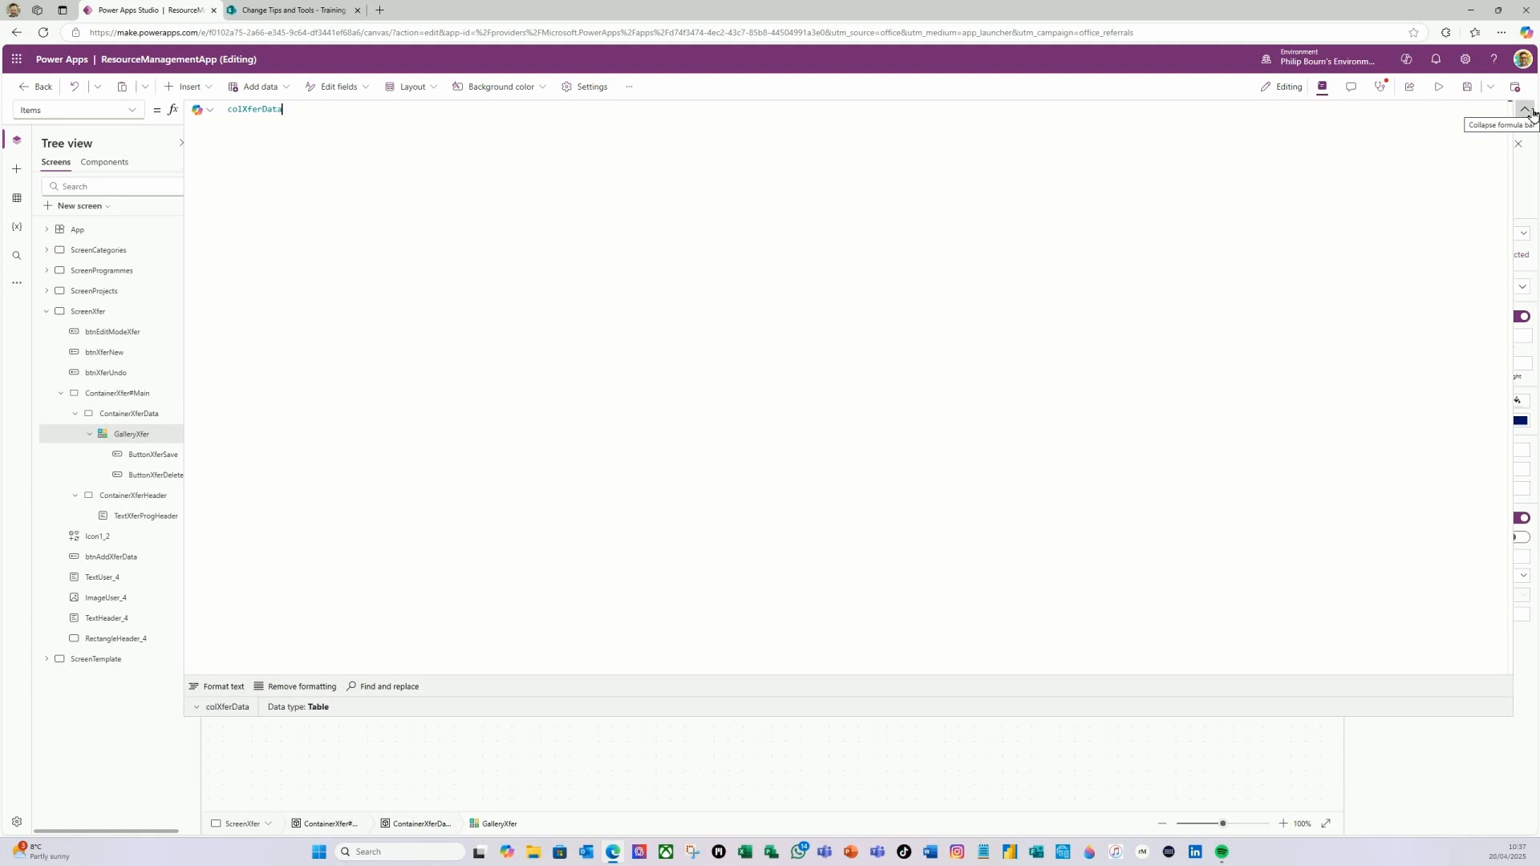
# - In GalleryXfer's DisplayMode formula, replace varProgEdit with varXferEdit as the edit condition
pyautogui.click(136, 111)
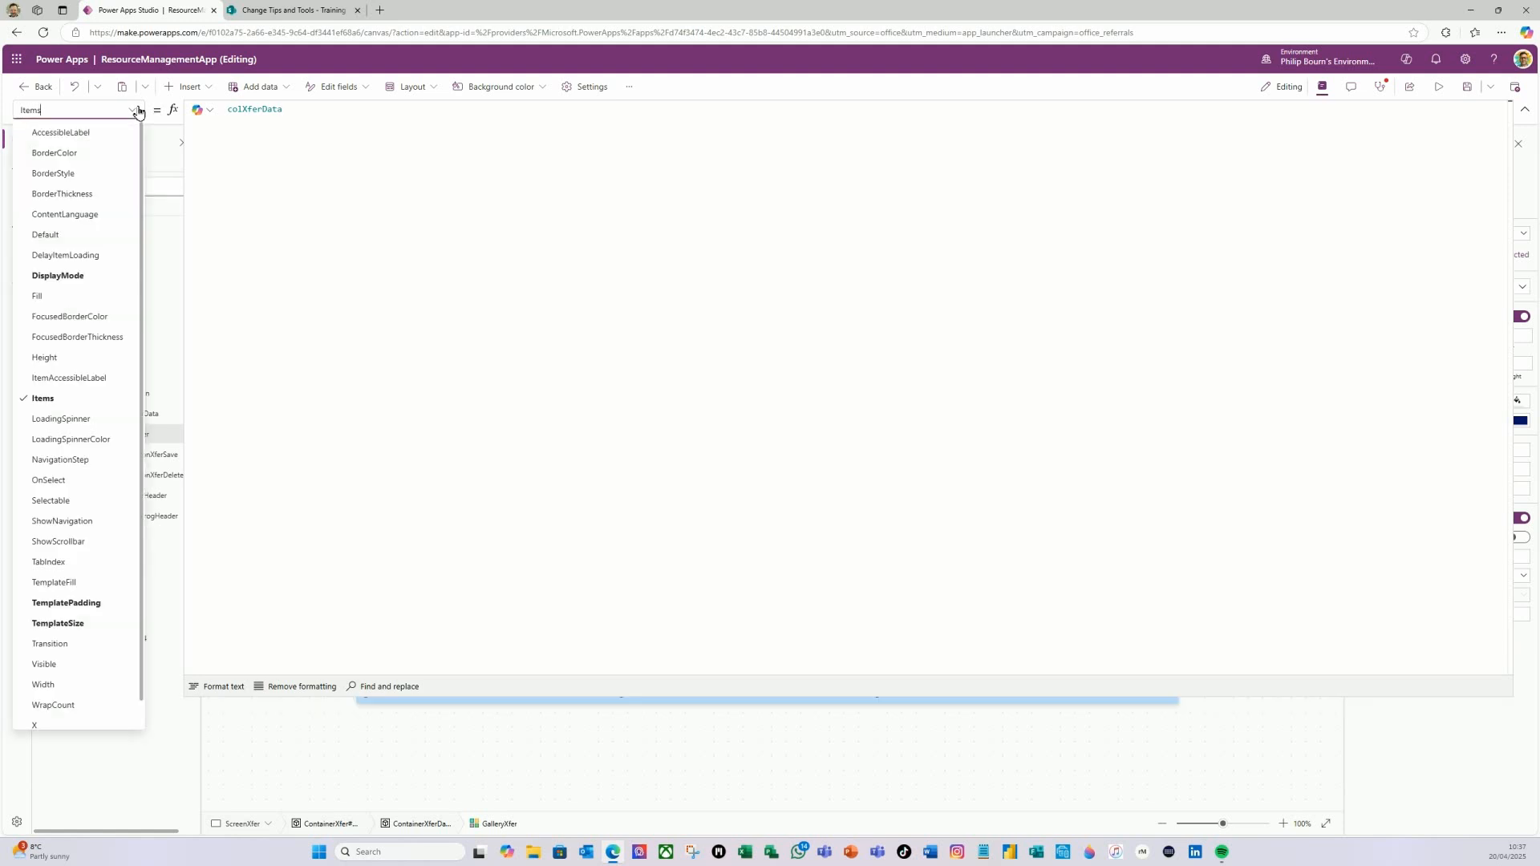
pyautogui.click(83, 277)
pyautogui.click(278, 110)
pyautogui.press('BackSpace')
pyautogui.press('BackSpace')
pyautogui.press('BackSpace')
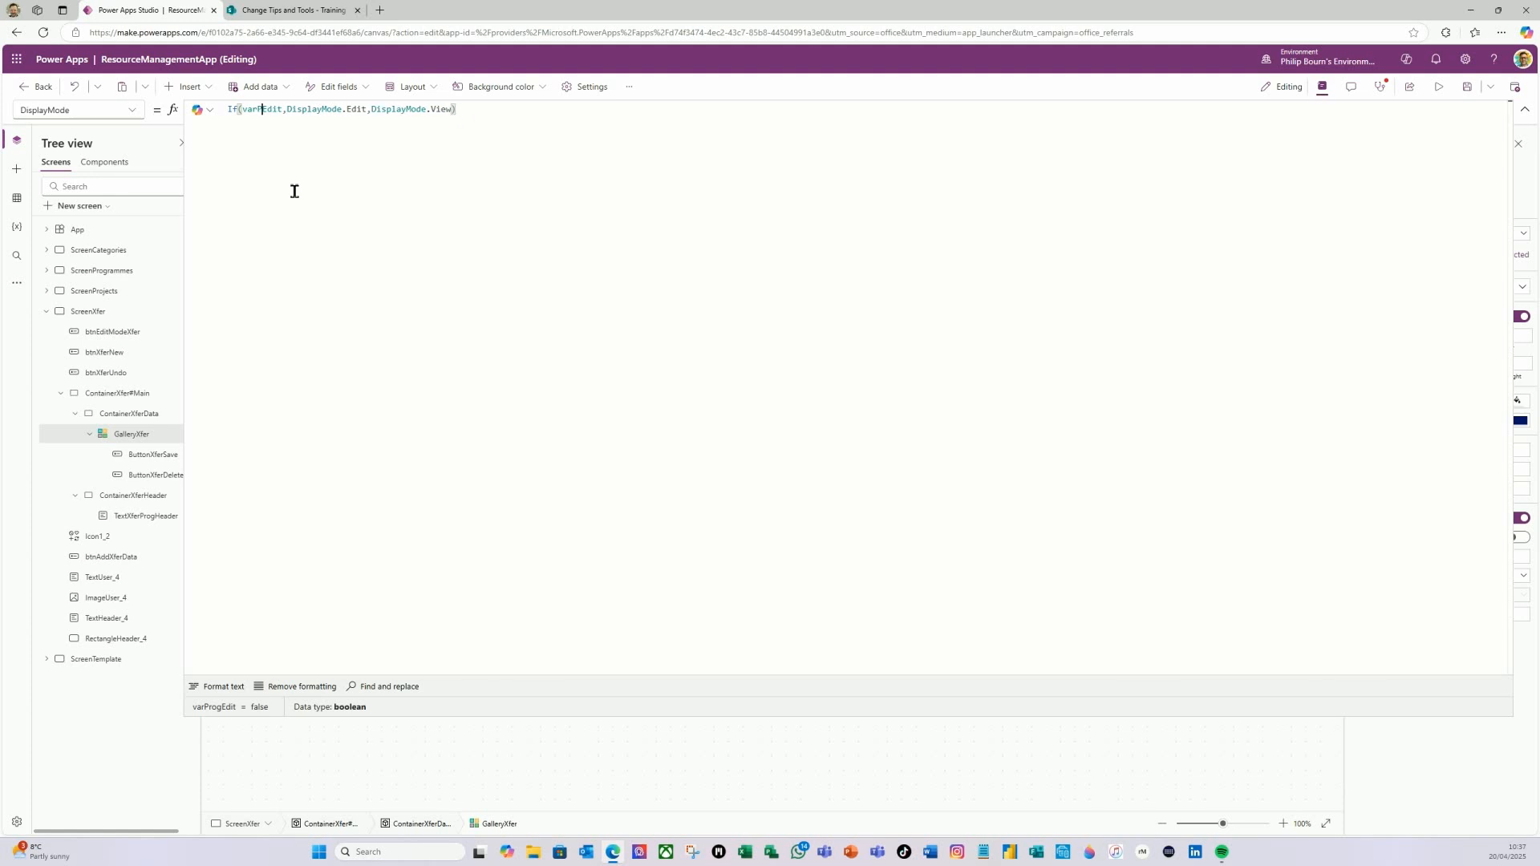
pyautogui.press('BackSpace')
pyautogui.write('Xfer')
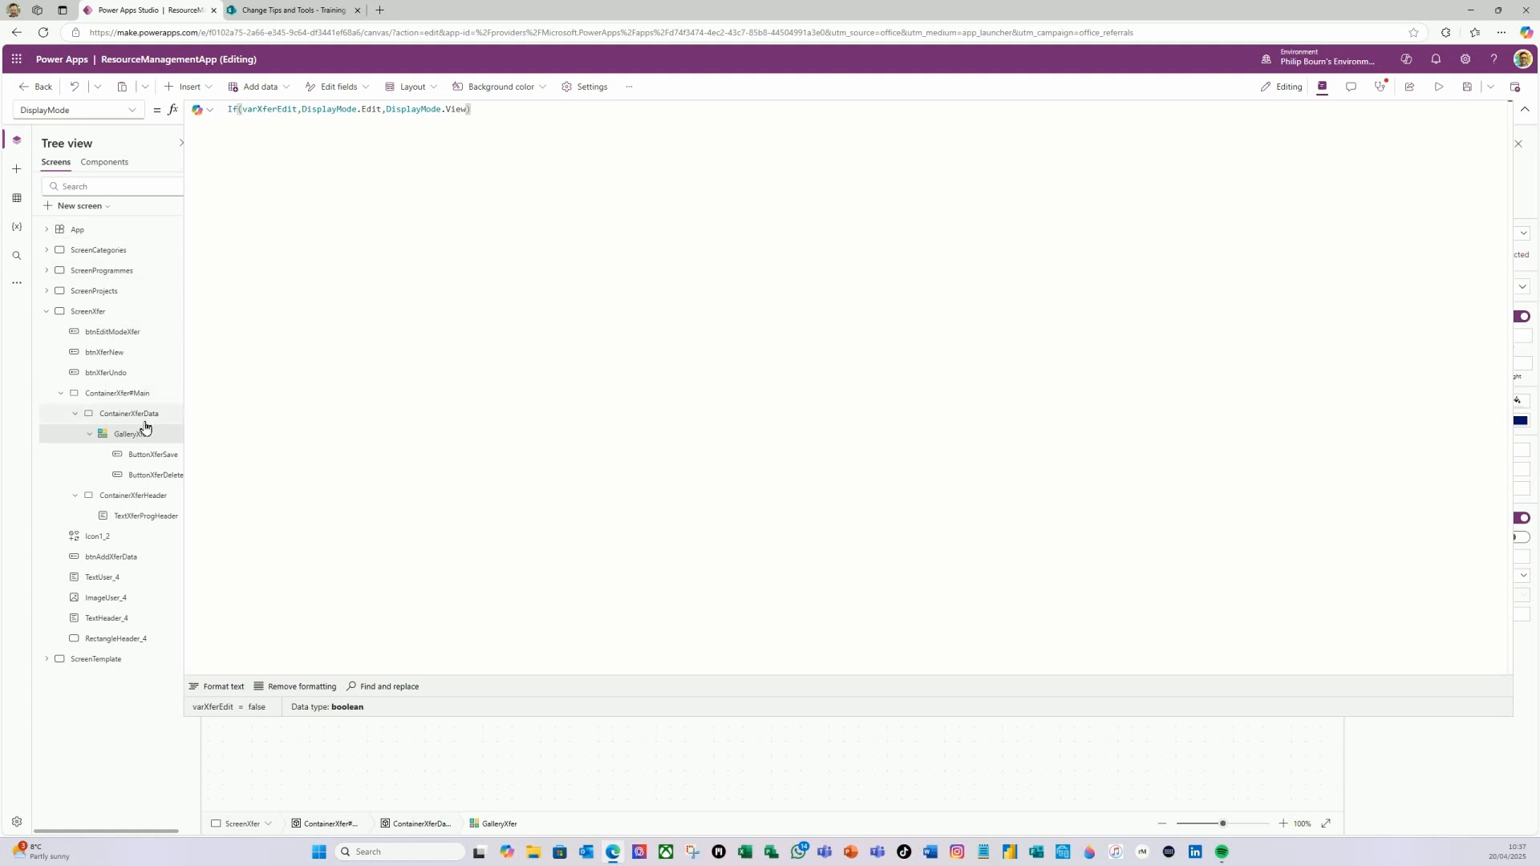
# - Review btnXferNew's OnSelect formula and collapse the formula editor to return to the ScreenXfer canvas
pyautogui.click(111, 353)
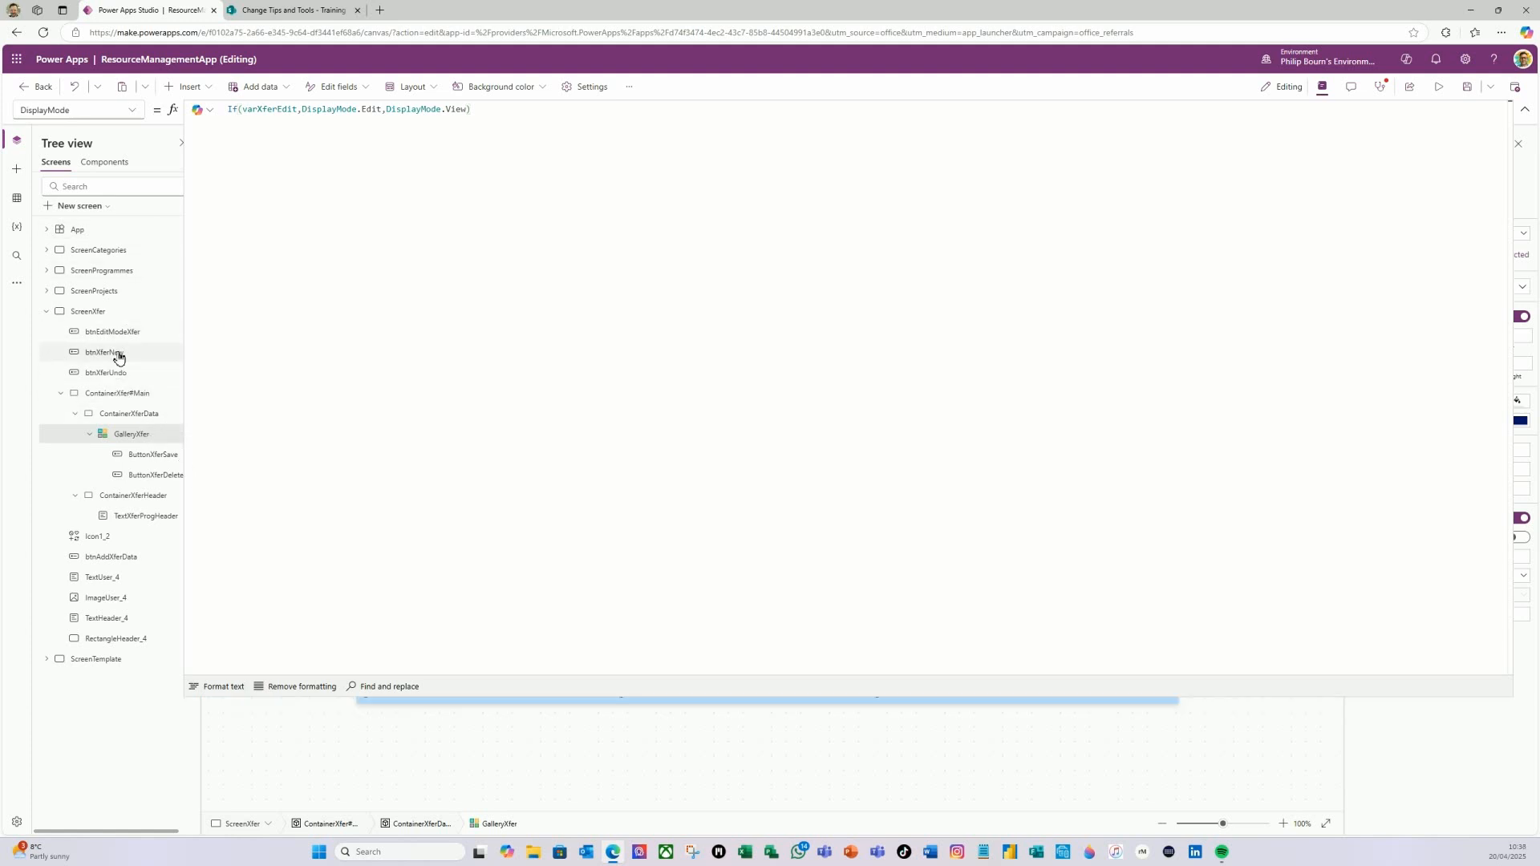
pyautogui.click(132, 110)
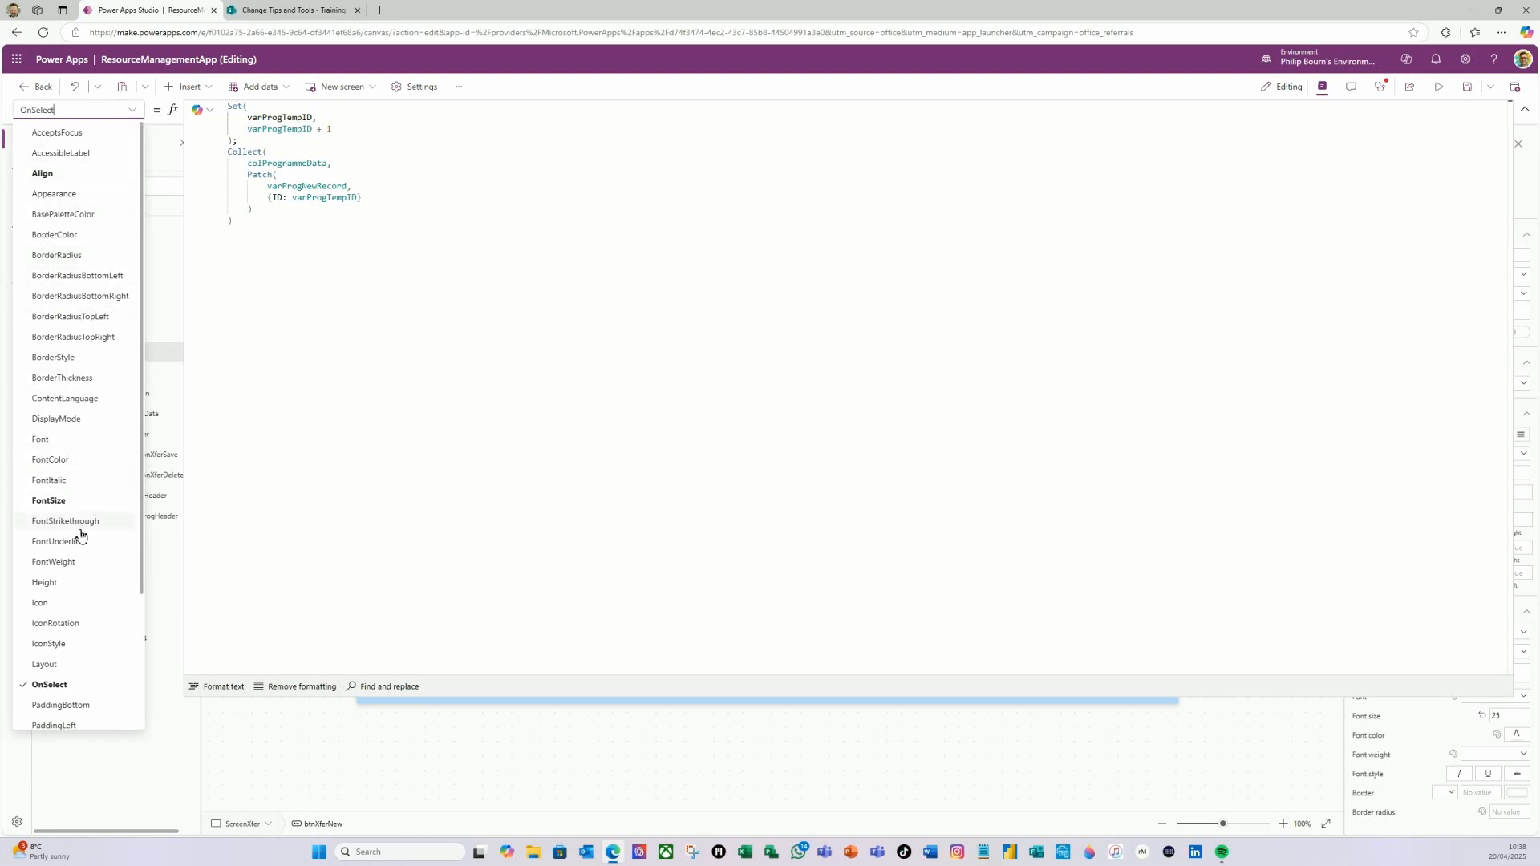
pyautogui.click(150, 150)
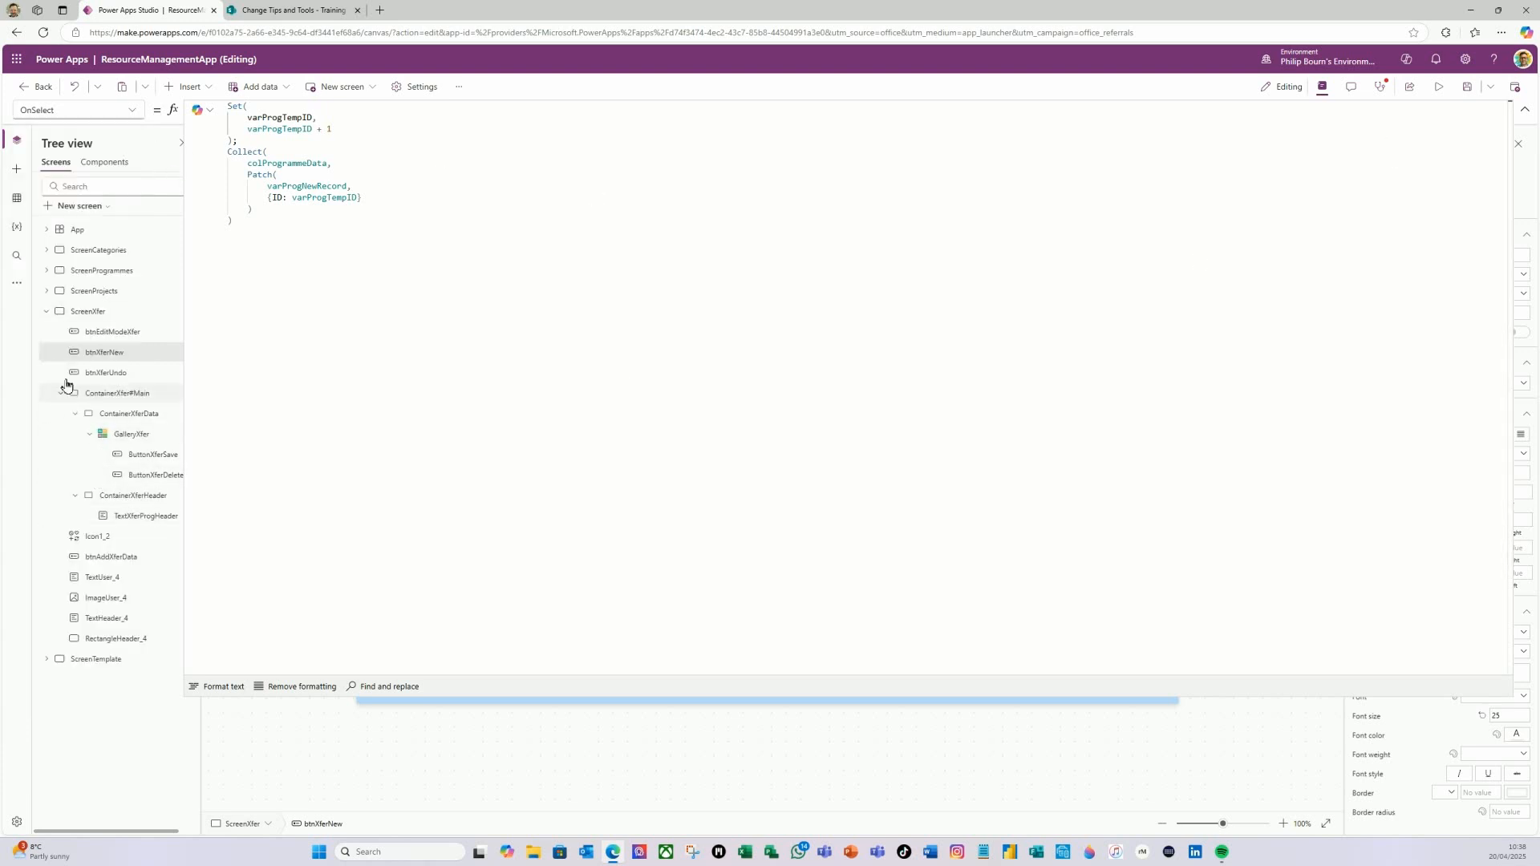
pyautogui.click(88, 315)
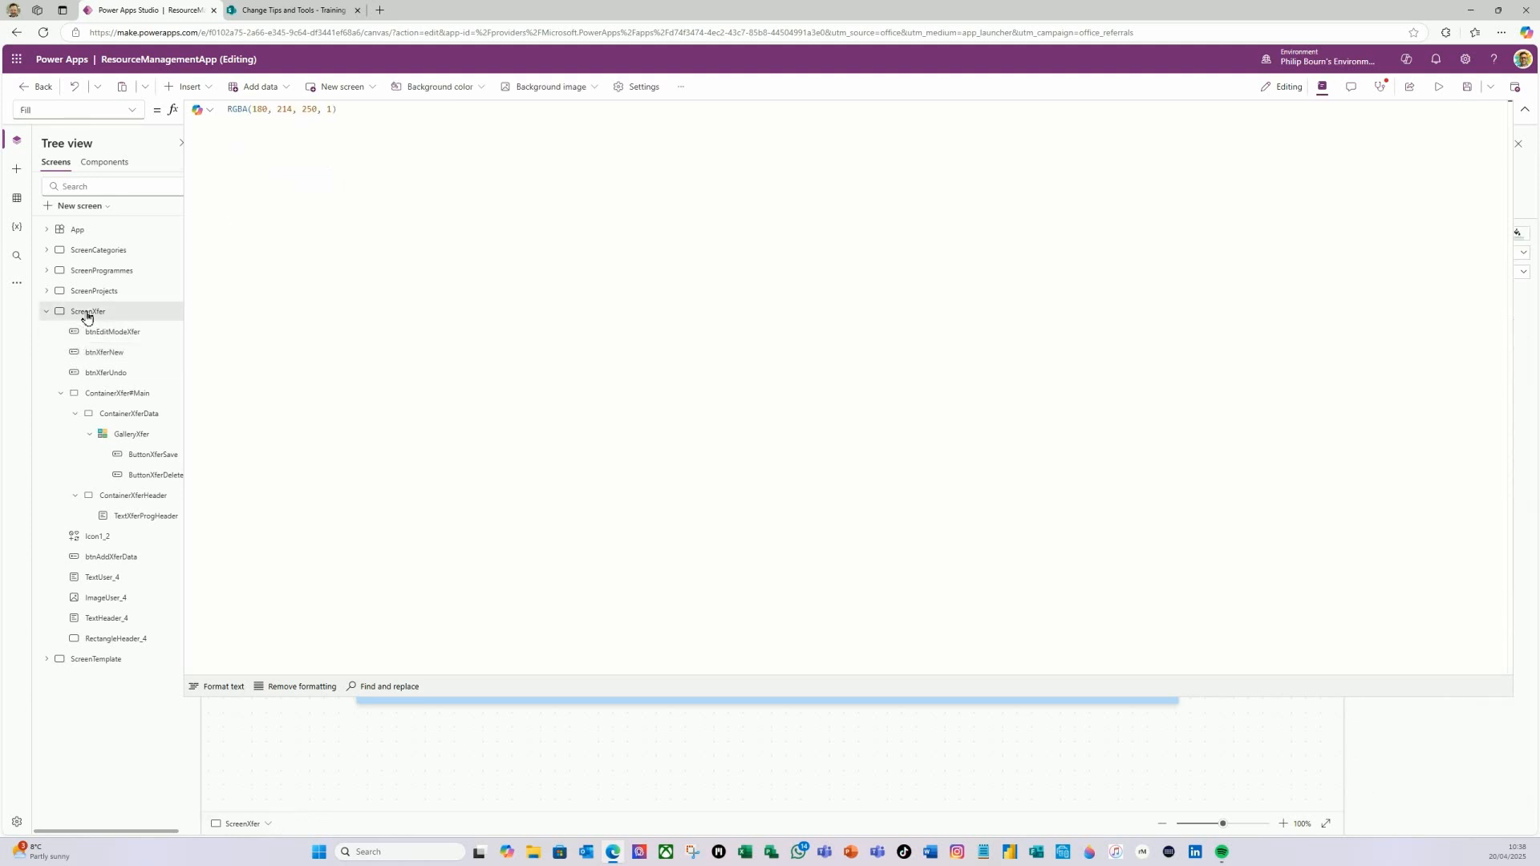
pyautogui.click(1524, 109)
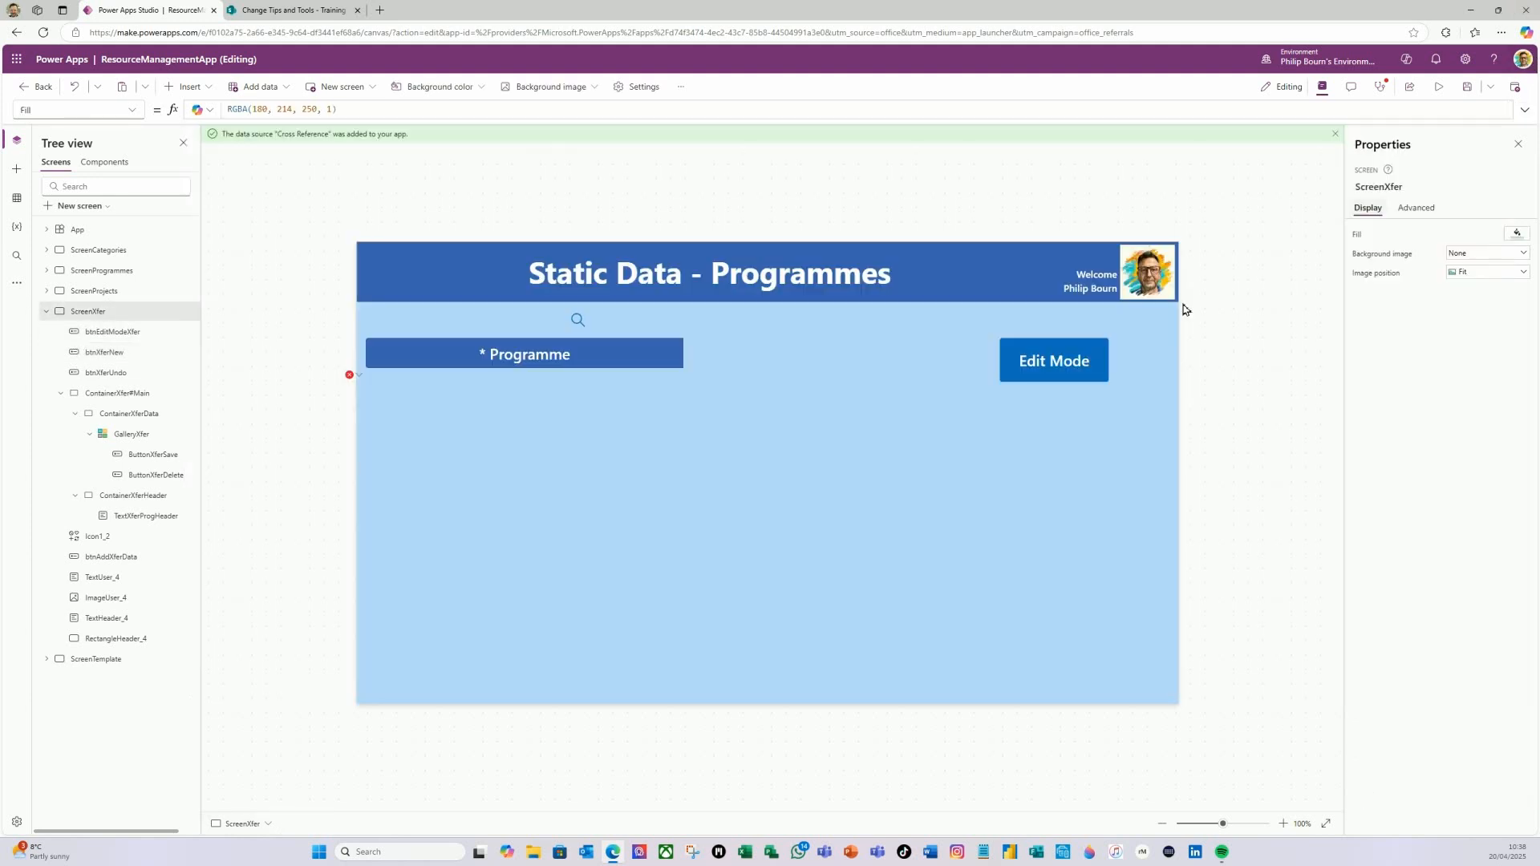
pyautogui.click(443, 391)
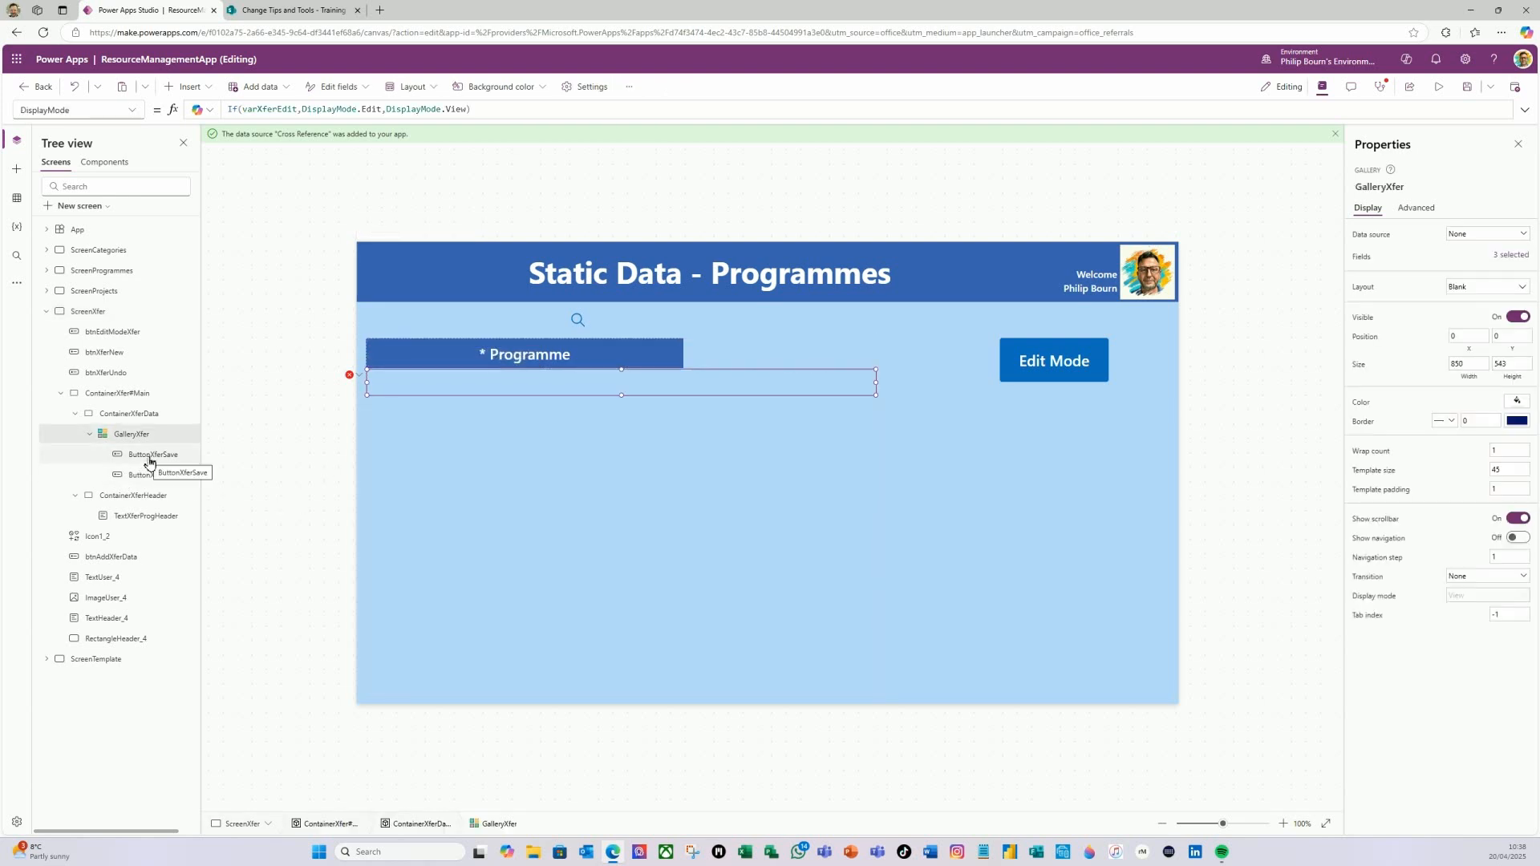
# - Widen ContainerXfer#Main to about 1036, ending just before the Edit Mode button, and rename it ContainerXferMain
pyautogui.click(126, 395)
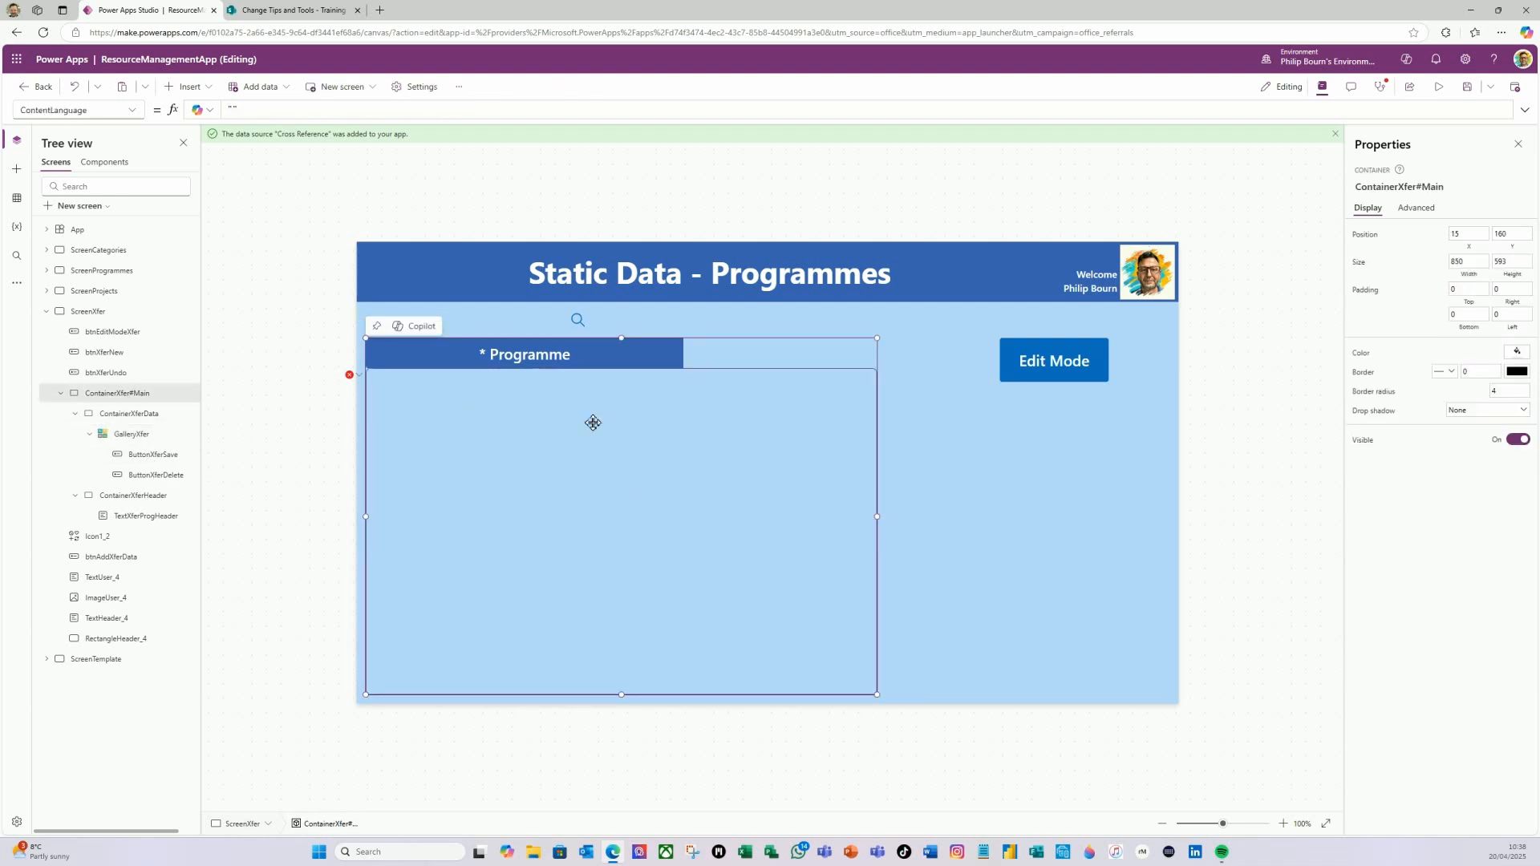
pyautogui.moveTo(878, 516); pyautogui.dragTo(992, 518)
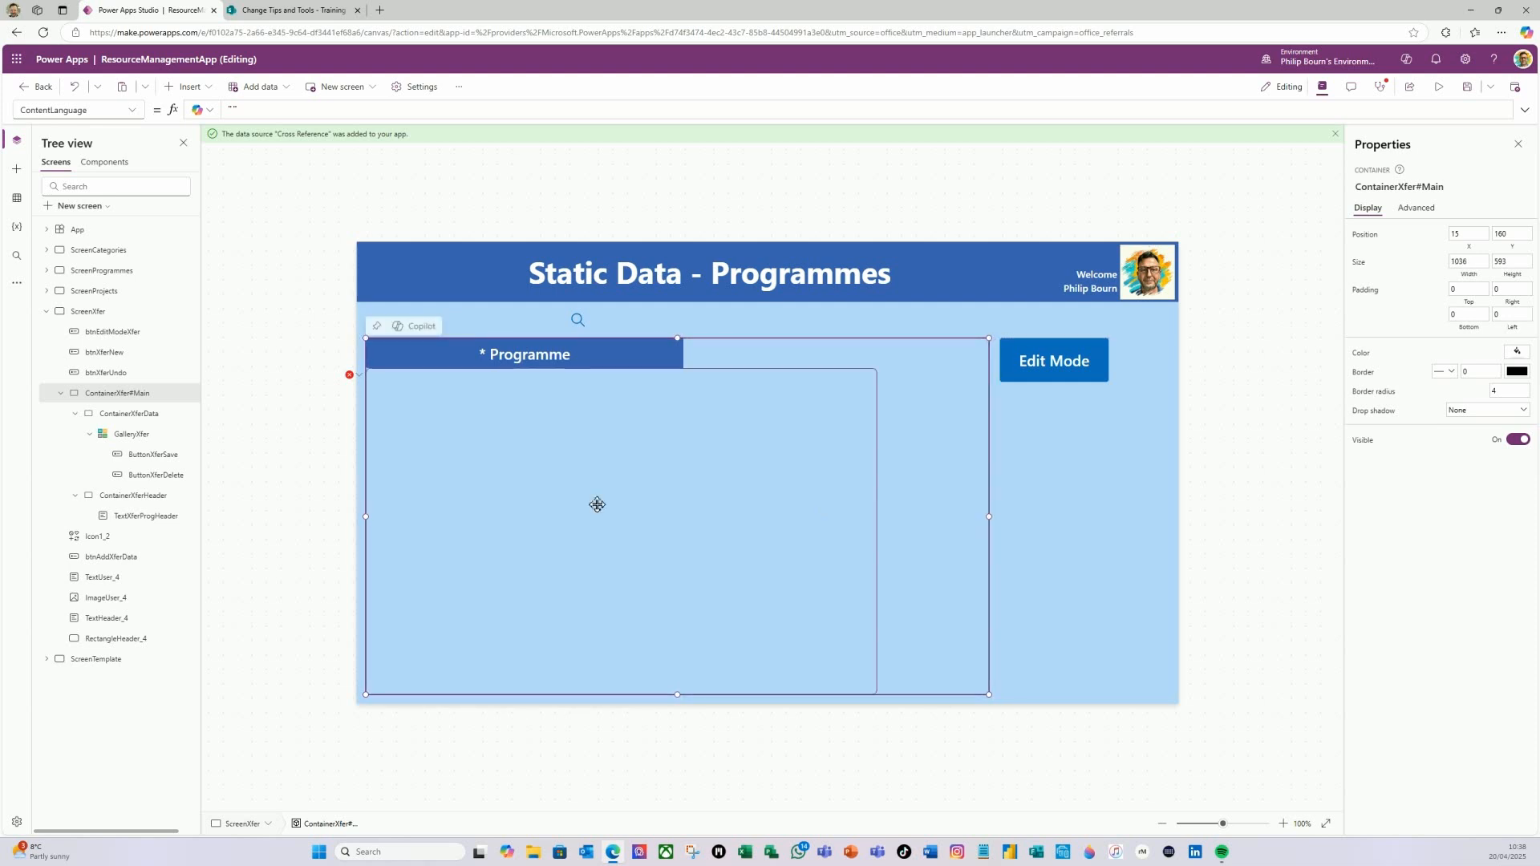
pyautogui.doubleClick(139, 395)
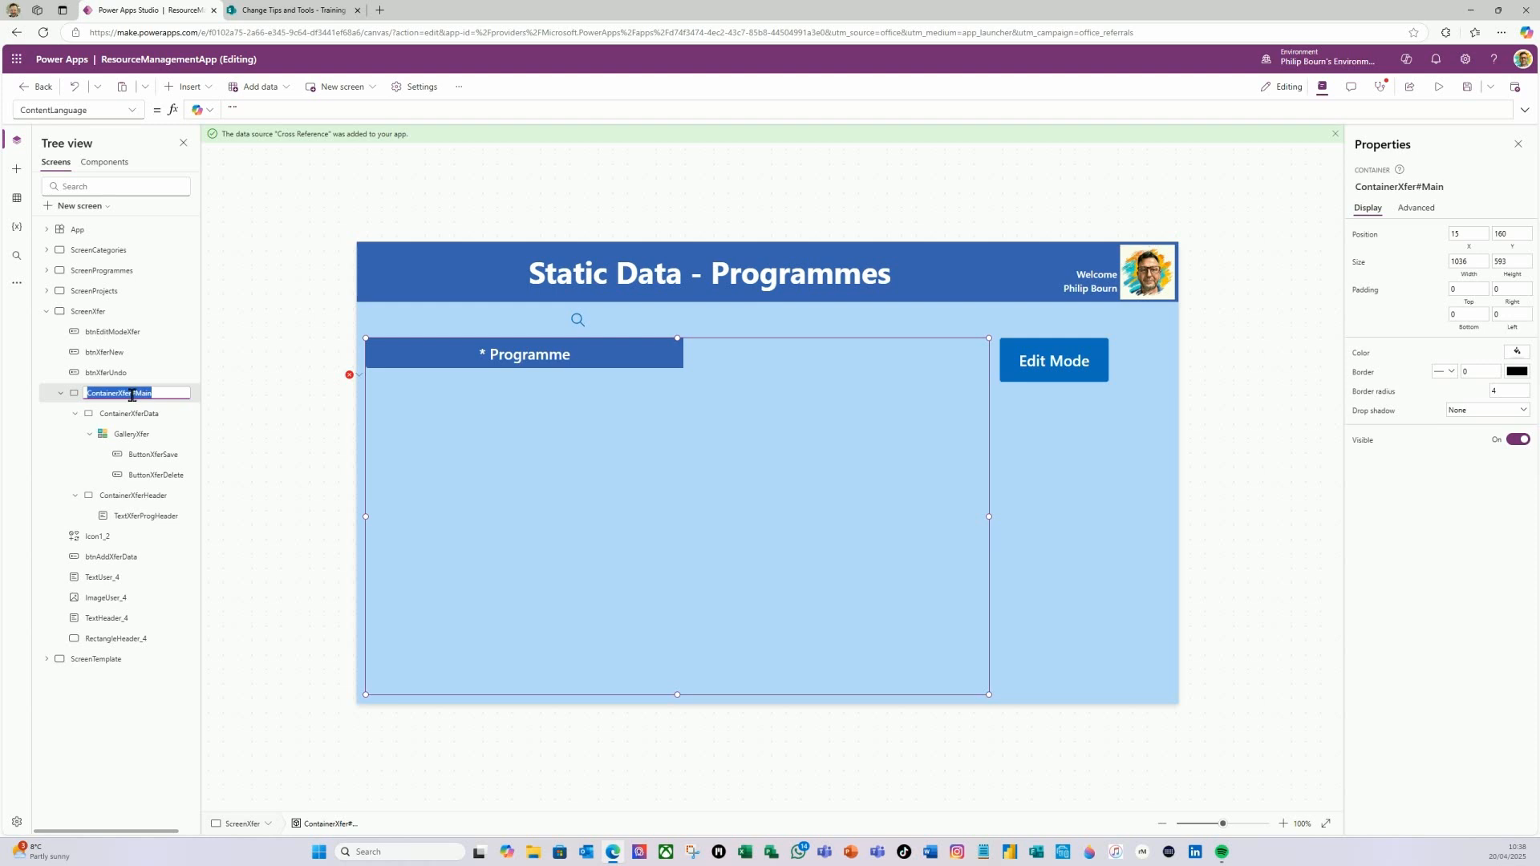
pyautogui.click(137, 395)
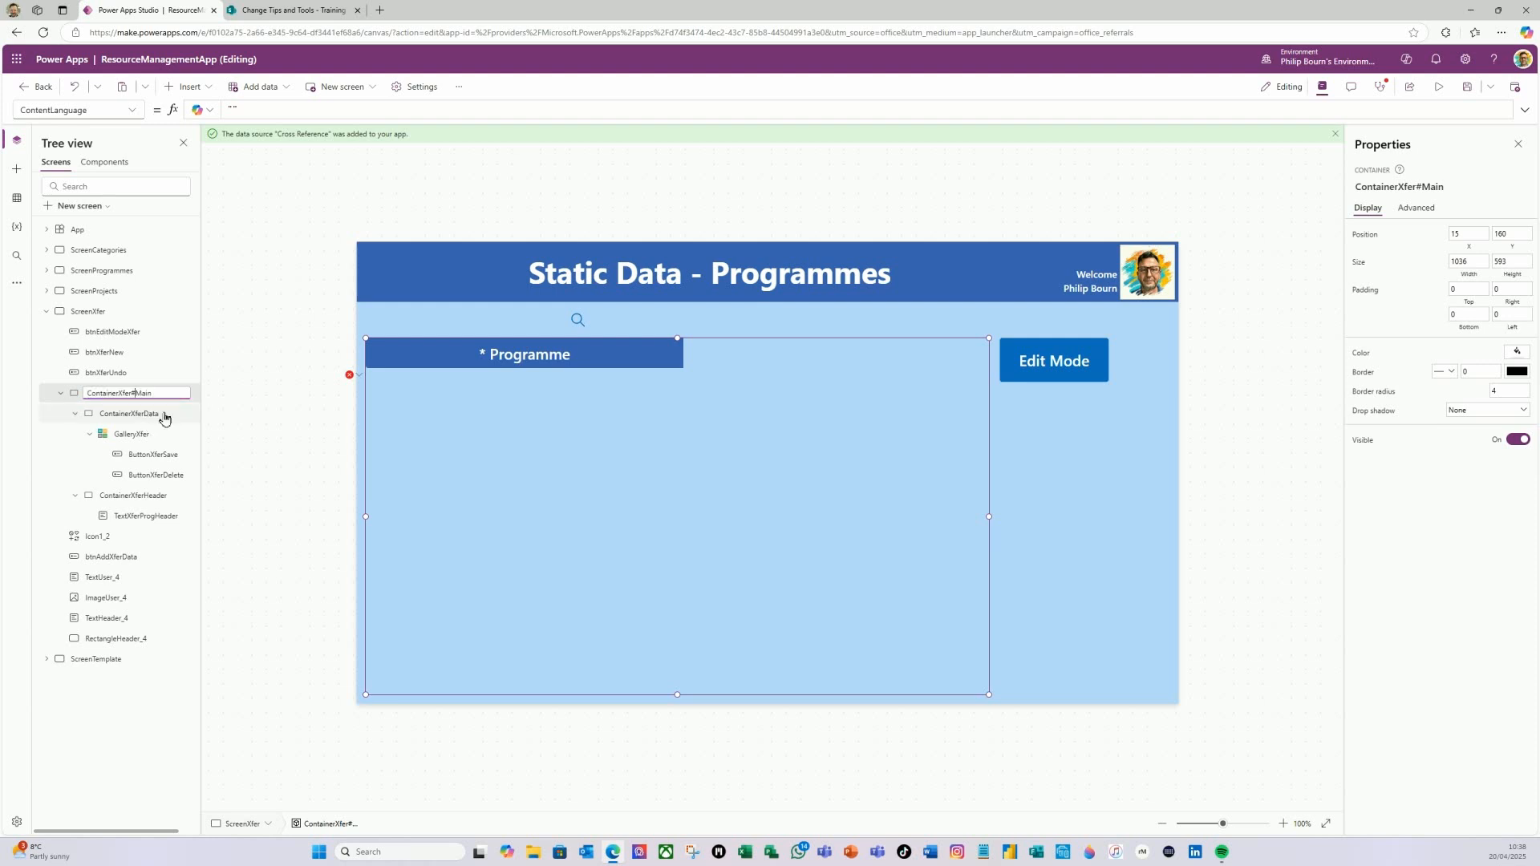
pyautogui.press('BackSpace')
pyautogui.press('Escape')
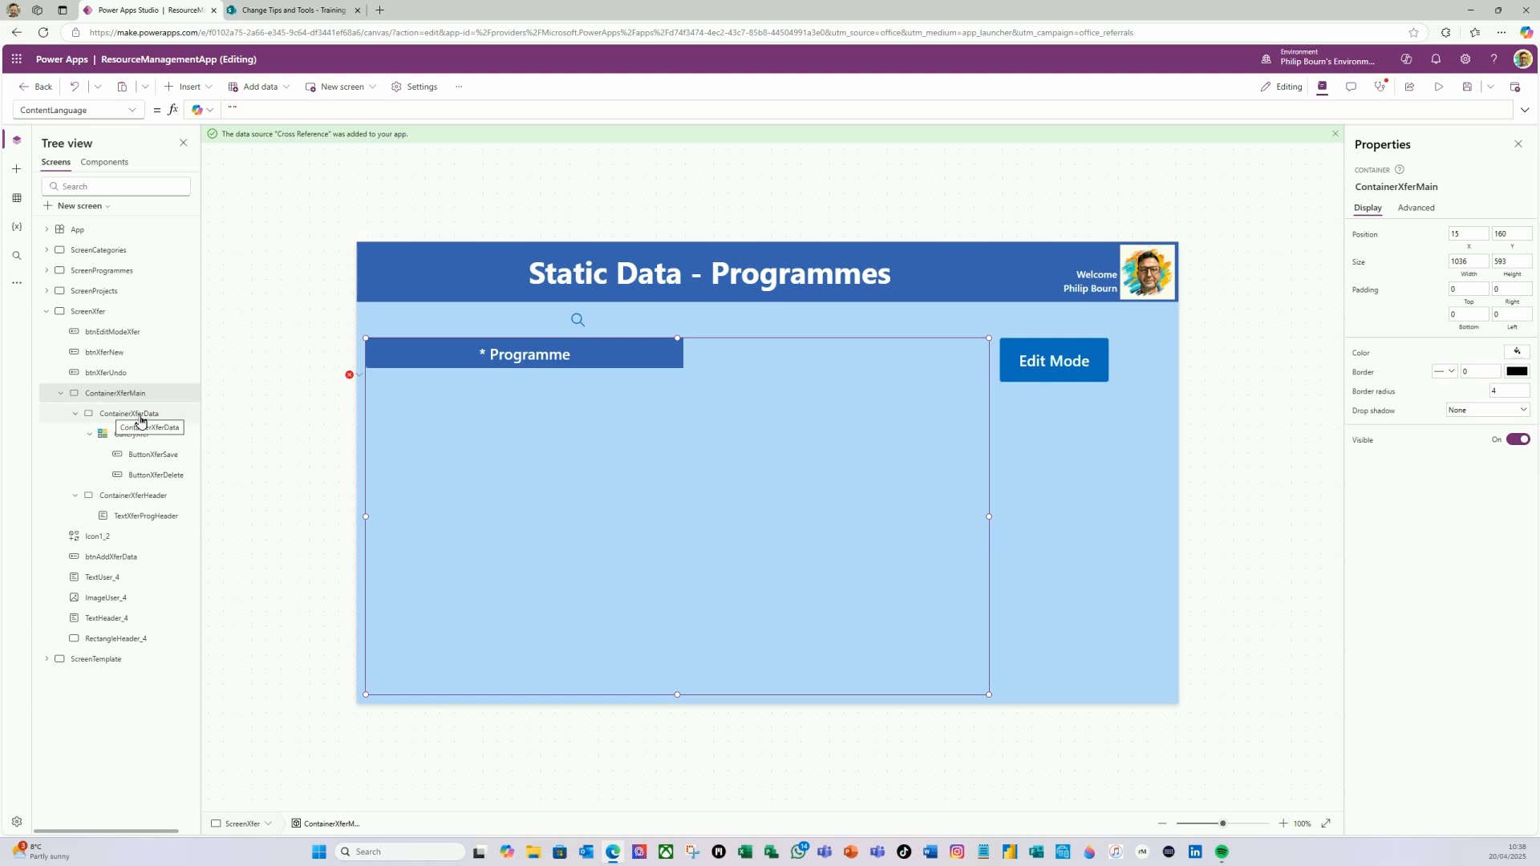
# - Widen ContainerXferData and GalleryXfer to 1036 so both fill the main container's full width
pyautogui.click(141, 416)
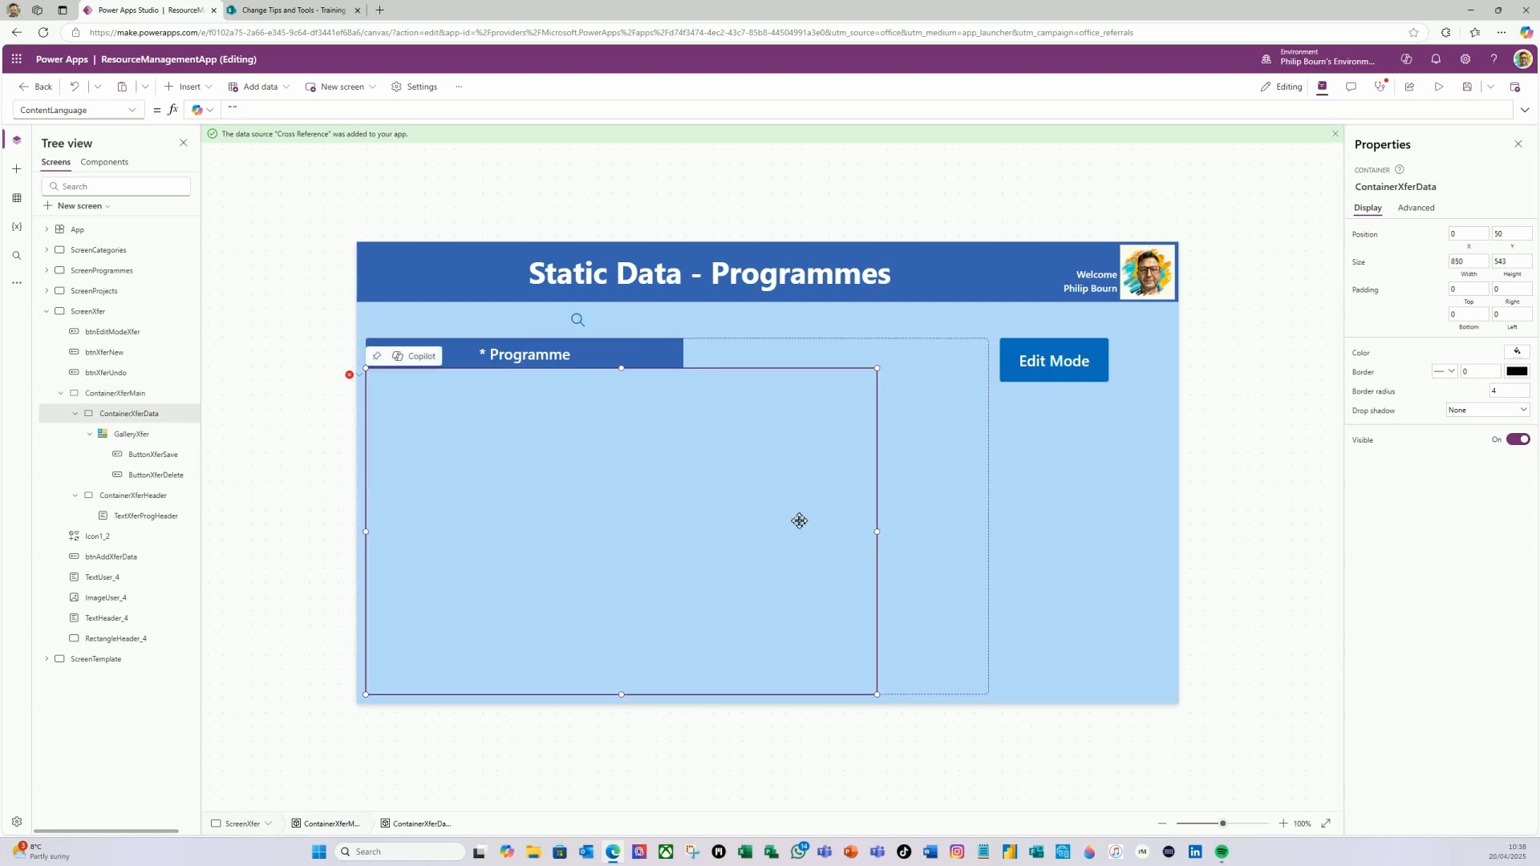
pyautogui.moveTo(876, 531); pyautogui.dragTo(1021, 533)
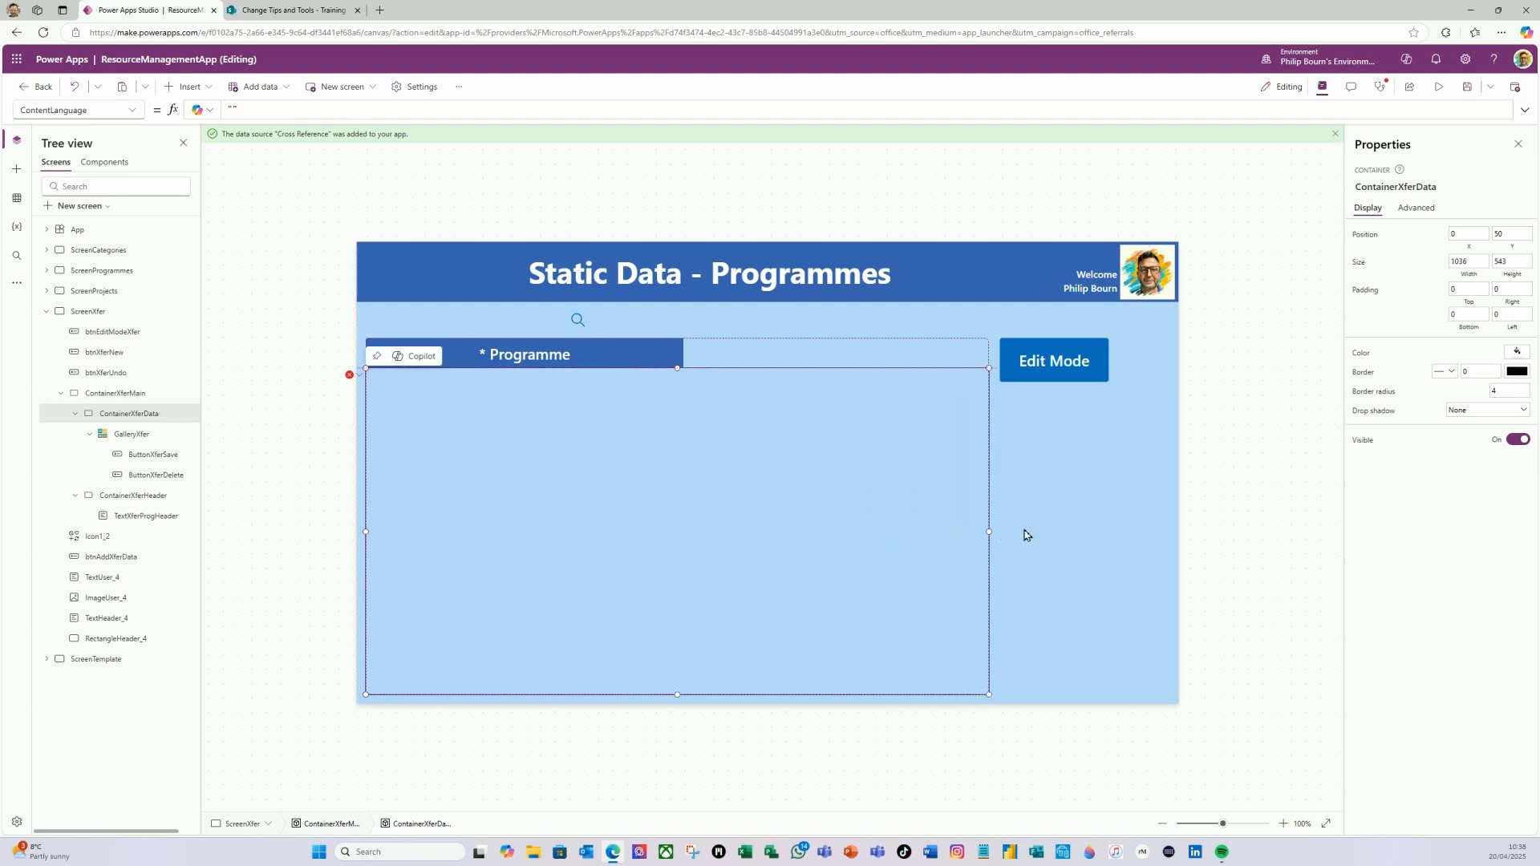
pyautogui.click(135, 434)
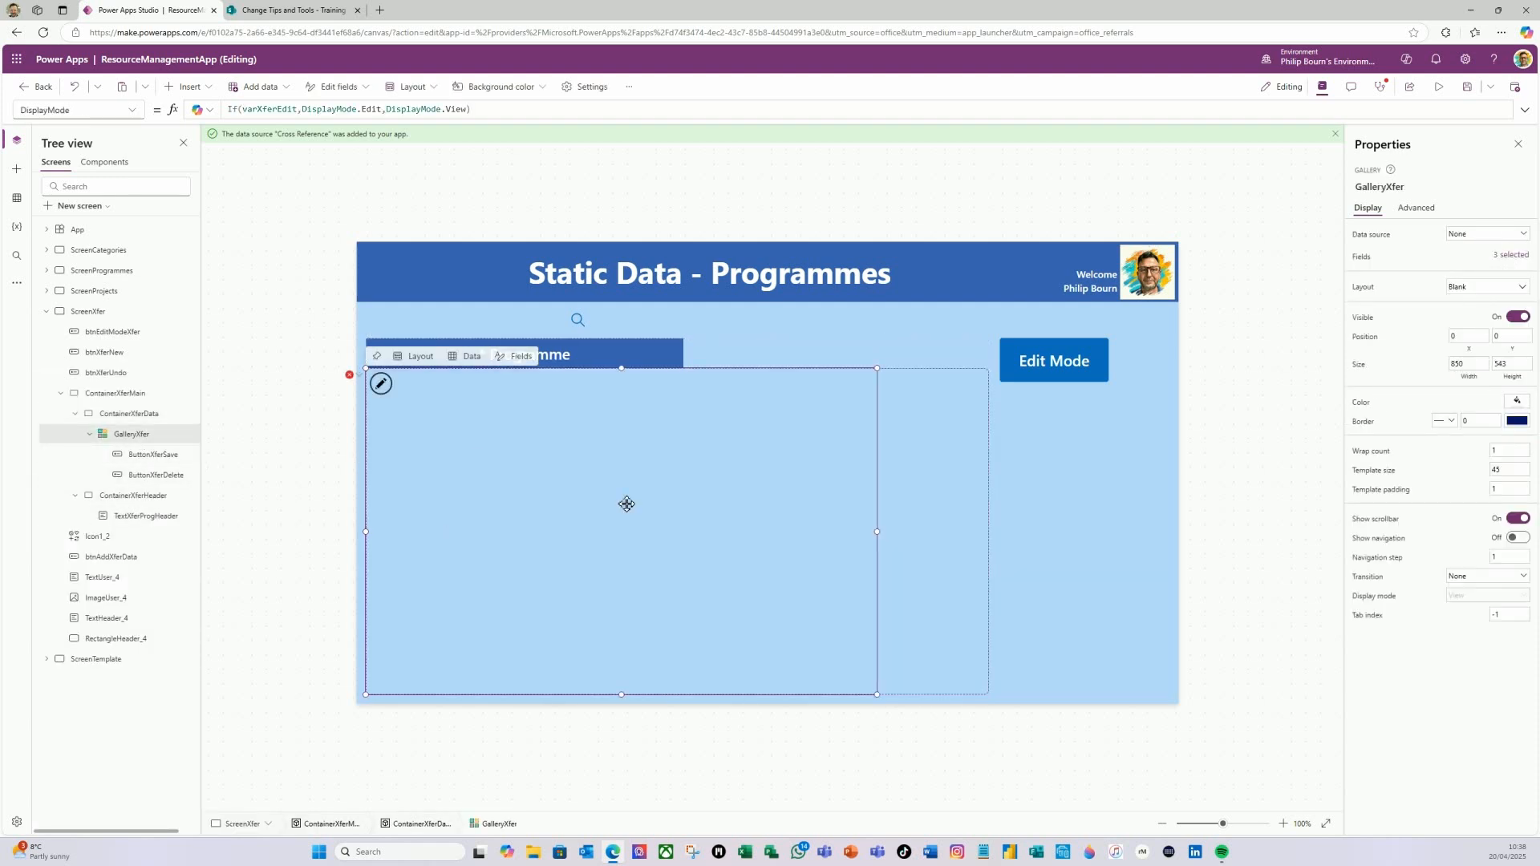
pyautogui.moveTo(877, 531); pyautogui.dragTo(1053, 543)
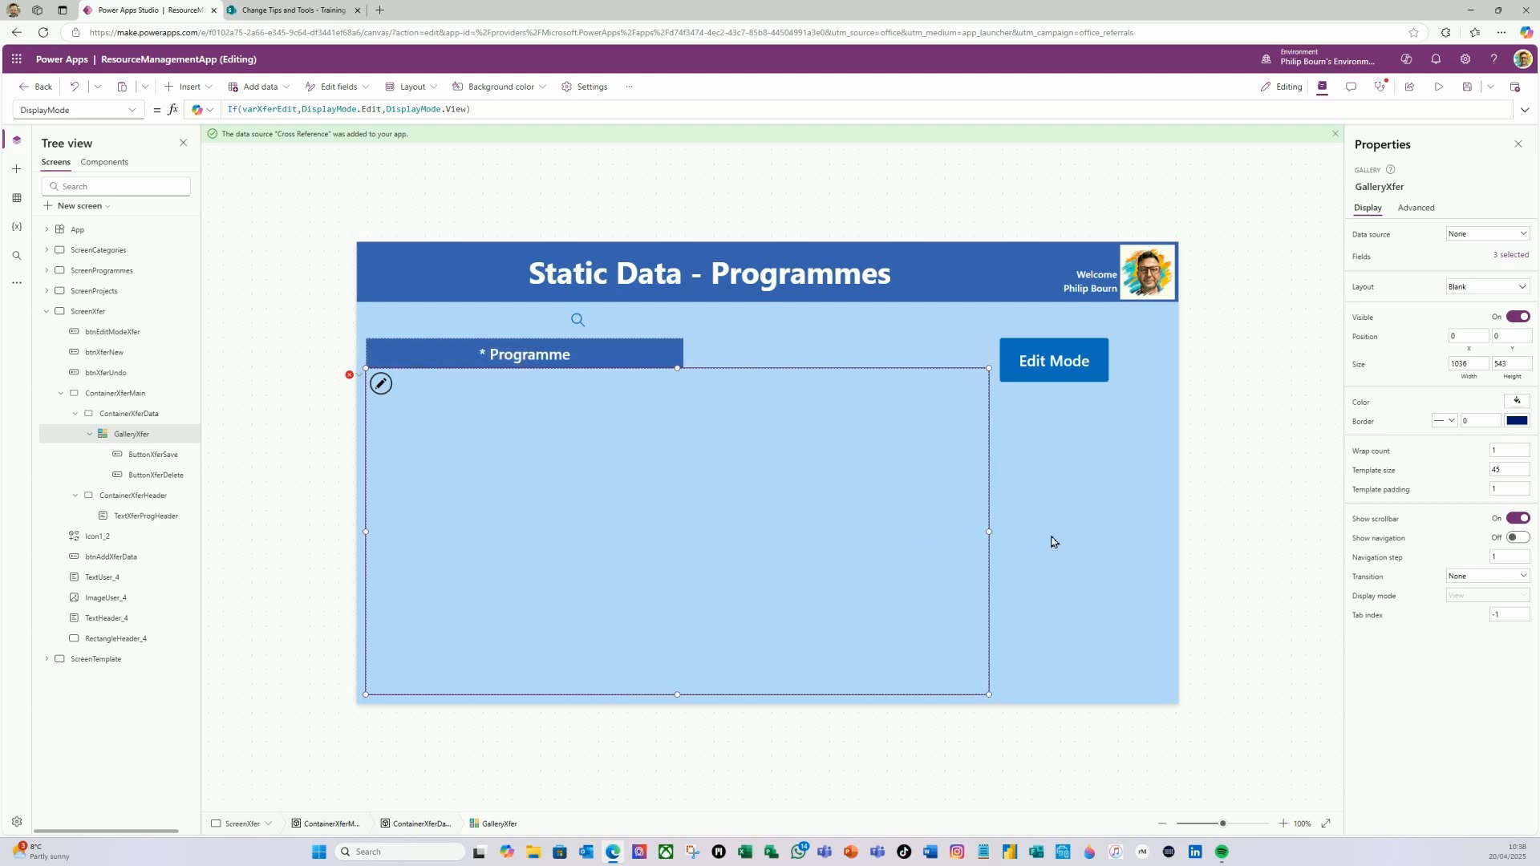
# - Narrow the Programme column header to a width of about 287
pyautogui.click(619, 355)
pyautogui.moveTo(685, 353); pyautogui.dragTo(538, 354)
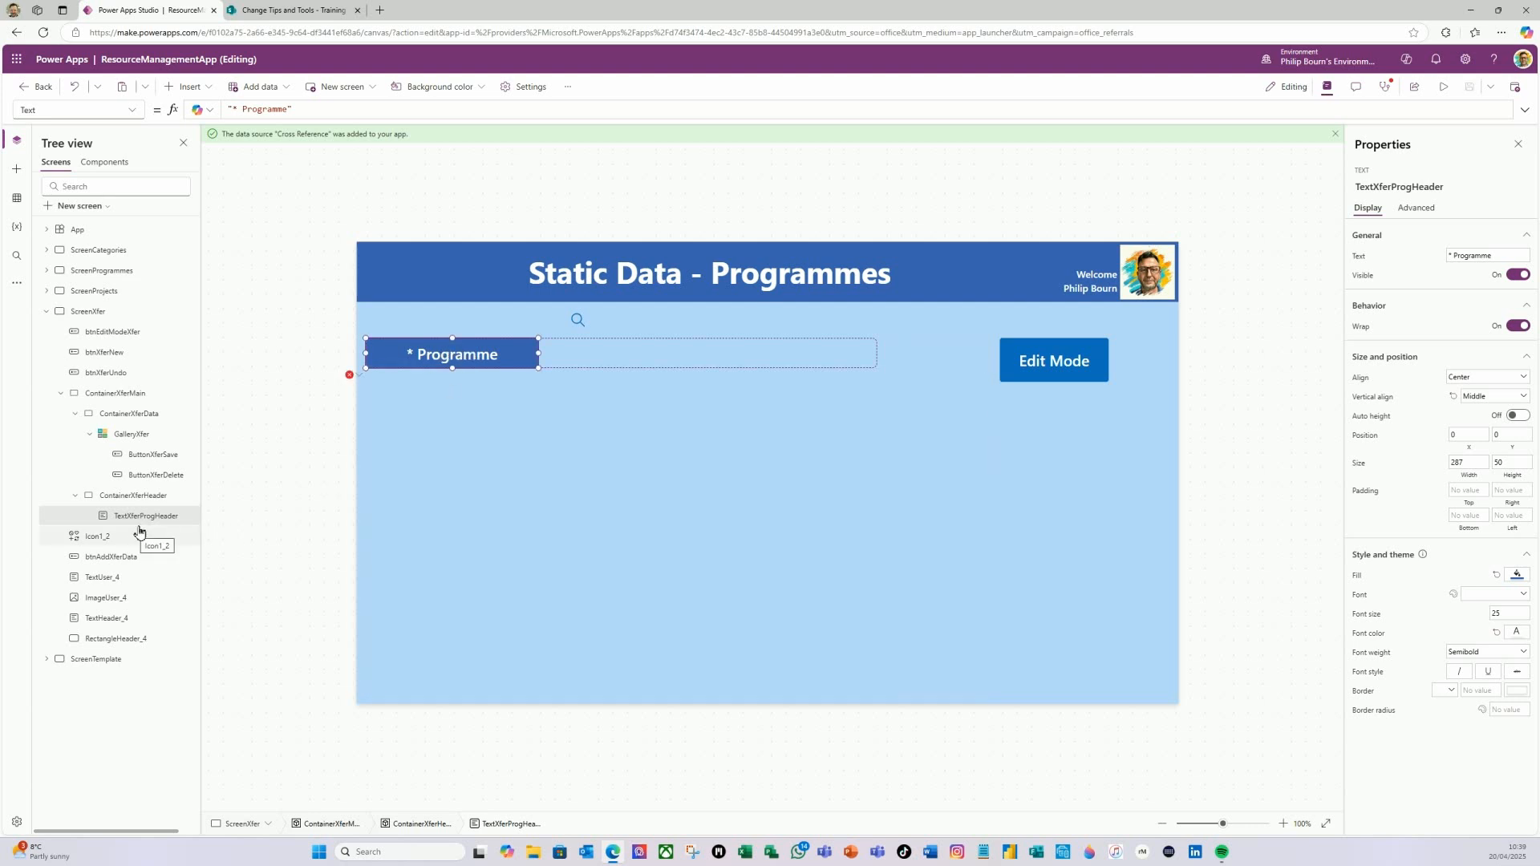
# - Move ButtonXferSave along GalleryXfer's row to an X position of about 880, bringing ButtonXferDelete beside it
pyautogui.click(150, 454)
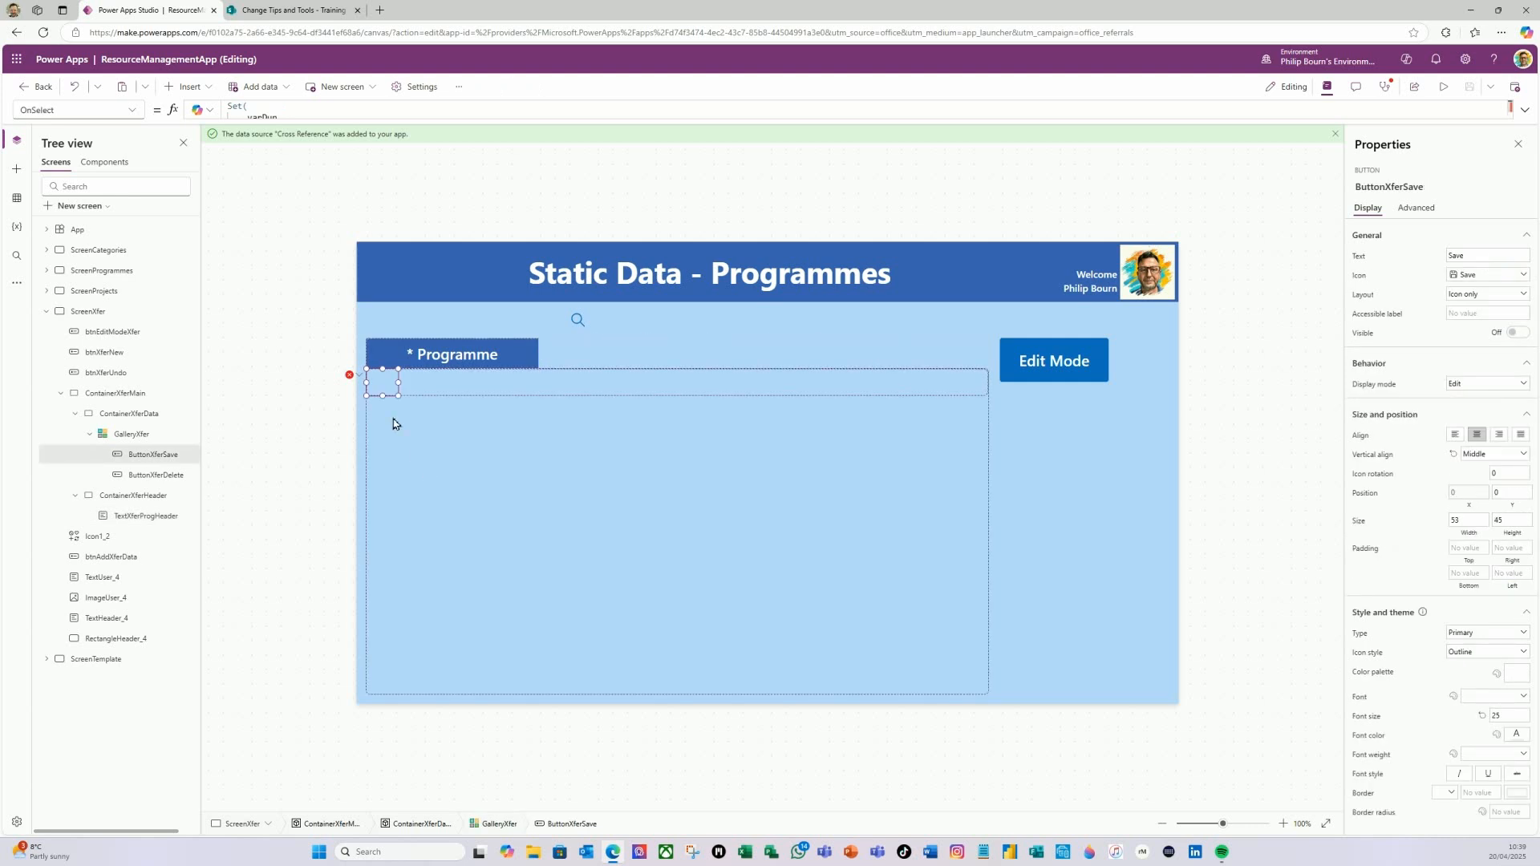
pyautogui.click(385, 385)
pyautogui.moveTo(385, 386); pyautogui.dragTo(928, 381)
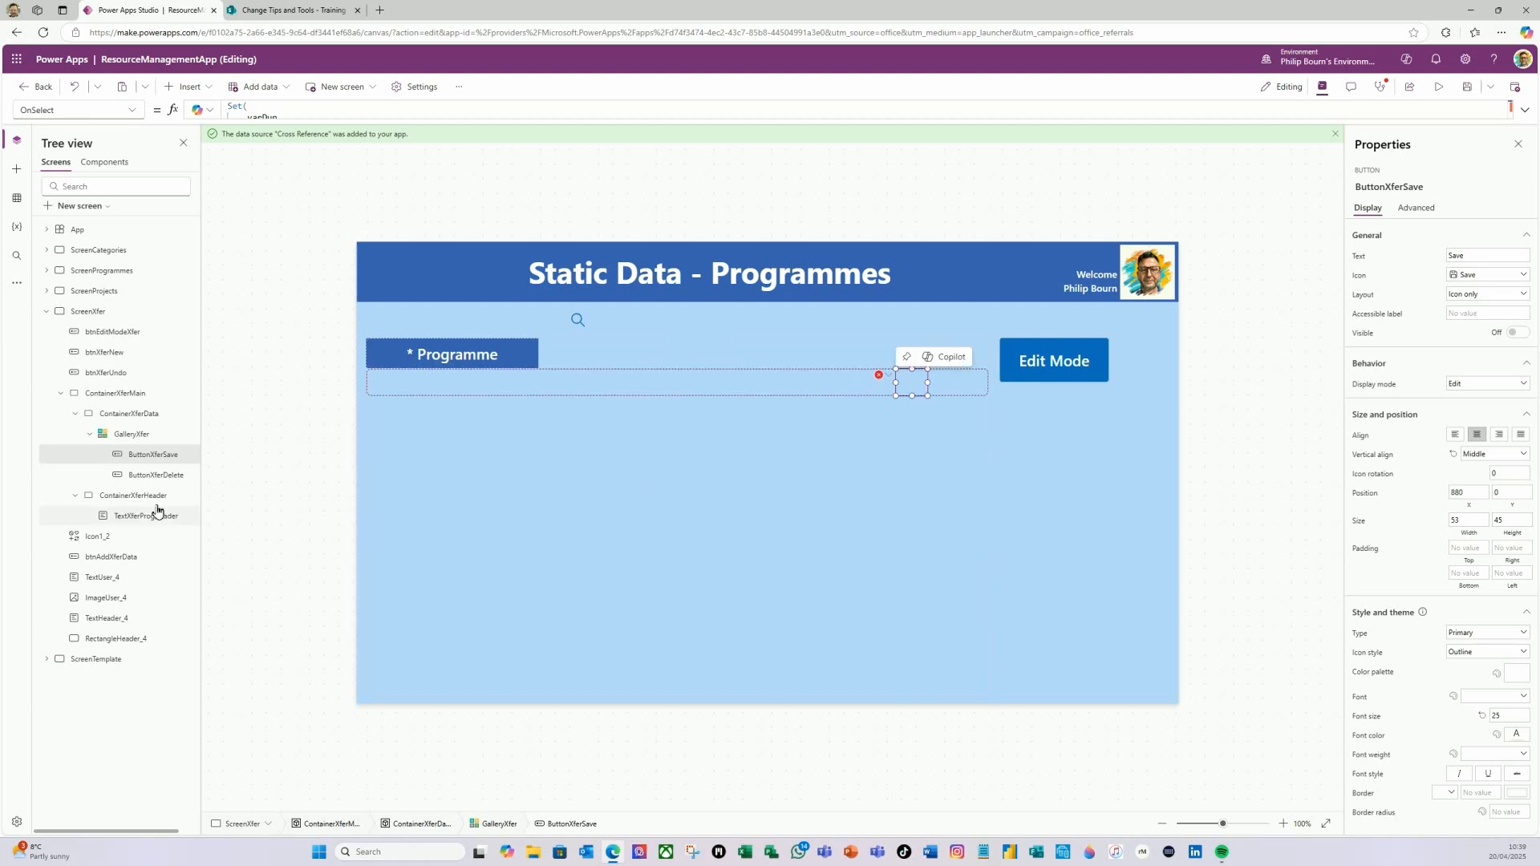
pyautogui.click(173, 480)
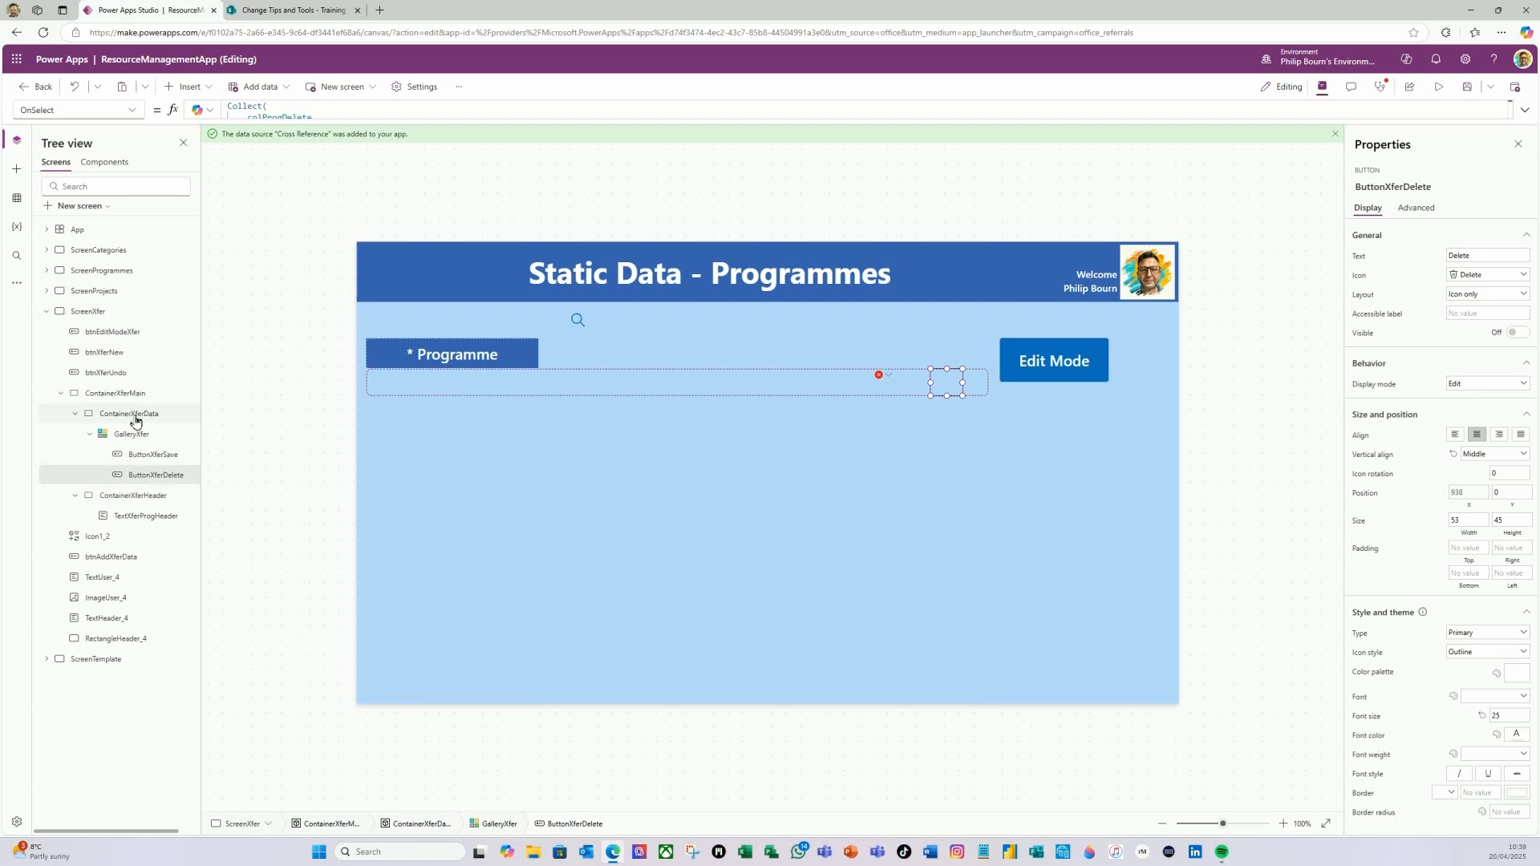
# - Duplicate TextXferProgHeader twice within ContainerXferHeader and move the last copy toward the right end of the header row
pyautogui.click(124, 440)
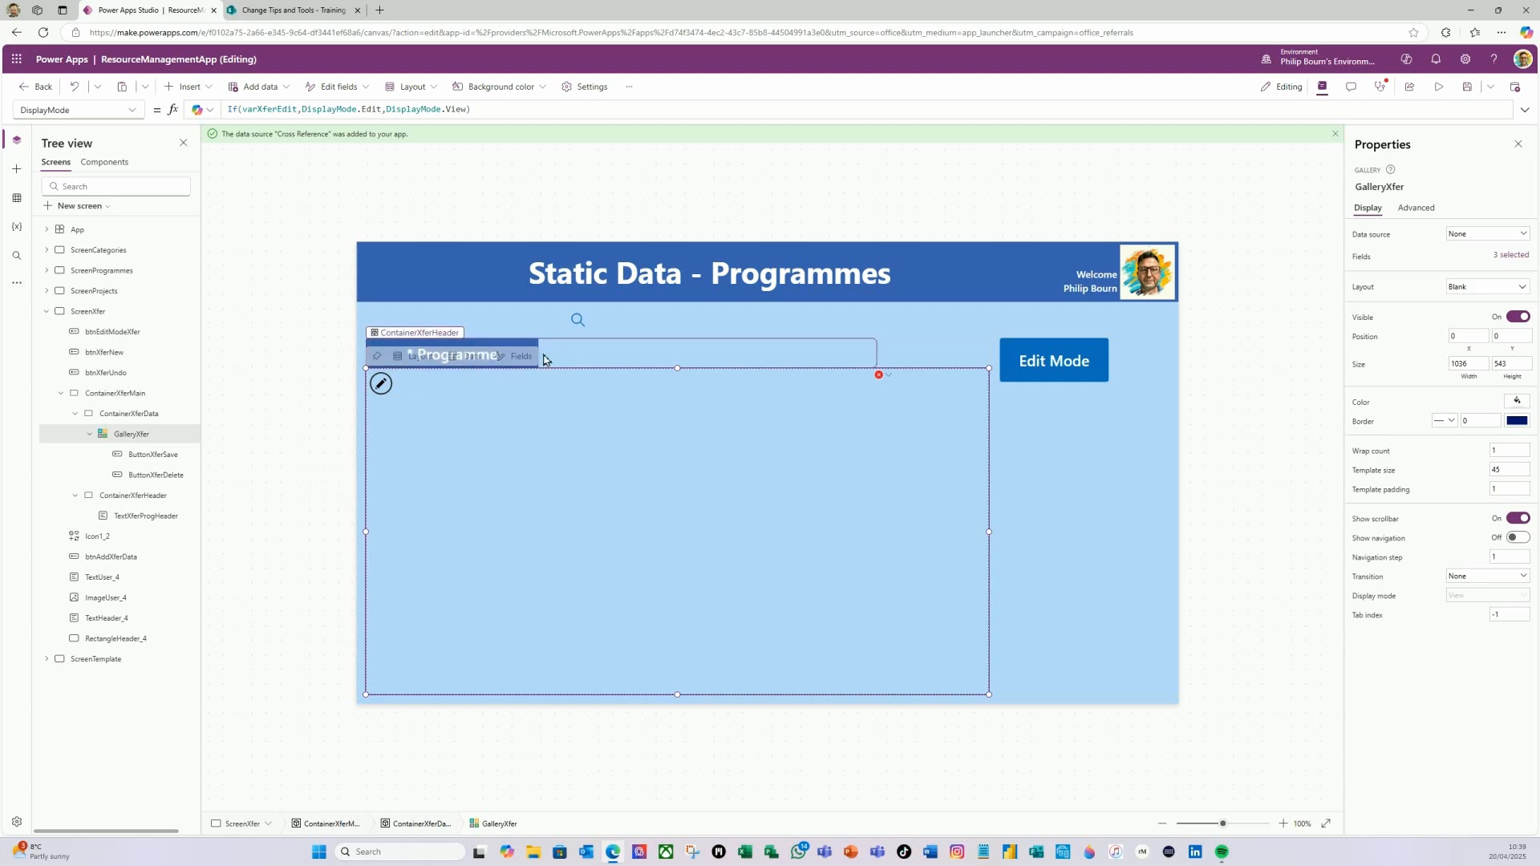
pyautogui.click(501, 354)
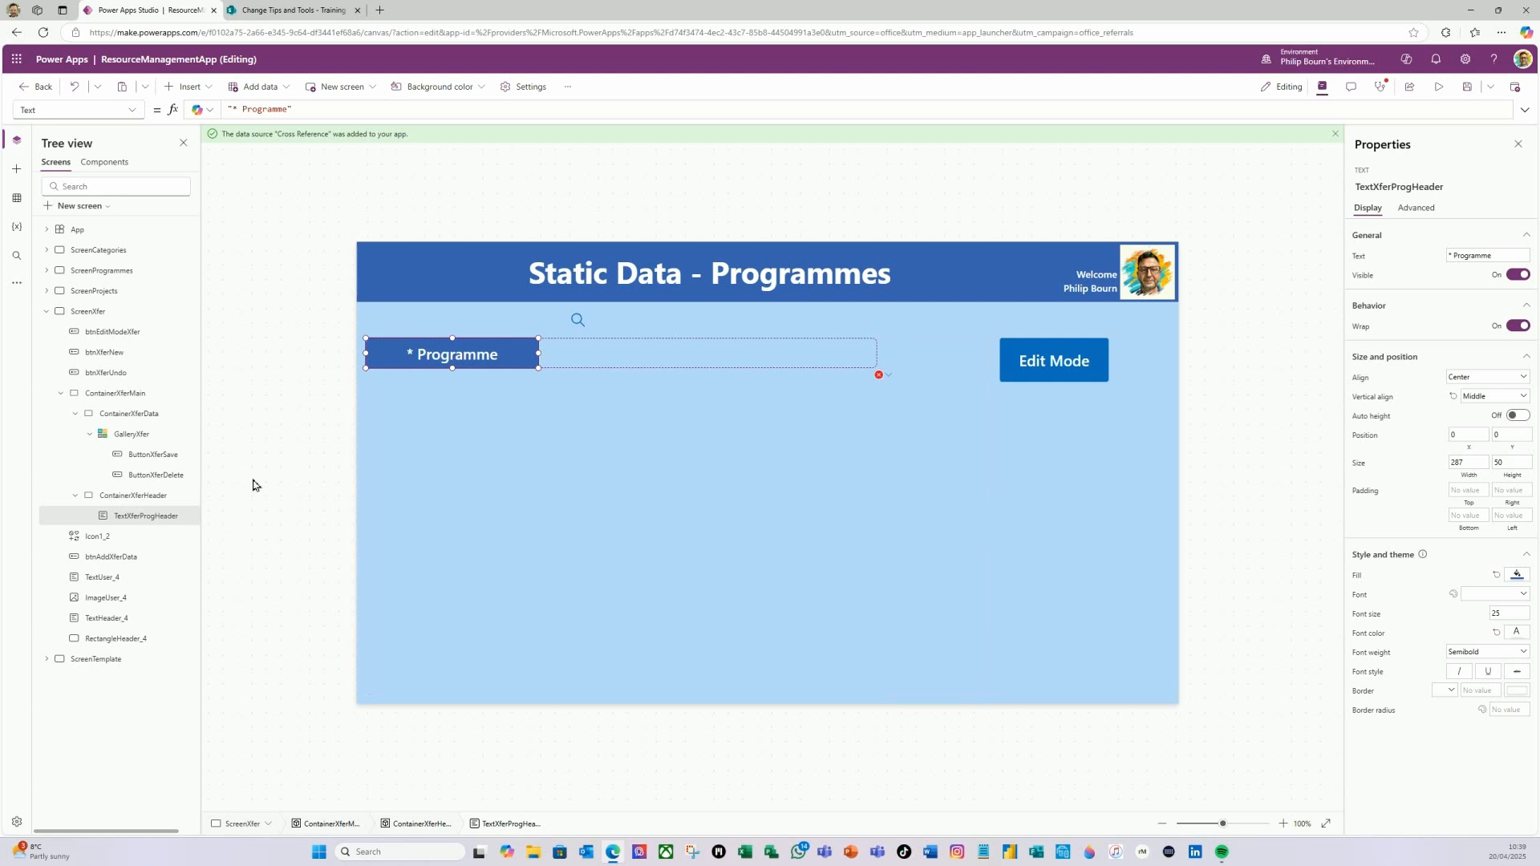
pyautogui.rightClick(482, 355)
pyautogui.click(517, 399)
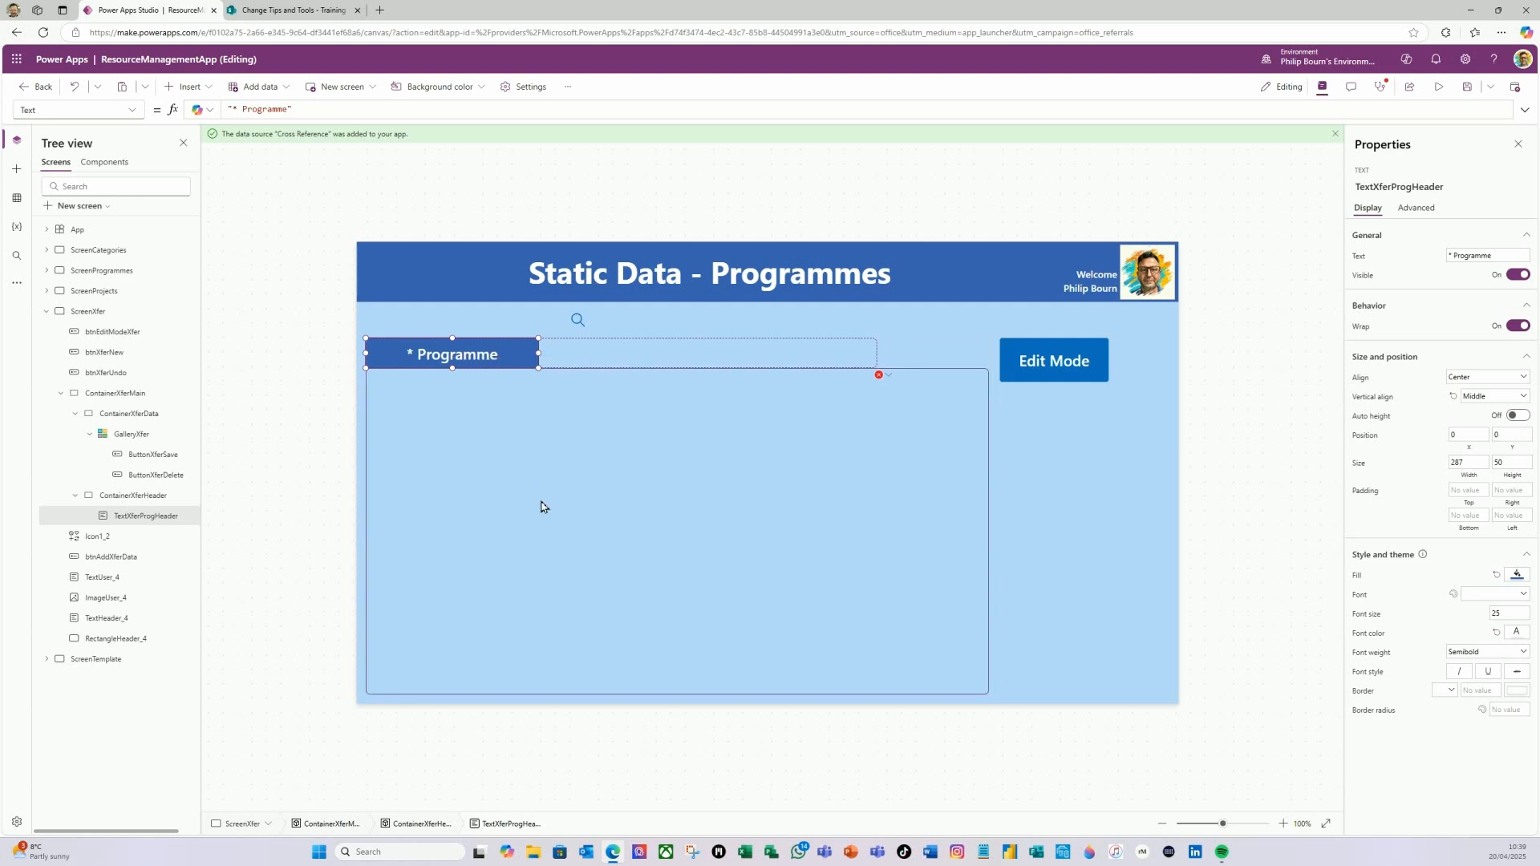
pyautogui.hotkey('ctrl', 'v')
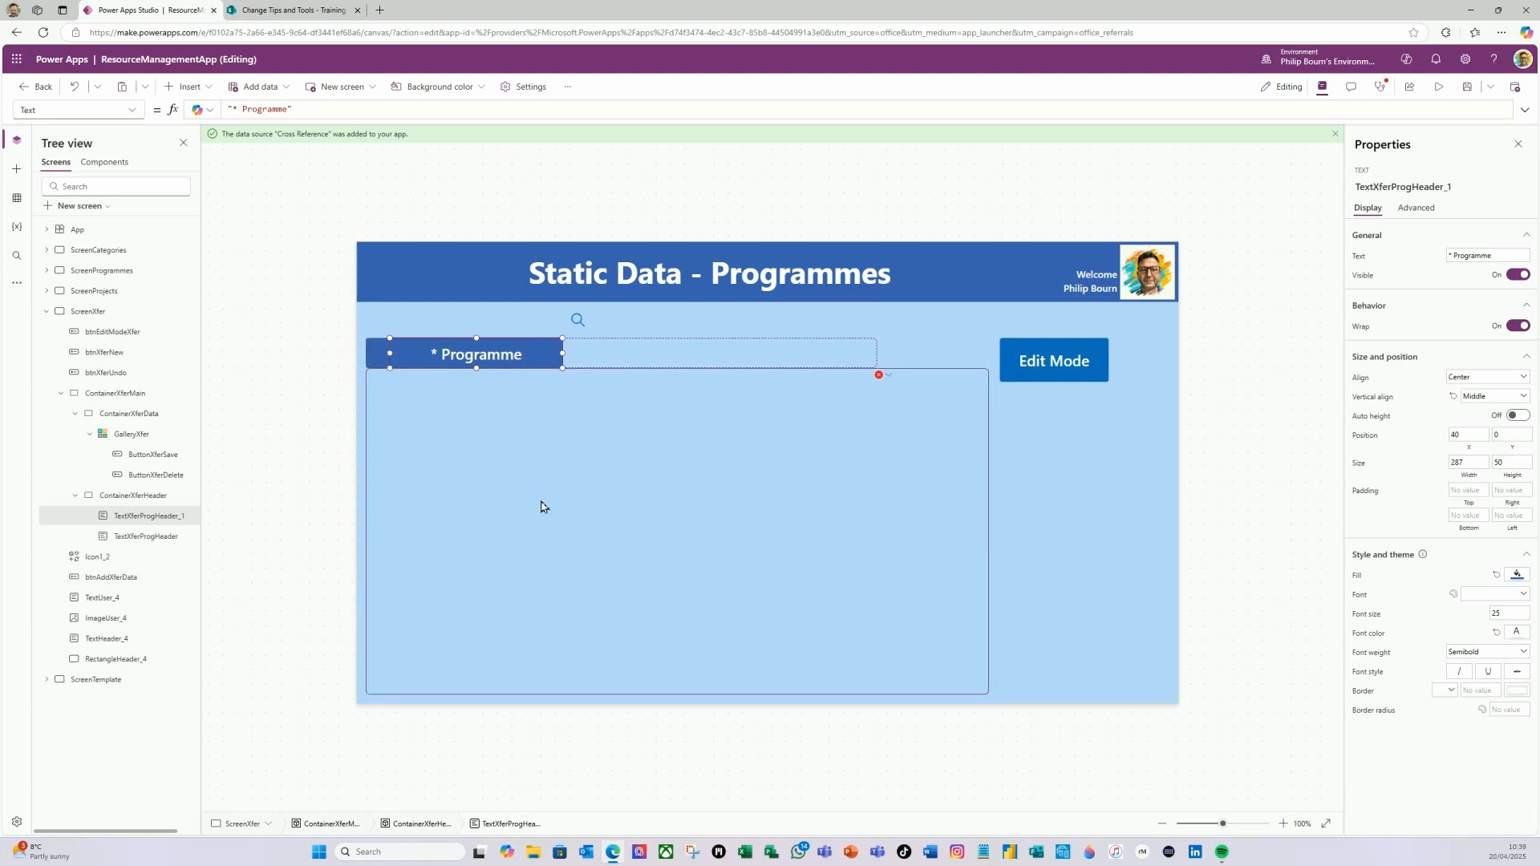
pyautogui.hotkey('ctrl', 'v')
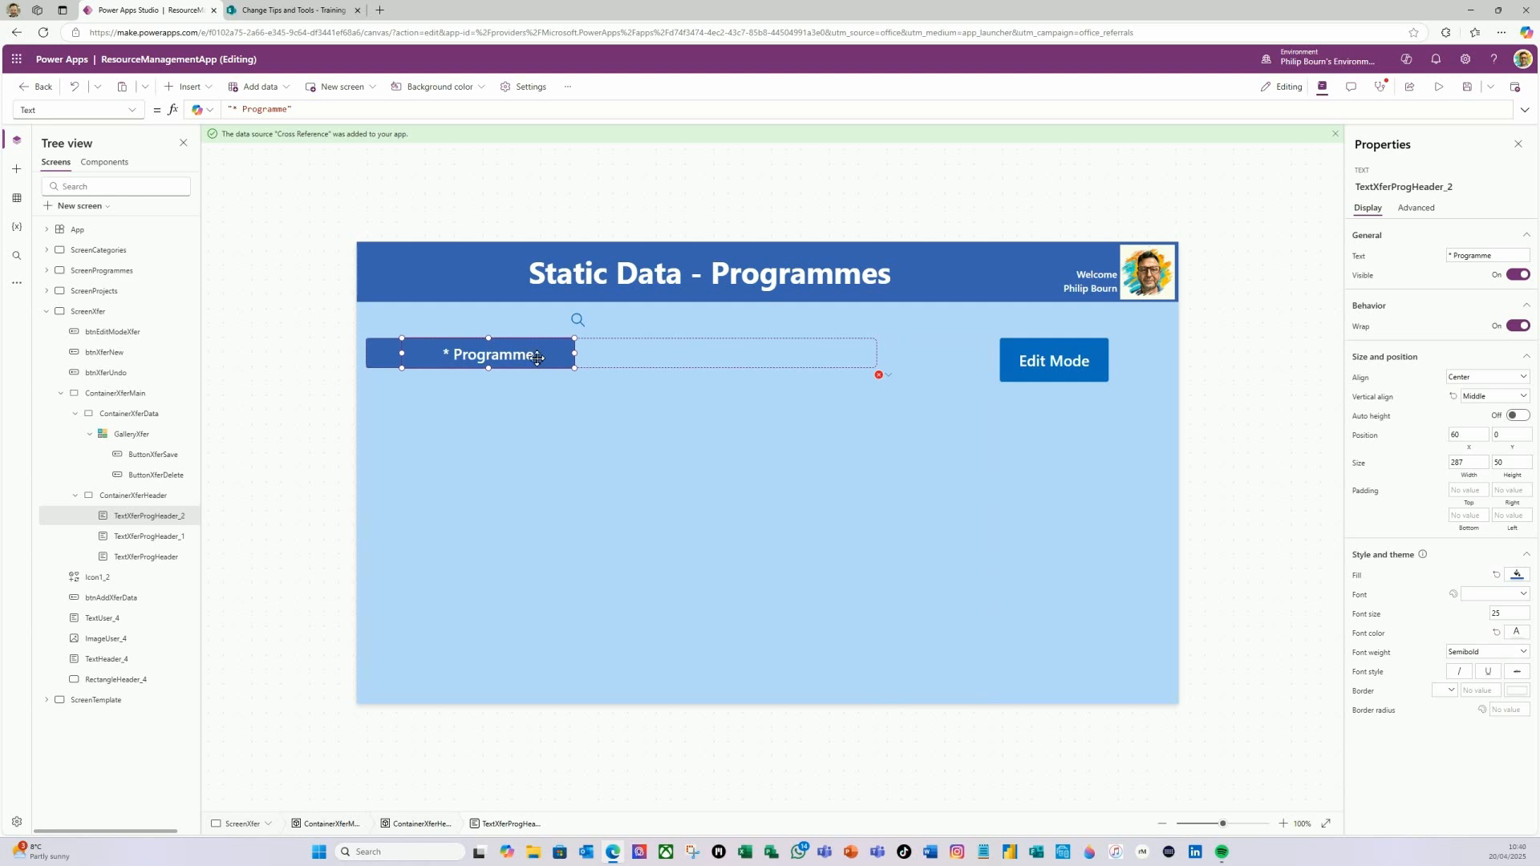
pyautogui.moveTo(530, 358); pyautogui.dragTo(860, 350)
# - Widen ContainerXferHeader to the main container's full width and move the last header copy along it to an X position of about 554
pyautogui.click(143, 496)
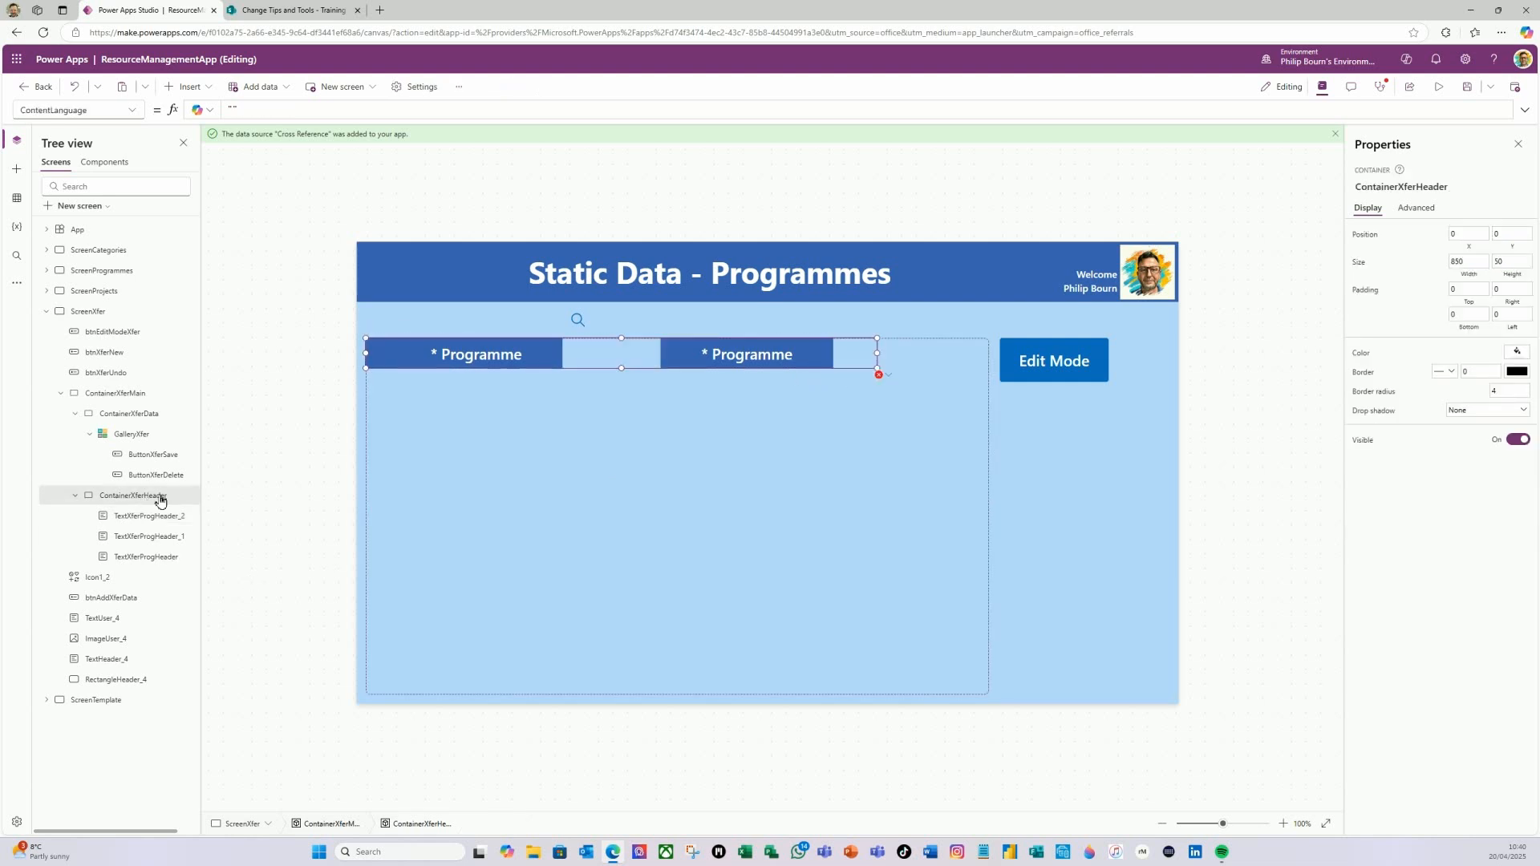
pyautogui.moveTo(878, 353); pyautogui.dragTo(989, 353)
pyautogui.click(744, 355)
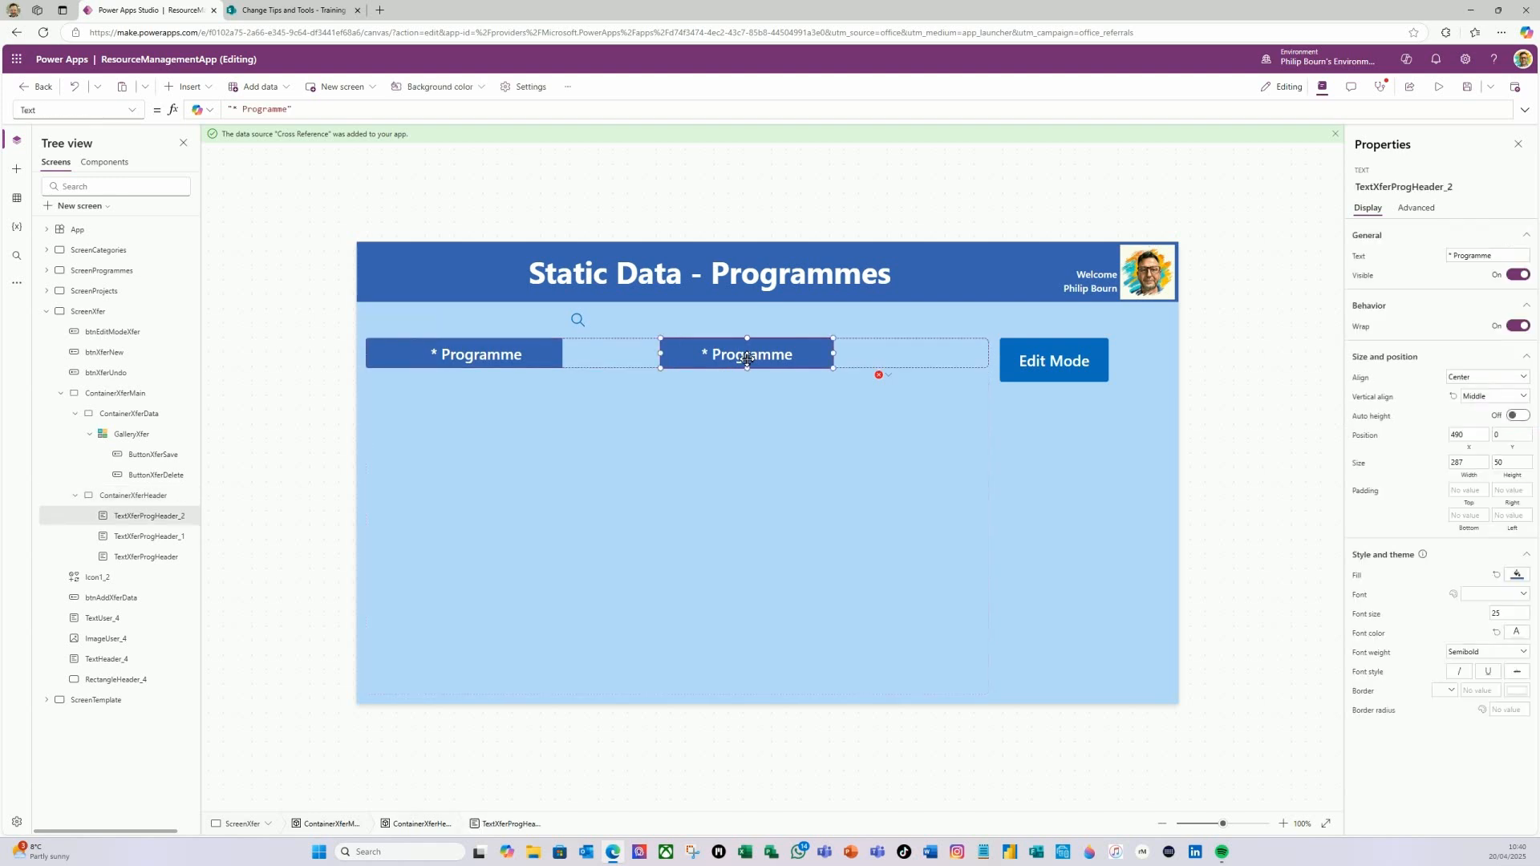
pyautogui.moveTo(754, 357); pyautogui.dragTo(793, 356)
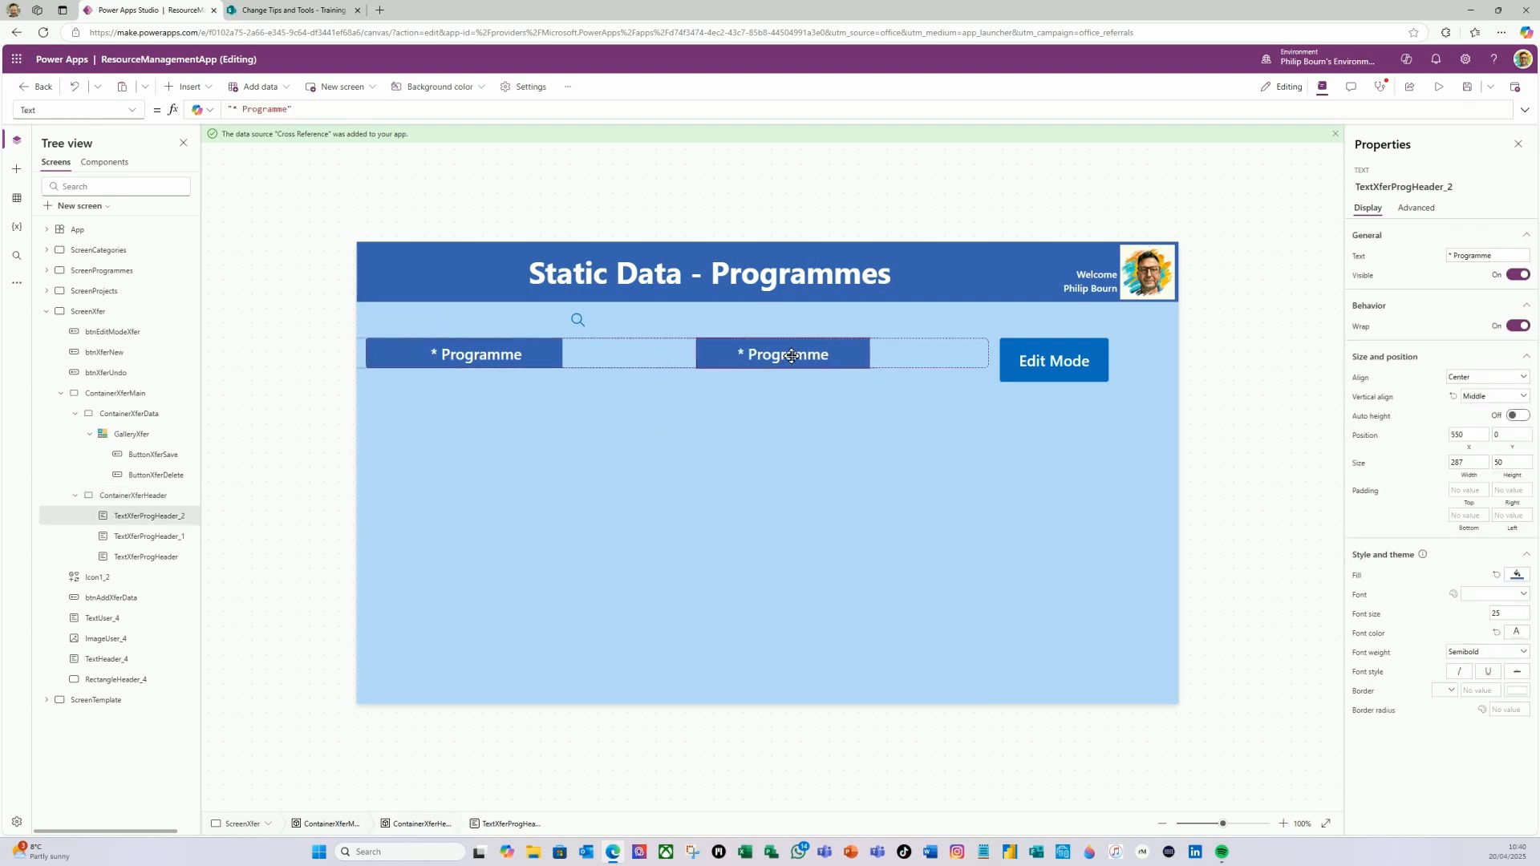
# - Rename the header copy TextXferProgHeader_2 to TextXferCatHeader
pyautogui.doubleClick(175, 523)
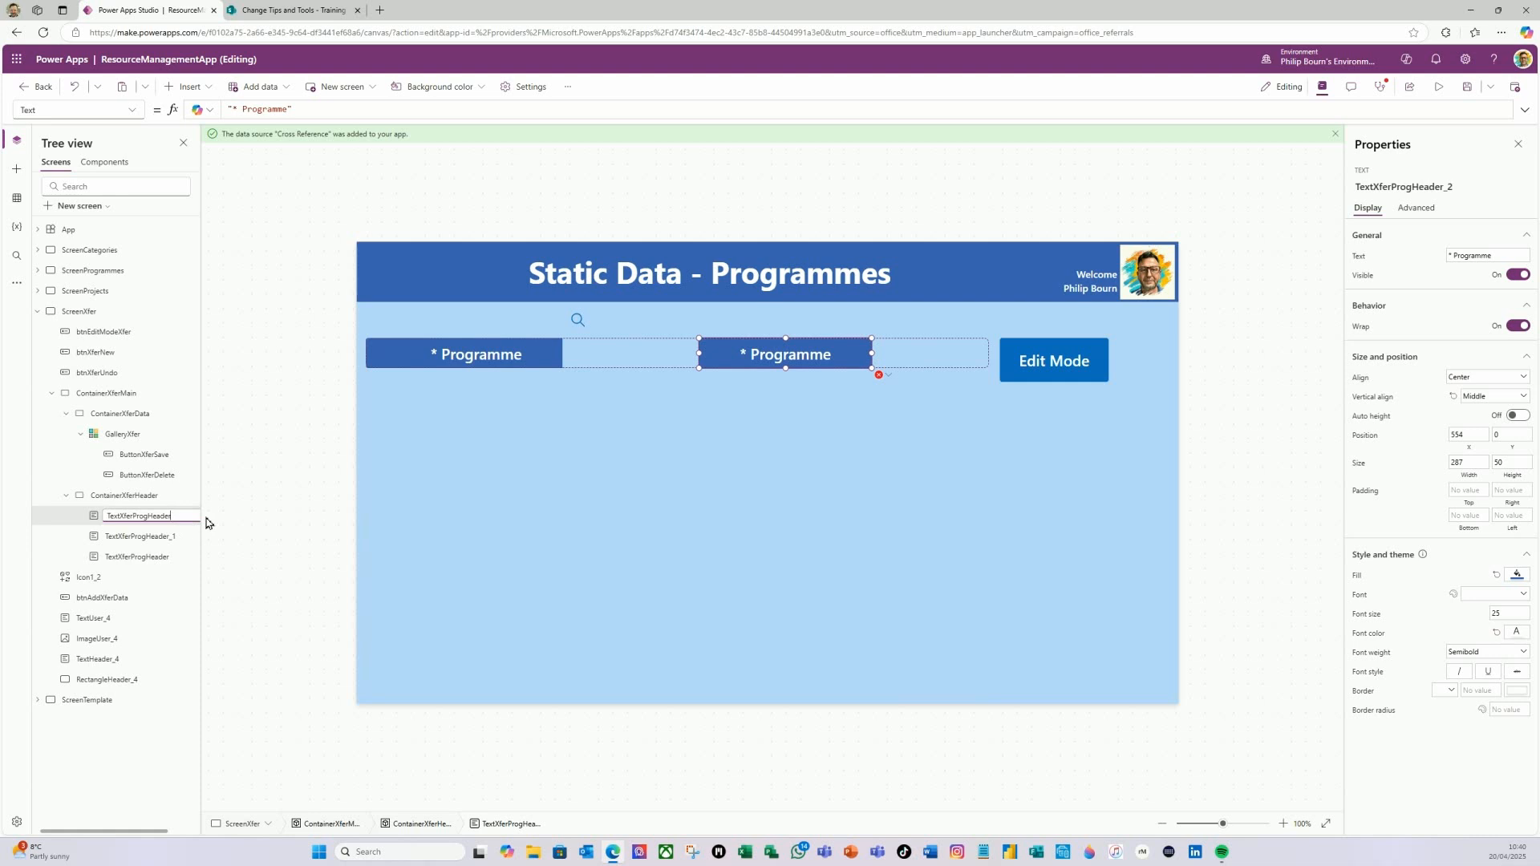
pyautogui.press('Left')
pyautogui.press('Left')
pyautogui.press('Left')
pyautogui.press('Left')
pyautogui.press('Left')
pyautogui.press('Left')
pyautogui.press('BackSpace')
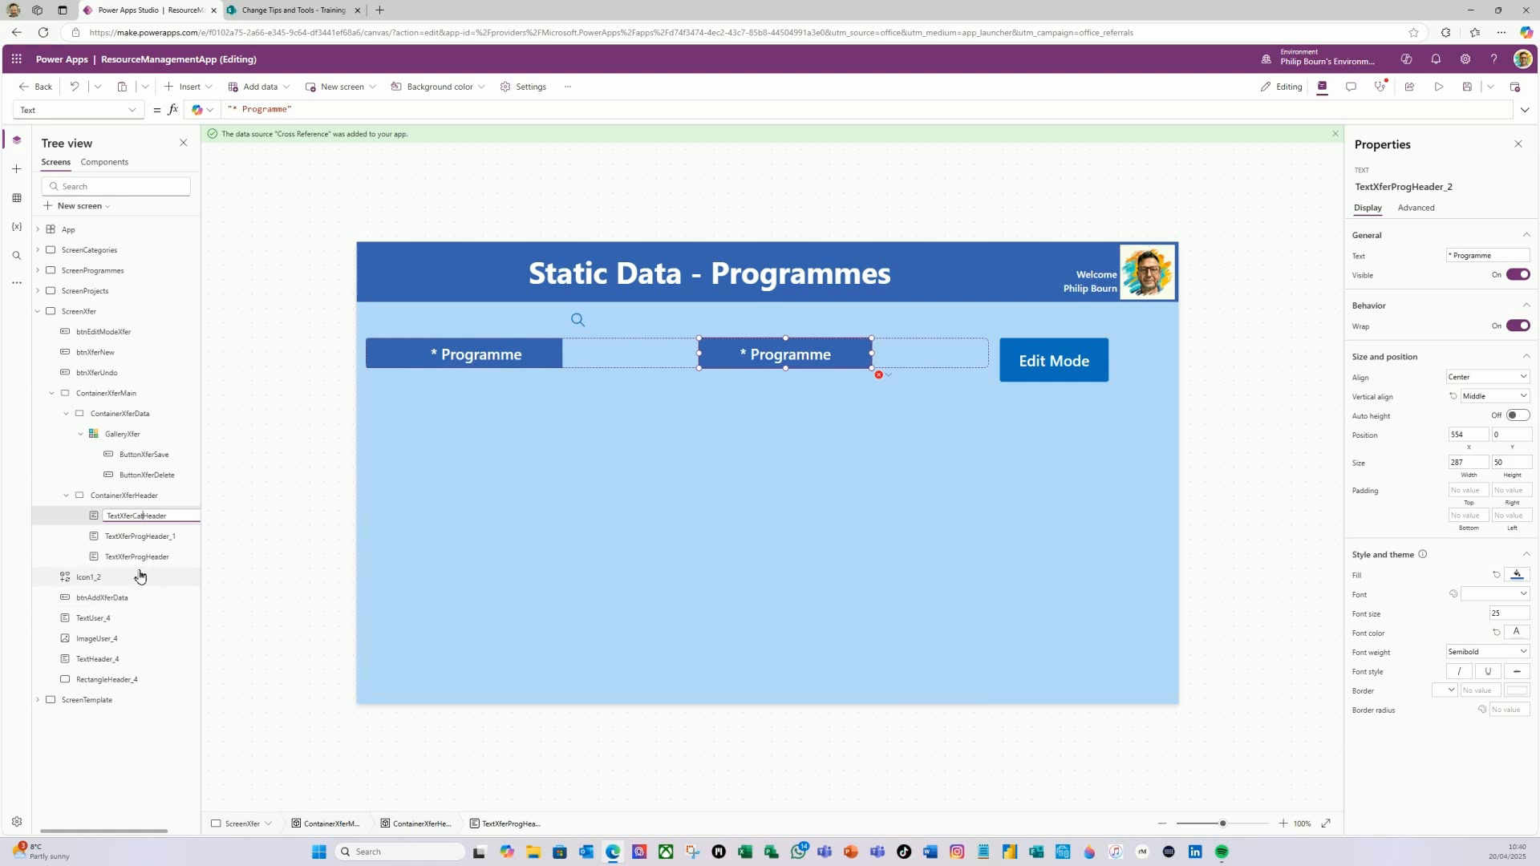
pyautogui.press('Return')
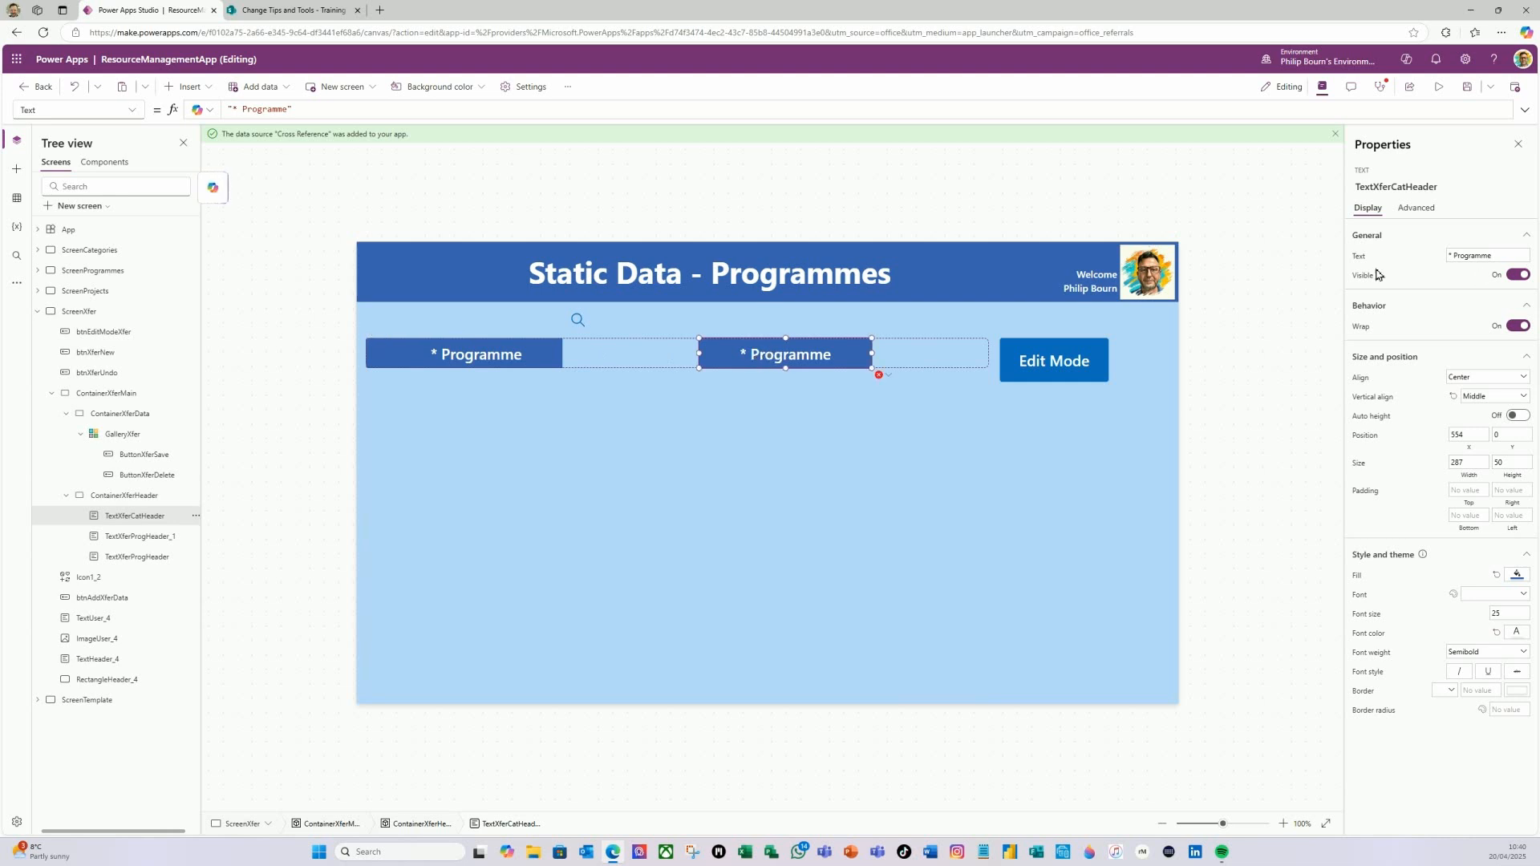
# - Set the text of TextXferCatHeader to "* Category"
pyautogui.doubleClick(286, 110)
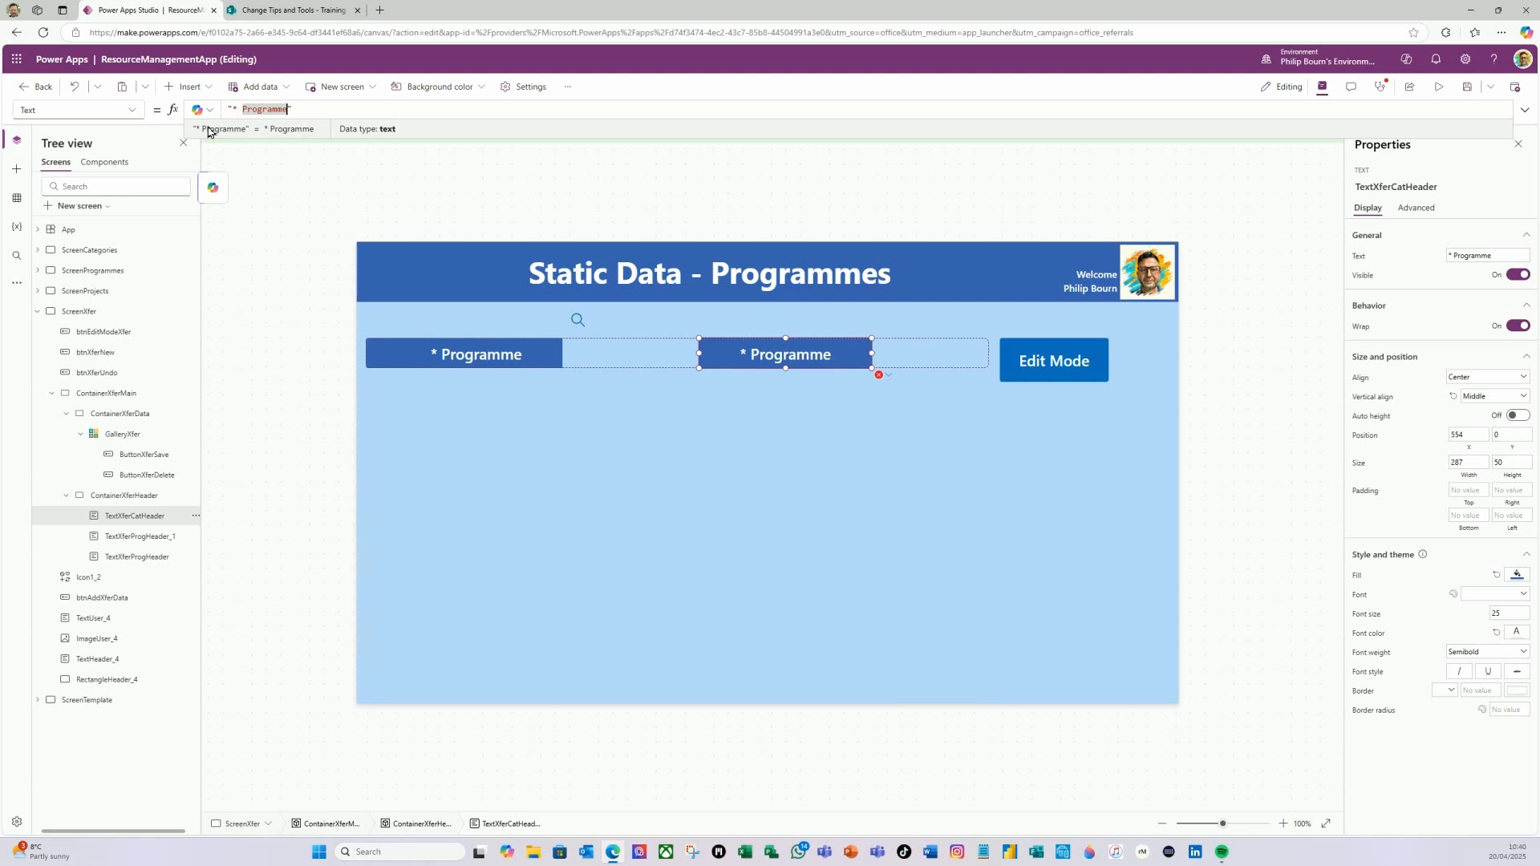
pyautogui.write('P')
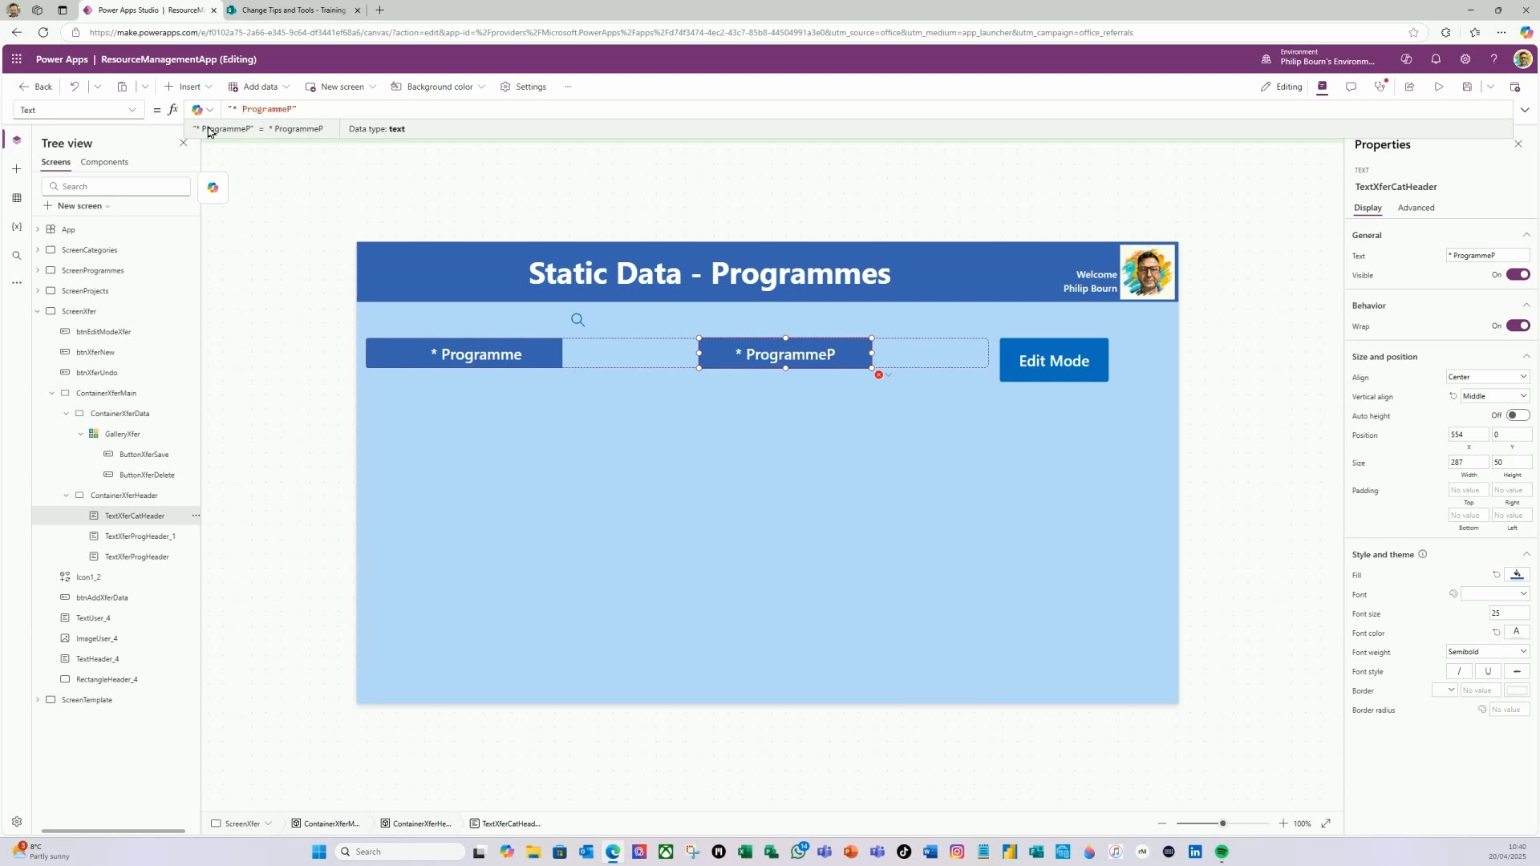
pyautogui.press('BackSpace')
pyautogui.press('BackSpace')
pyautogui.press('BackSpace')
pyautogui.write('Category')
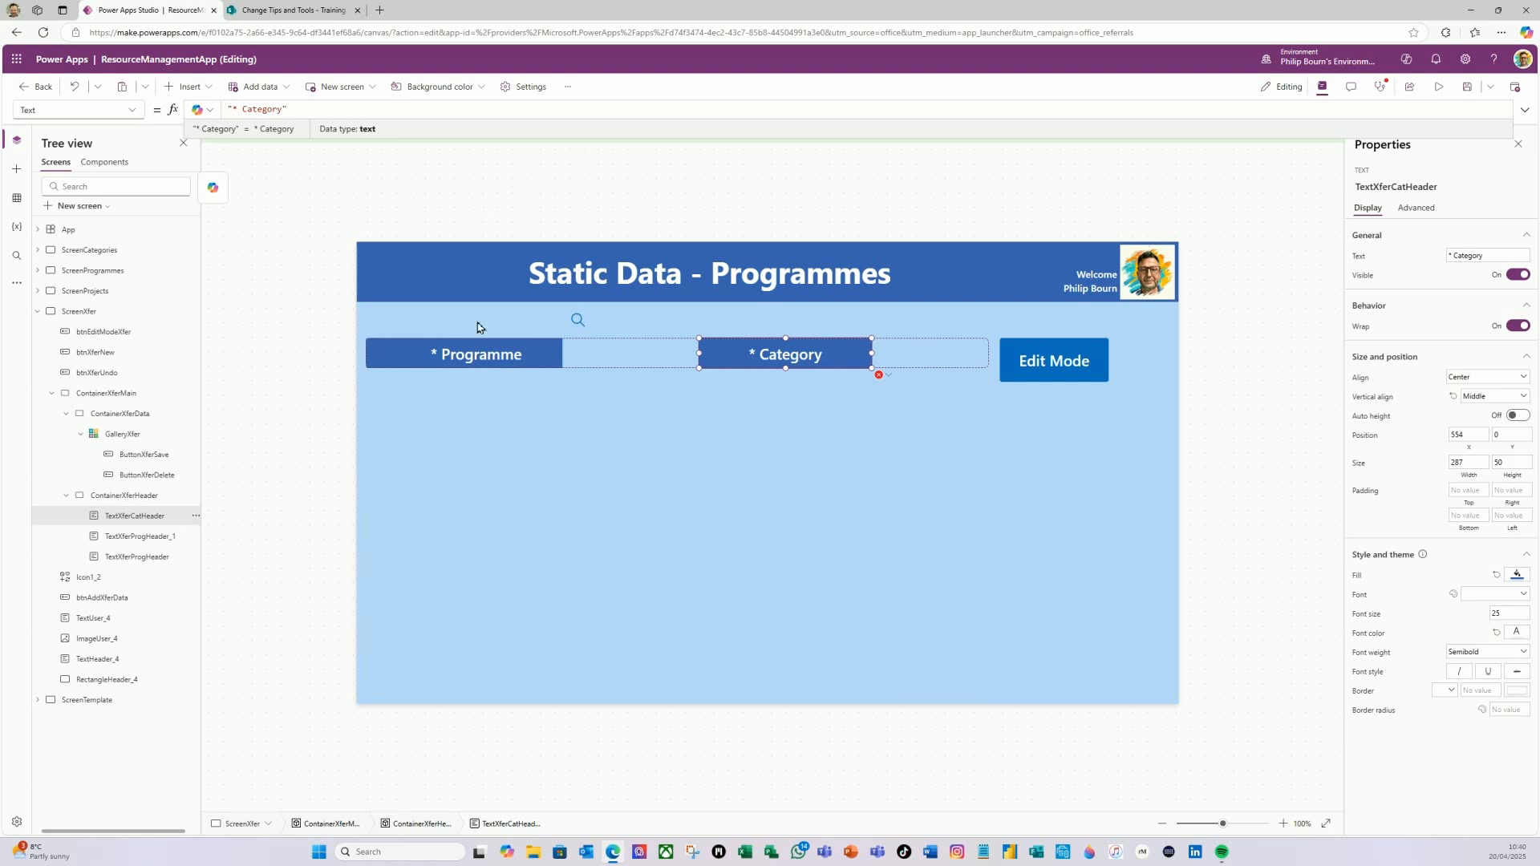
# - Space out the header labels, placing the second Programme header at about X 356 and the Category header at about X 713
pyautogui.click(475, 365)
pyautogui.moveTo(515, 350); pyautogui.dragTo(634, 353)
pyautogui.moveTo(793, 359); pyautogui.dragTo(892, 356)
pyautogui.moveTo(584, 355); pyautogui.dragTo(679, 354)
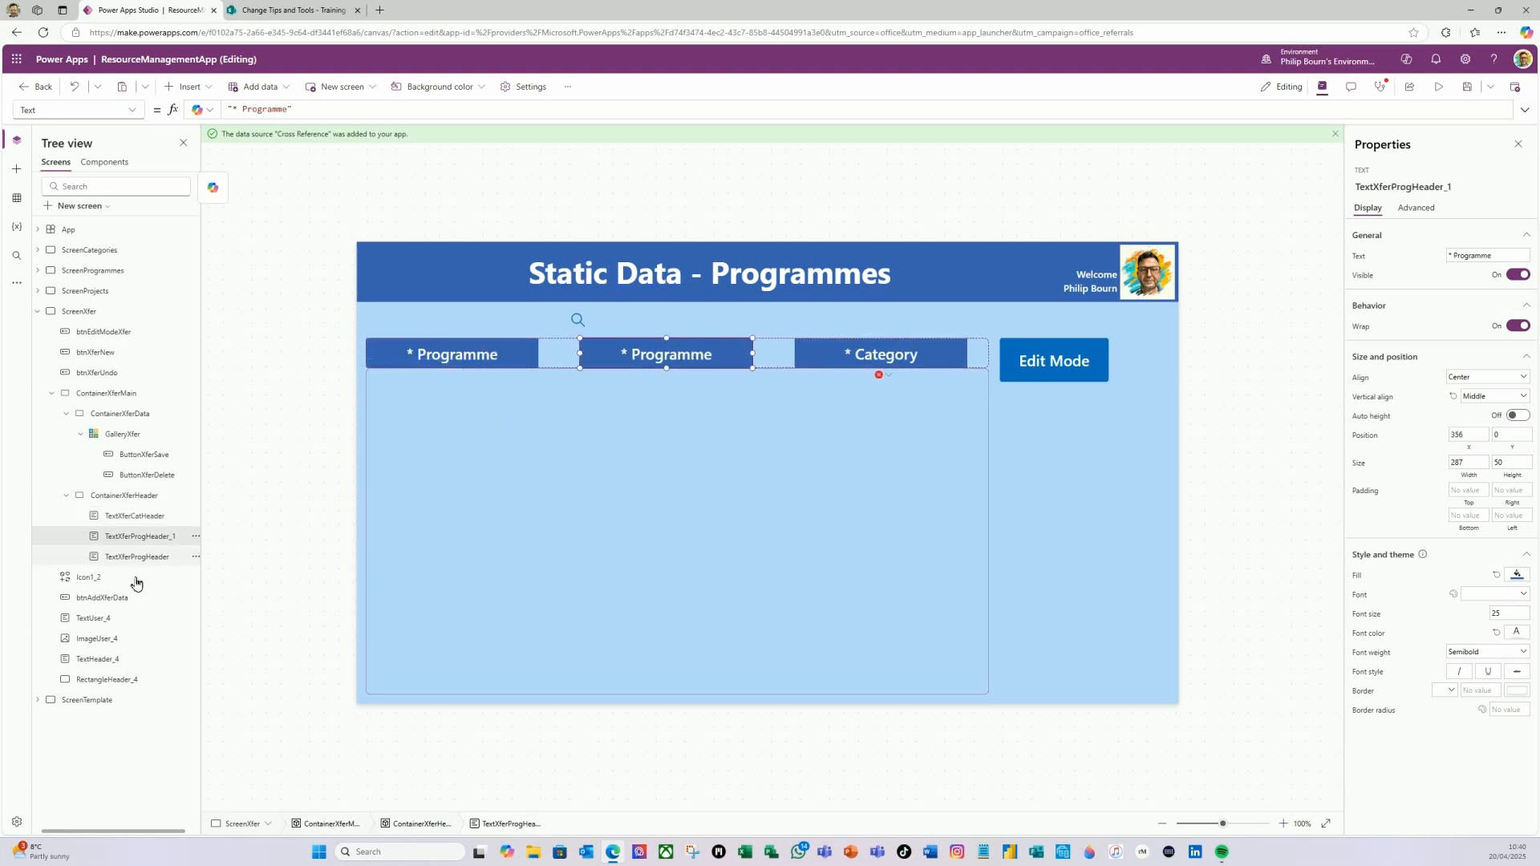
# - Rename the middle header TextXferProgHeader_1 to TextXferProjHeader
pyautogui.doubleClick(180, 536)
pyautogui.click(184, 536)
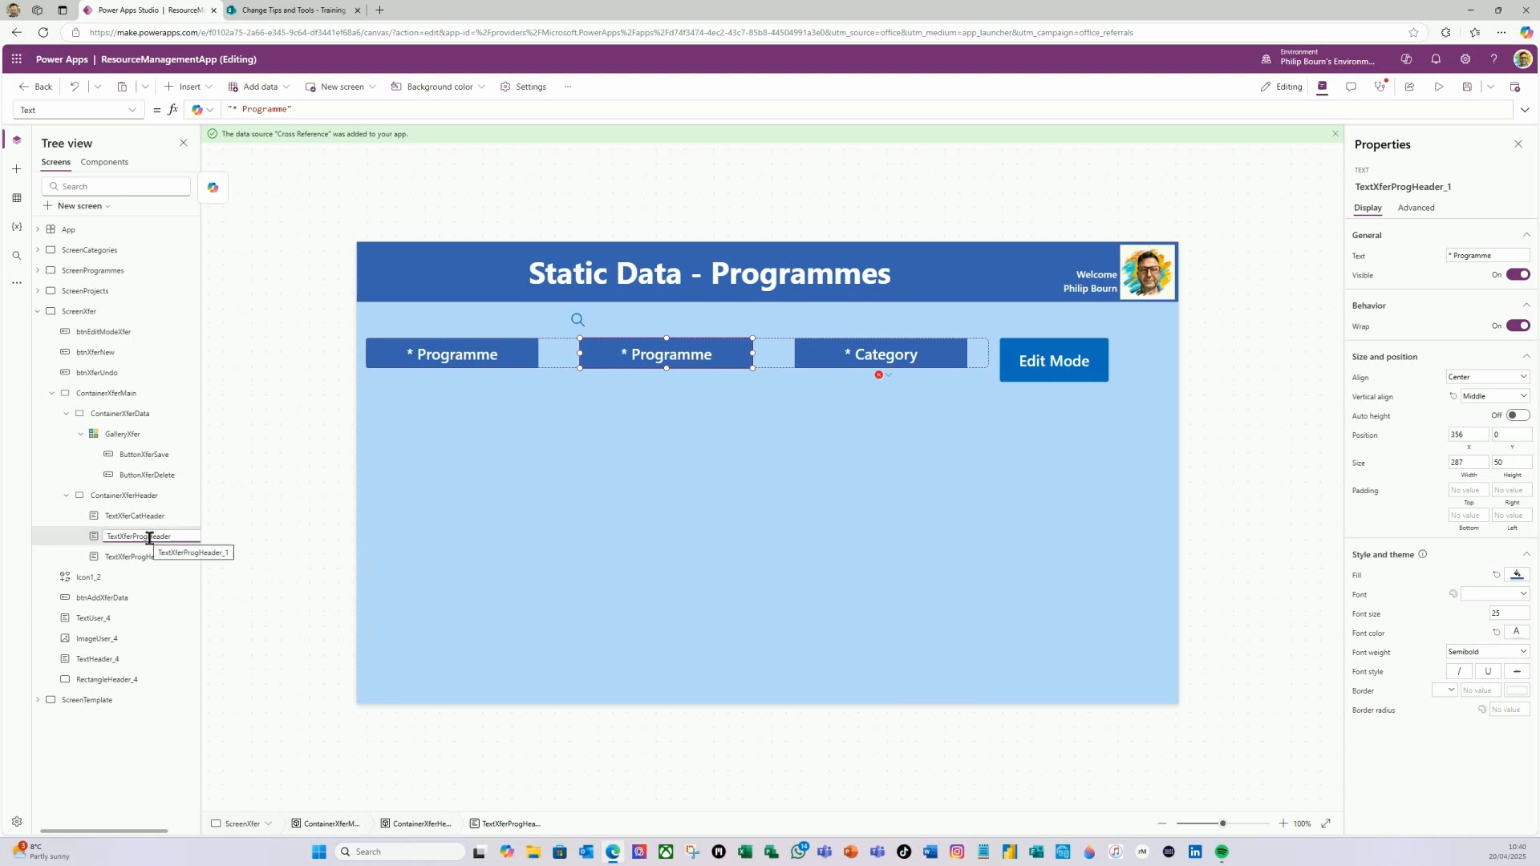
pyautogui.press('BackSpace')
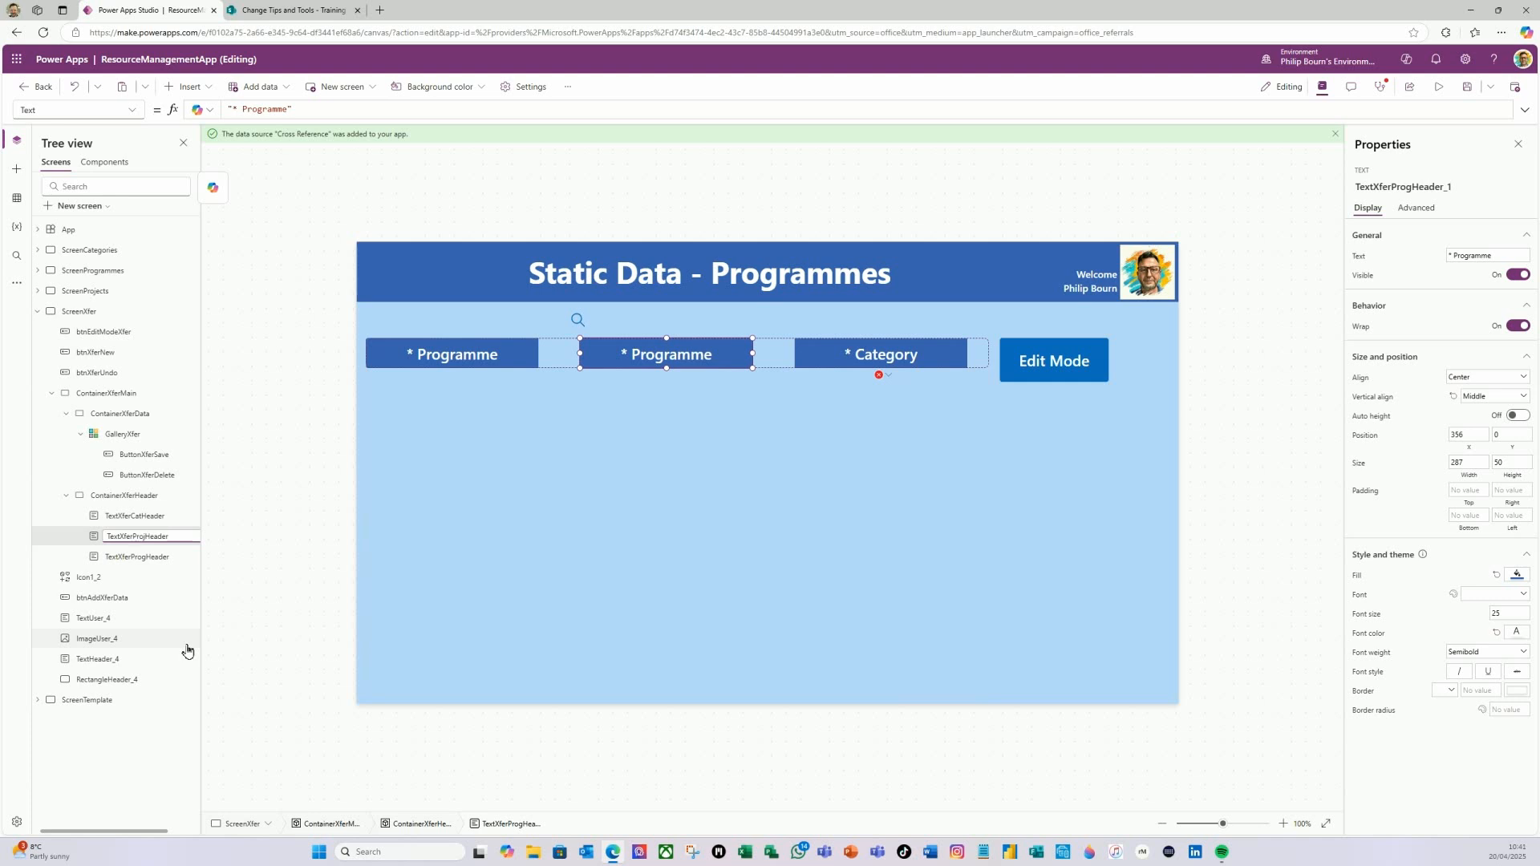
pyautogui.press('Return')
# - Set the text of TextXferProjHeader to "* Project"
pyautogui.click(288, 114)
pyautogui.doubleClick(277, 109)
pyautogui.press('Right')
pyautogui.press('BackSpace')
pyautogui.write('ject')
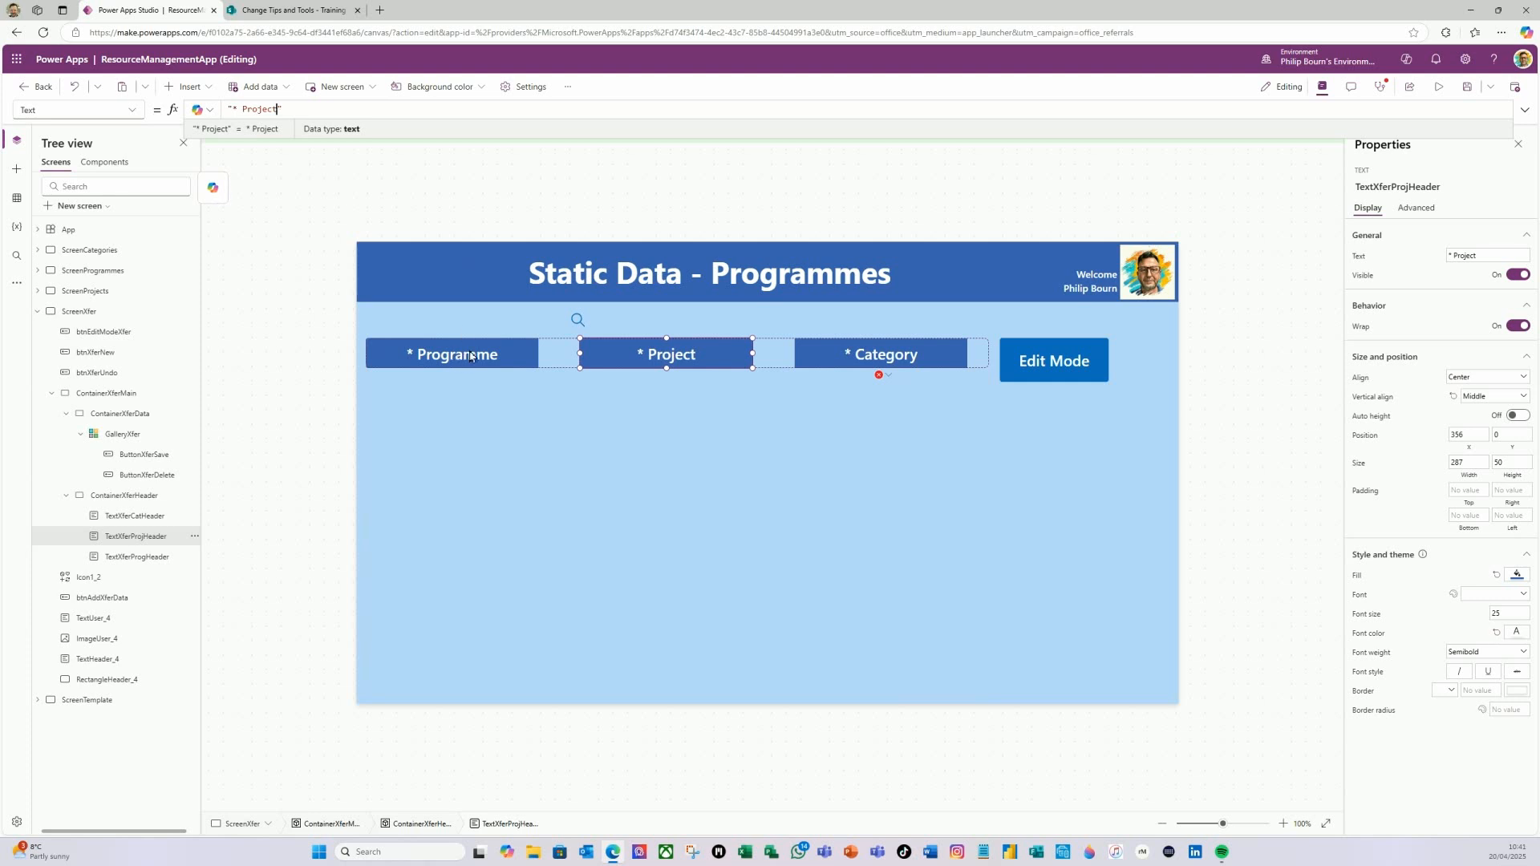
# - Reorder the labels within ContainerXferHeader so they run TextXferProgHeader, TextXferProjHeader, TextXferCatHeader
pyautogui.click(135, 557)
pyautogui.moveTo(133, 543); pyautogui.dragTo(142, 594)
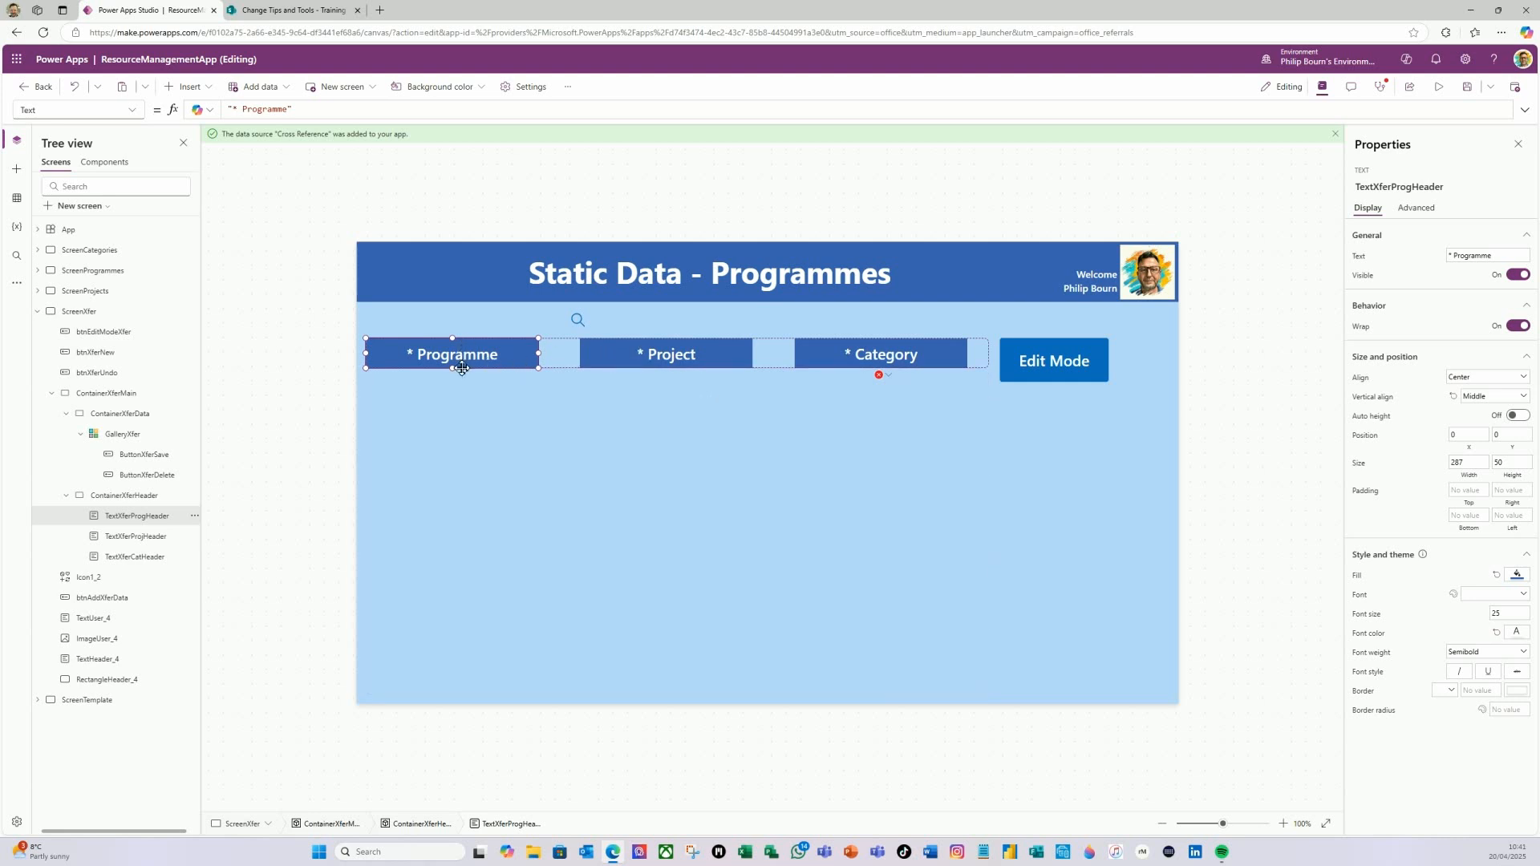
# - Set the X property of TextXferProjHeader to TextXferProgHeader.X+TextXferProgHeader.Width+1
pyautogui.click(598, 361)
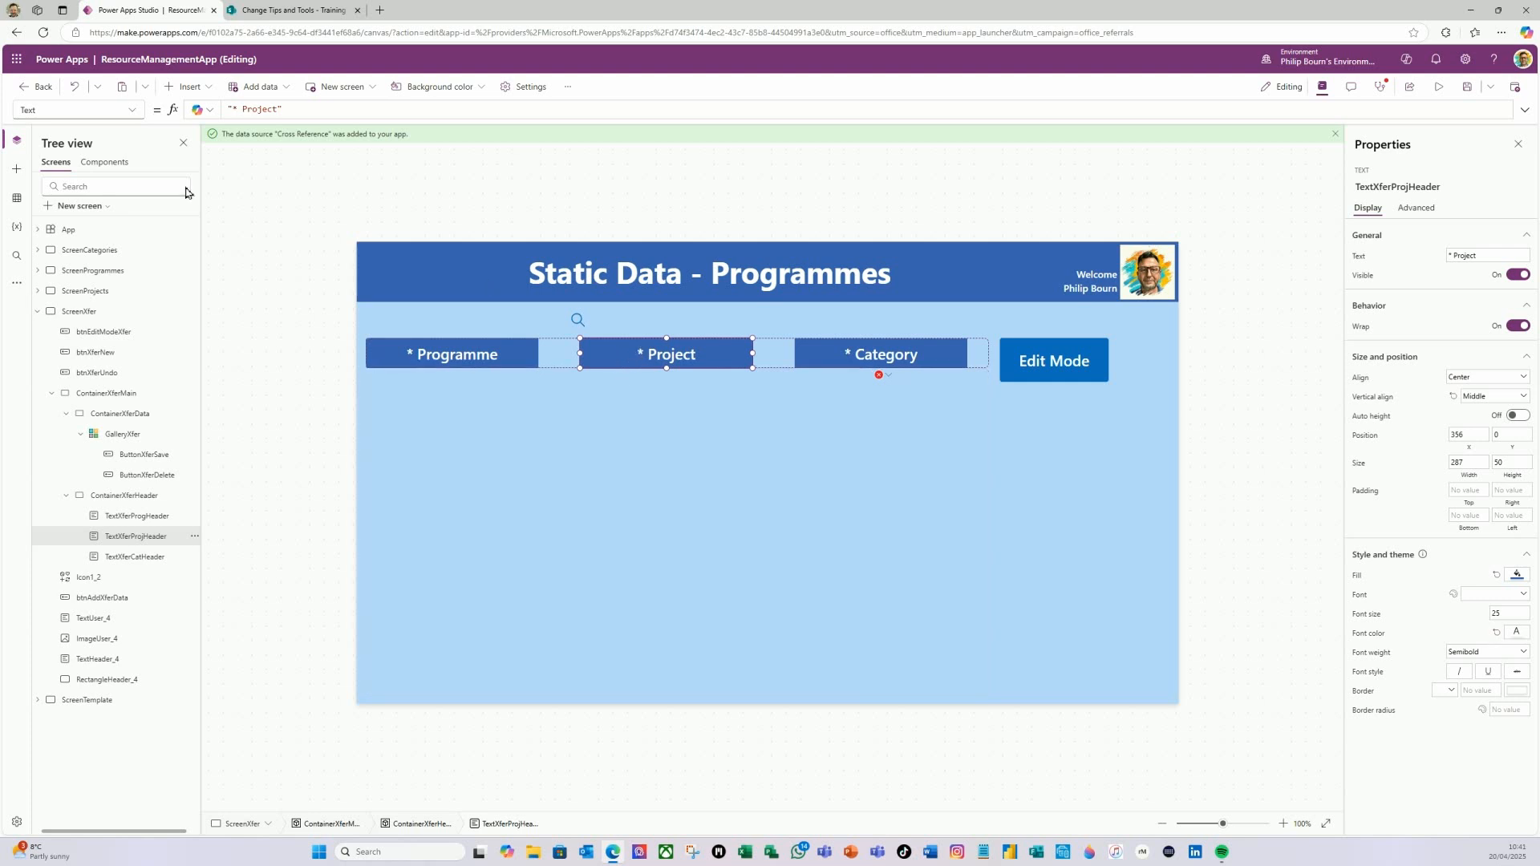
pyautogui.click(132, 111)
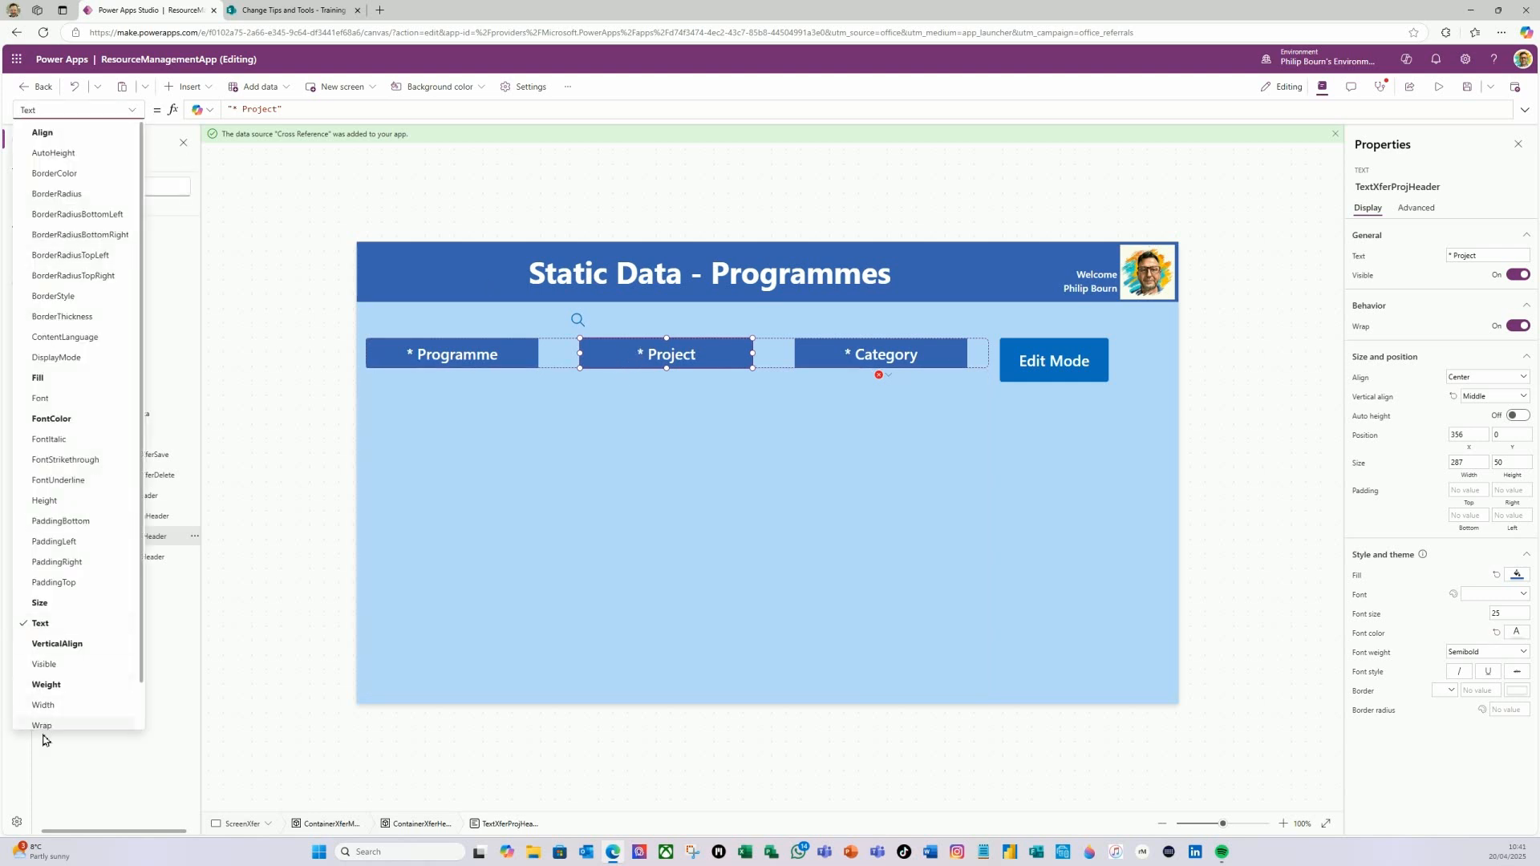
pyautogui.scroll(-2, 70, 621)
pyautogui.click(45, 704)
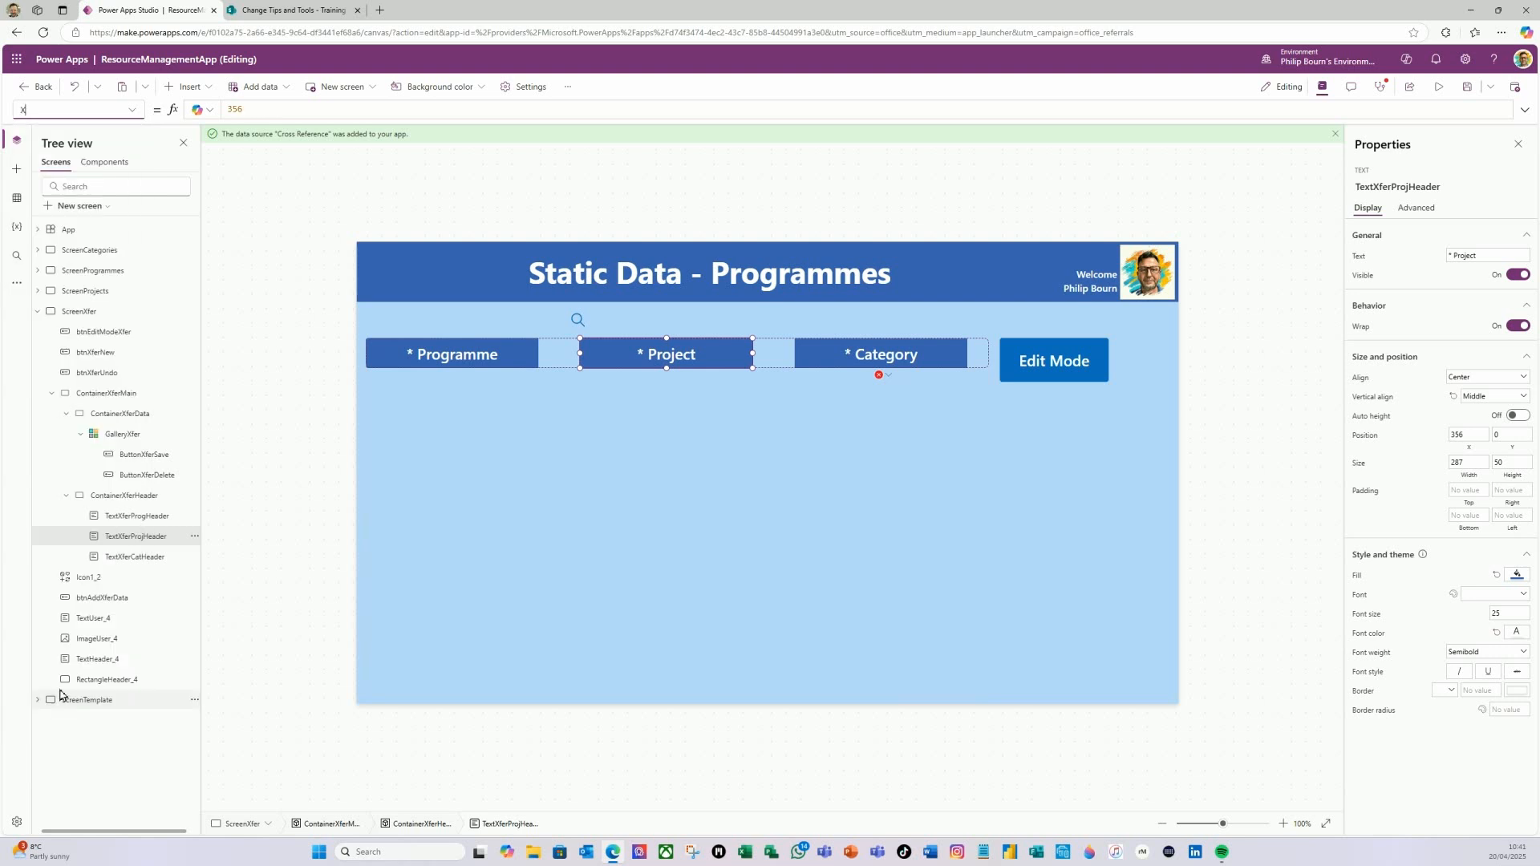
pyautogui.click(272, 113)
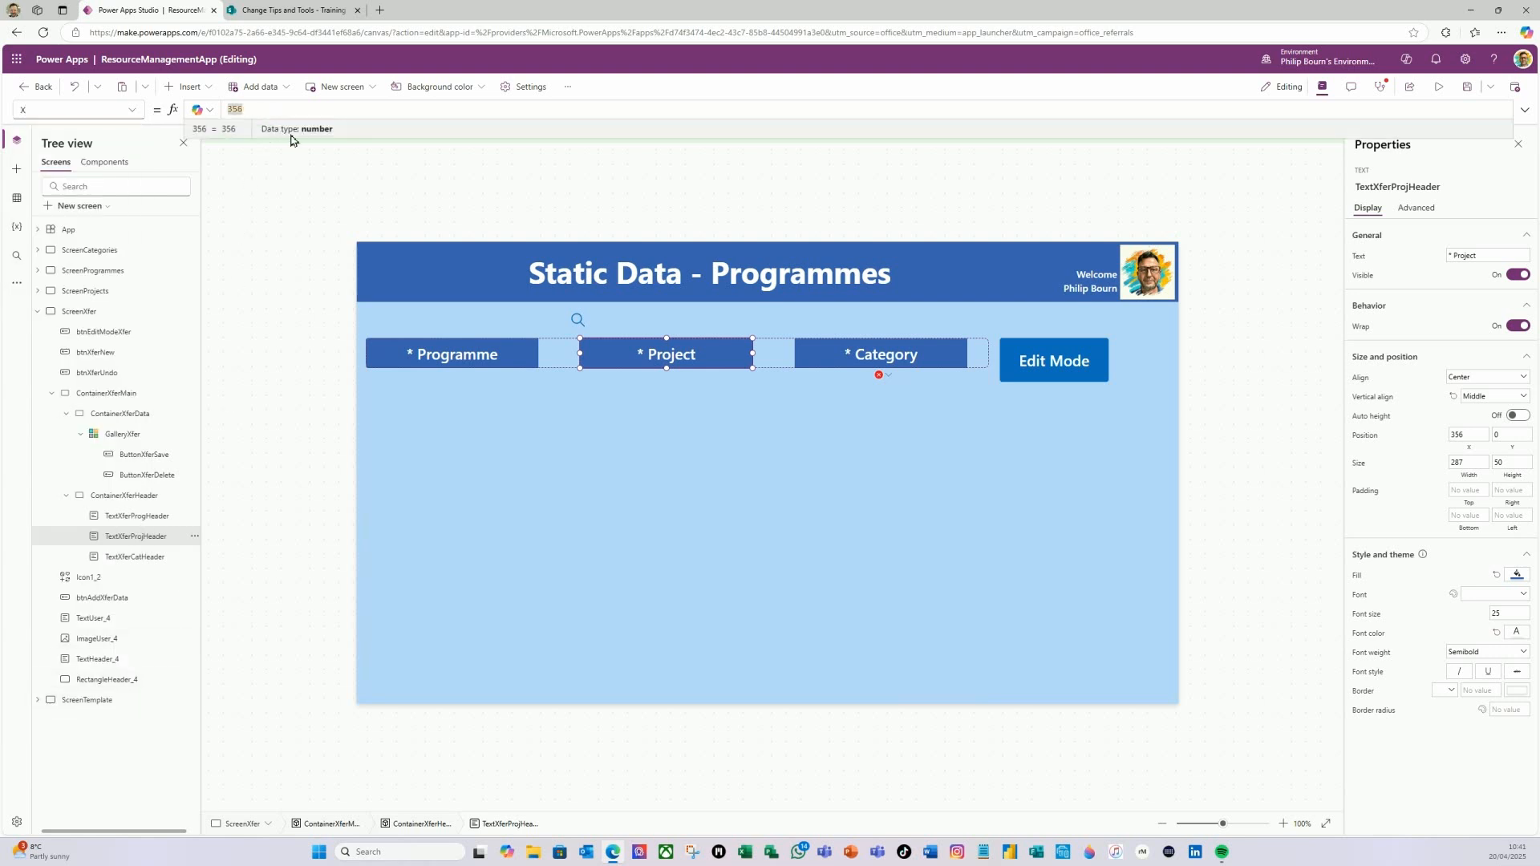
pyautogui.write('0')
pyautogui.press('BackSpace')
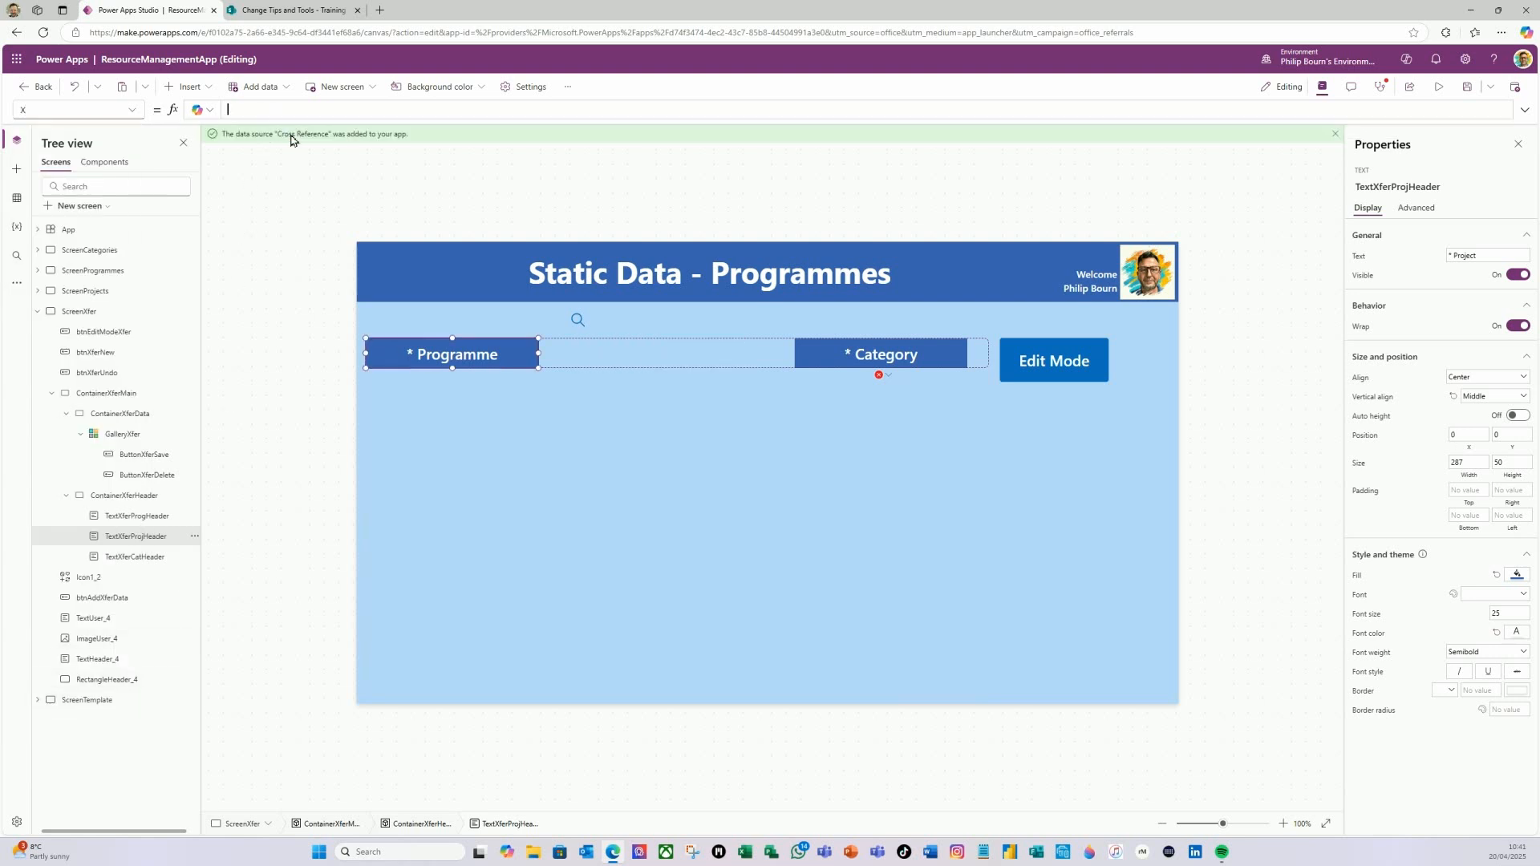
pyautogui.write('textx')
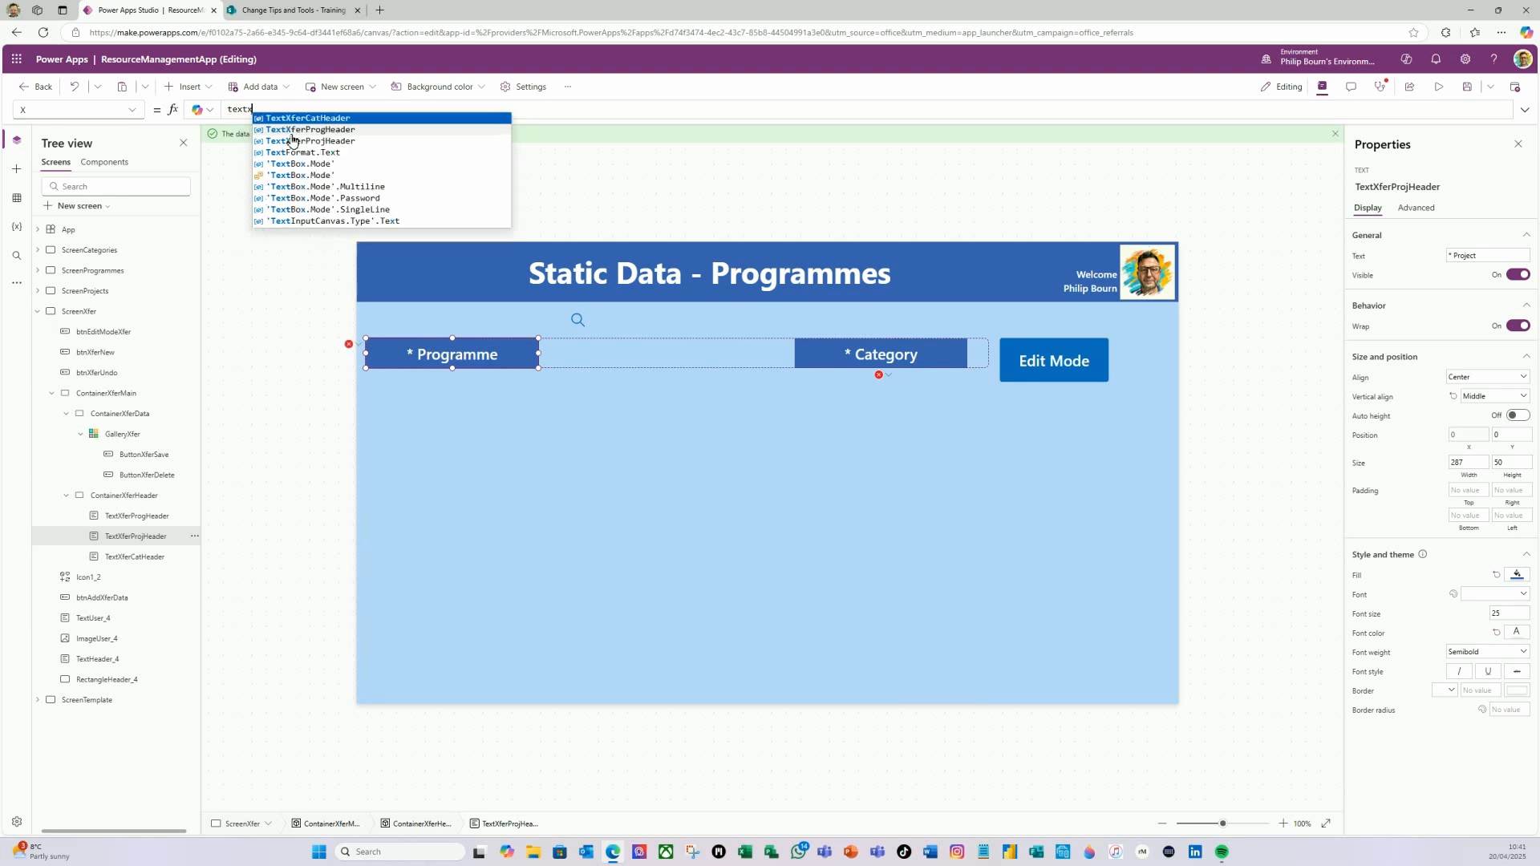
pyautogui.click(293, 130)
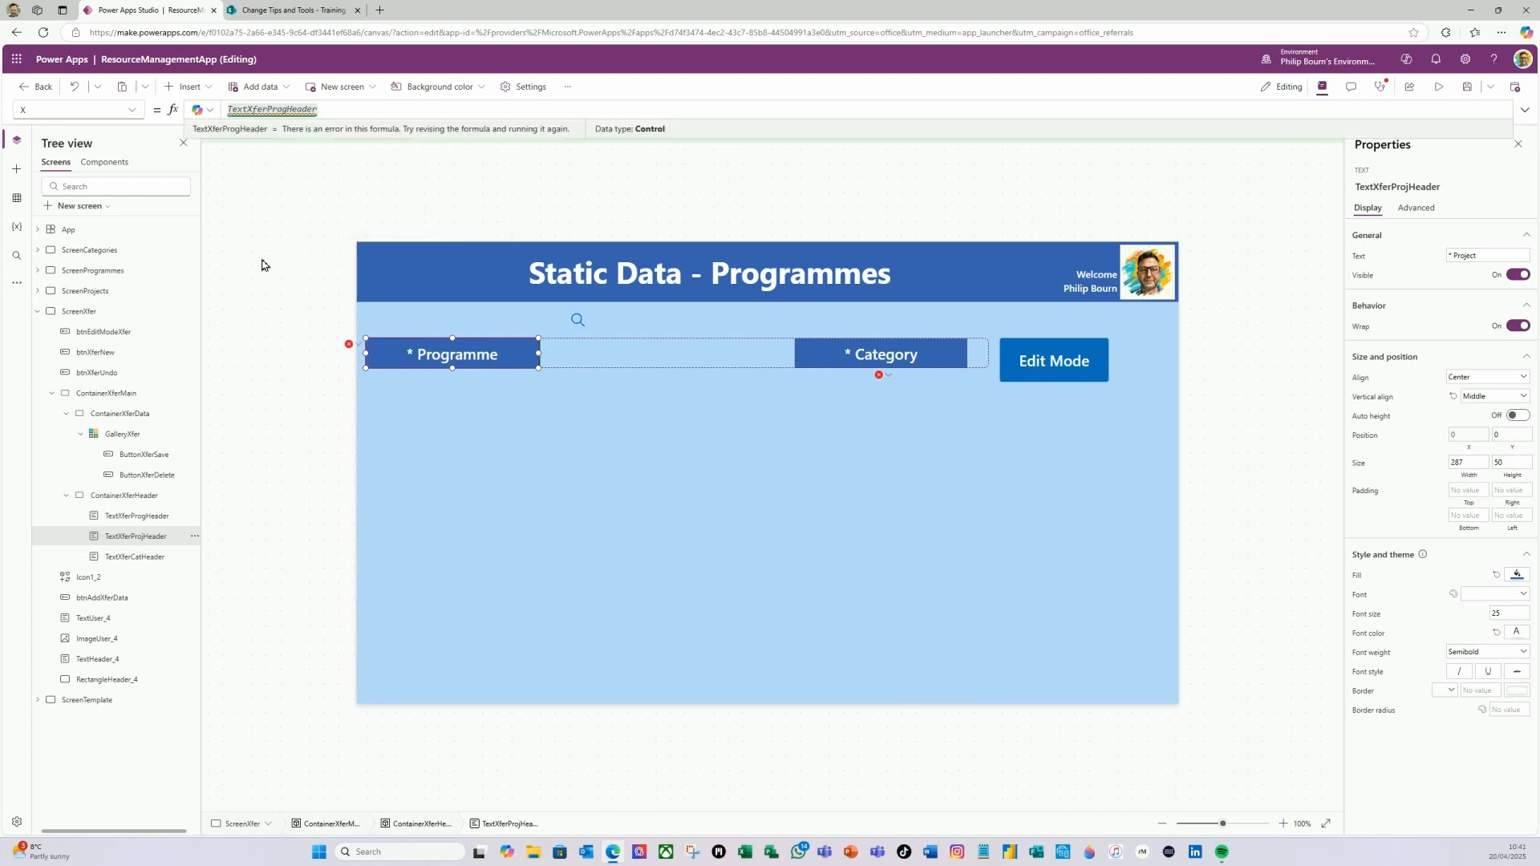
pyautogui.write('.')
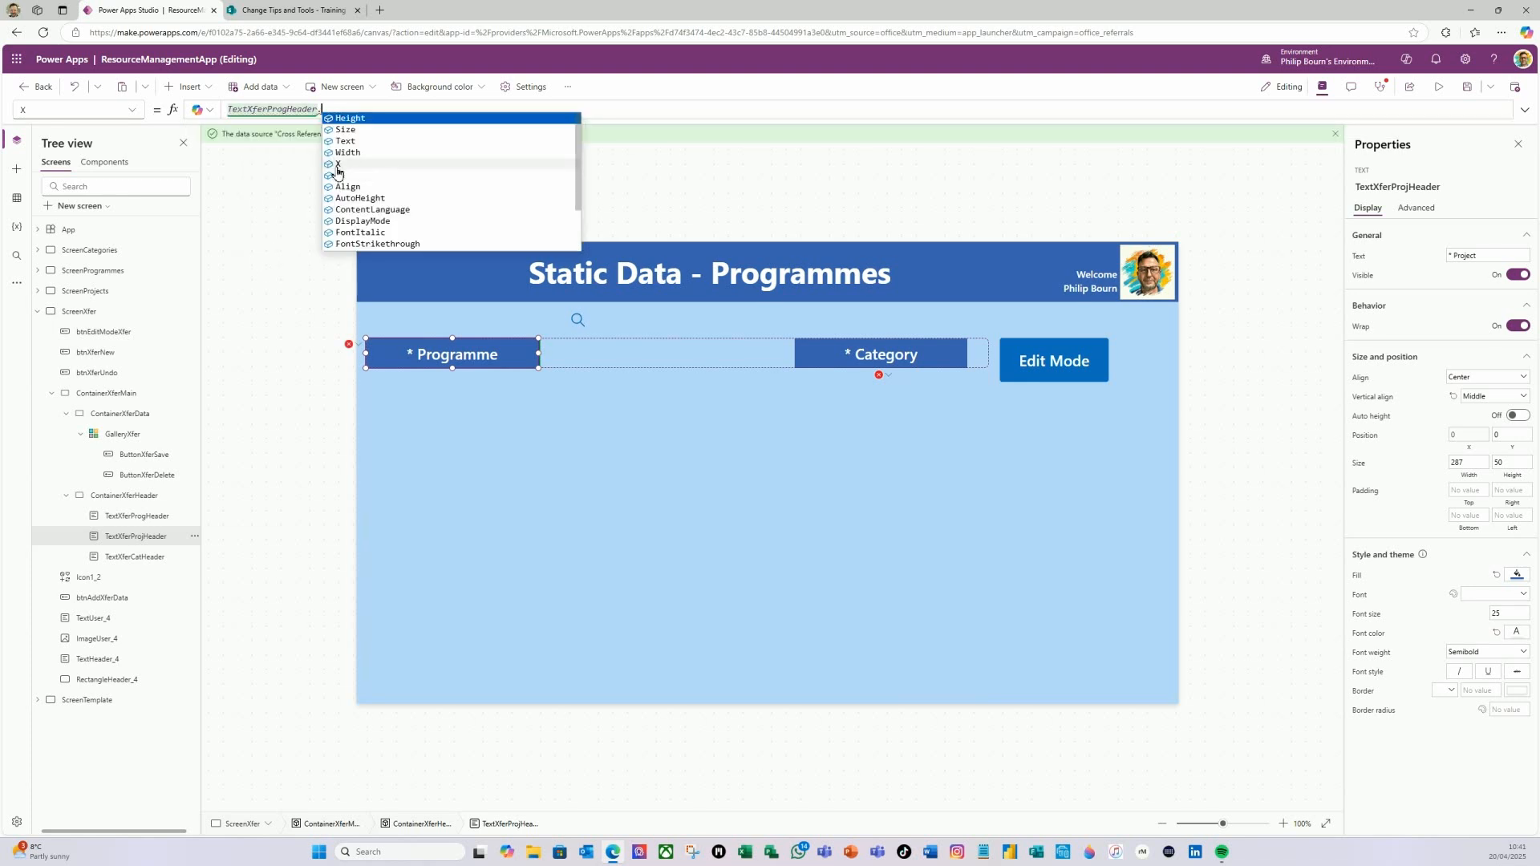
pyautogui.click(343, 164)
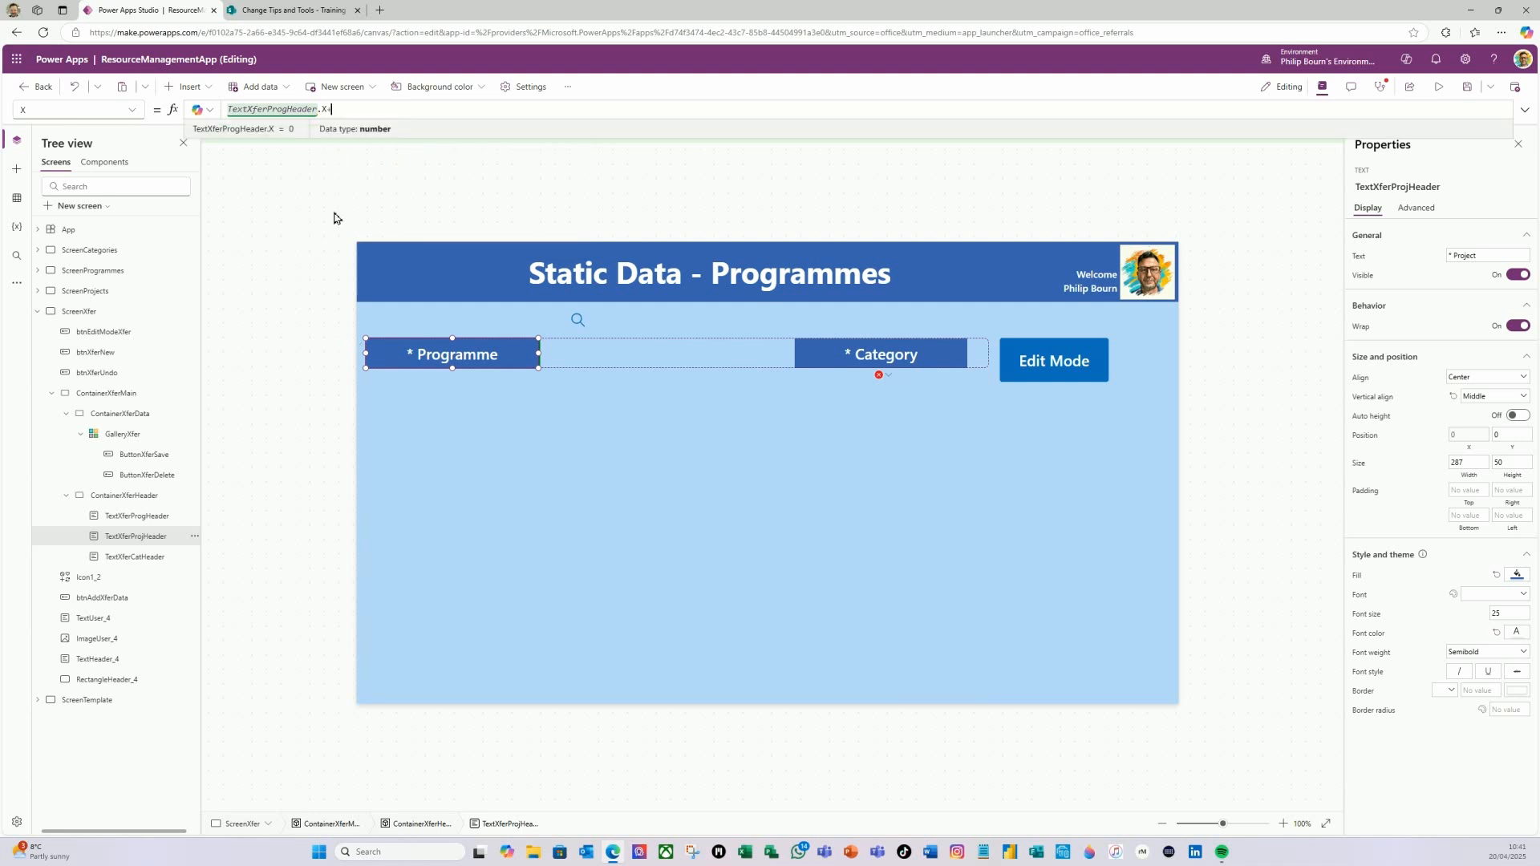
pyautogui.write('+text')
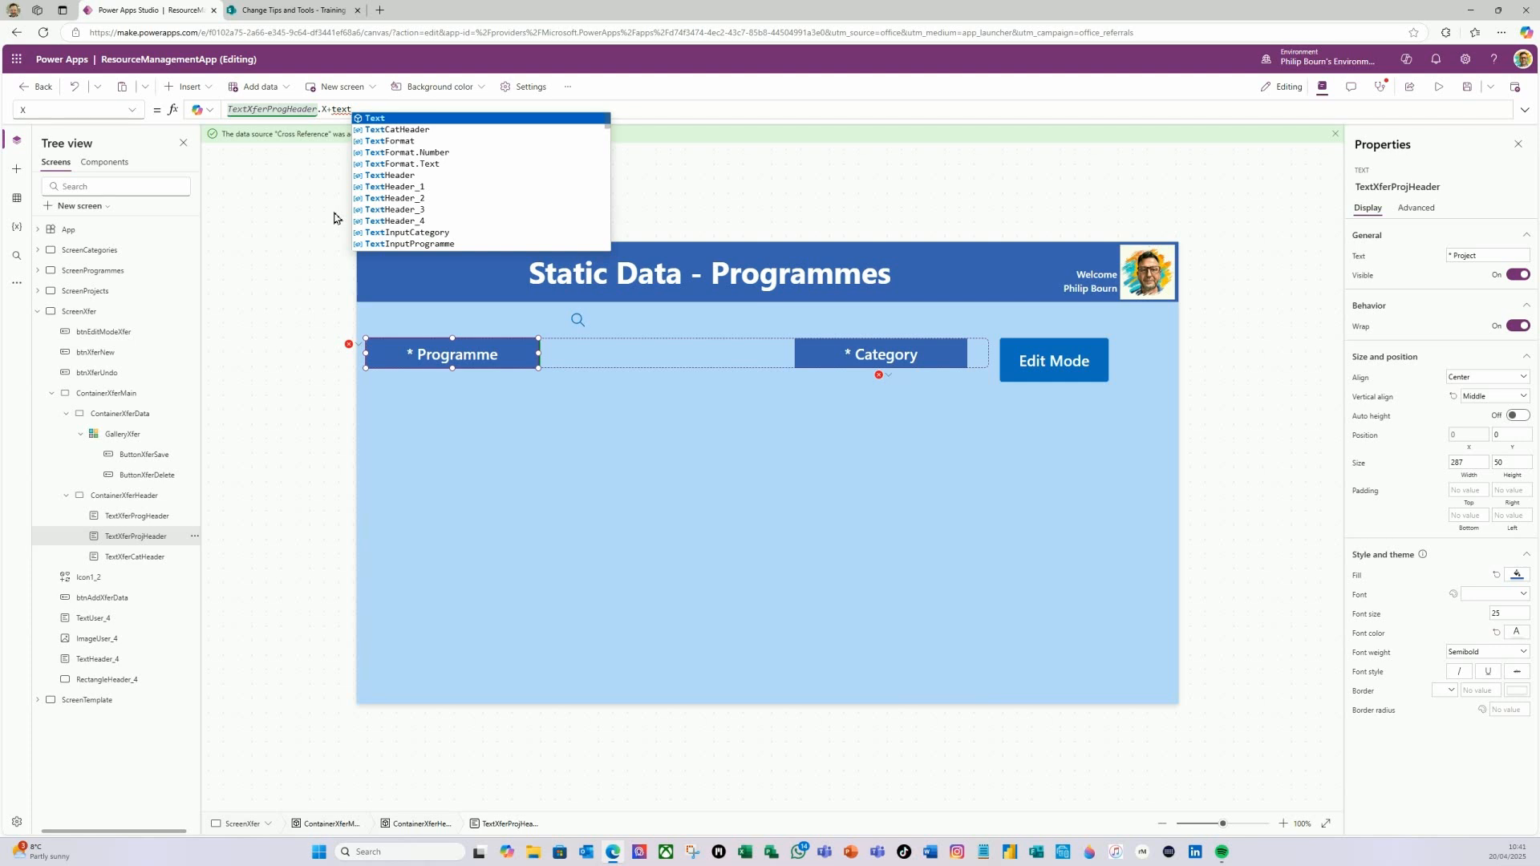
pyautogui.write('x')
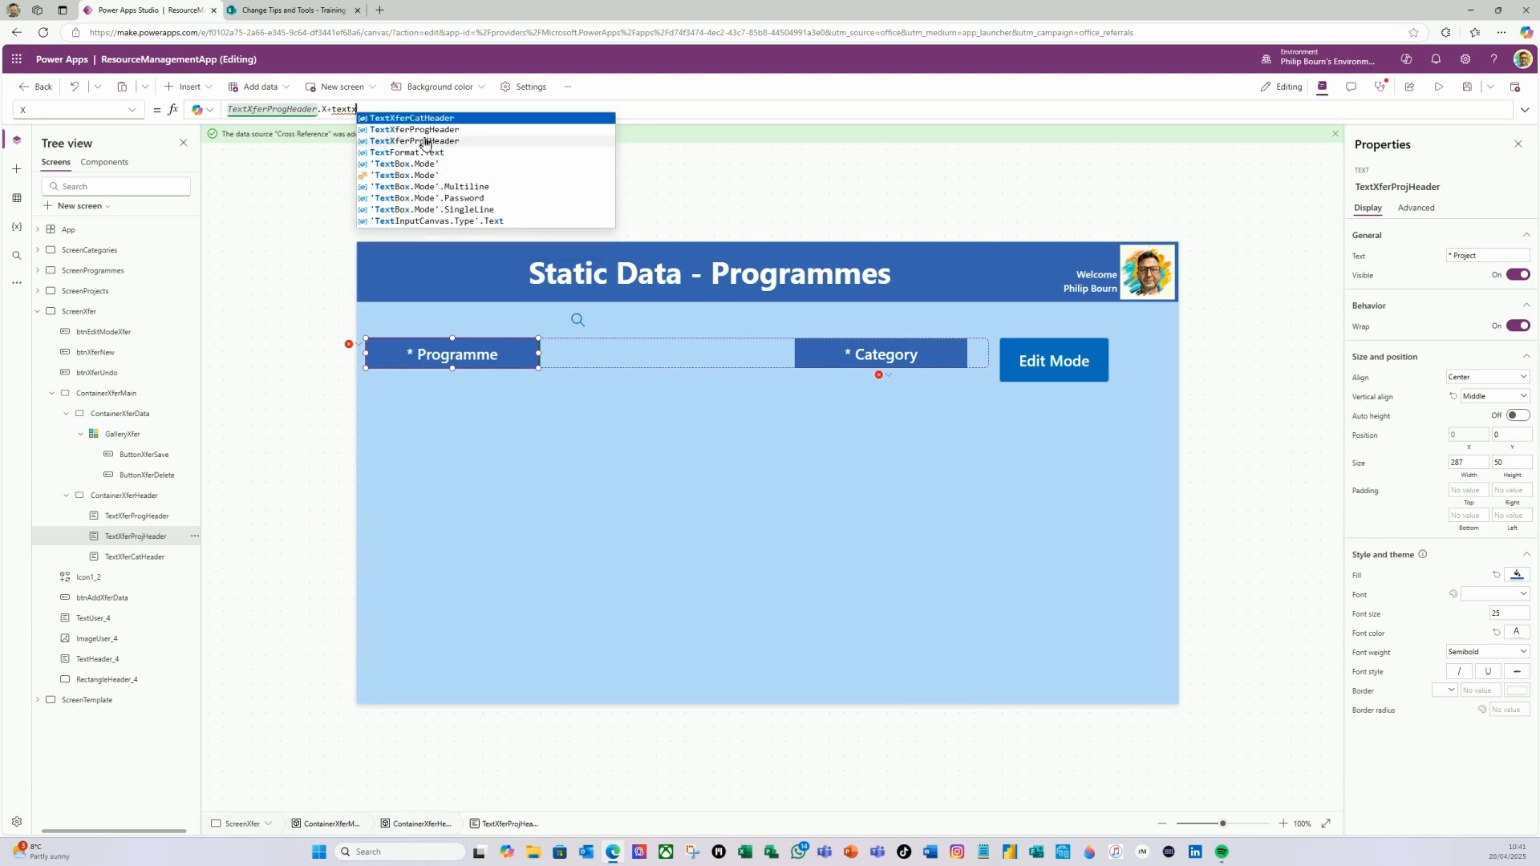
pyautogui.click(428, 131)
pyautogui.write('.')
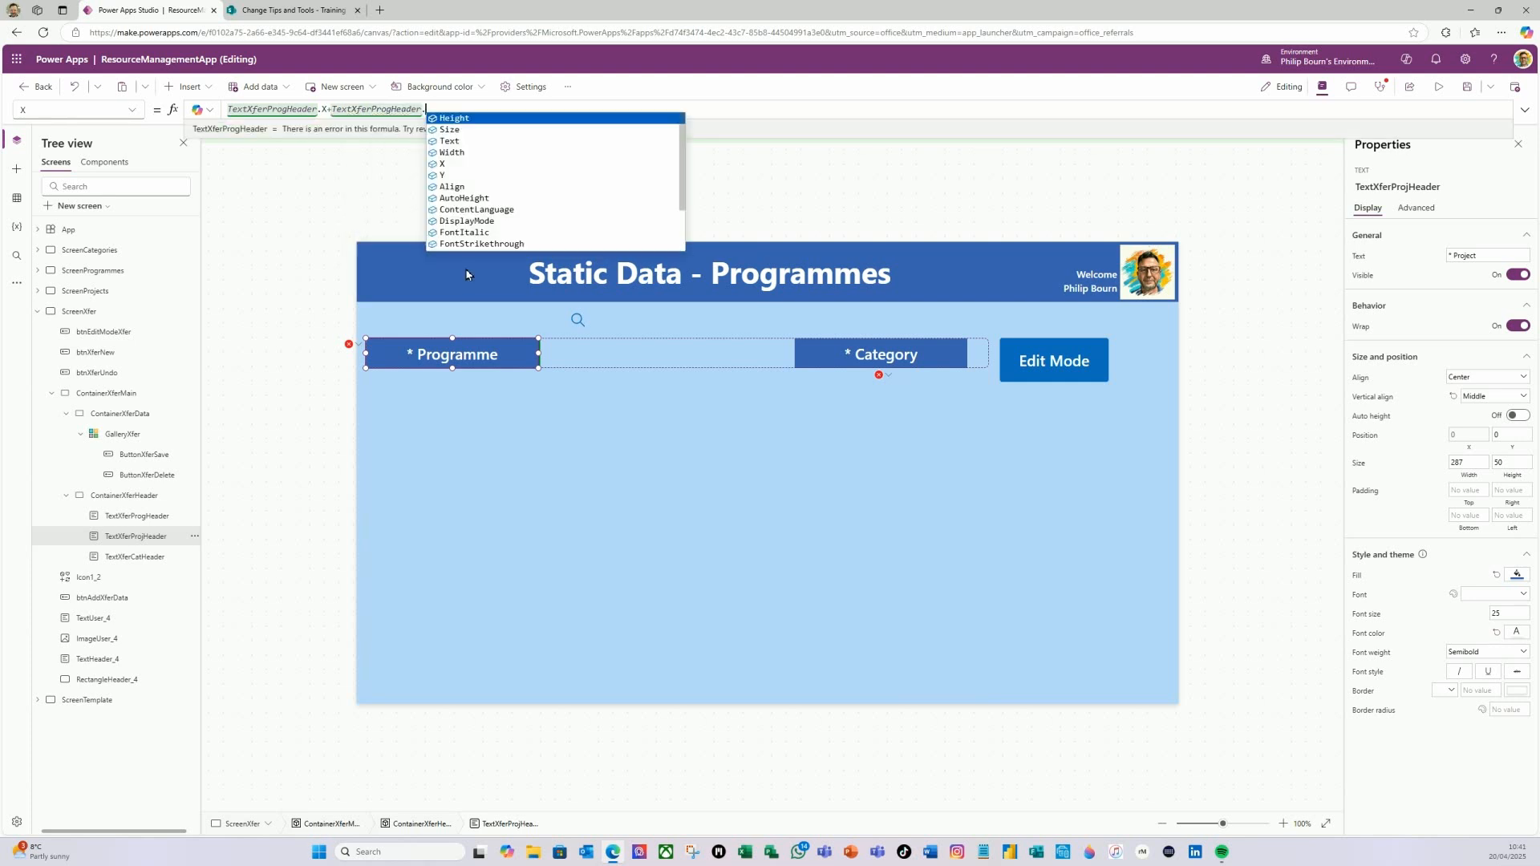
pyautogui.click(450, 153)
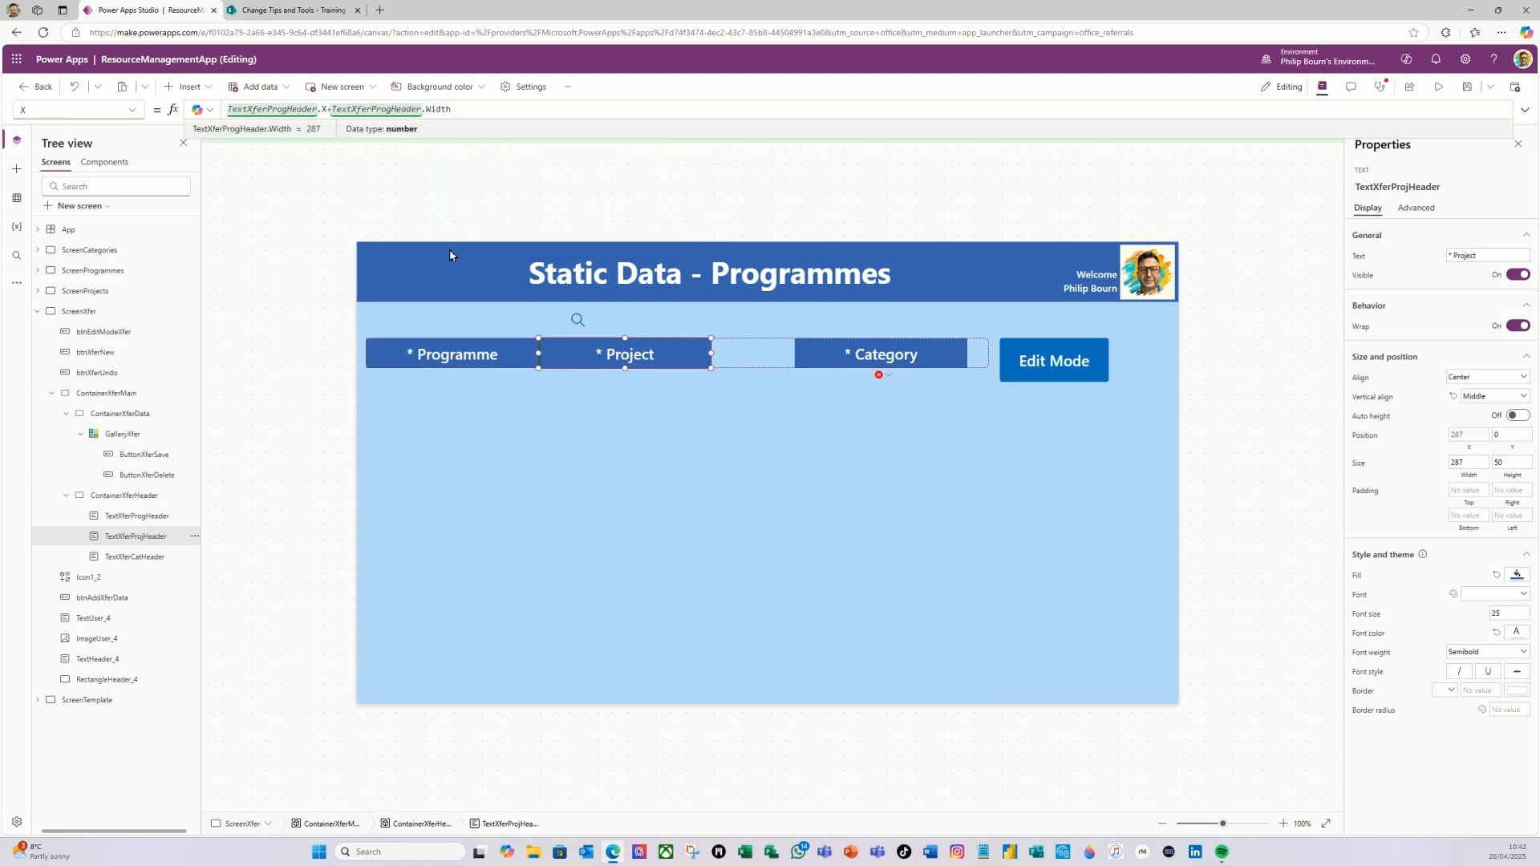
pyautogui.write('+1')
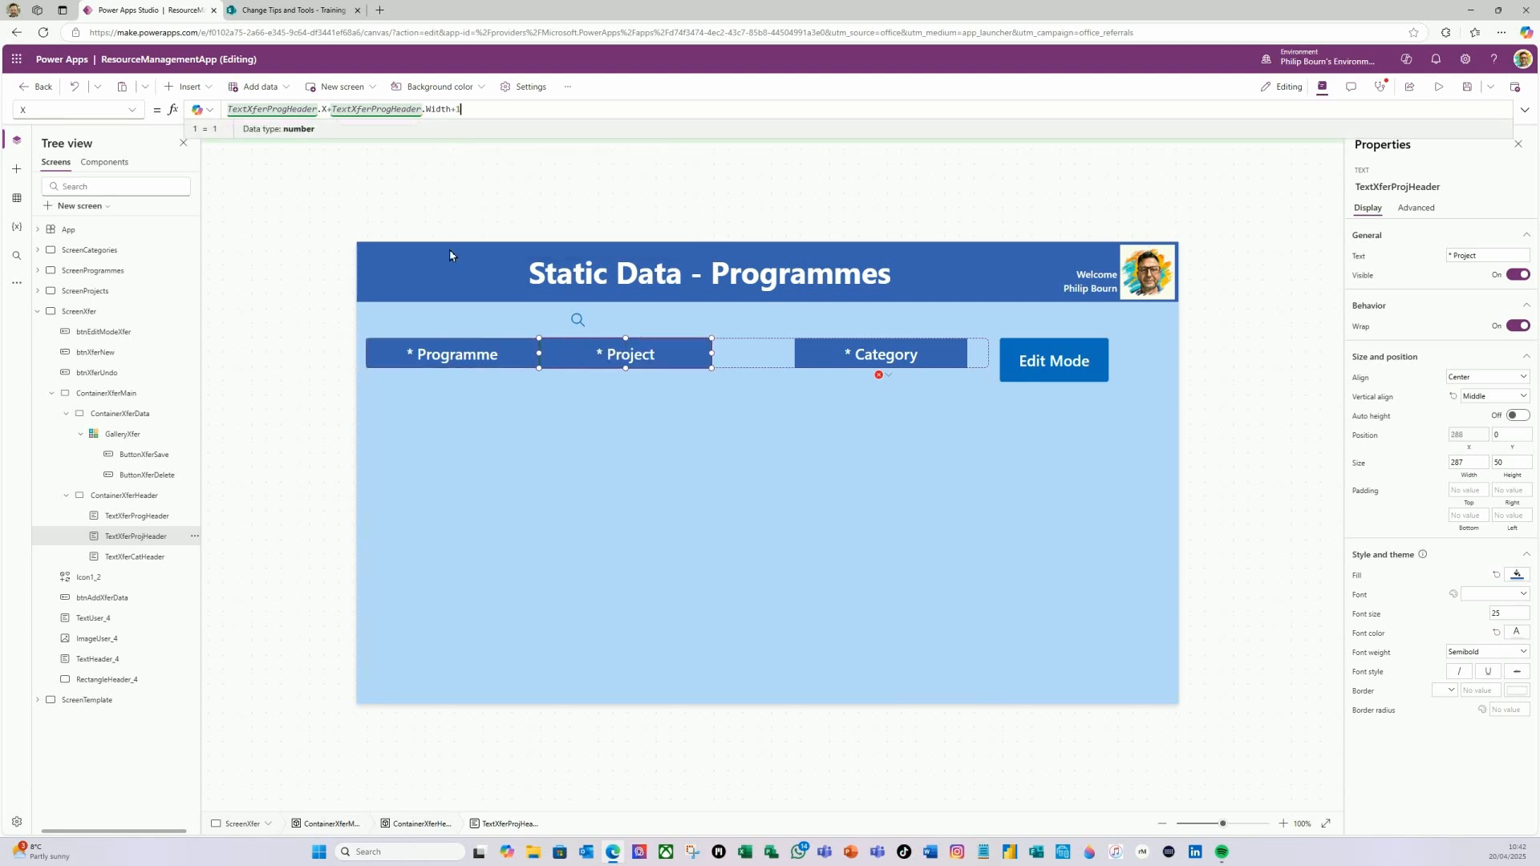
pyautogui.click(467, 356)
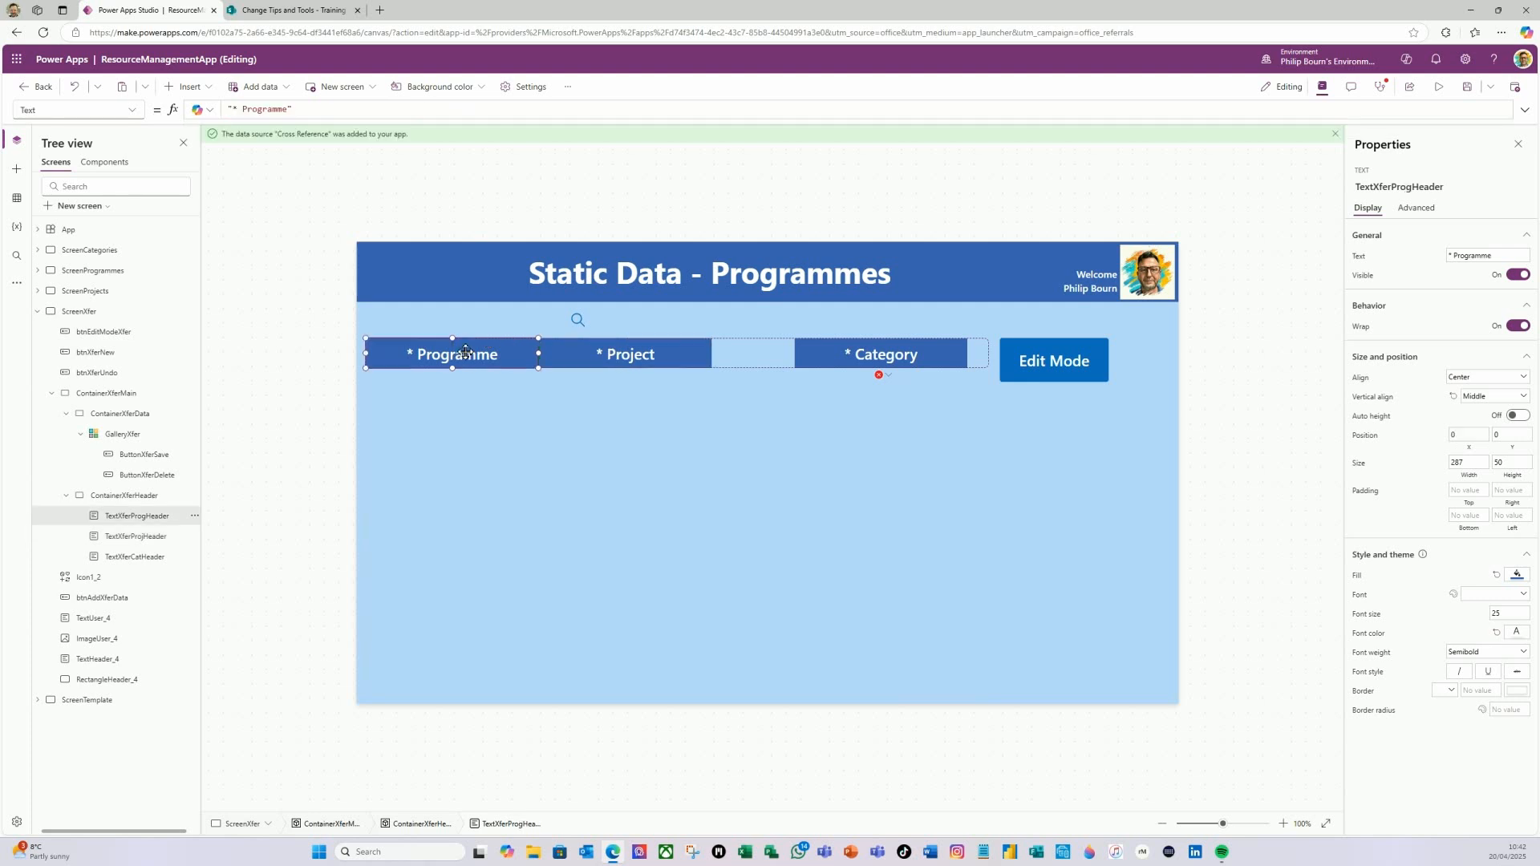
pyautogui.click(601, 355)
# - Set the X property of TextXferCatHeader to TextXferProjHeader.X+TextXferProjHeader.Width+1
pyautogui.click(817, 356)
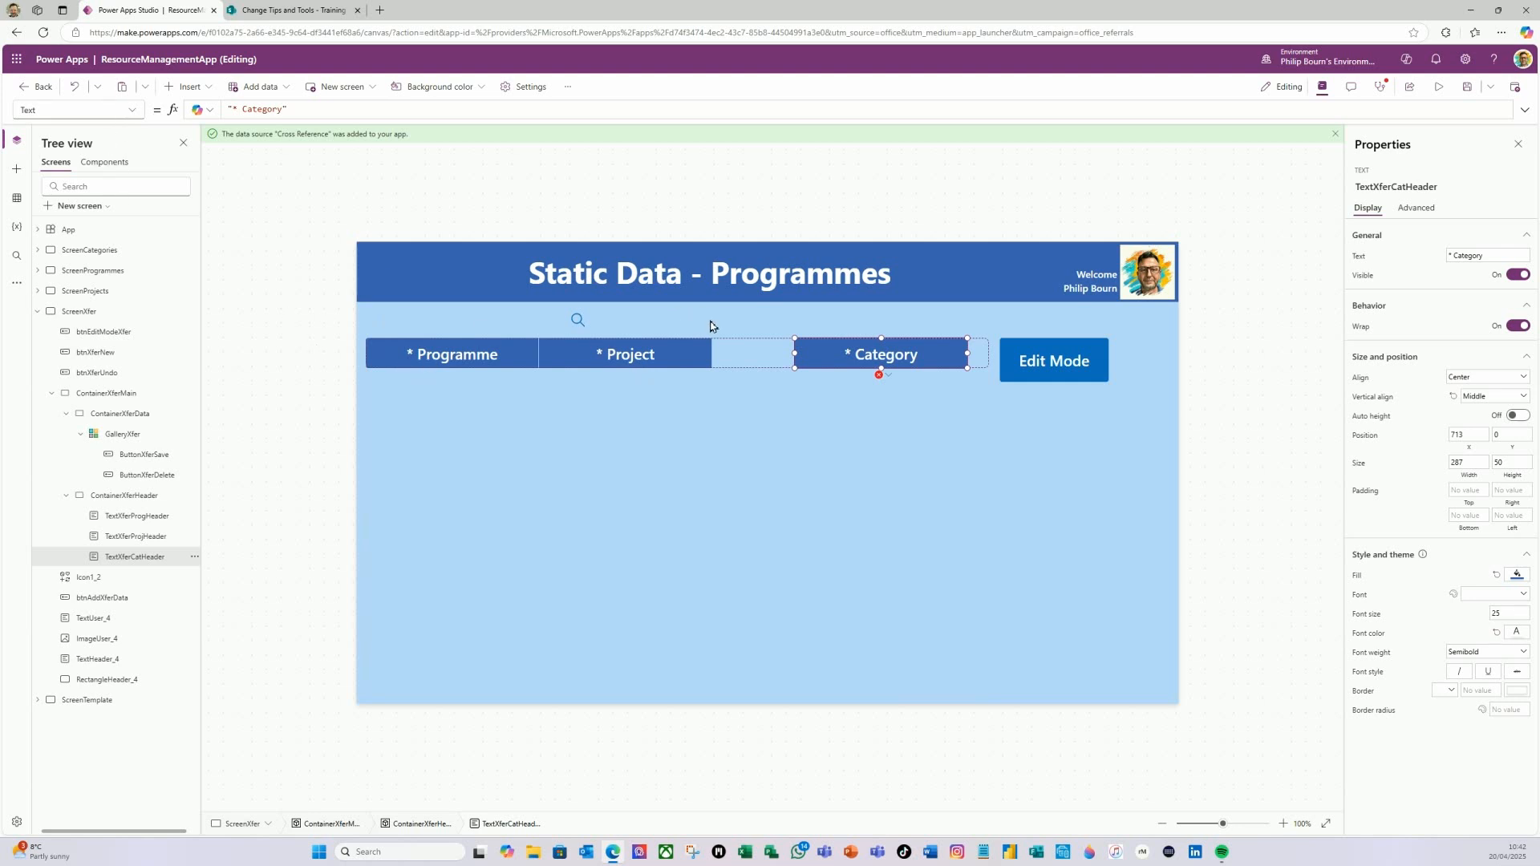
pyautogui.click(131, 117)
pyautogui.scroll(-3, 76, 730)
pyautogui.click(49, 706)
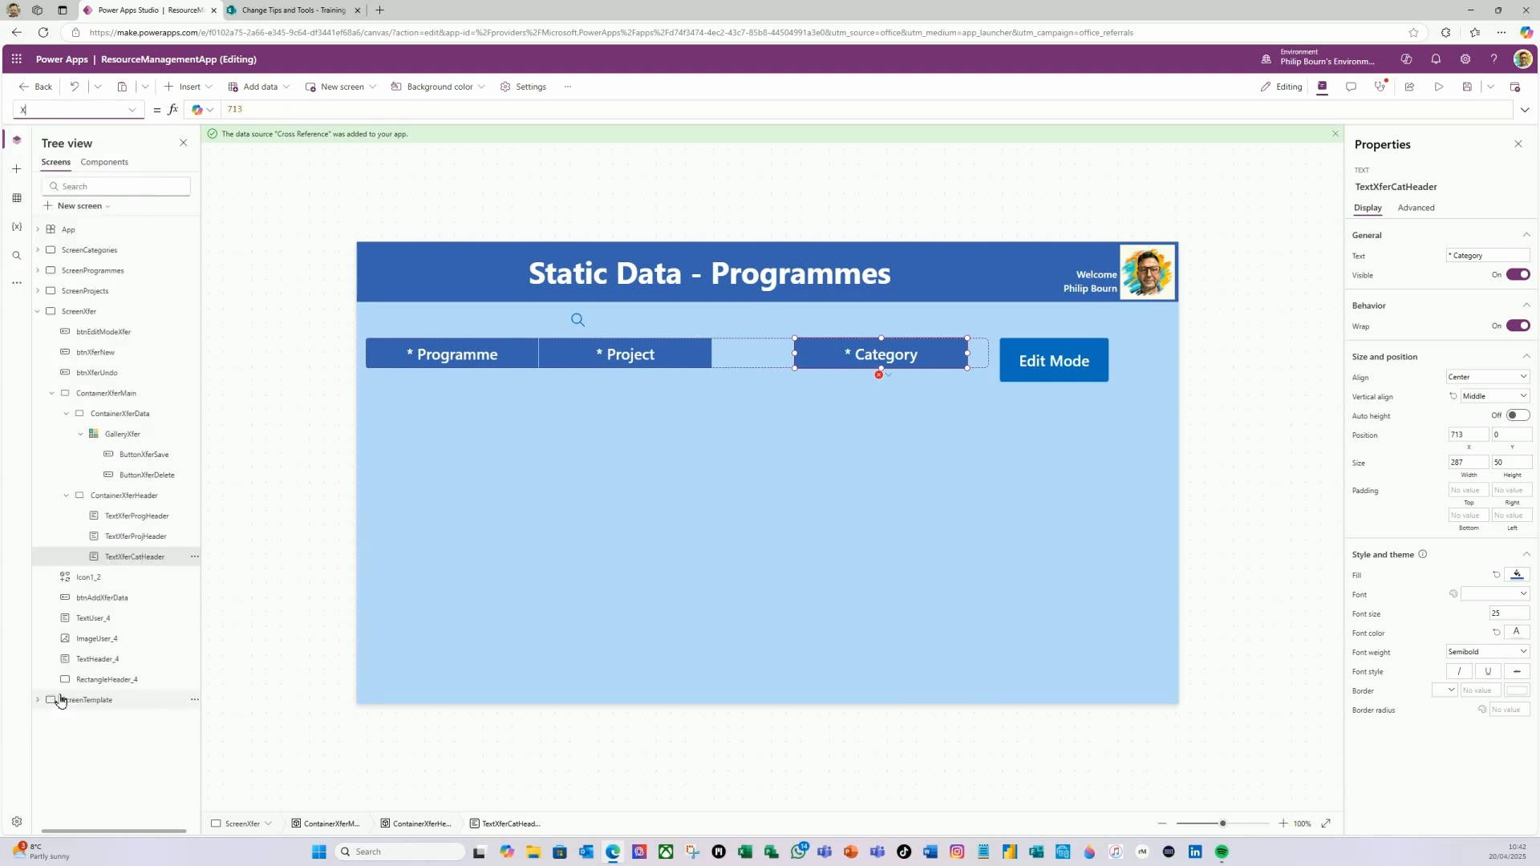
pyautogui.click(256, 111)
pyautogui.press('BackSpace')
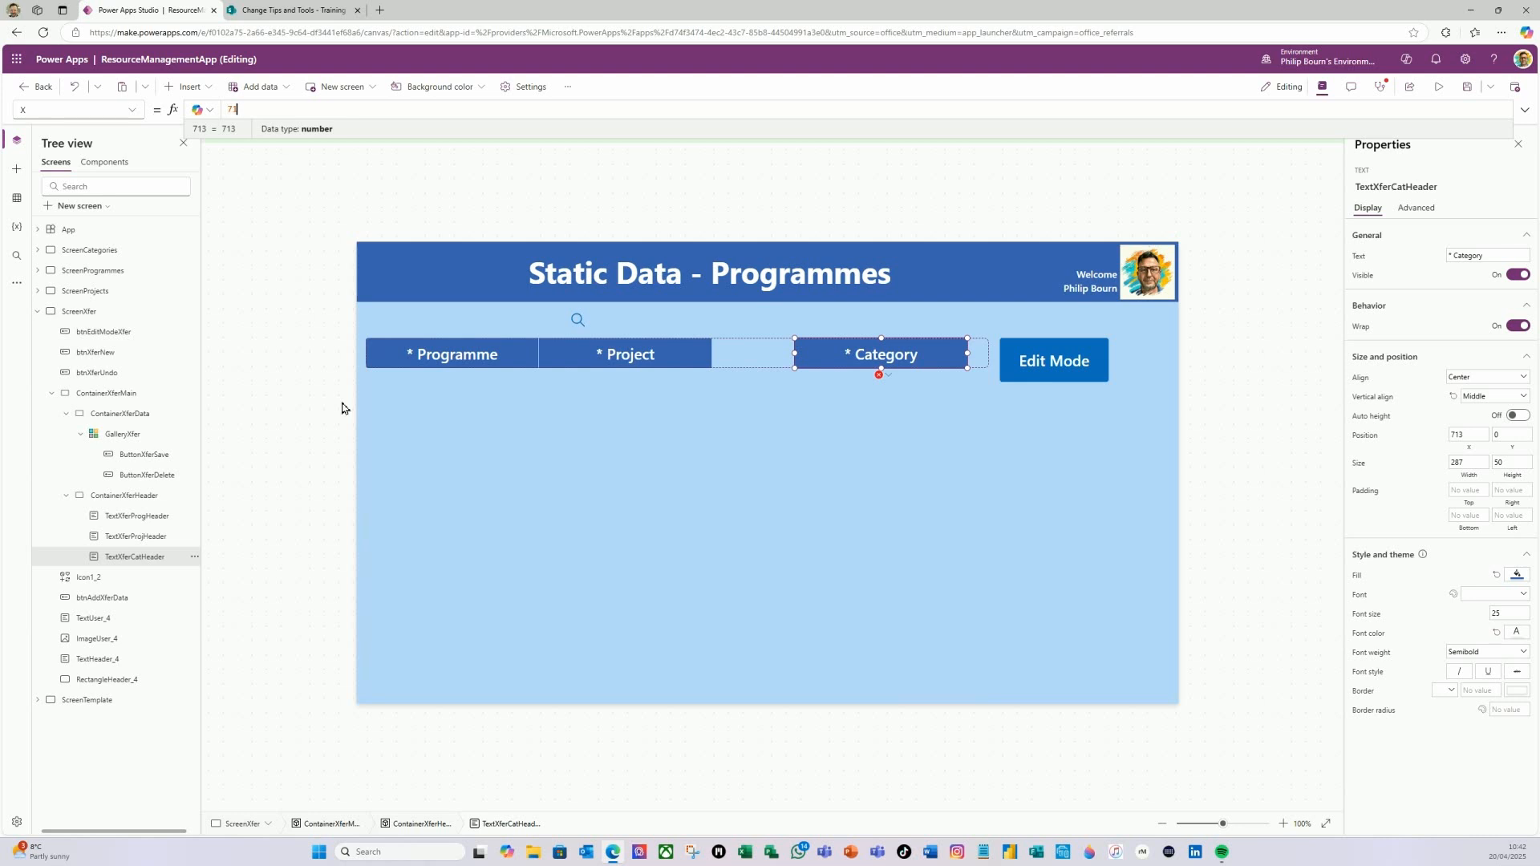
pyautogui.write('textx')
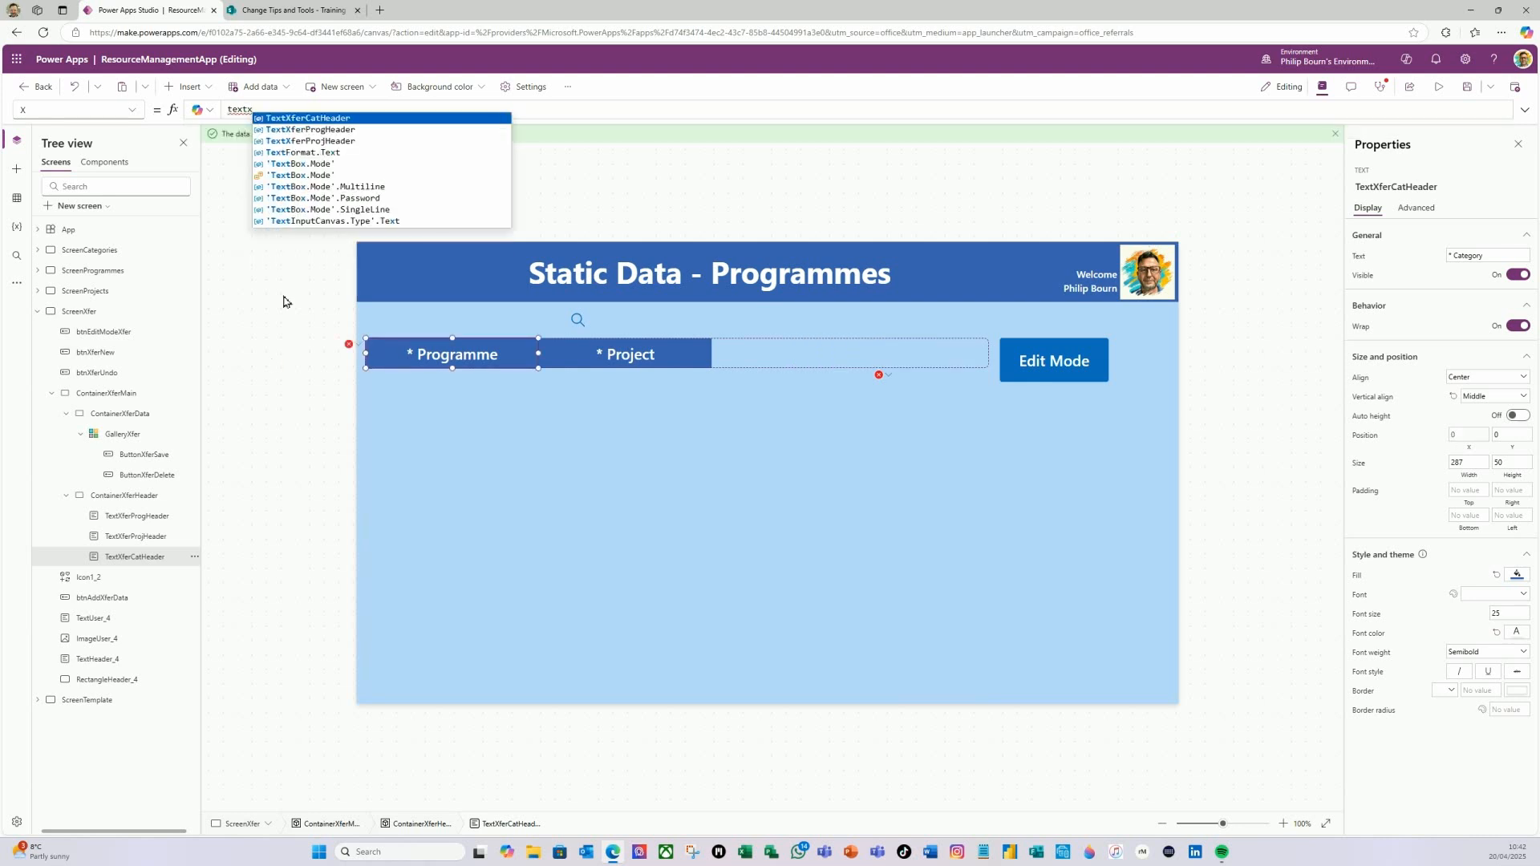
pyautogui.click(337, 141)
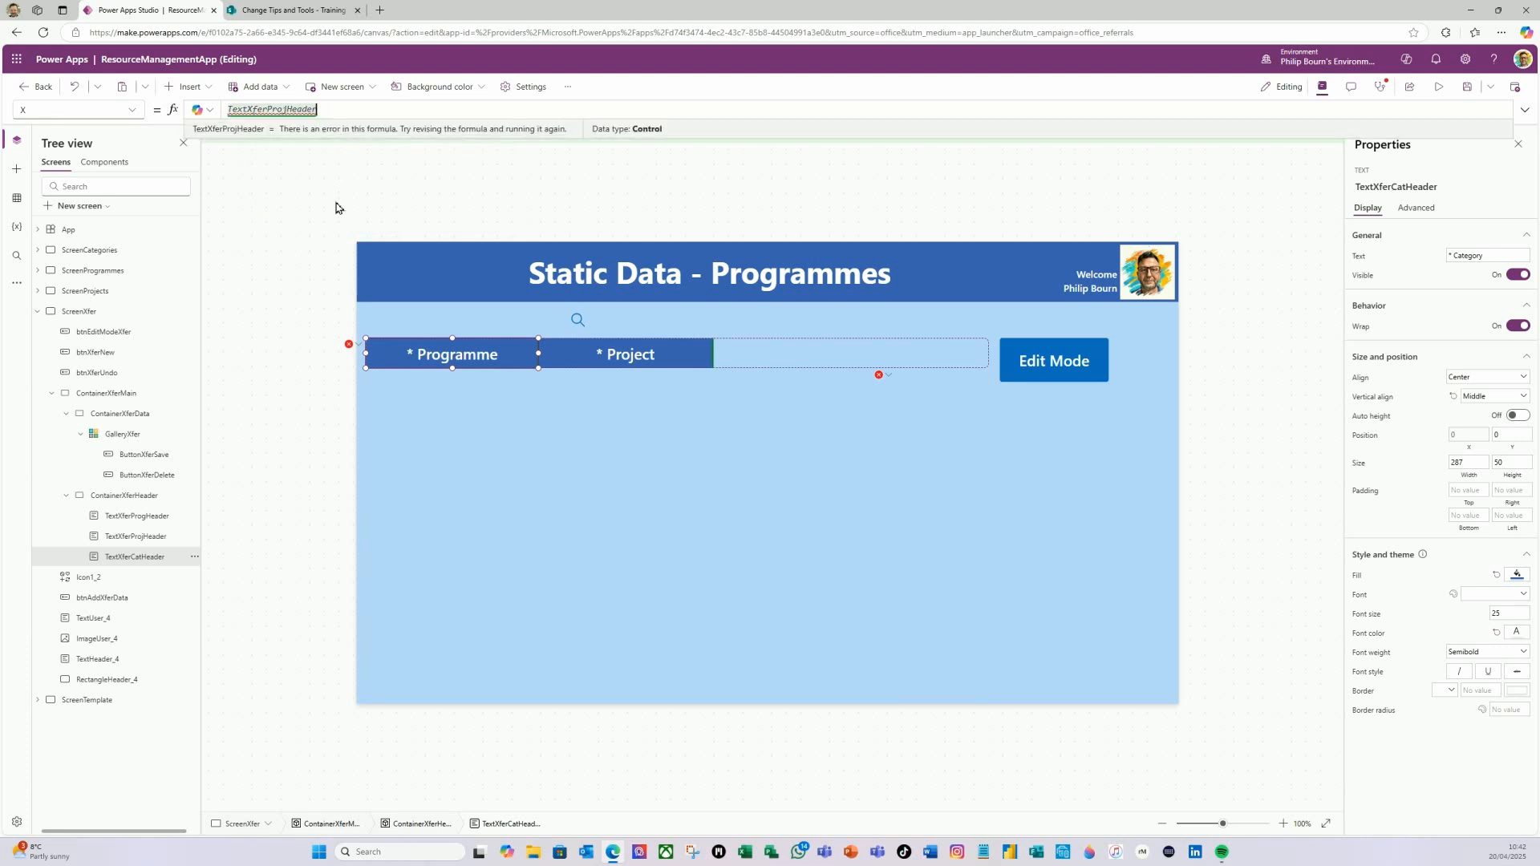
pyautogui.write('.')
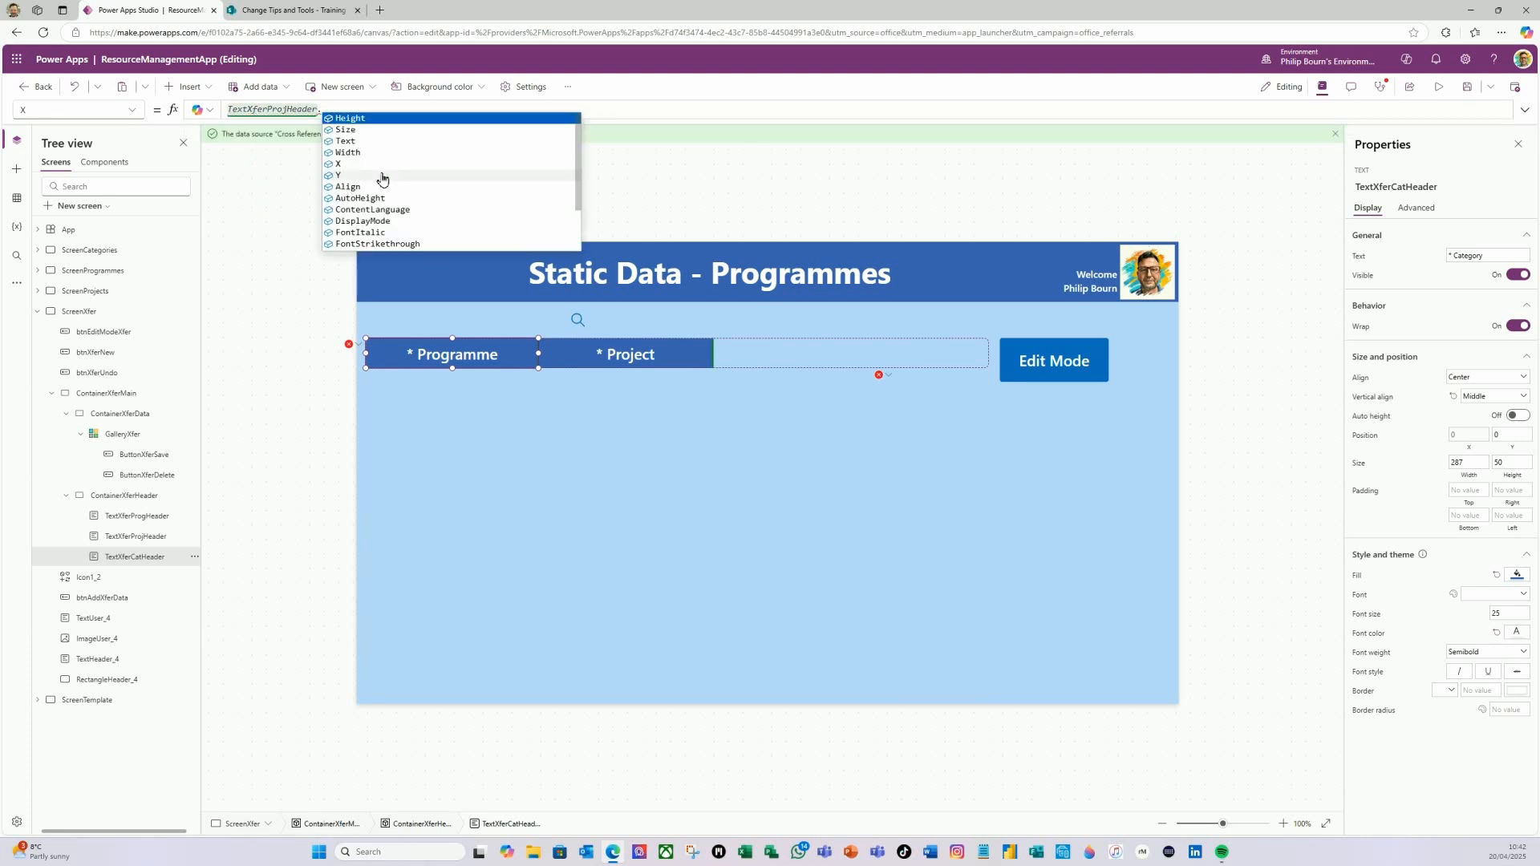
pyautogui.click(369, 172)
pyautogui.write('+text')
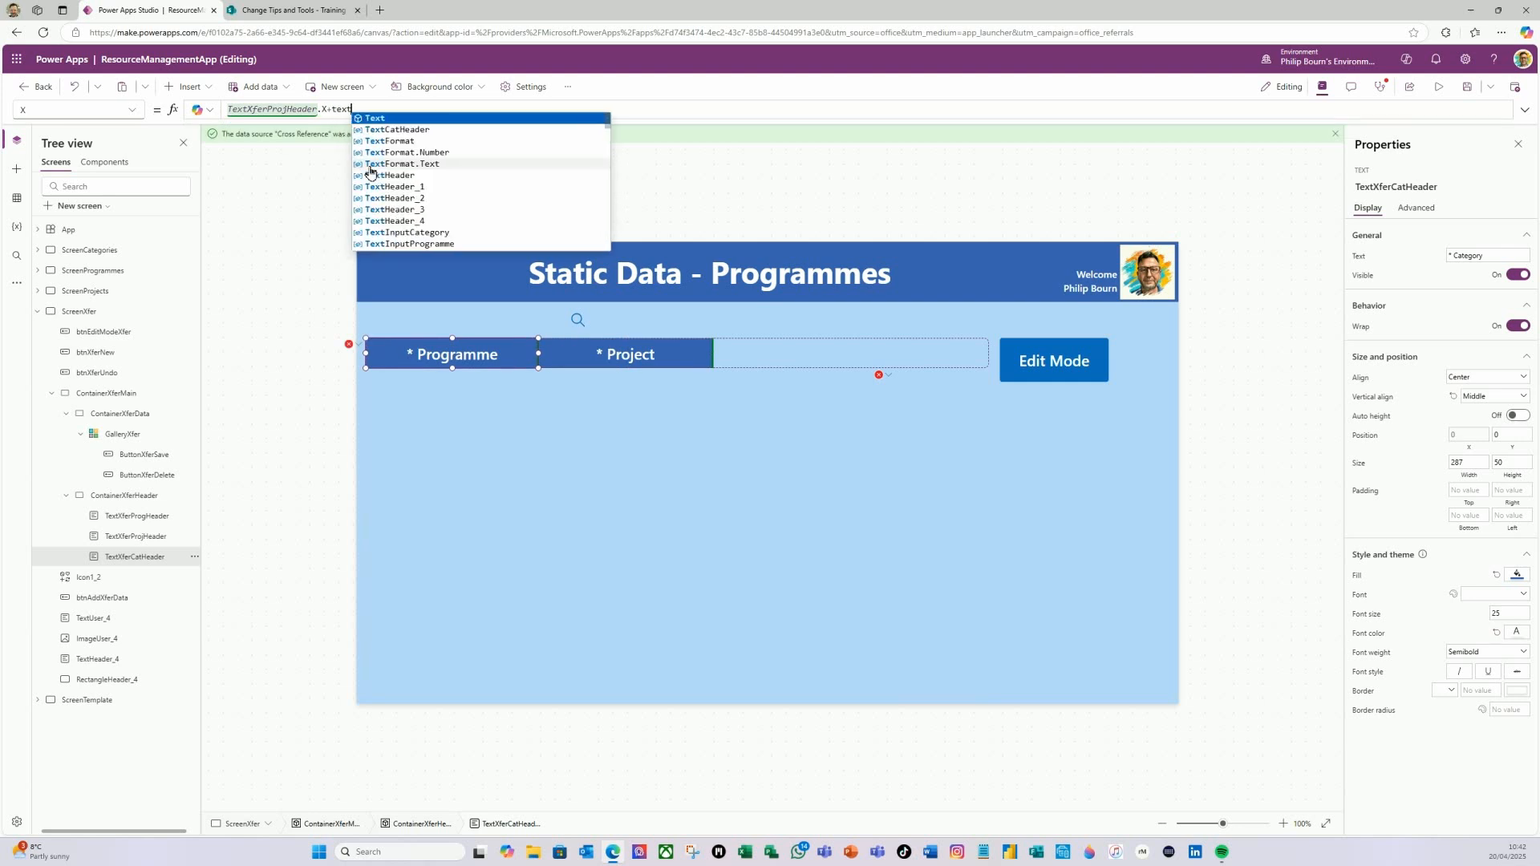
pyautogui.write('X')
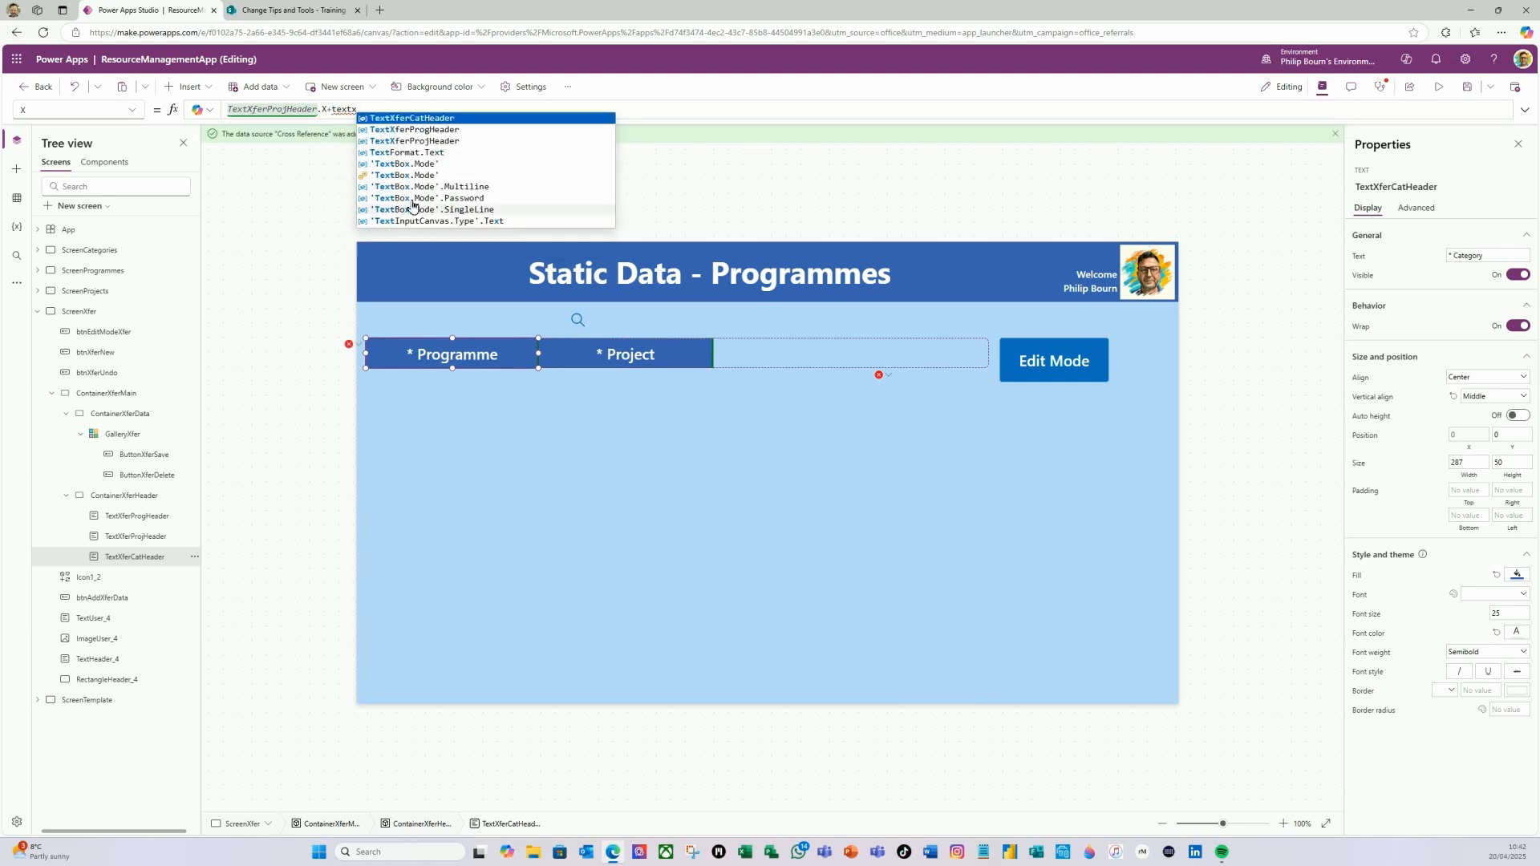
pyautogui.click(425, 141)
pyautogui.write('.')
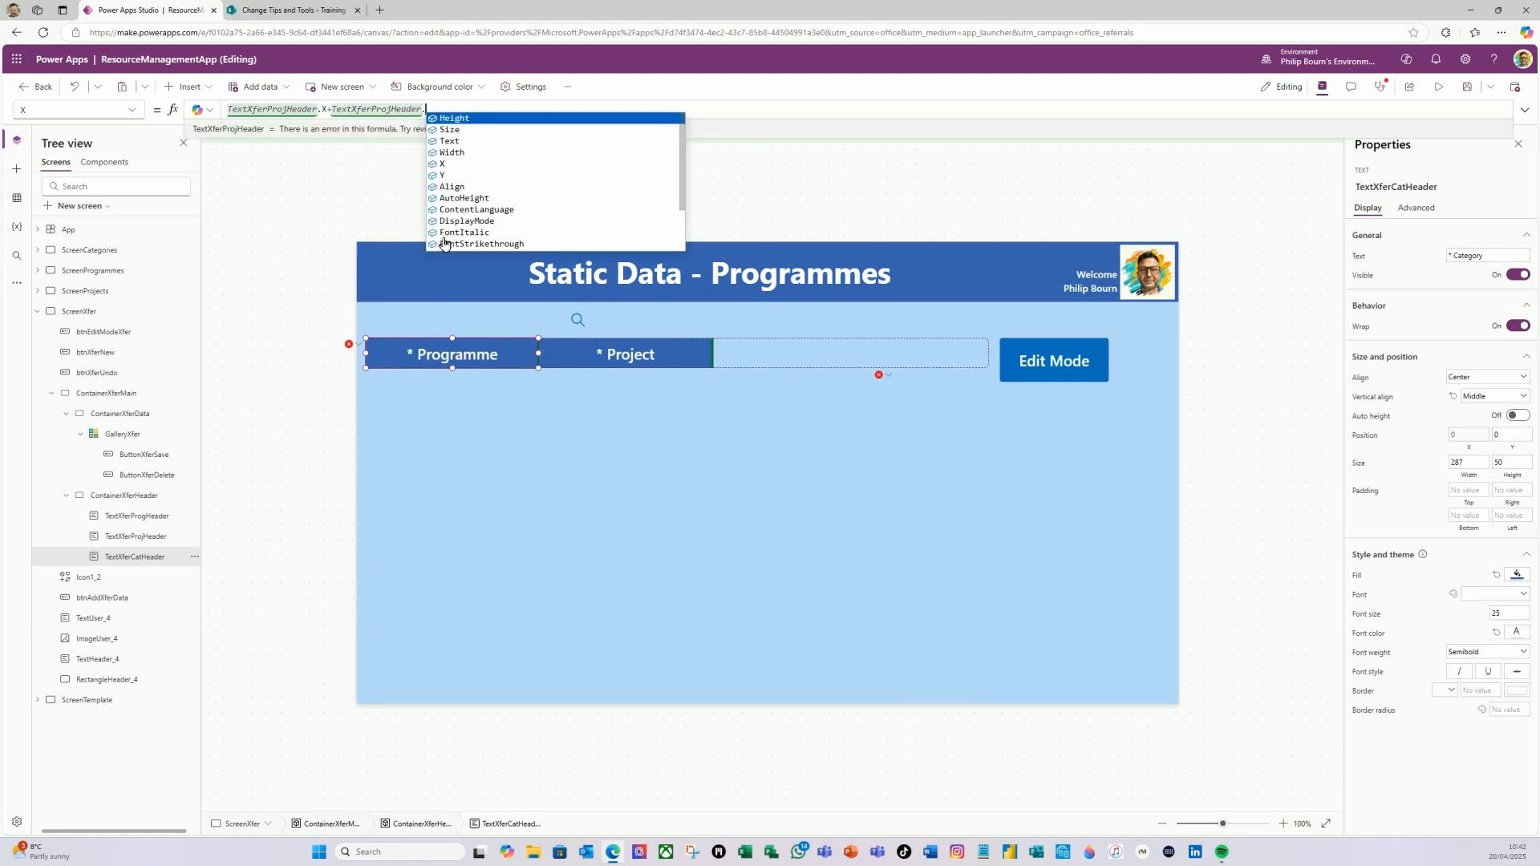
pyautogui.click(465, 153)
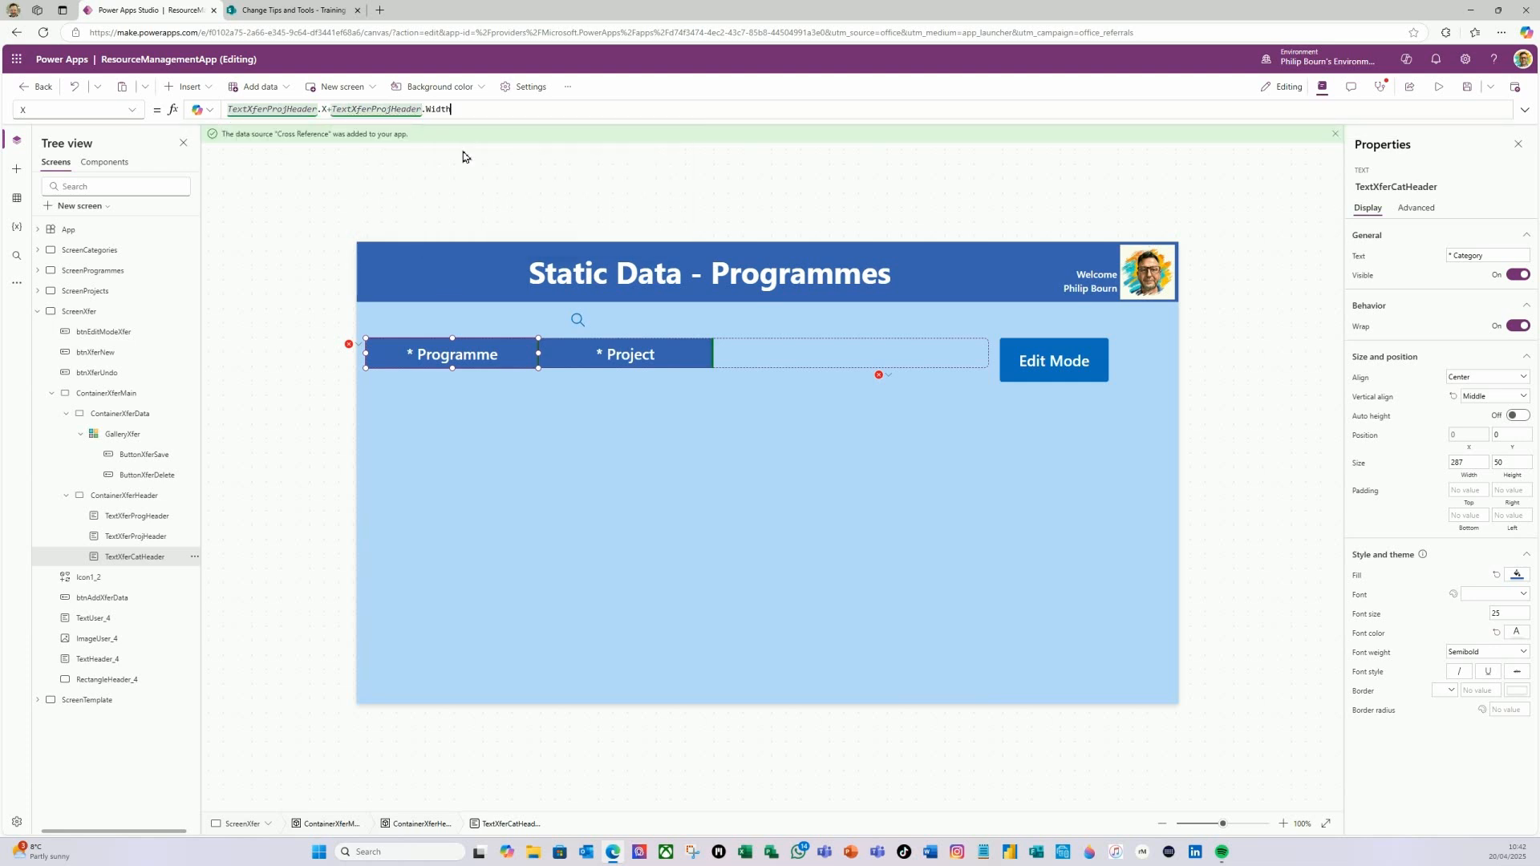
pyautogui.write('+1')
pyautogui.click(475, 360)
pyautogui.click(768, 353)
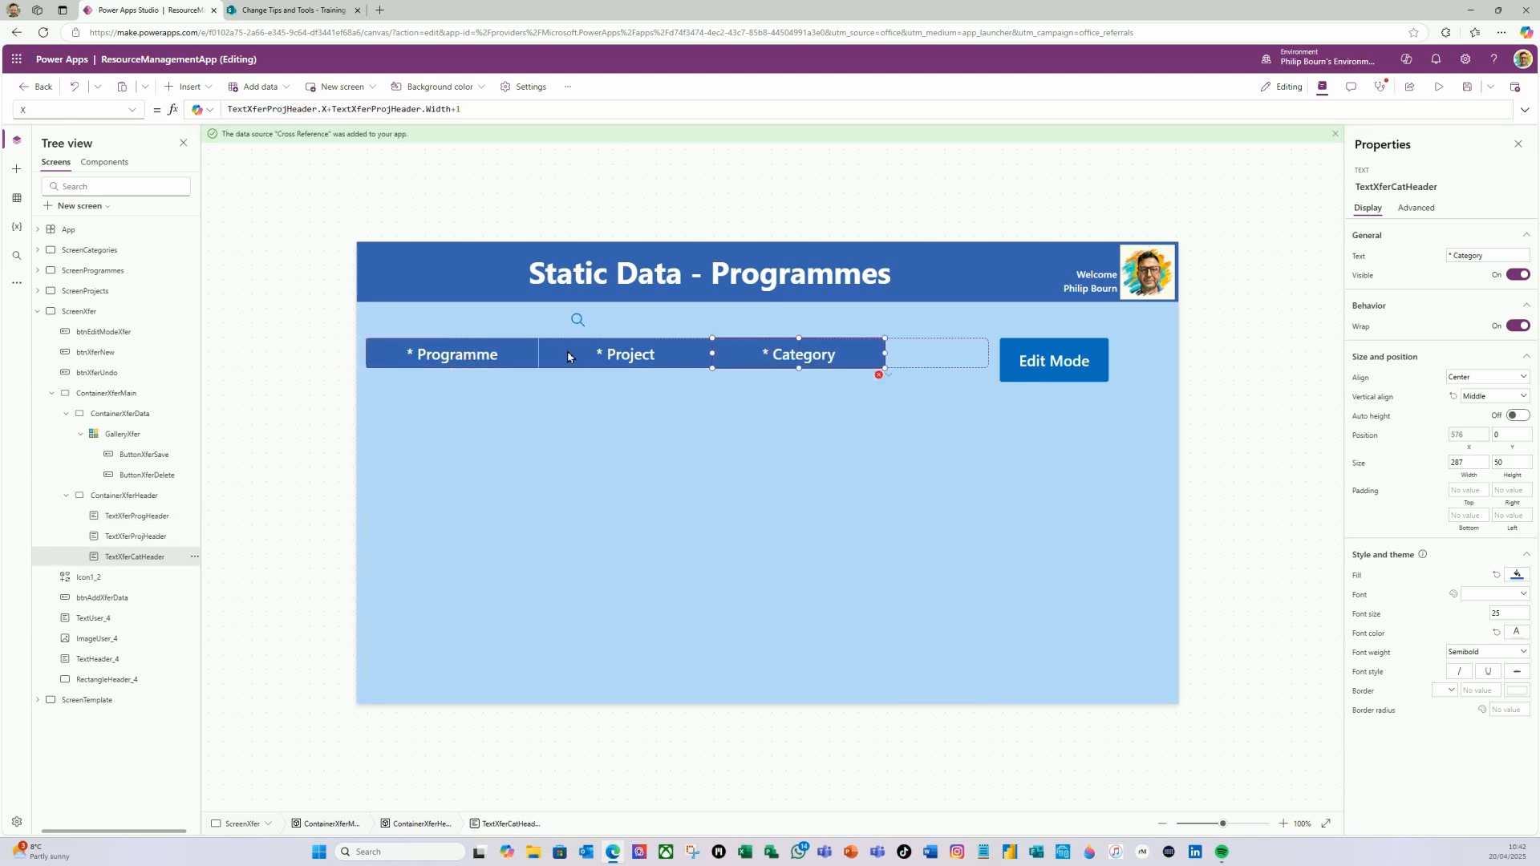
pyautogui.click(515, 356)
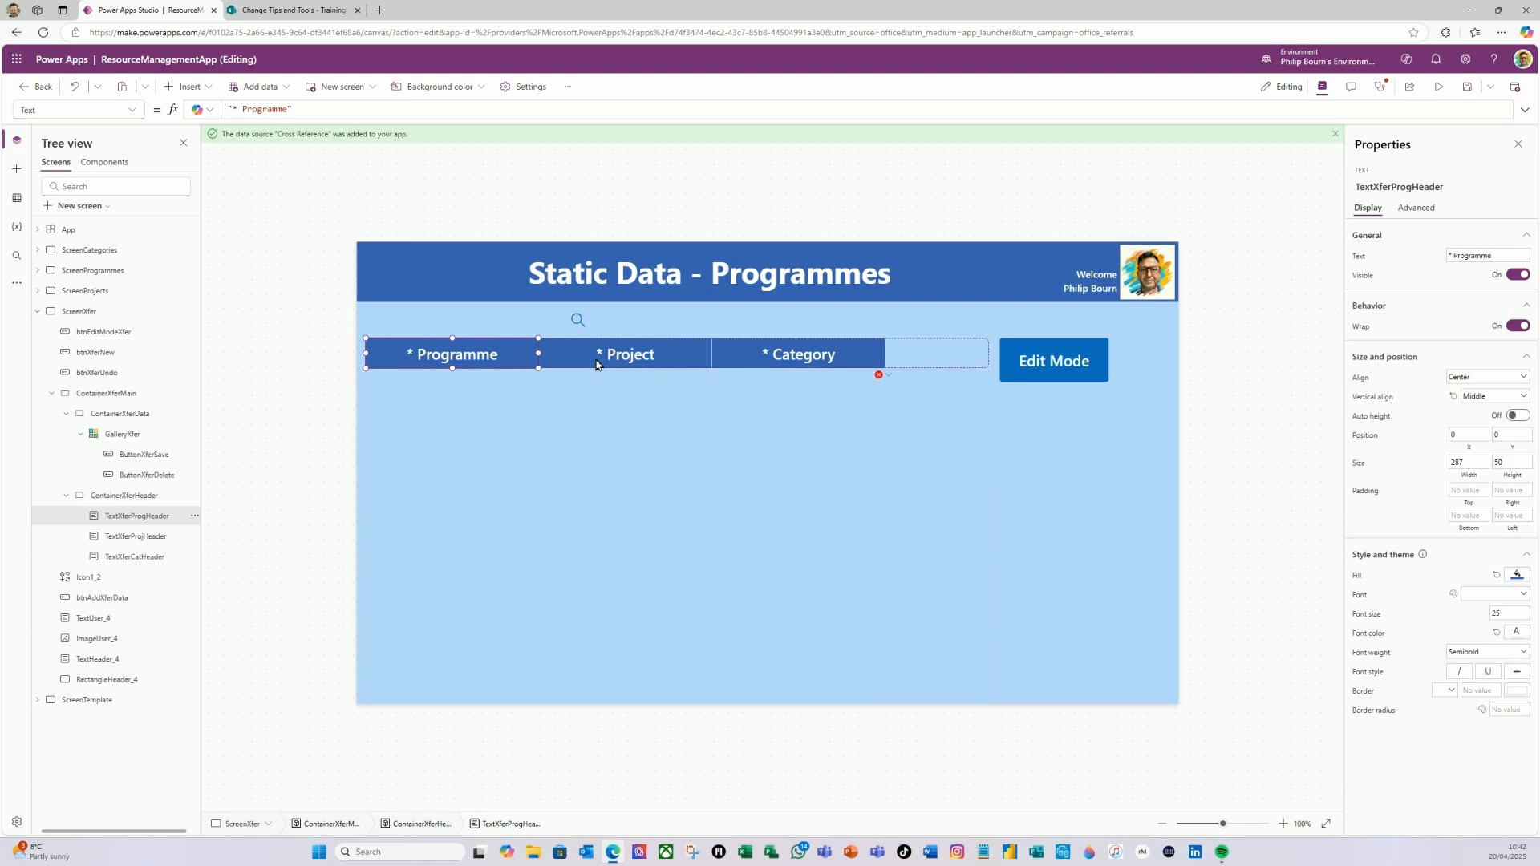
pyautogui.click(652, 357)
pyautogui.click(796, 358)
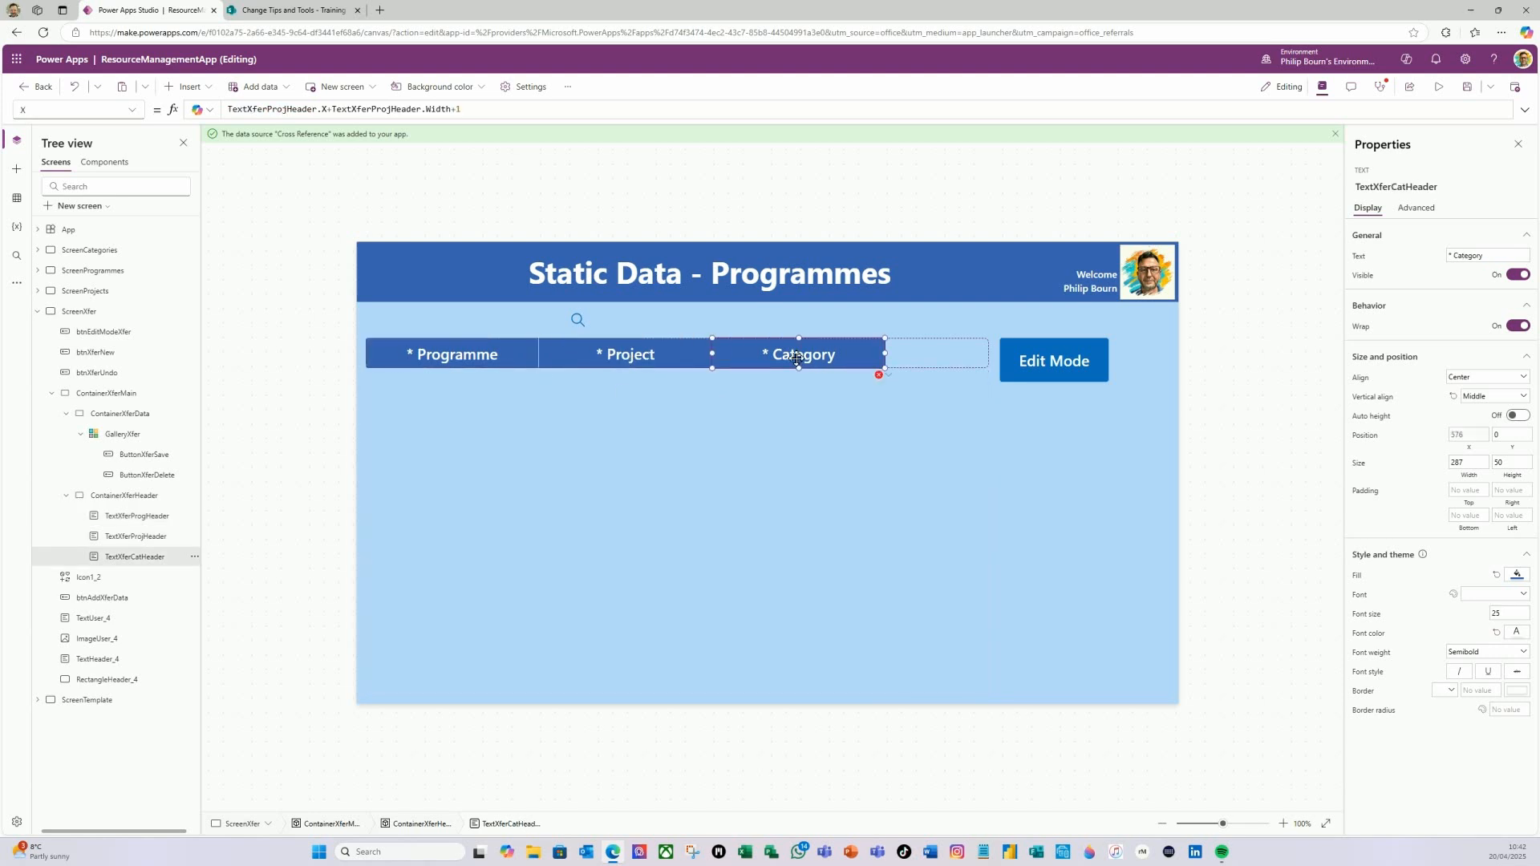
pyautogui.click(484, 353)
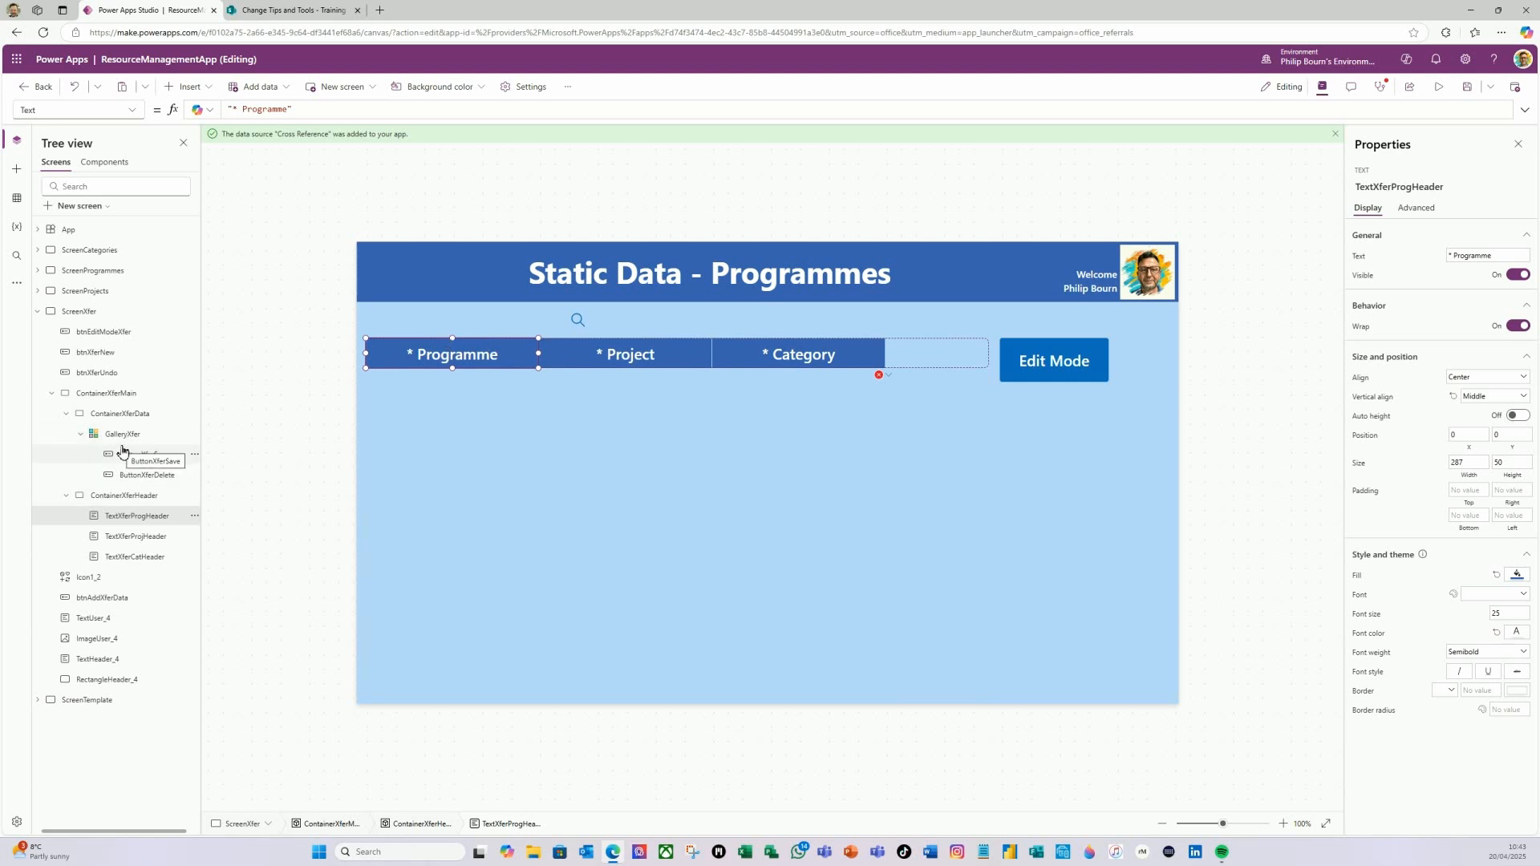
# - Switch to SharePoint and examine the Programme lookup choices in a new Cross Reference item, cancel it, and return to Power Apps
pyautogui.click(297, 10)
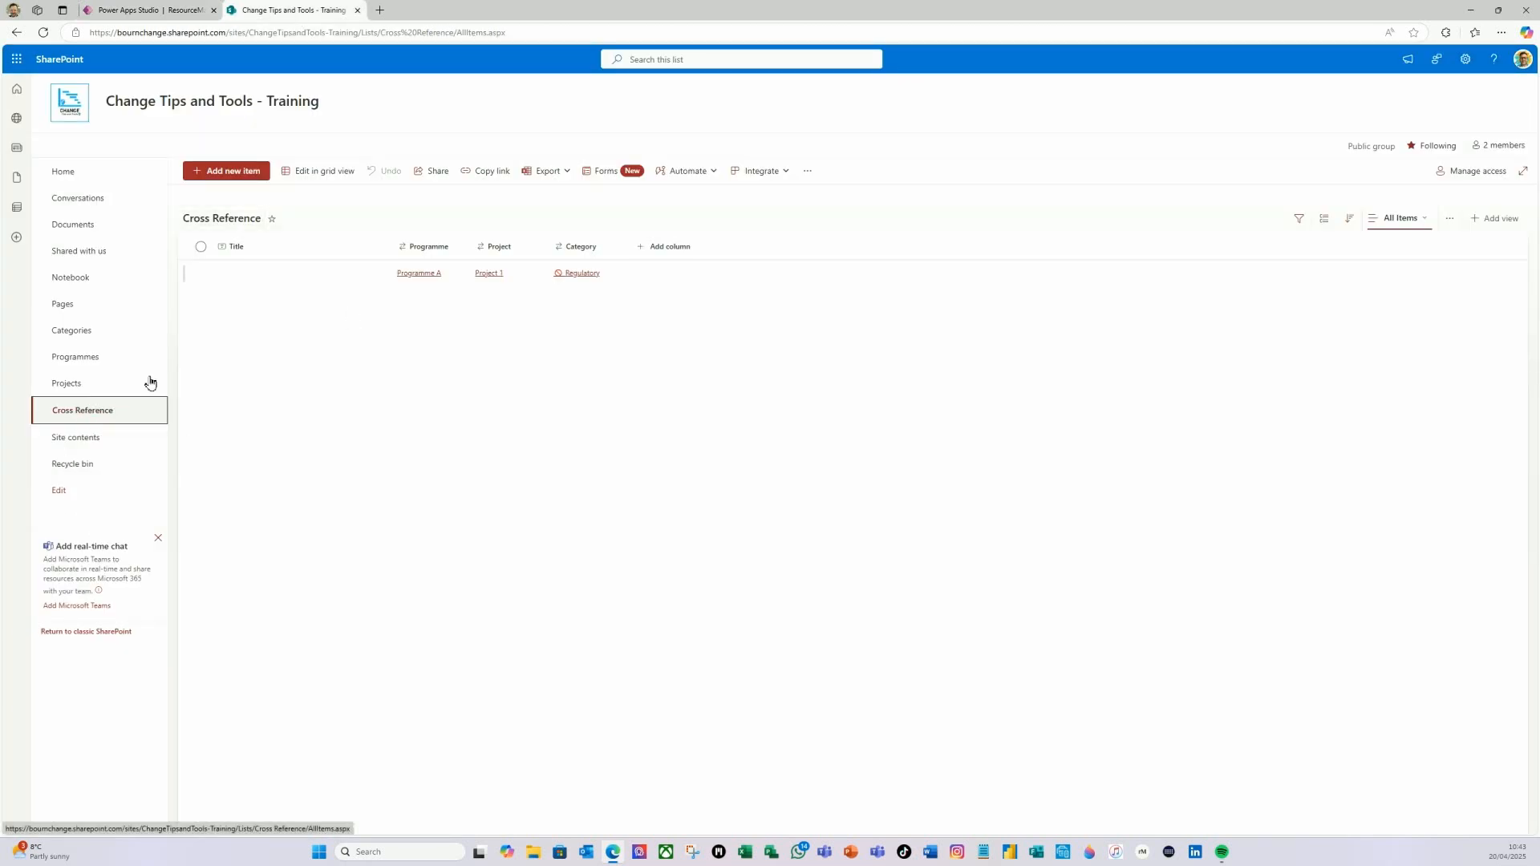
pyautogui.click(248, 176)
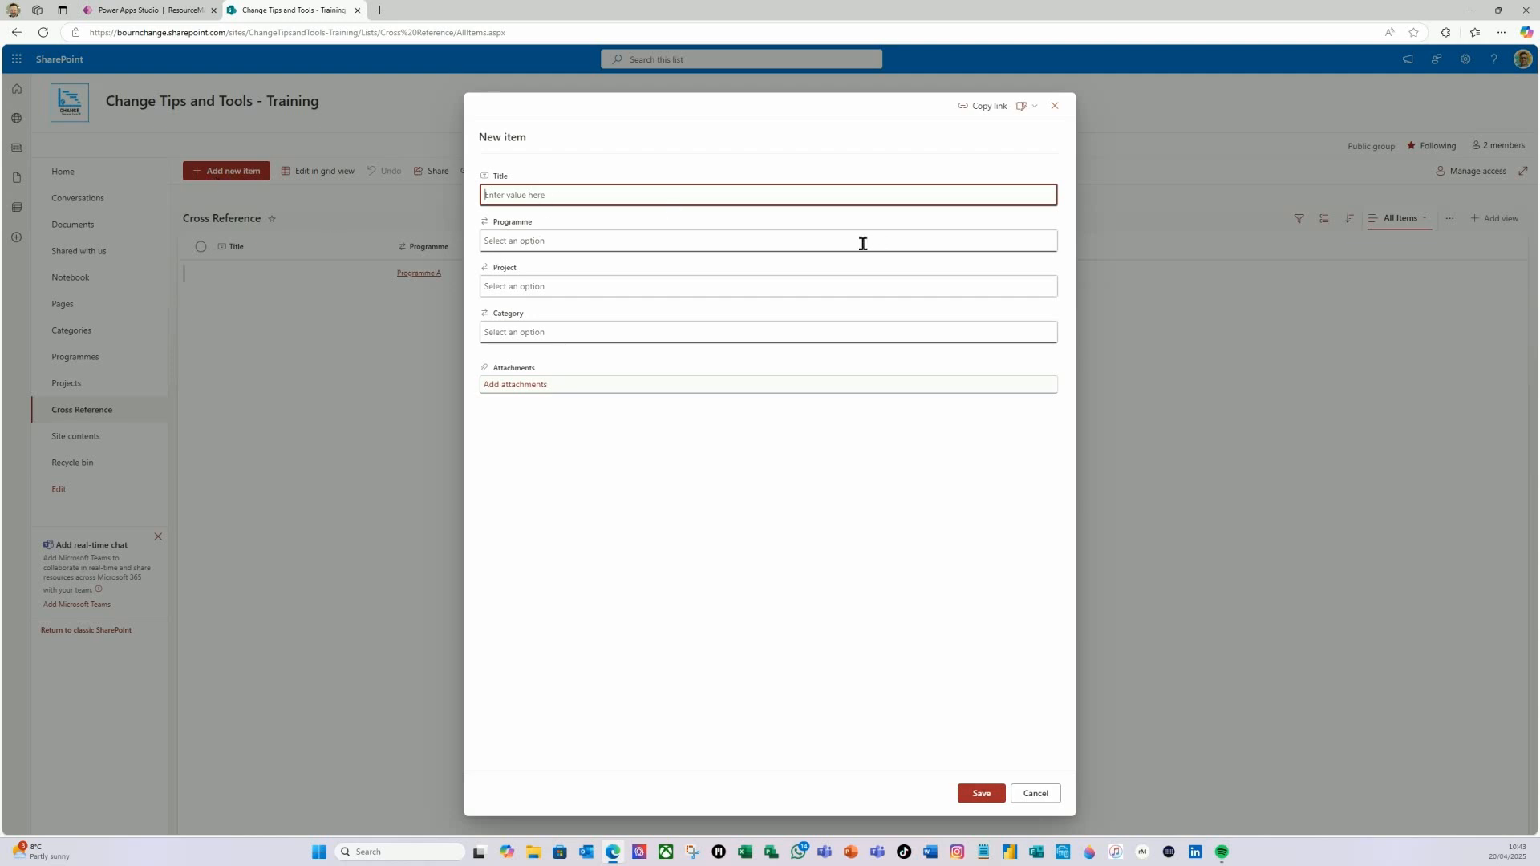
pyautogui.click(863, 243)
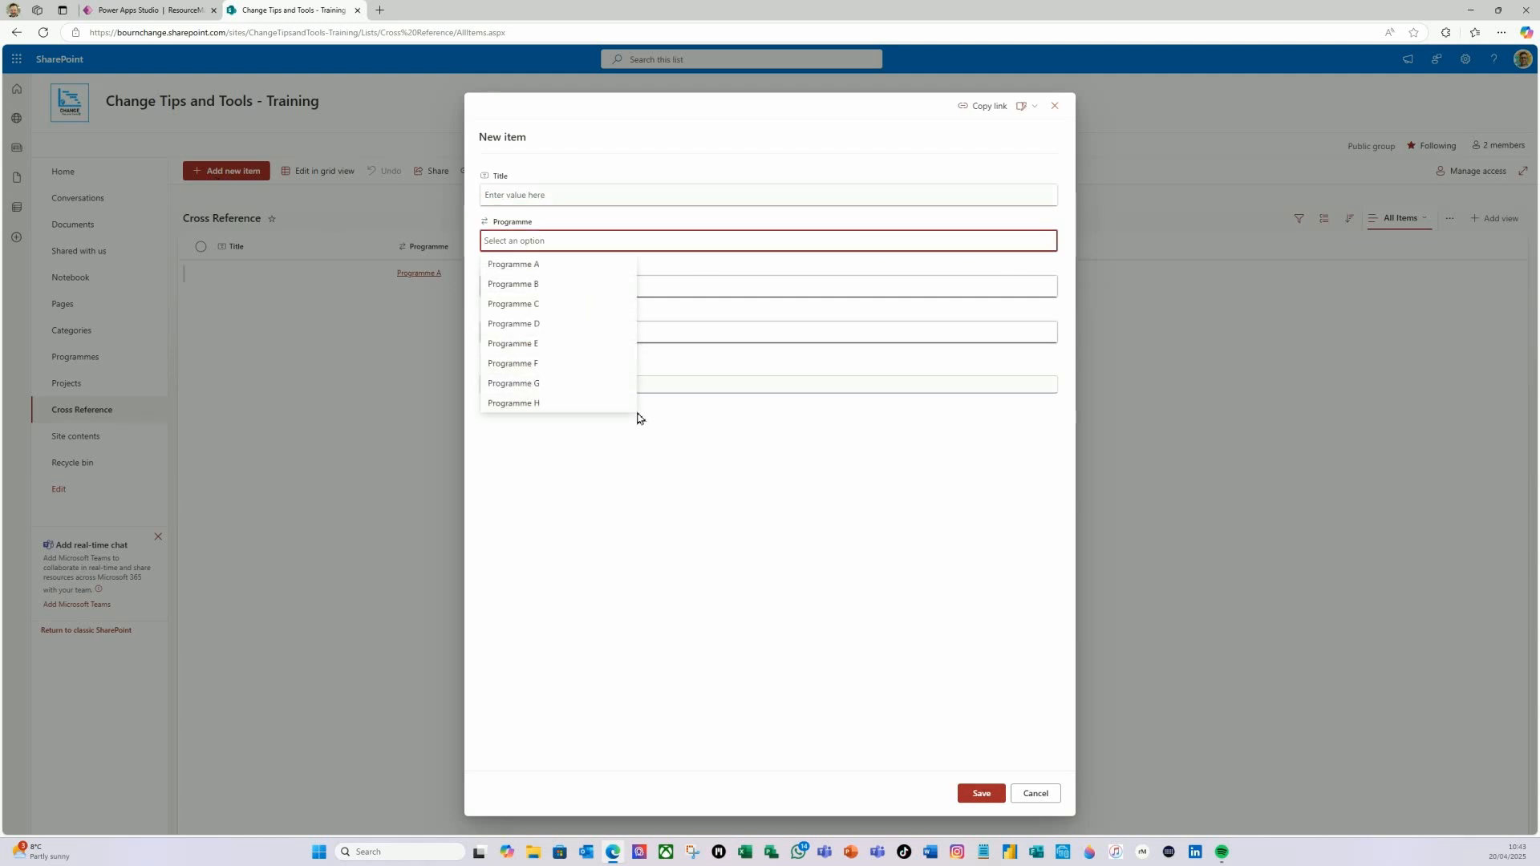
pyautogui.click(1038, 792)
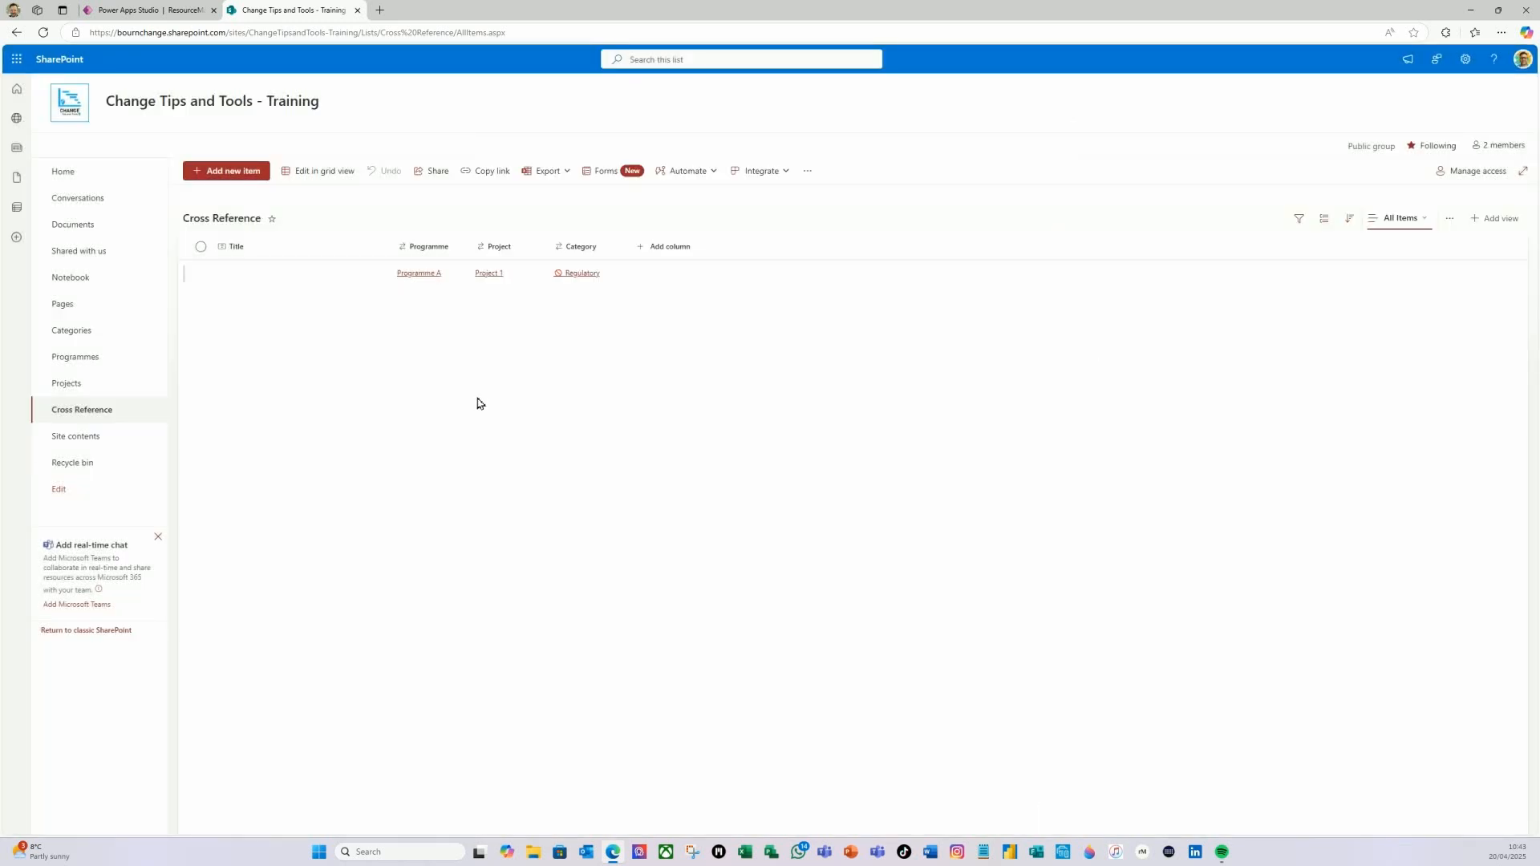
pyautogui.click(183, 14)
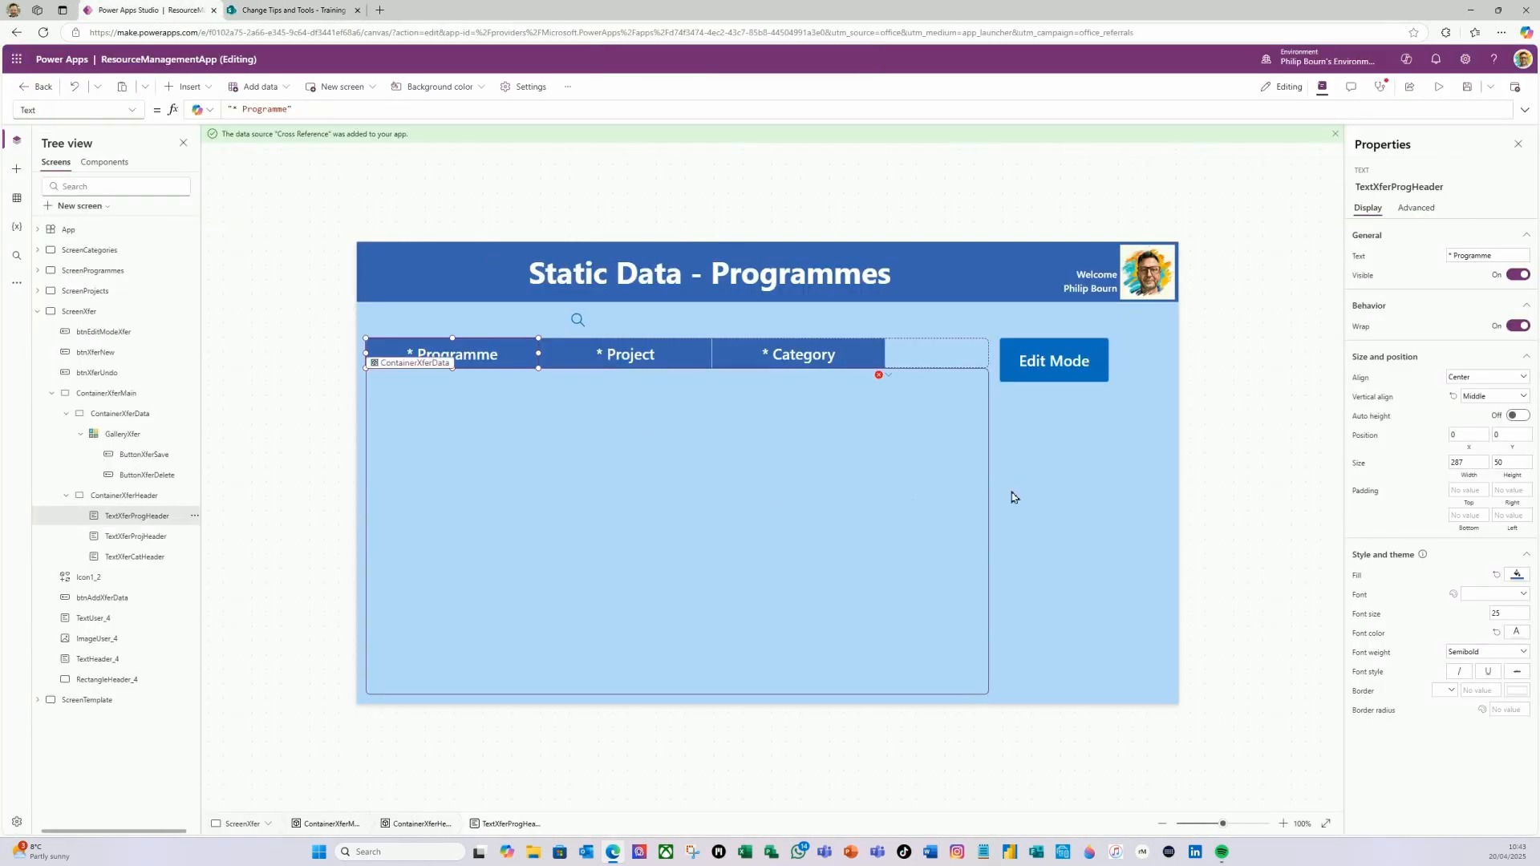
# - Insert a dropdown into GalleryXfer under the Programme header, positioned at 0, 0 and sized about 360 by 45
pyautogui.click(1076, 493)
pyautogui.click(419, 384)
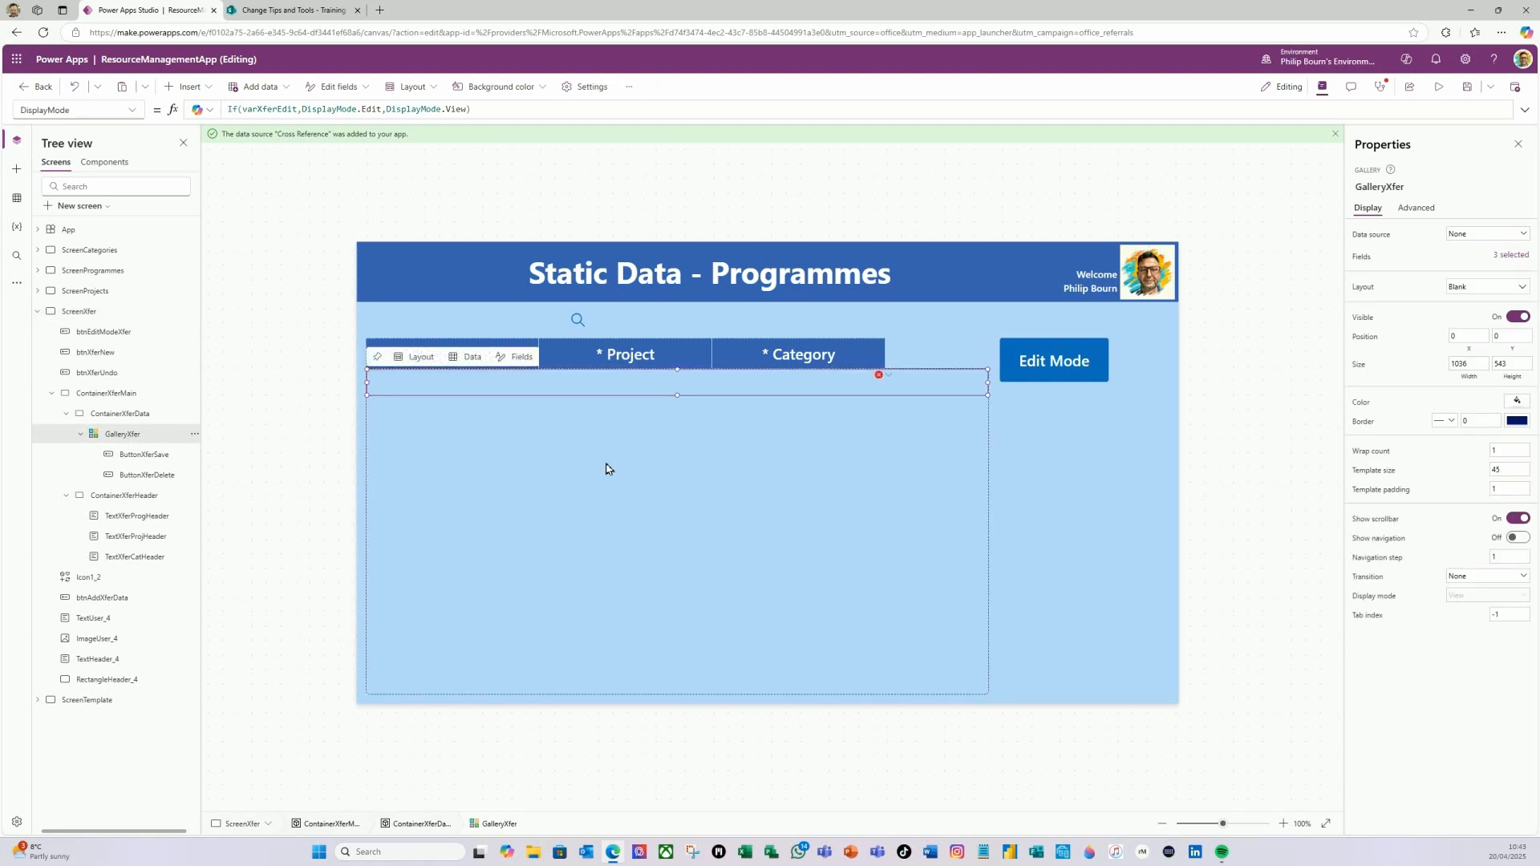
pyautogui.click(189, 87)
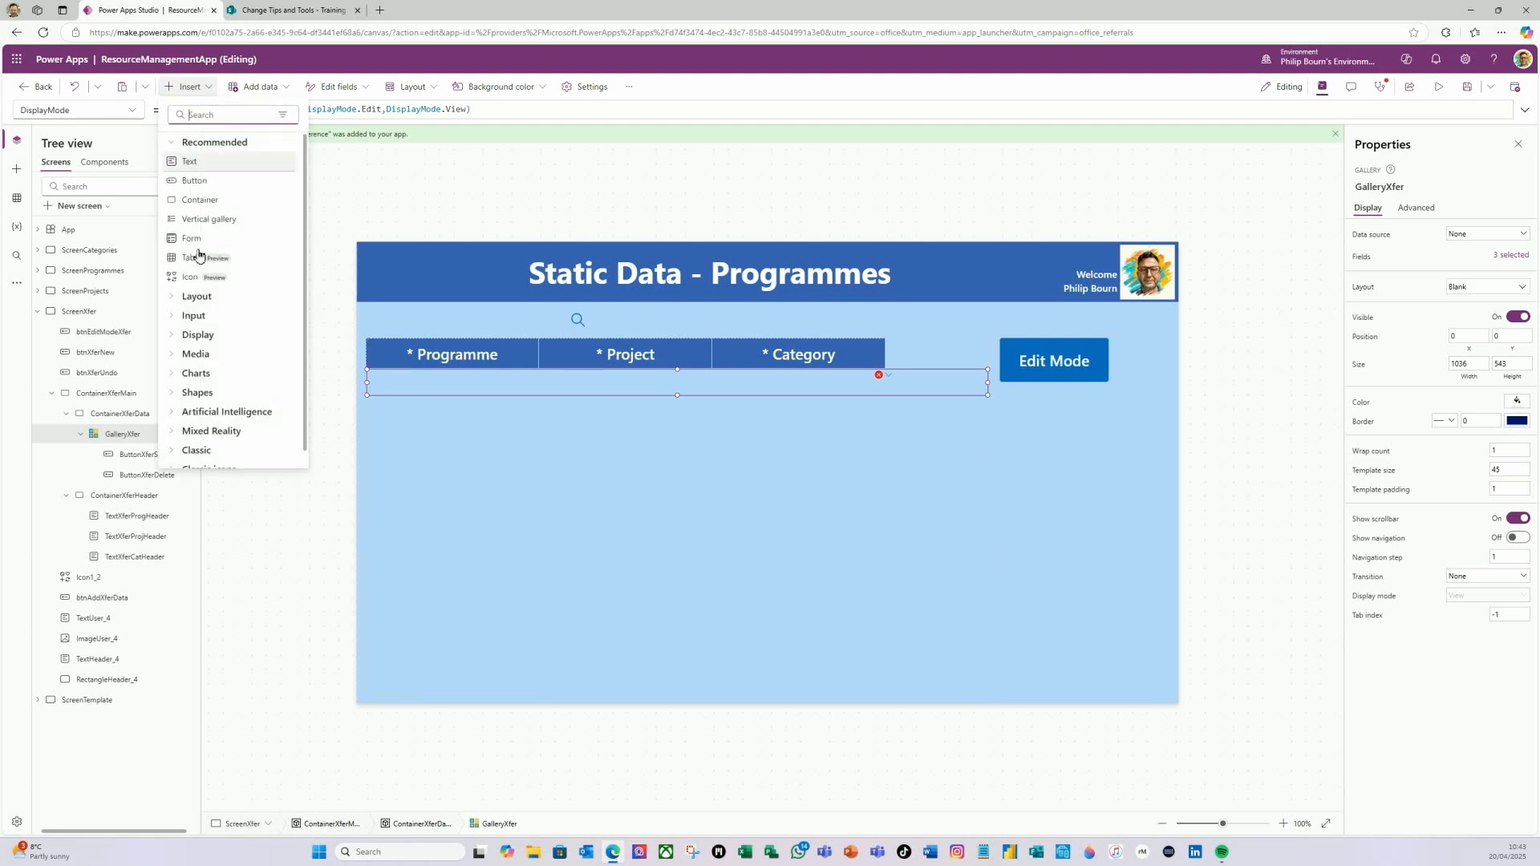
pyautogui.click(184, 316)
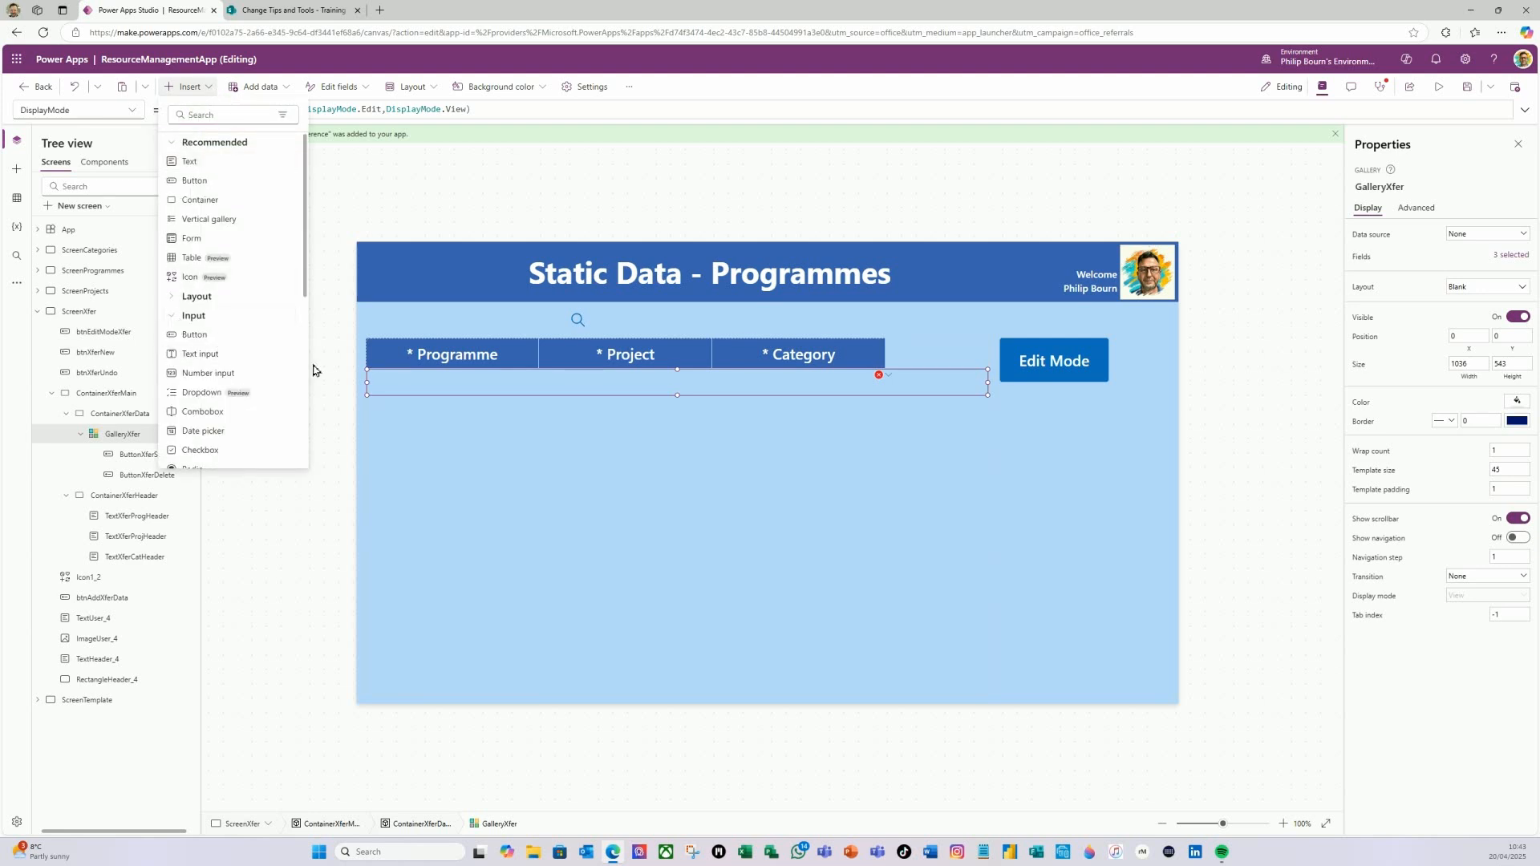
pyautogui.click(205, 393)
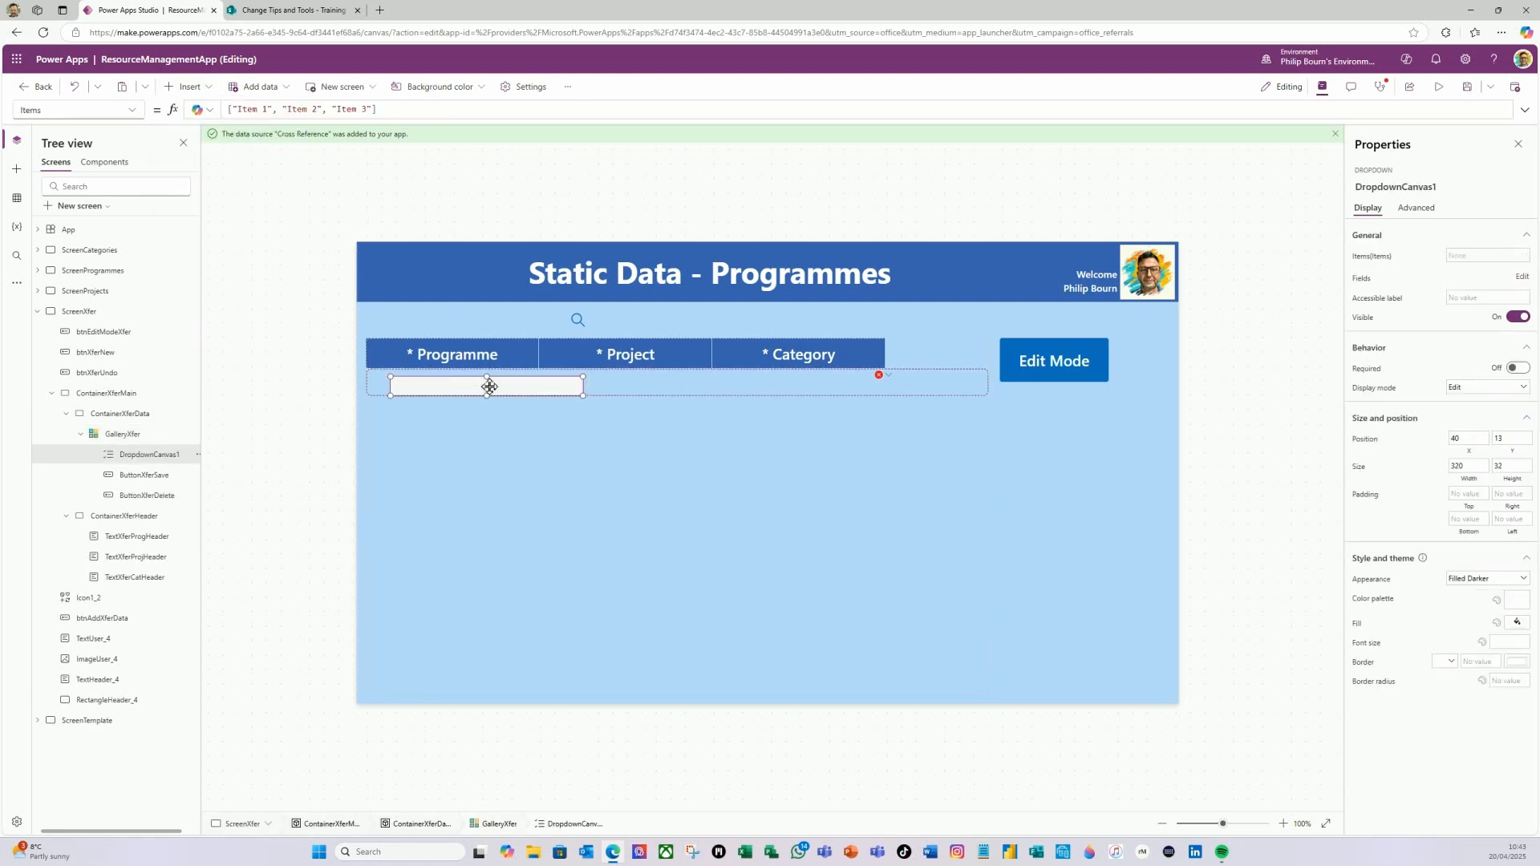
pyautogui.moveTo(486, 369); pyautogui.dragTo(486, 361)
pyautogui.moveTo(383, 384); pyautogui.dragTo(365, 382)
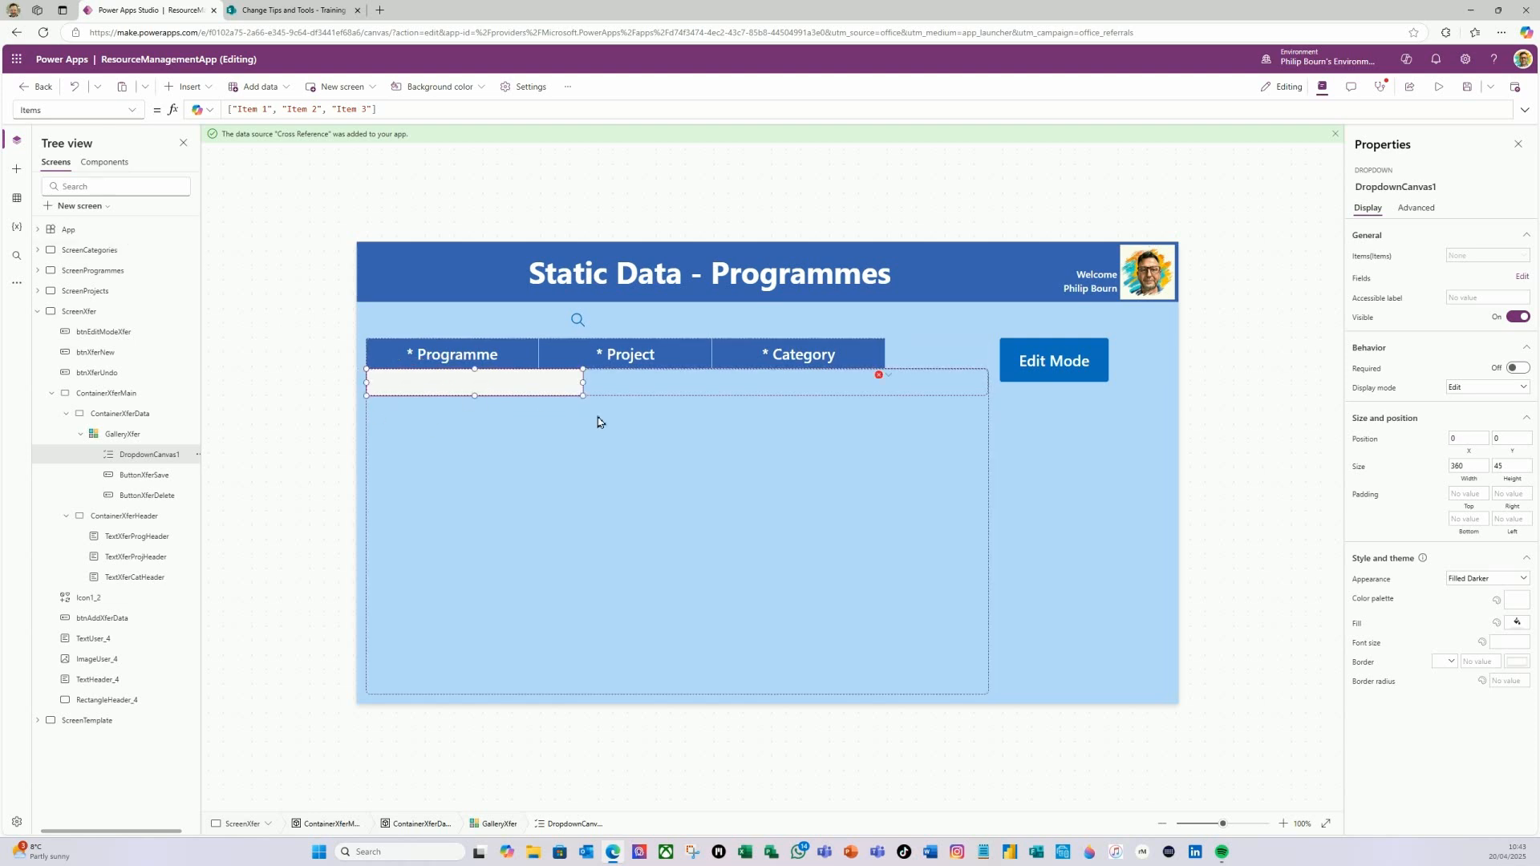
# - Set the Width property of the new gallery dropdown to TextXferProgHeader.Width
pyautogui.click(133, 112)
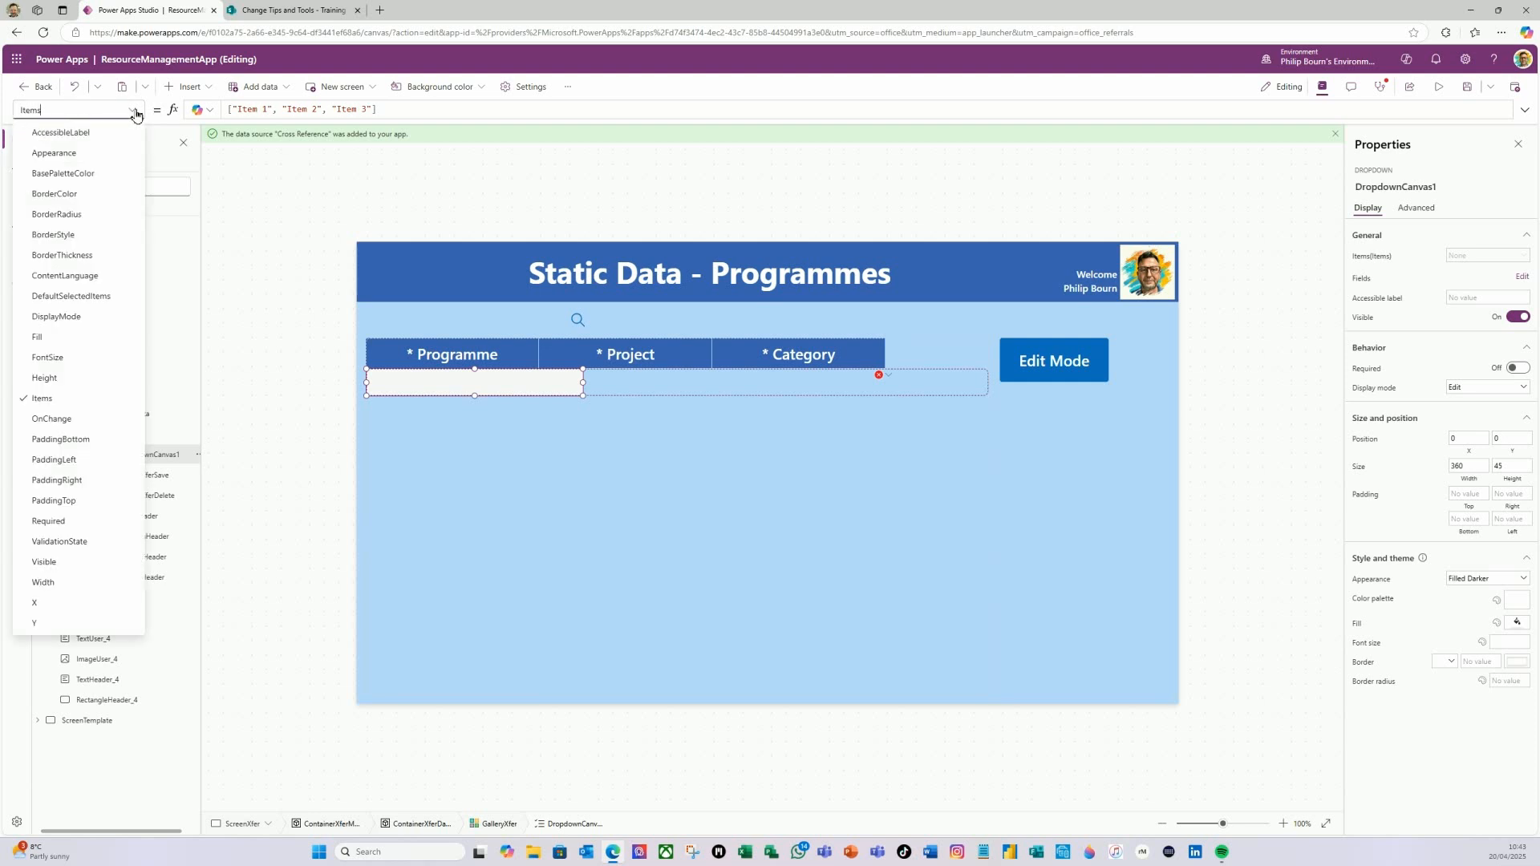
pyautogui.click(53, 583)
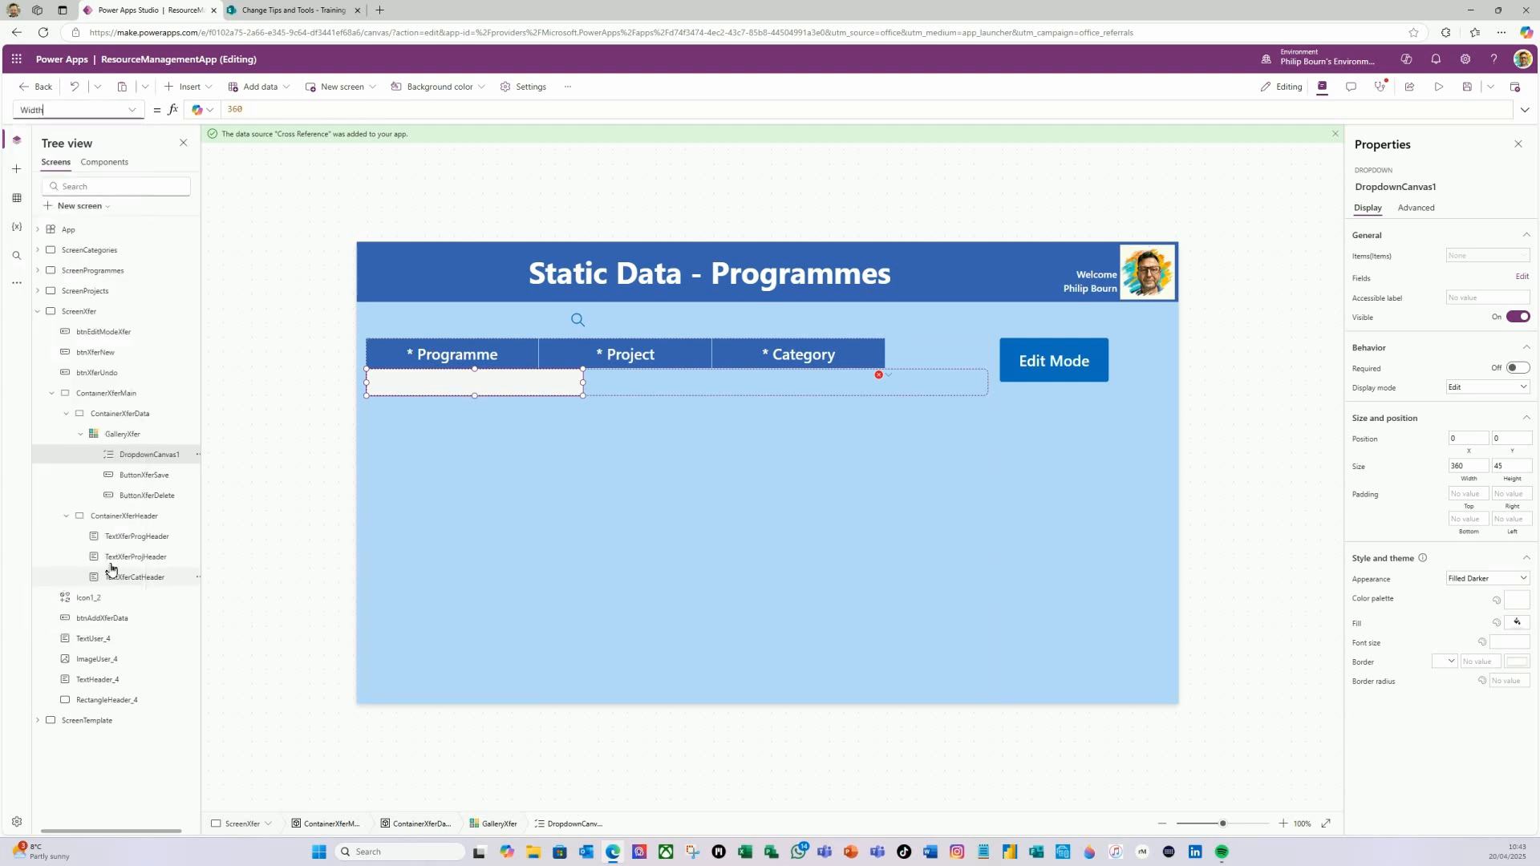
pyautogui.doubleClick(236, 110)
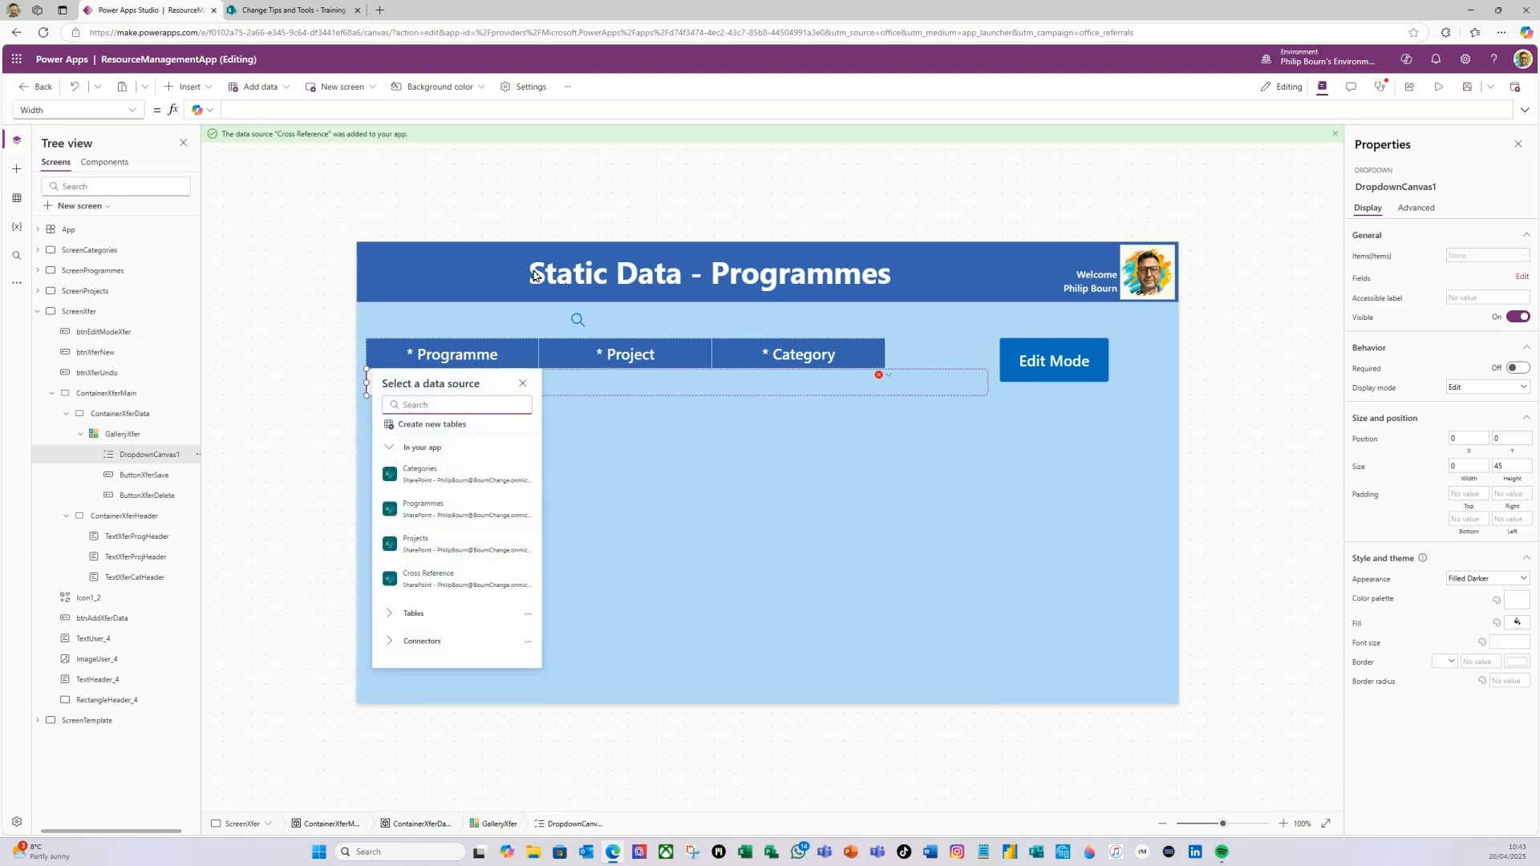
pyautogui.write('text')
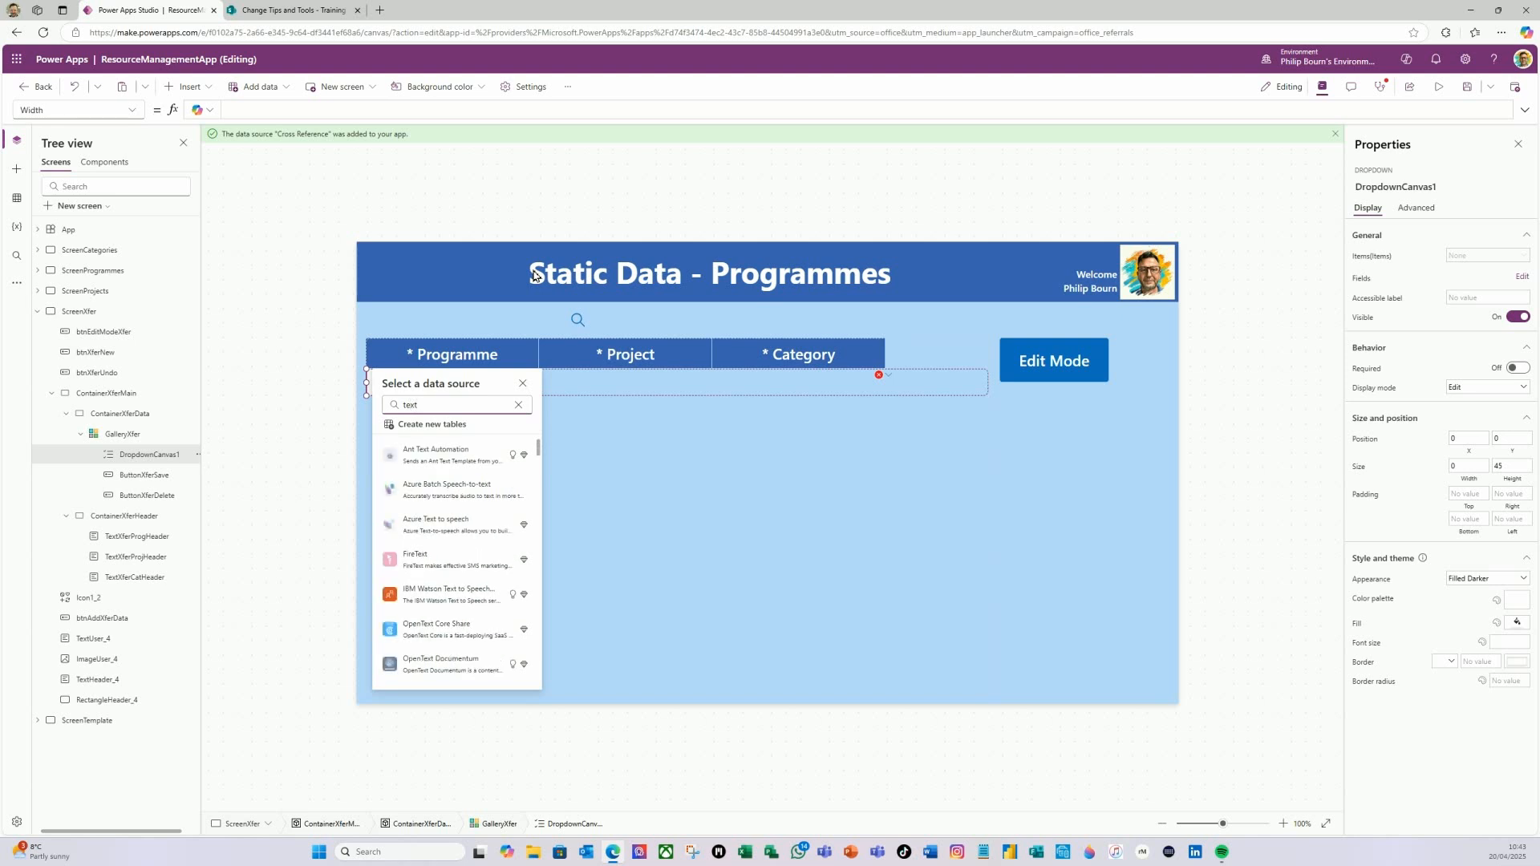
pyautogui.press('Escape')
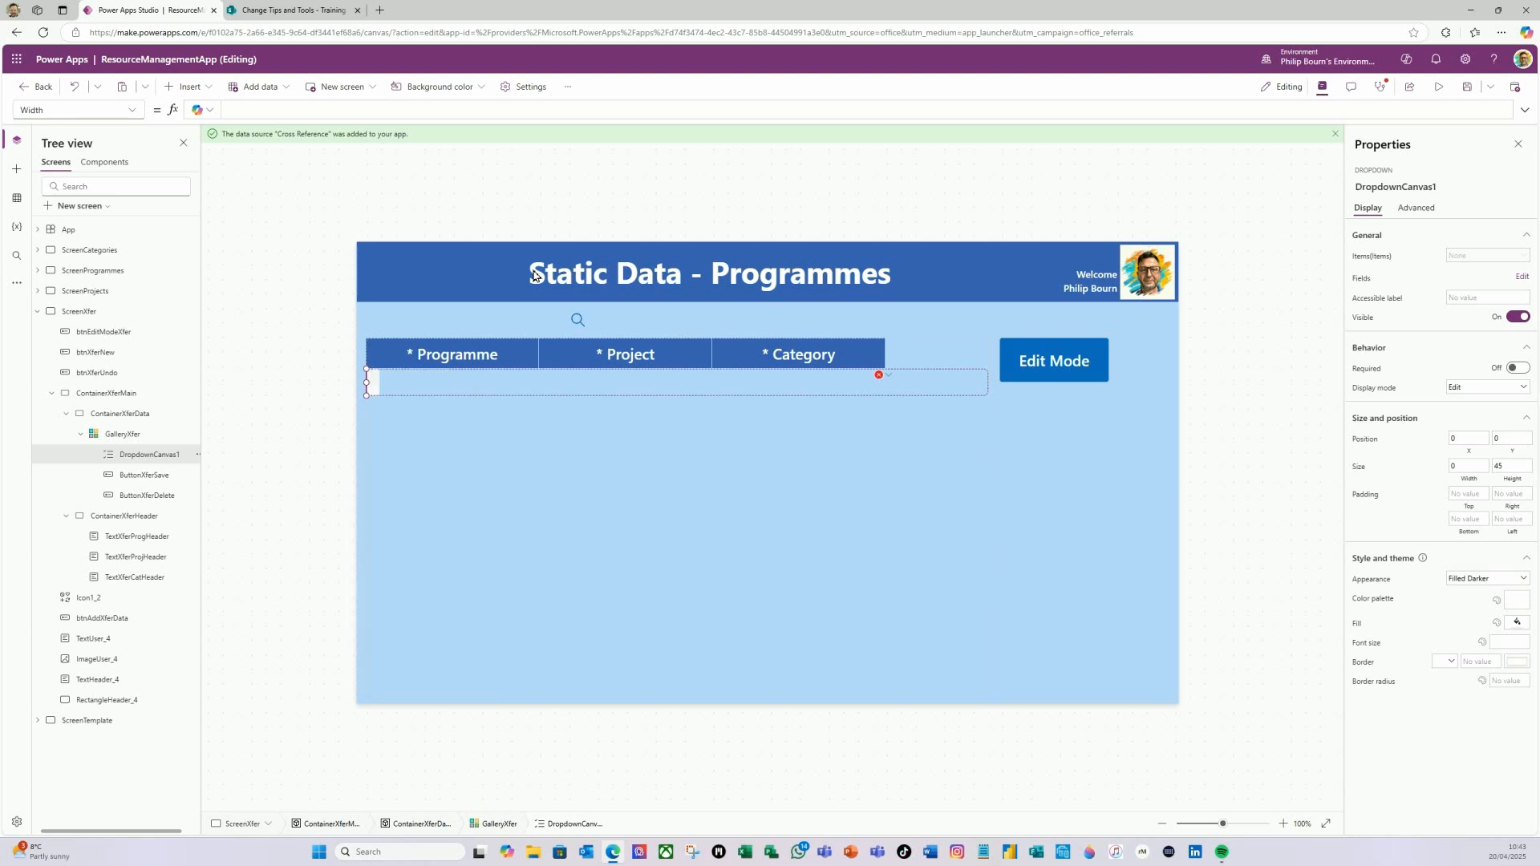
pyautogui.click(276, 111)
pyautogui.write('text')
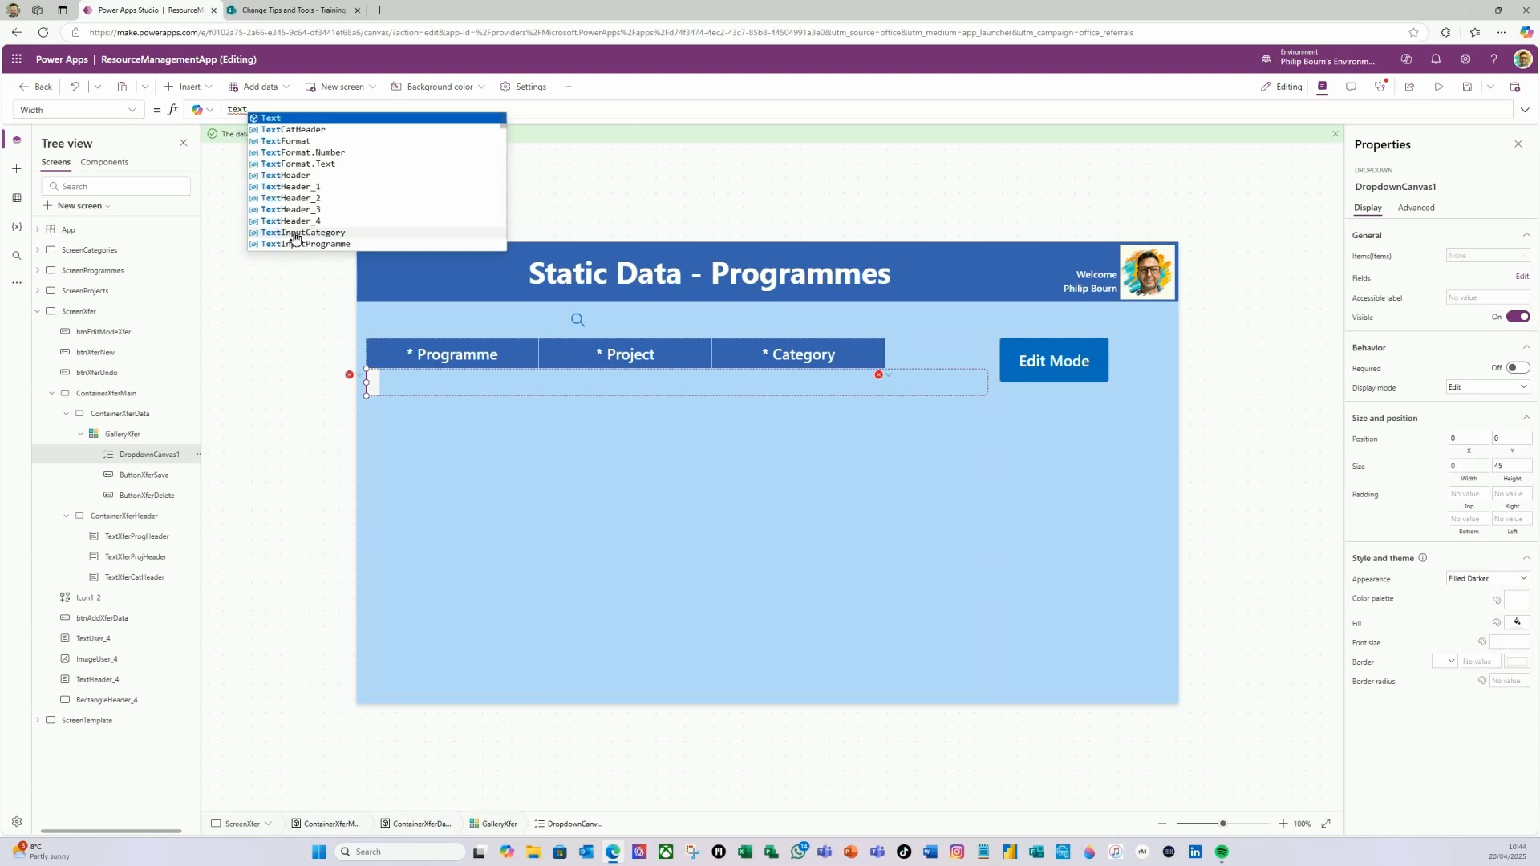
pyautogui.write('x')
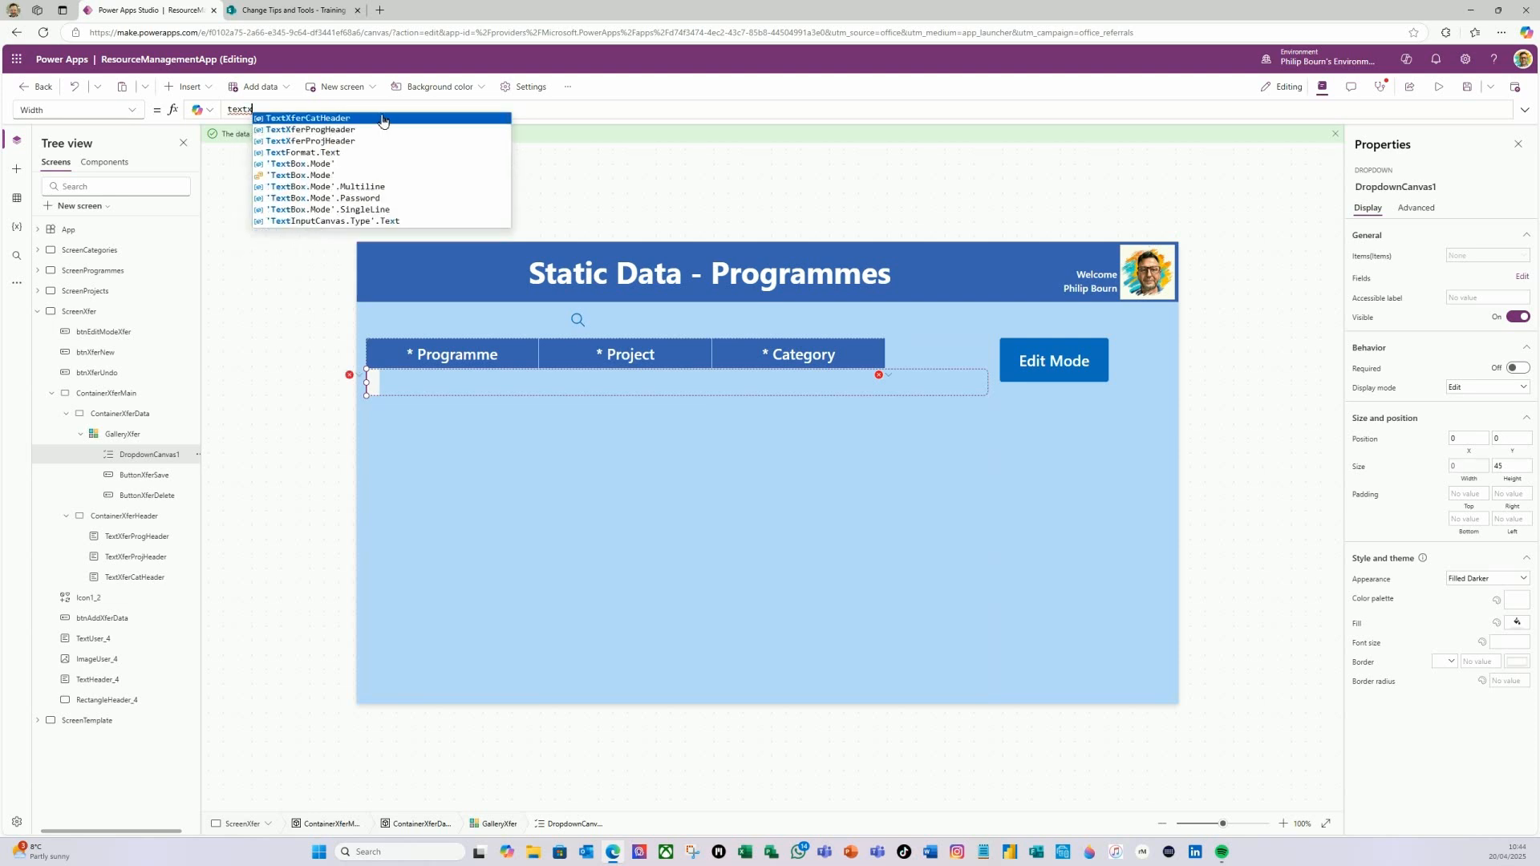
pyautogui.click(334, 130)
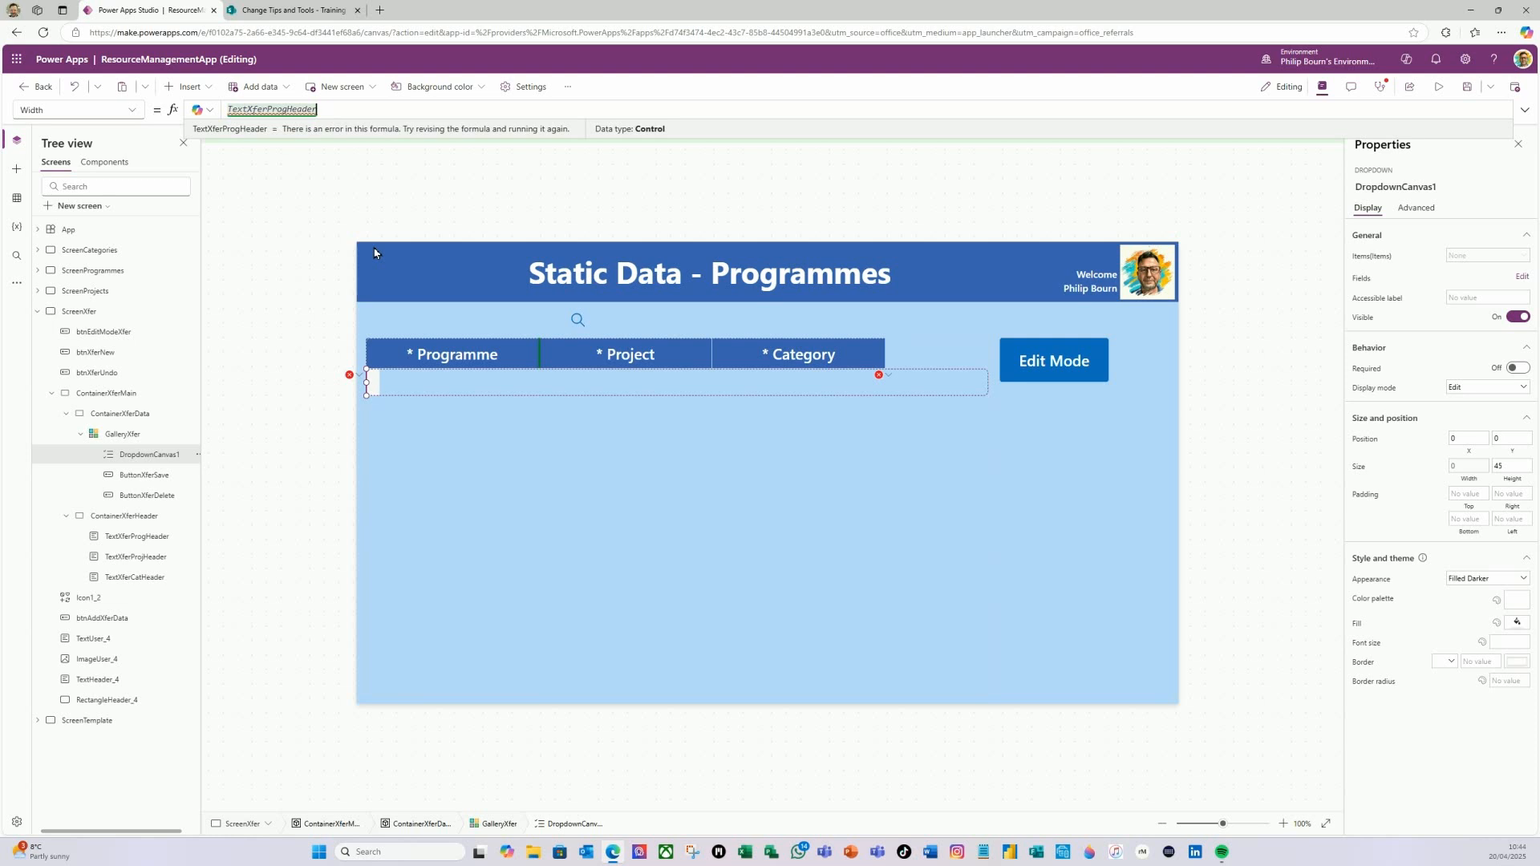
pyautogui.write('.wi')
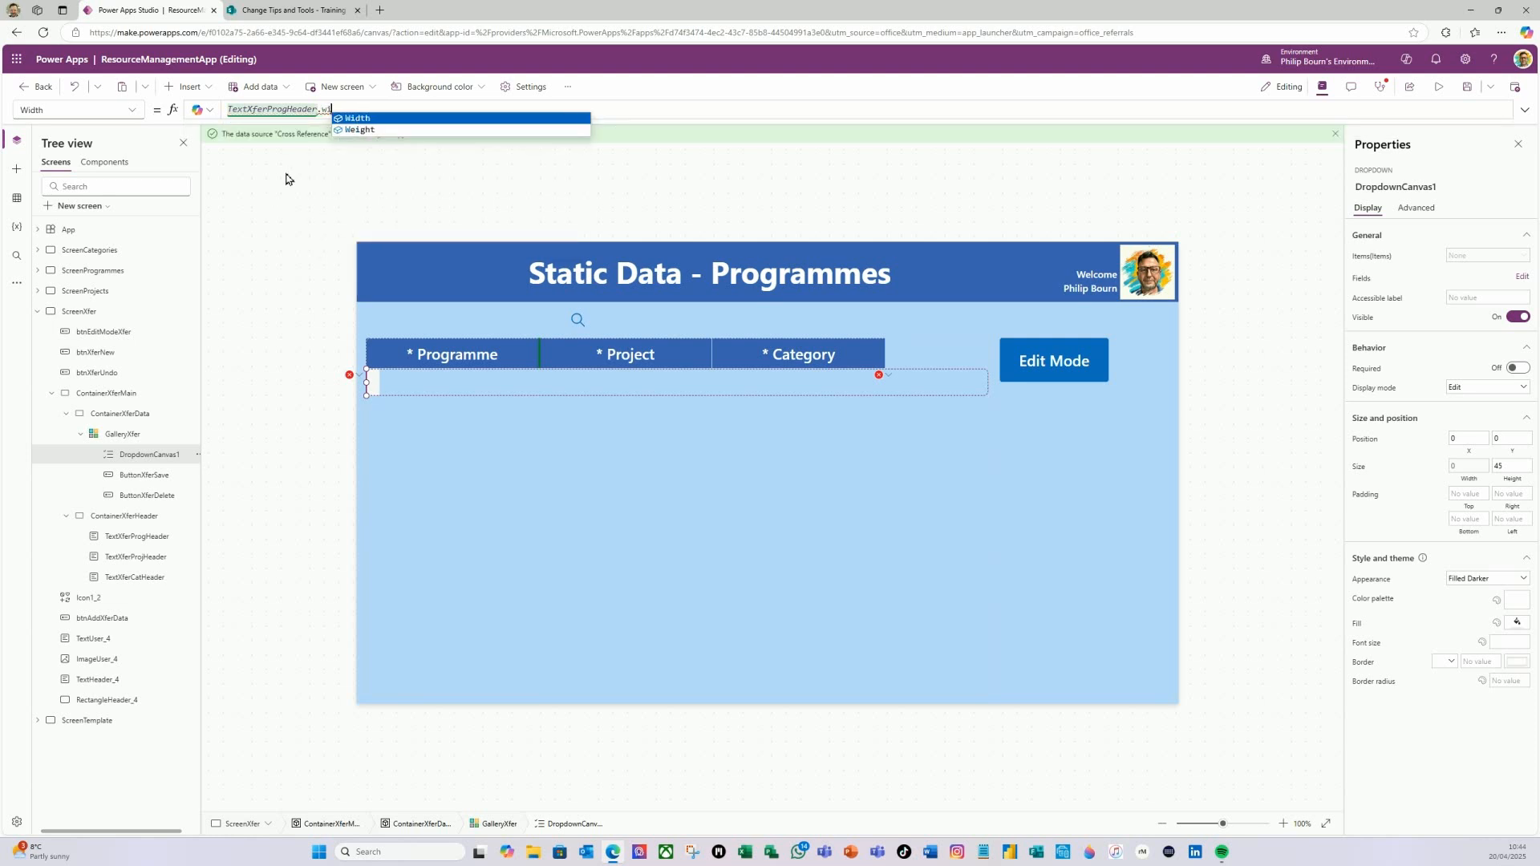
pyautogui.click(355, 120)
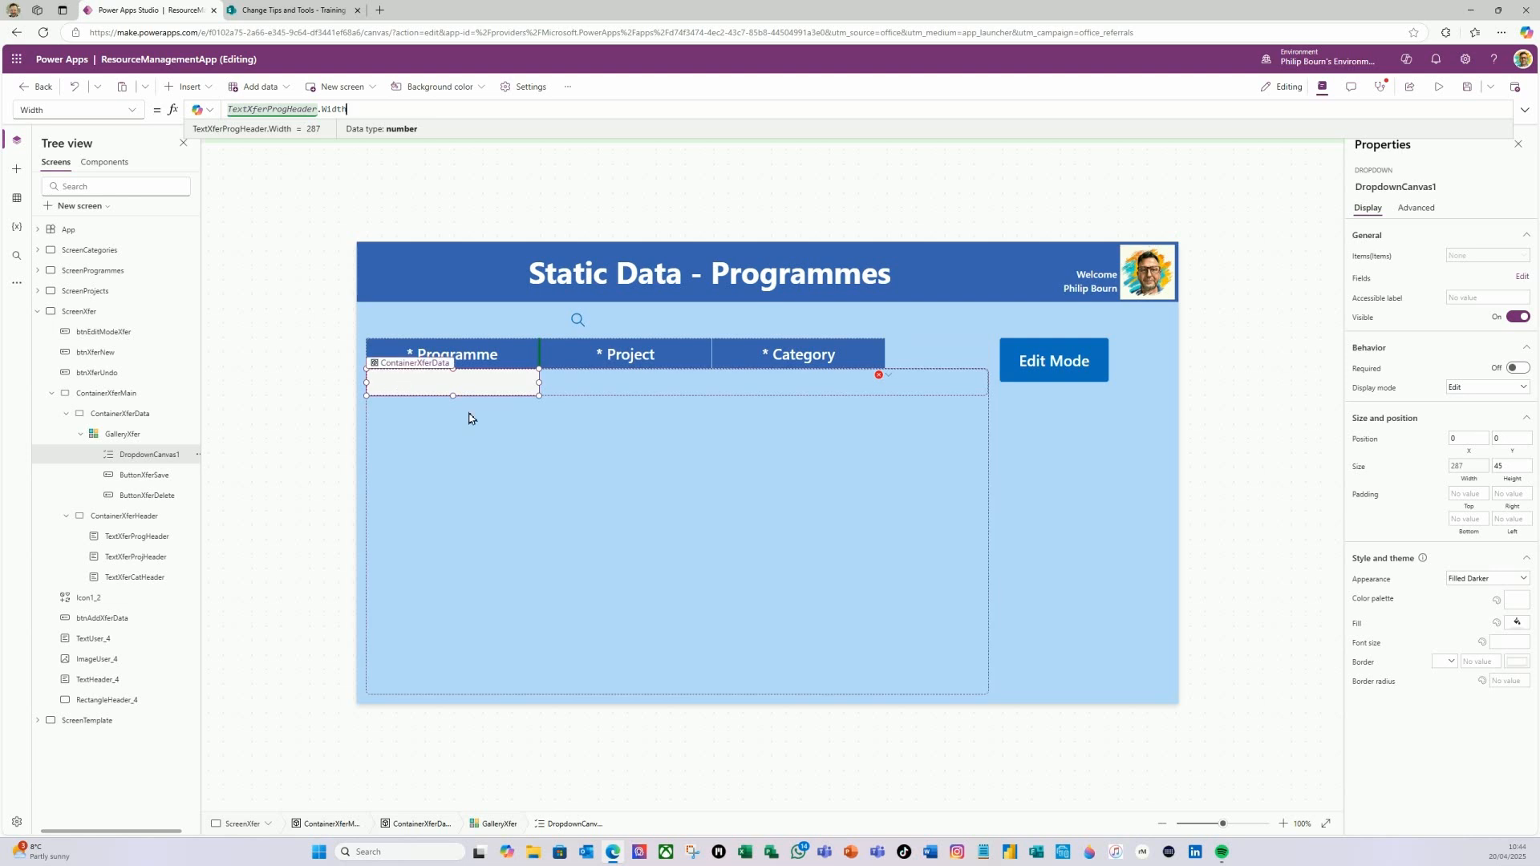
pyautogui.click(461, 385)
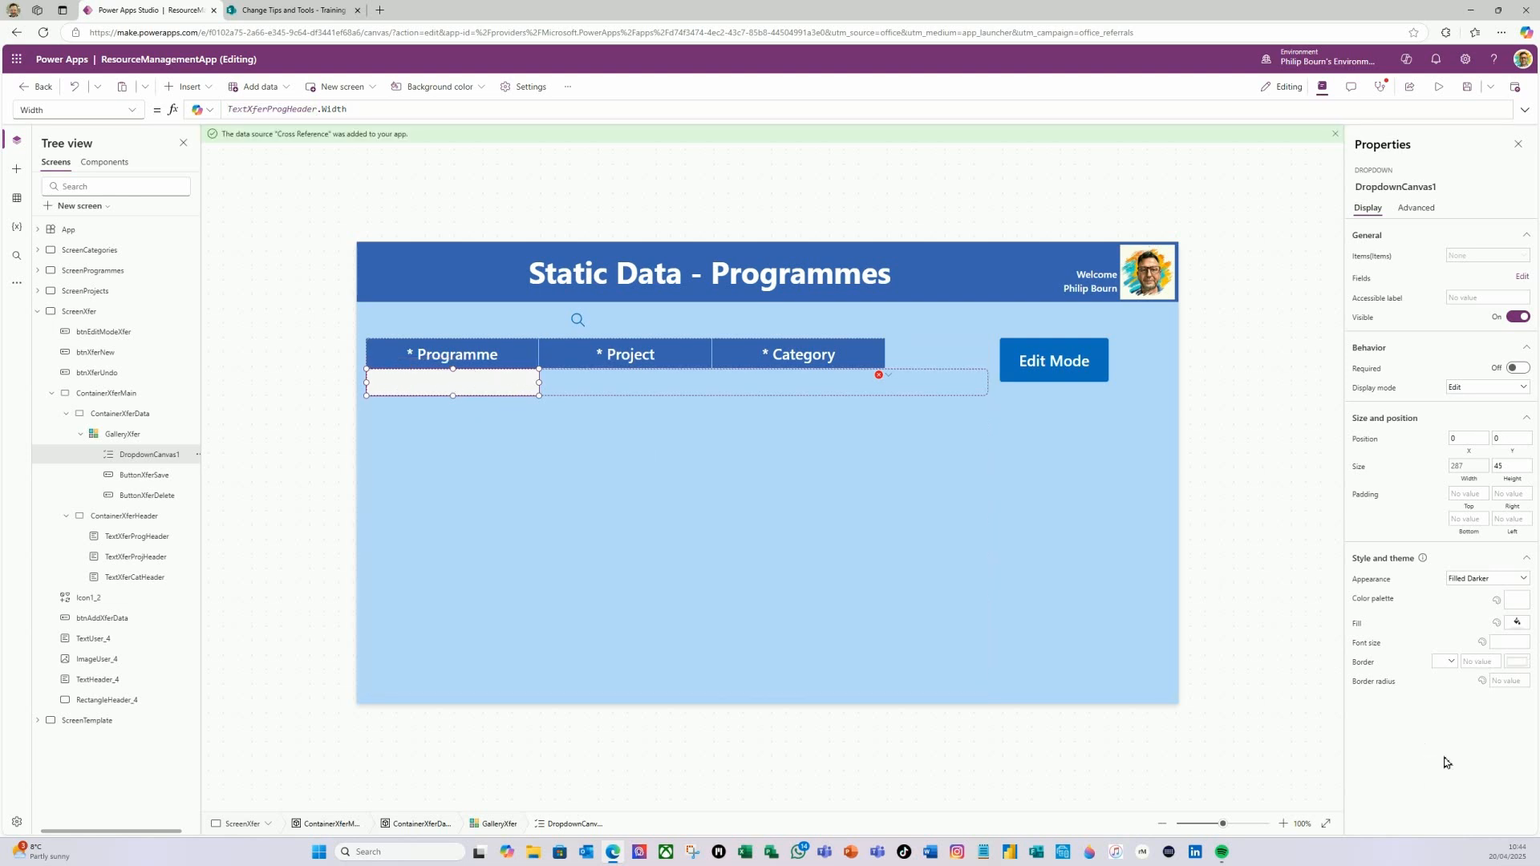
# - Rename the new gallery dropdown to drpXferProg and set its font size to 25
pyautogui.doubleClick(179, 462)
pyautogui.click(181, 457)
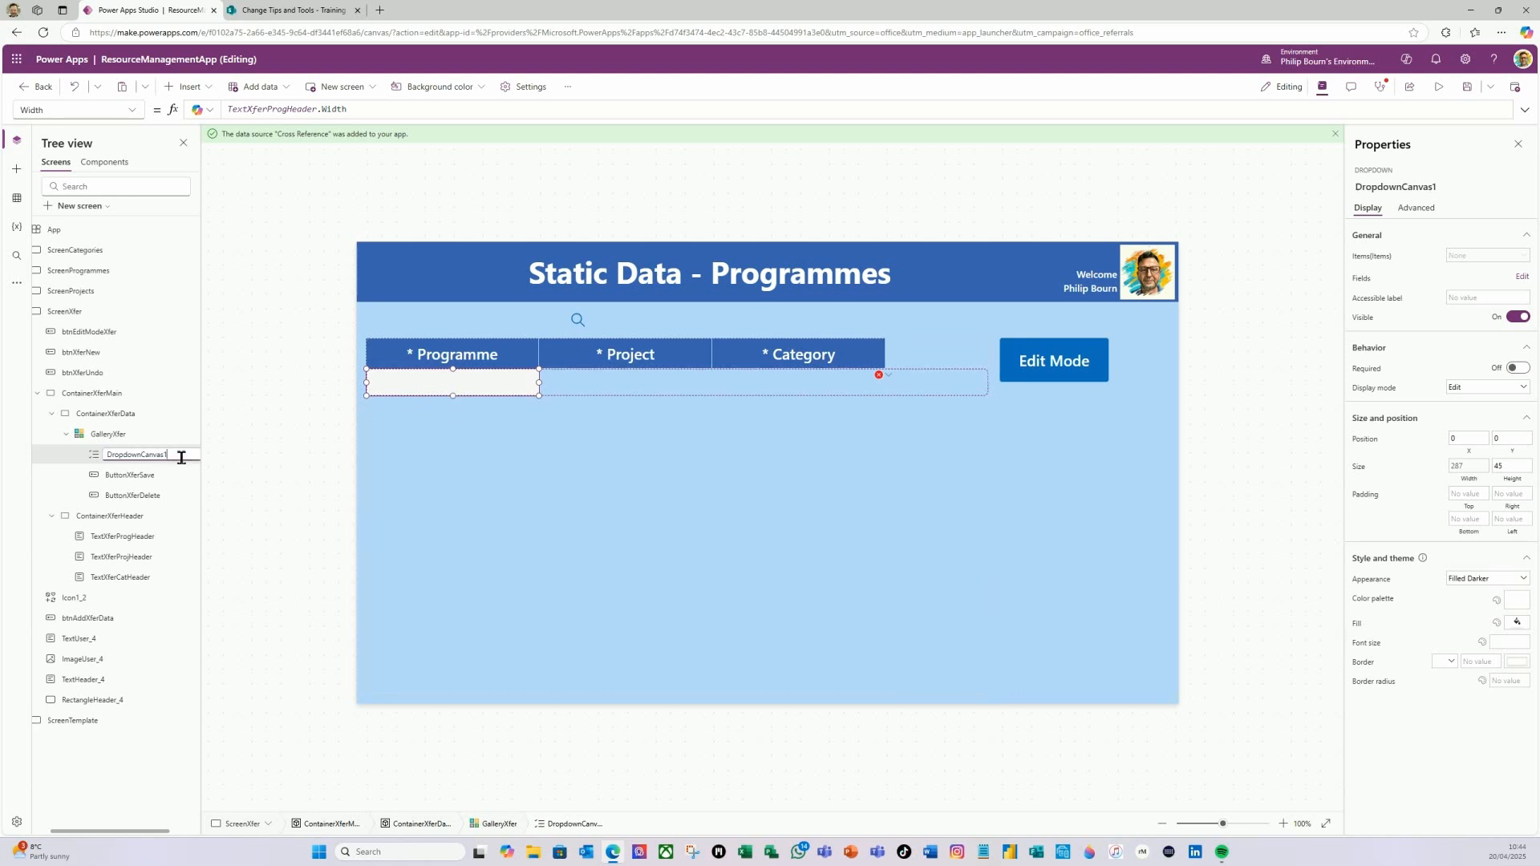
pyautogui.moveTo(172, 455)
pyautogui.mouseDown()
pyautogui.moveTo(69, 446)
pyautogui.moveTo(159, 468)
pyautogui.mouseUp()
pyautogui.press('Return')
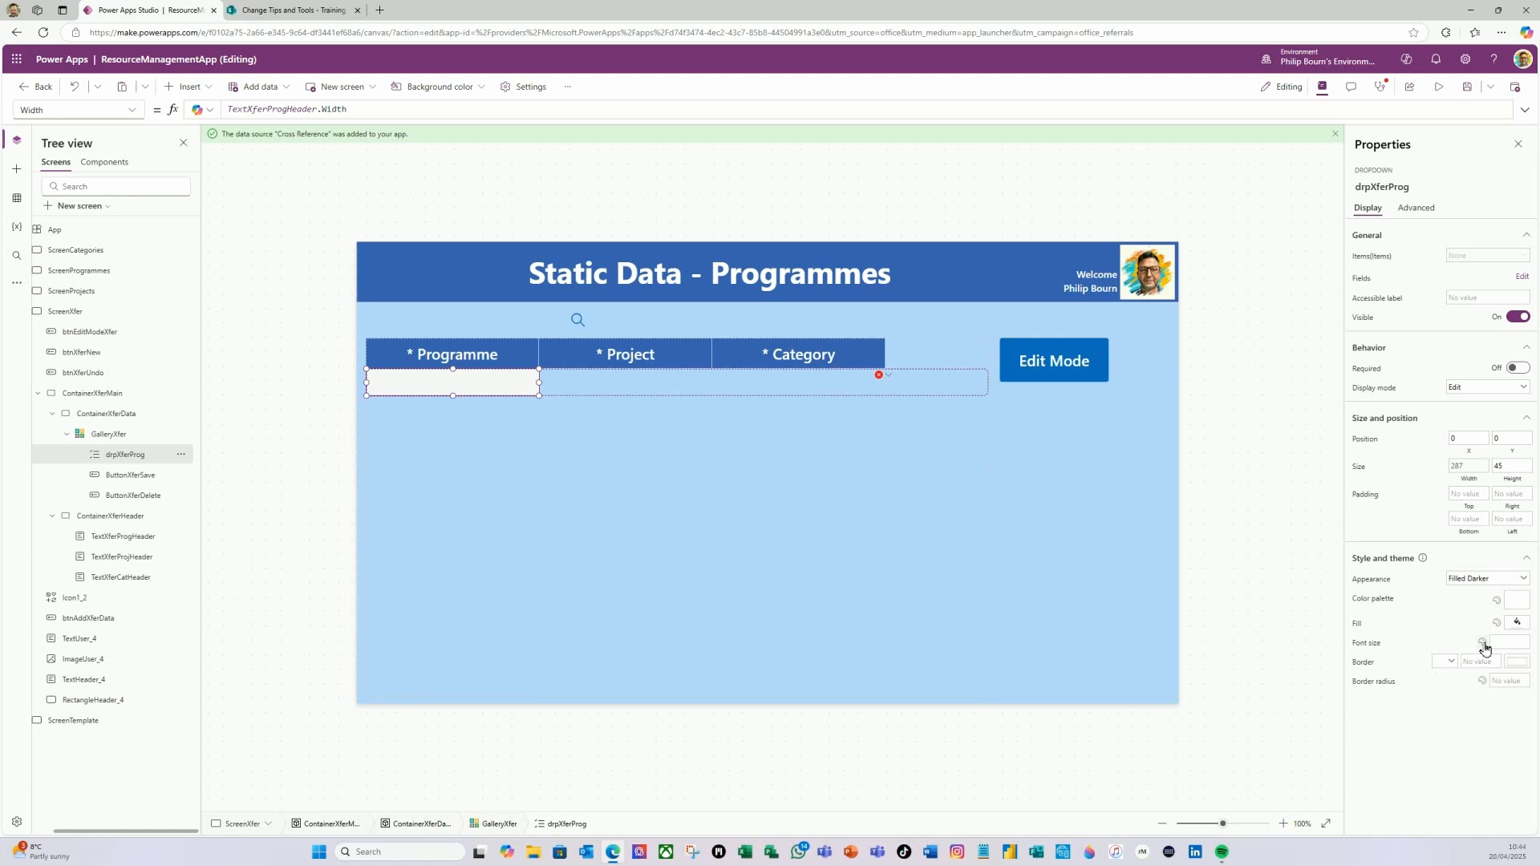
pyautogui.click(1510, 643)
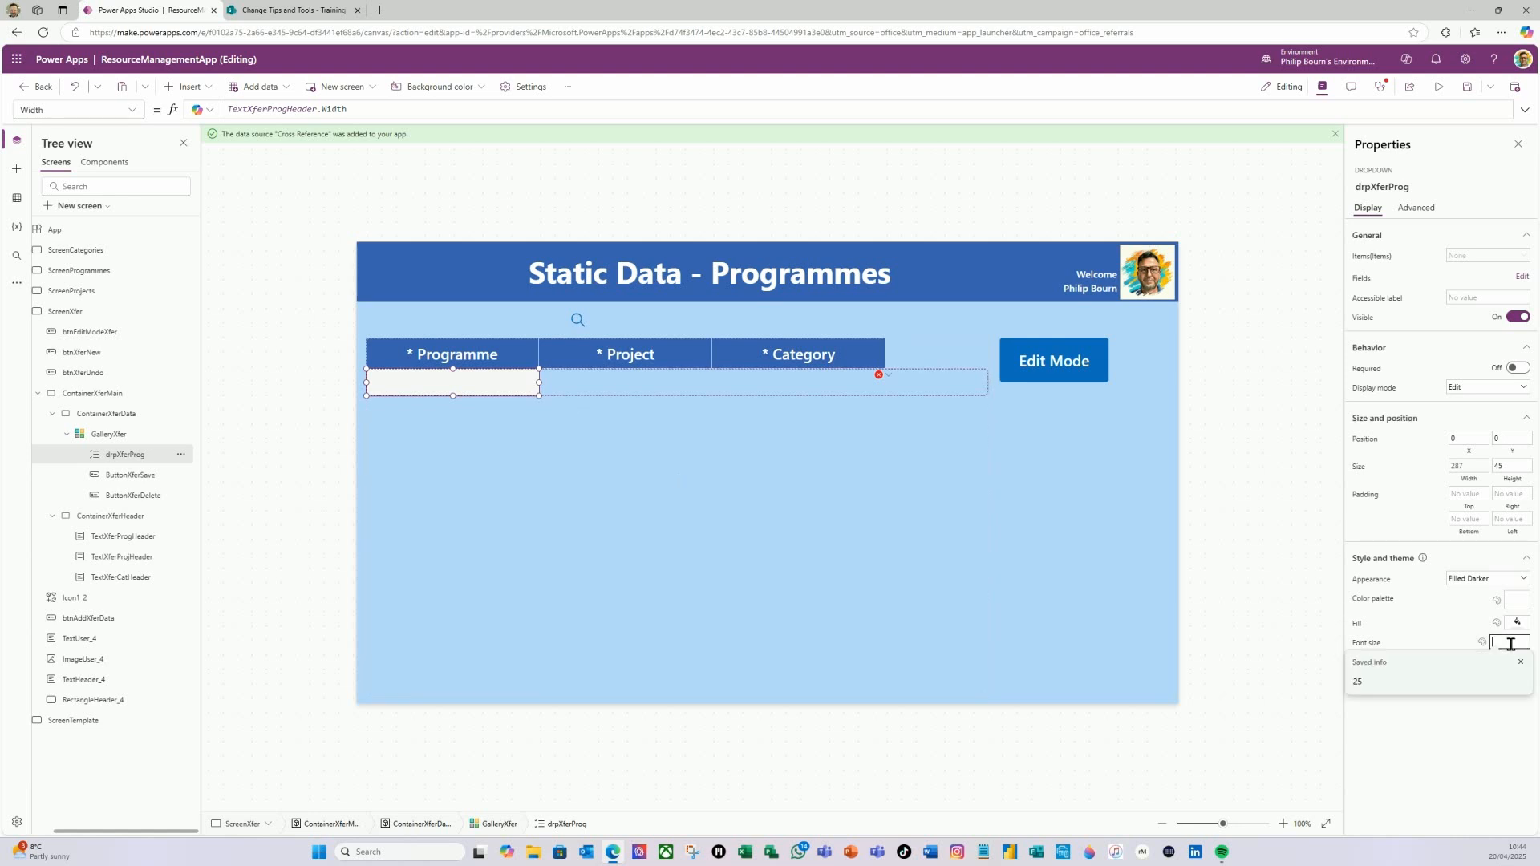
pyautogui.click(1358, 681)
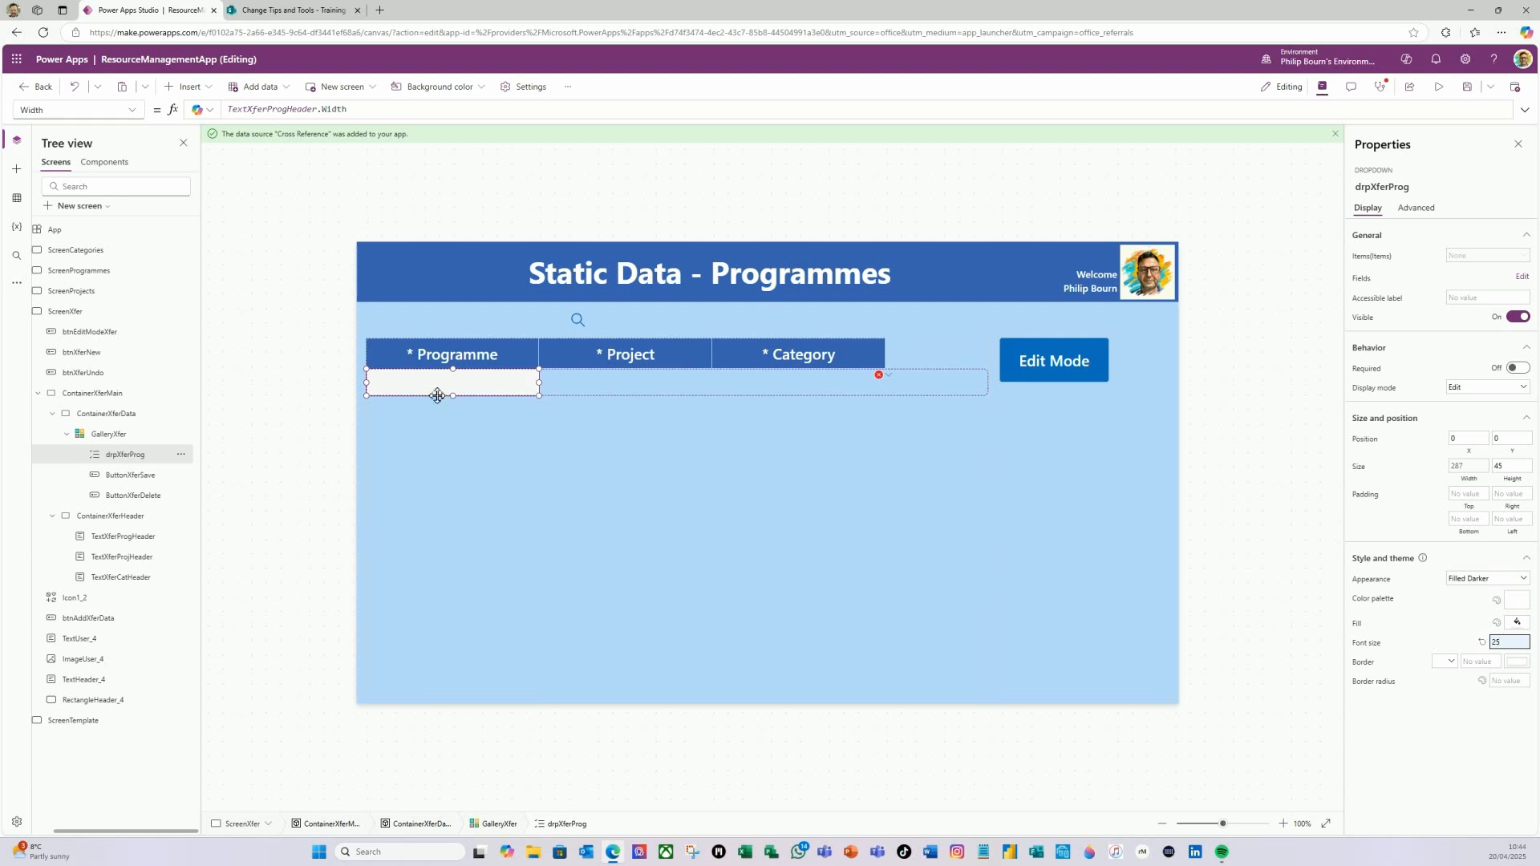
# - Copy the drpXferProg dropdown and paste two duplicates of it into GalleryXfer without choosing a data source
pyautogui.click(463, 386)
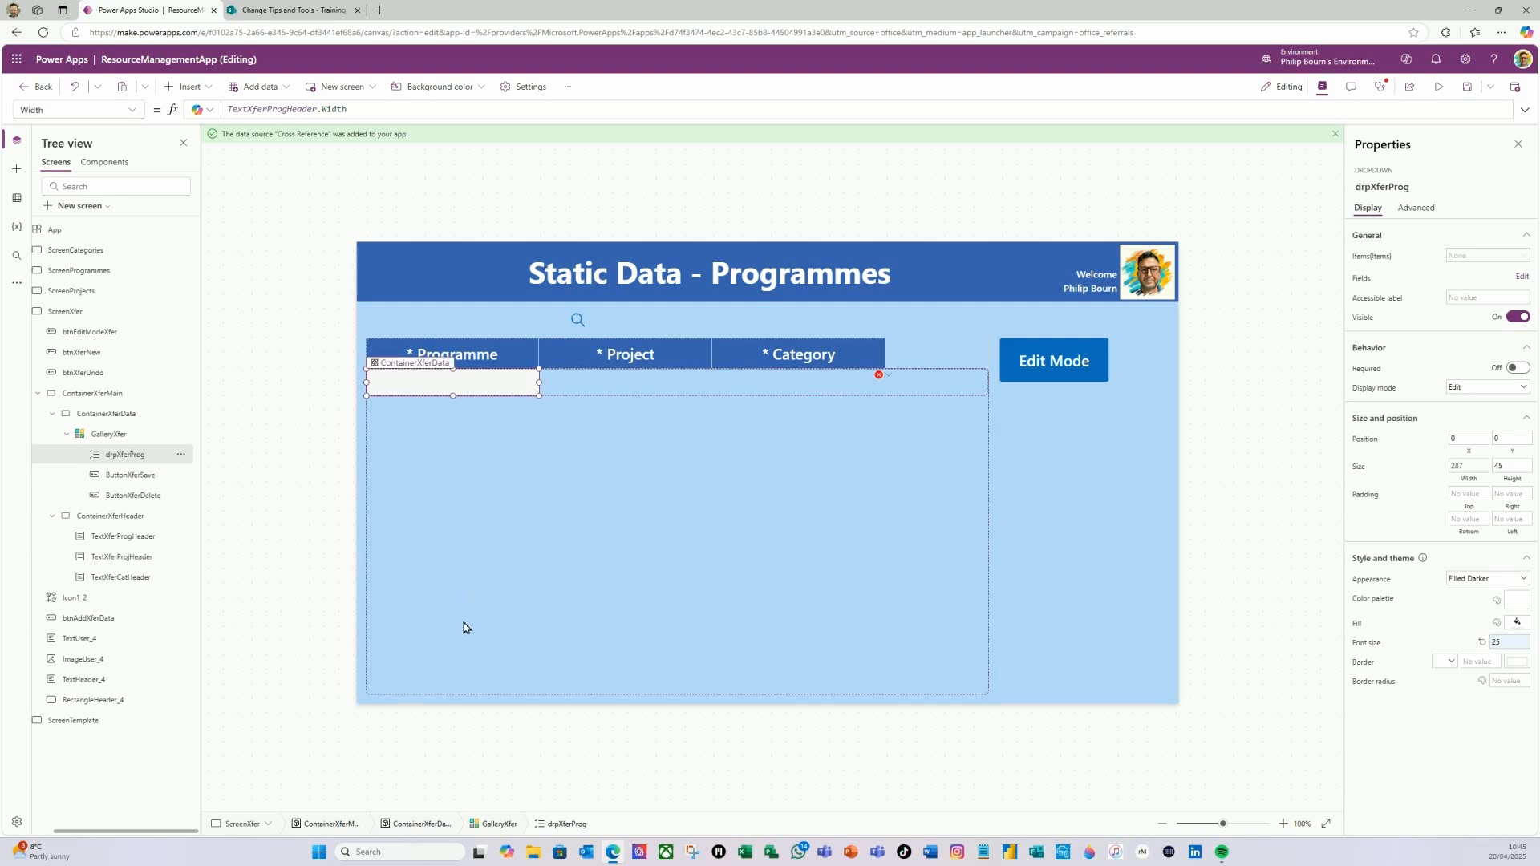
pyautogui.rightClick(514, 385)
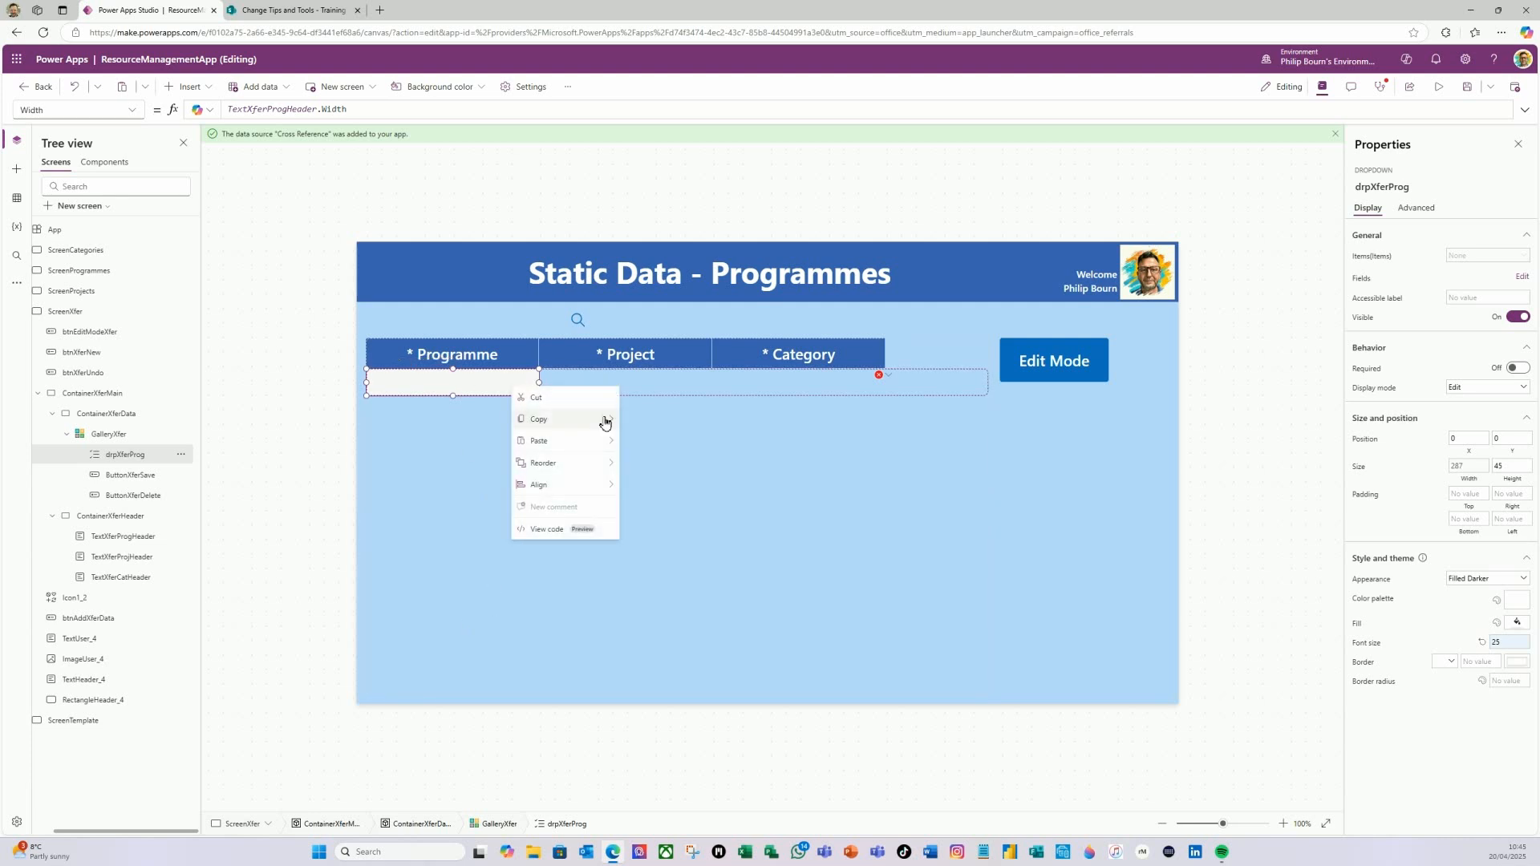
pyautogui.click(548, 420)
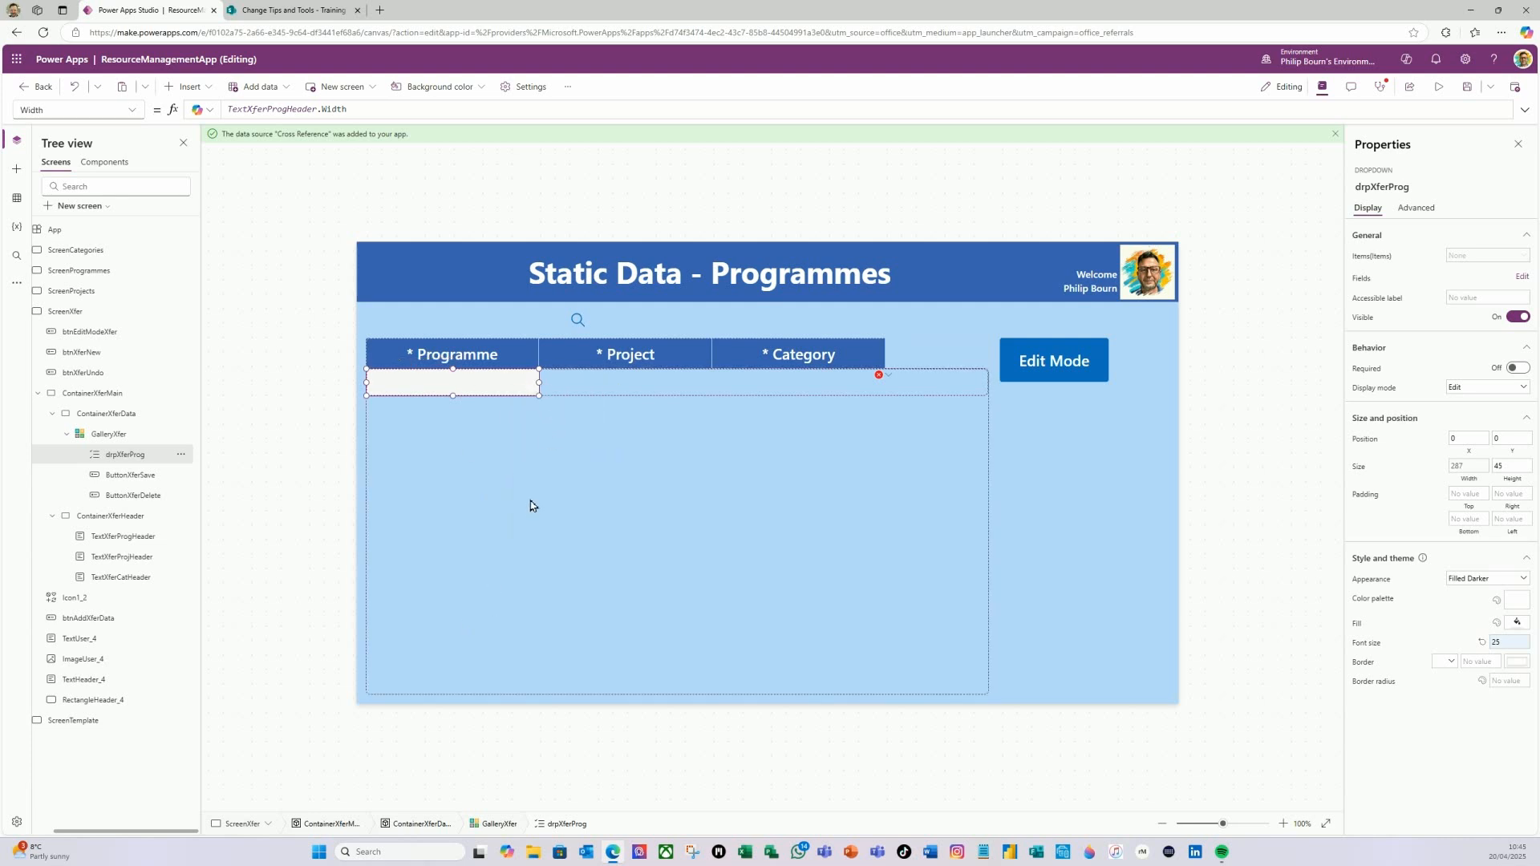
pyautogui.hotkey('ctrl', 'v')
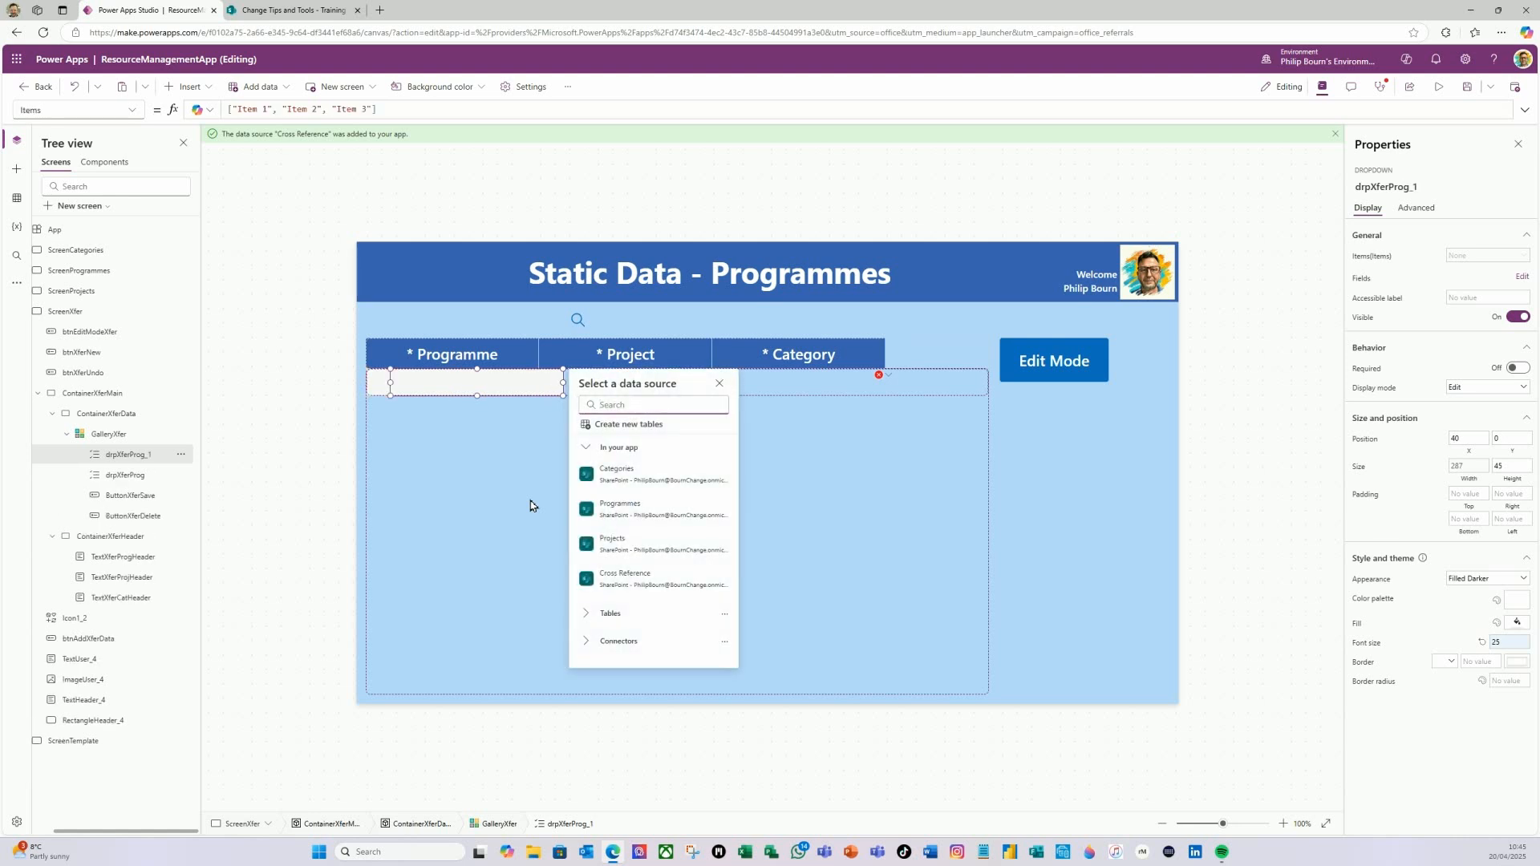
pyautogui.hotkey('ctrl', 'v')
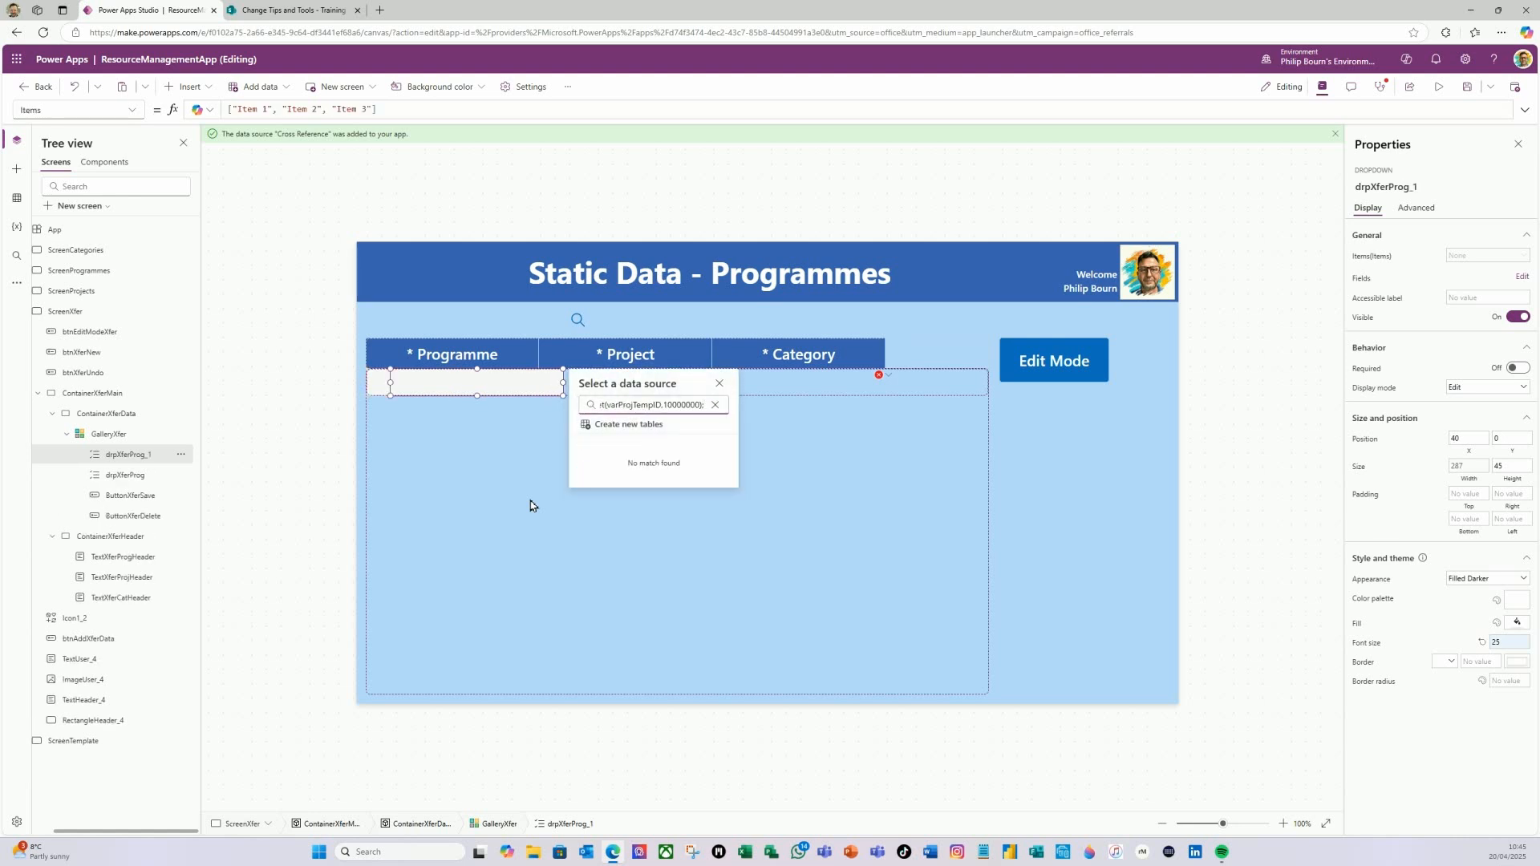
pyautogui.click(720, 383)
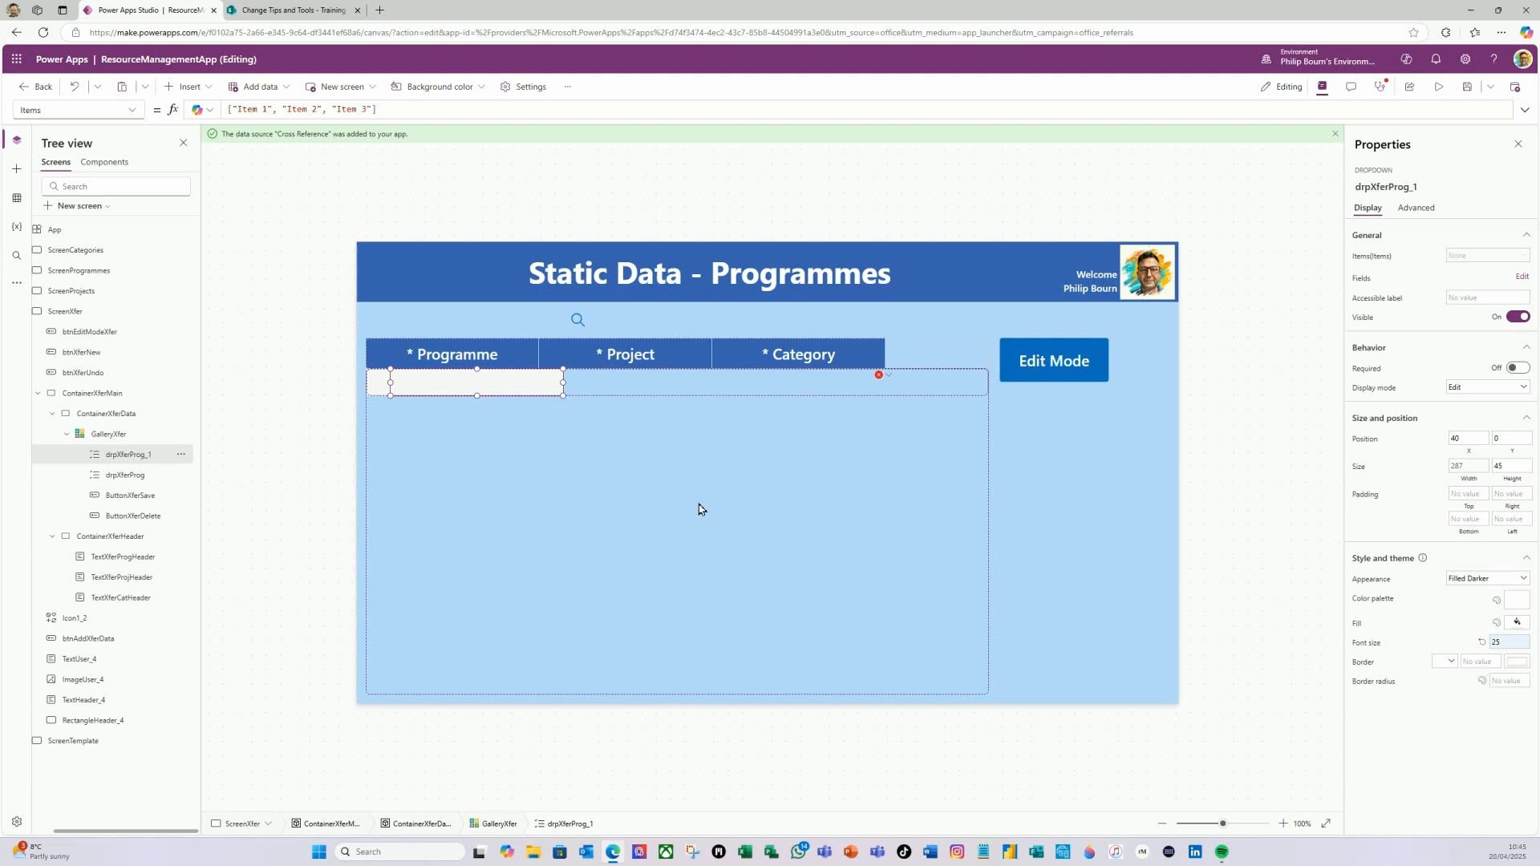
pyautogui.hotkey('ctrl', 'v')
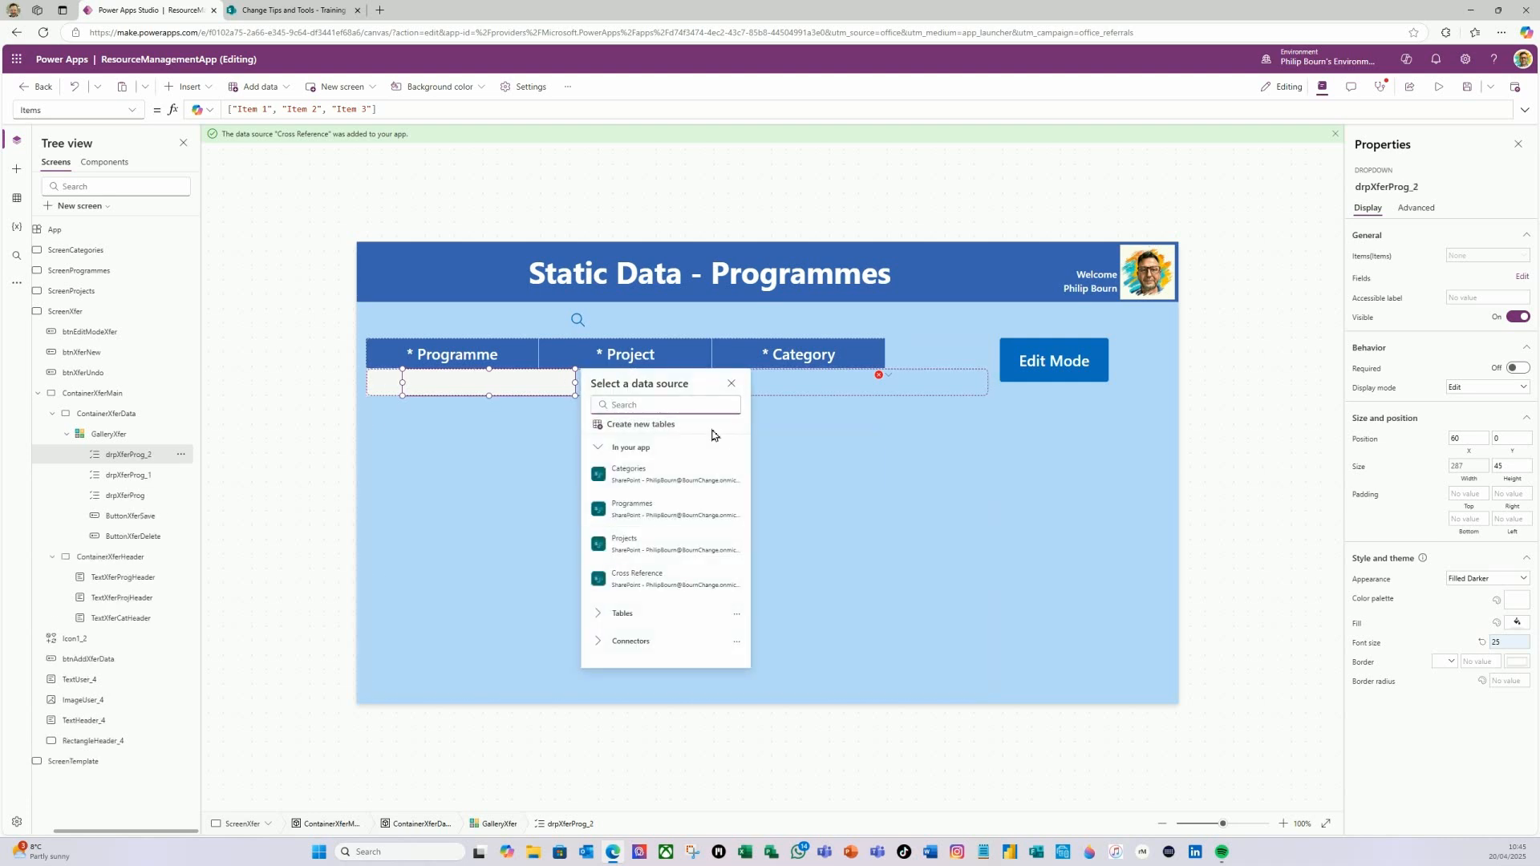
# - Move one dropdown copy under the Category header at X about 593 and the other under the Project header at X about 330
pyautogui.moveTo(548, 386); pyautogui.dragTo(875, 387)
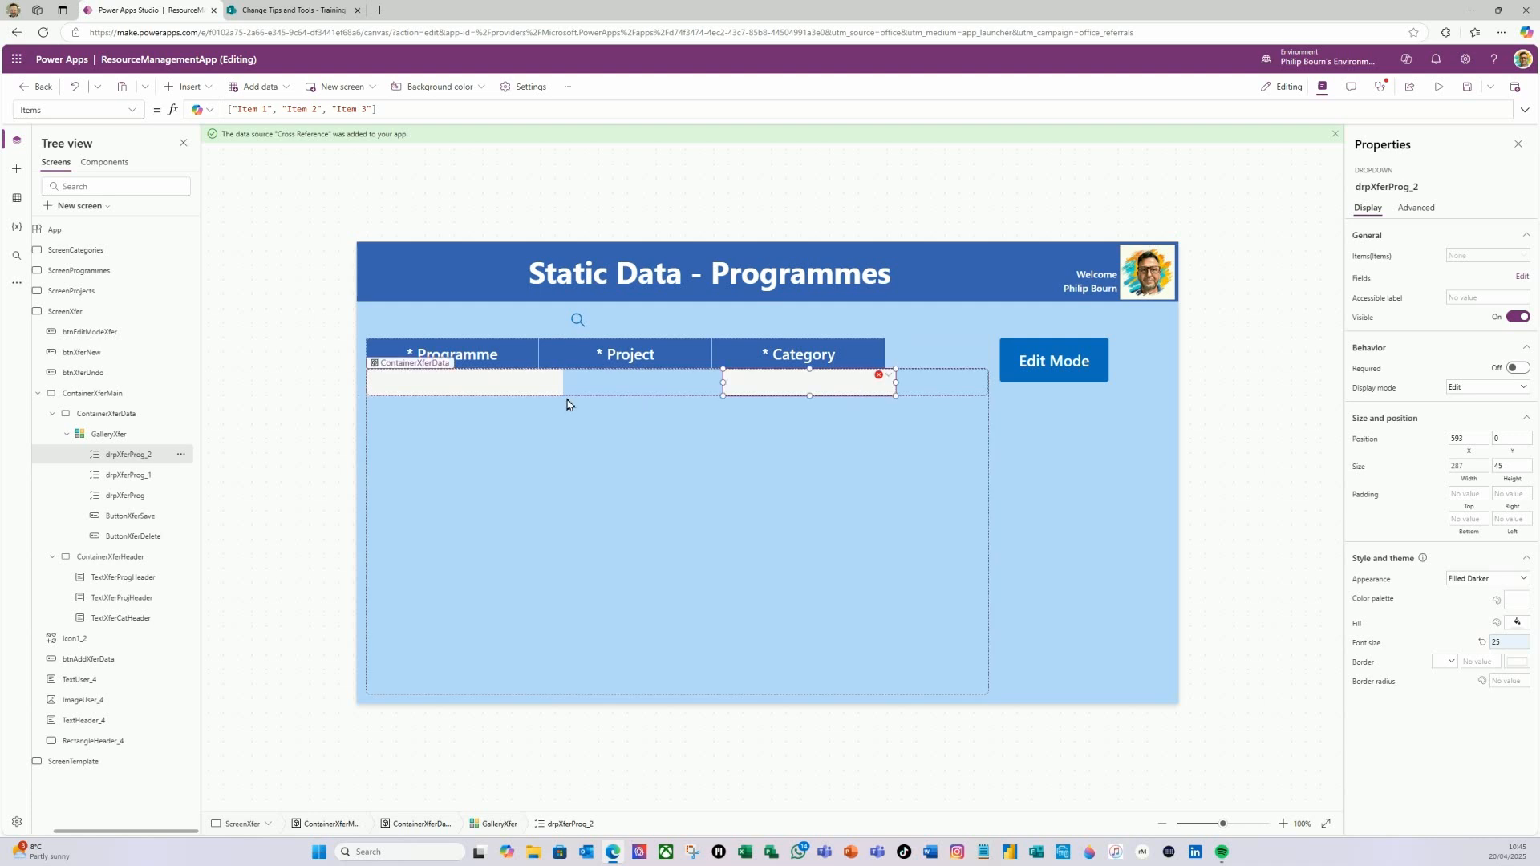
pyautogui.click(531, 391)
pyautogui.moveTo(531, 391); pyautogui.dragTo(700, 380)
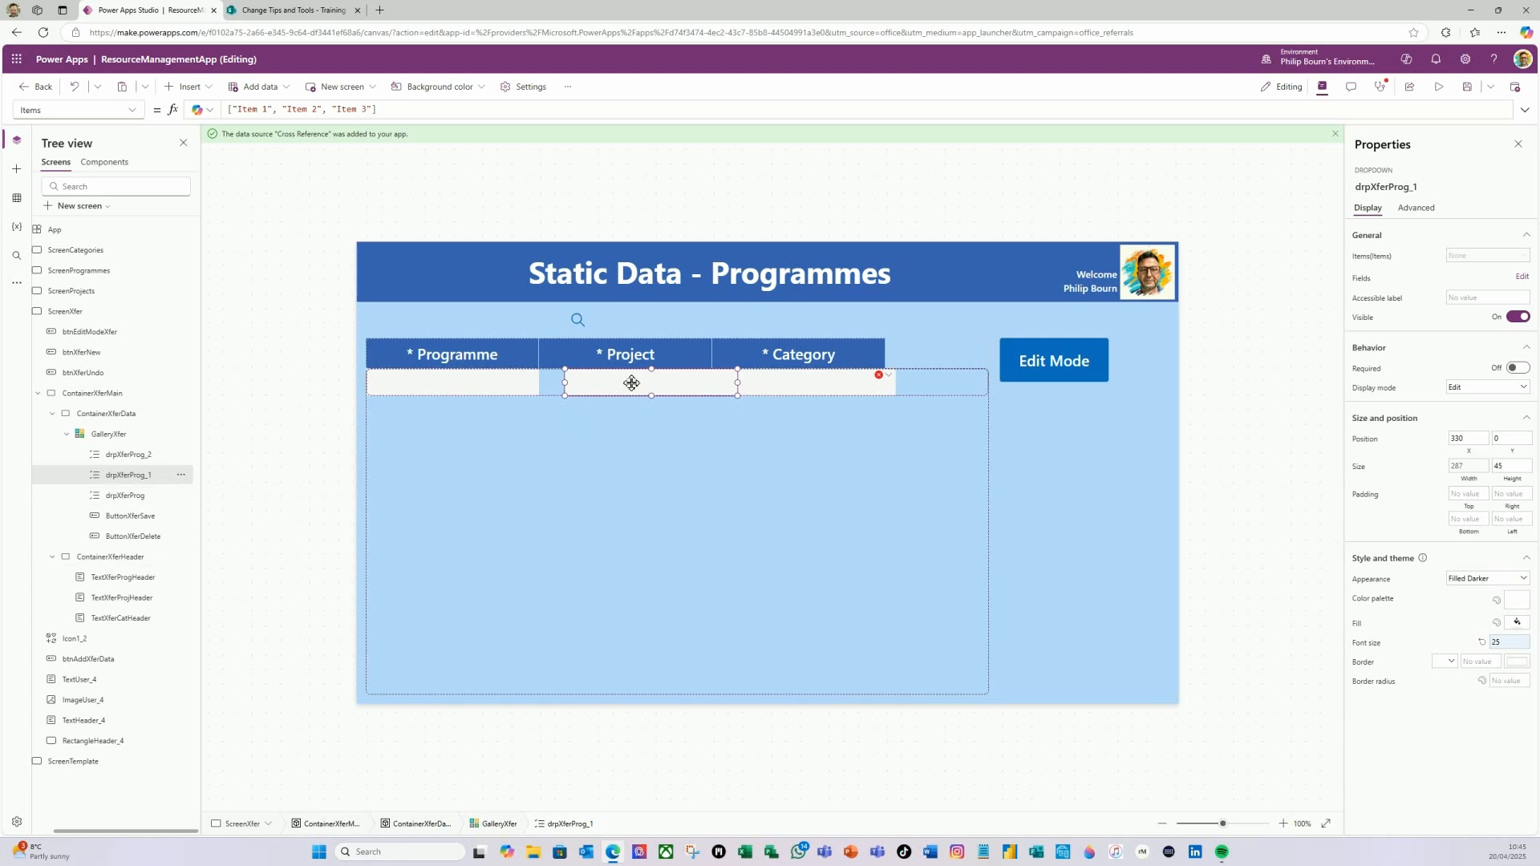
# - Rename the dropdown copy under the Project header to drpXferProj
pyautogui.doubleClick(160, 477)
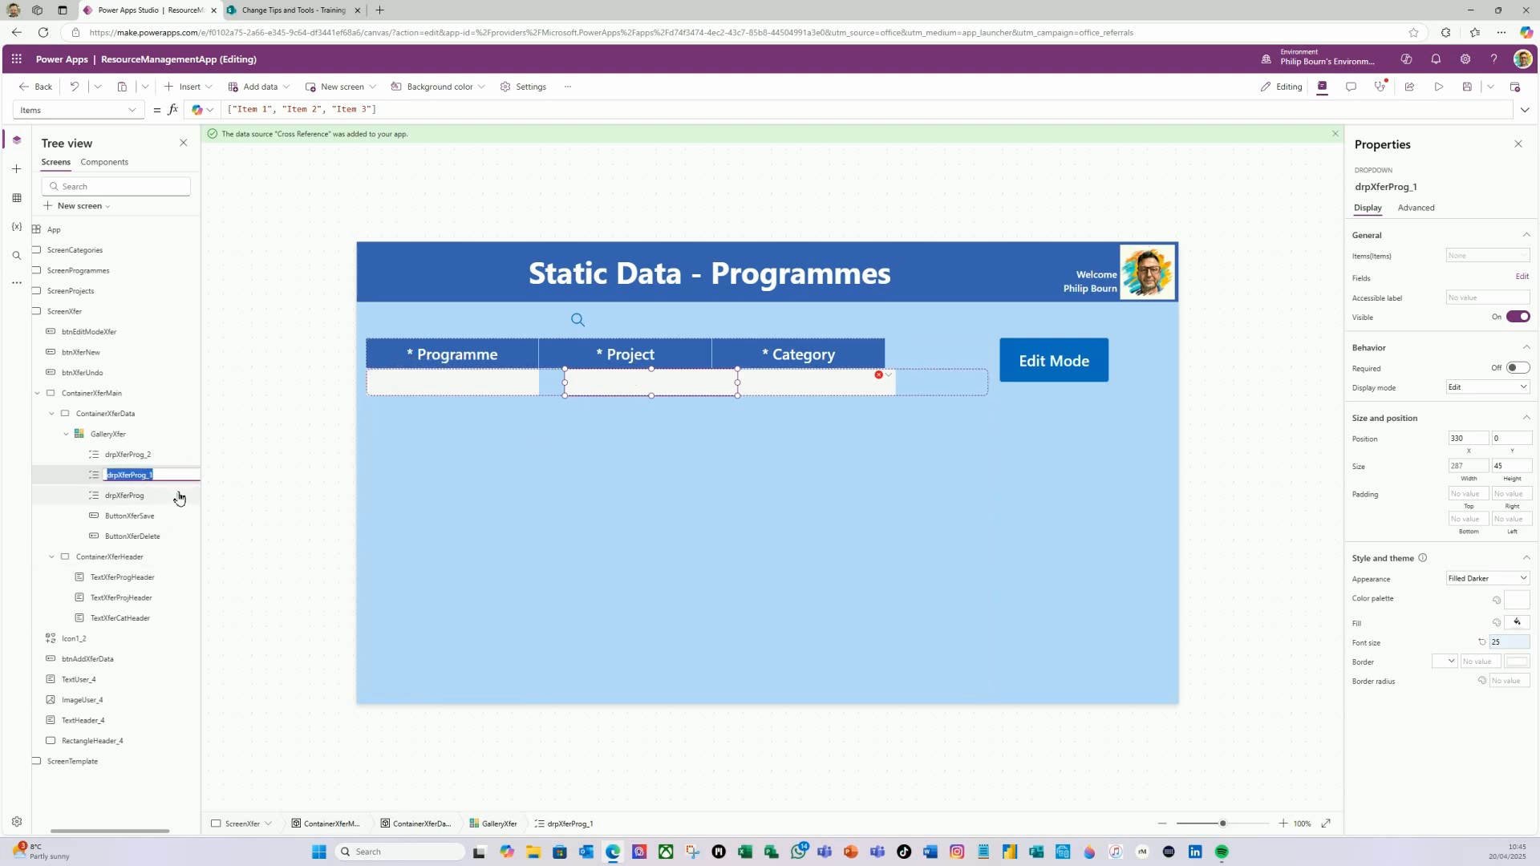
pyautogui.click(161, 475)
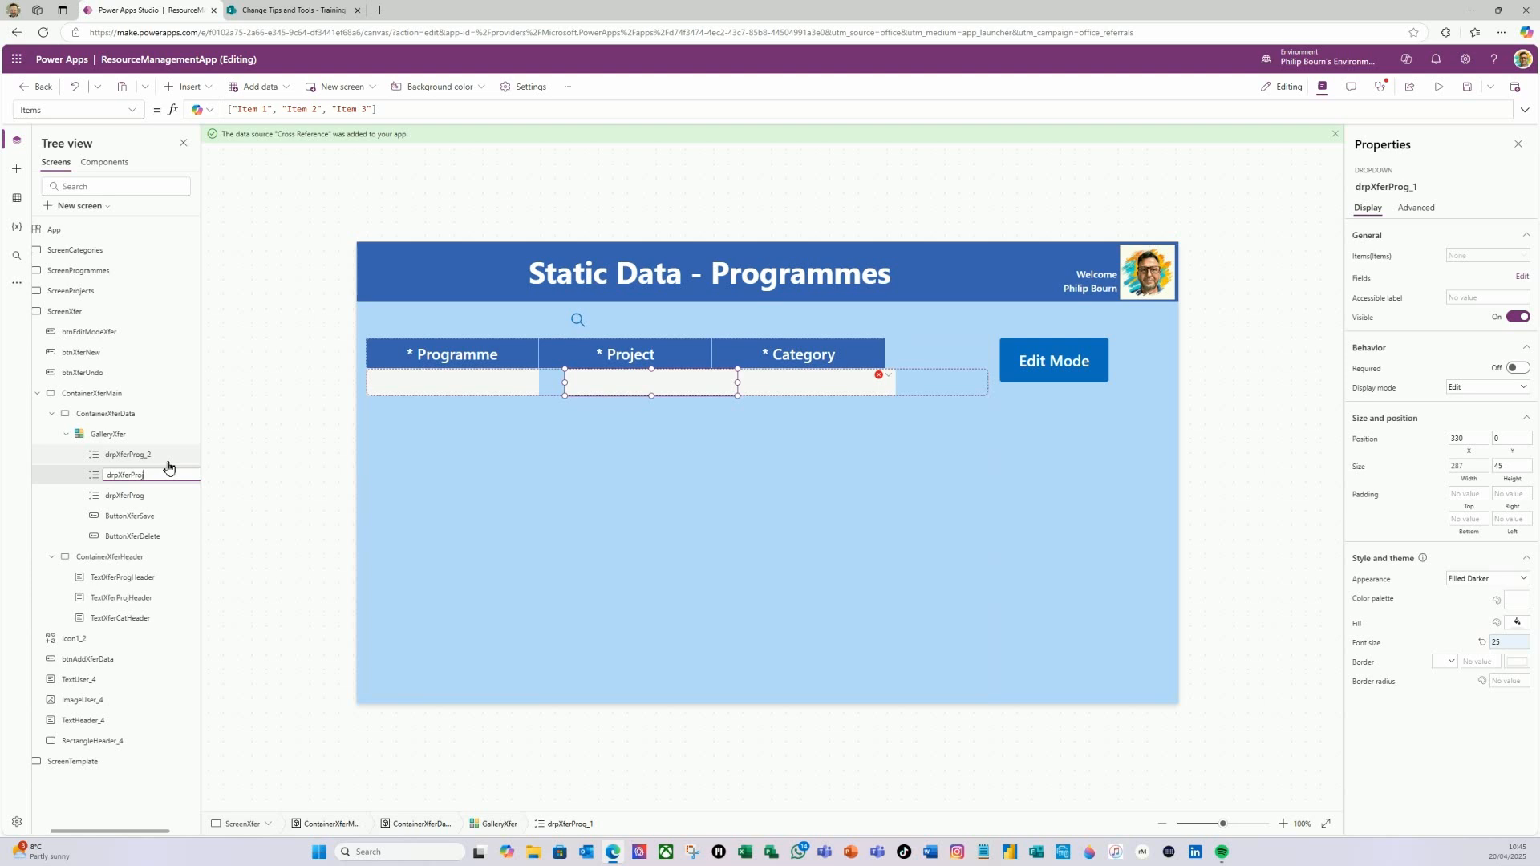
pyautogui.write('j')
pyautogui.press('Return')
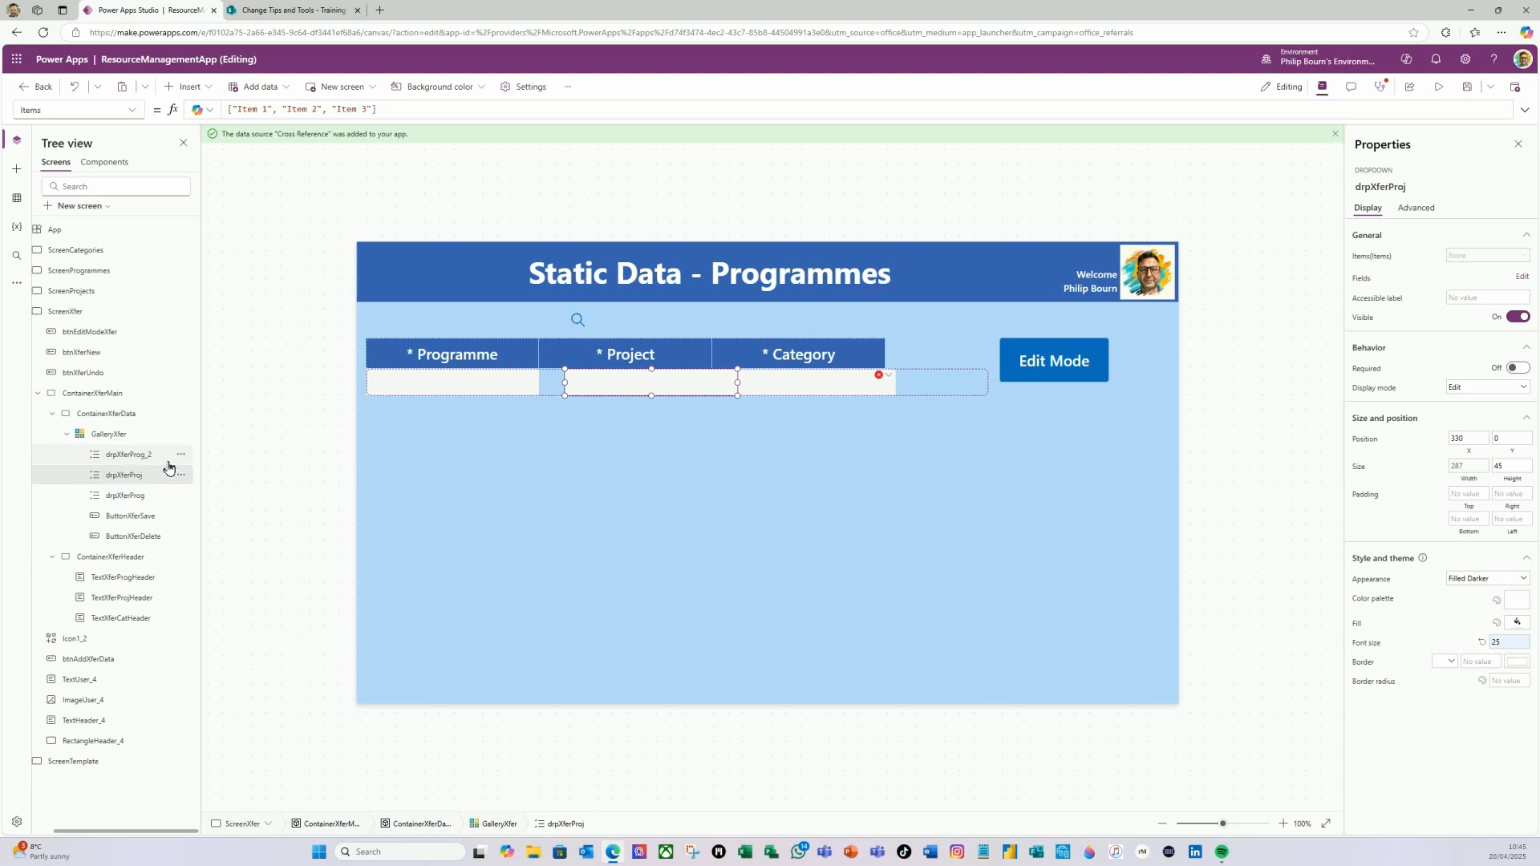
# - Set the X property of drpXferProj to drpXferProg.X+drpXferProg.Width=1
pyautogui.click(132, 111)
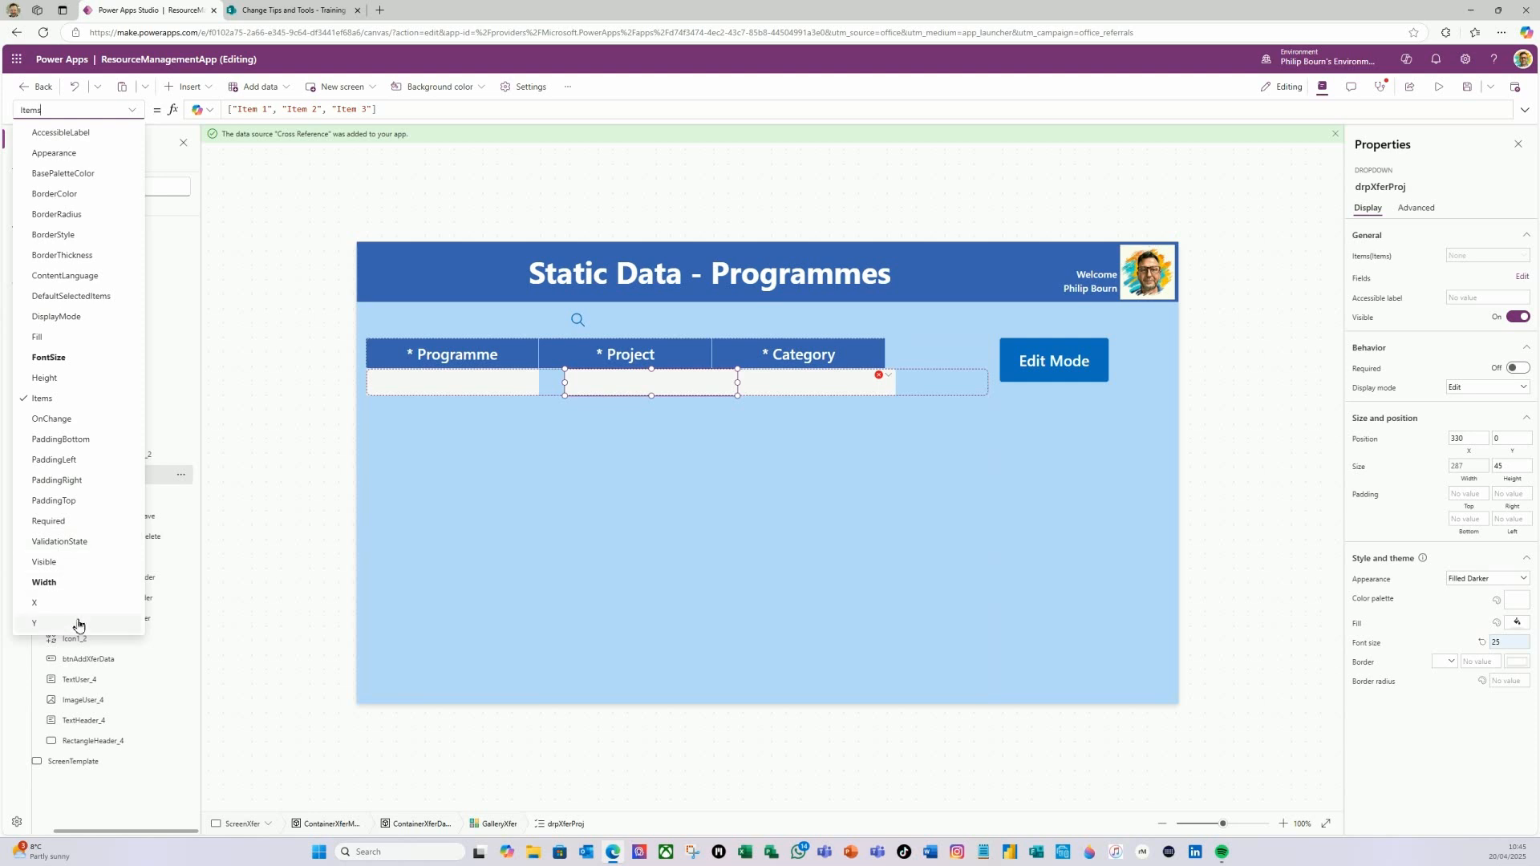
pyautogui.click(45, 602)
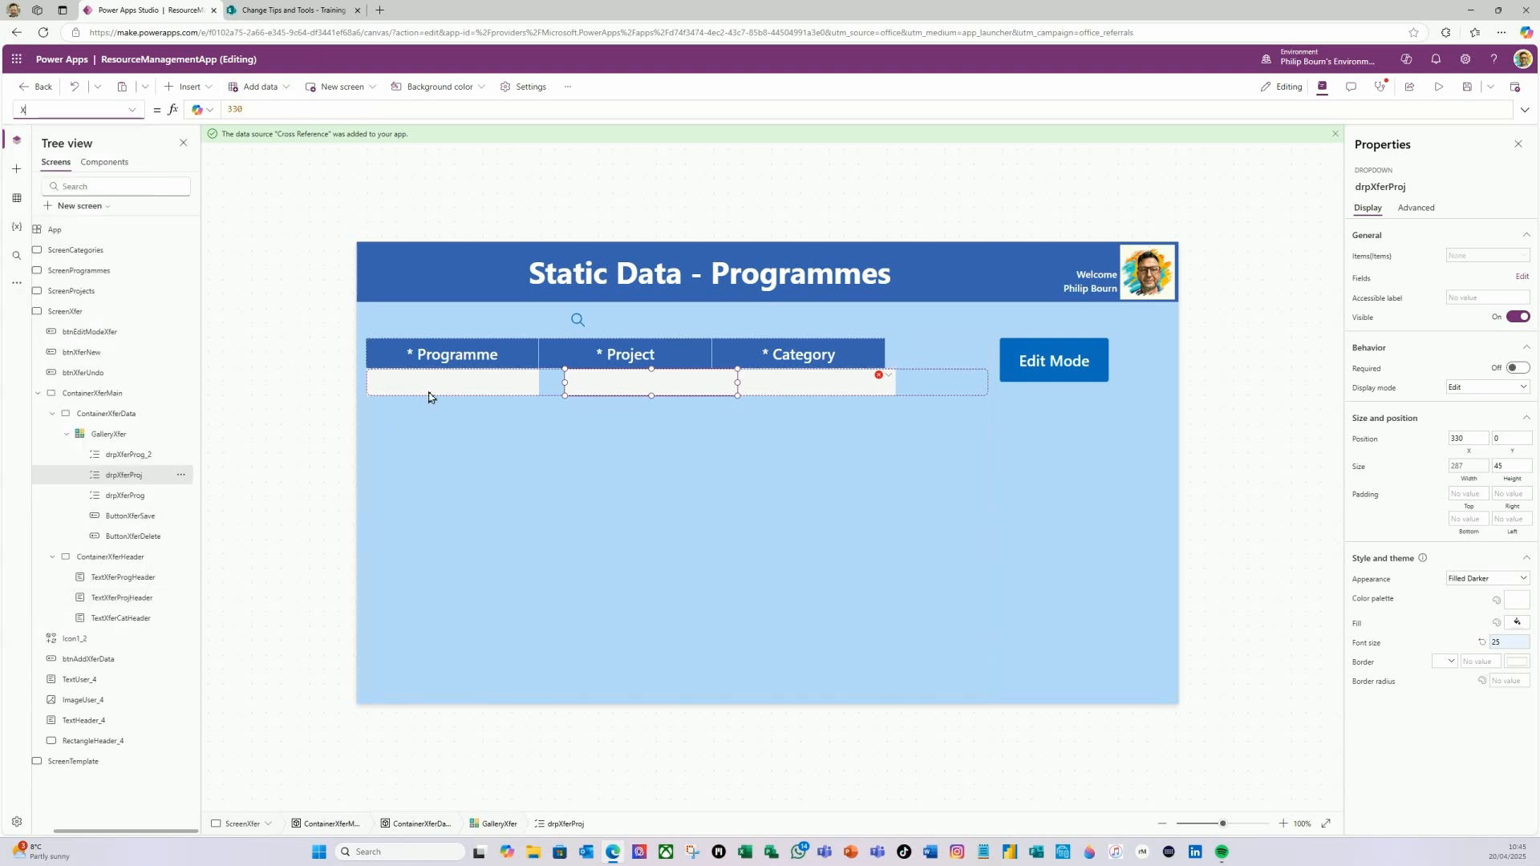
pyautogui.click(274, 110)
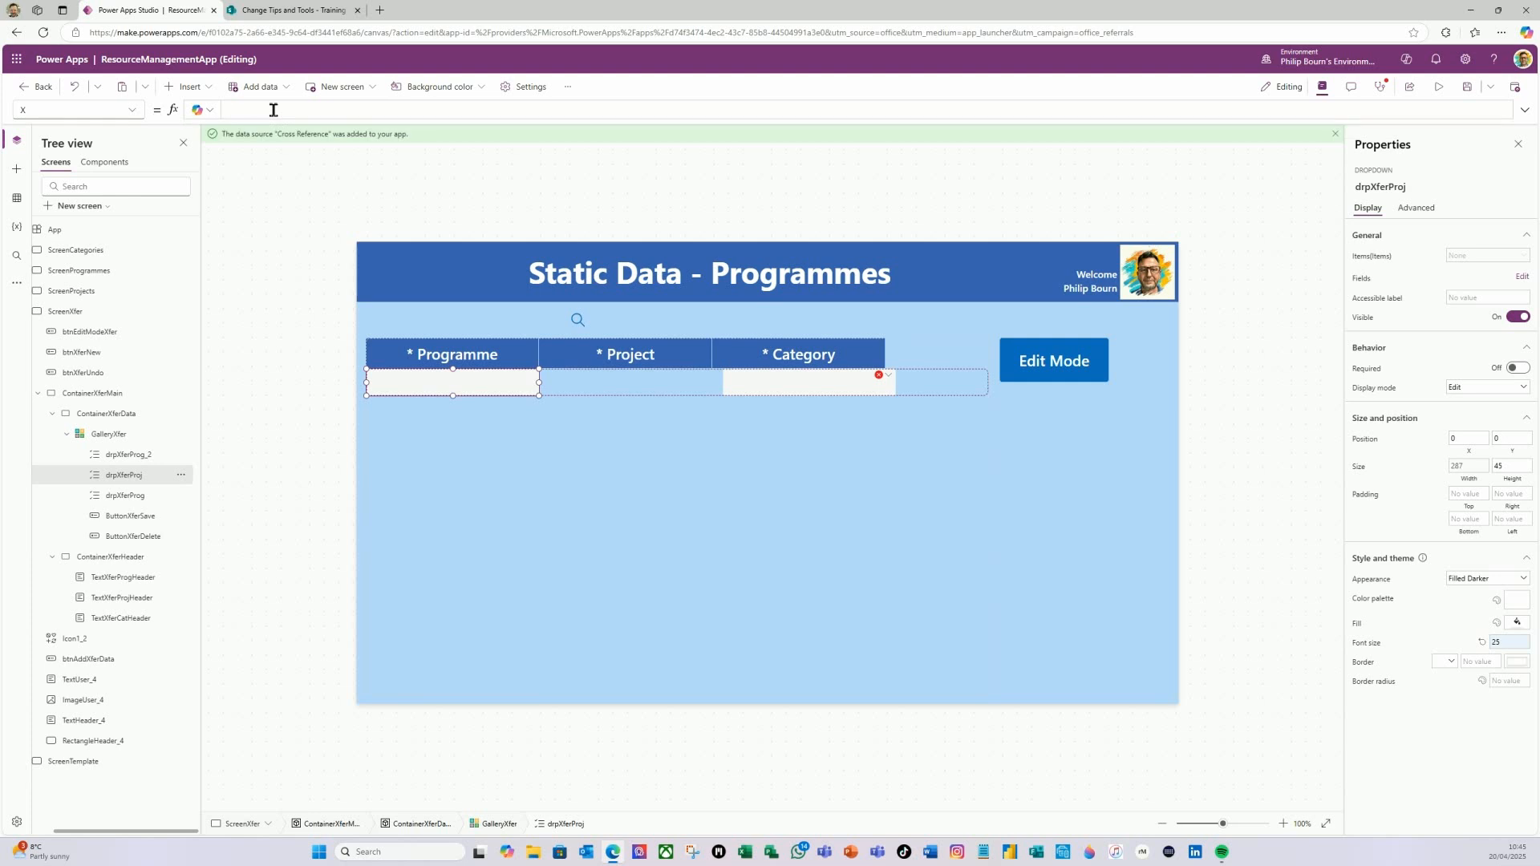
pyautogui.write('drp')
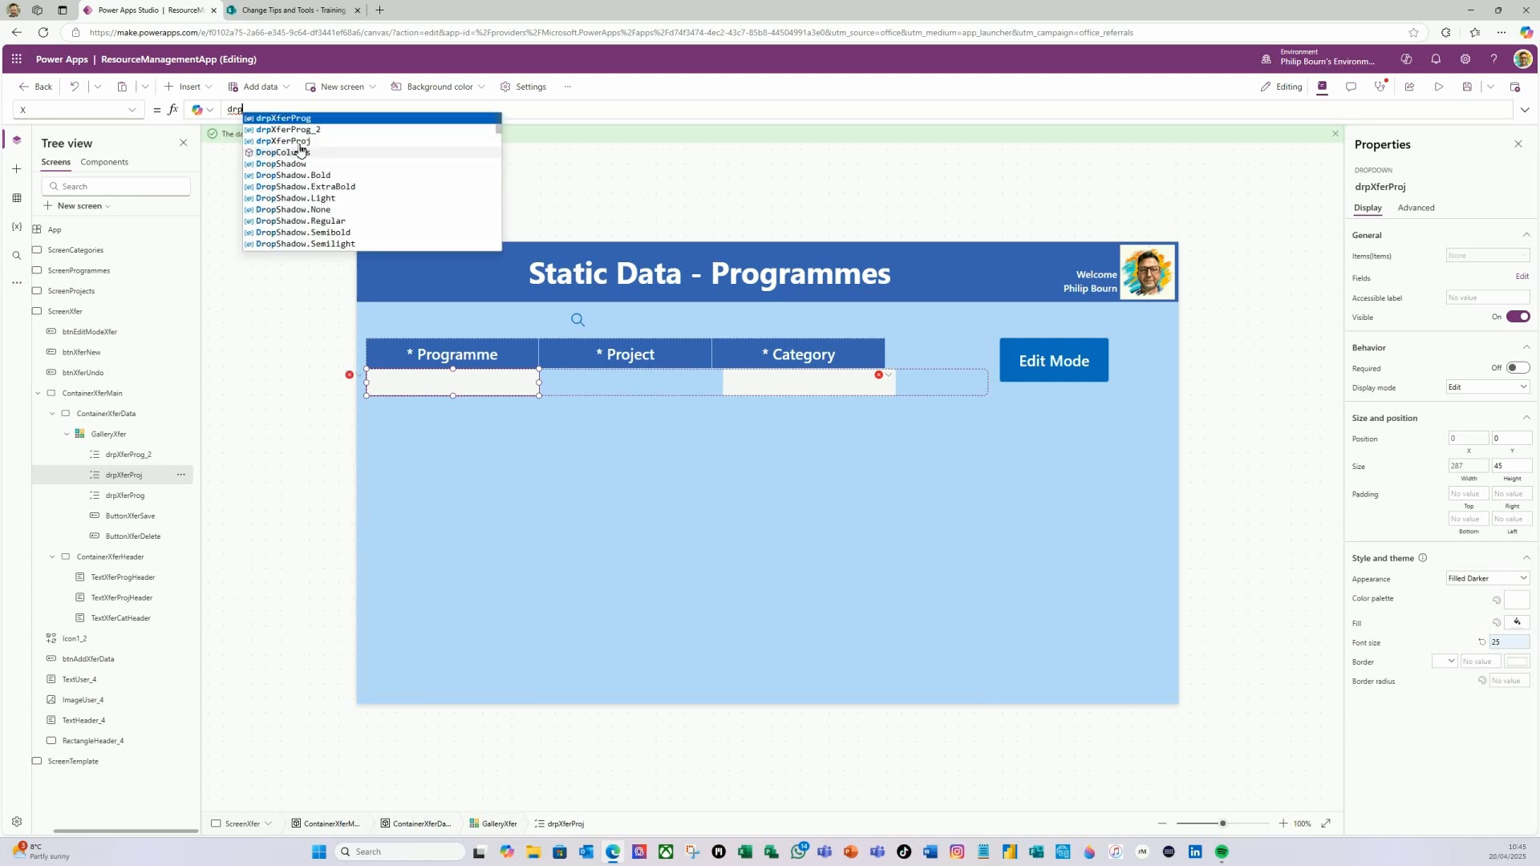
pyautogui.click(307, 119)
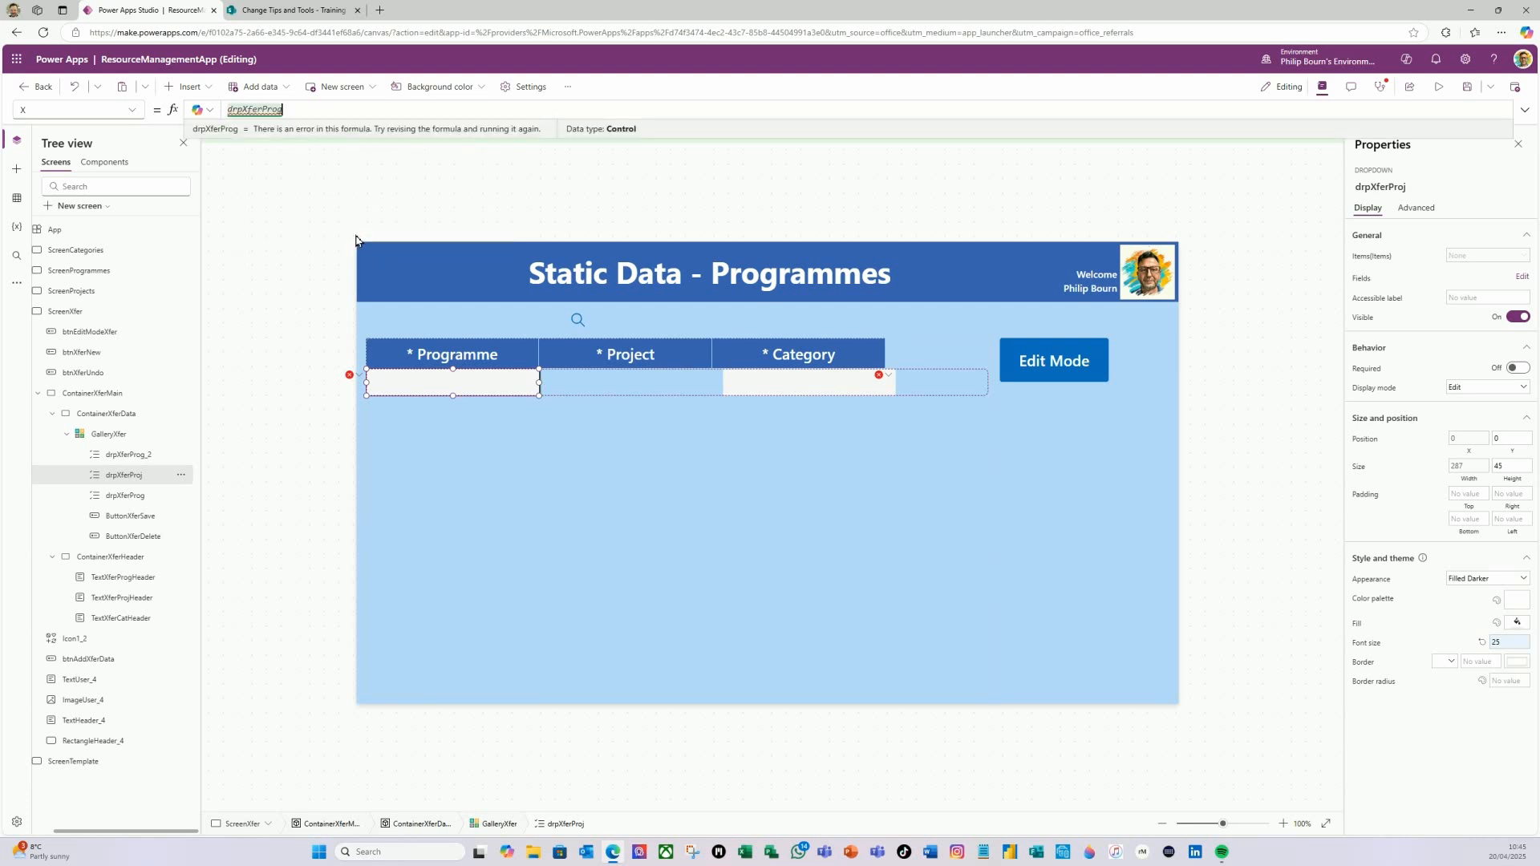
pyautogui.write('.')
pyautogui.click(301, 142)
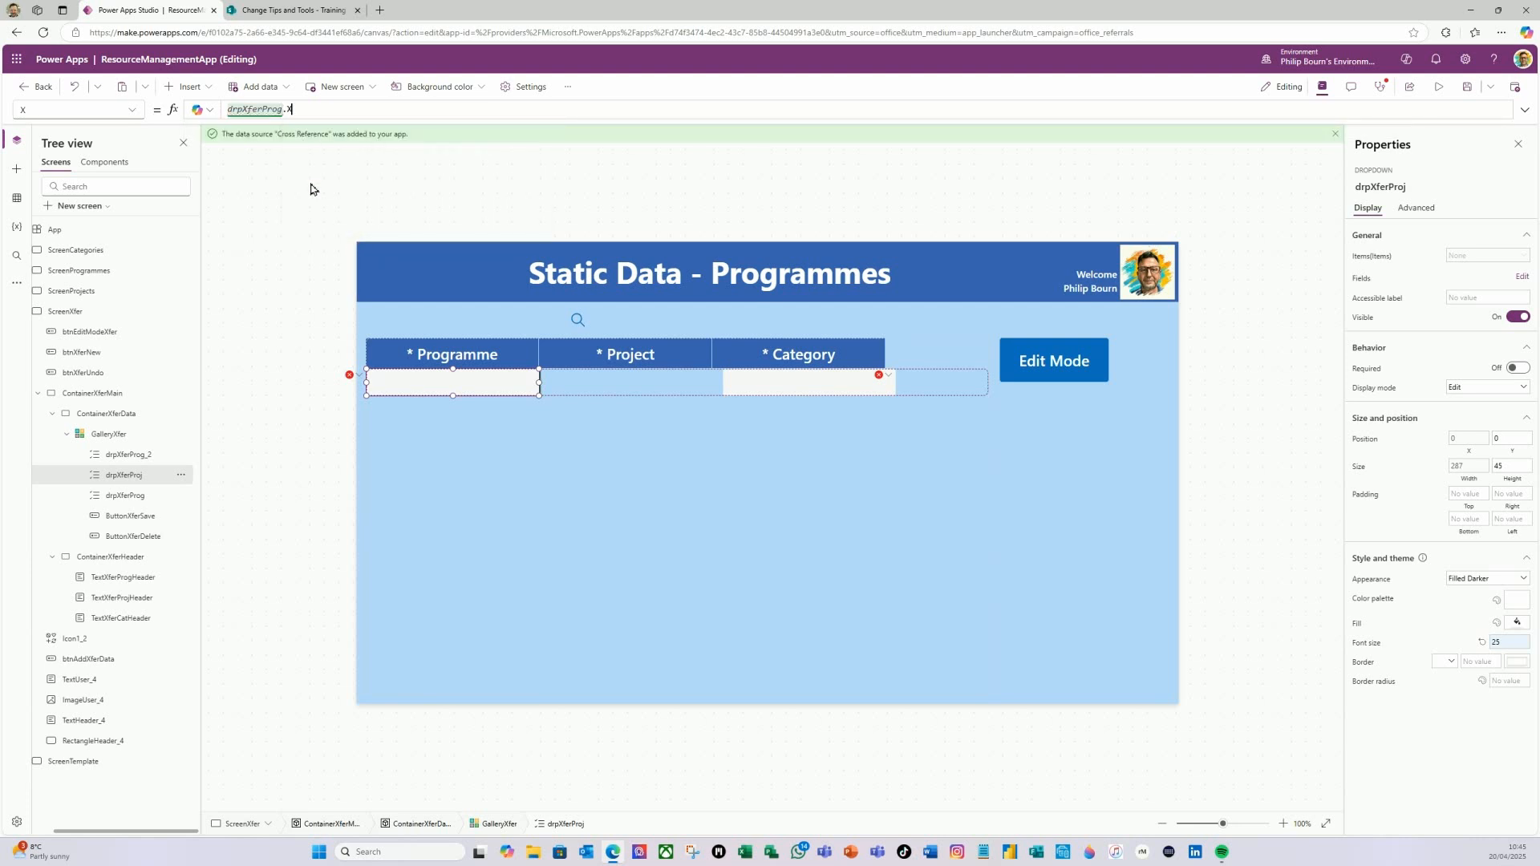
pyautogui.write('+drp')
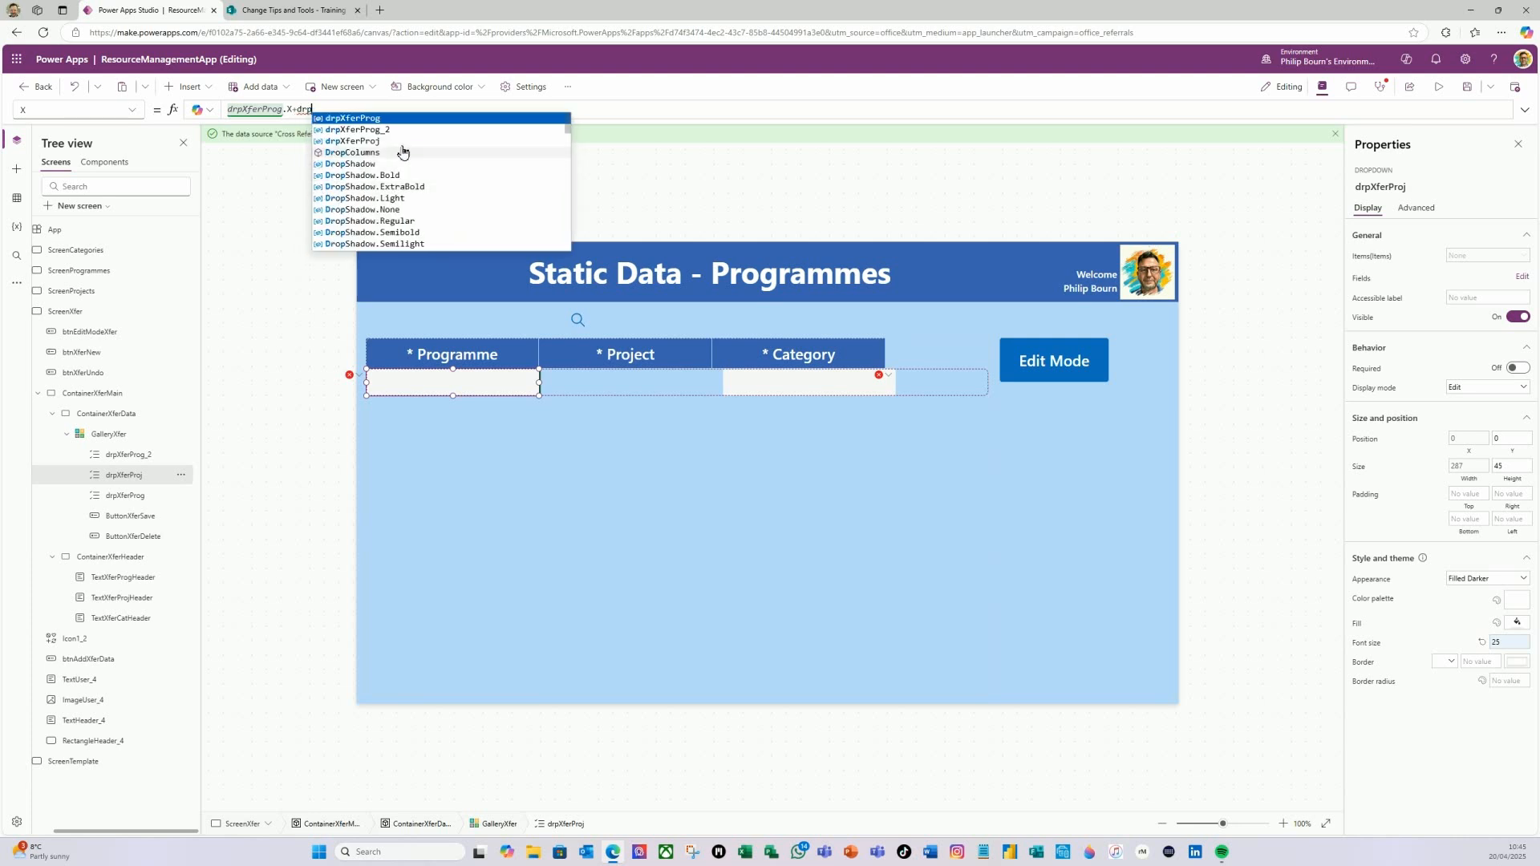
pyautogui.click(377, 121)
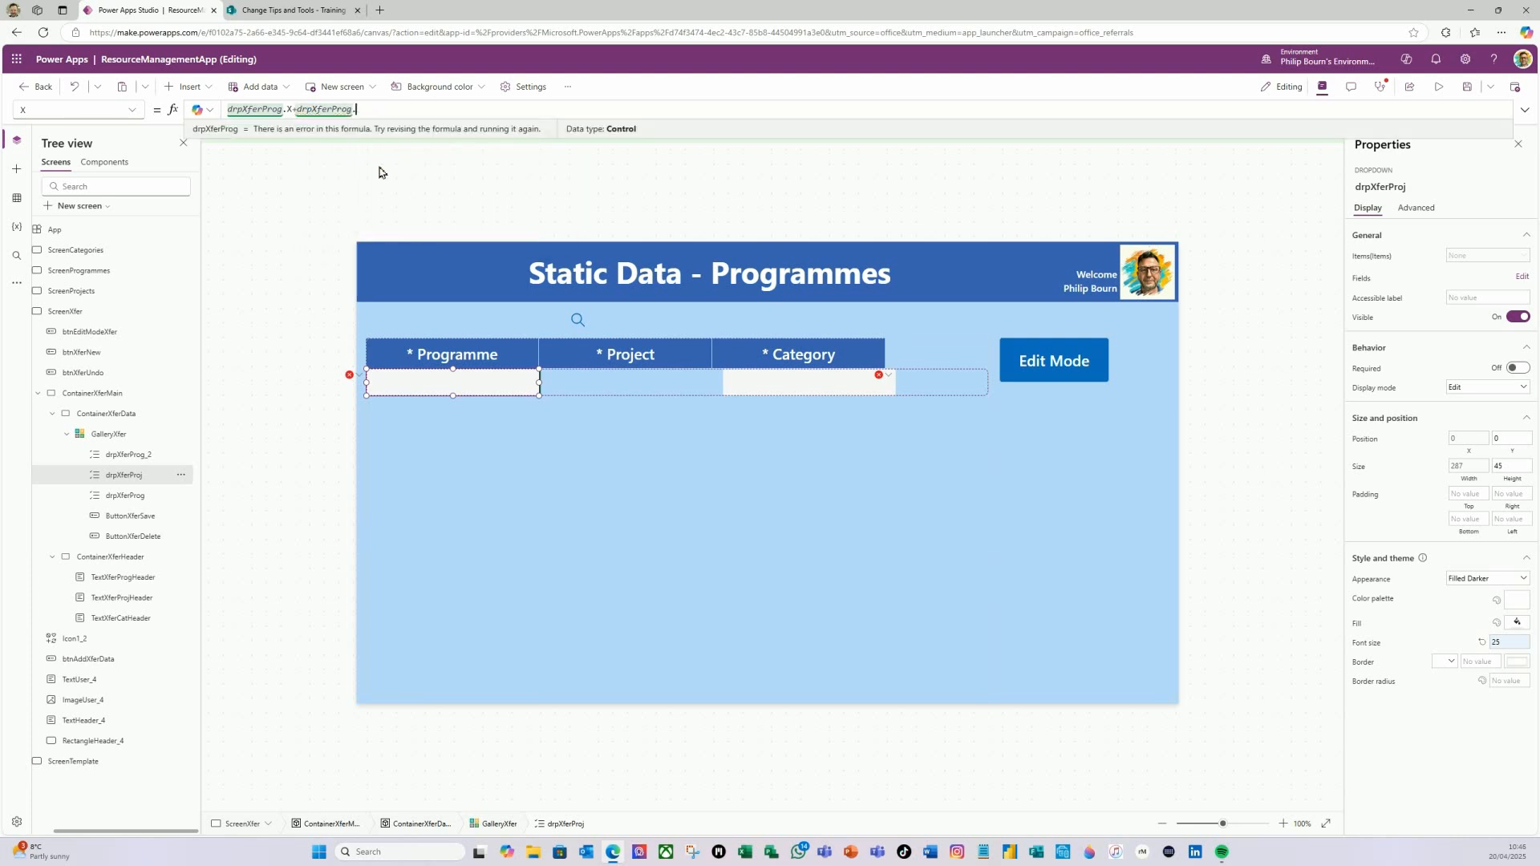
pyautogui.click(385, 132)
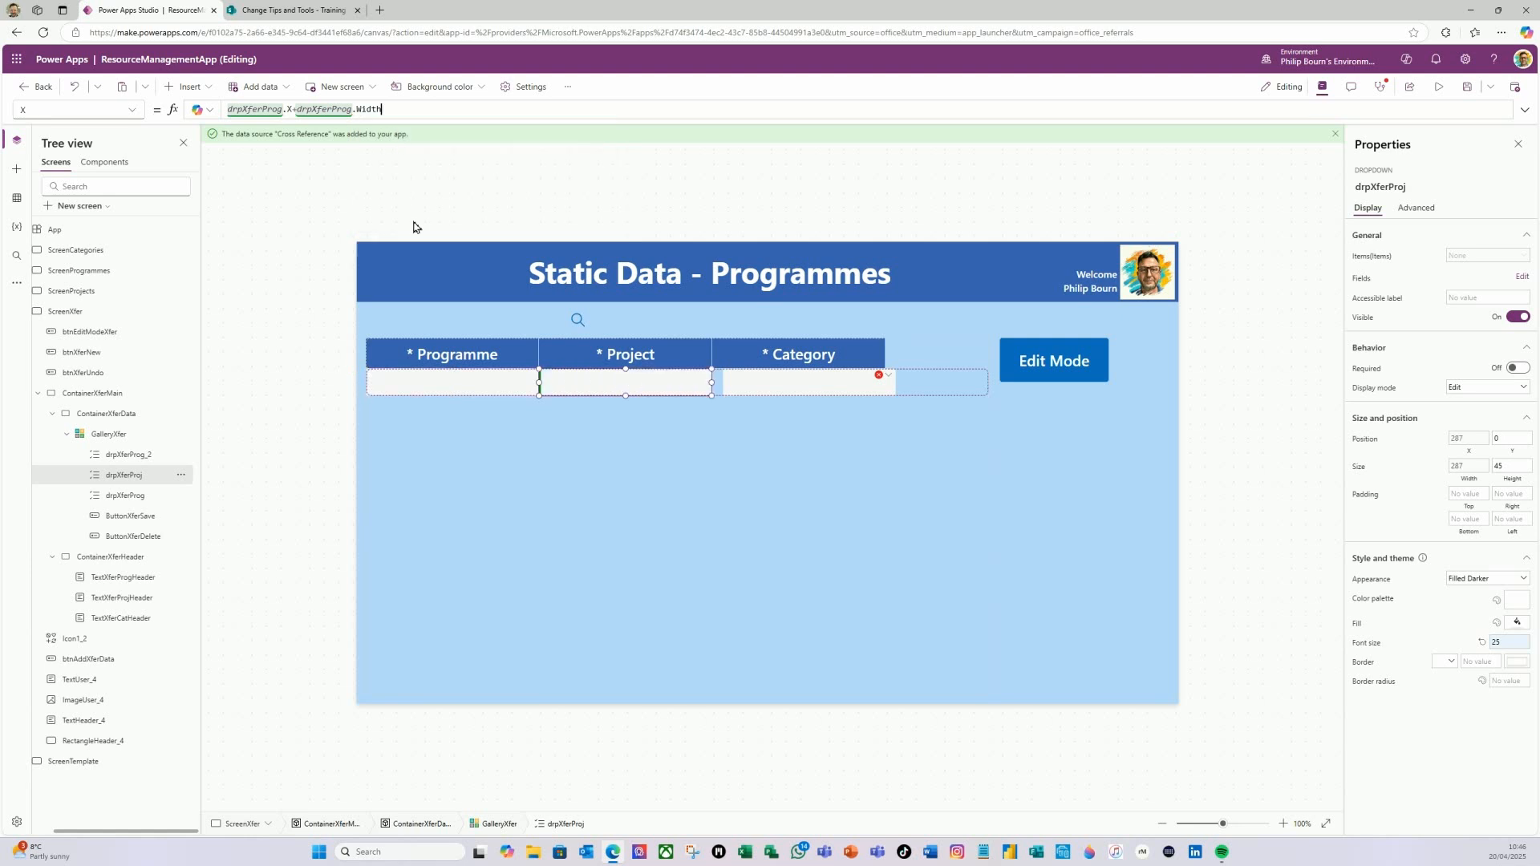
pyautogui.write('-1')
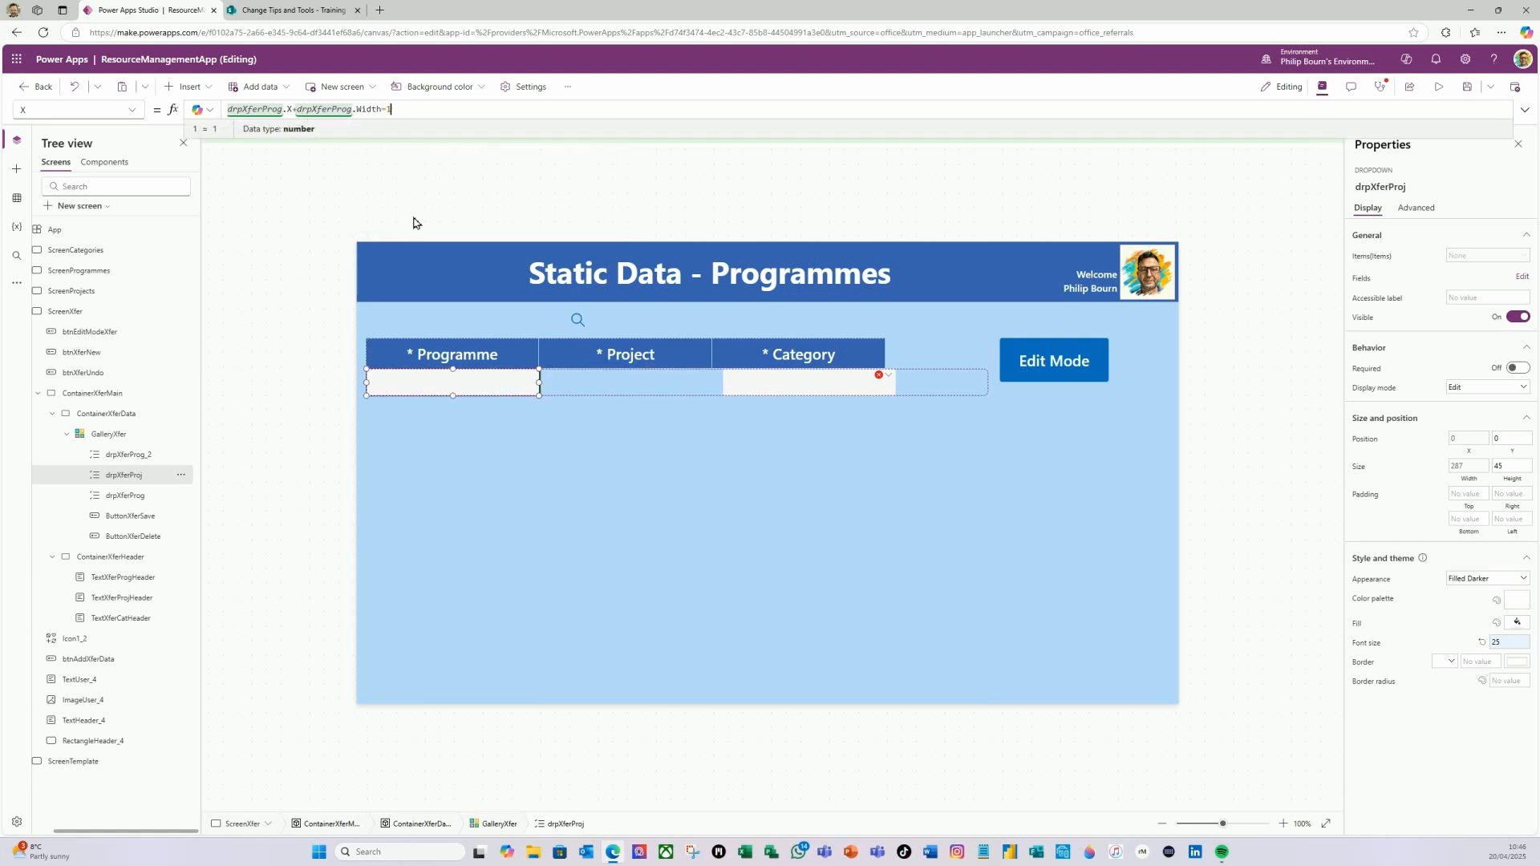
# - Set the Width property of drpXferProj to TextXferProjHeader.Width
pyautogui.click(132, 114)
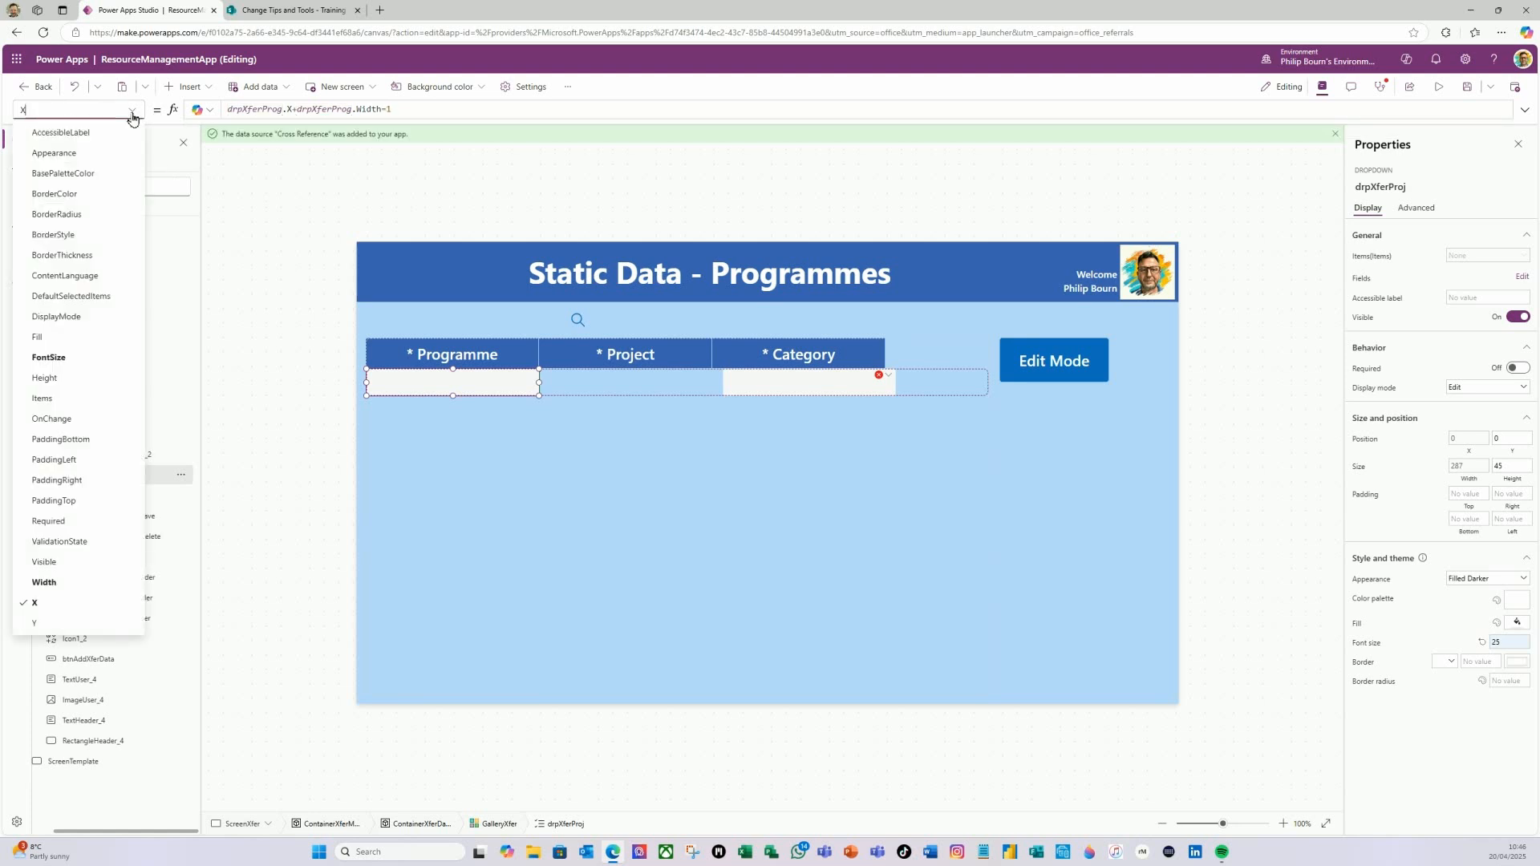
pyautogui.click(49, 586)
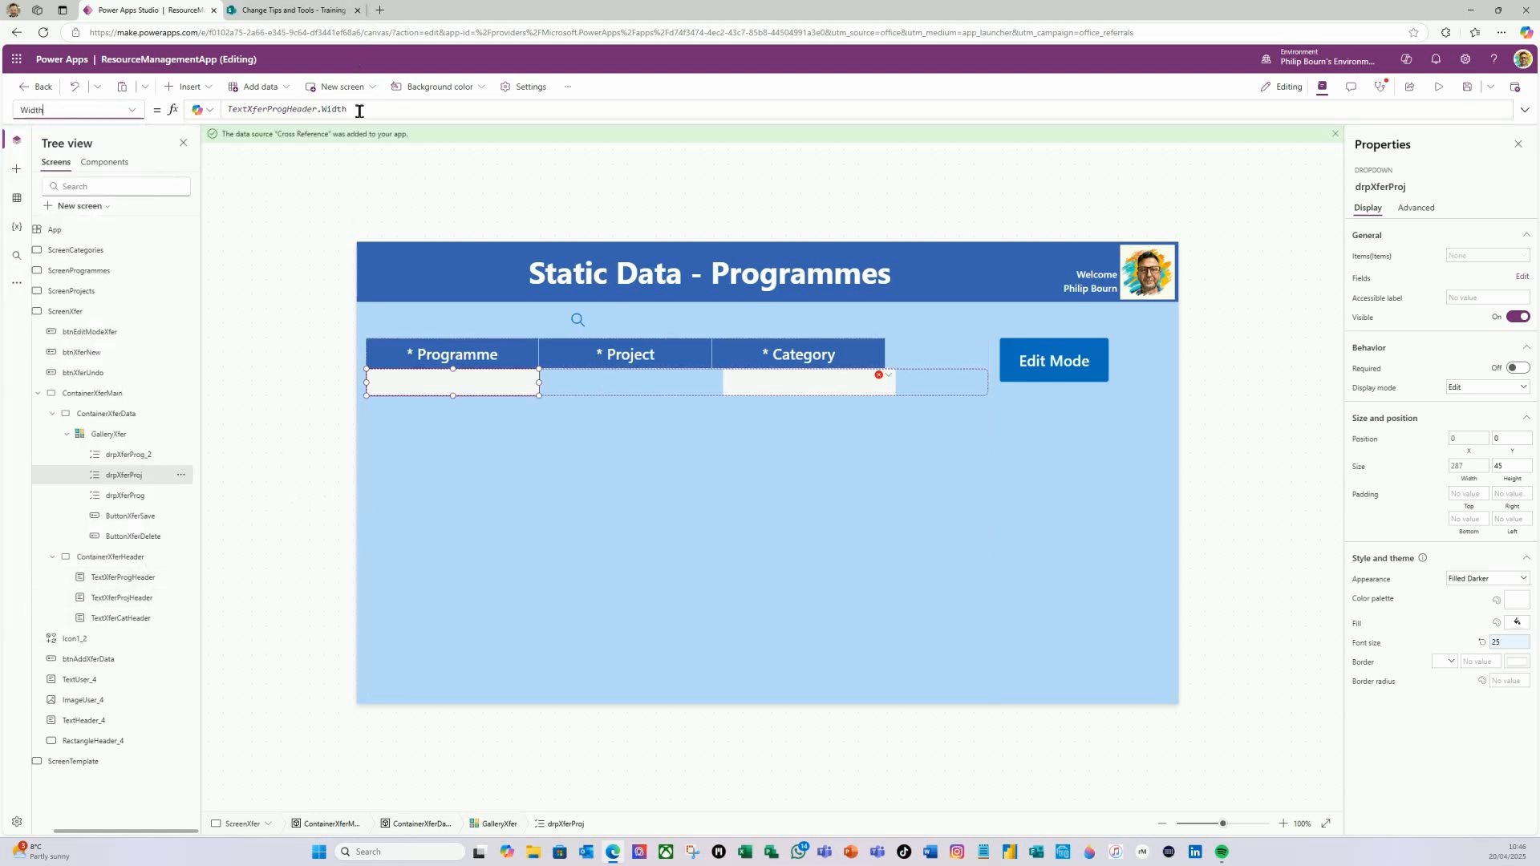
pyautogui.doubleClick(287, 108)
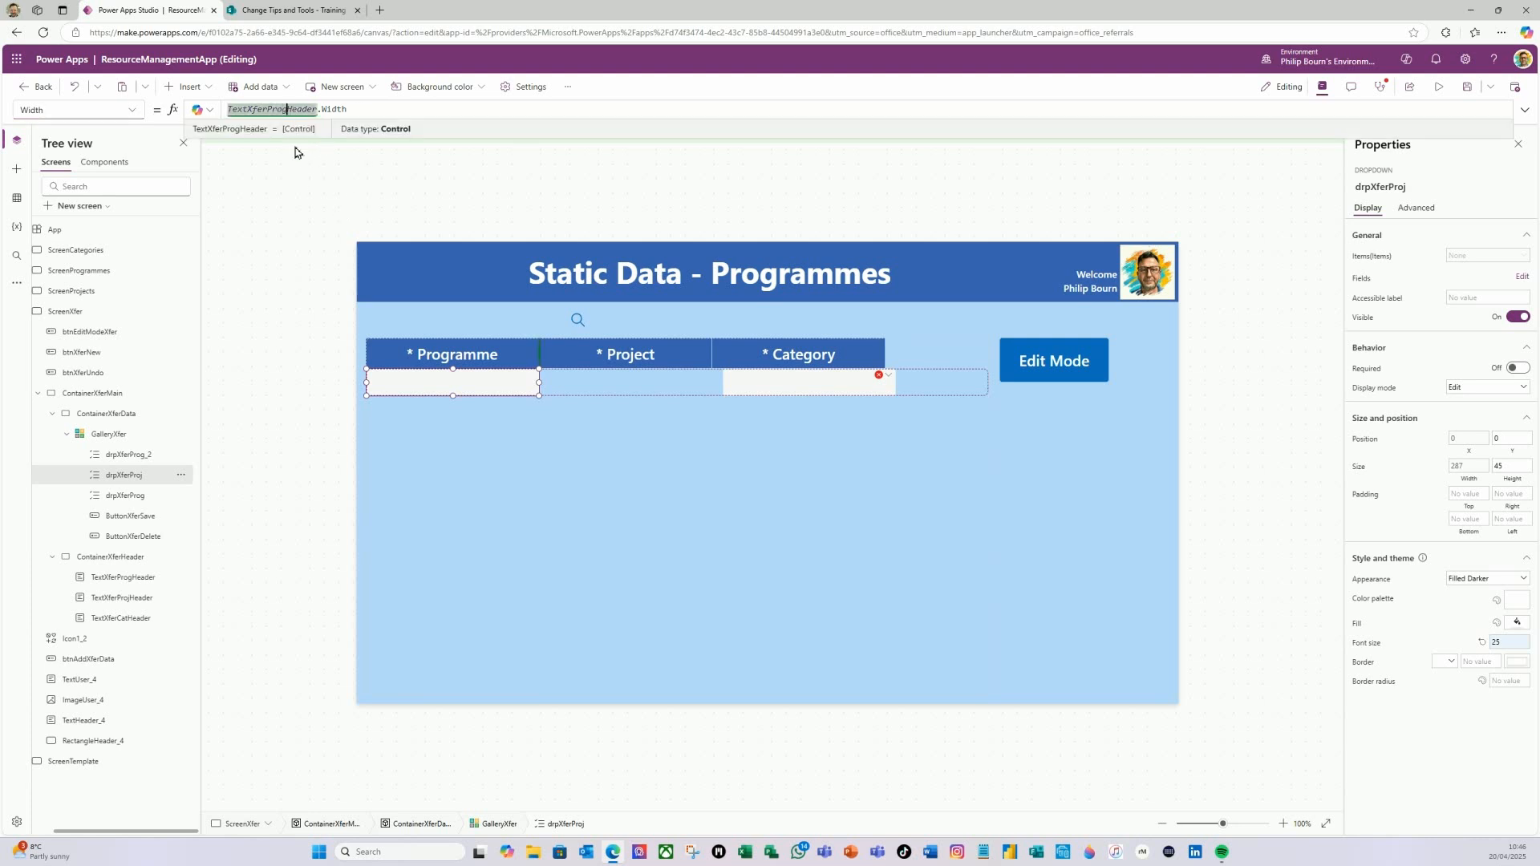
pyautogui.press('BackSpace')
pyautogui.write('j')
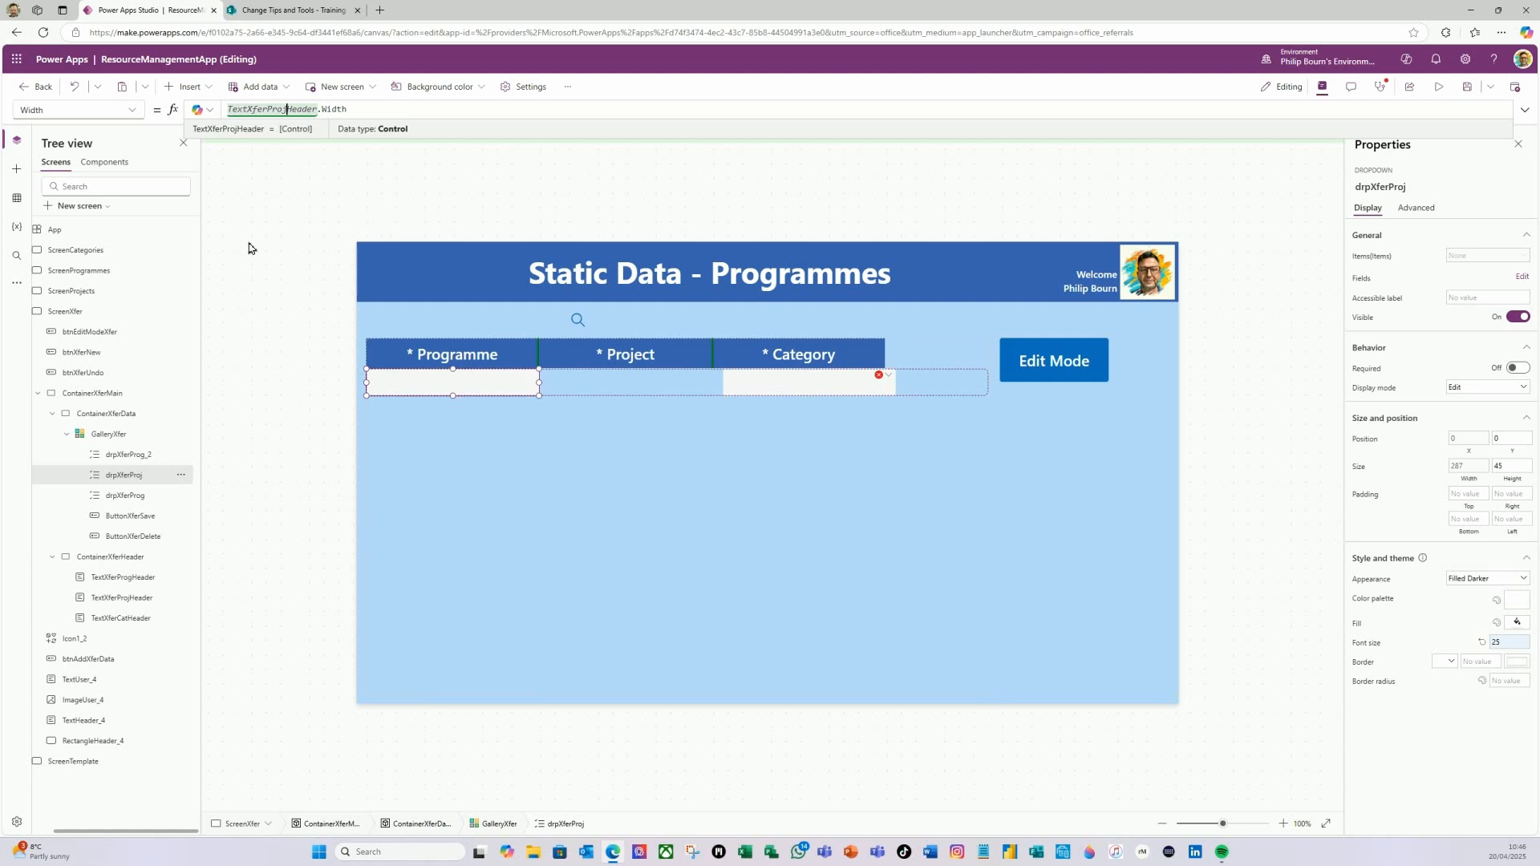
# - Correct the X formula of drpXferProj to drpXferProg.X+drpXferProg.Width+1
pyautogui.click(138, 114)
pyautogui.write('x')
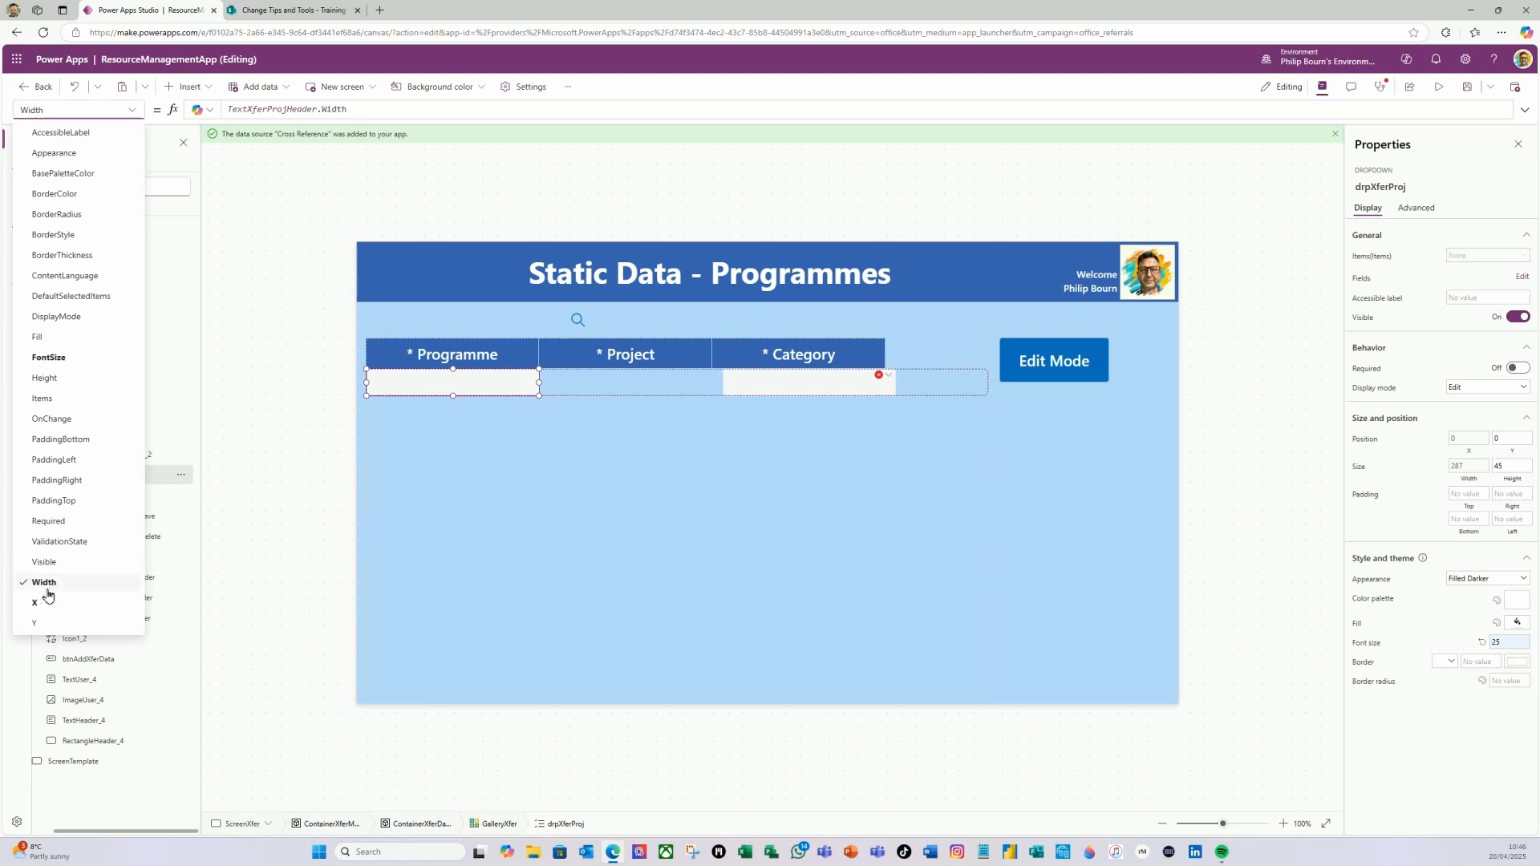
pyautogui.click(44, 603)
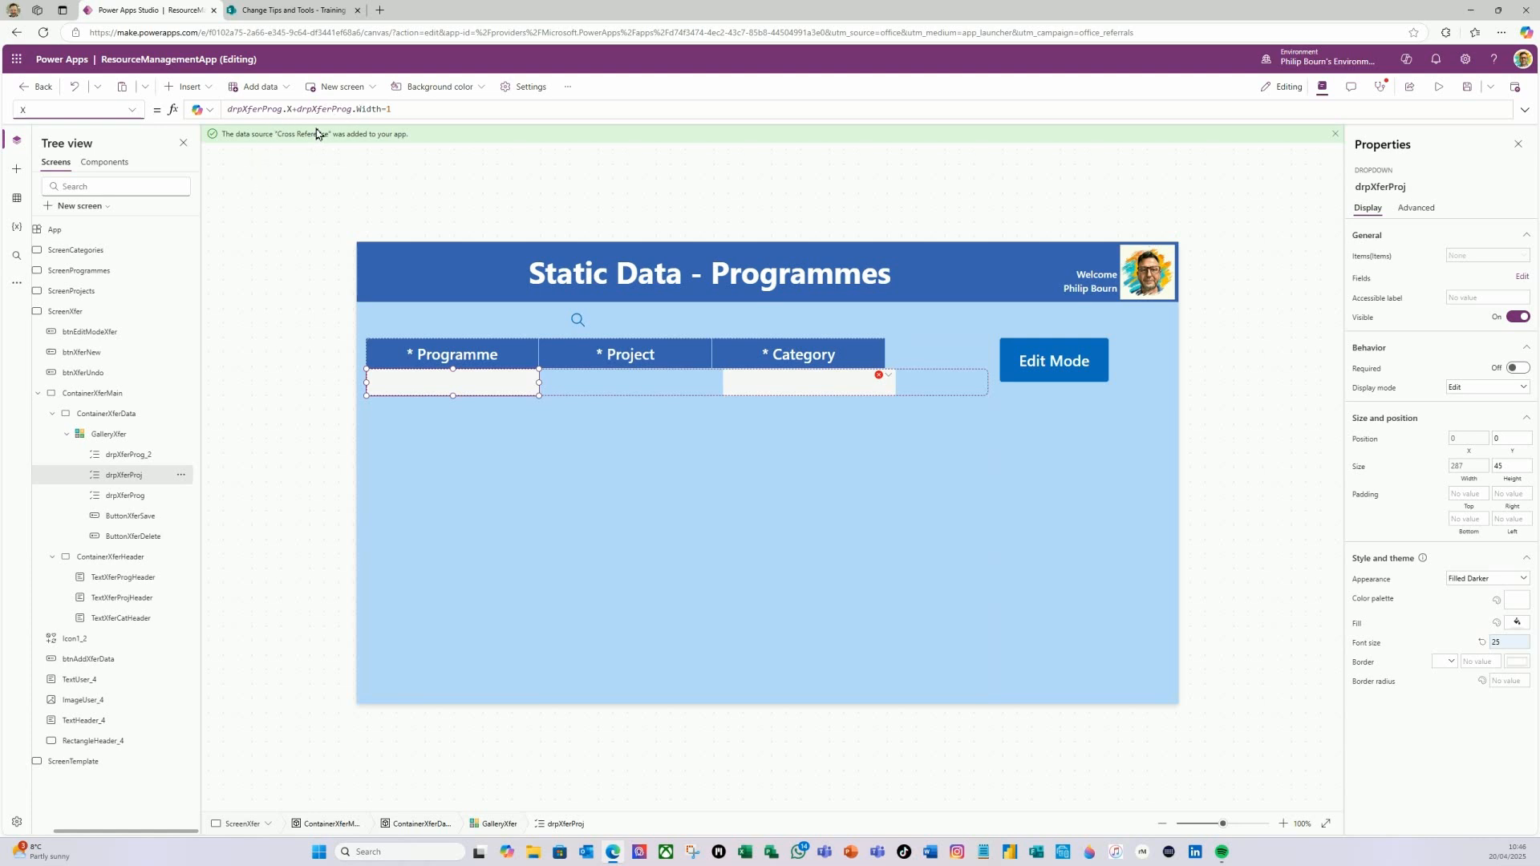
pyautogui.click(427, 110)
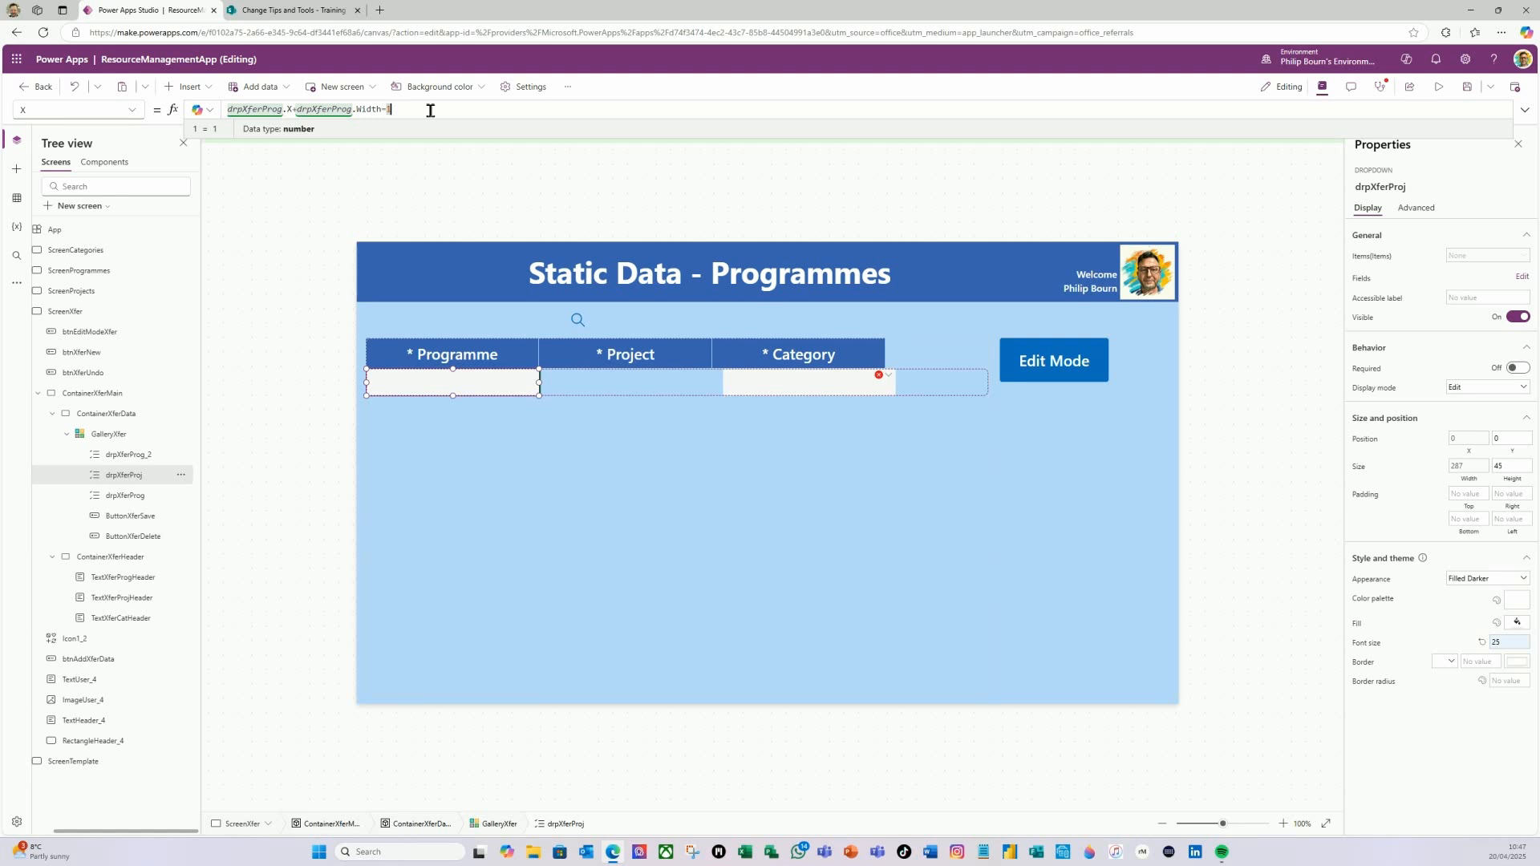
pyautogui.press('Left')
pyautogui.press('Left')
pyautogui.press('Right')
pyautogui.press('Right')
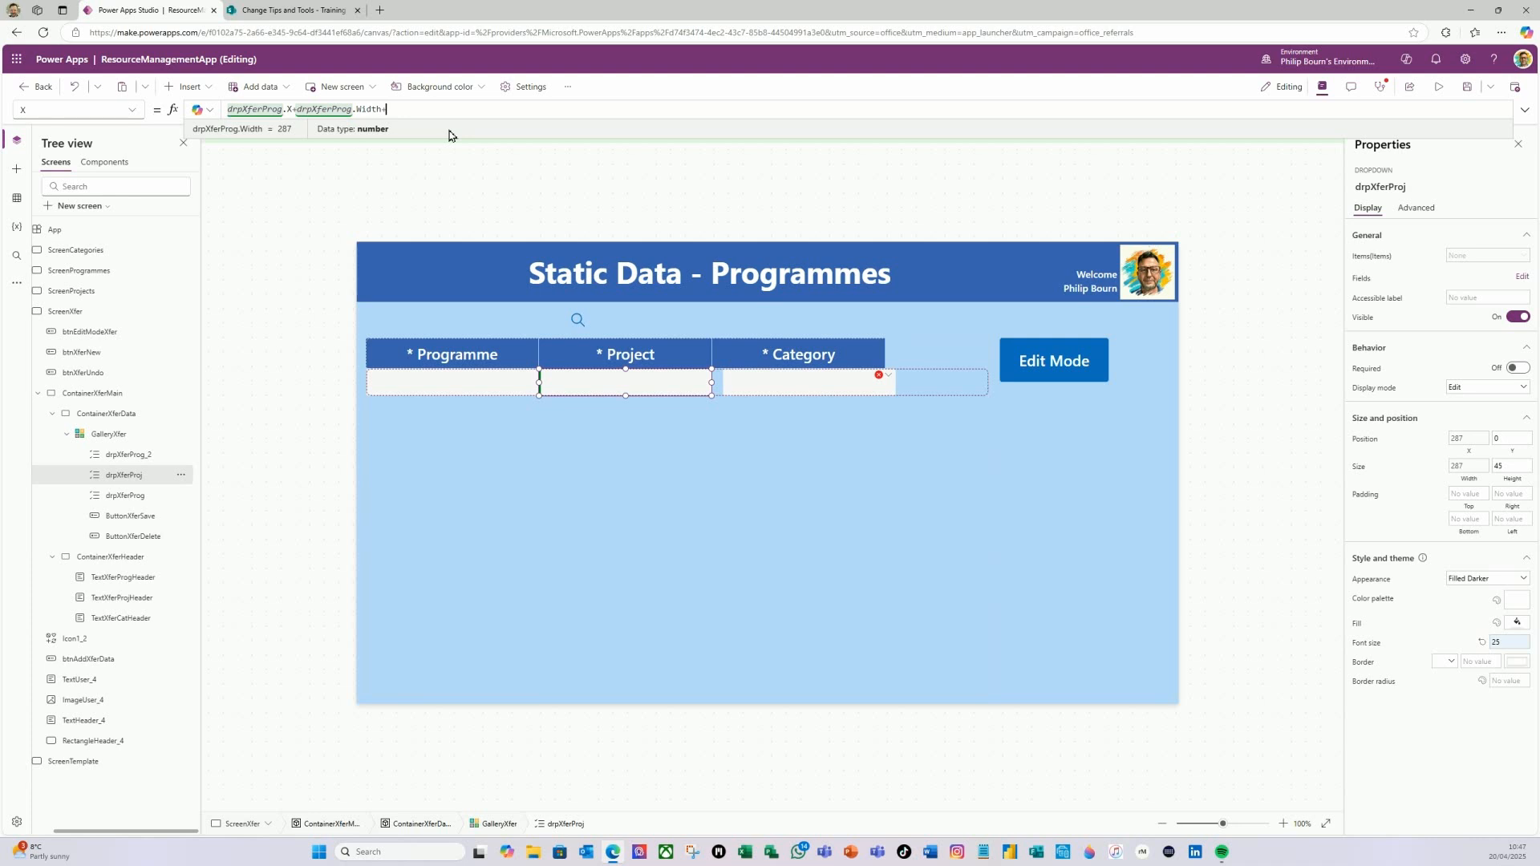
pyautogui.write('1')
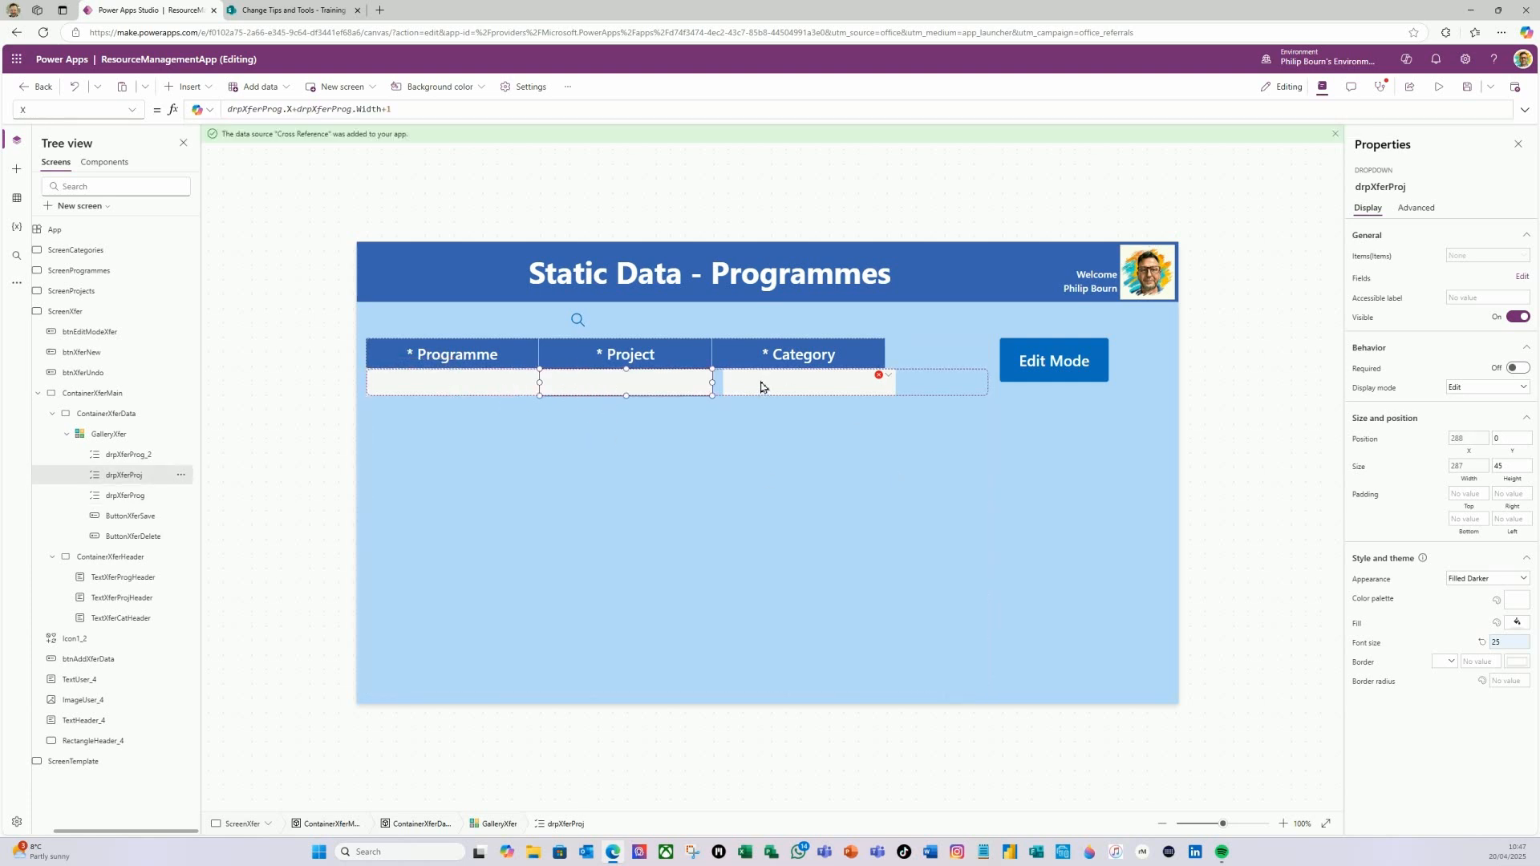
# - Rename the dropdown copy under the Category header to drpXferCat
pyautogui.click(138, 455)
pyautogui.doubleClick(162, 461)
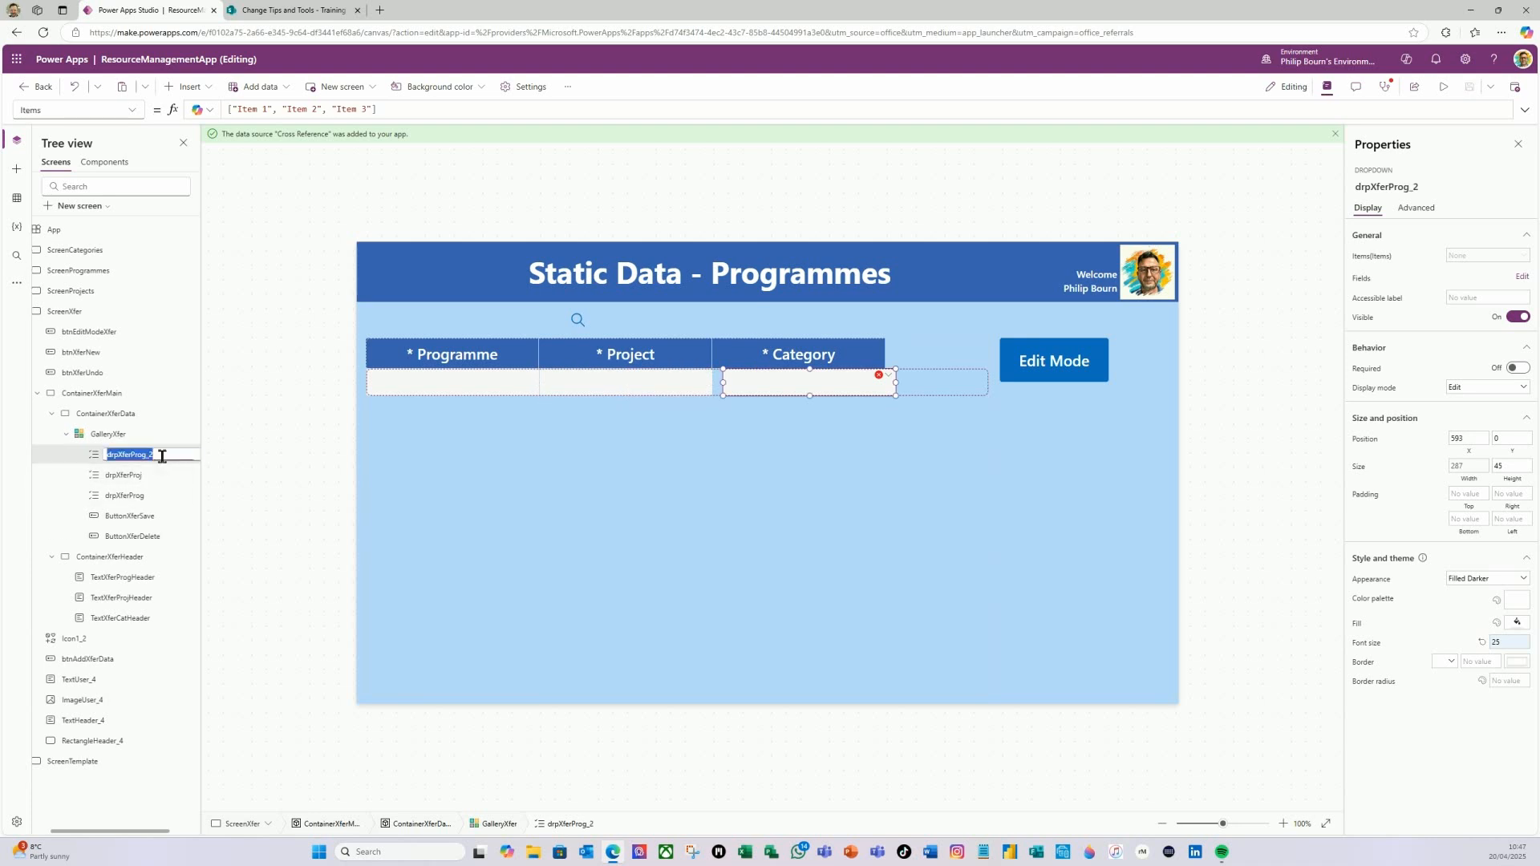
pyautogui.click(163, 459)
pyautogui.press('BackSpace')
pyautogui.press('BackSpace')
pyautogui.press('BackSpace')
pyautogui.write('Cat')
pyautogui.press('Return')
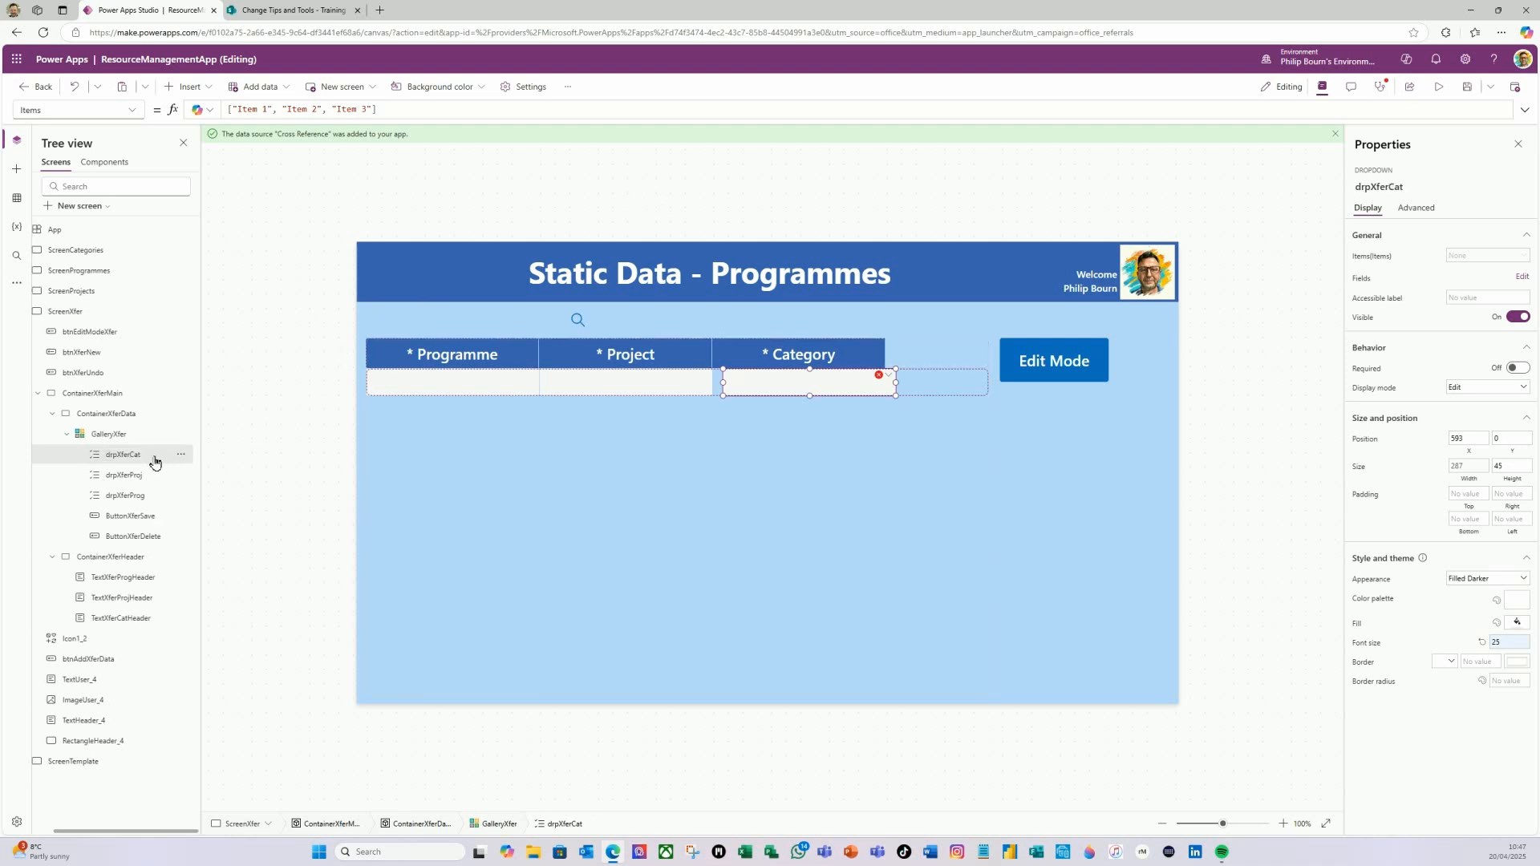
# - Set the Width property of drpXferCat to TextXferCatHeader.Width
pyautogui.click(129, 110)
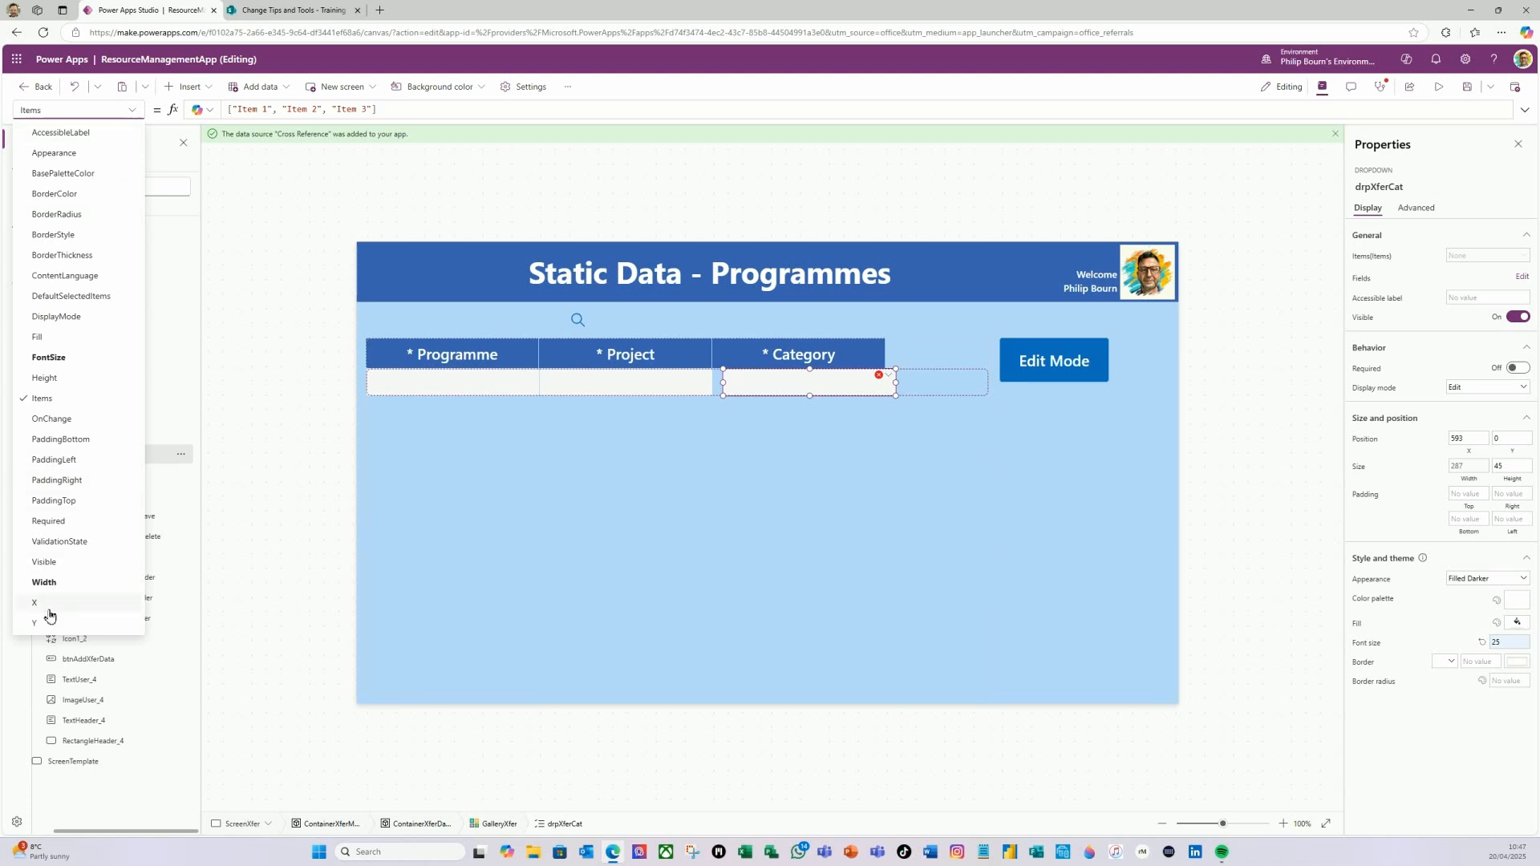
pyautogui.click(45, 583)
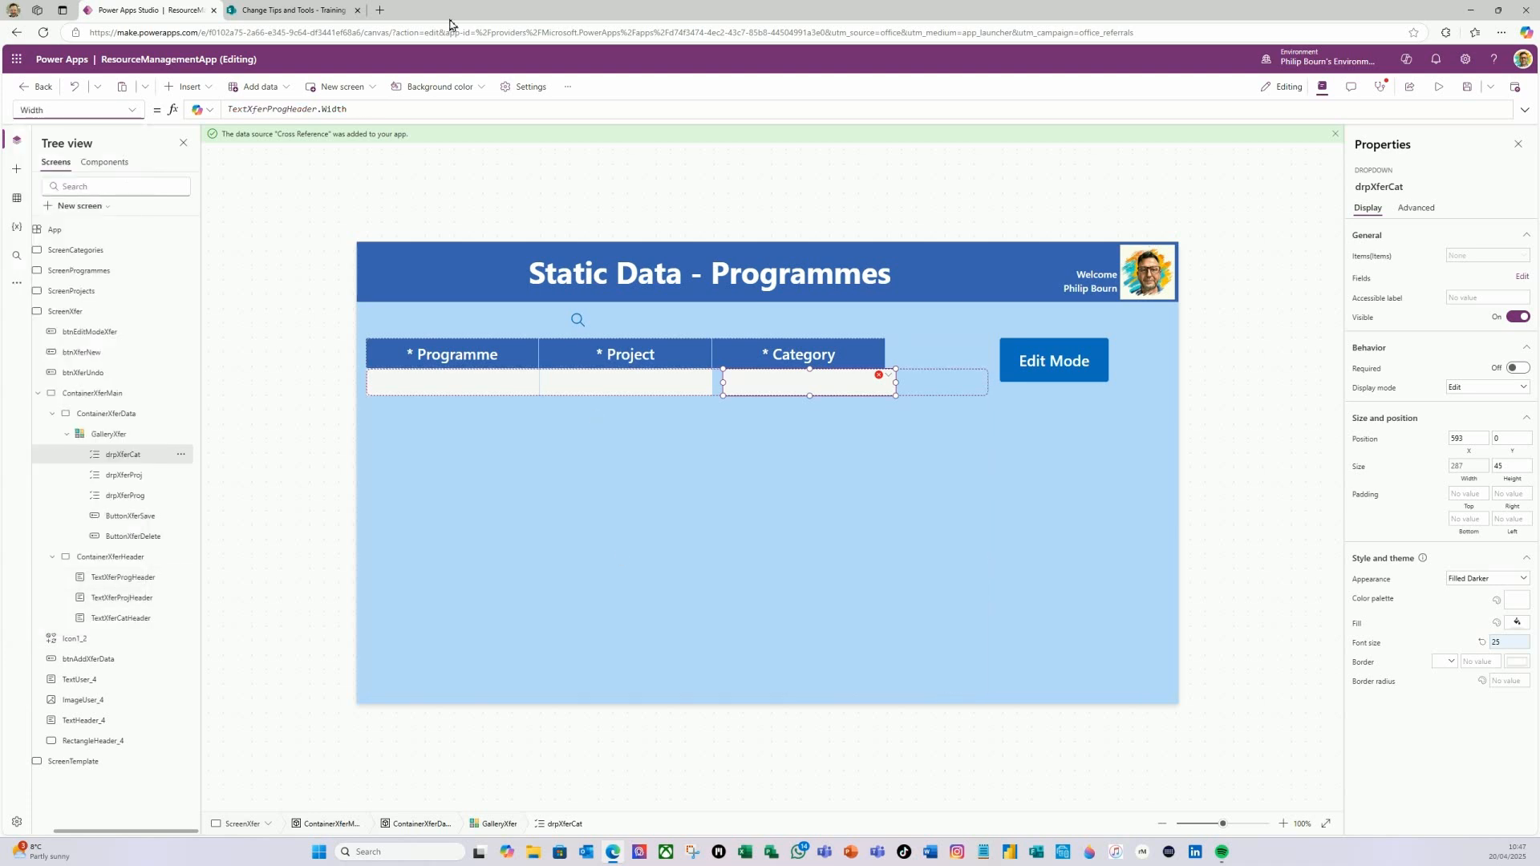
pyautogui.click(290, 111)
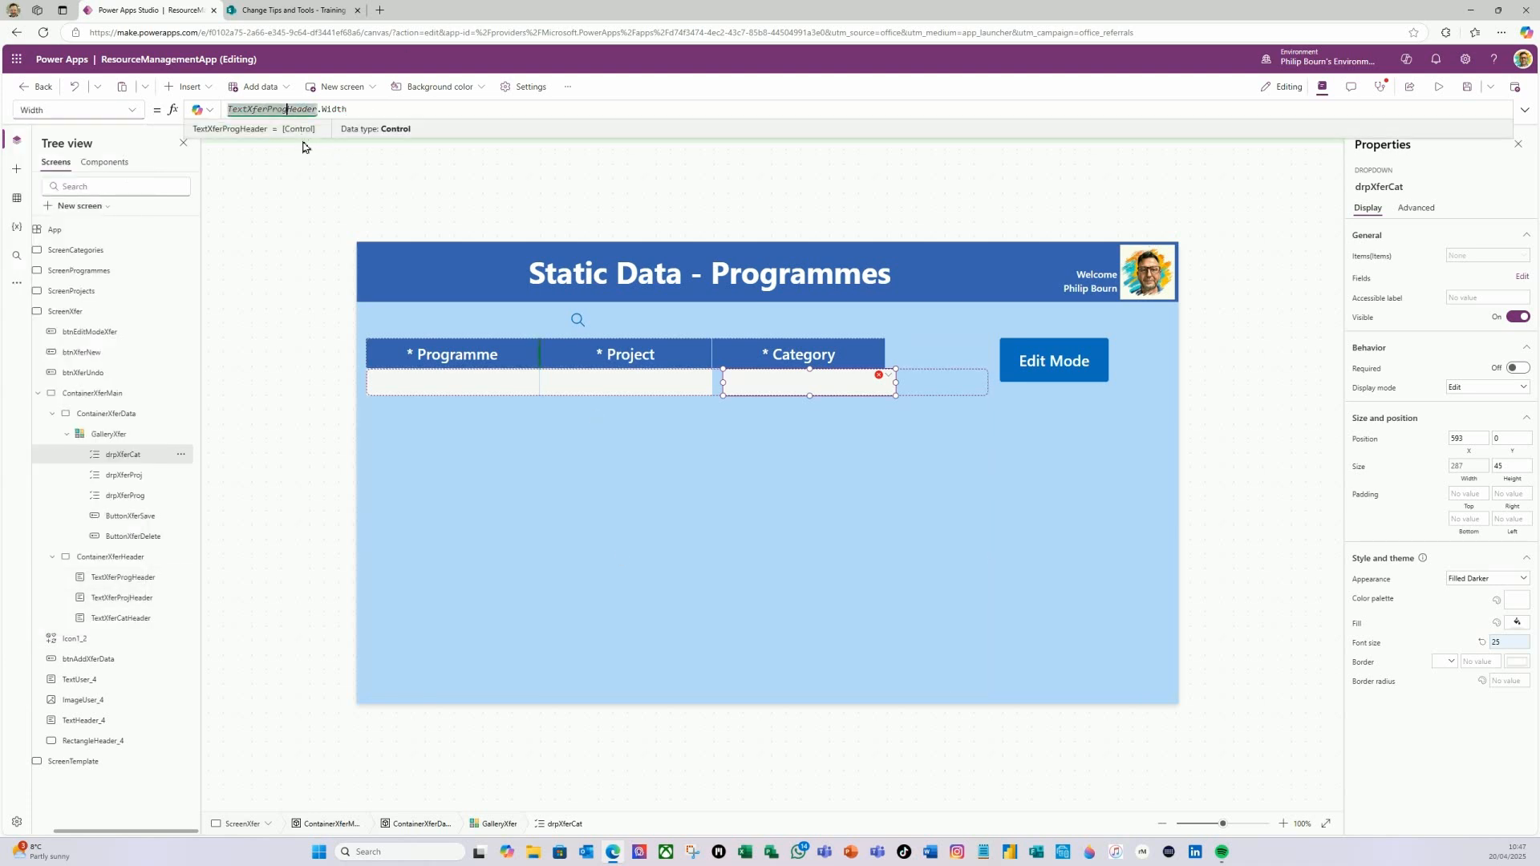
pyautogui.press('BackSpace')
pyautogui.press('BackSpace')
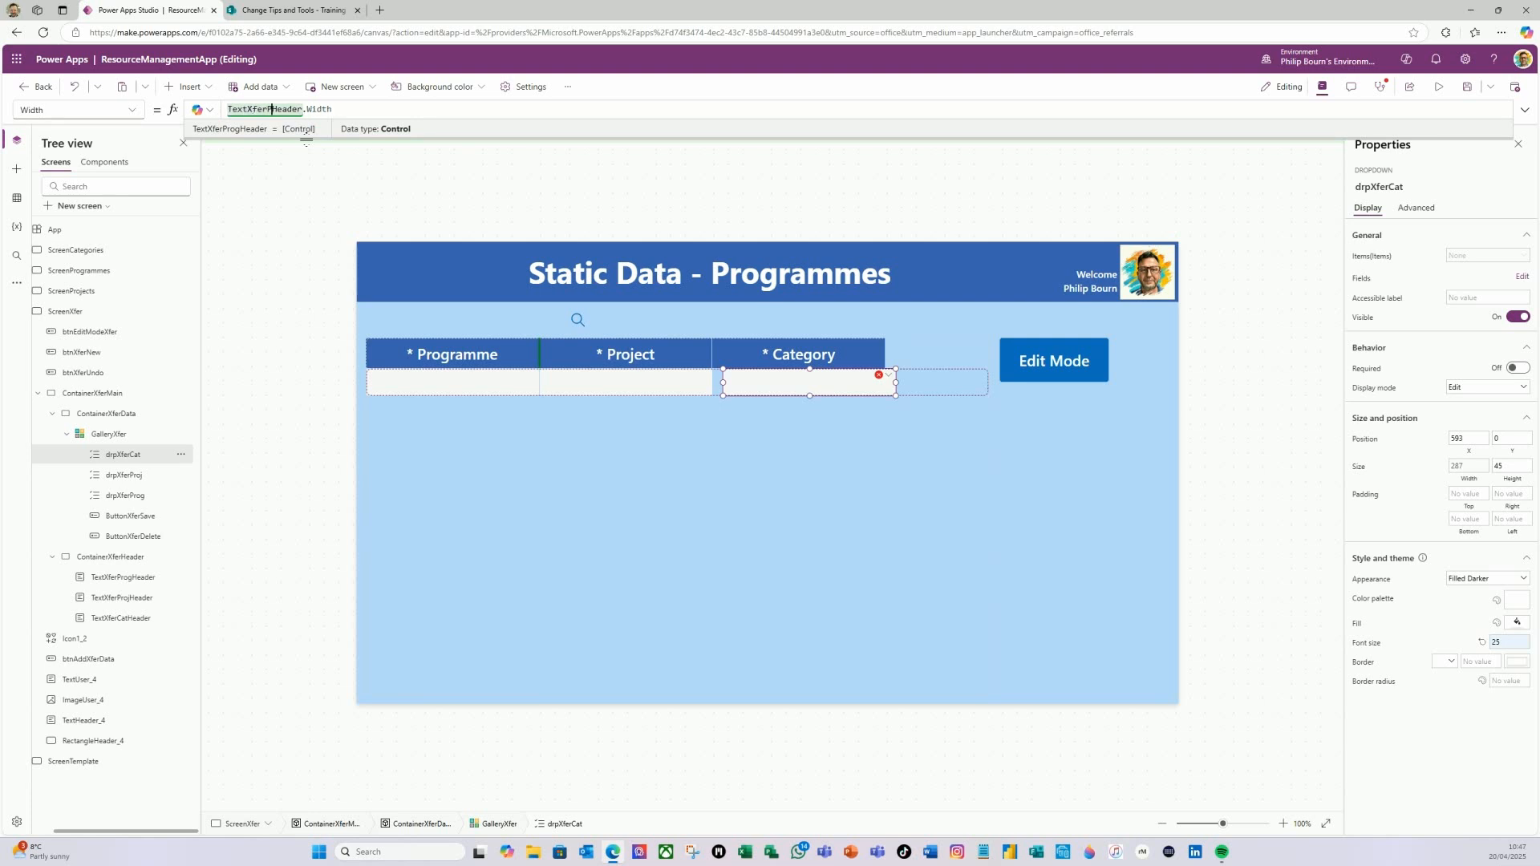
pyautogui.write('Cat')
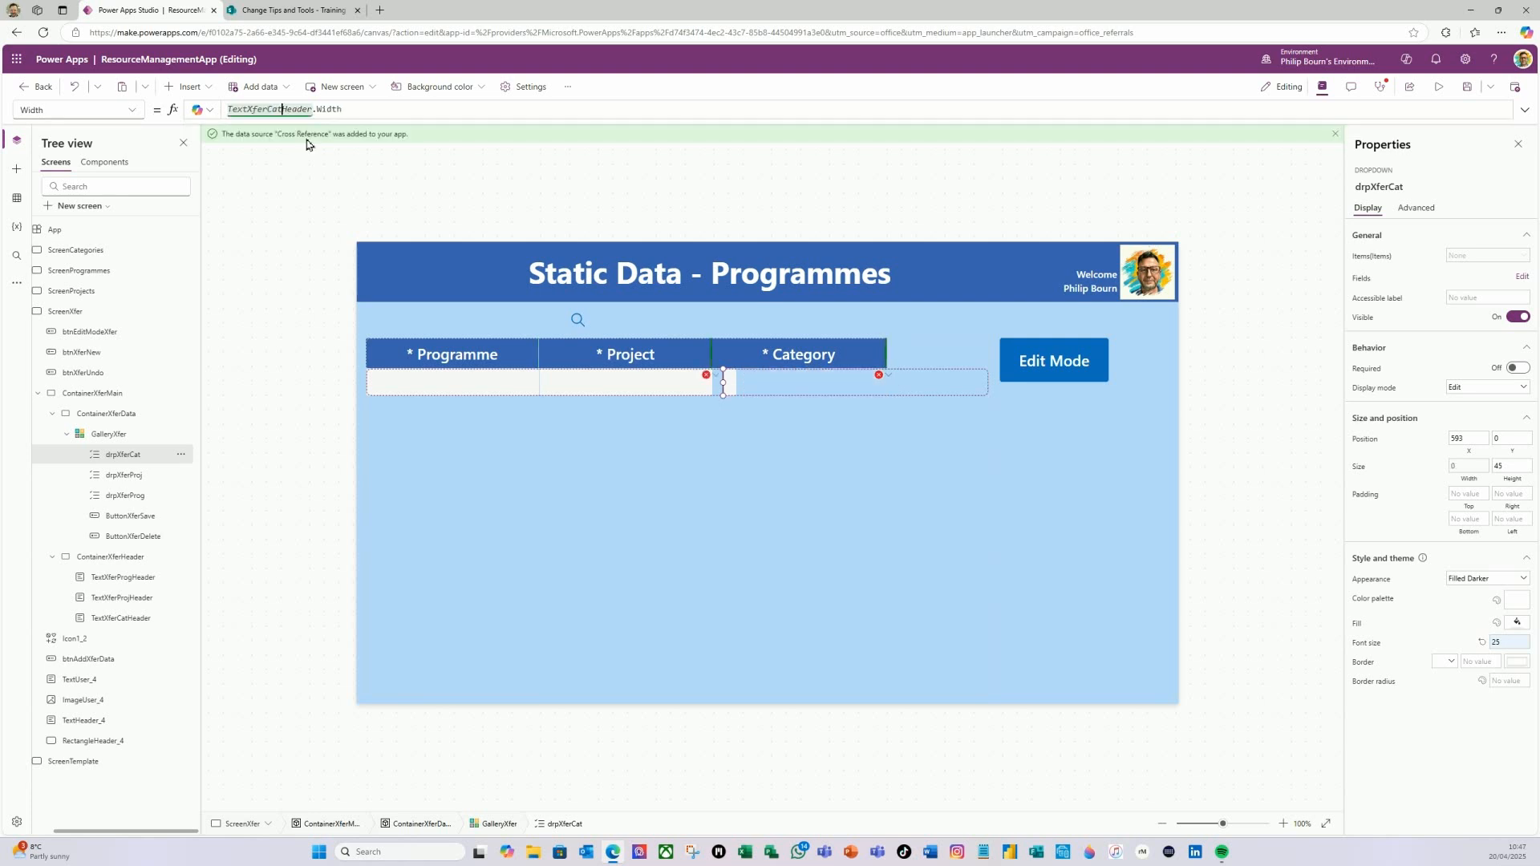
# - Set the X property of drpXferCat to drpXferProj.X+drpXferProj.Width+1
pyautogui.click(133, 111)
pyautogui.click(38, 603)
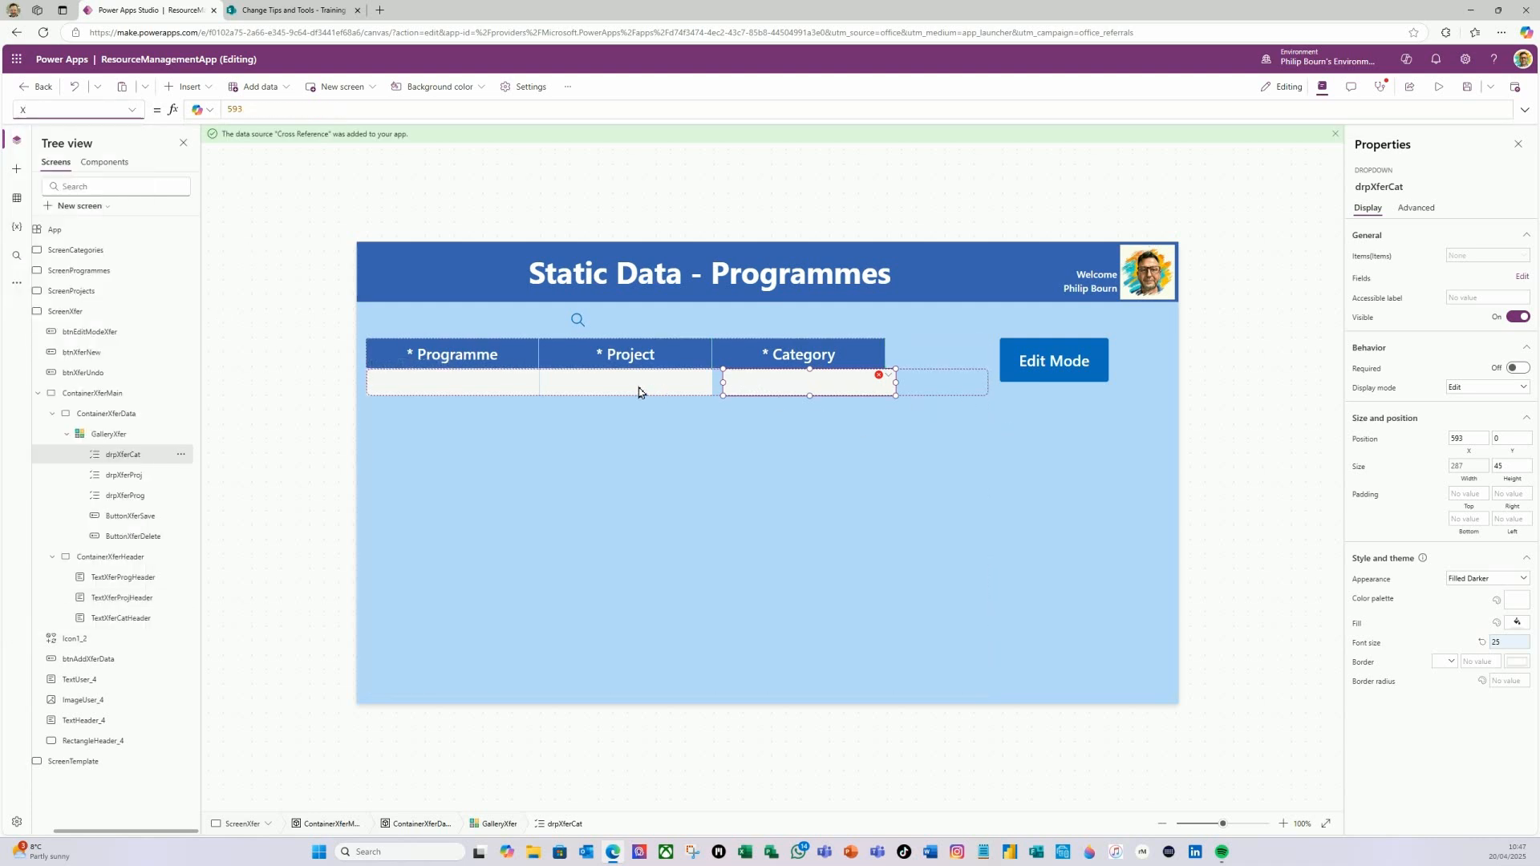
pyautogui.click(263, 117)
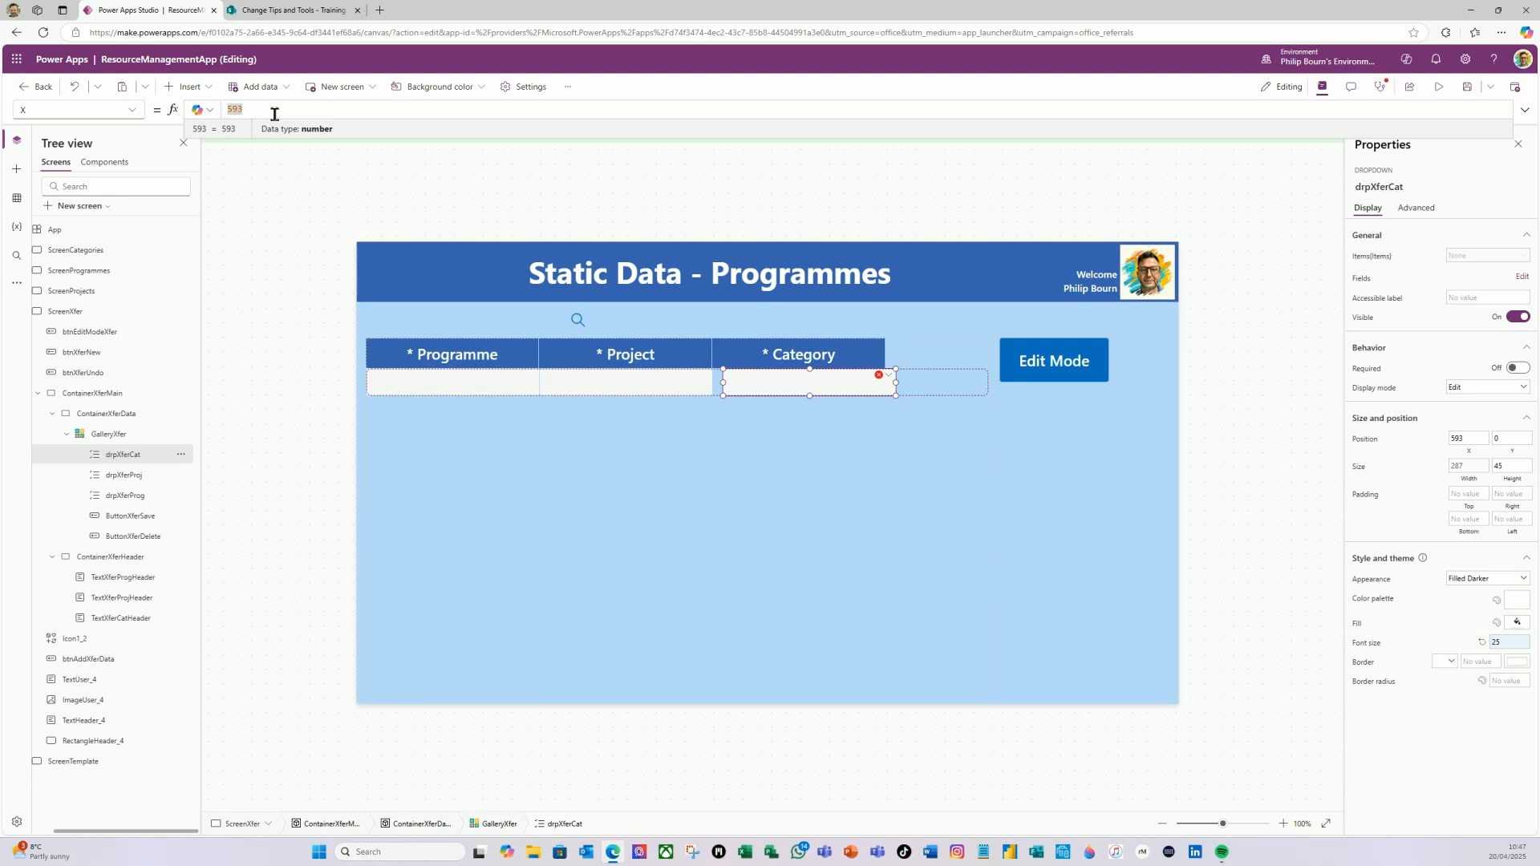
pyautogui.write('d')
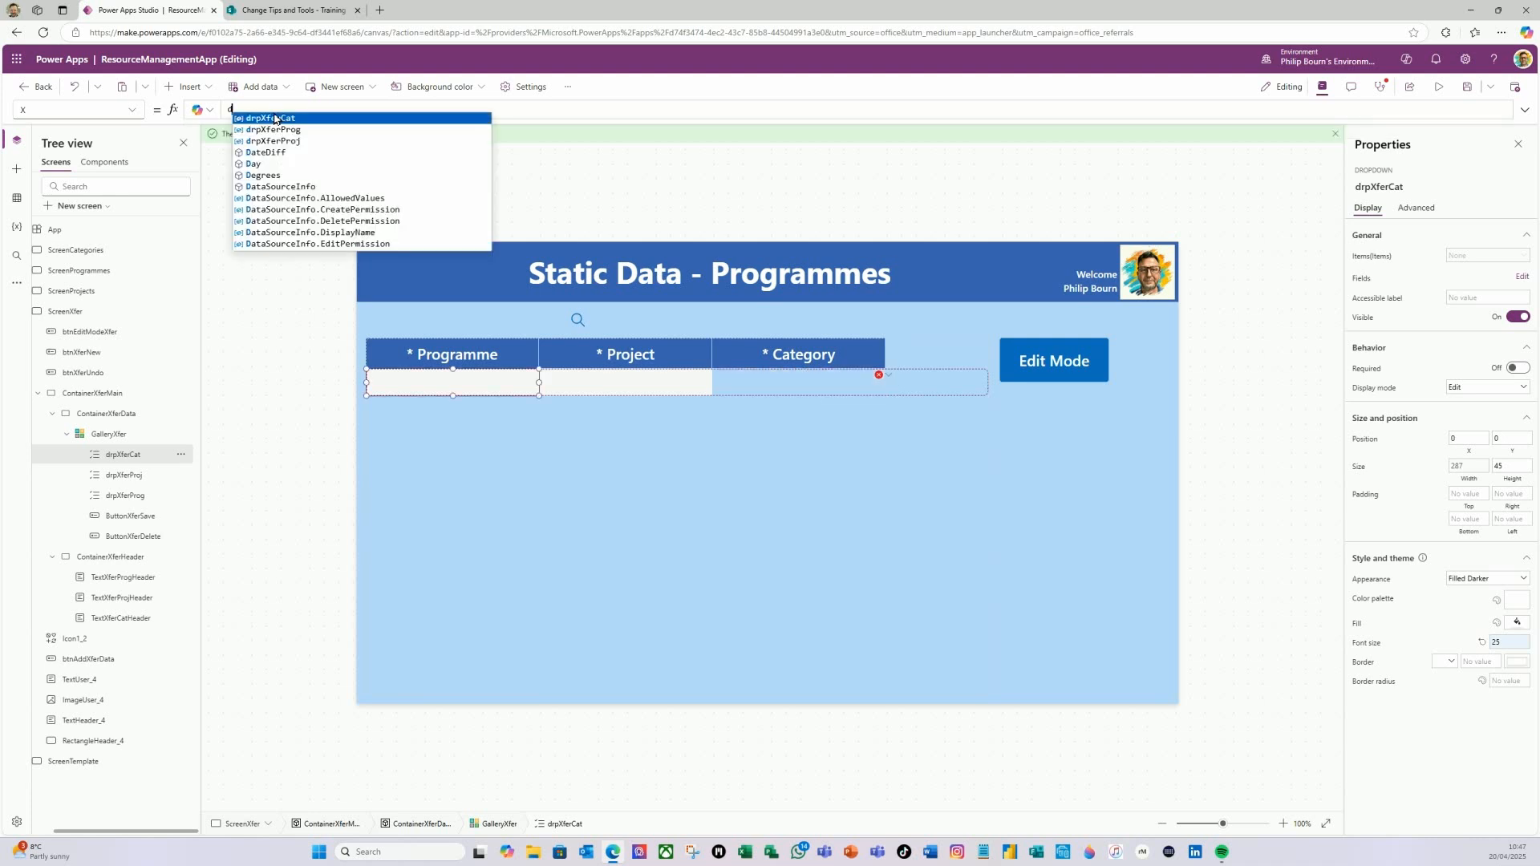
pyautogui.write('rpXferProj')
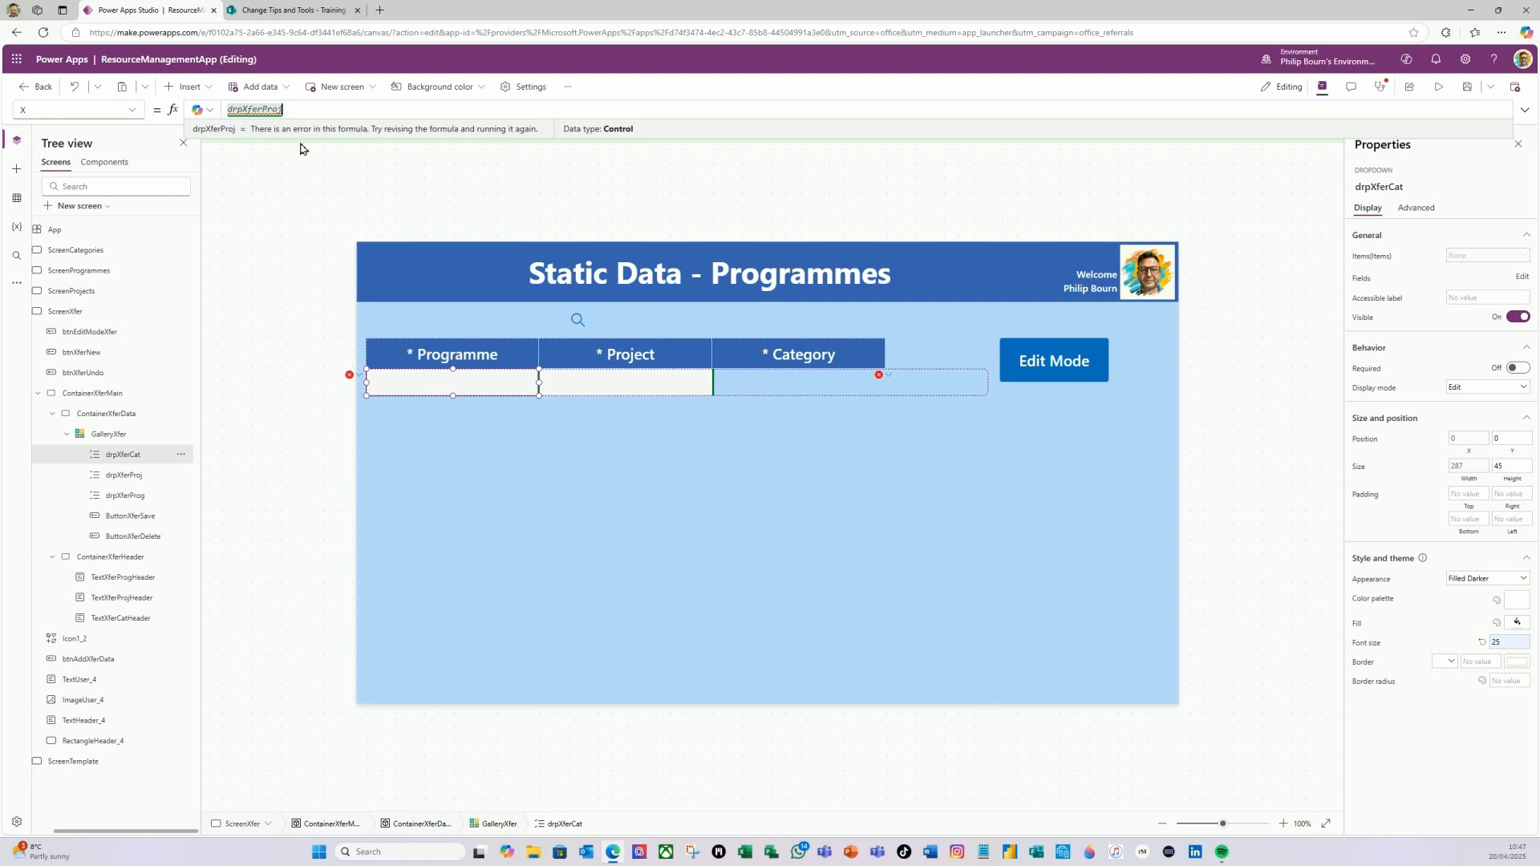
pyautogui.write('.X')
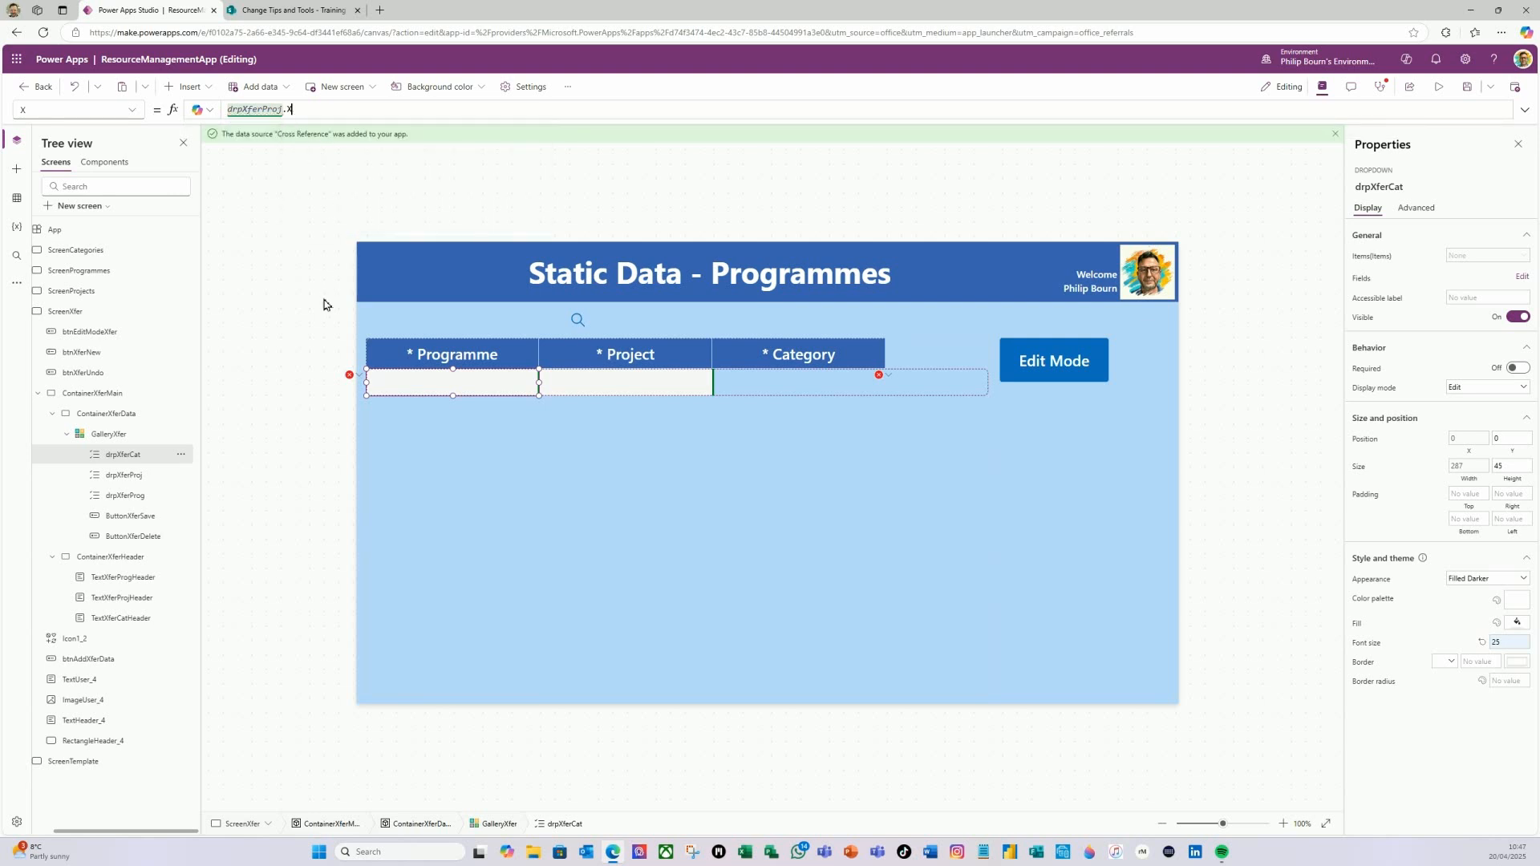
pyautogui.write('+drp')
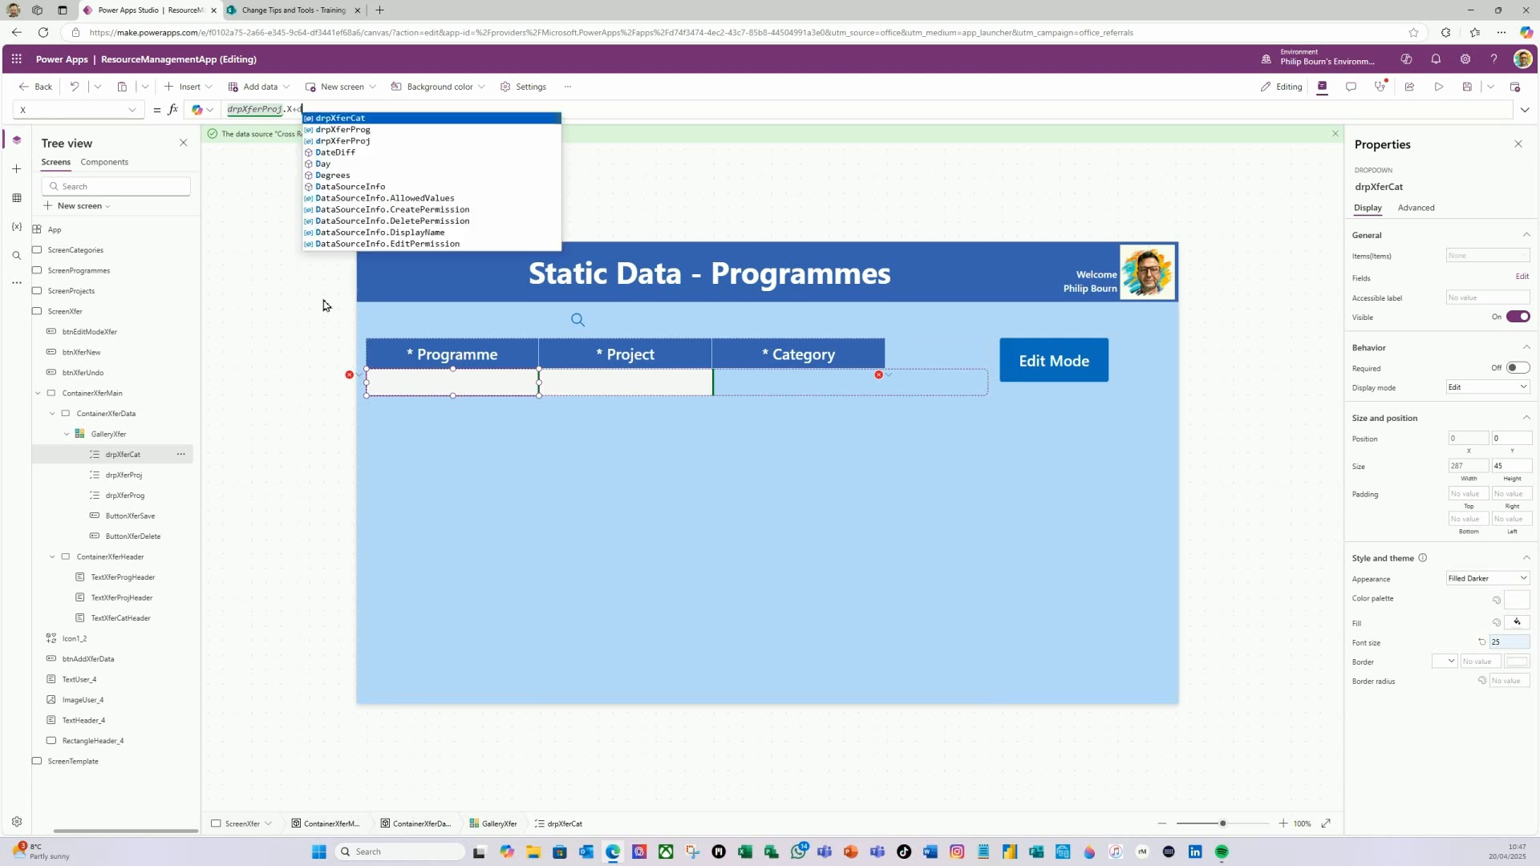
pyautogui.click(373, 141)
pyautogui.write('.')
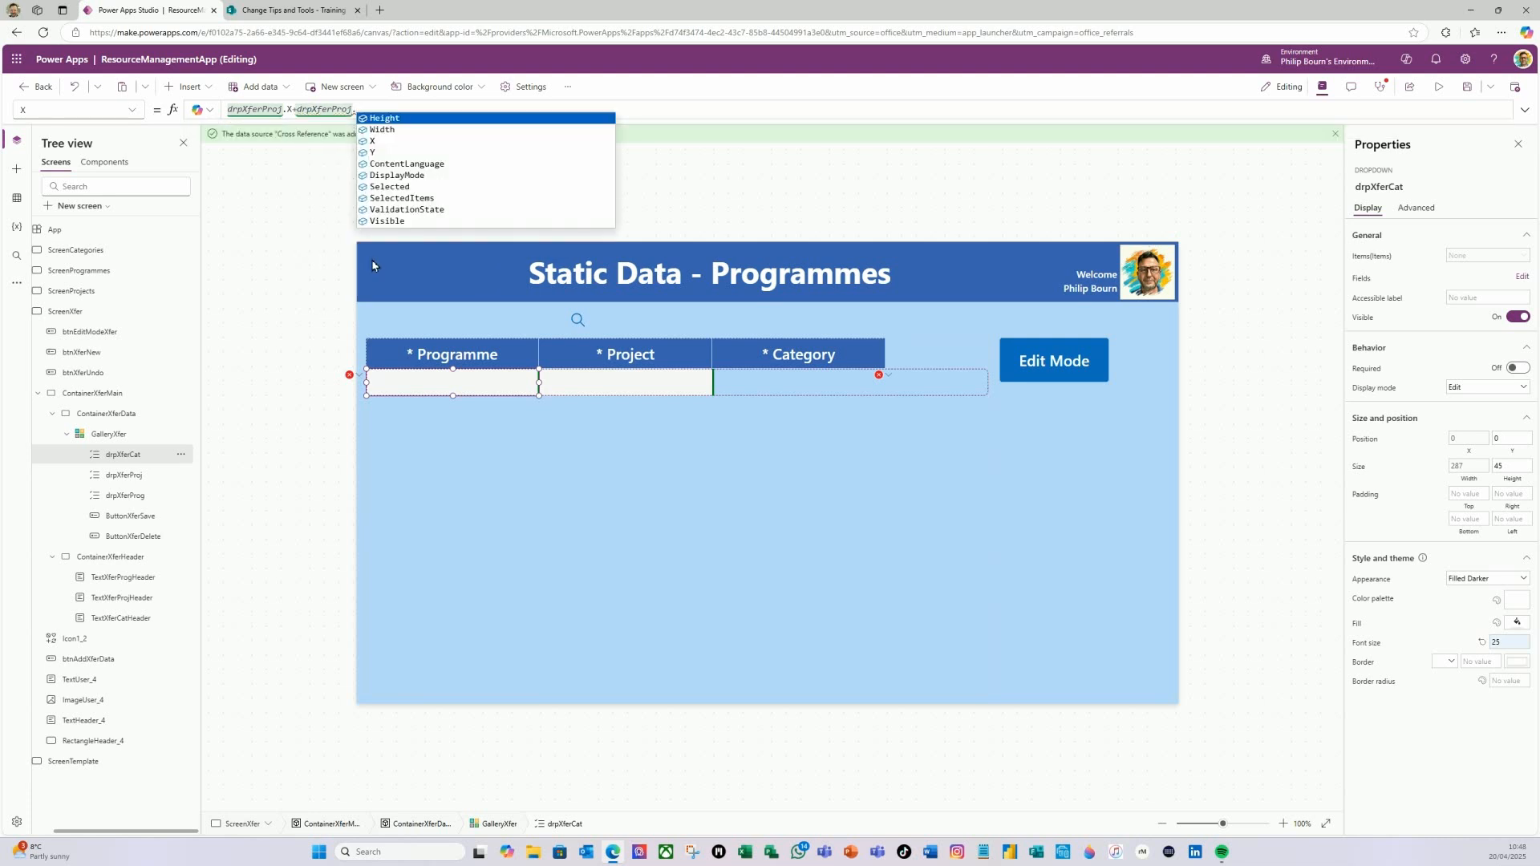
pyautogui.click(388, 144)
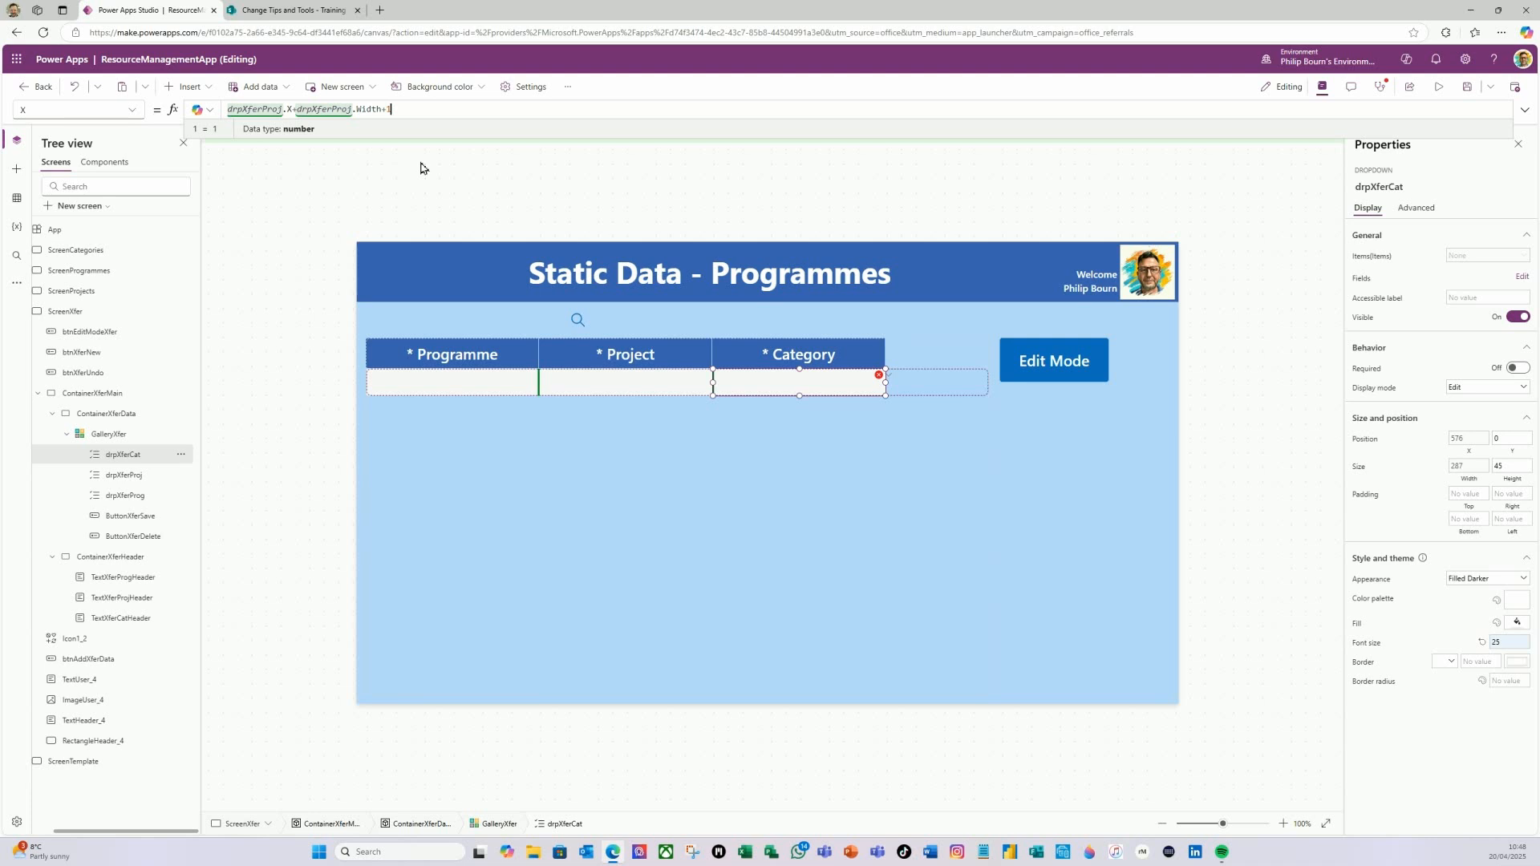
# - Select the Programme dropdown drpXferProg in the gallery row
pyautogui.click(592, 386)
pyautogui.click(477, 383)
pyautogui.click(573, 381)
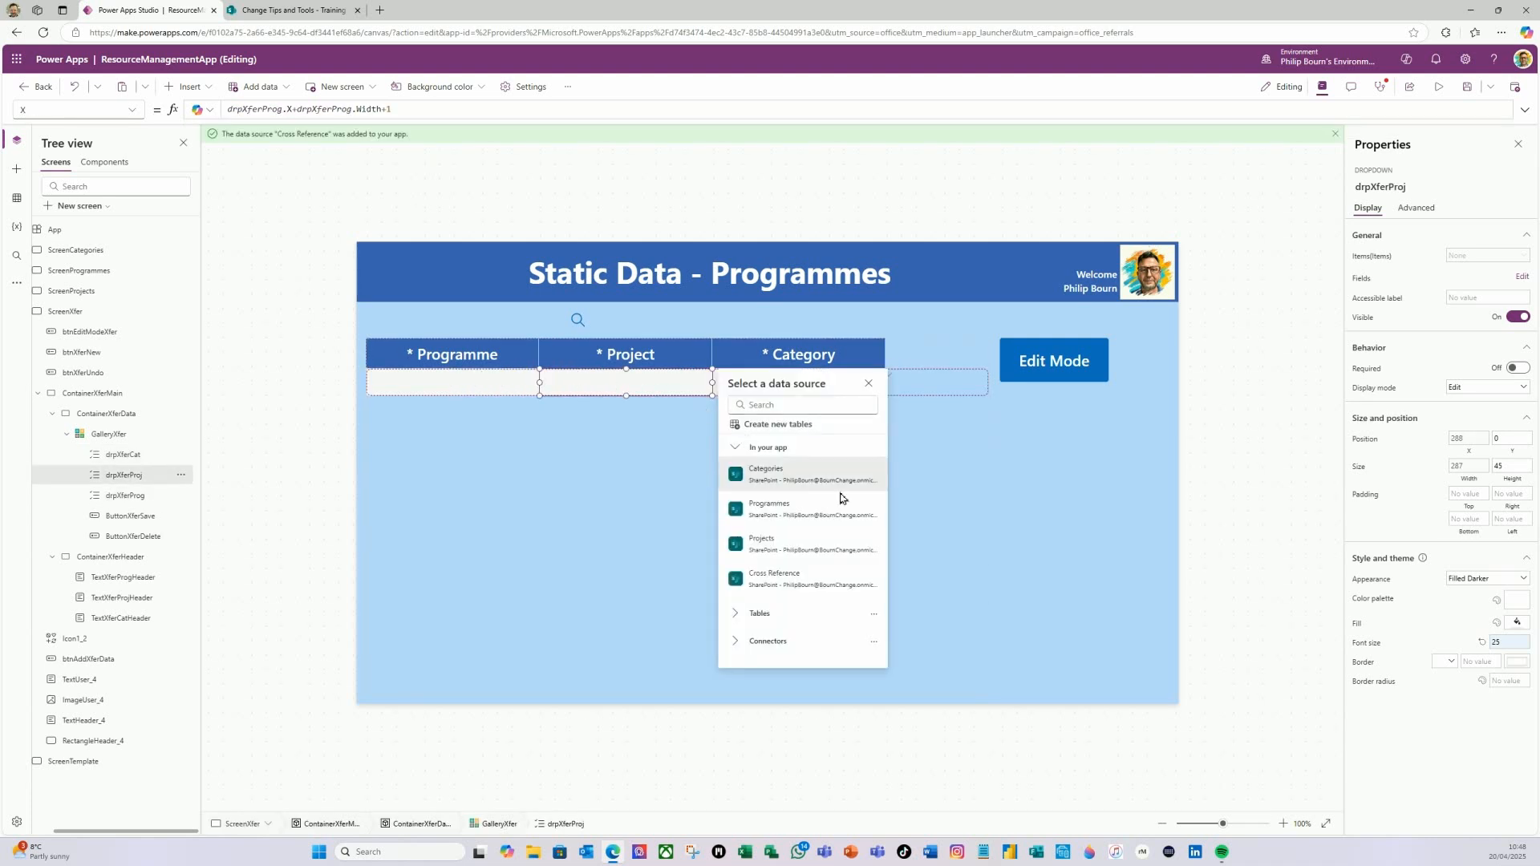
pyautogui.click(423, 382)
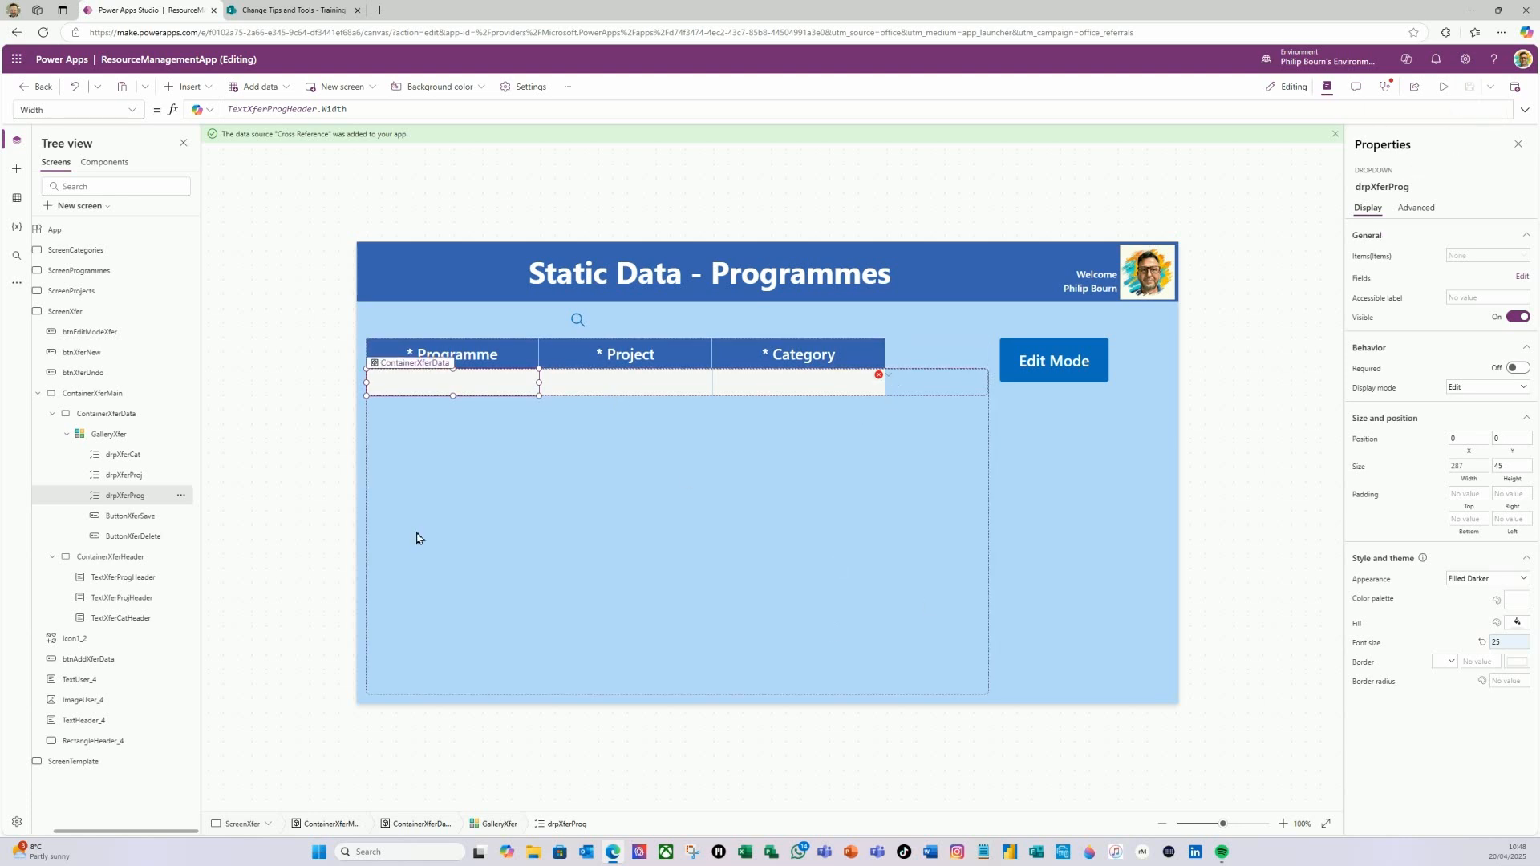
# - Set the X property of ButtonXferSave to drpXferCat.X+drpXferCat.Width+5, then check the positions of ButtonXferDelete and ButtonXferSave
pyautogui.click(139, 520)
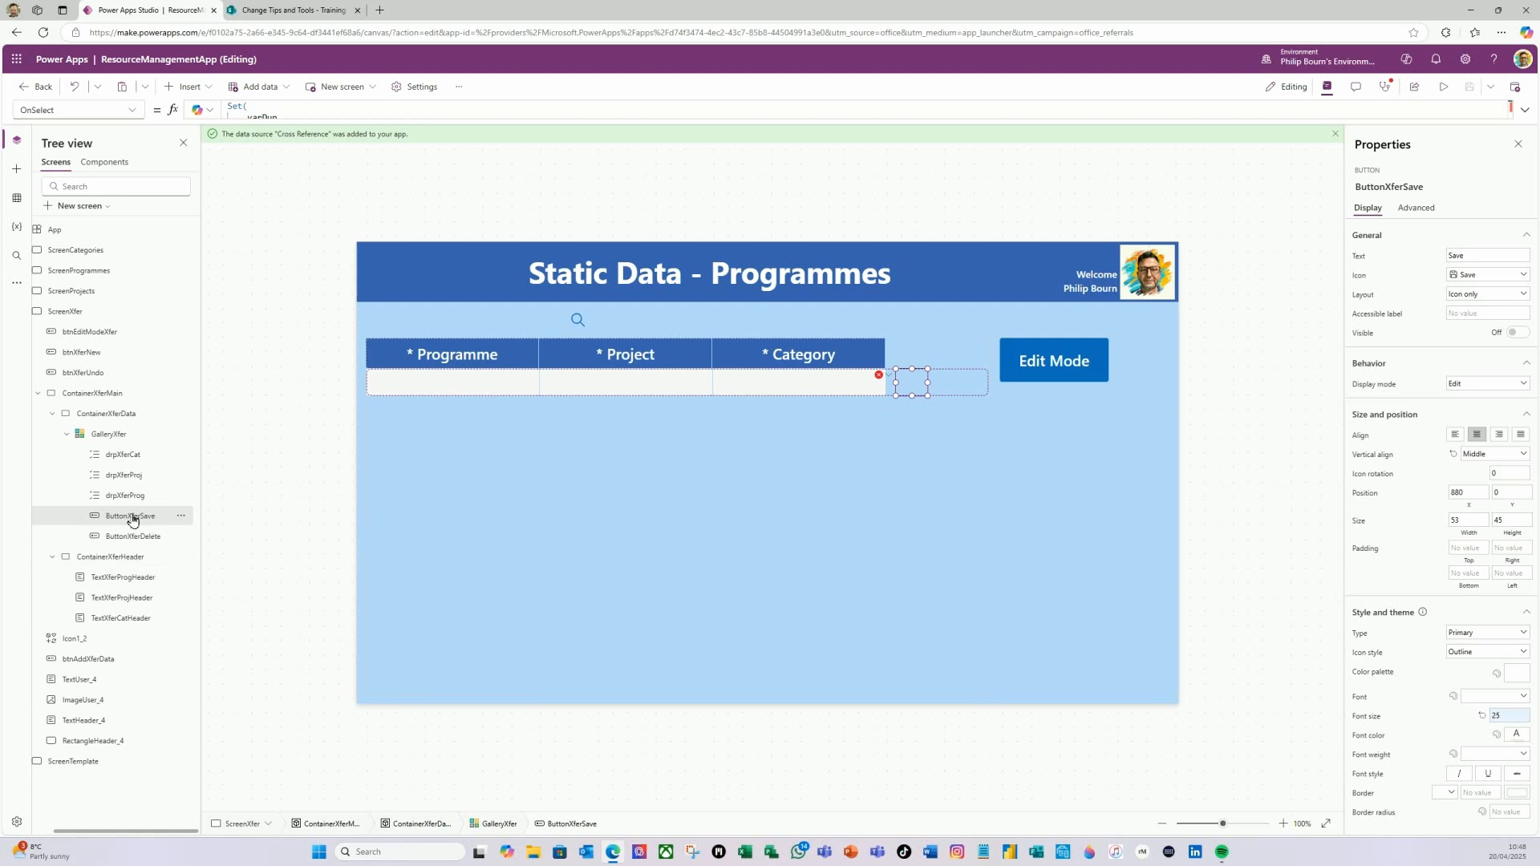
pyautogui.click(137, 112)
pyautogui.scroll(-2, 84, 641)
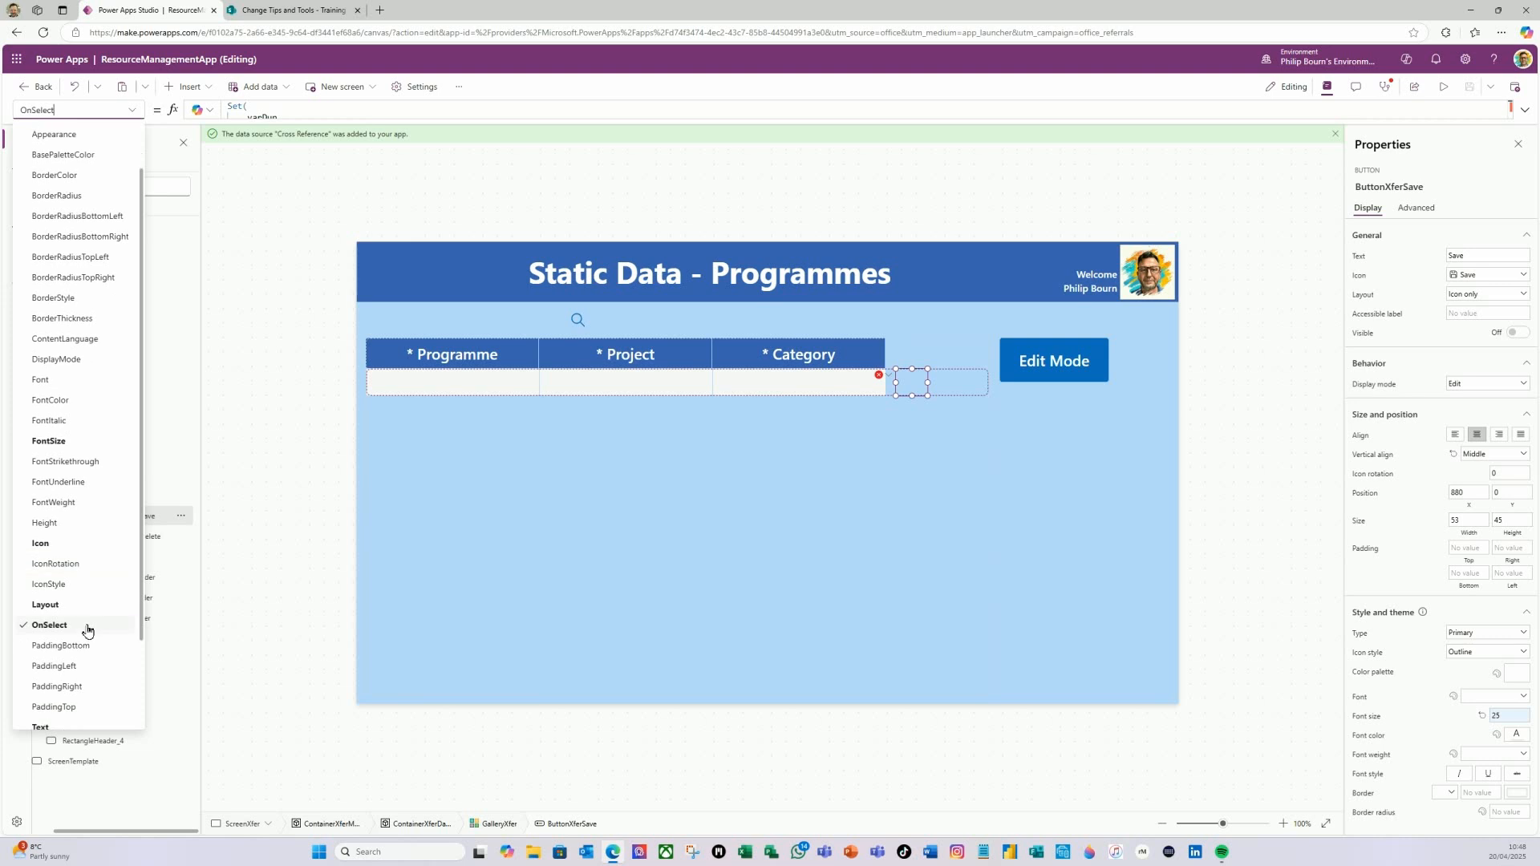
pyautogui.scroll(-1, 88, 652)
pyautogui.click(52, 700)
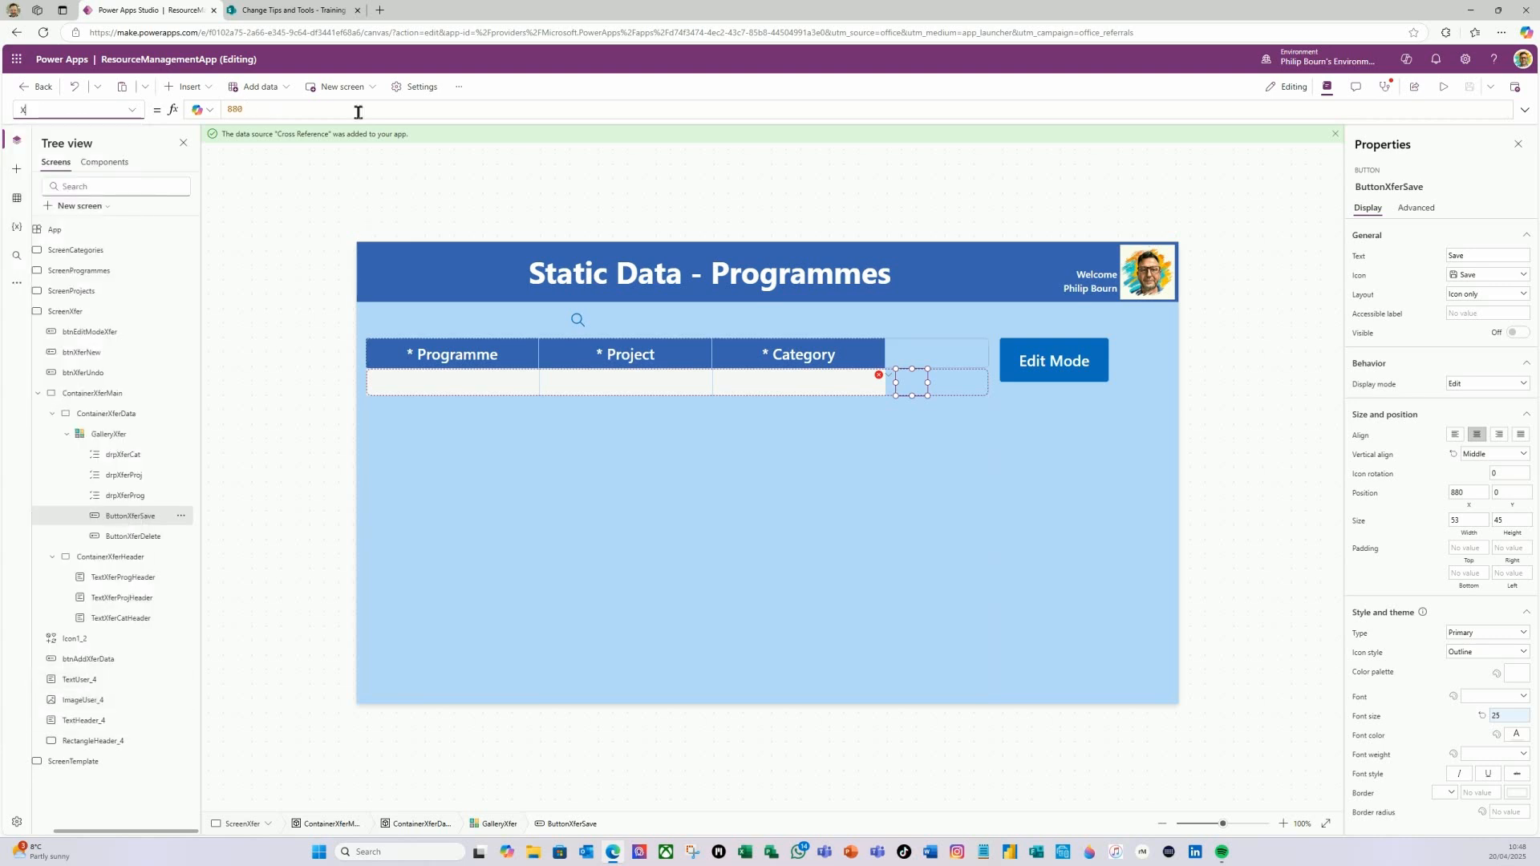
pyautogui.click(308, 108)
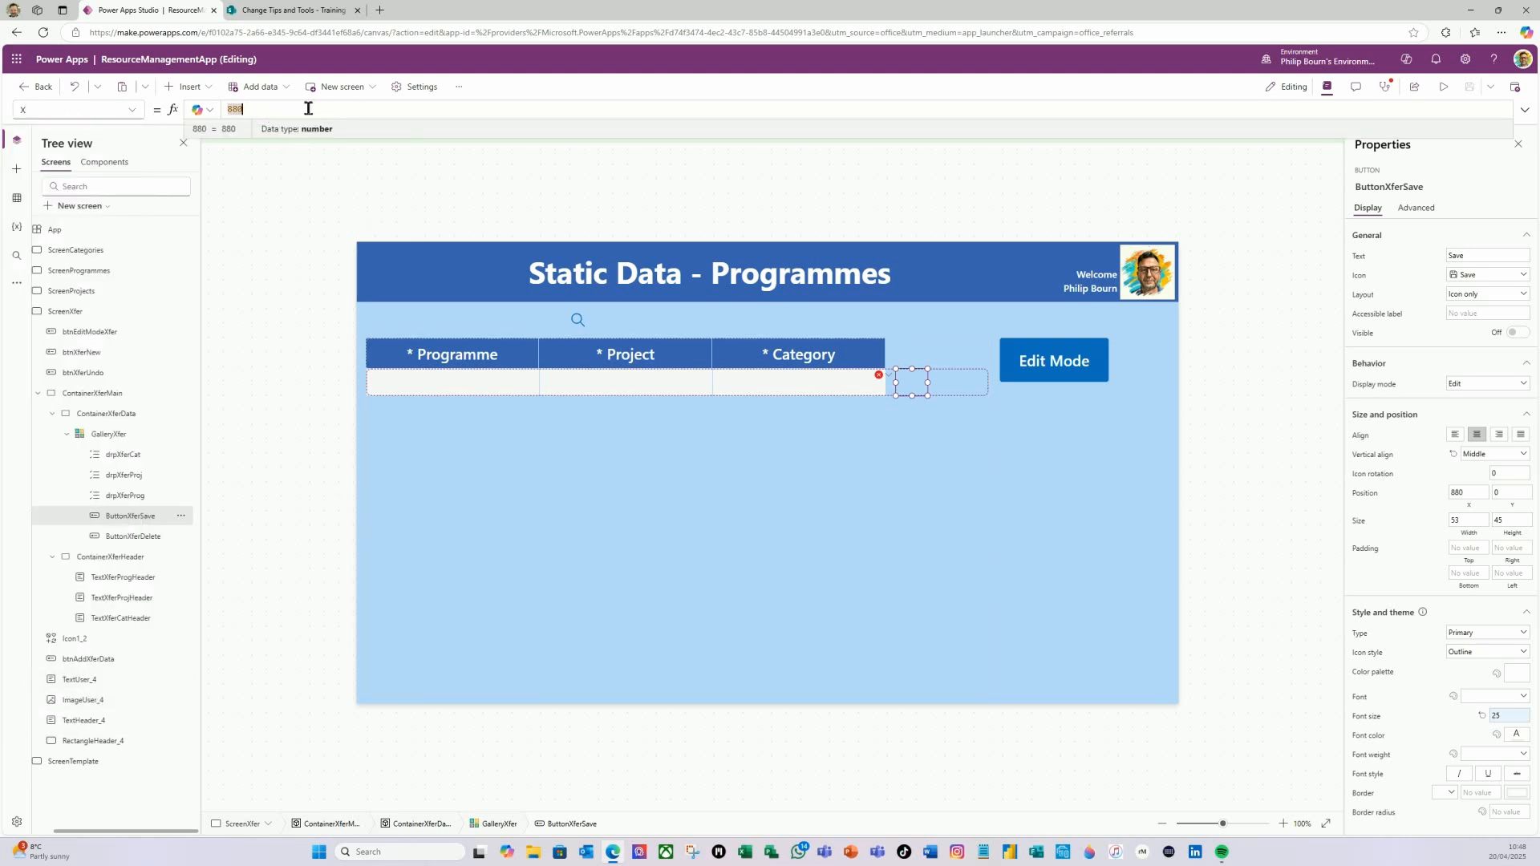
pyautogui.write('drp')
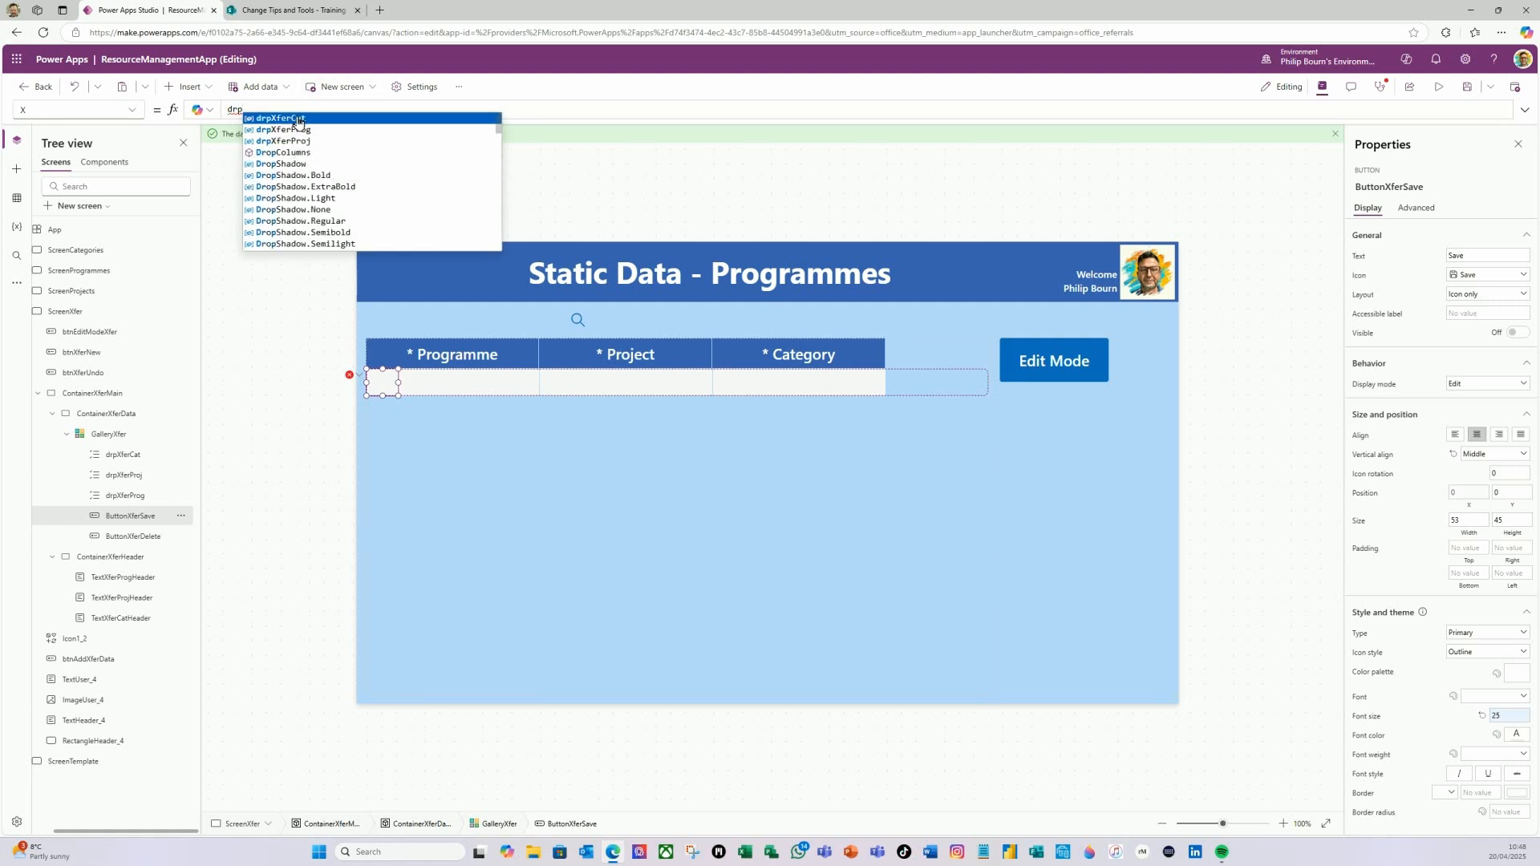
pyautogui.click(291, 119)
pyautogui.write('.')
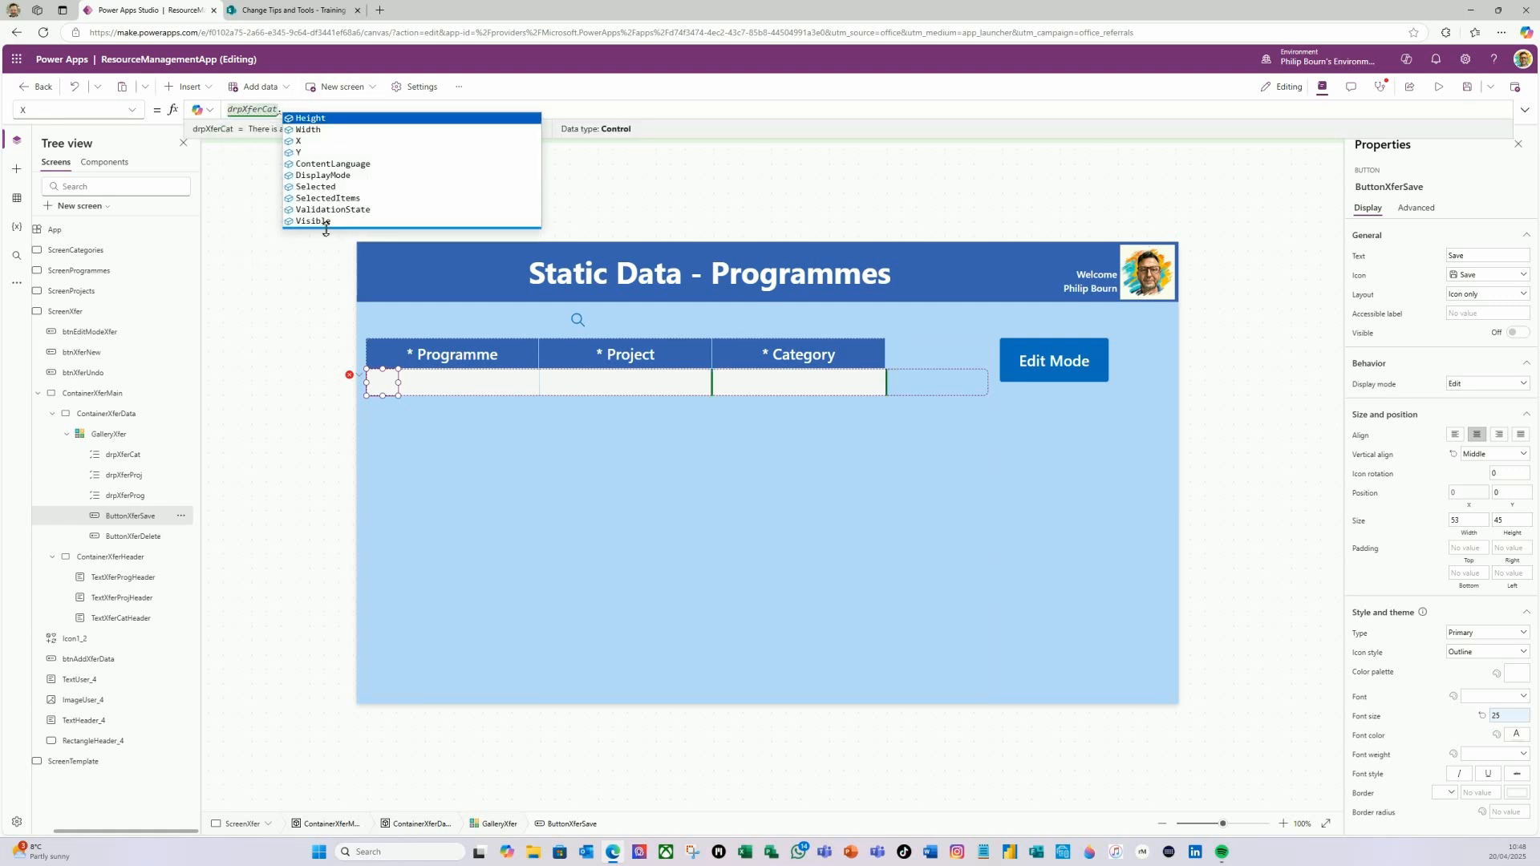
pyautogui.click(299, 142)
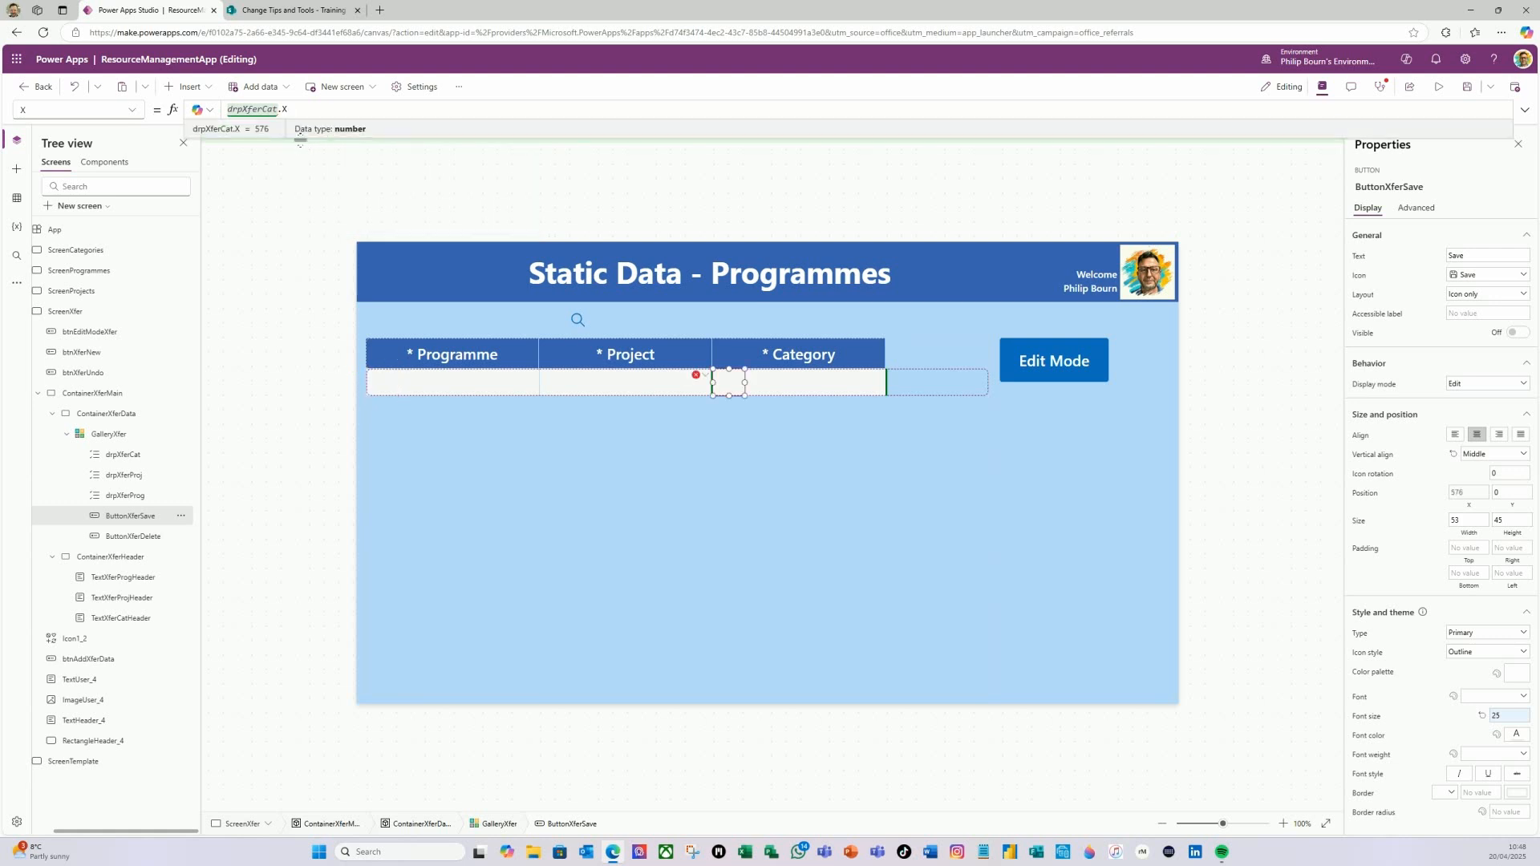
pyautogui.write('+')
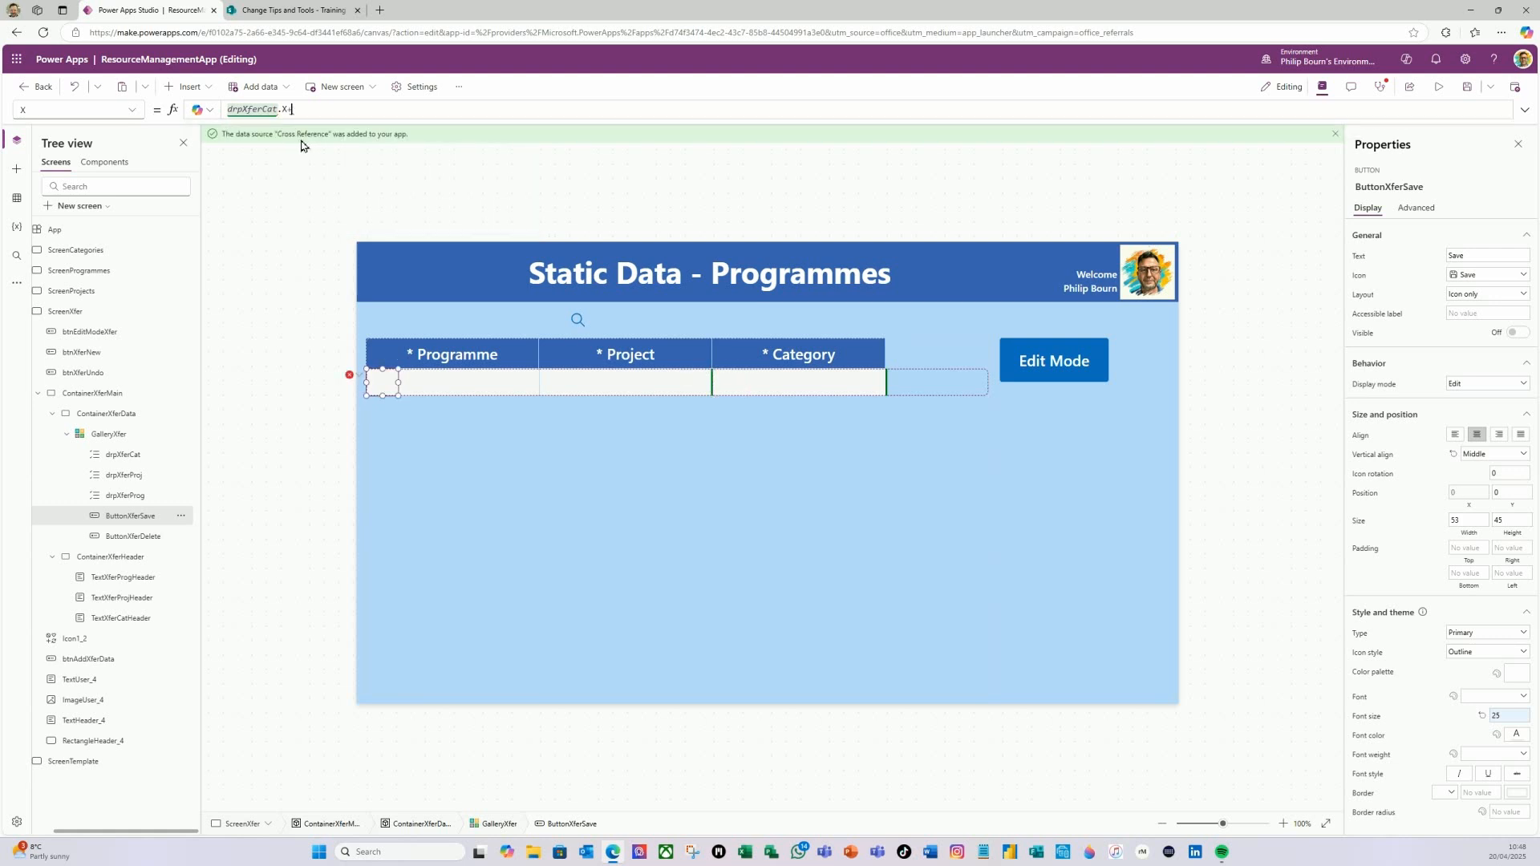
pyautogui.write('drp')
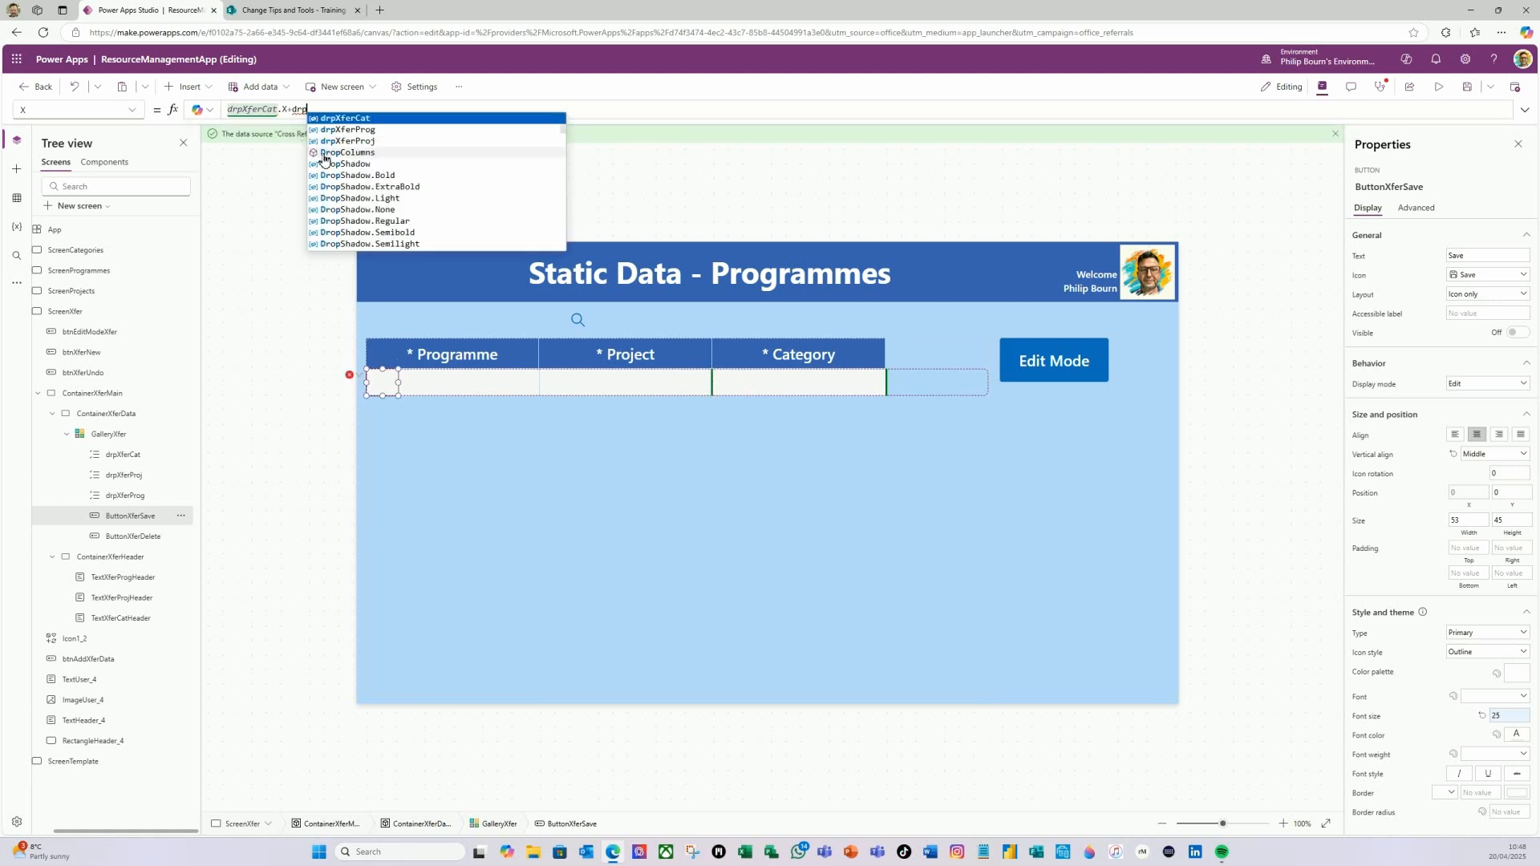
pyautogui.click(353, 119)
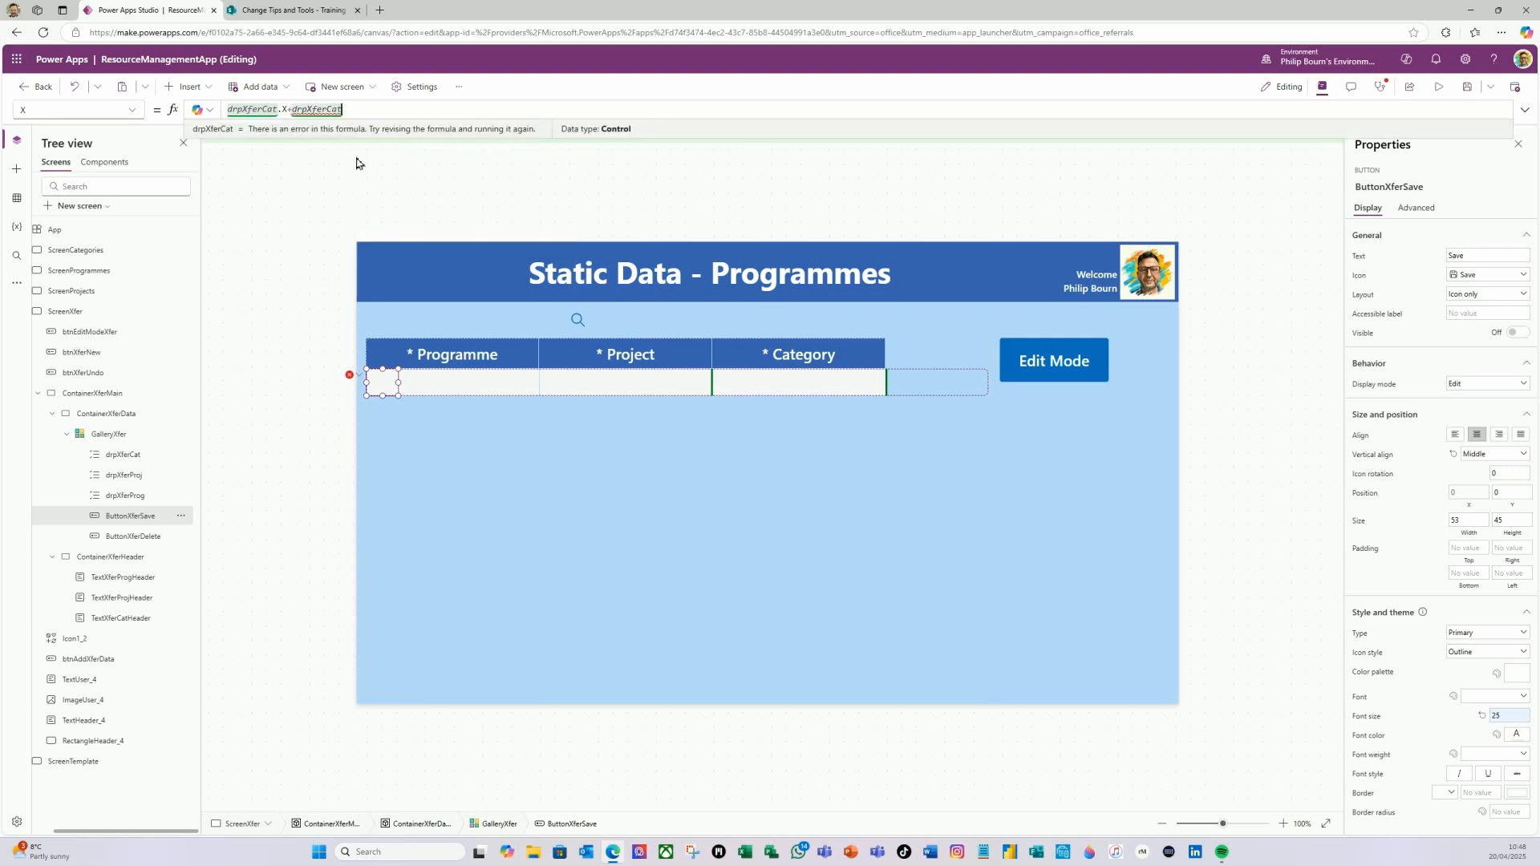
pyautogui.write('.')
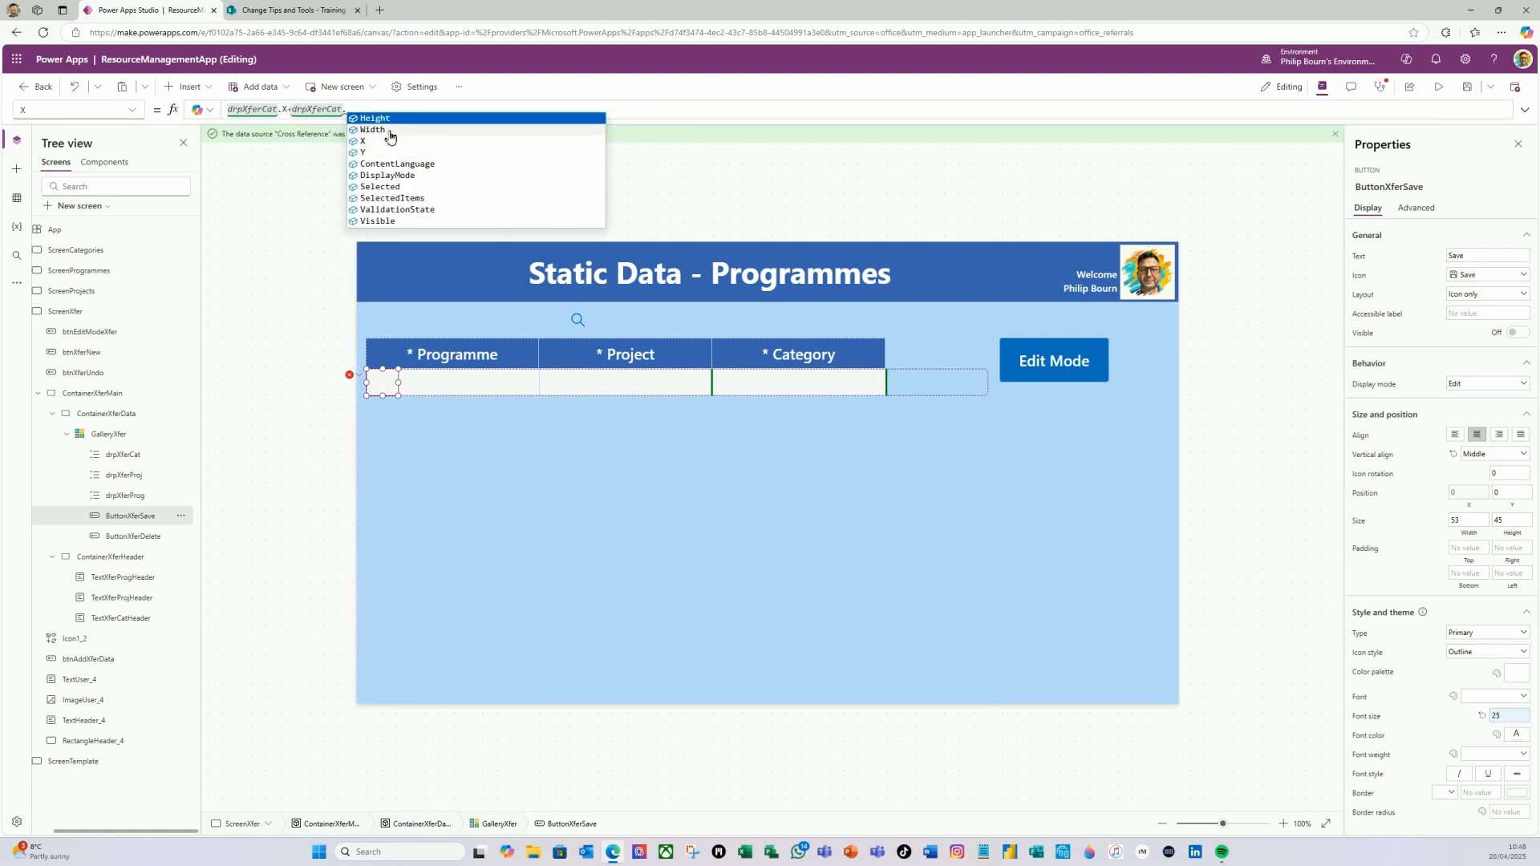
pyautogui.click(390, 130)
pyautogui.write('+')
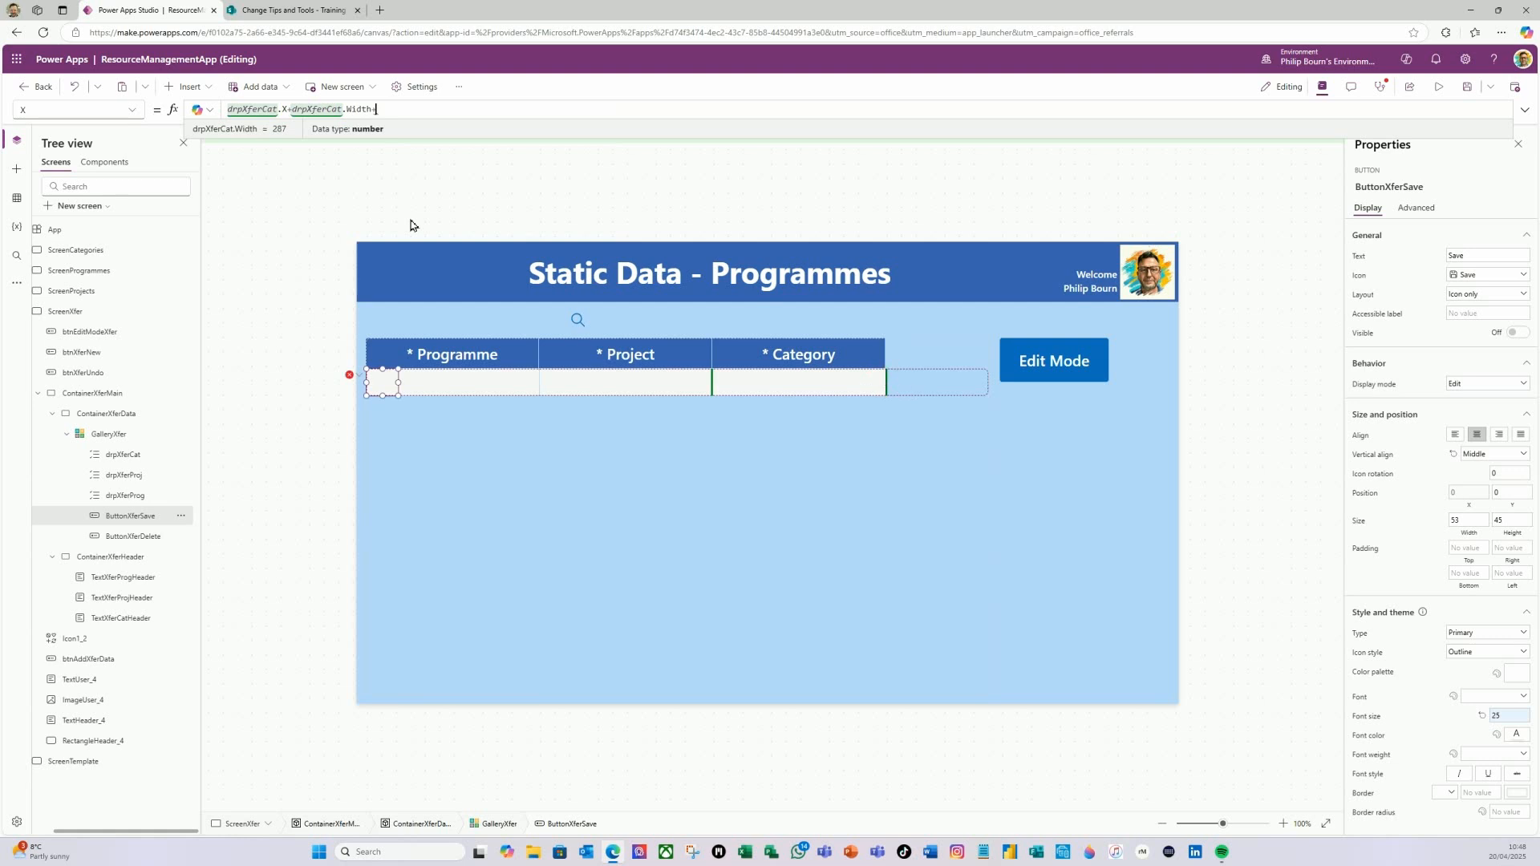
pyautogui.write('5')
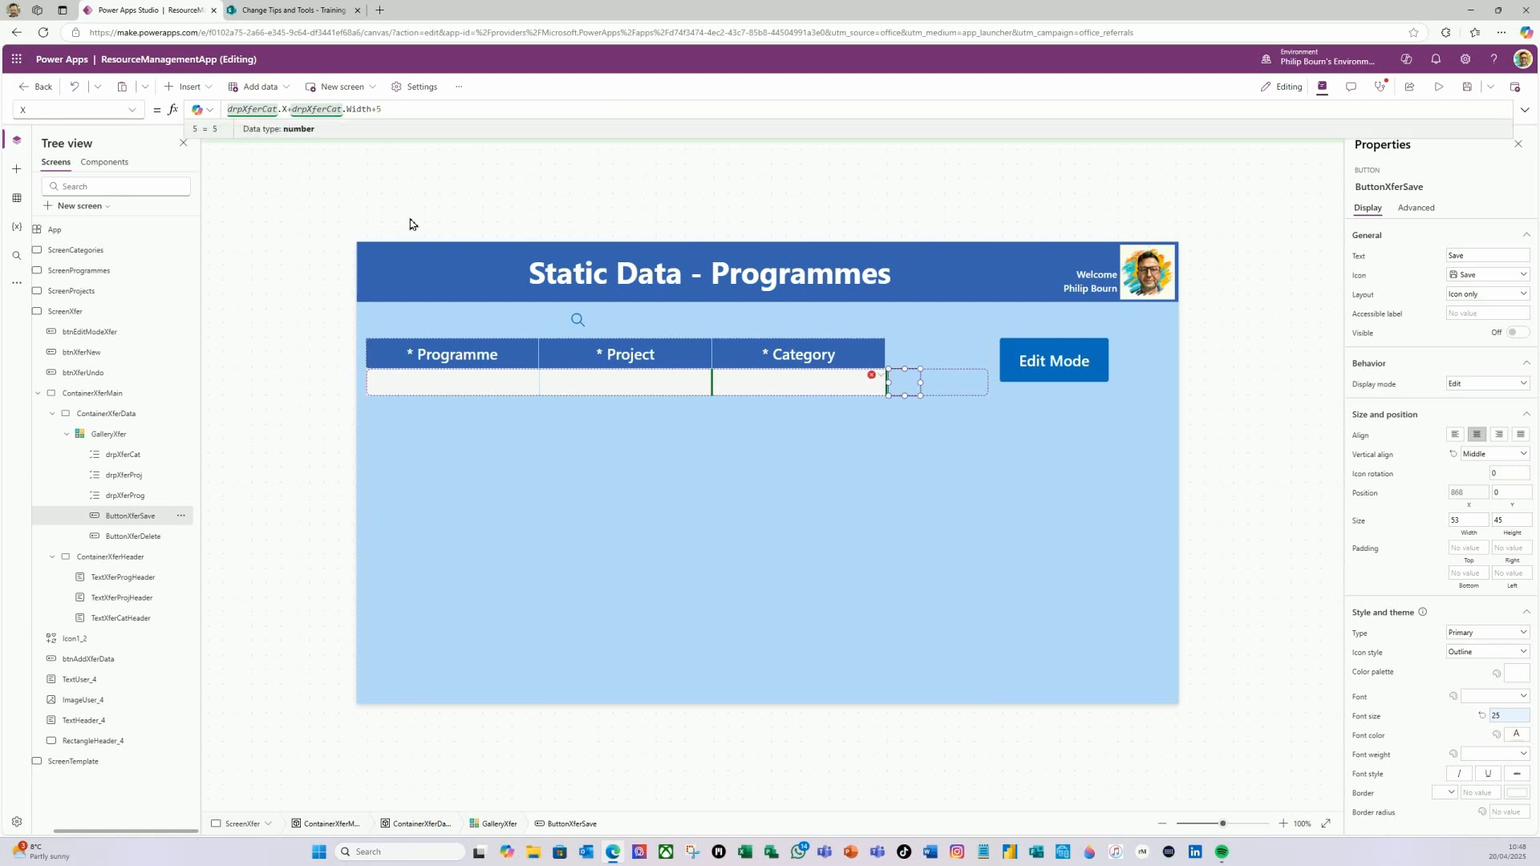
pyautogui.click(130, 536)
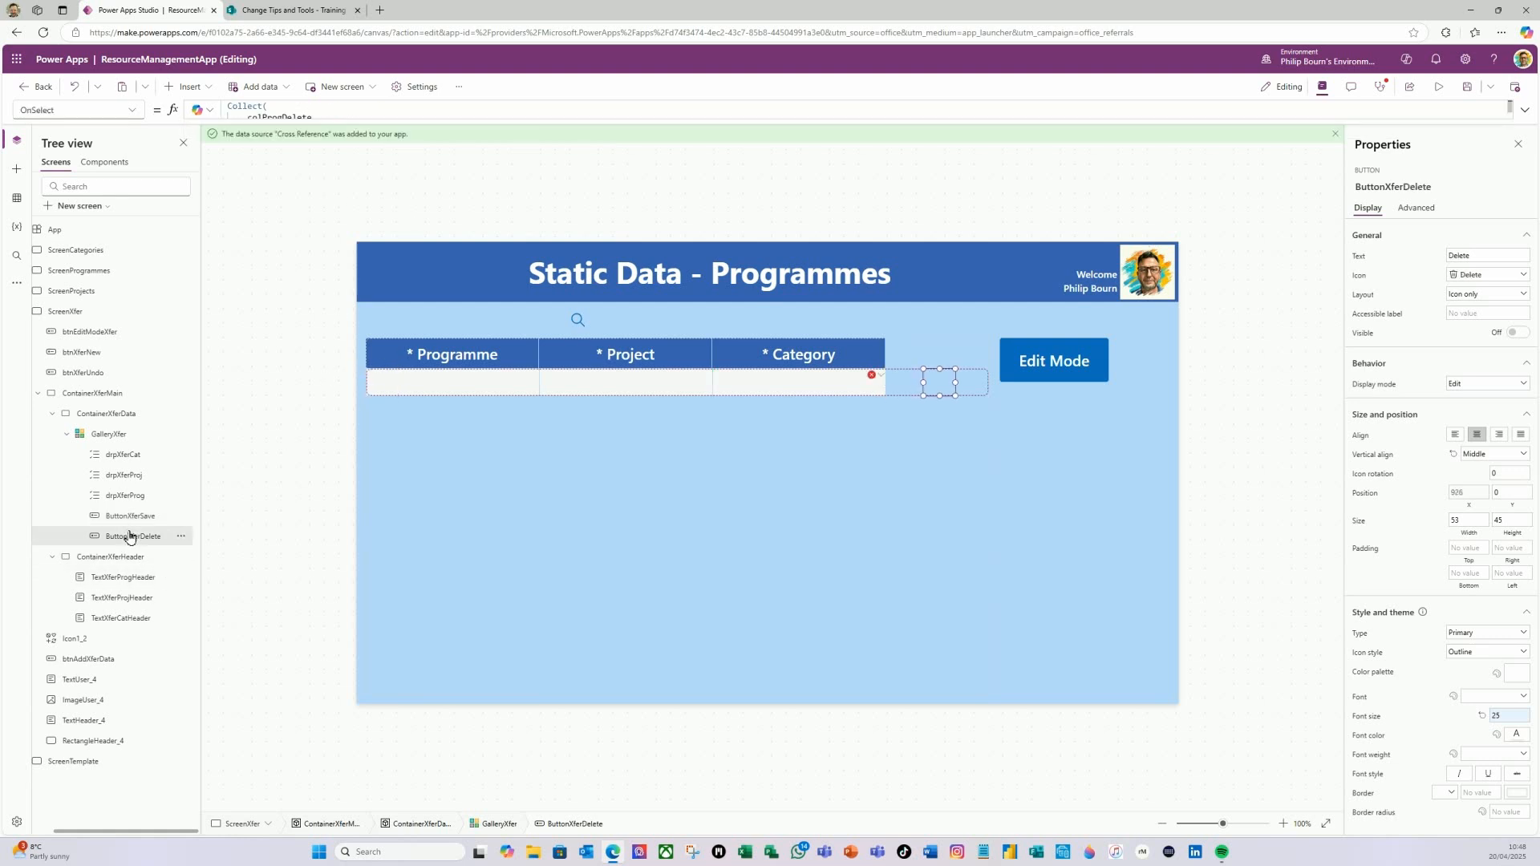
pyautogui.click(129, 516)
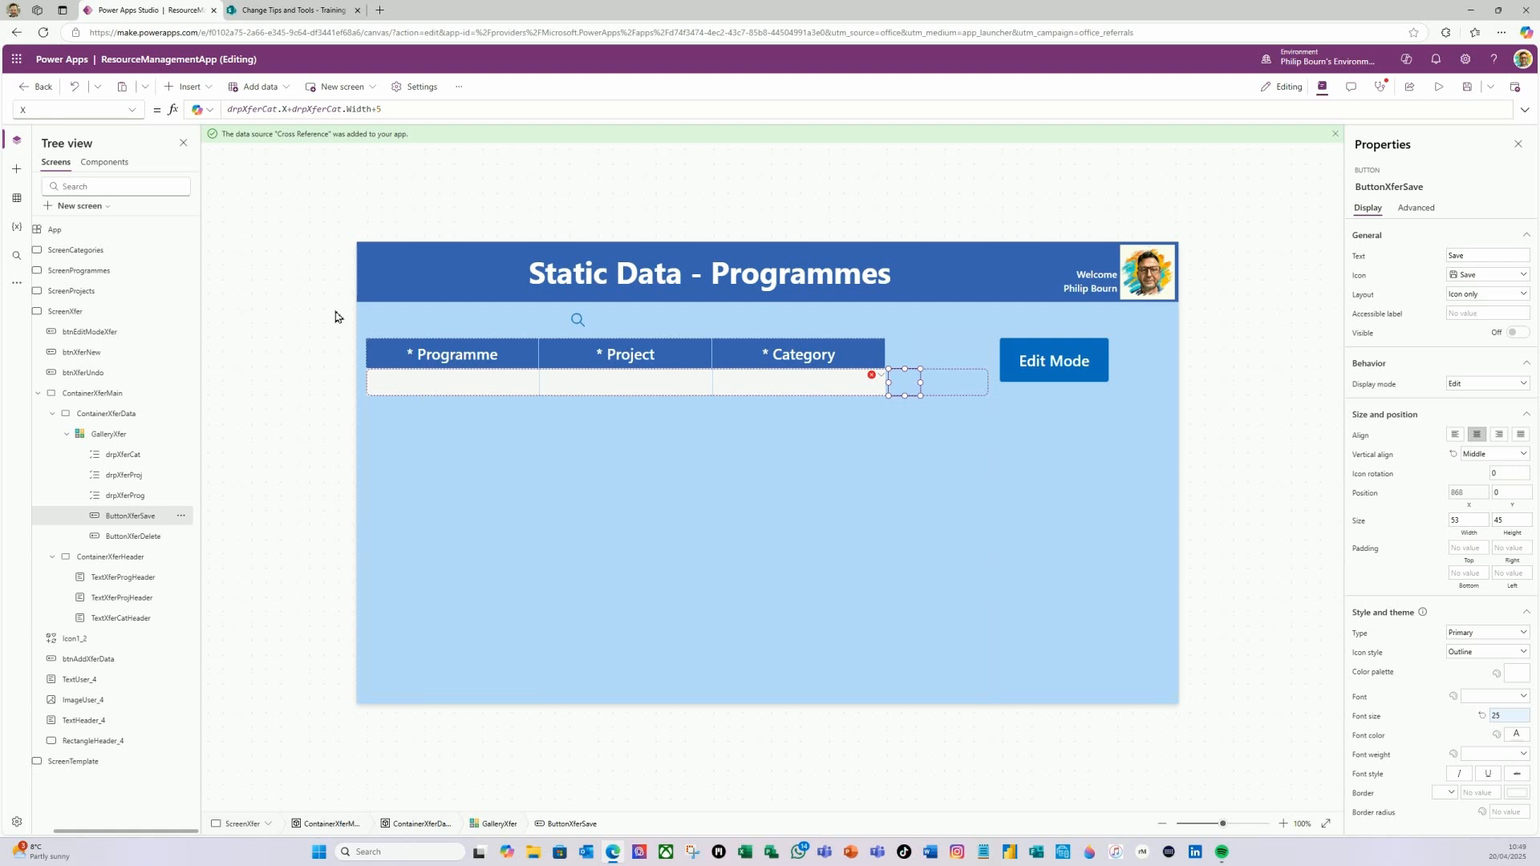
# - Replace the Items formula of the drpXferProg dropdown with Choices('Cross Reference'.Programme) and preview the table it returns
pyautogui.click(448, 381)
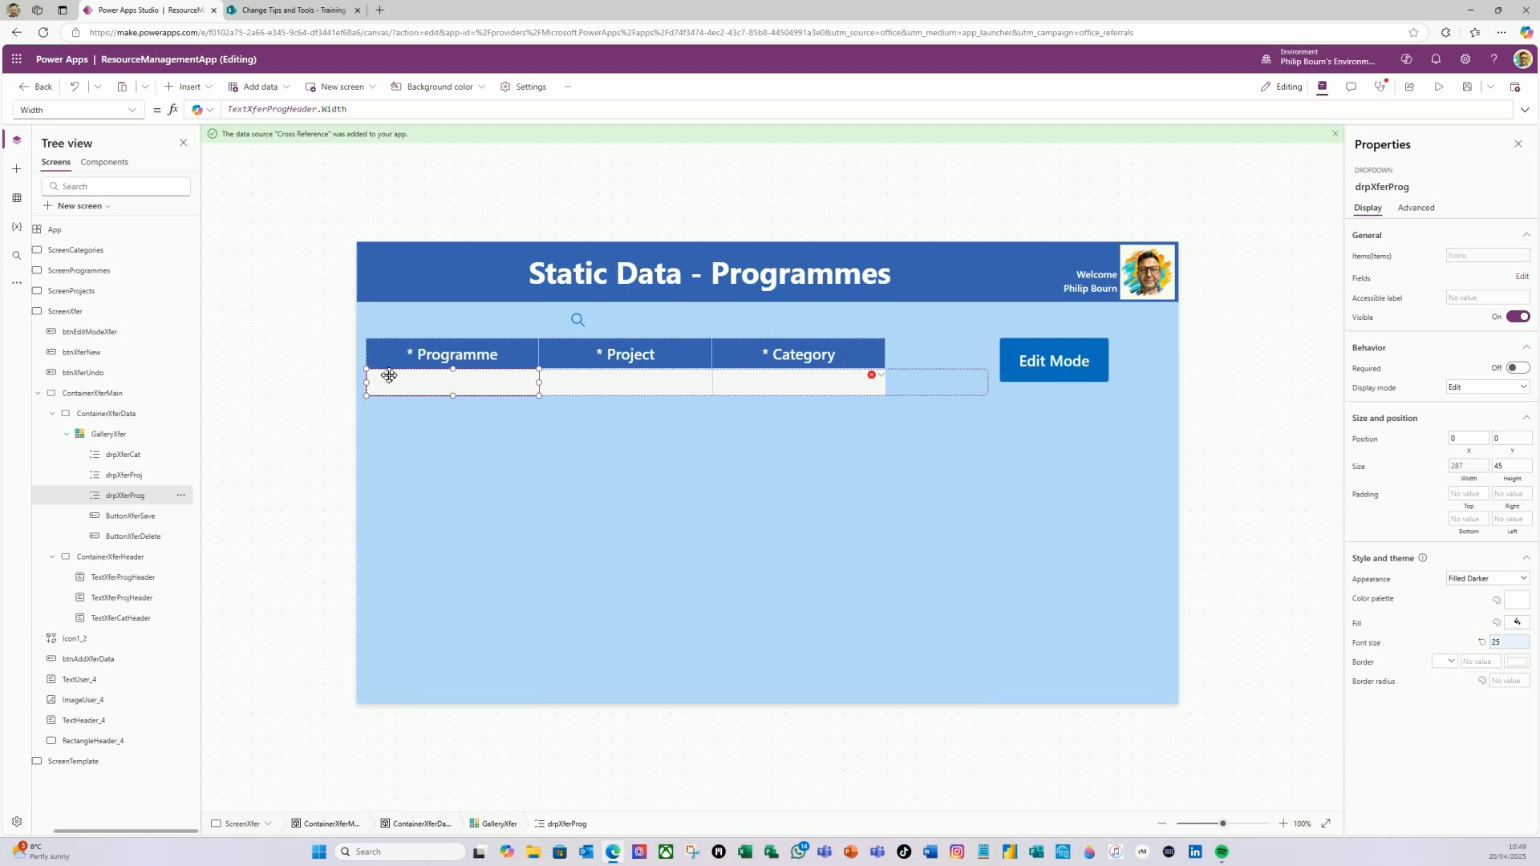
pyautogui.click(134, 111)
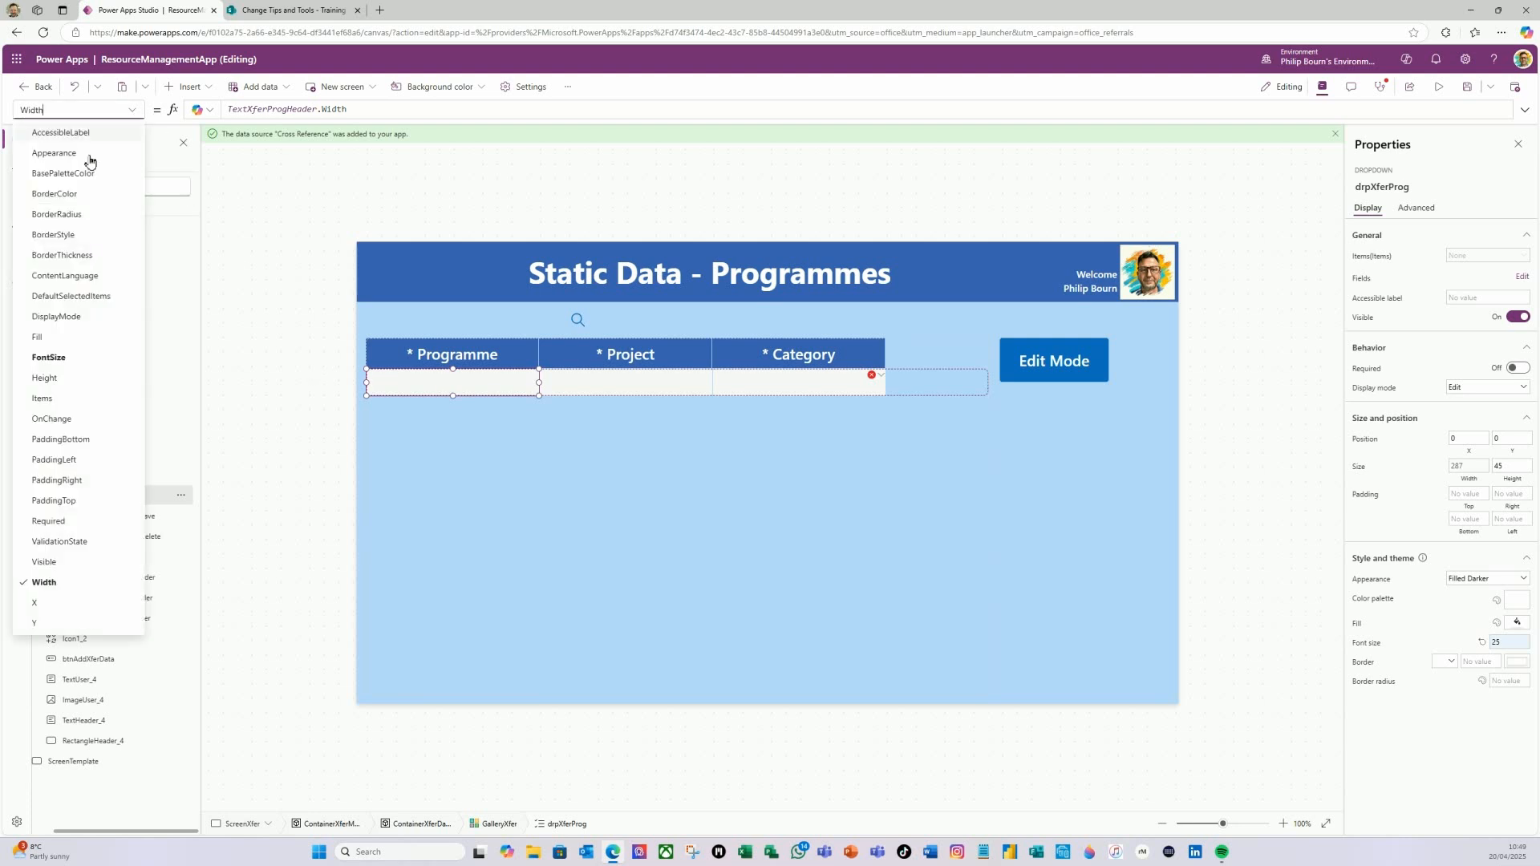
pyautogui.click(65, 399)
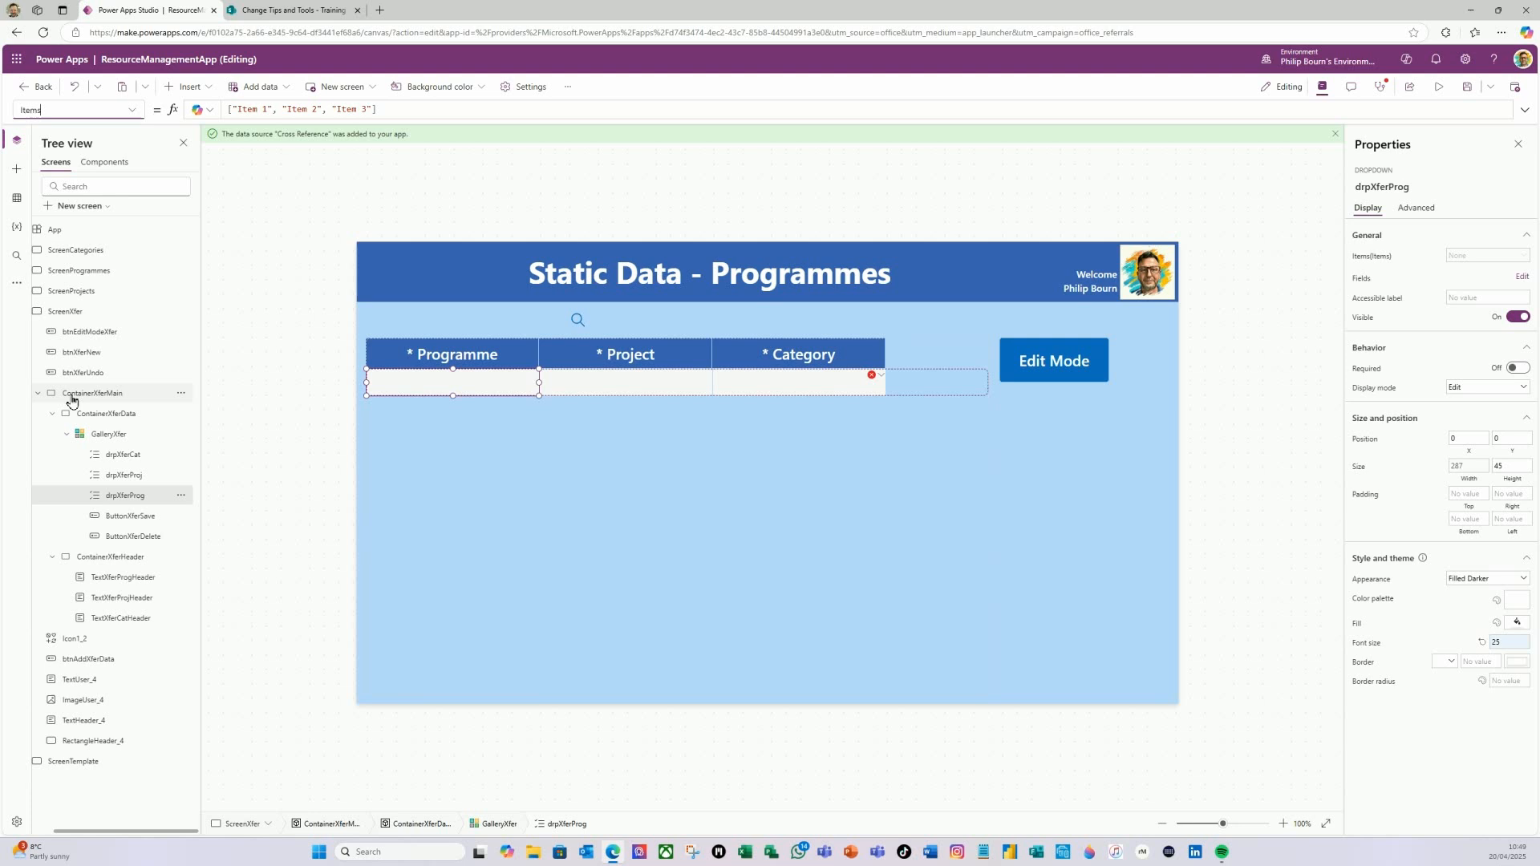
pyautogui.click(403, 111)
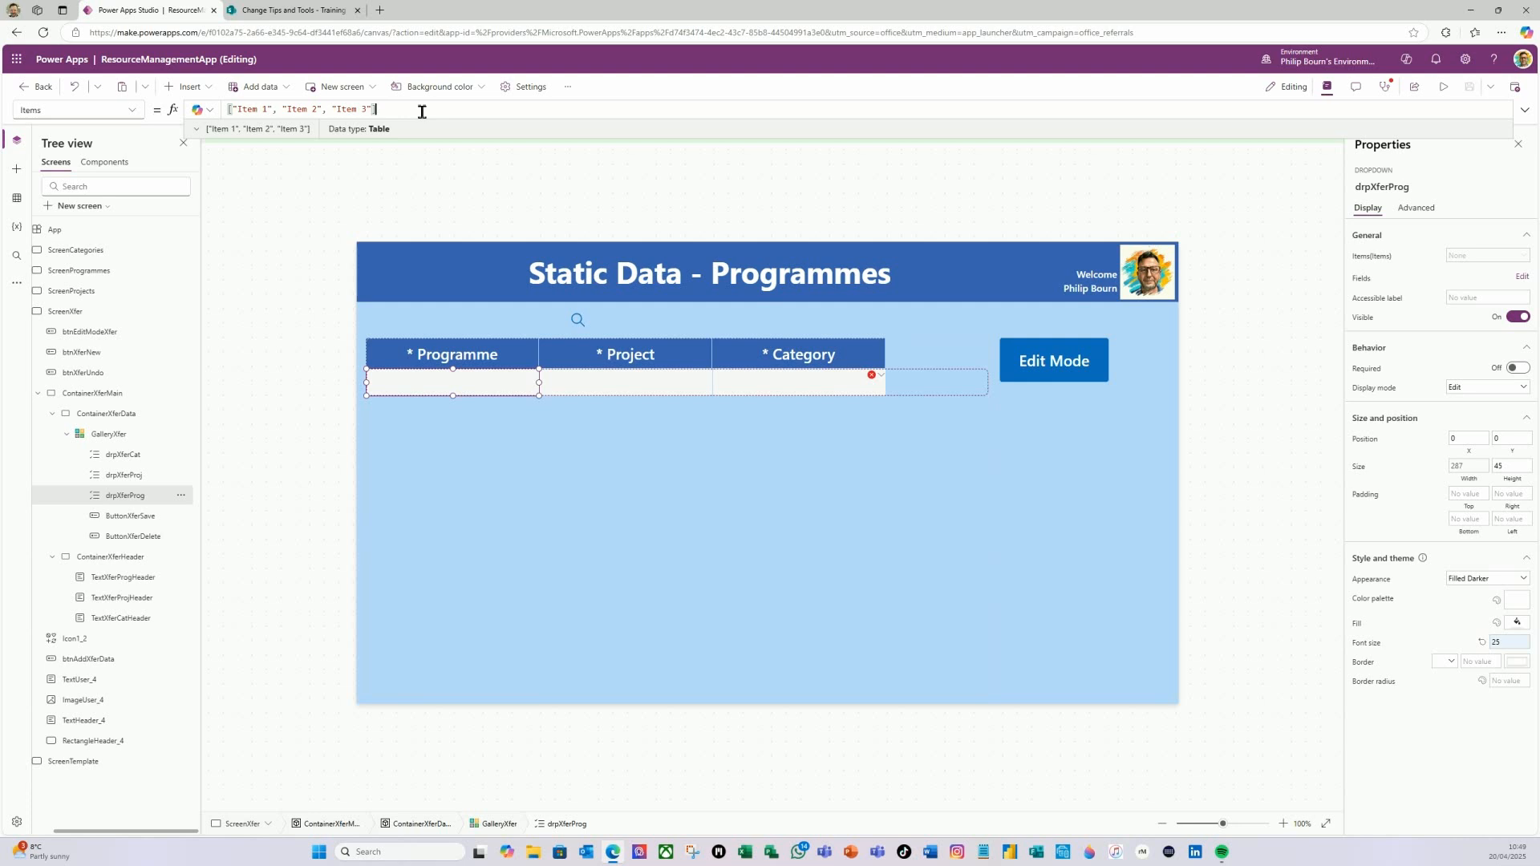
pyautogui.moveTo(412, 112); pyautogui.dragTo(216, 110)
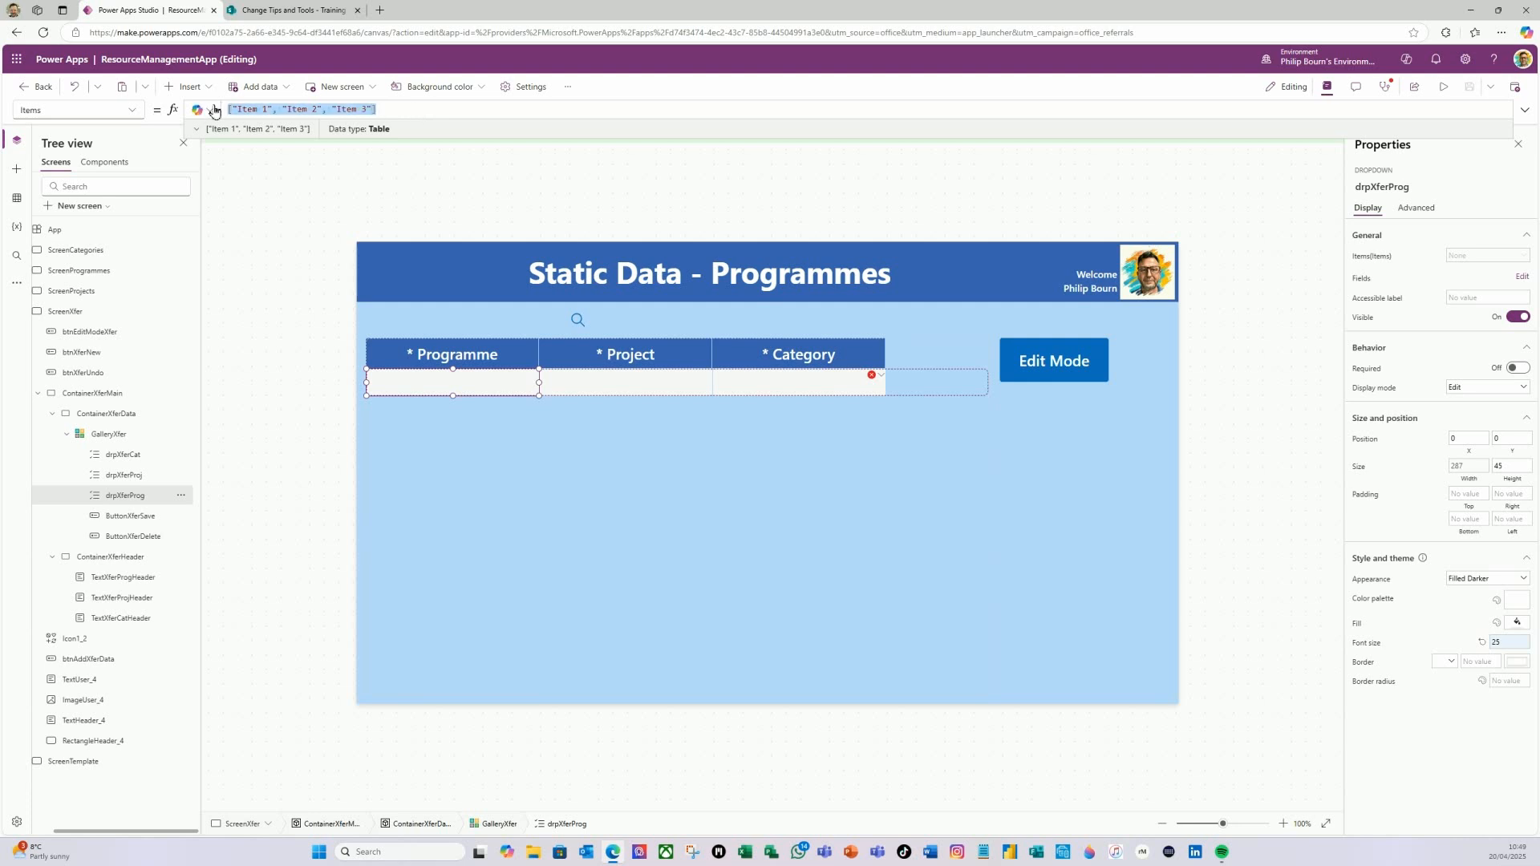
pyautogui.press('Delete')
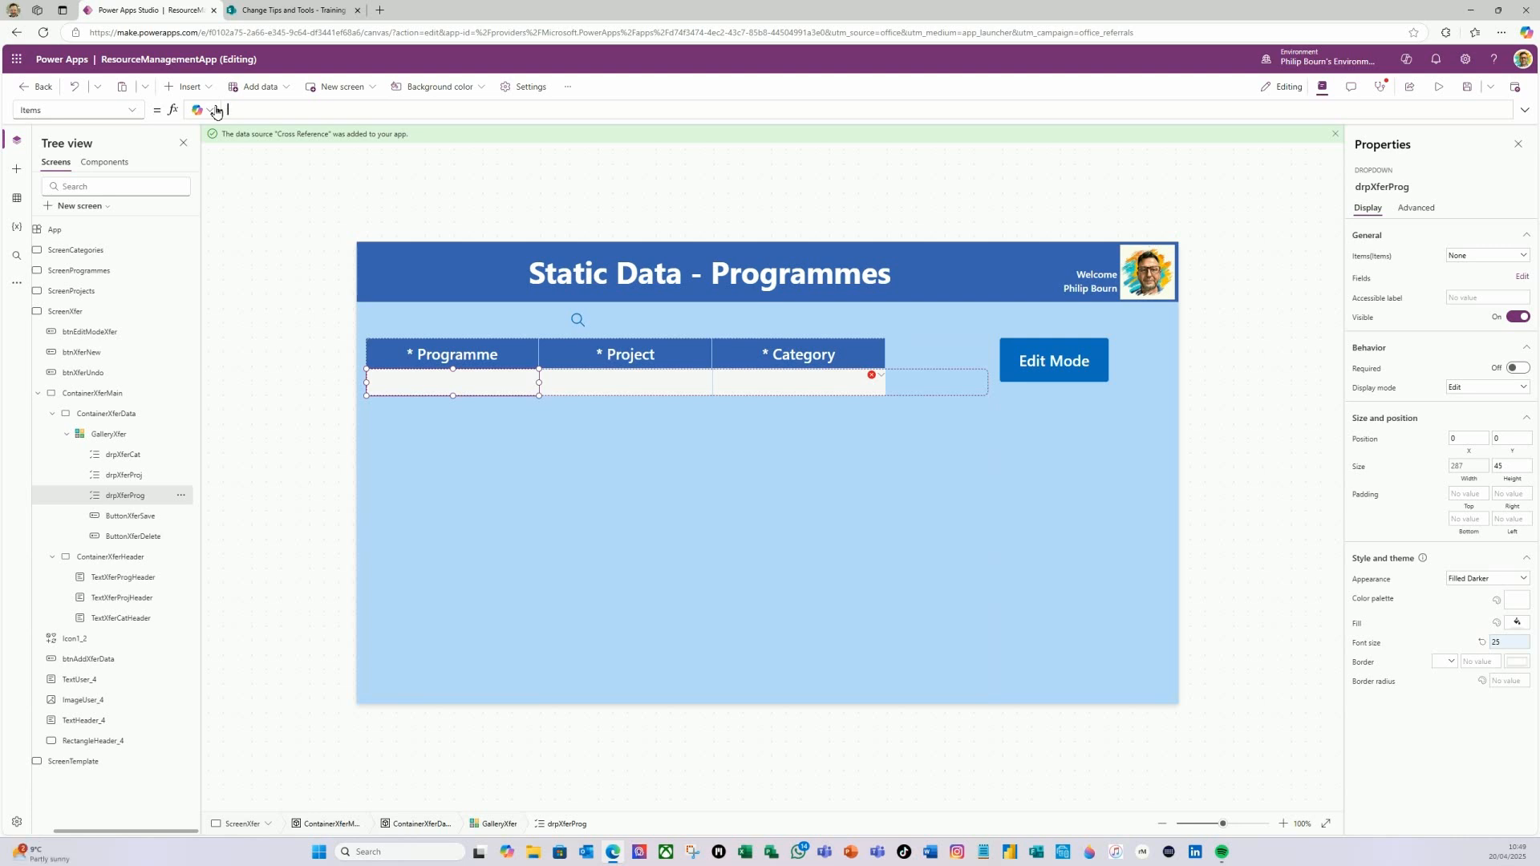
pyautogui.write('choi')
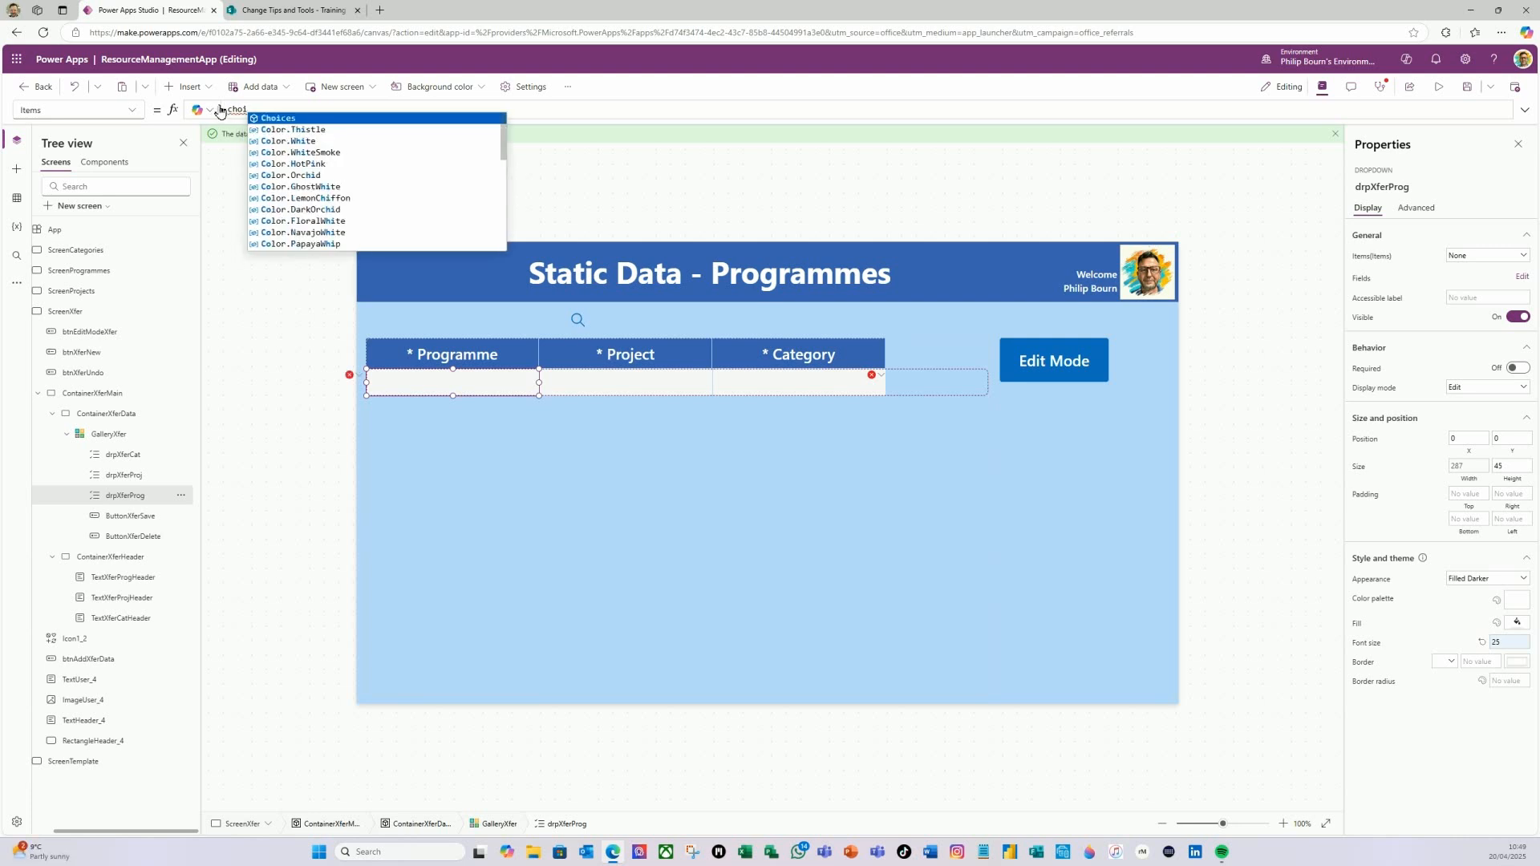
pyautogui.click(280, 119)
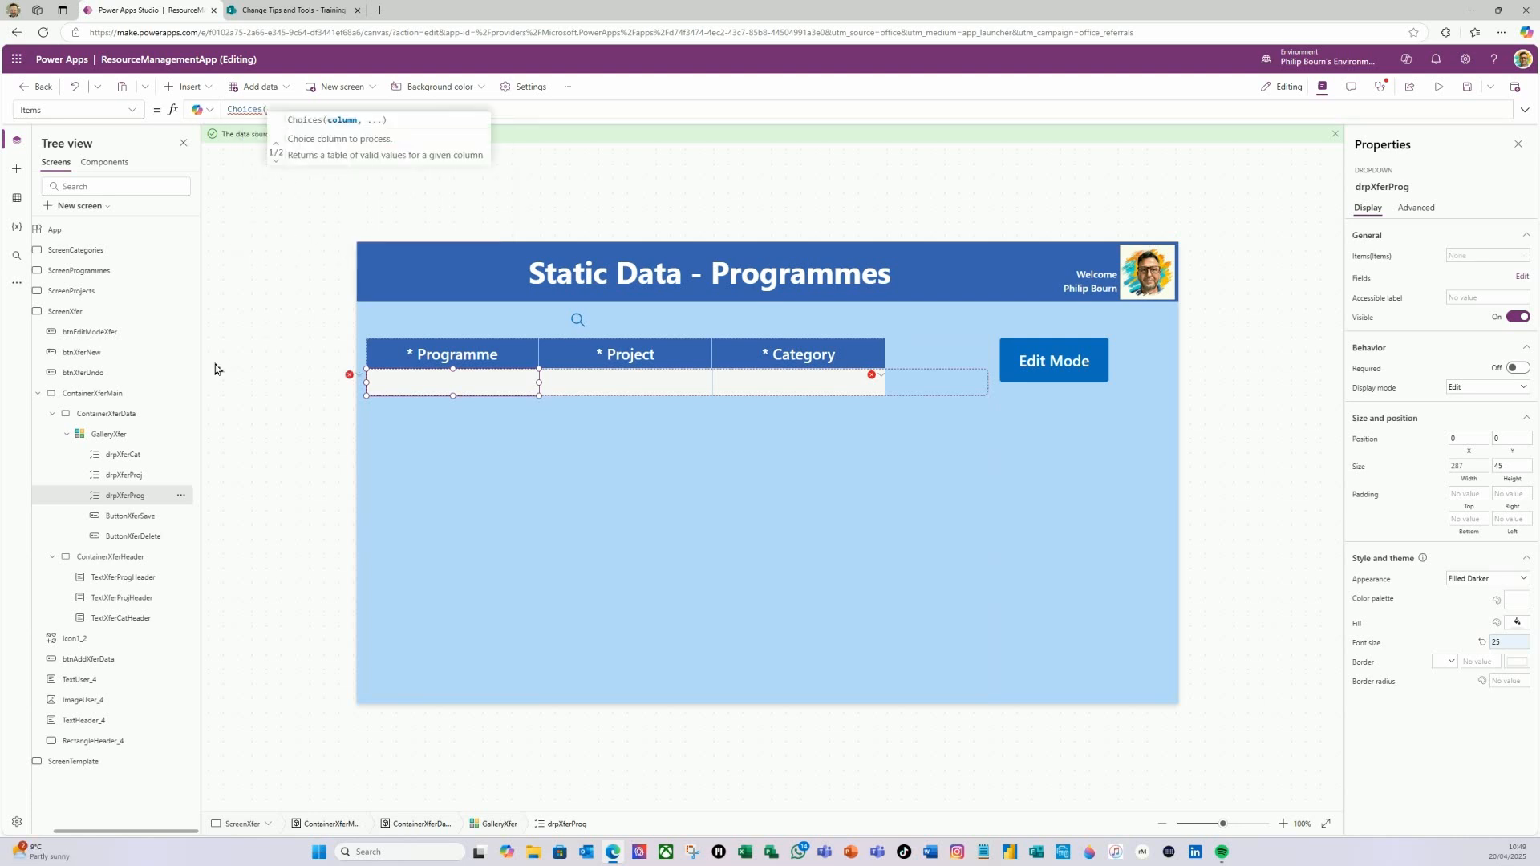
pyautogui.write('cros')
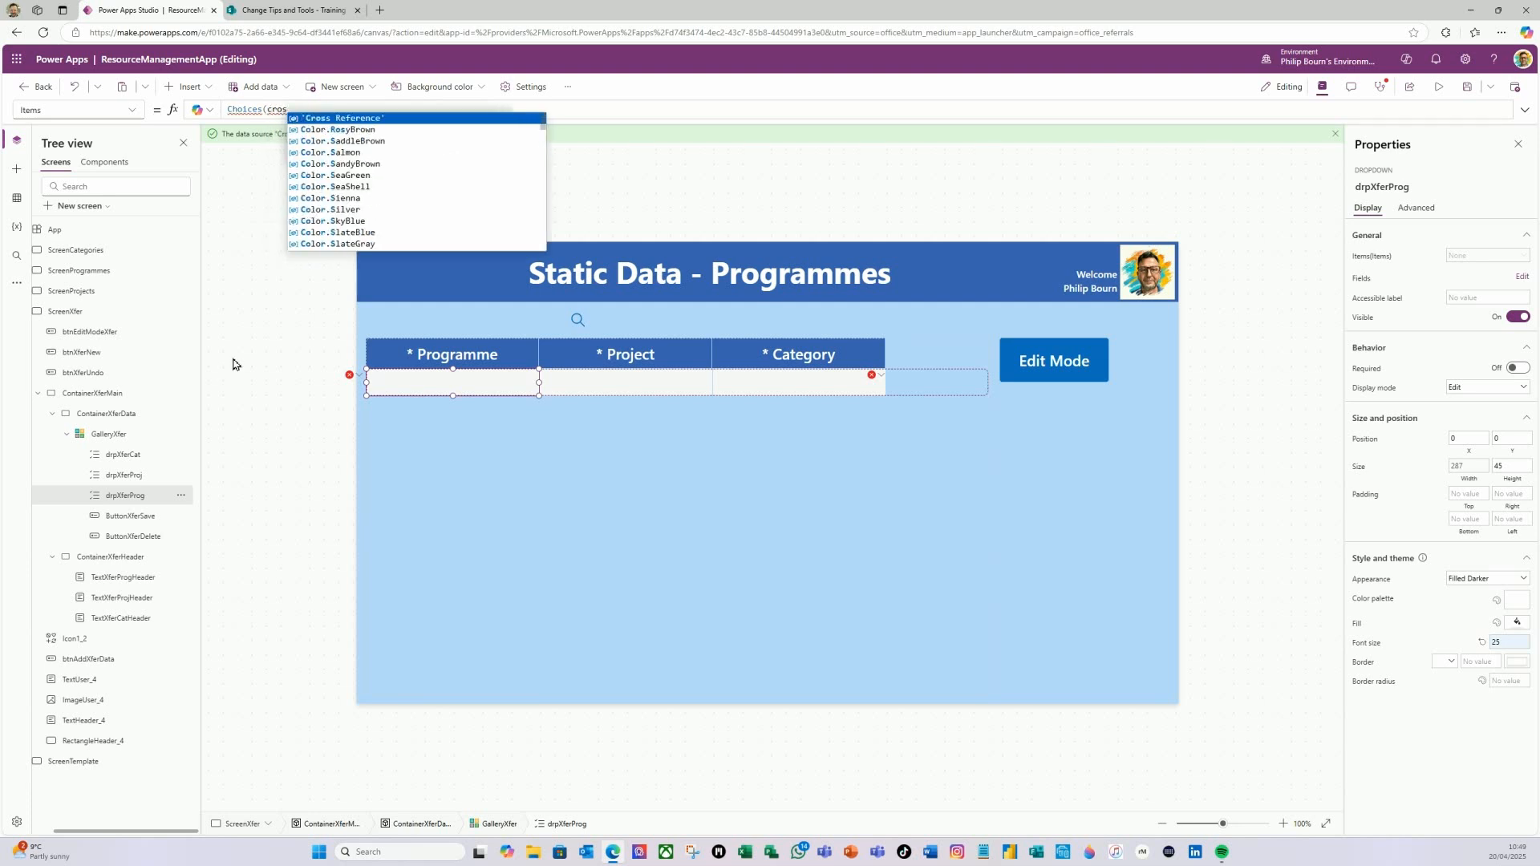
pyautogui.press('Tab')
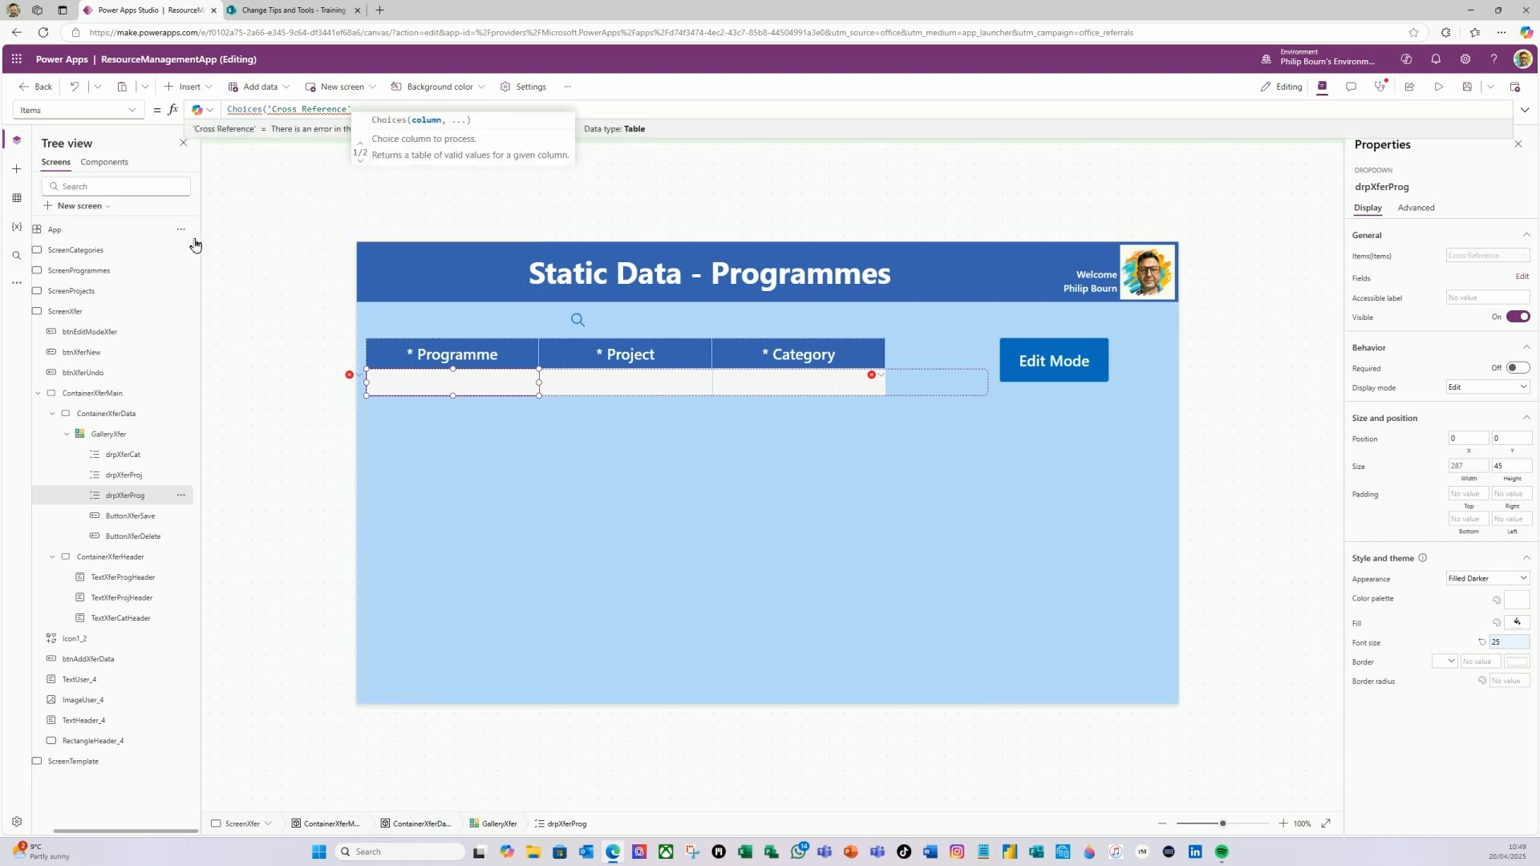
pyautogui.write('.P')
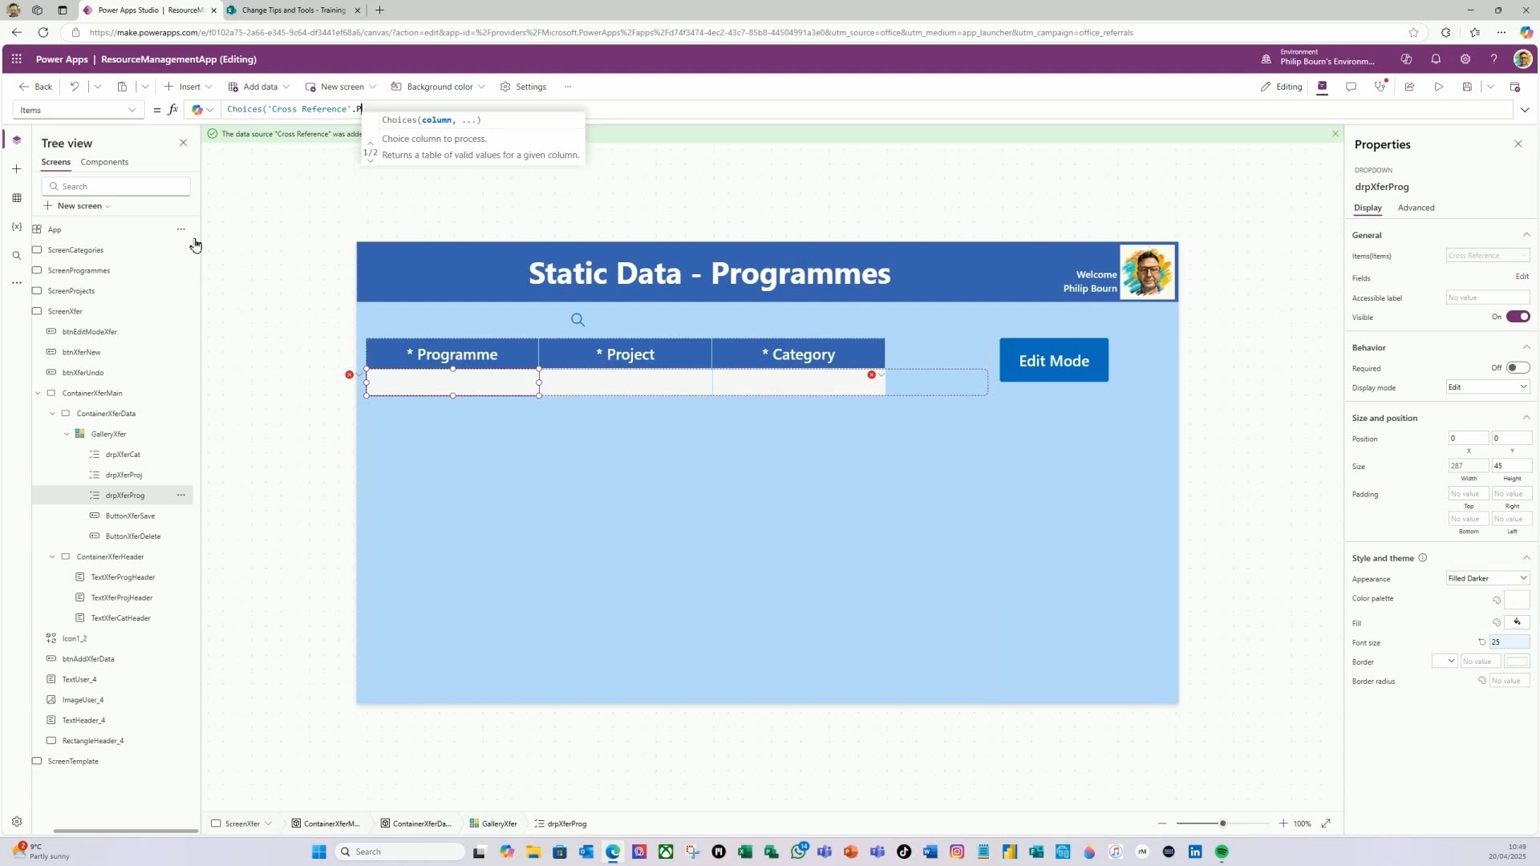
pyautogui.write('rogr')
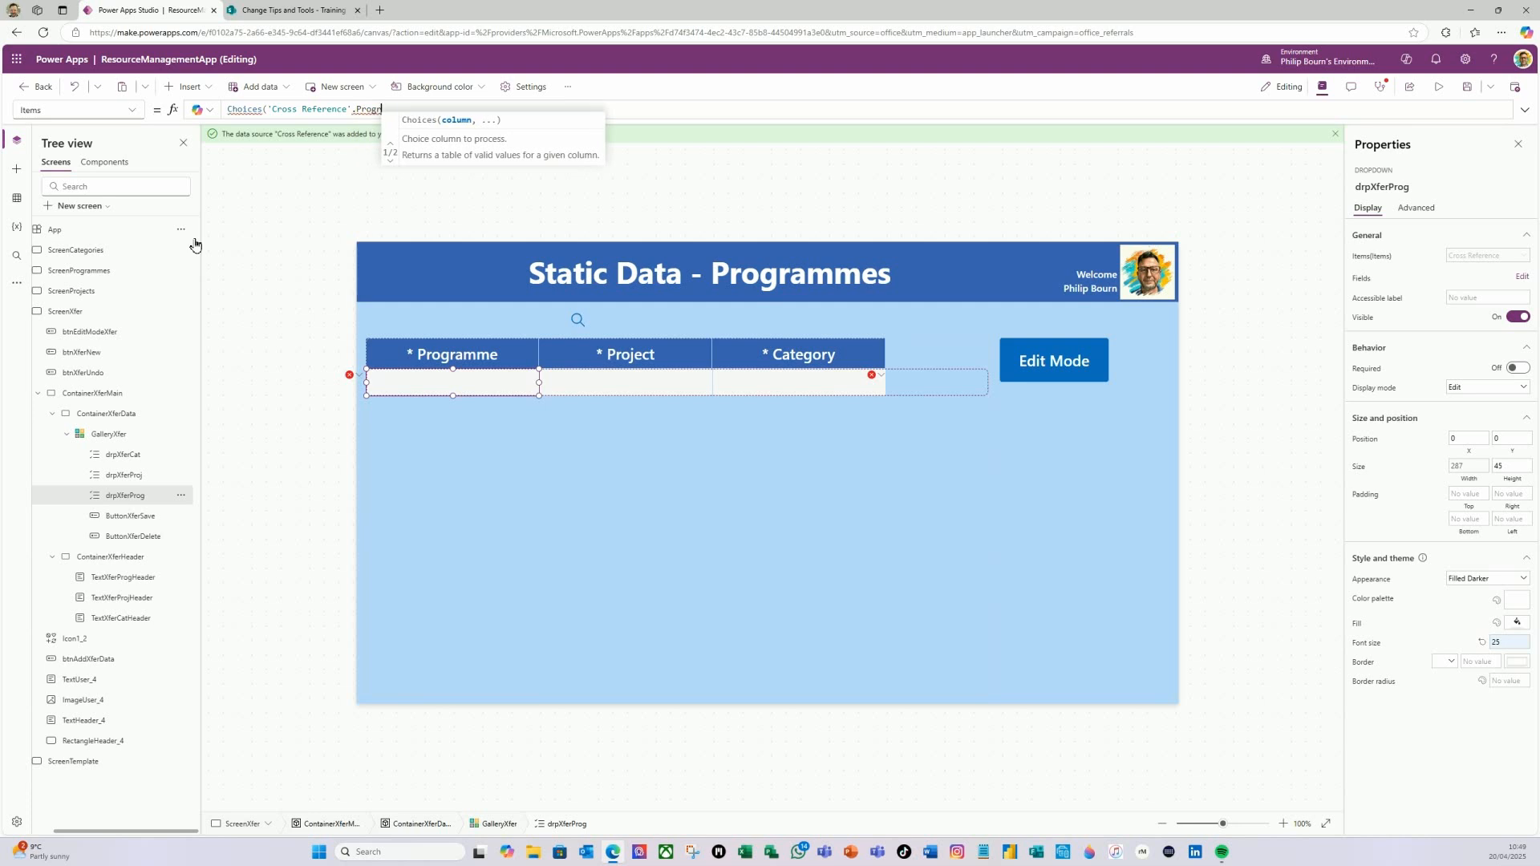
pyautogui.write('amme')
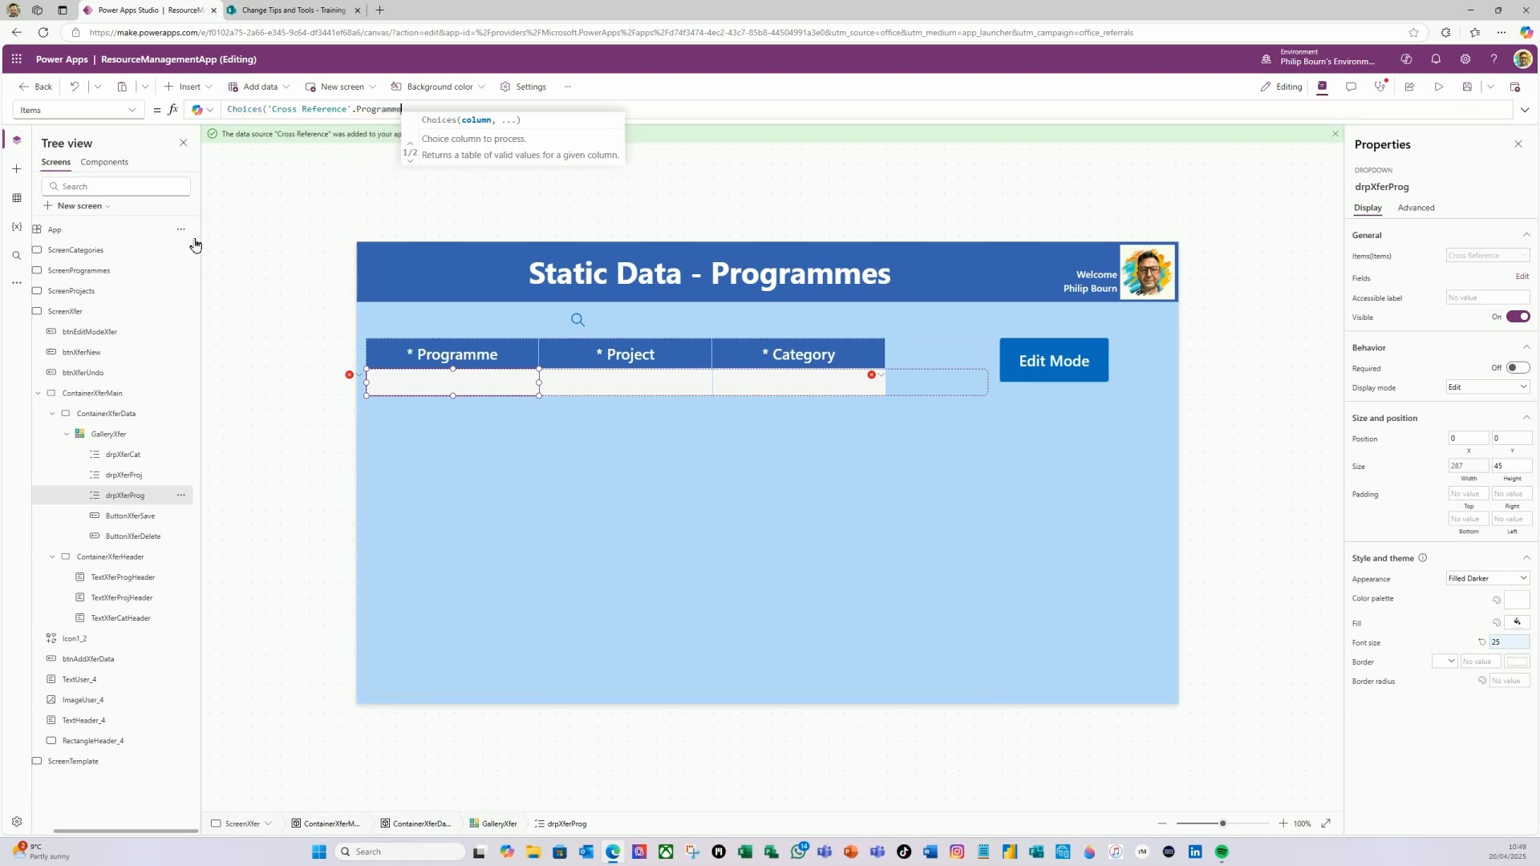
pyautogui.write(')')
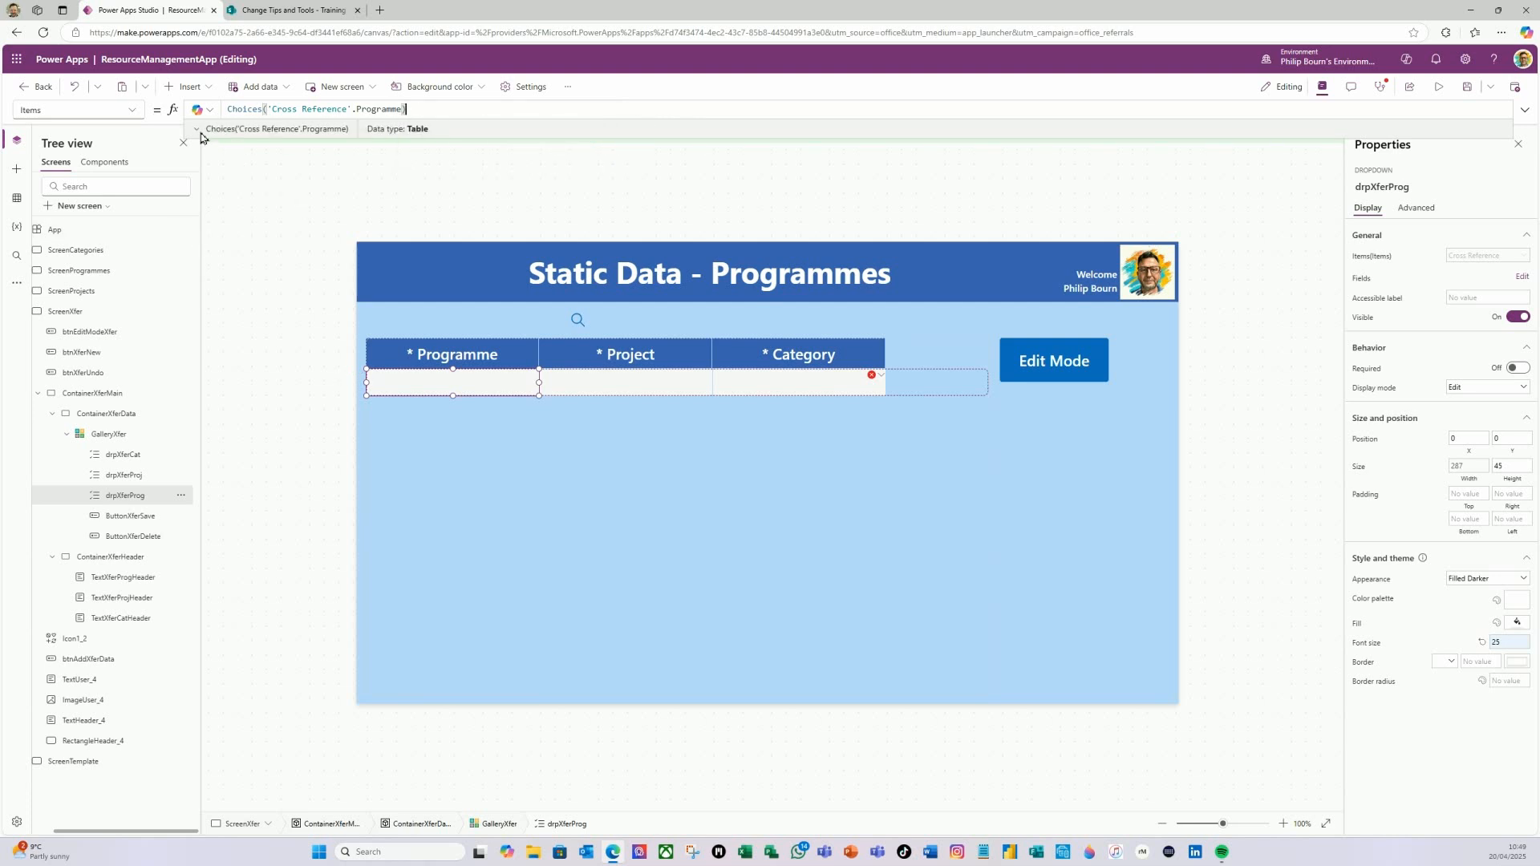
pyautogui.click(197, 130)
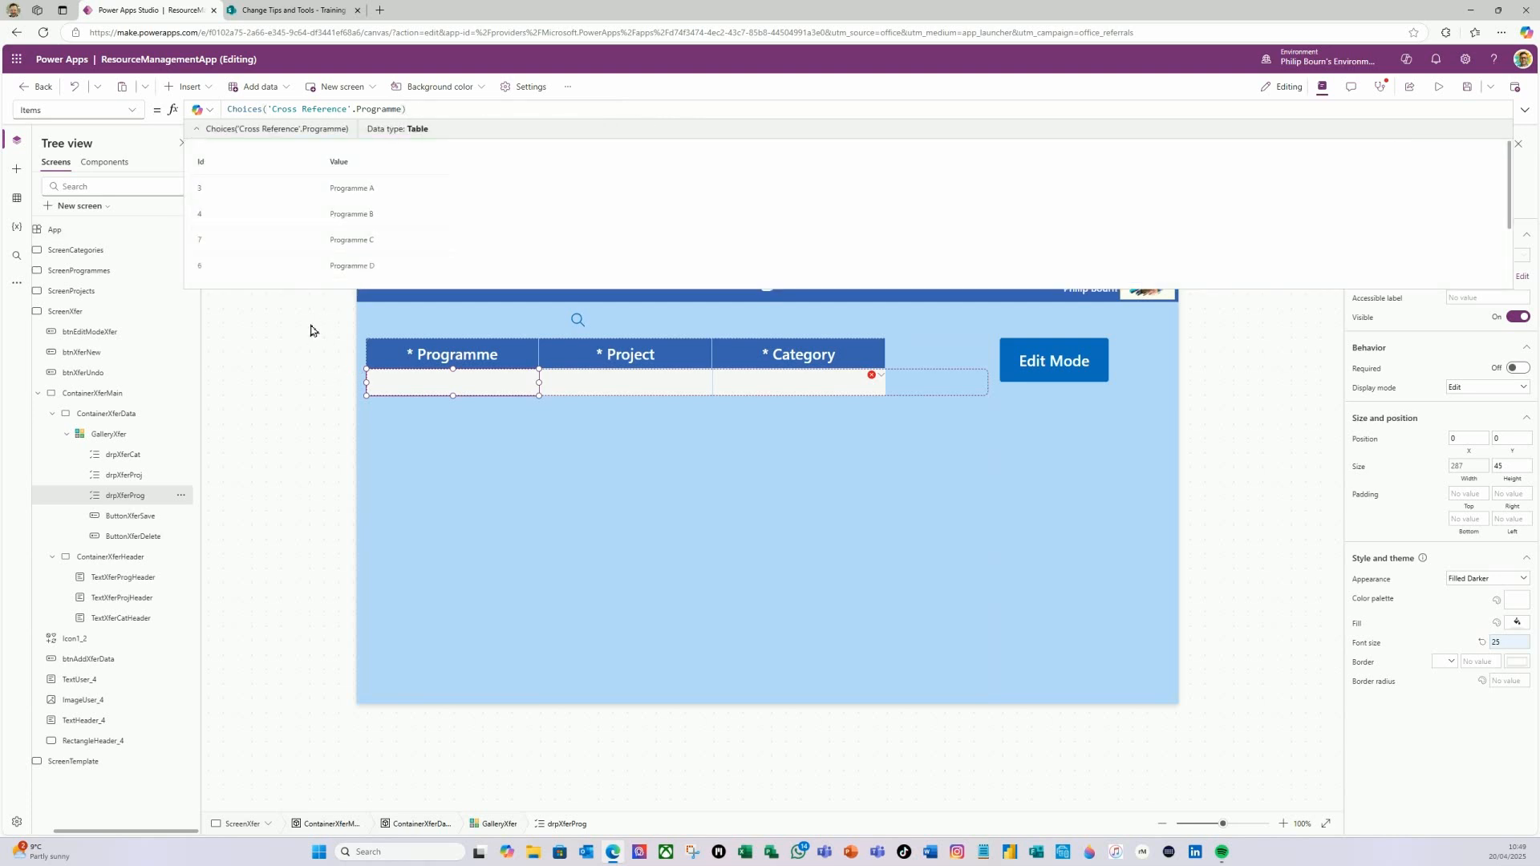
pyautogui.click(195, 129)
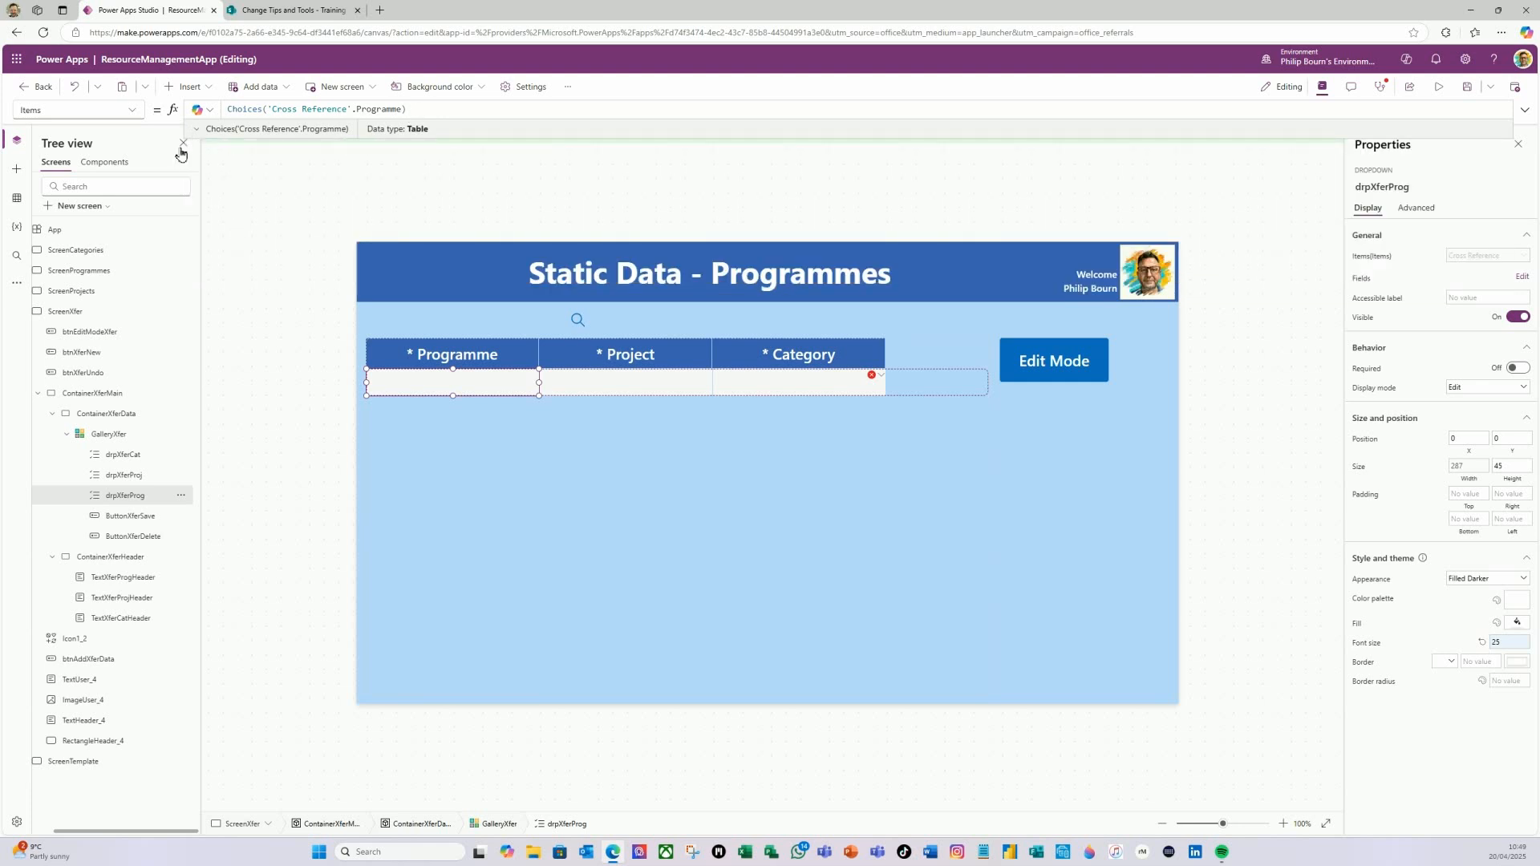
# - Set the DefaultSelectedItems property of the drpXferProg dropdown to ThisItem.Programme
pyautogui.click(138, 112)
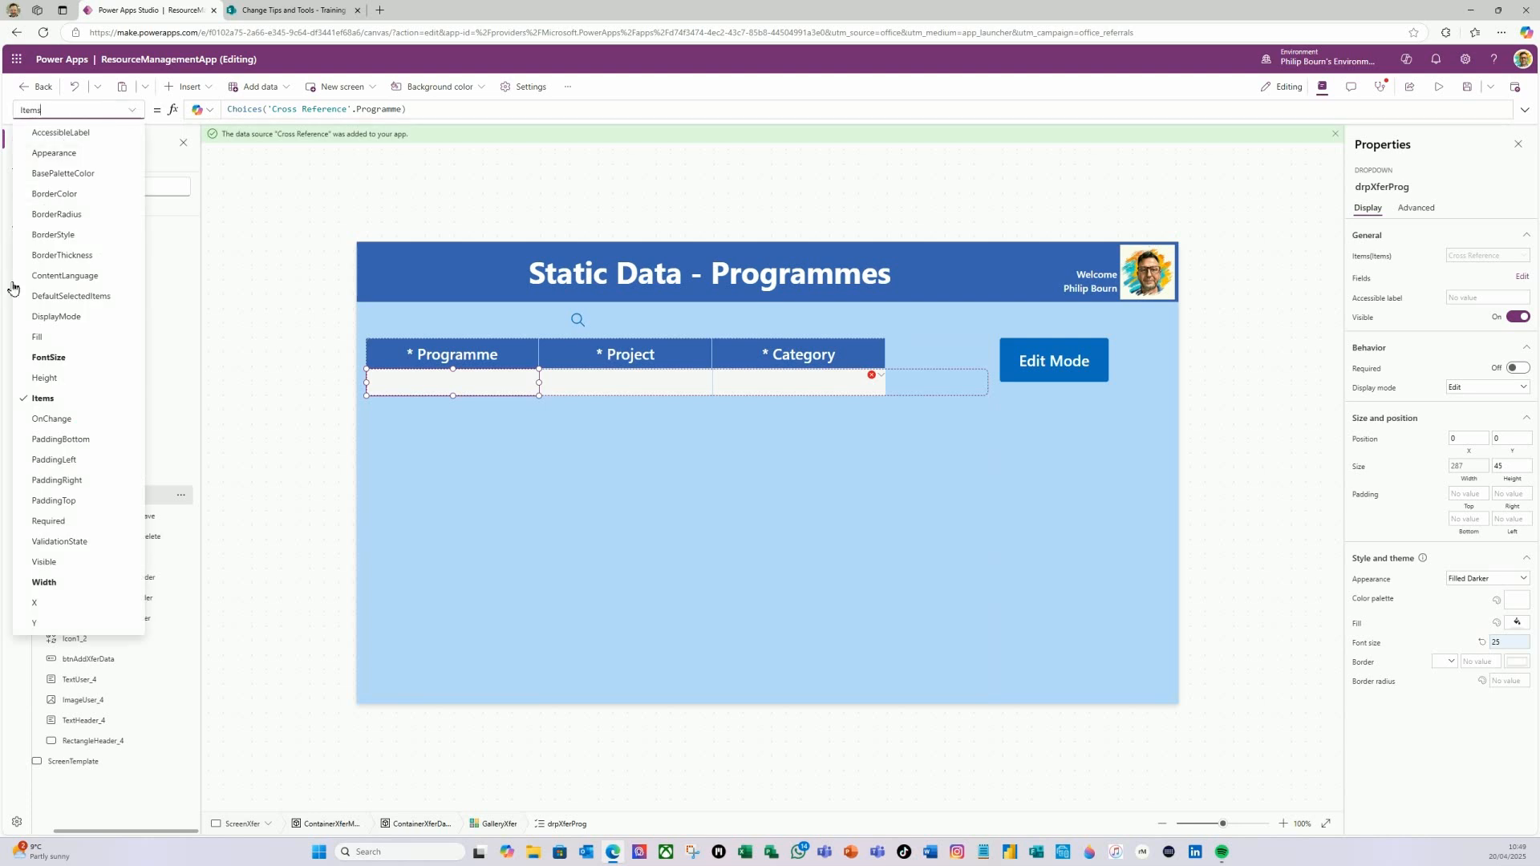
pyautogui.click(56, 296)
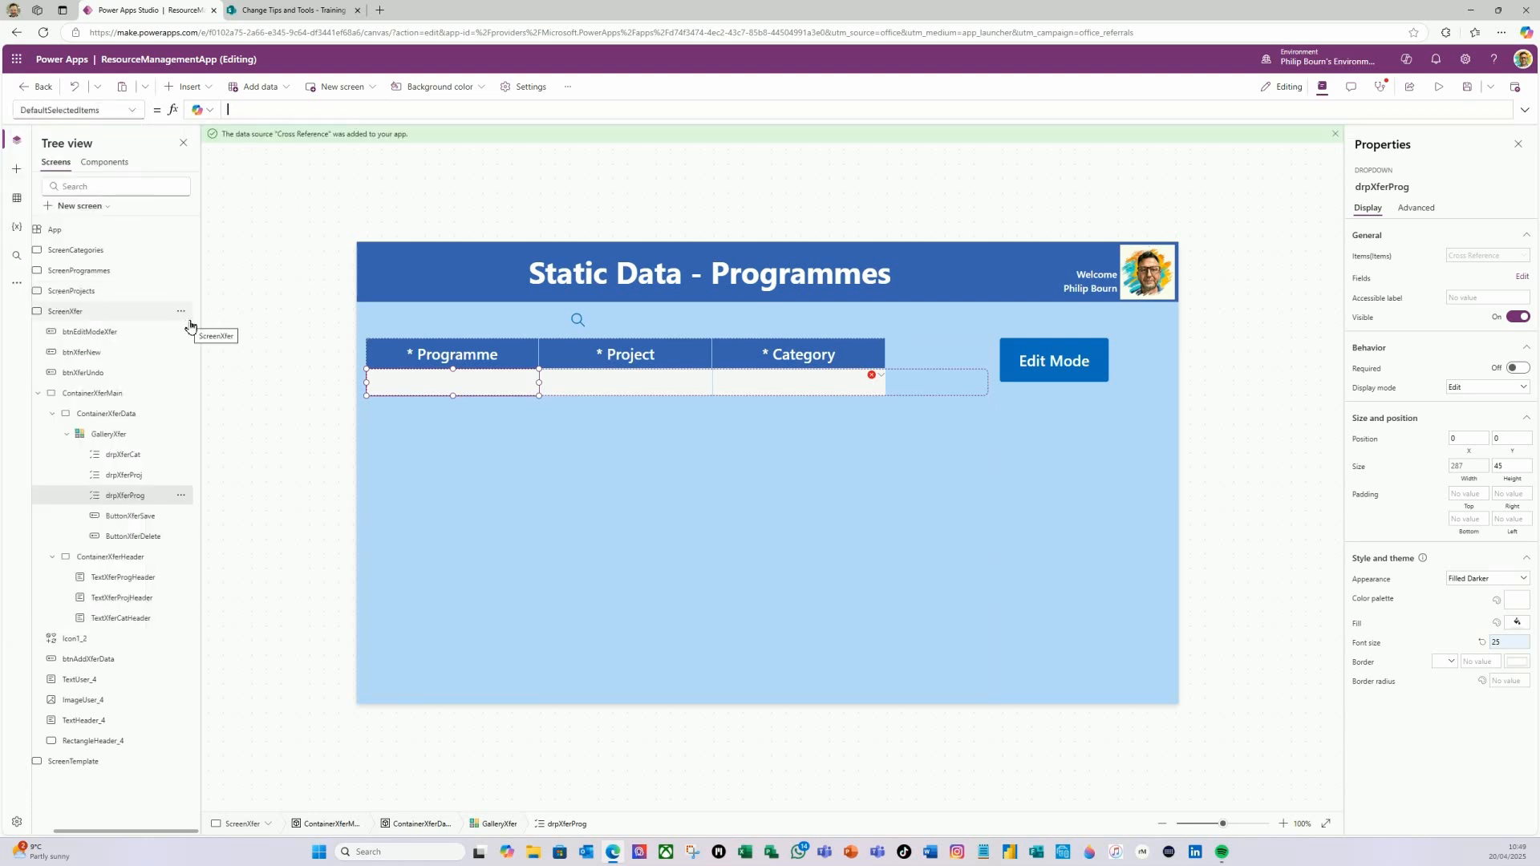
pyautogui.write('This')
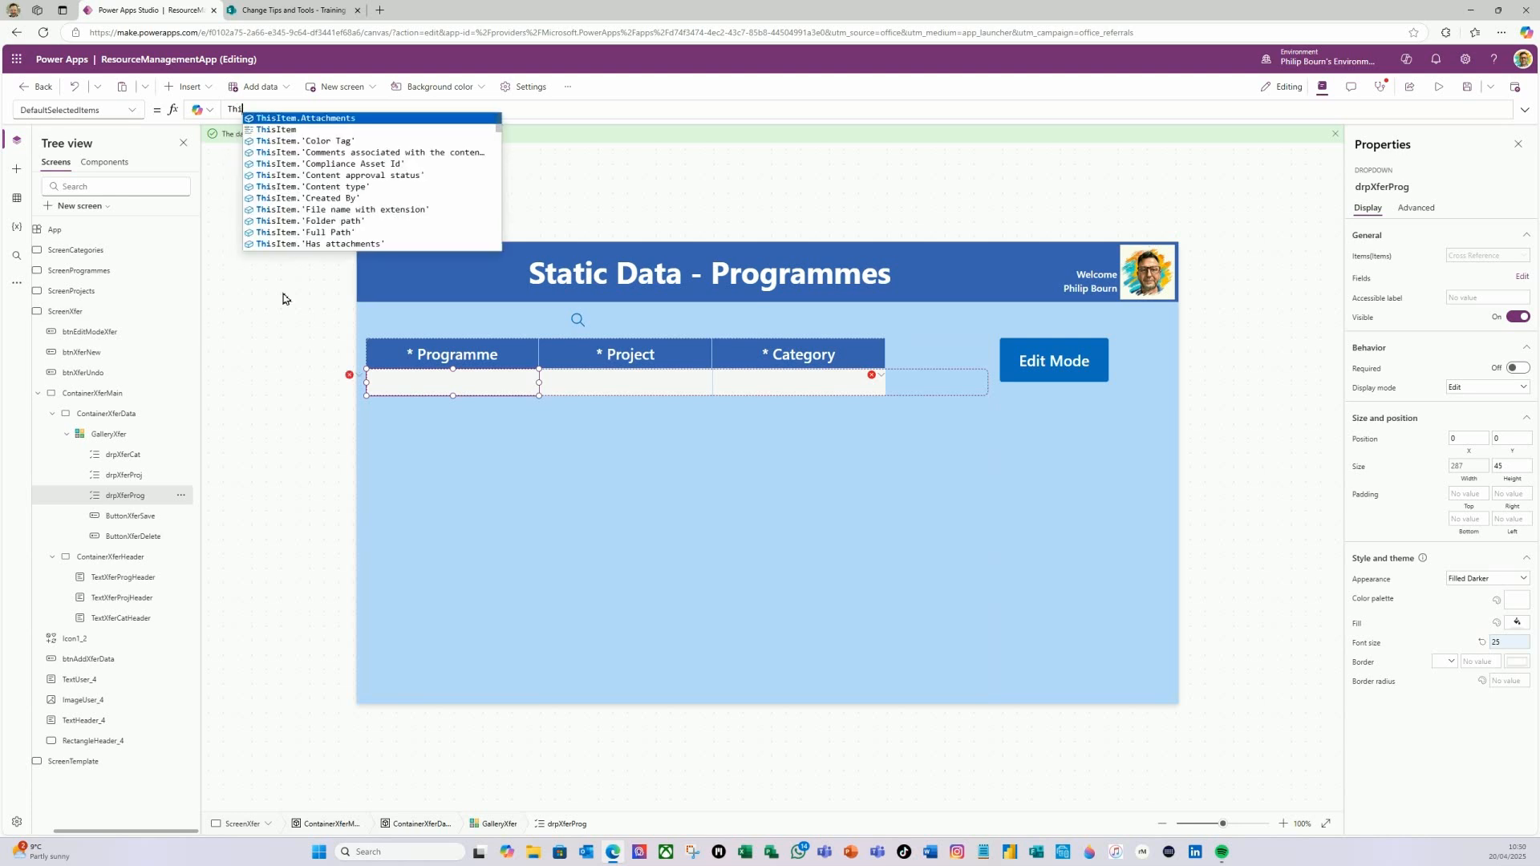
pyautogui.click(291, 129)
pyautogui.write('.')
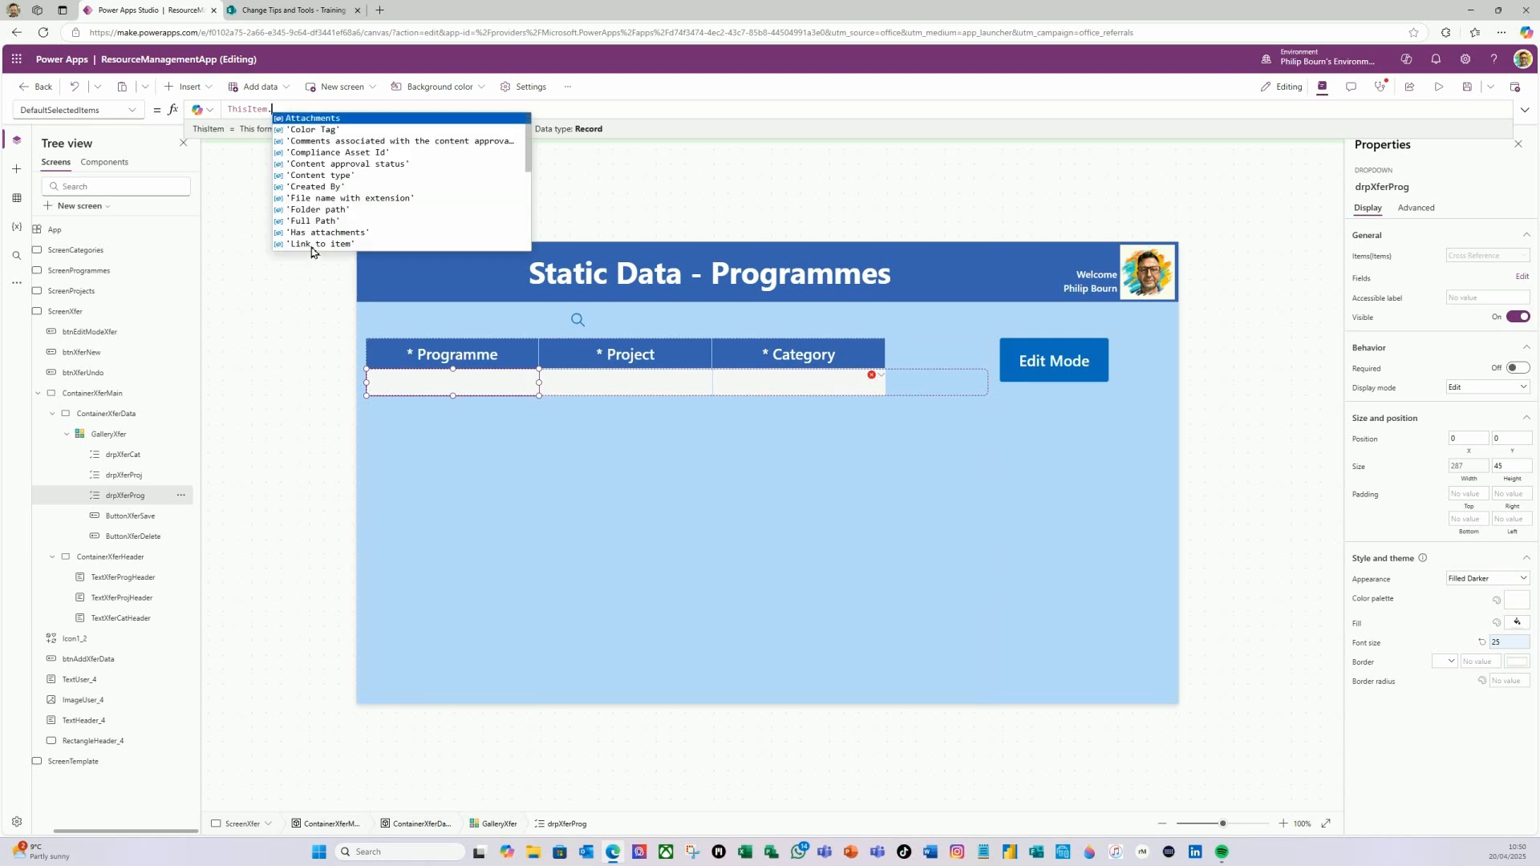
pyautogui.write('Prog')
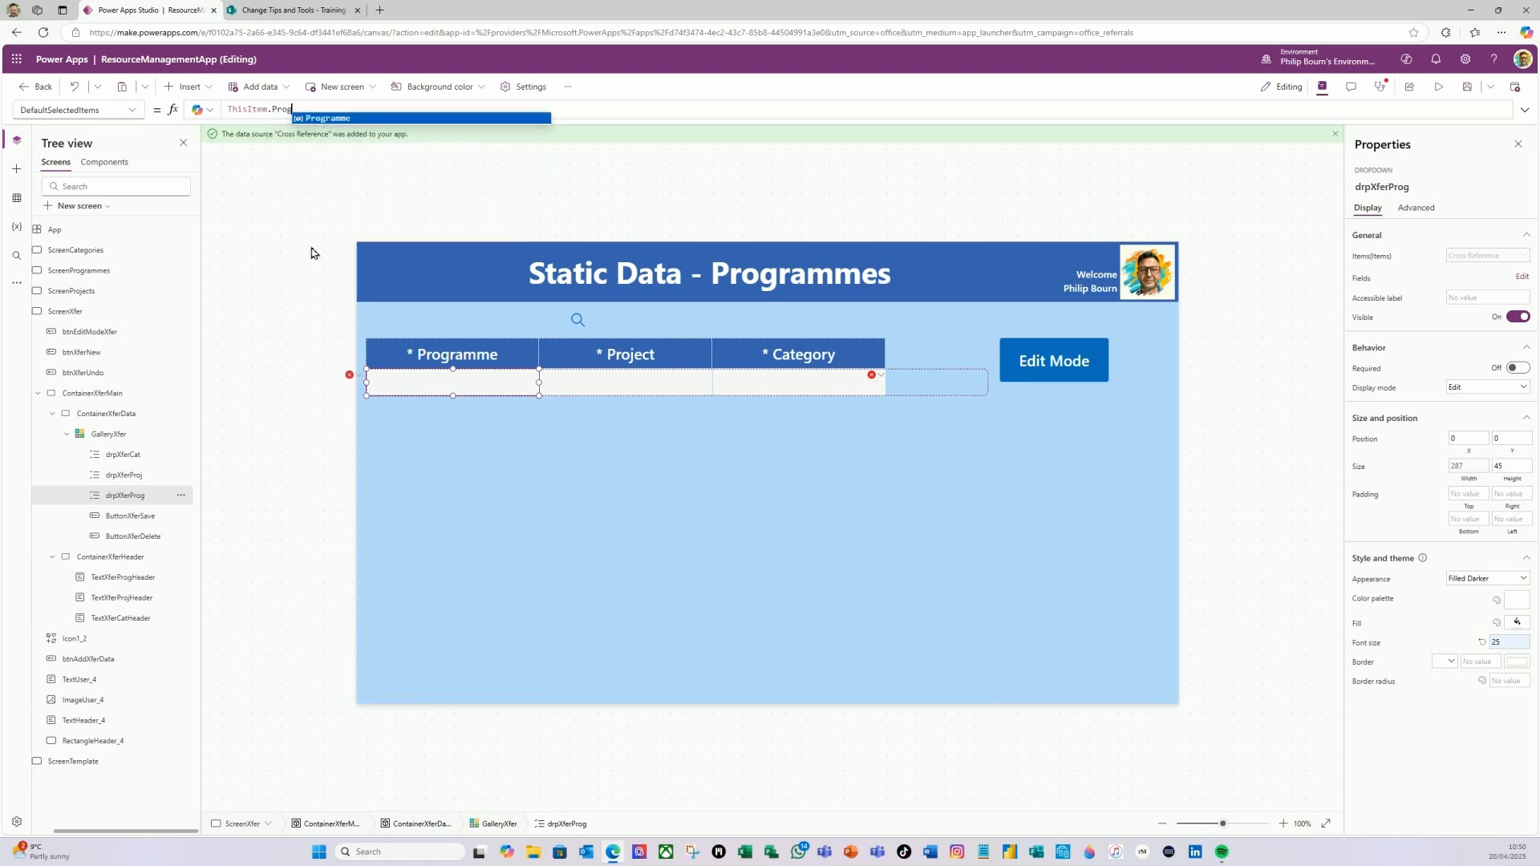
pyautogui.write('ramme')
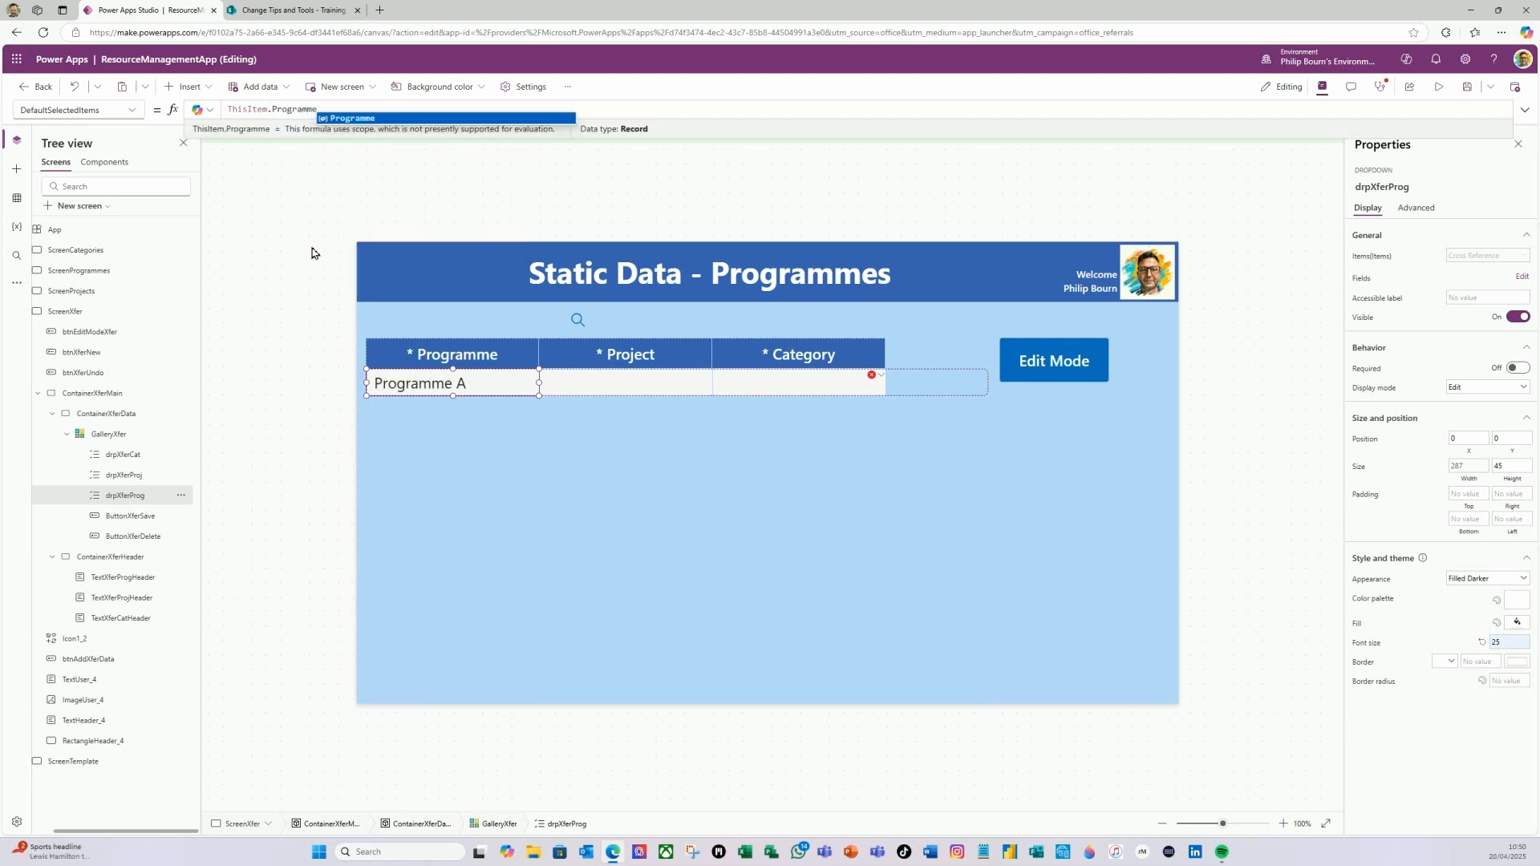
pyautogui.click(342, 120)
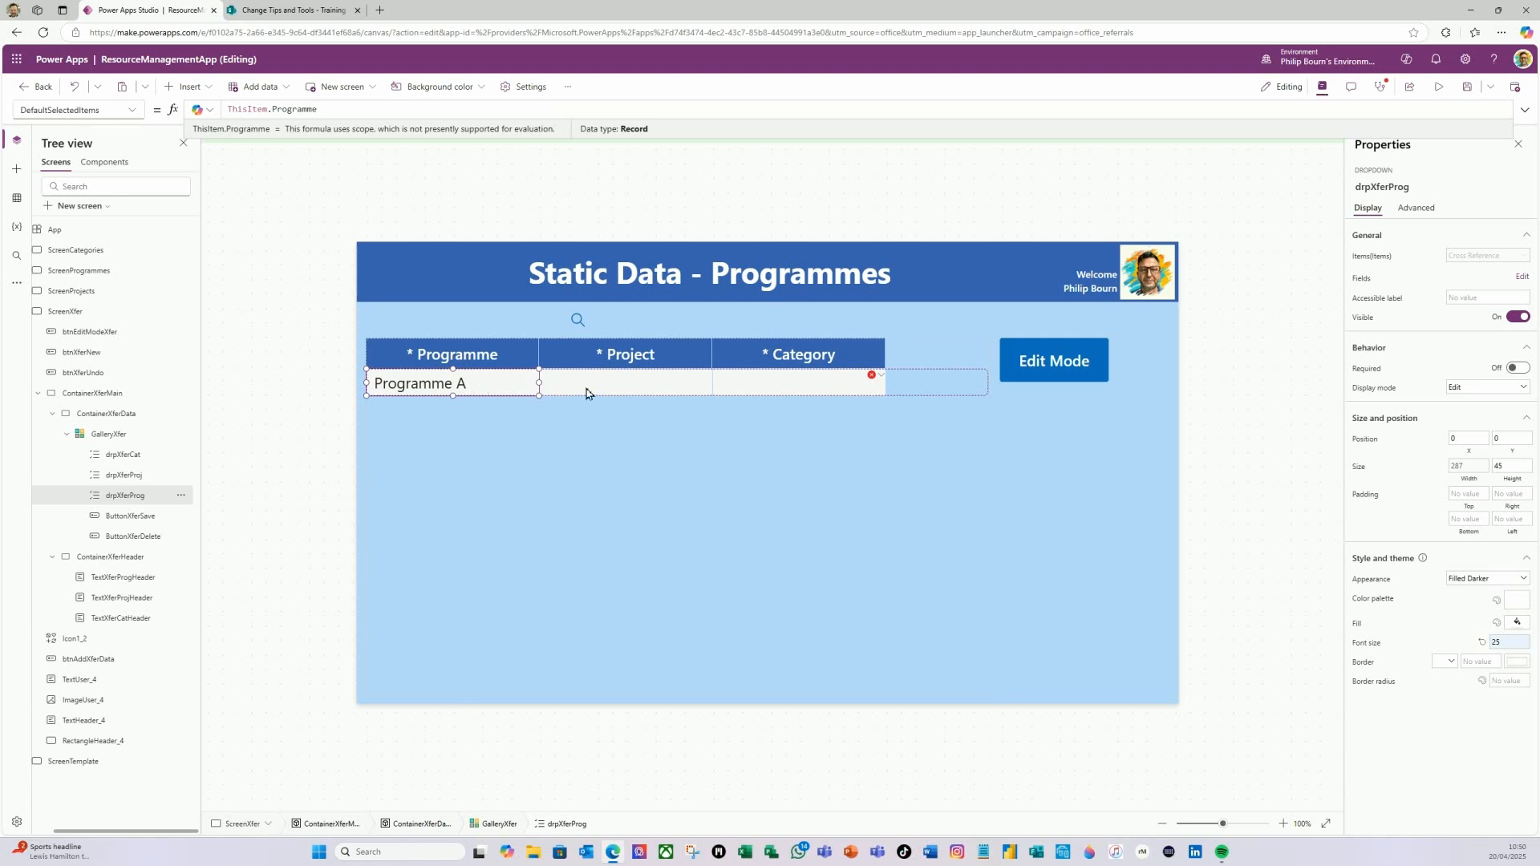
# - Replace the Items formula of the drpXferProj dropdown with Choices('Cross Reference'.Project) and preview the table it returns
pyautogui.click(609, 389)
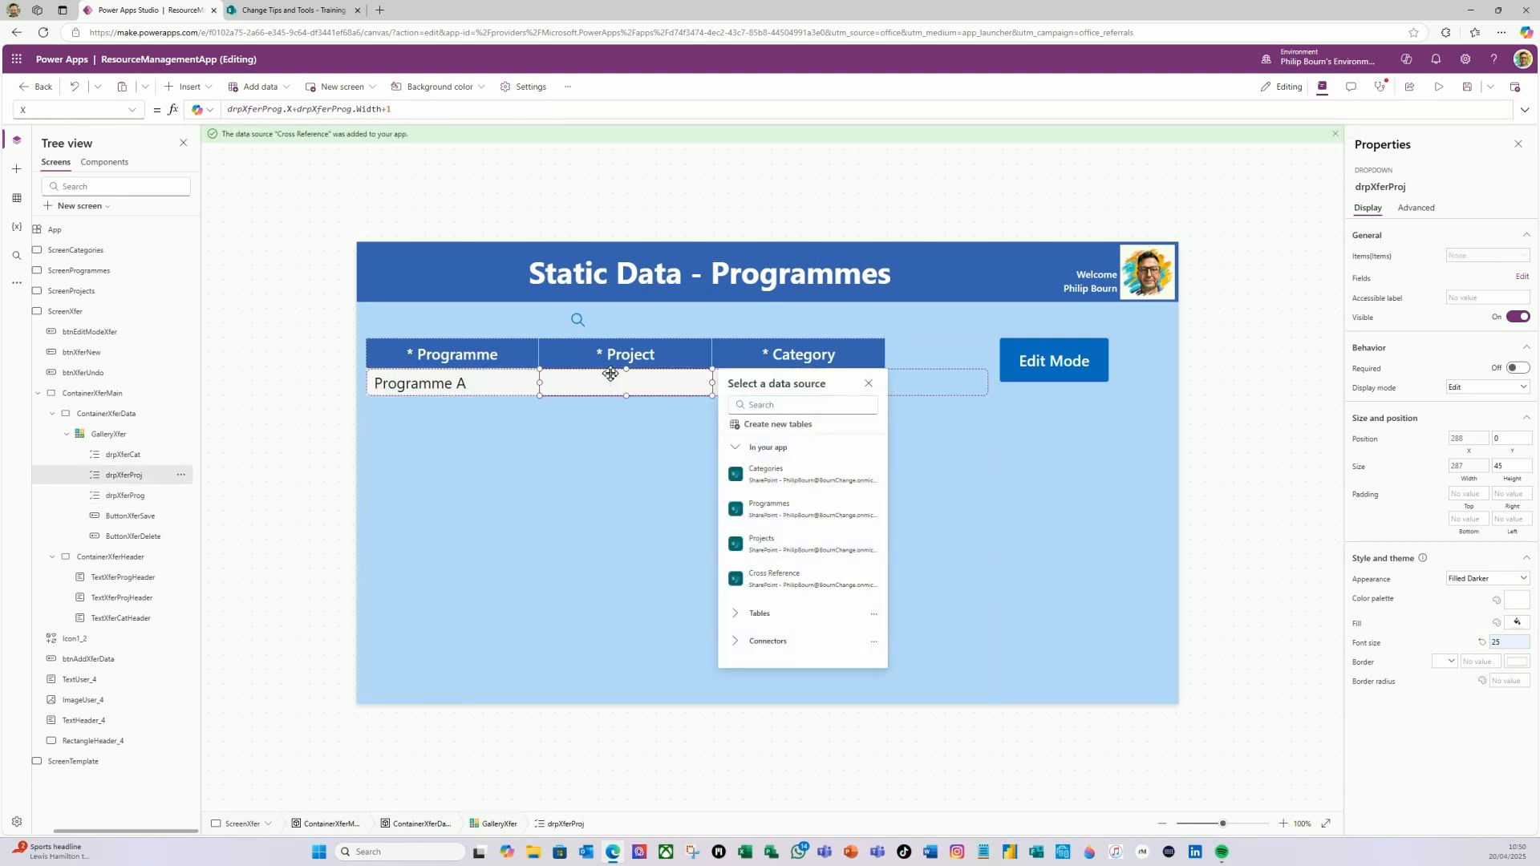
pyautogui.click(131, 112)
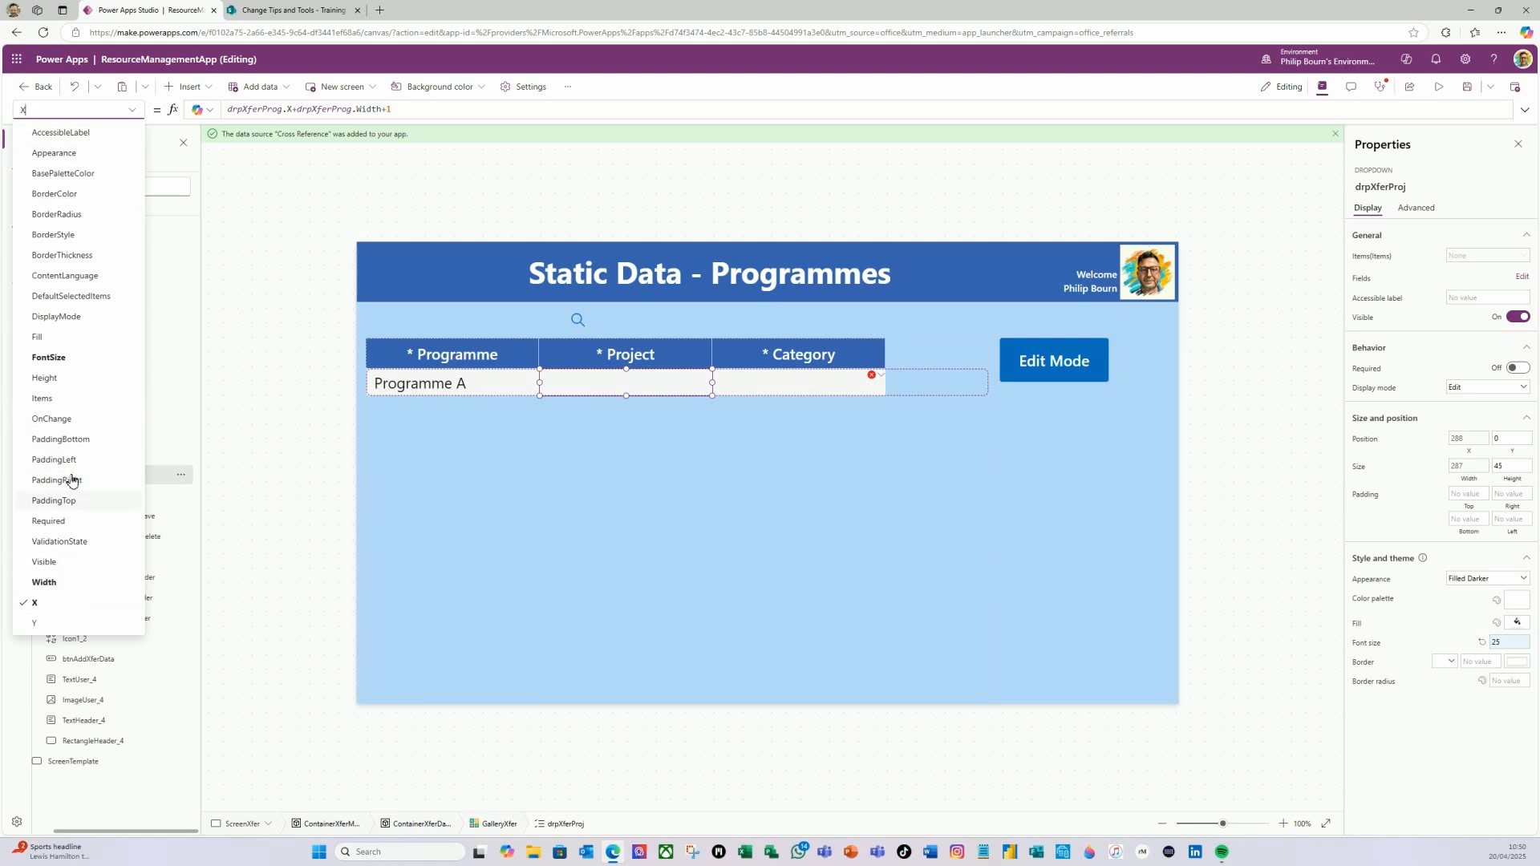
pyautogui.click(48, 399)
pyautogui.click(411, 112)
pyautogui.moveTo(417, 110); pyautogui.dragTo(199, 111)
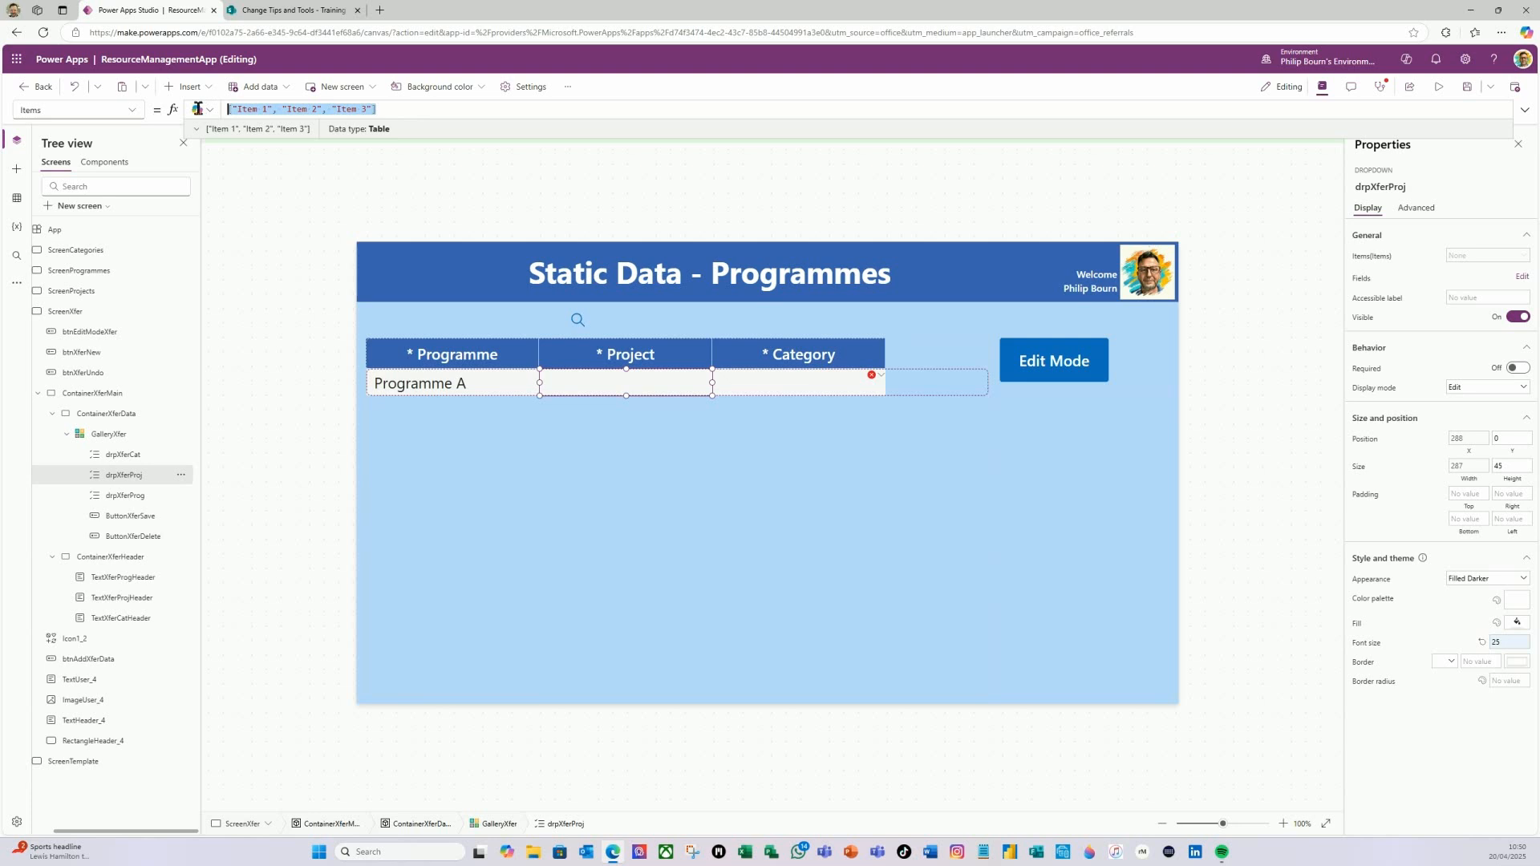
pyautogui.write('cho')
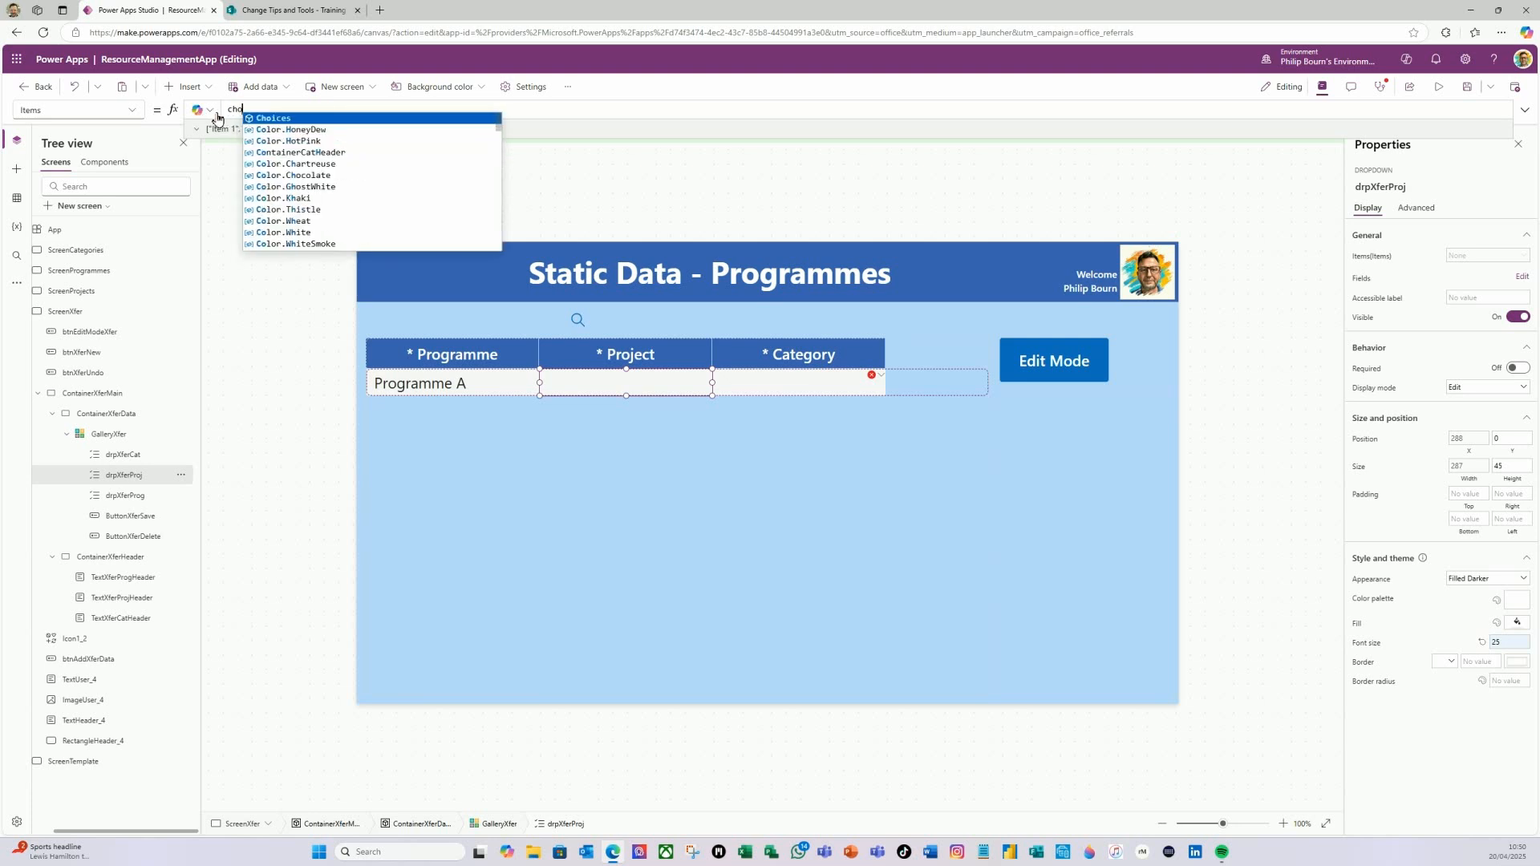
pyautogui.click(303, 120)
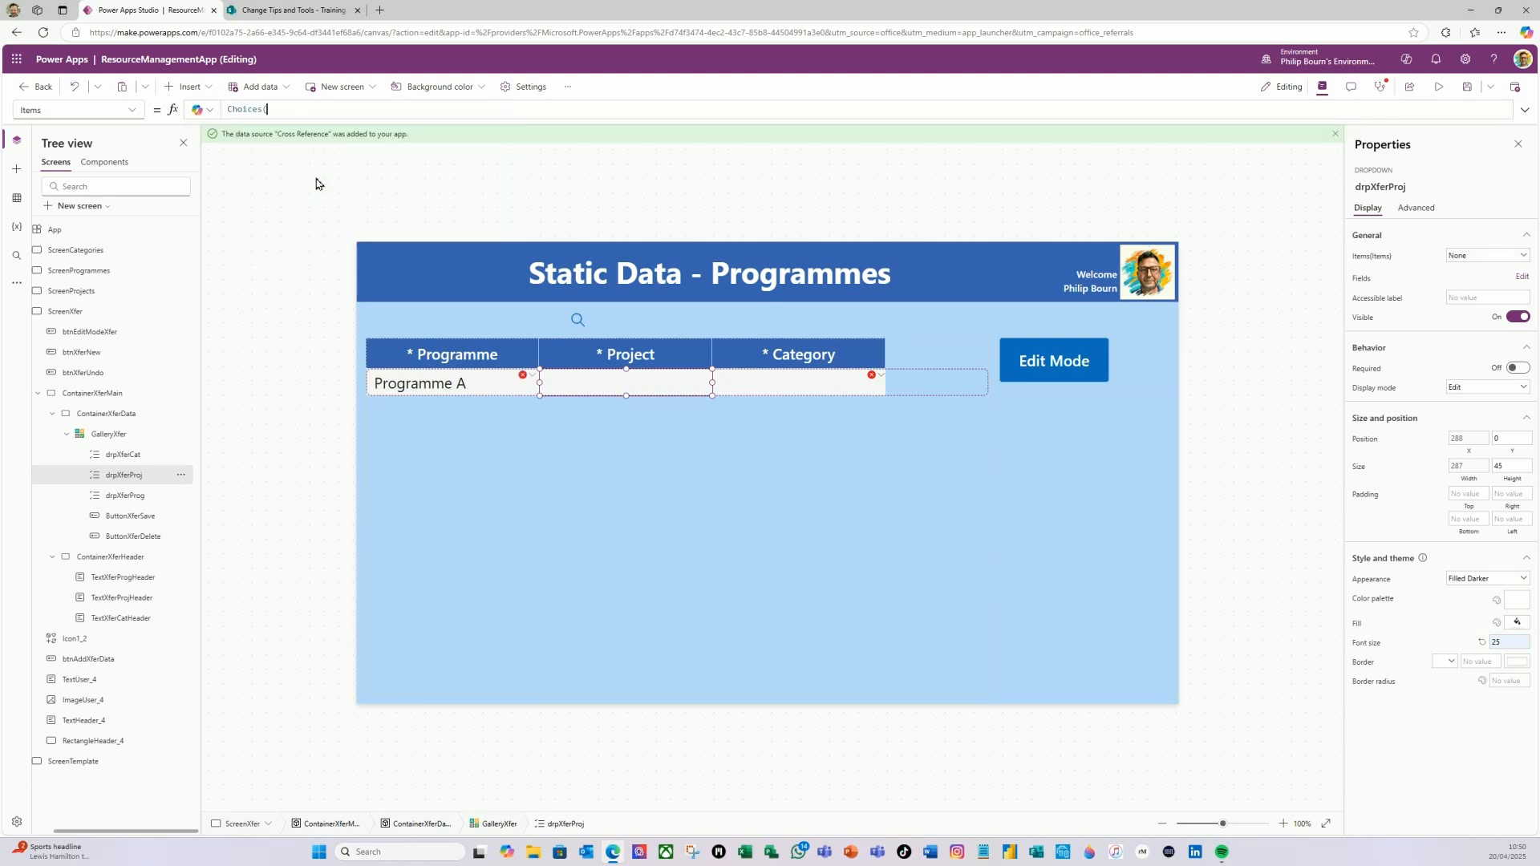
pyautogui.write('cros')
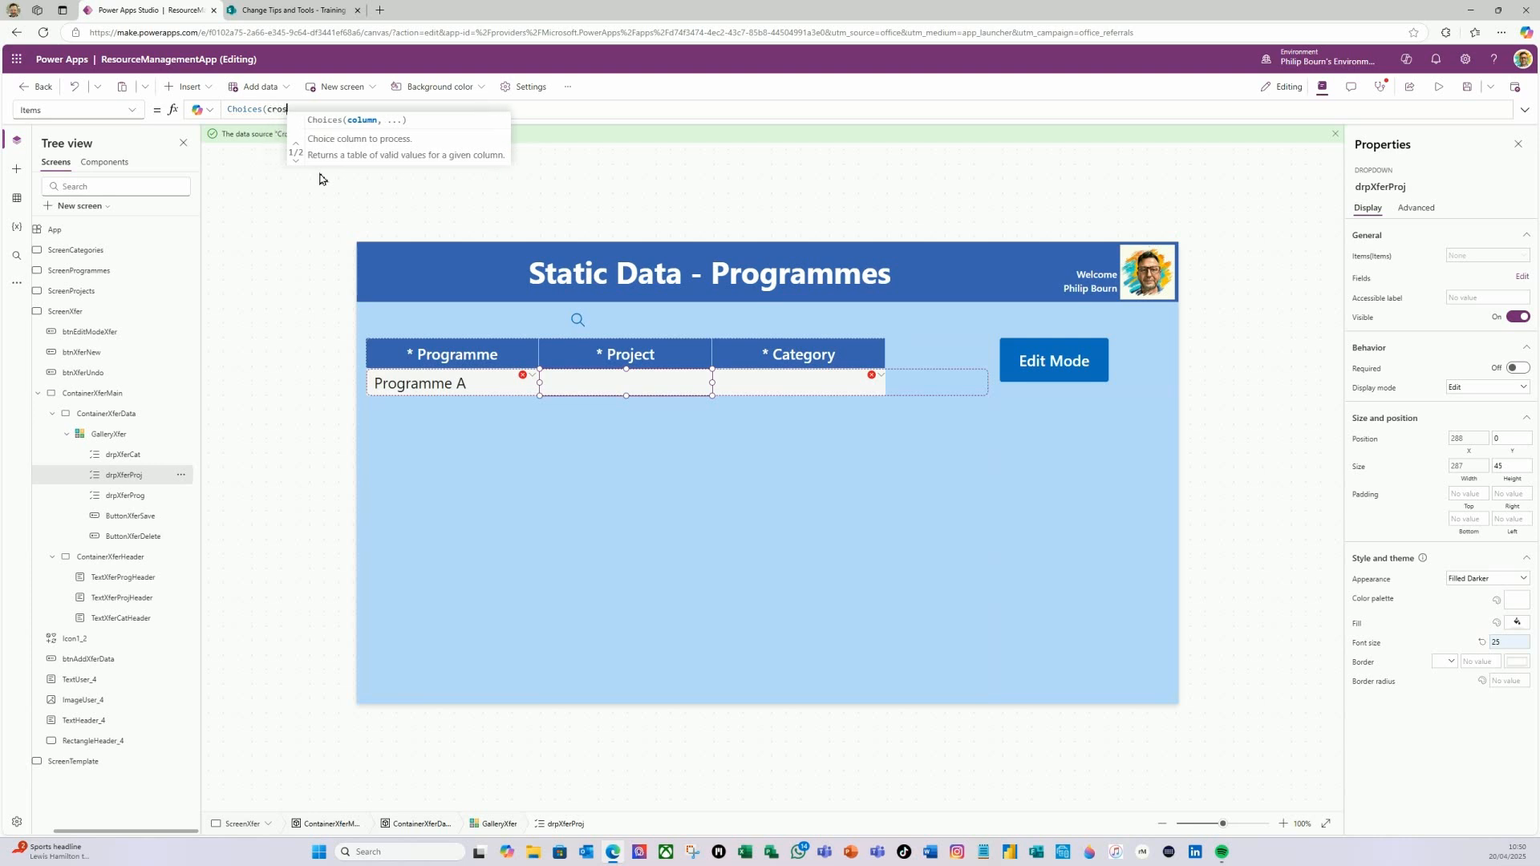
pyautogui.click(340, 119)
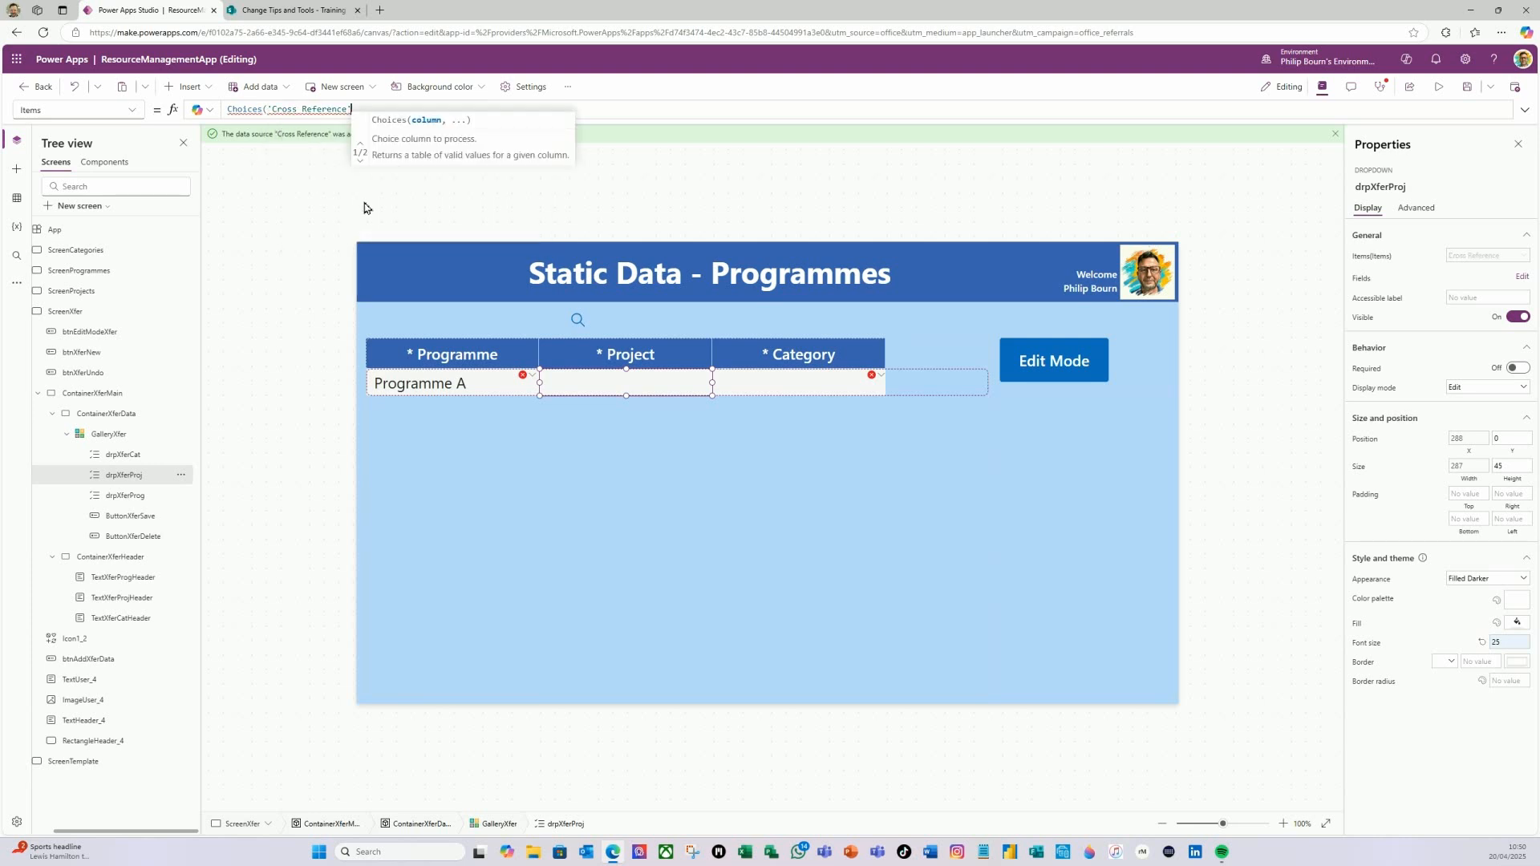
pyautogui.write('.Project')
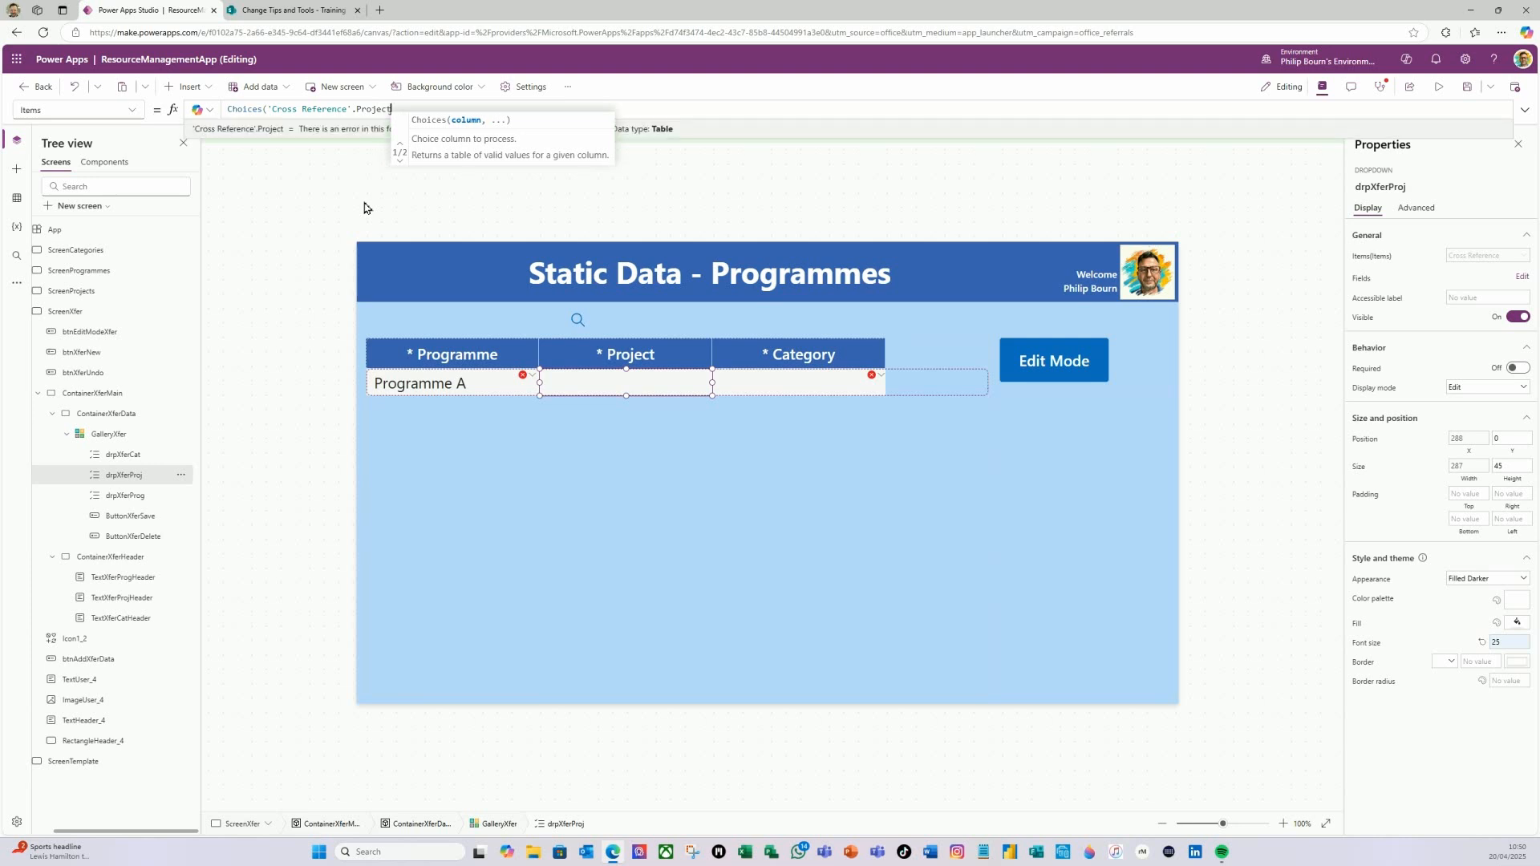
pyautogui.write(')')
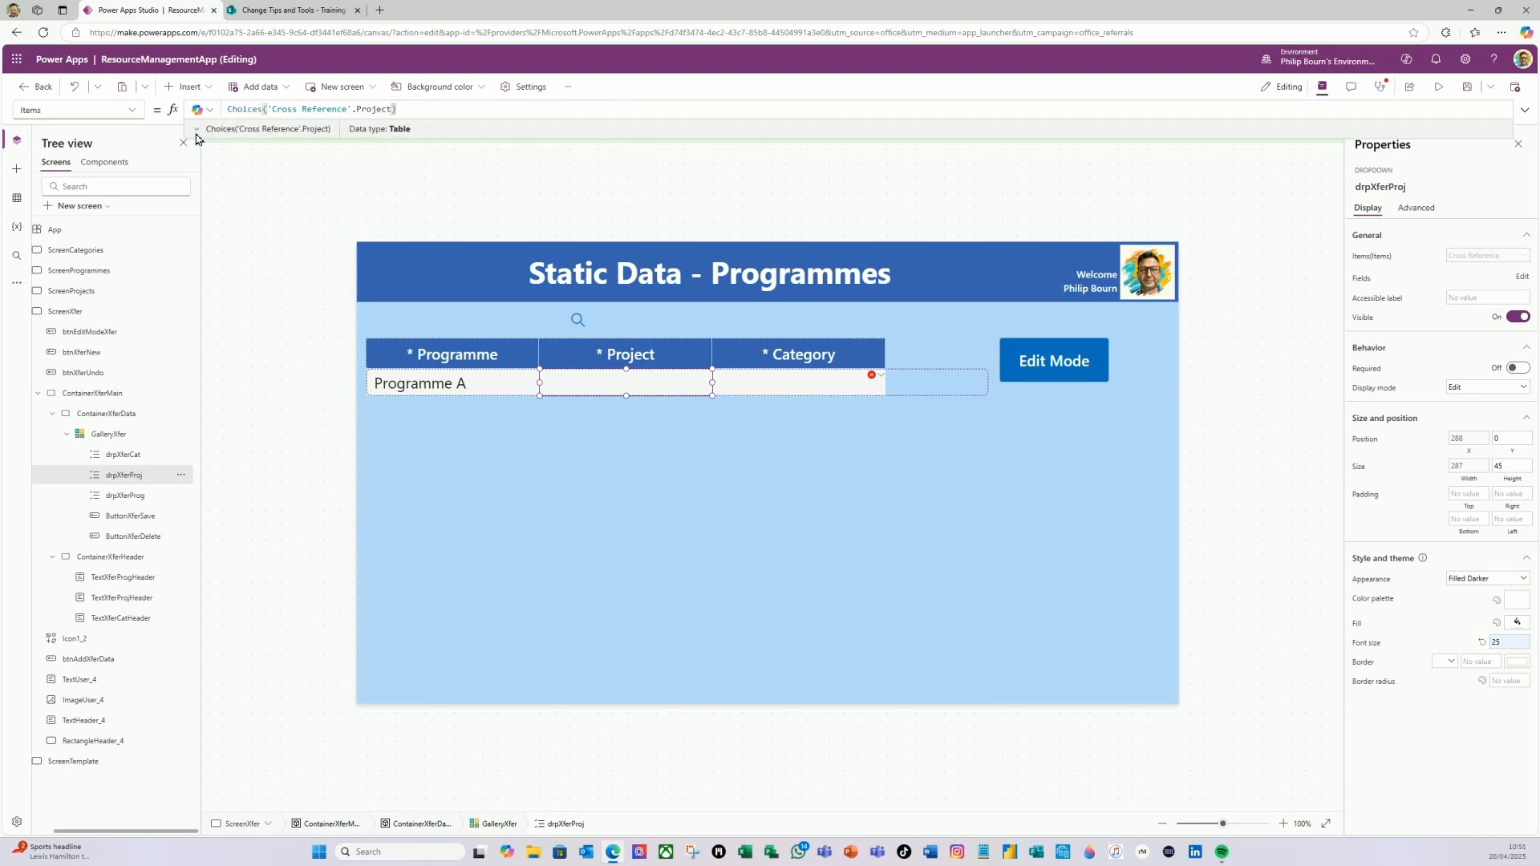
pyautogui.click(197, 130)
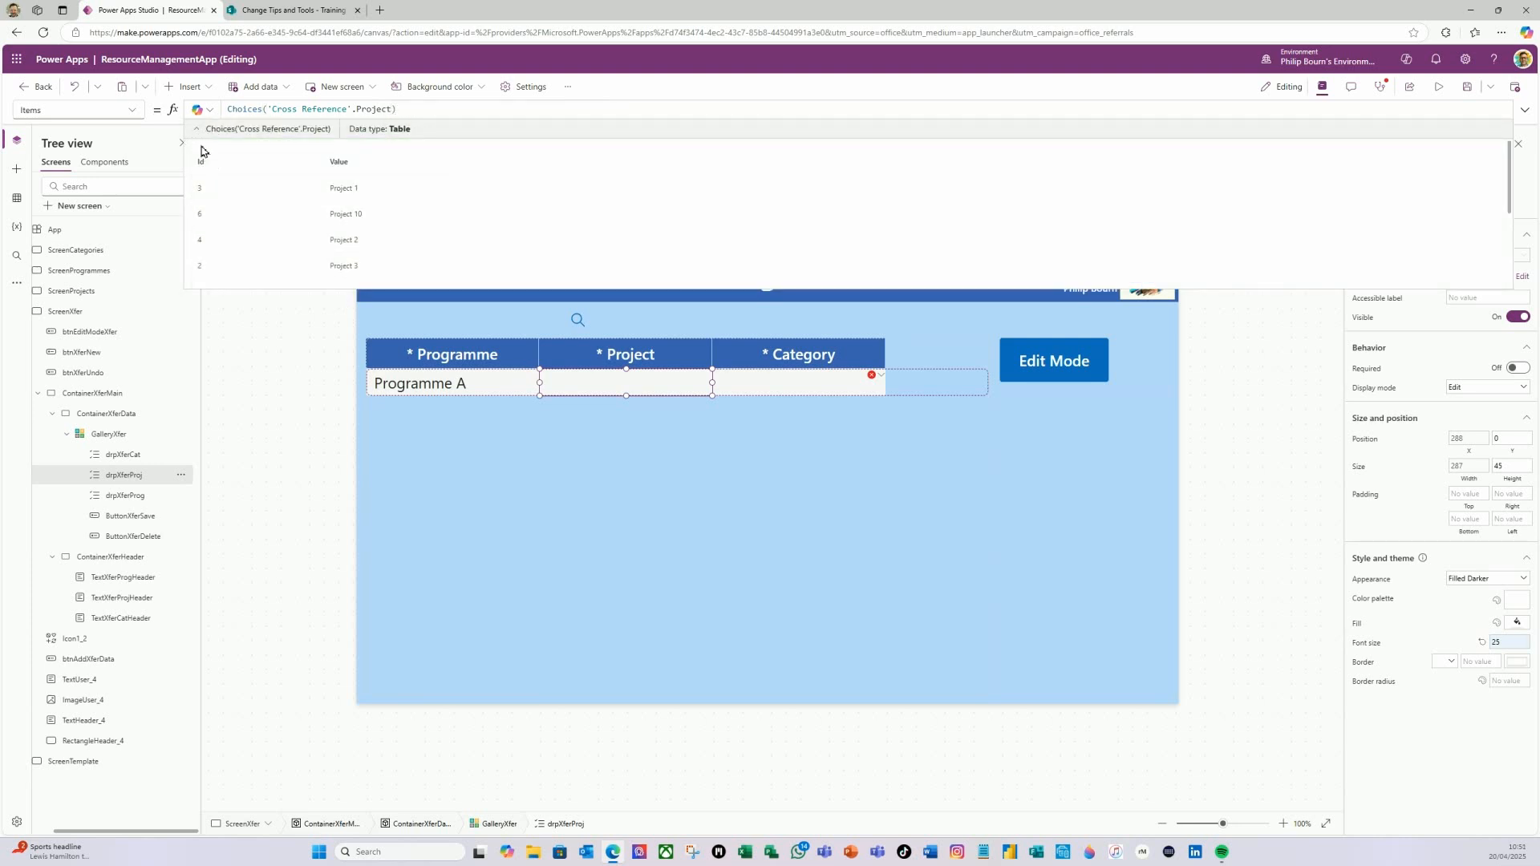
pyautogui.click(196, 130)
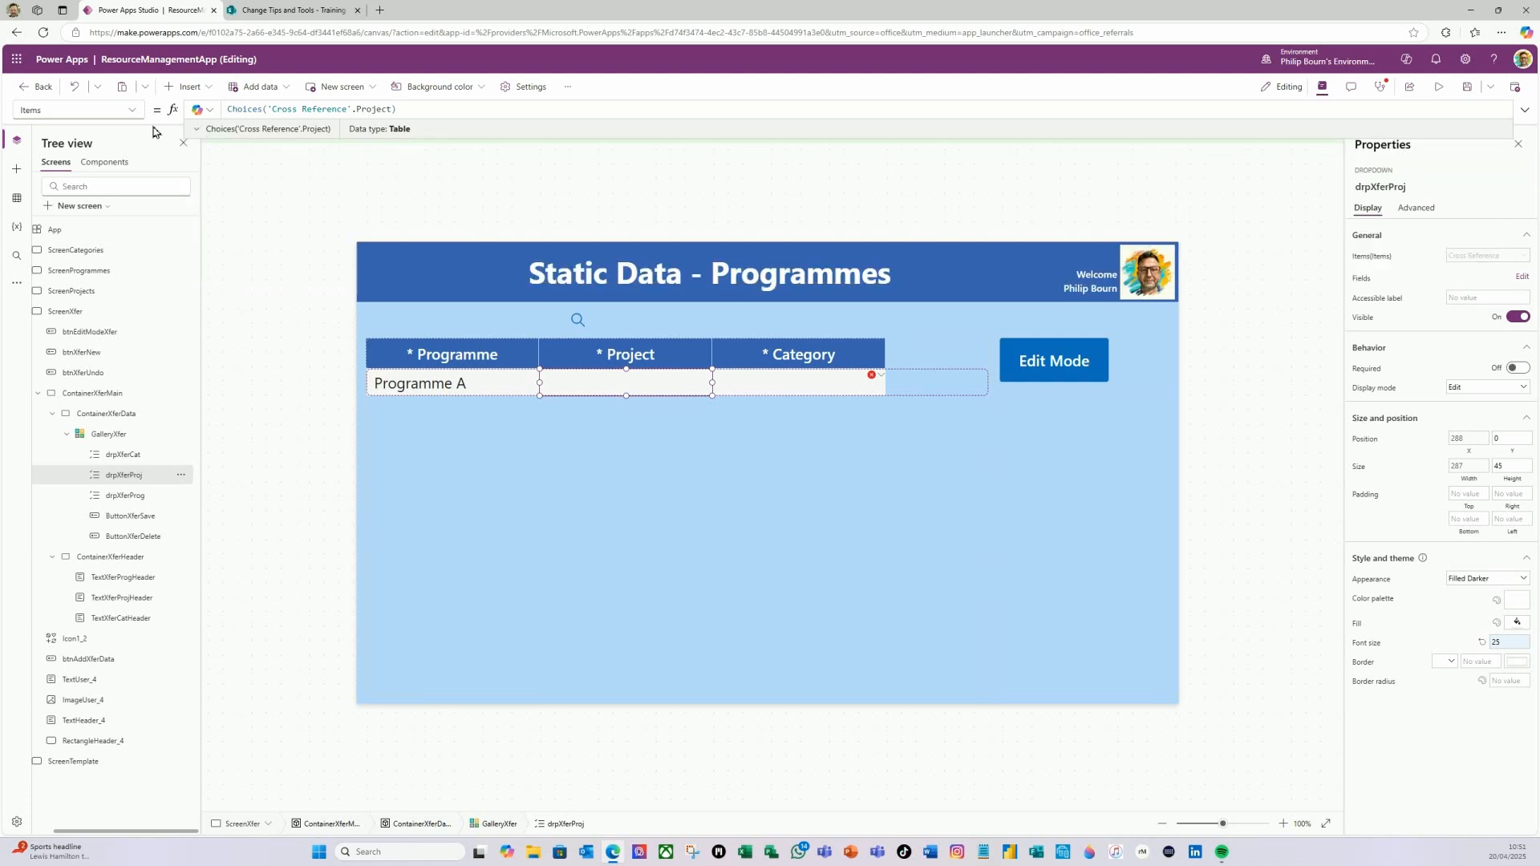
# - Set the DefaultSelectedItems property of the drpXferProj dropdown to ThisItem.Project
pyautogui.click(133, 112)
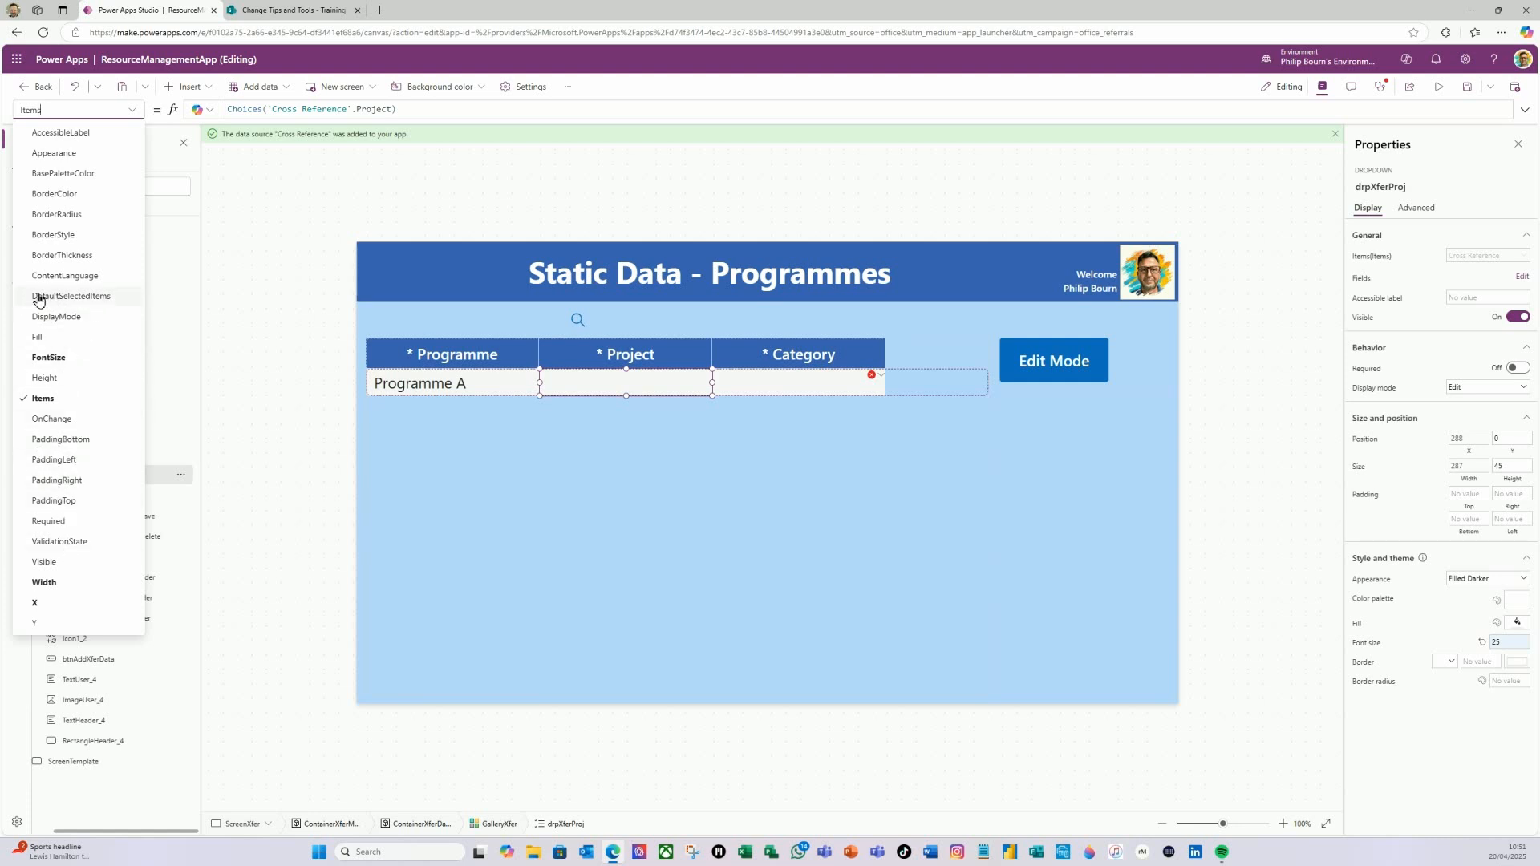
pyautogui.click(68, 296)
pyautogui.click(255, 107)
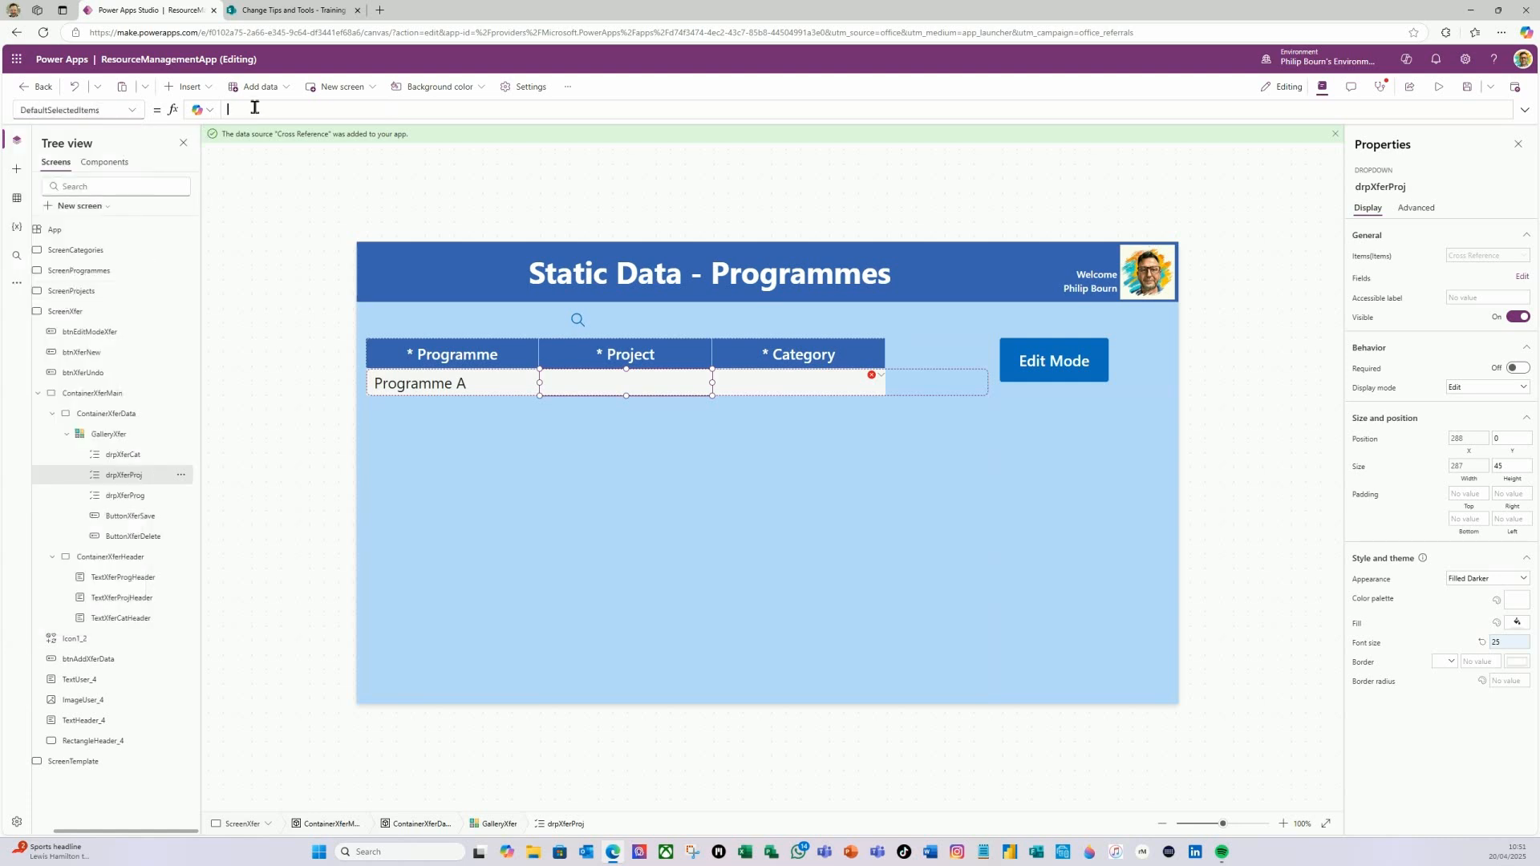
pyautogui.write('This')
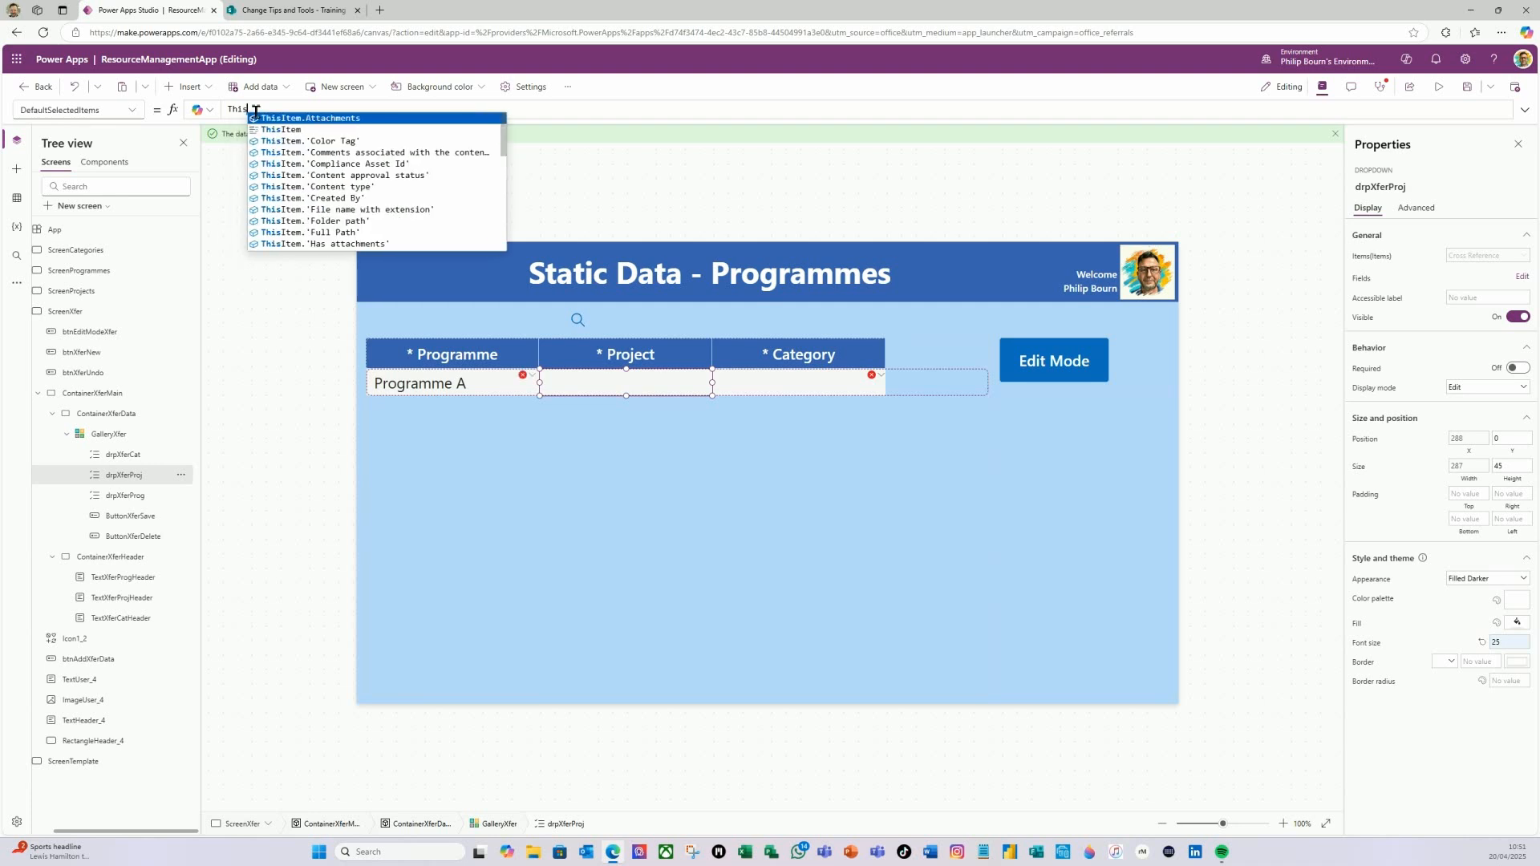
pyautogui.click(295, 131)
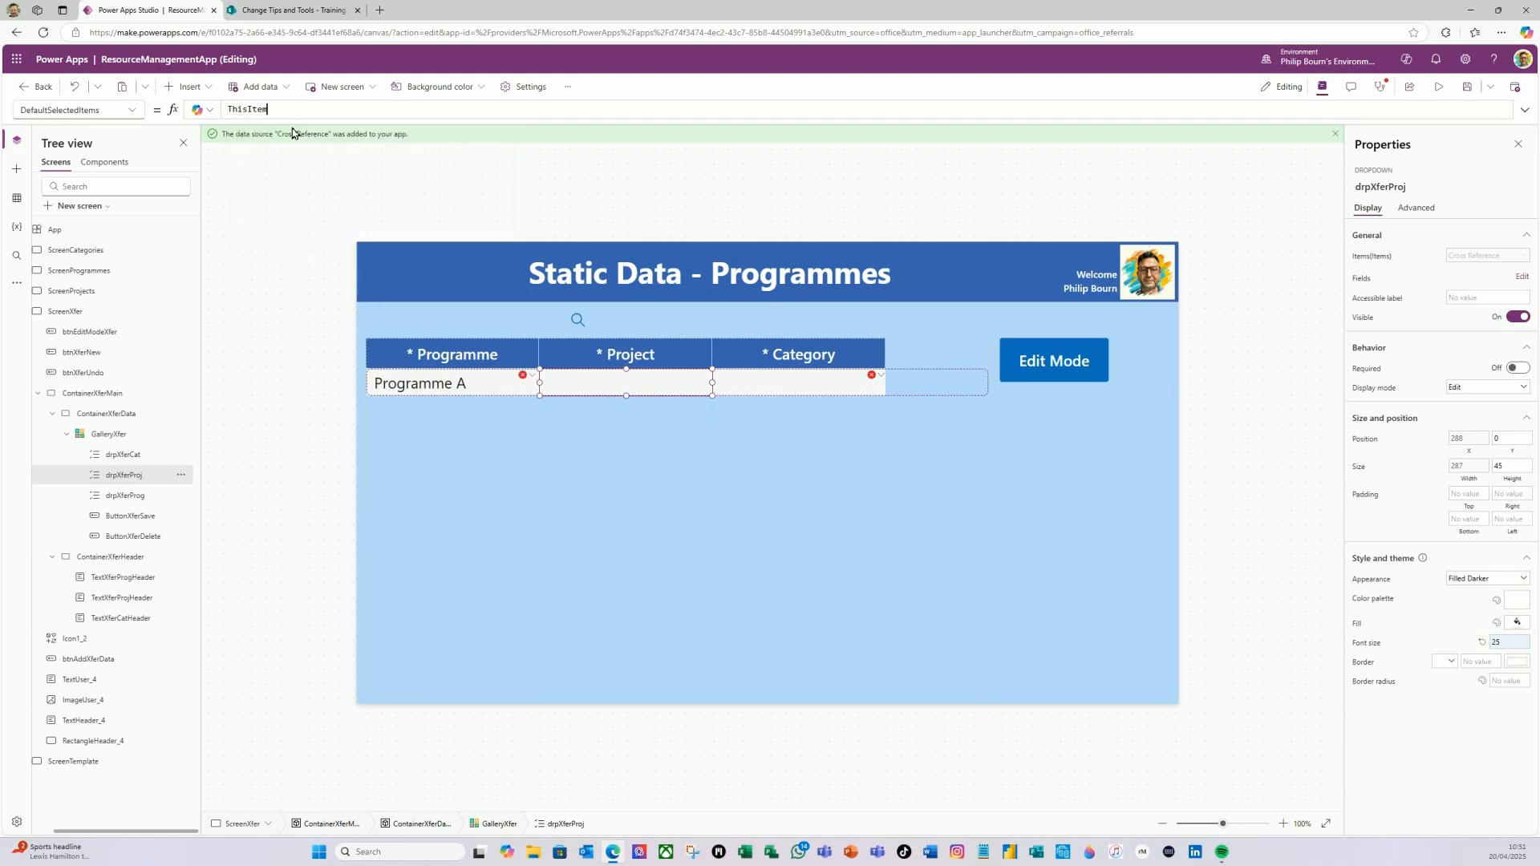
pyautogui.write('.')
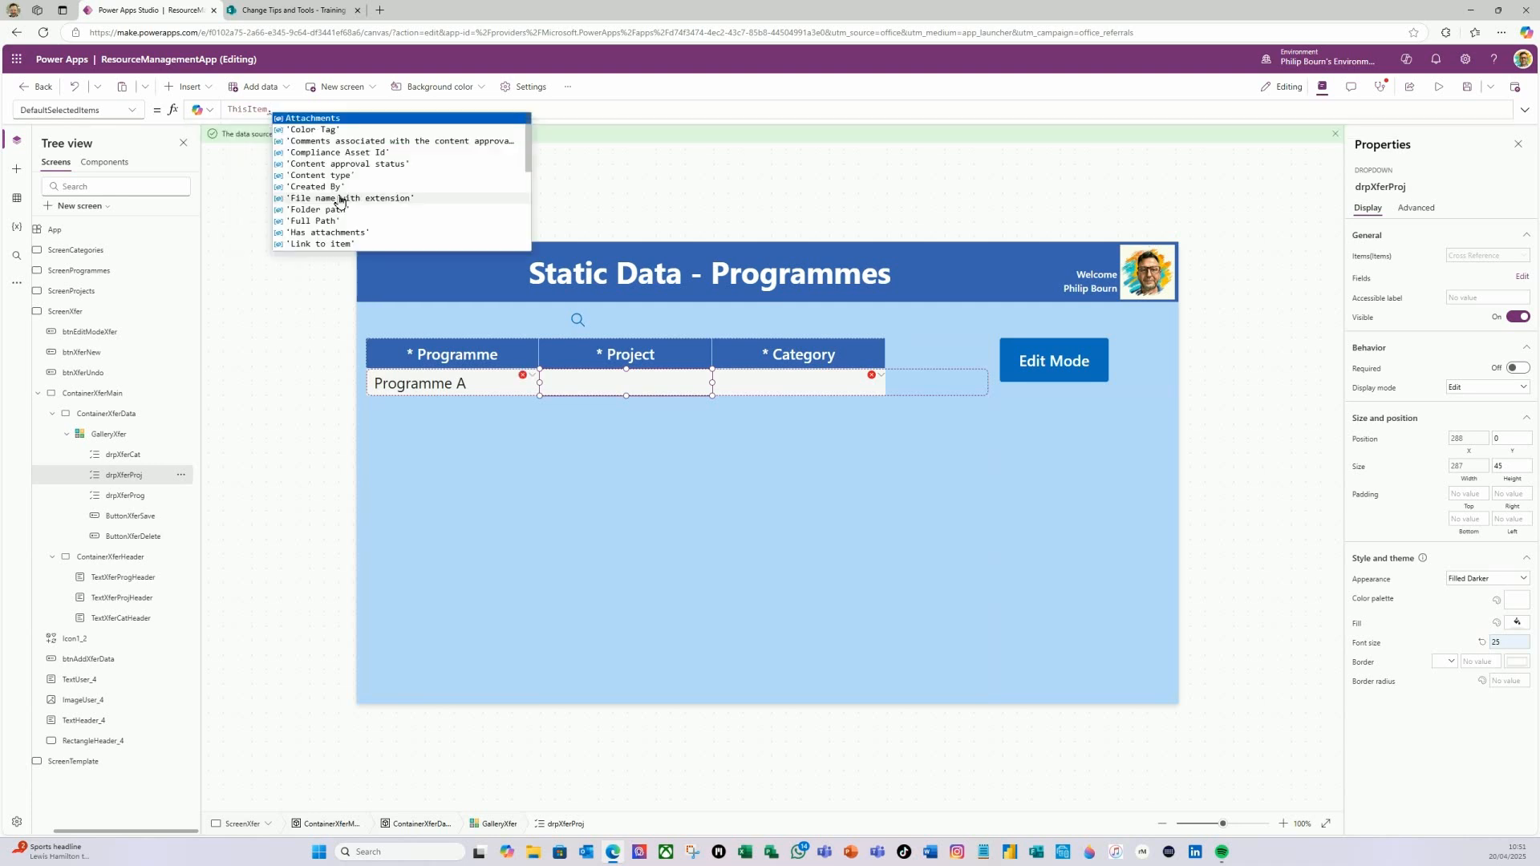
pyautogui.write('P')
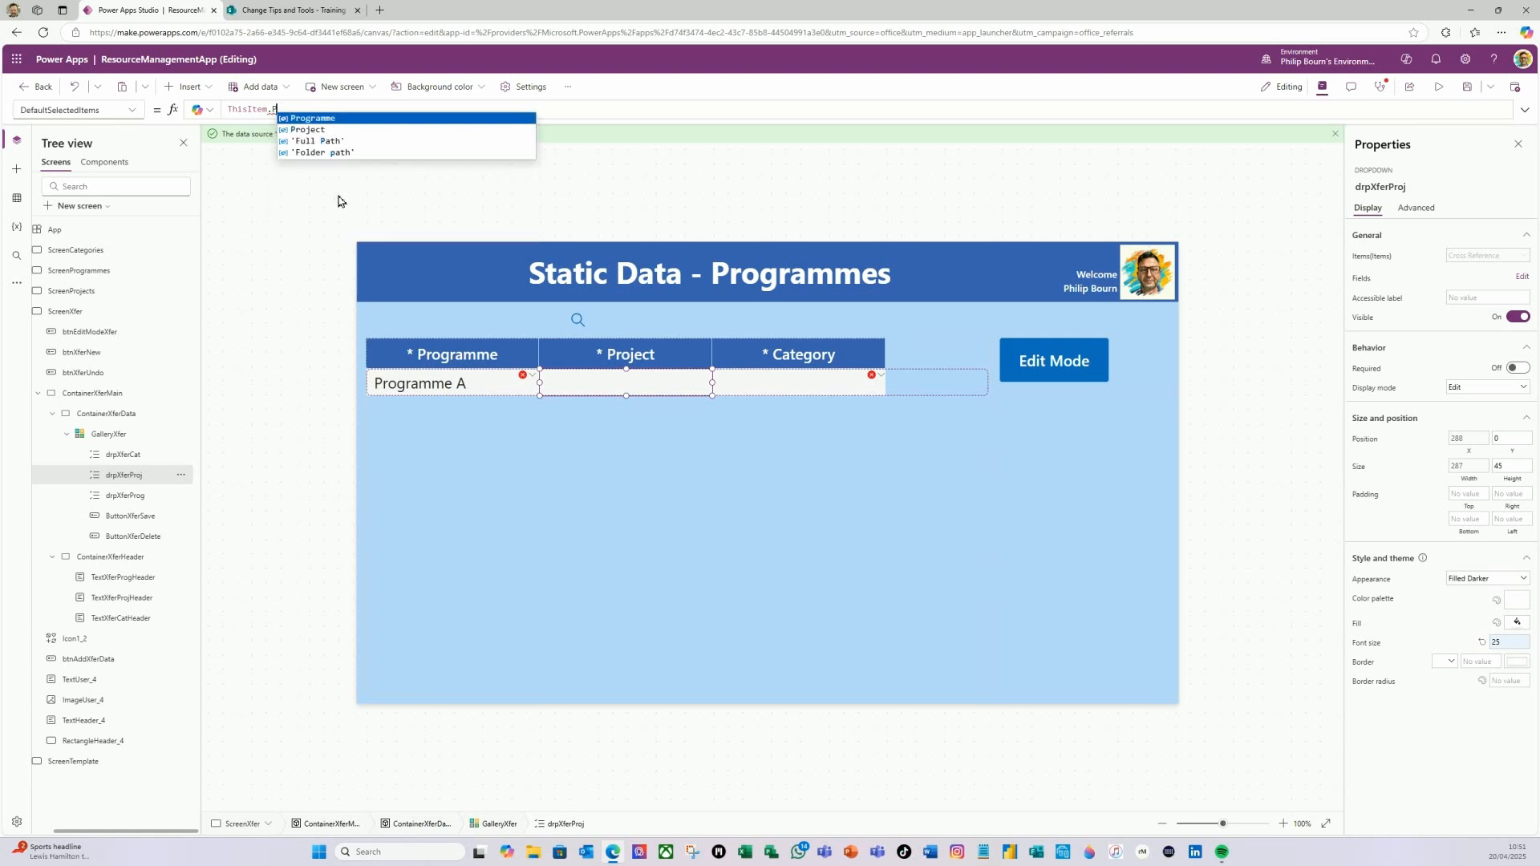
pyautogui.click(299, 130)
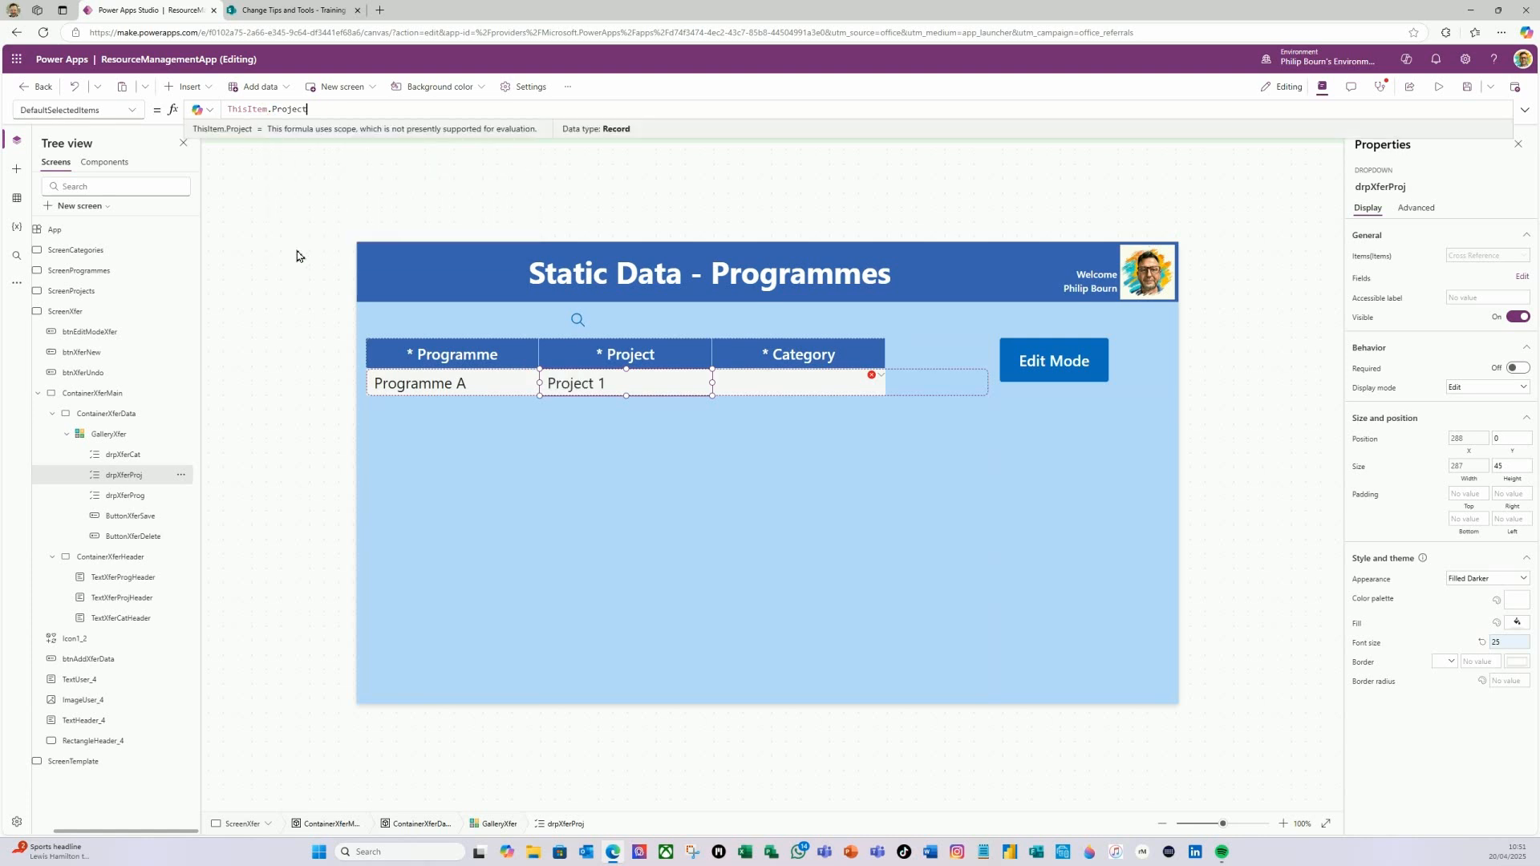
# - Replace the Items formula of the drpXferCat dropdown with Choices('Cross Reference'.Category) and preview the table it returns
pyautogui.click(789, 392)
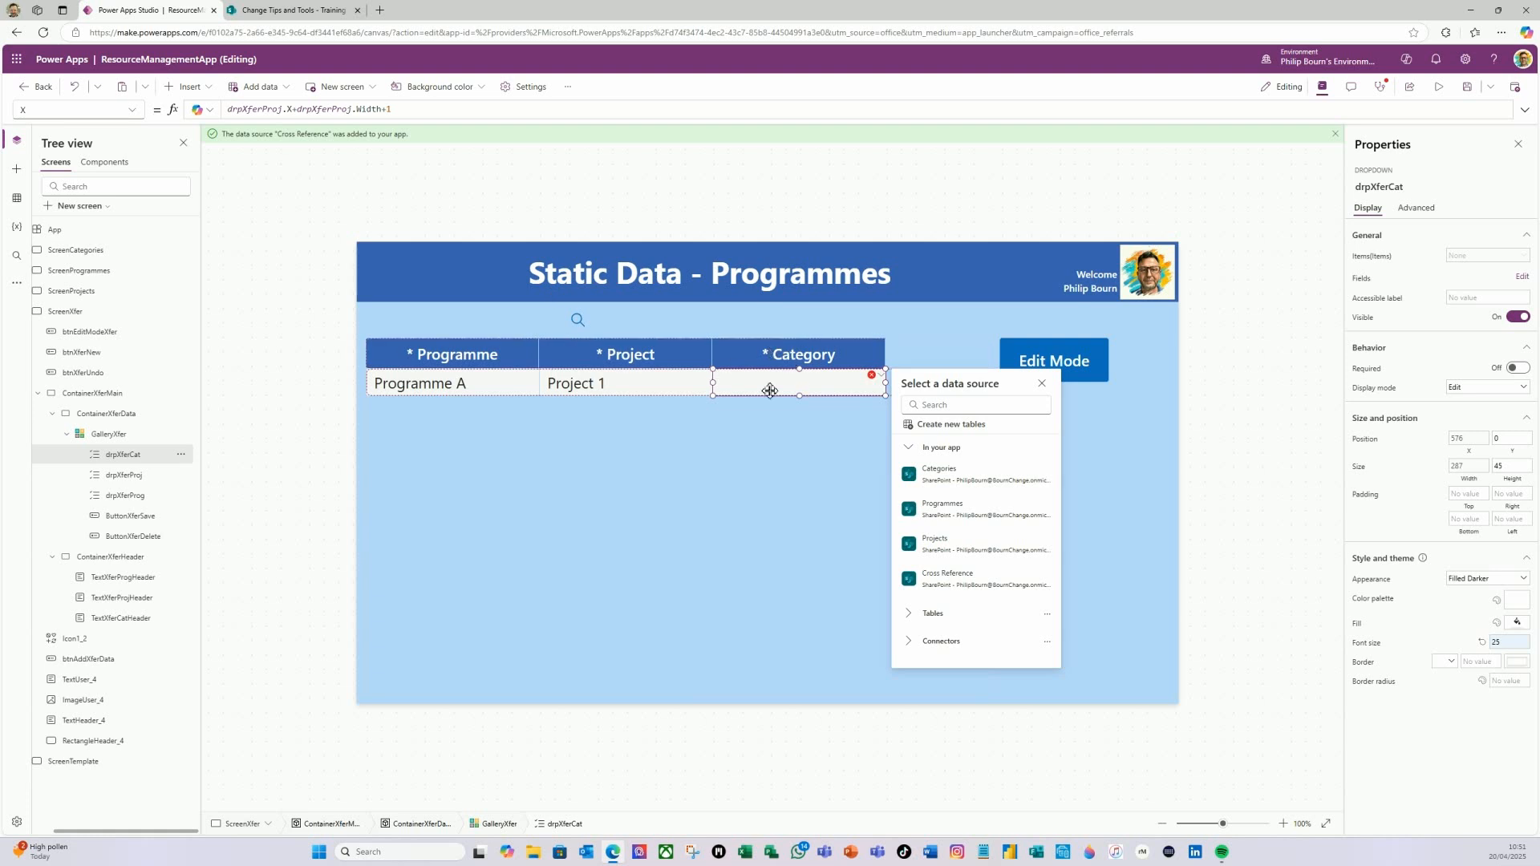
pyautogui.click(133, 112)
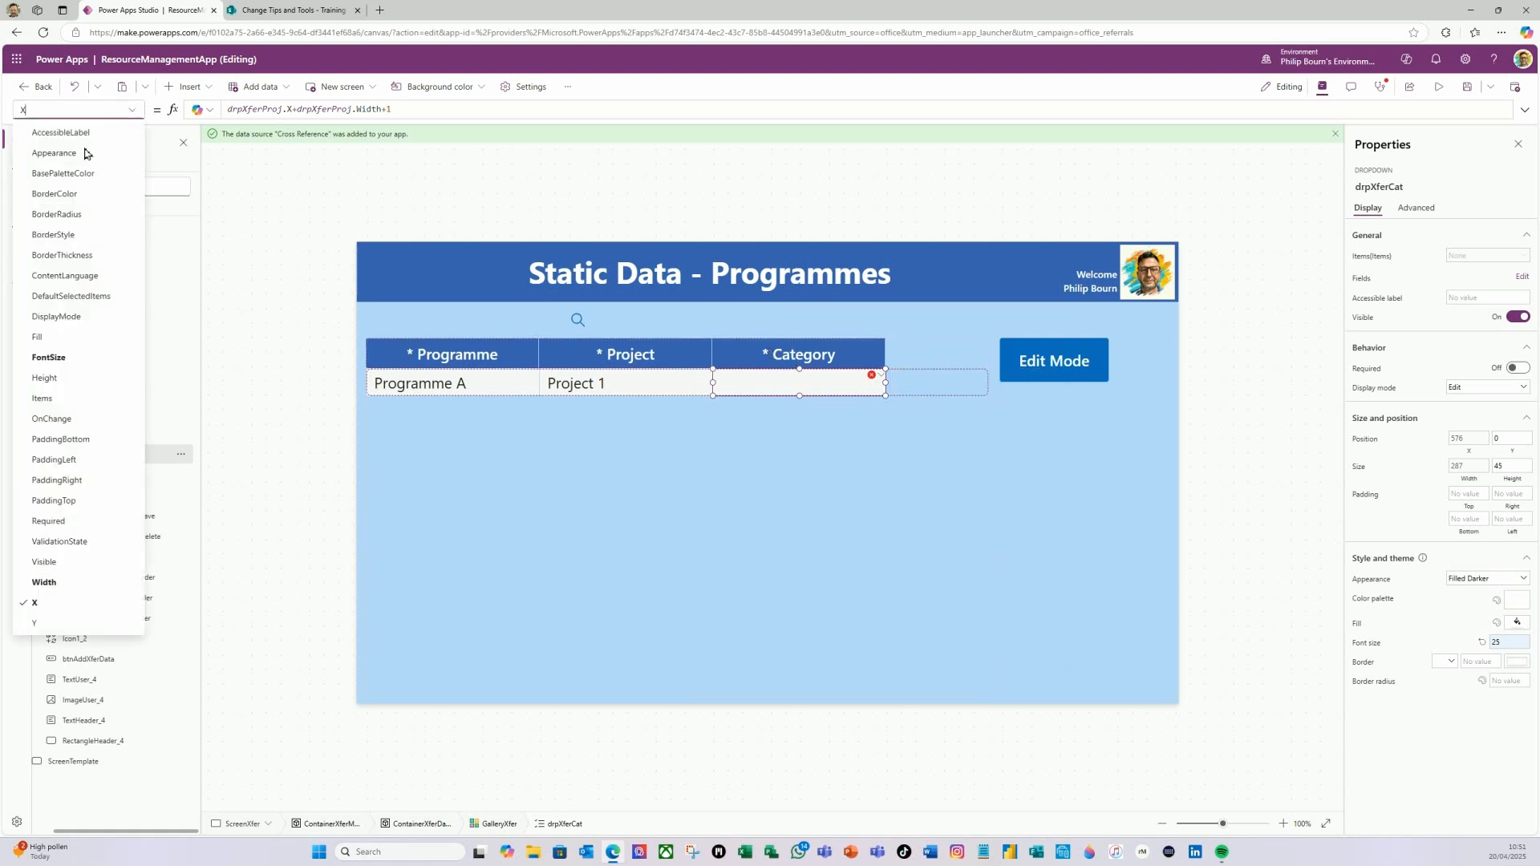
pyautogui.click(44, 398)
pyautogui.click(399, 110)
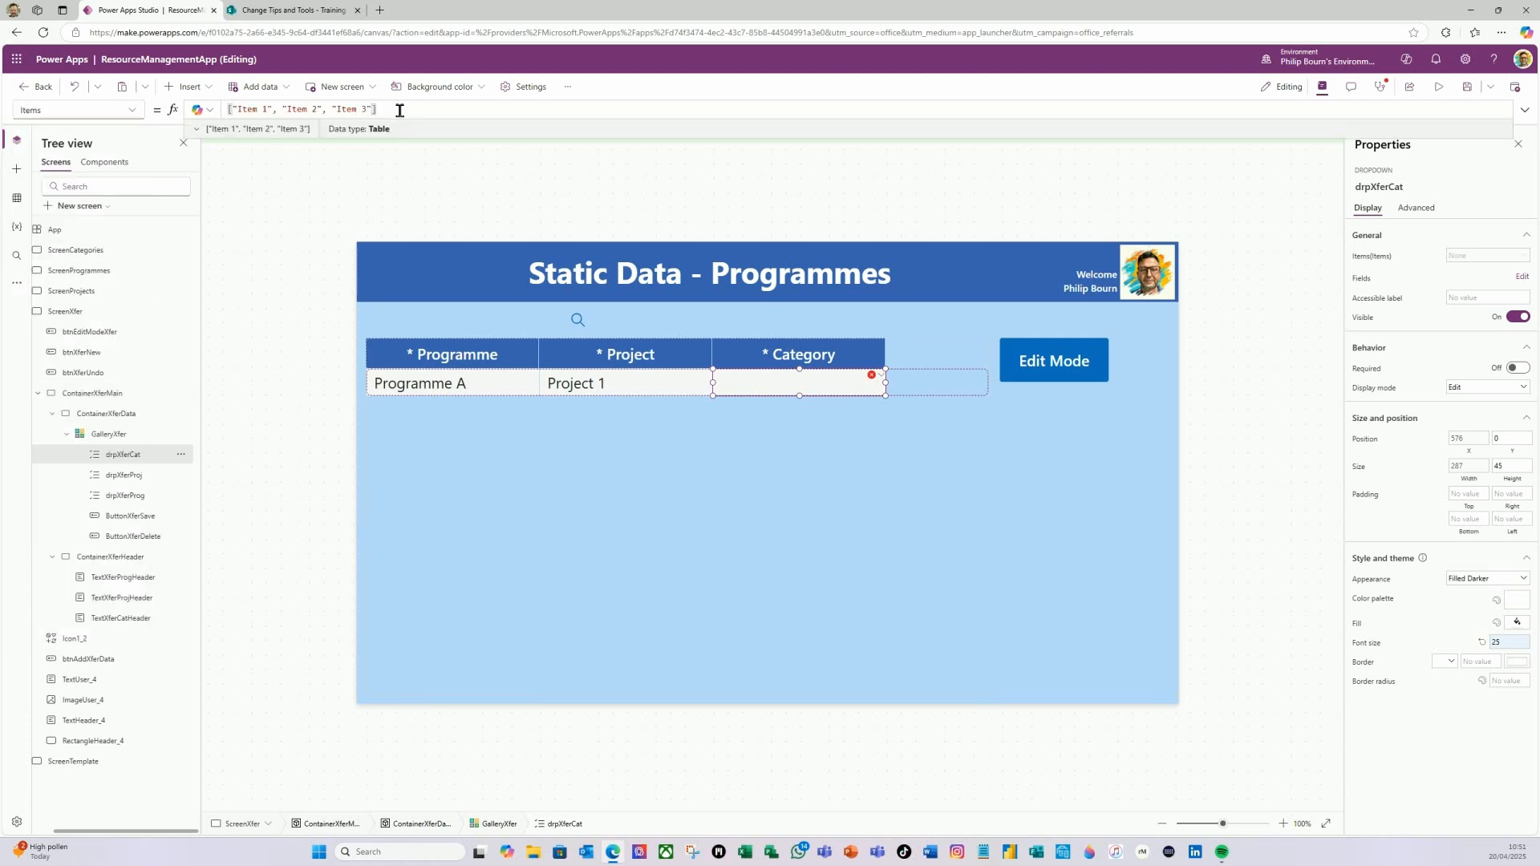
pyautogui.press('BackSpace')
pyautogui.press('BackSpace')
pyautogui.press('BackSpace')
pyautogui.press('BackSpace')
pyautogui.press('BackSpace')
pyautogui.press('BackSpace')
pyautogui.press('BackSpace')
pyautogui.press('BackSpace')
pyautogui.press('BackSpace')
pyautogui.press('BackSpace')
pyautogui.press('BackSpace')
pyautogui.press('BackSpace')
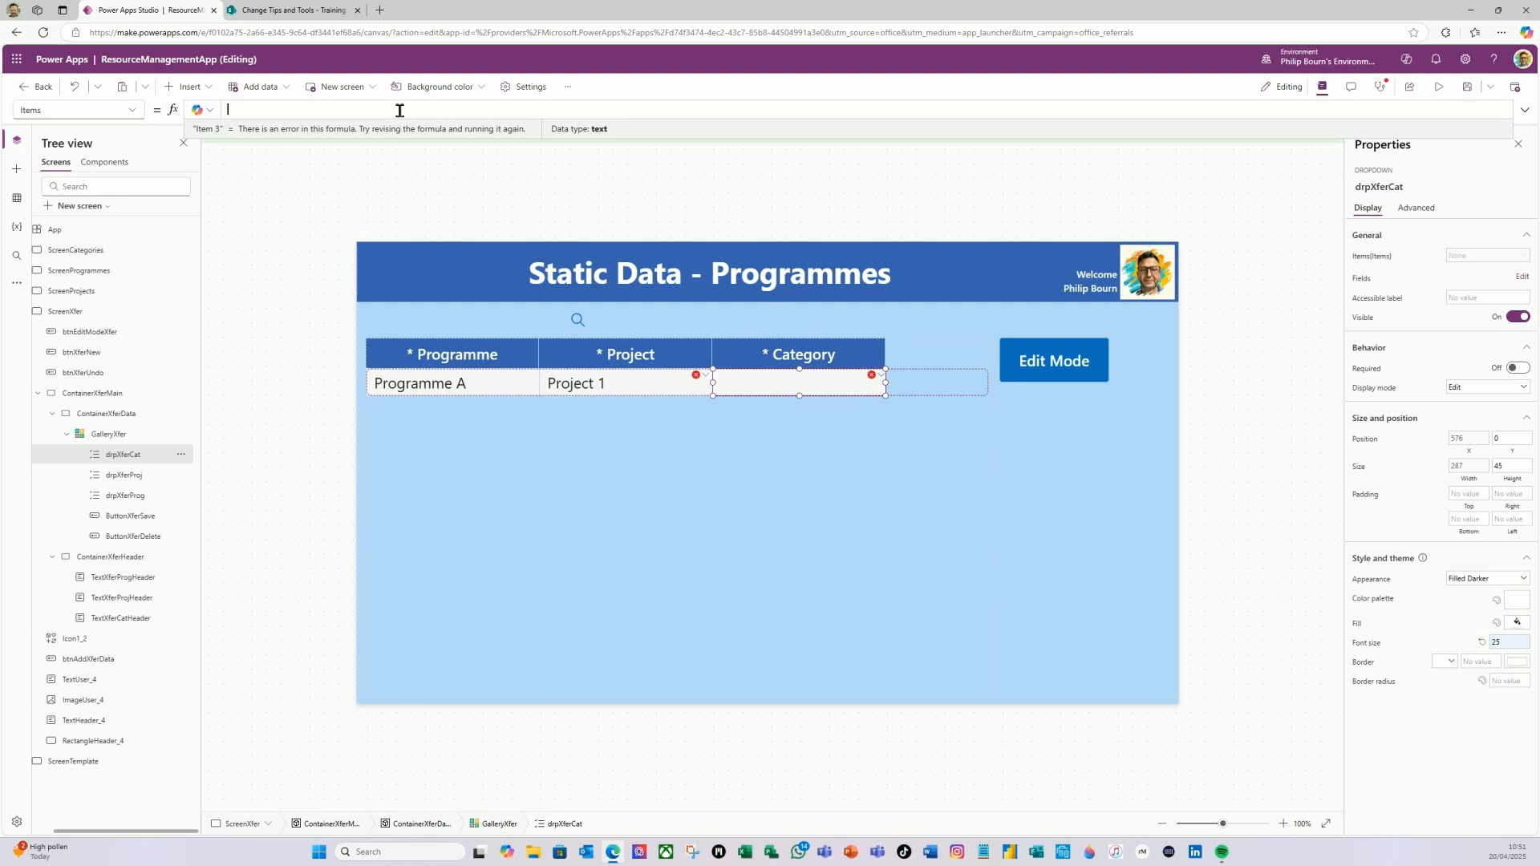
pyautogui.write('Choi')
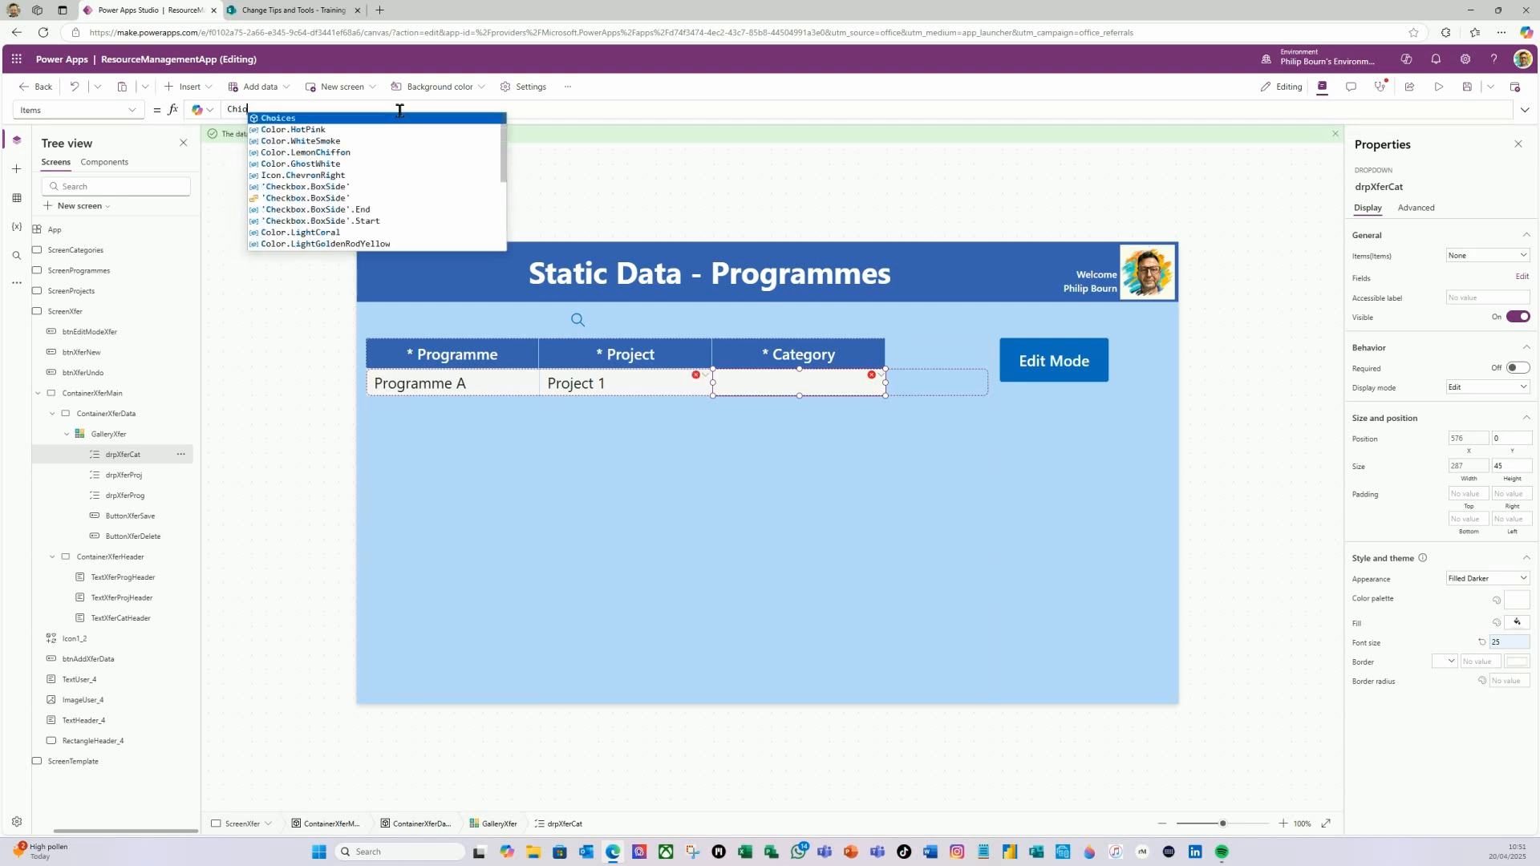
pyautogui.press('Tab')
pyautogui.write('cros')
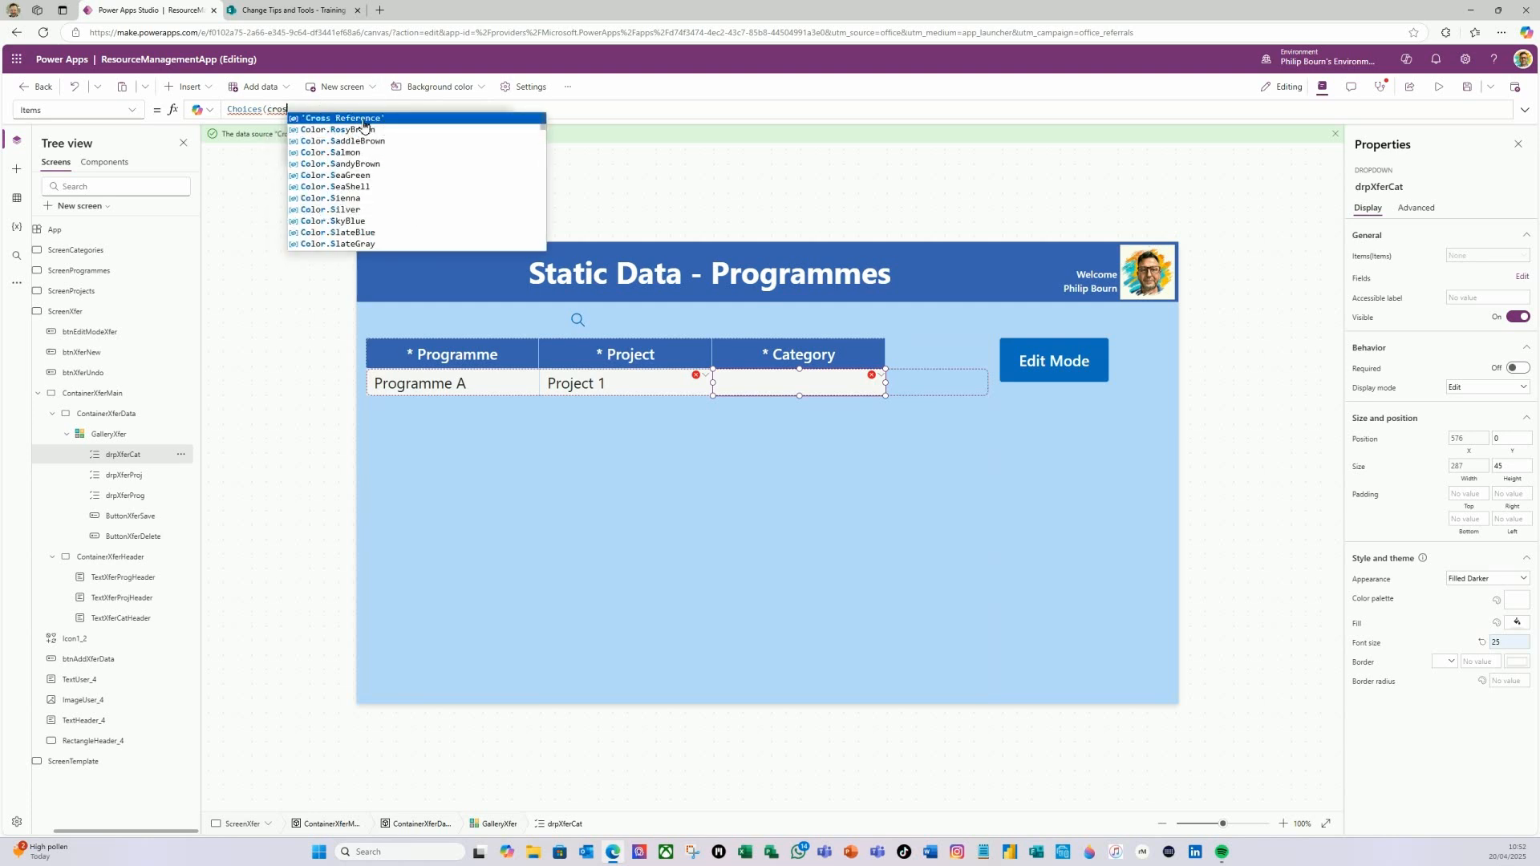
pyautogui.press('Tab')
pyautogui.write('.C')
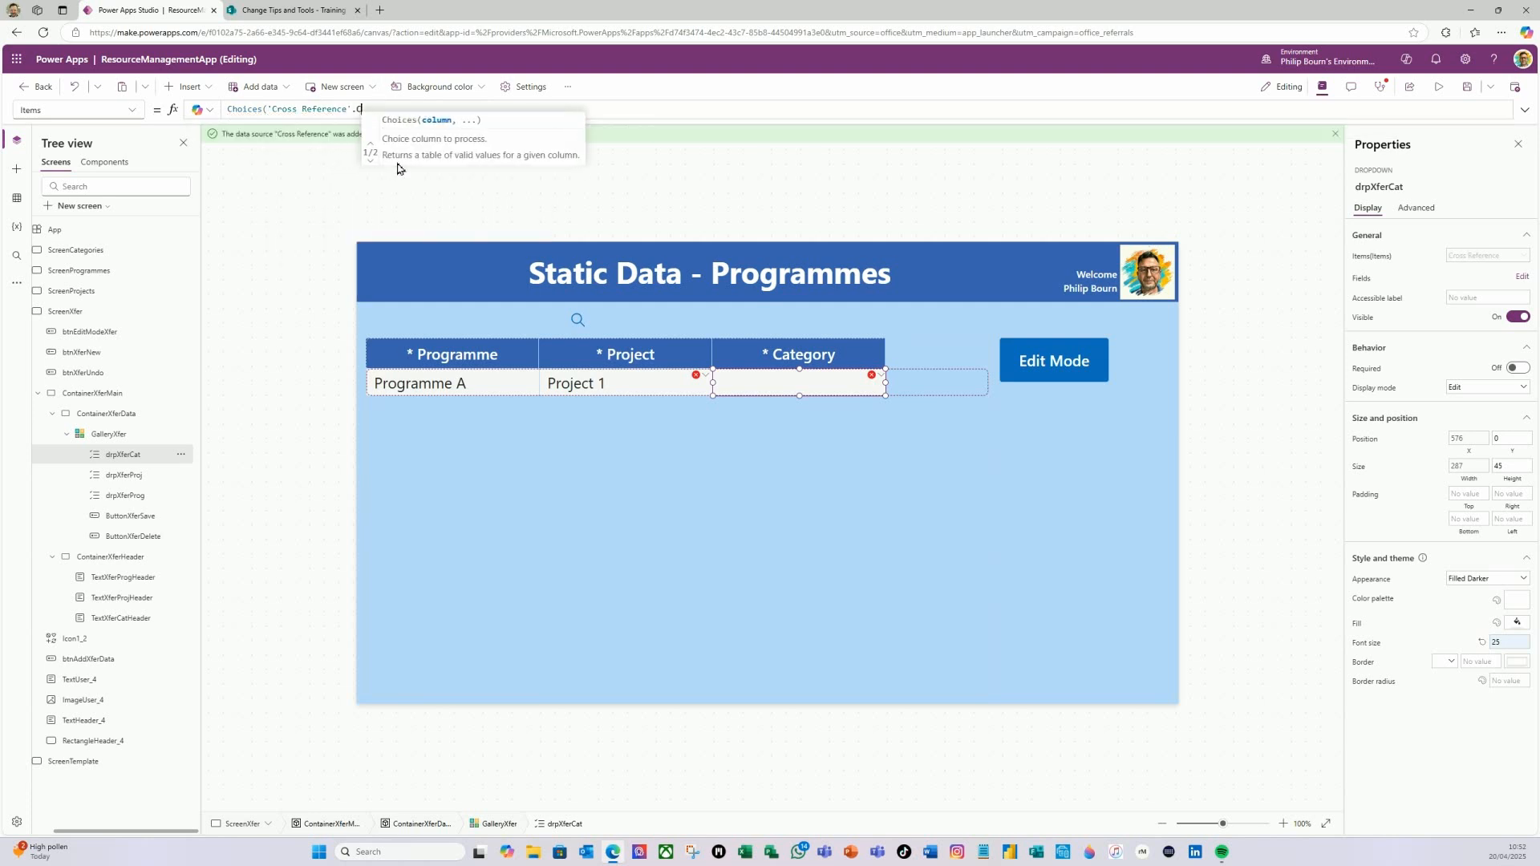
pyautogui.write('ategory')
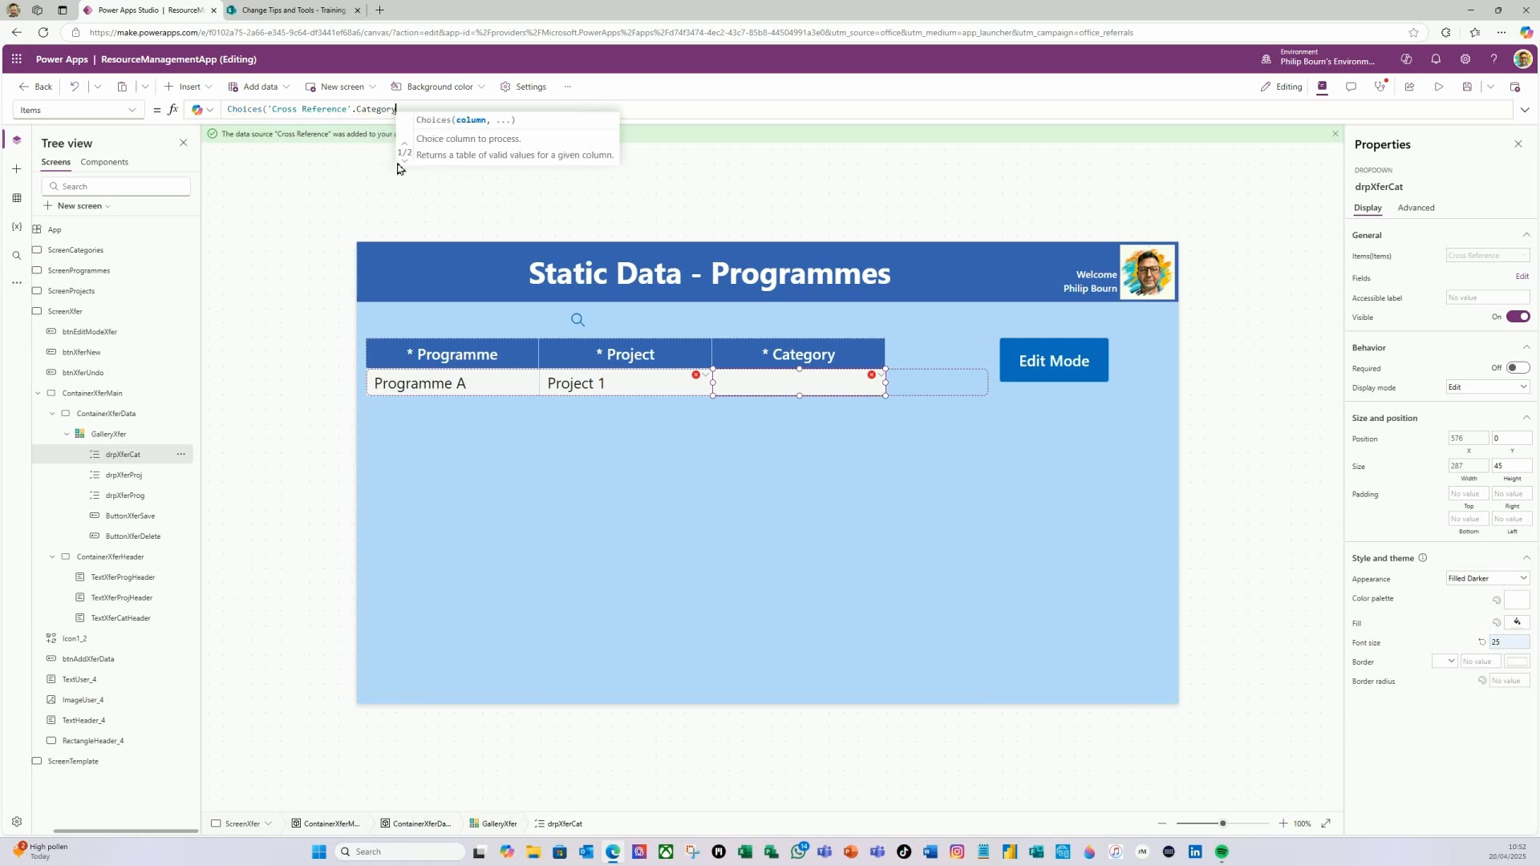
pyautogui.write(')')
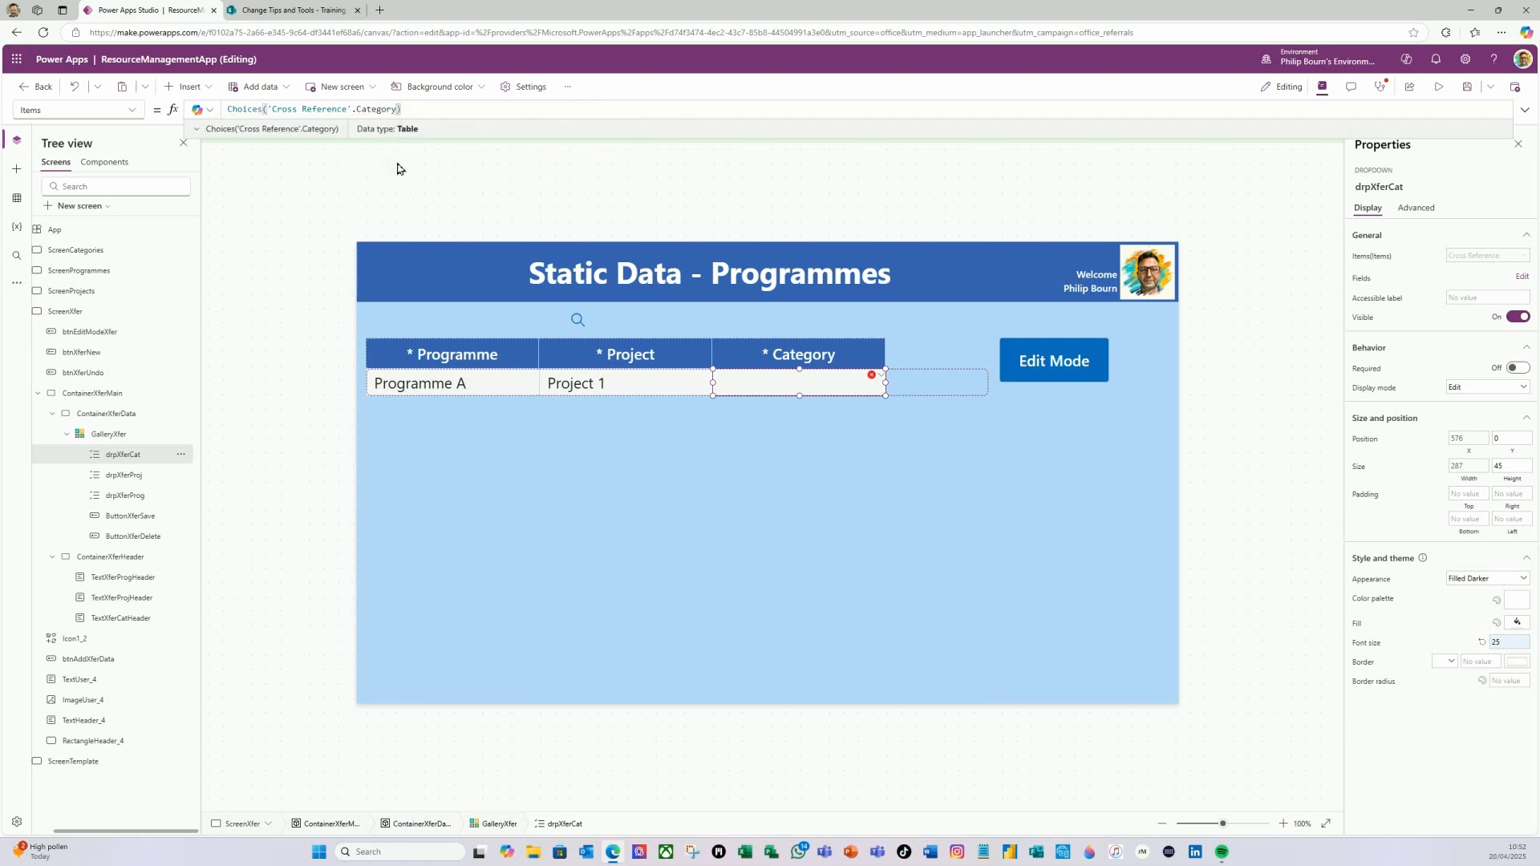
pyautogui.click(196, 129)
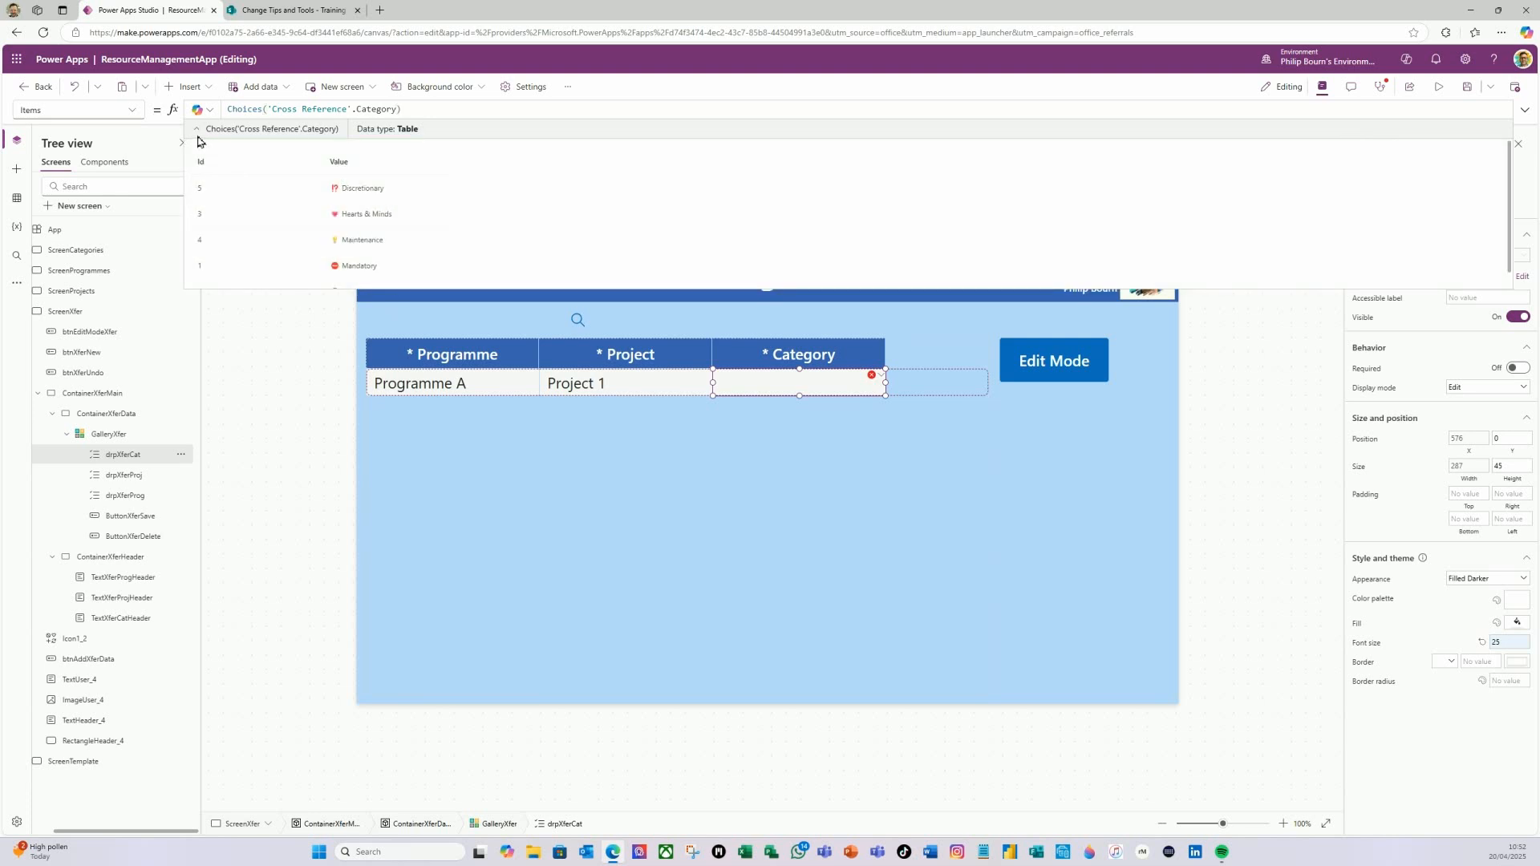
# - Collapse the formula result preview and set the DefaultSelectedItems property of the drpXferCat dropdown to ThisItem.Category
pyautogui.click(197, 133)
pyautogui.click(196, 130)
pyautogui.click(200, 131)
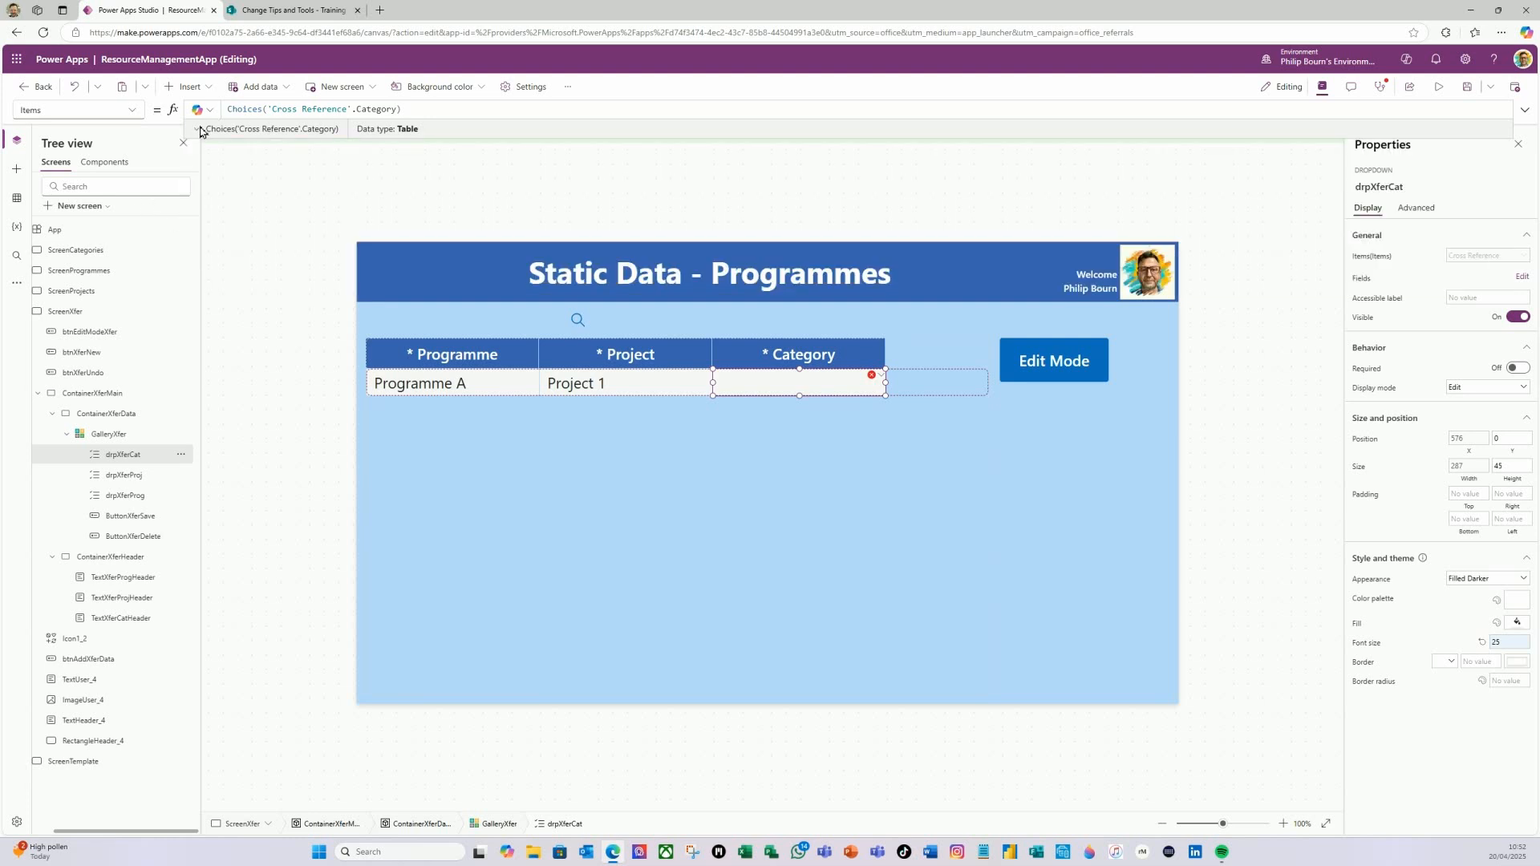
pyautogui.click(135, 112)
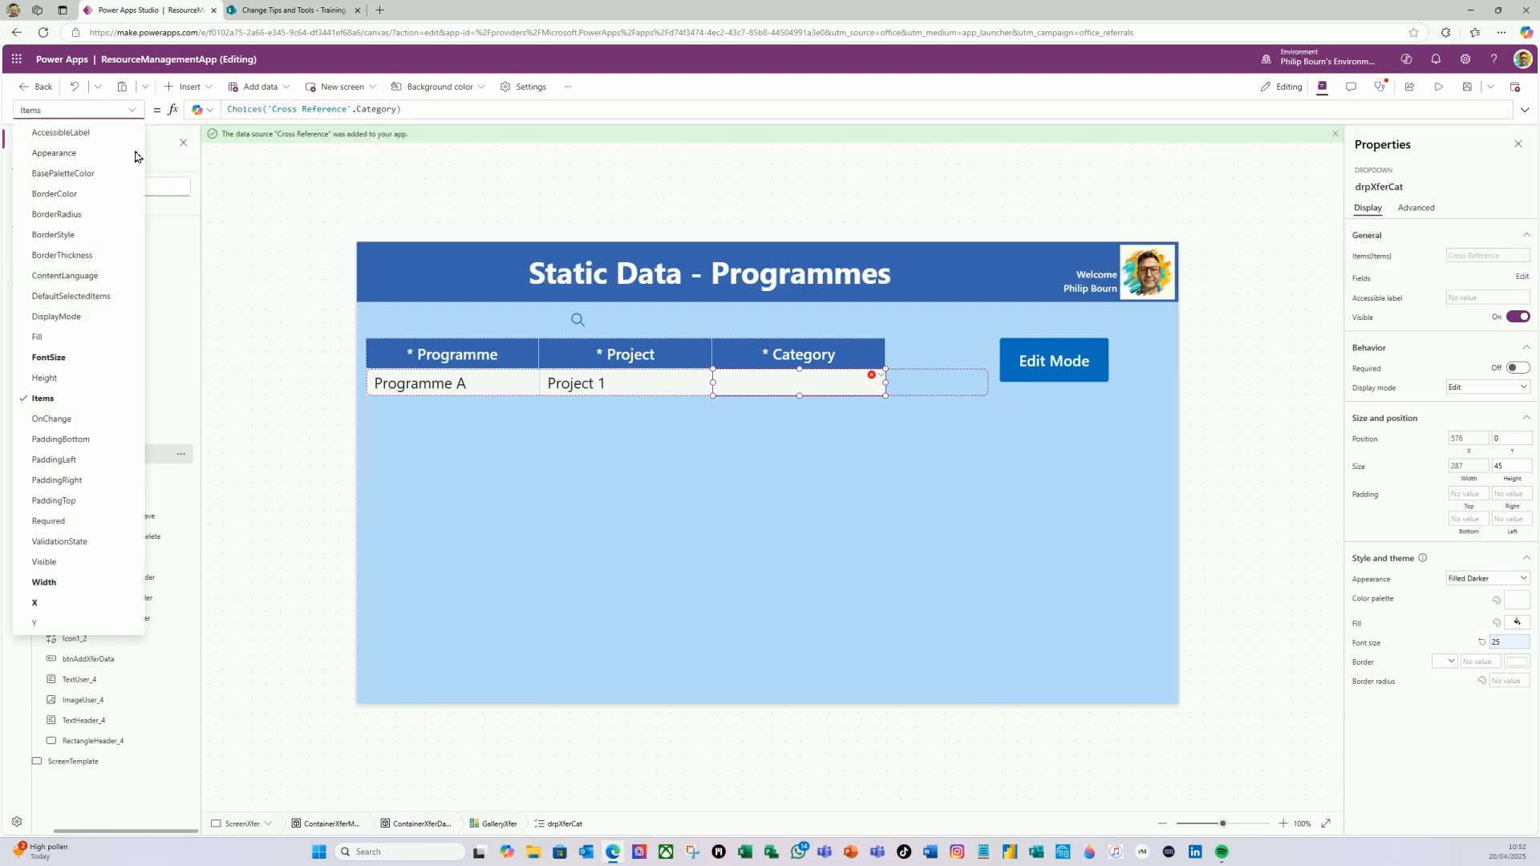
pyautogui.click(88, 298)
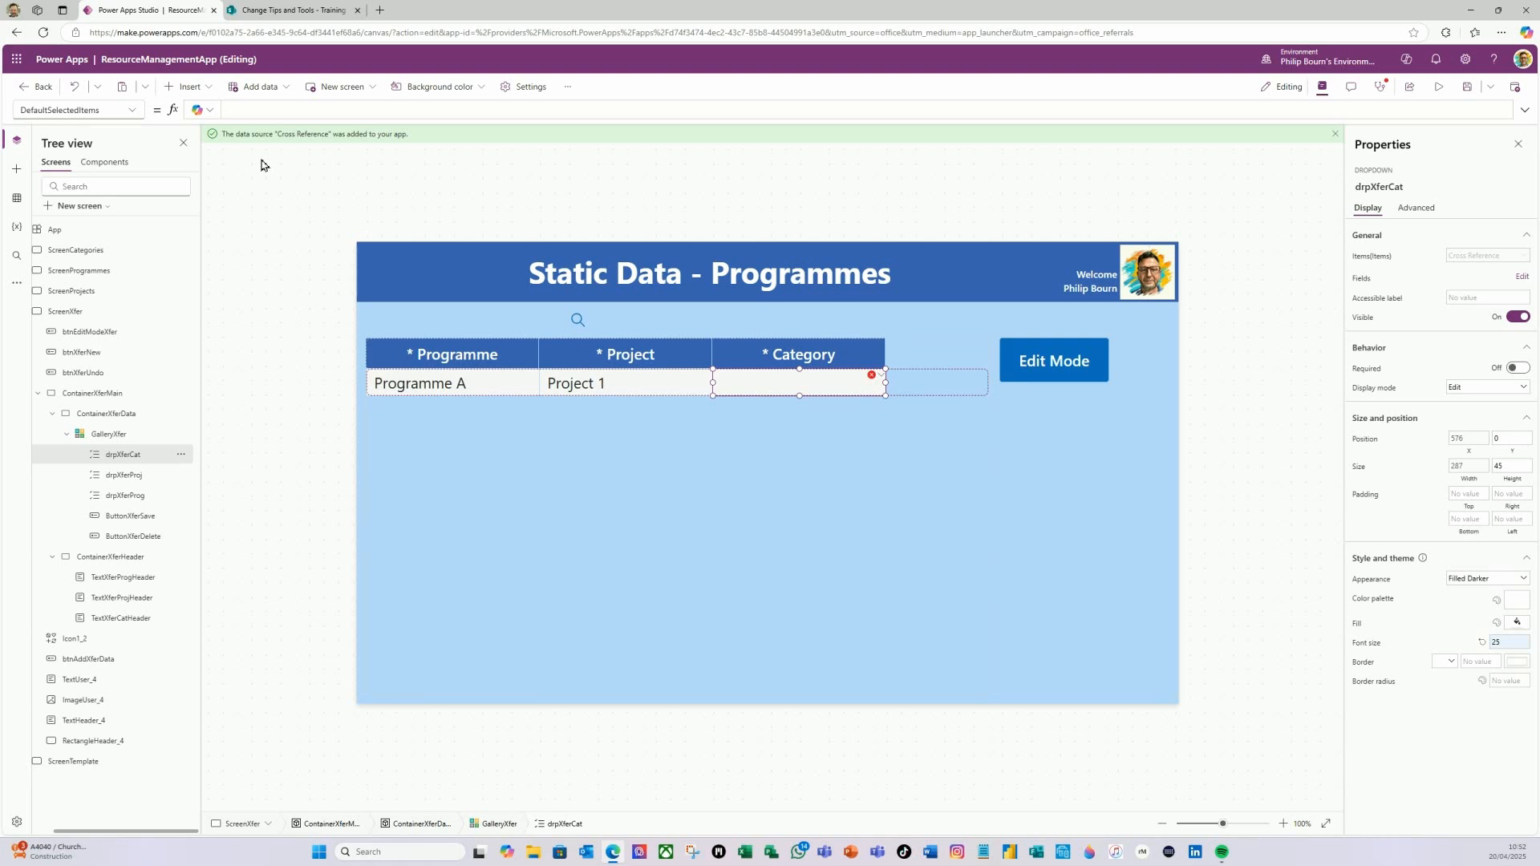
pyautogui.write('Th')
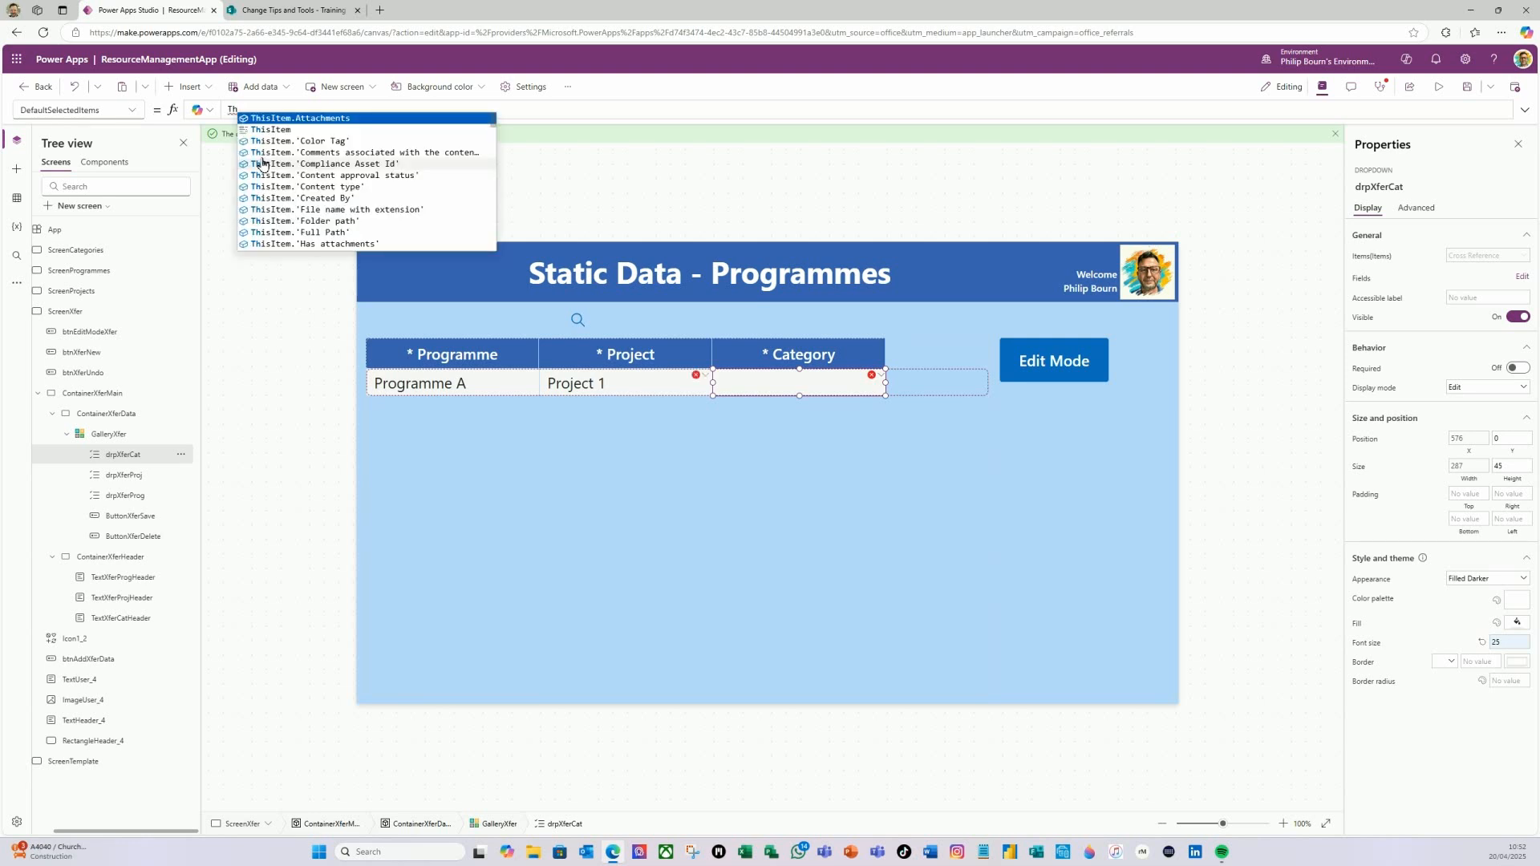
pyautogui.click(271, 130)
pyautogui.write('.Cat')
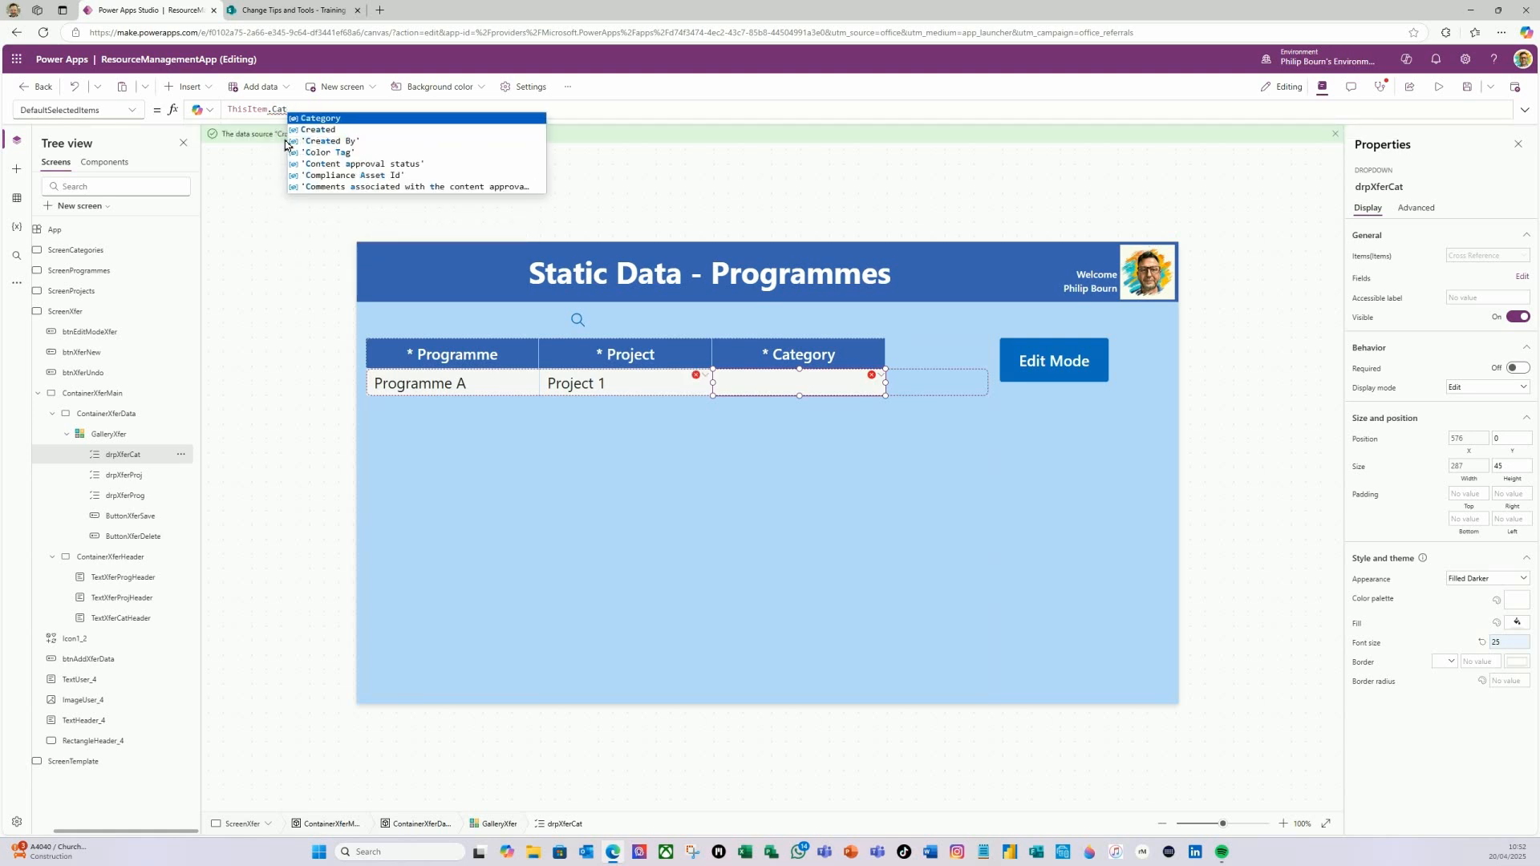
pyautogui.click(309, 118)
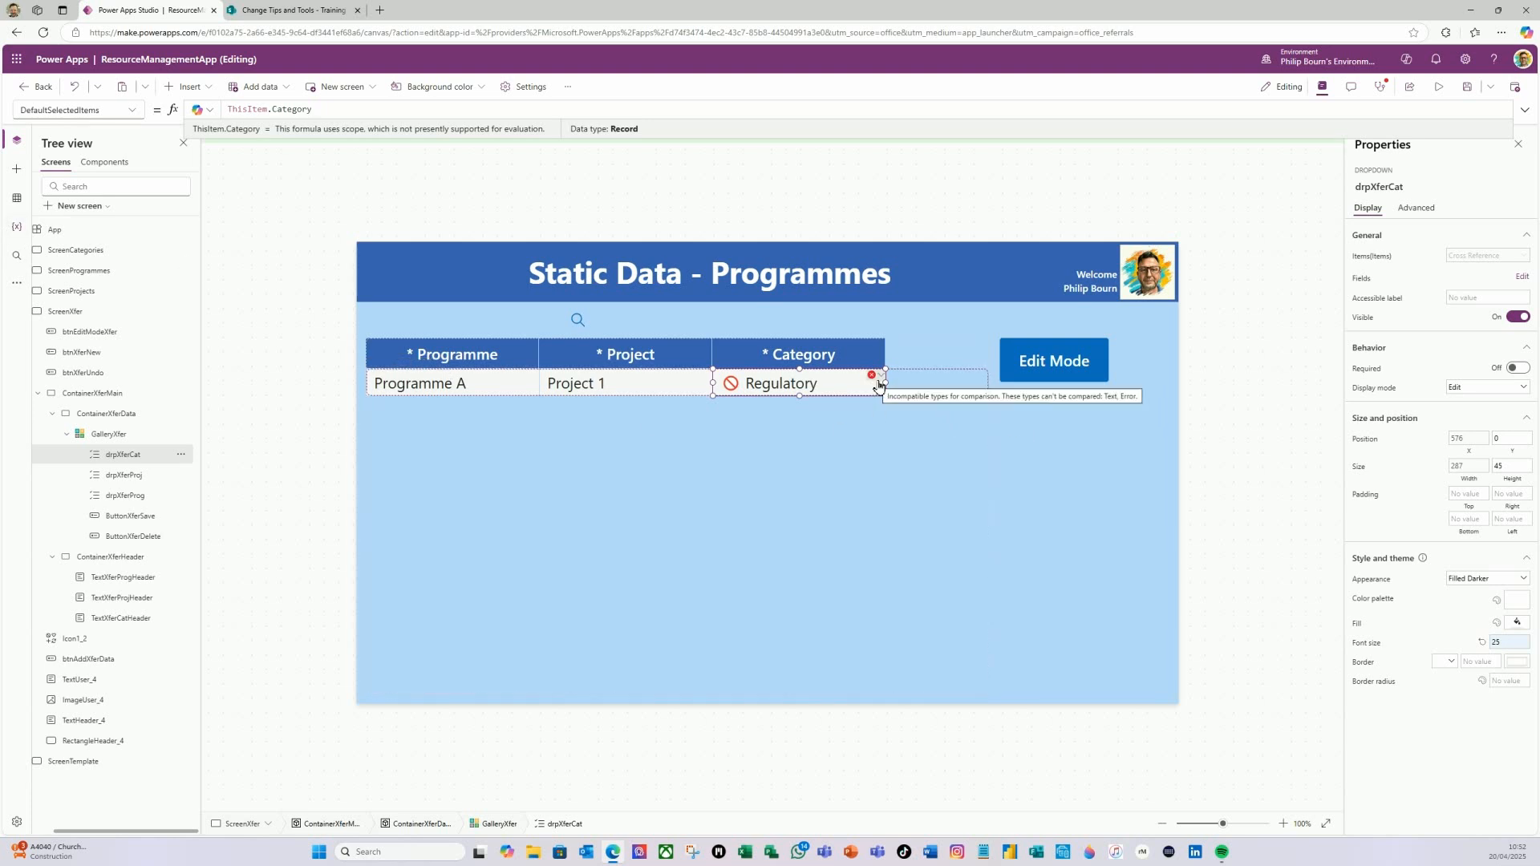
pyautogui.click(1115, 437)
# - Change the text of the screen's title header to "Static Data - Cross Reference"
pyautogui.click(767, 289)
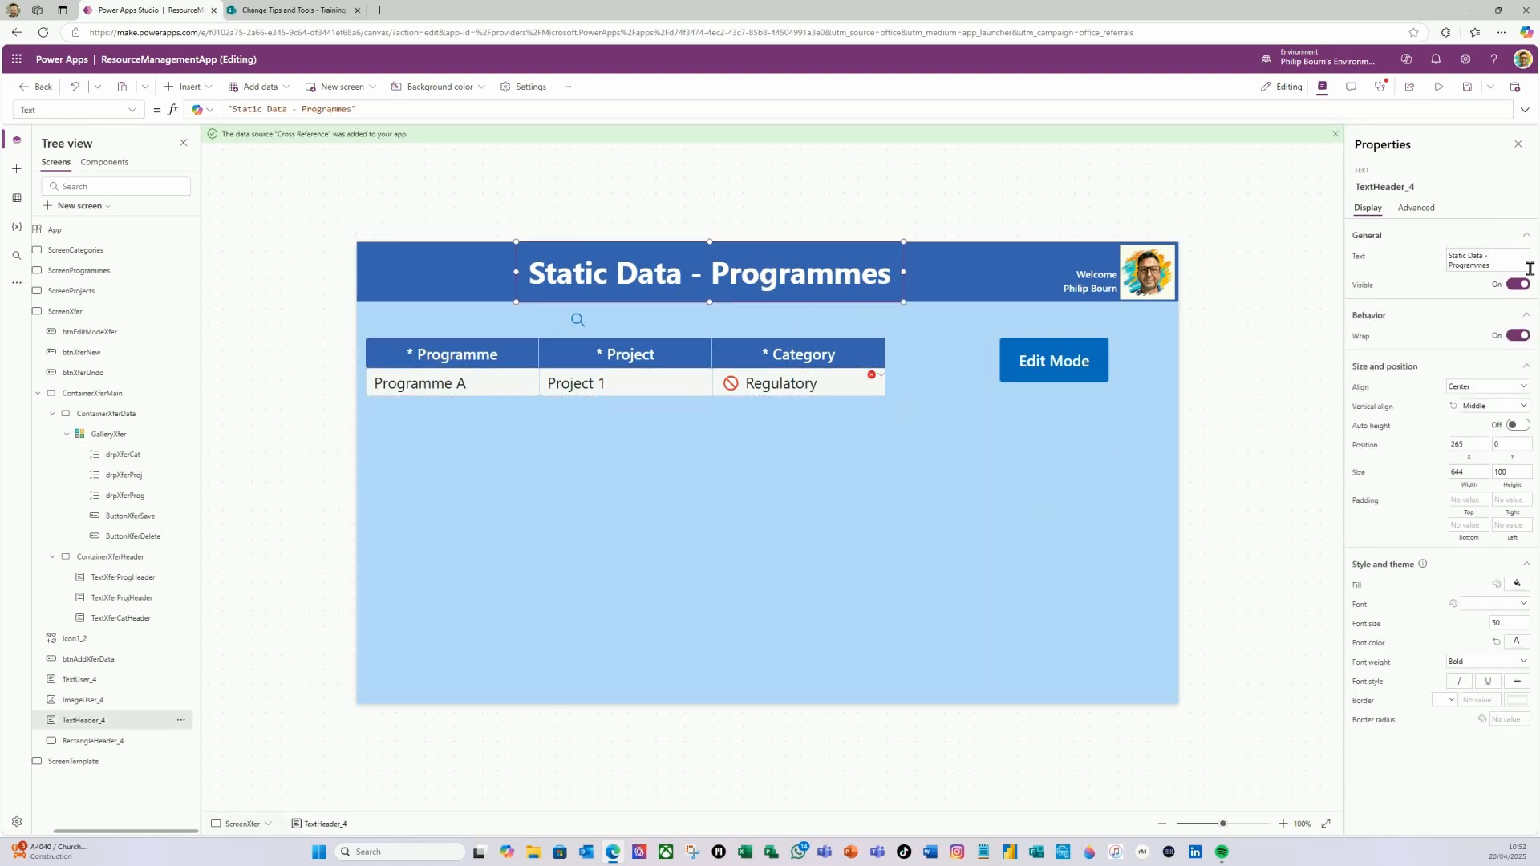
pyautogui.click(354, 110)
pyautogui.press('BackSpace')
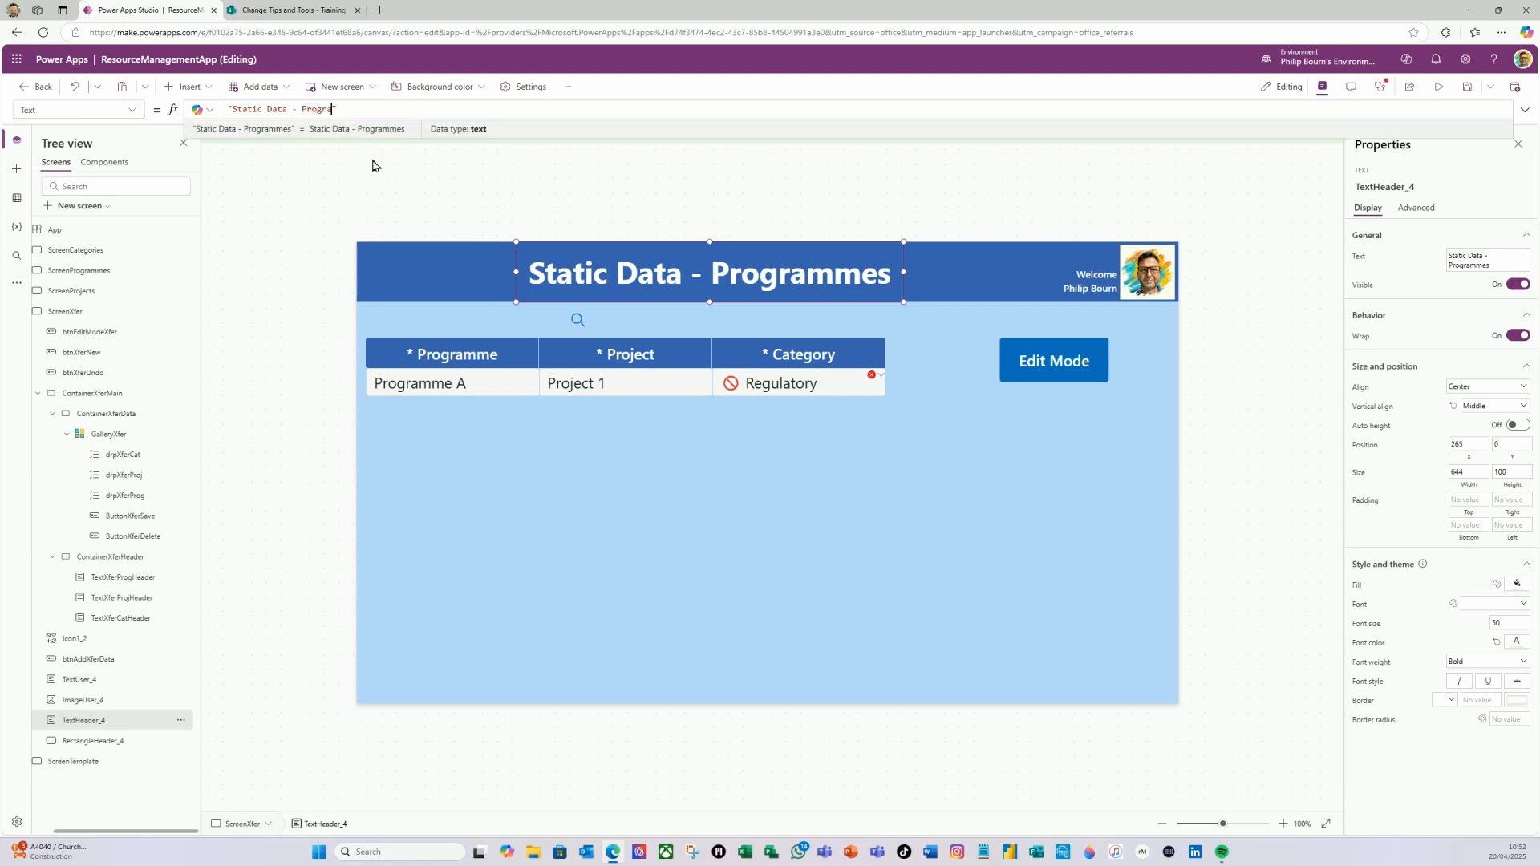
pyautogui.press('BackSpace')
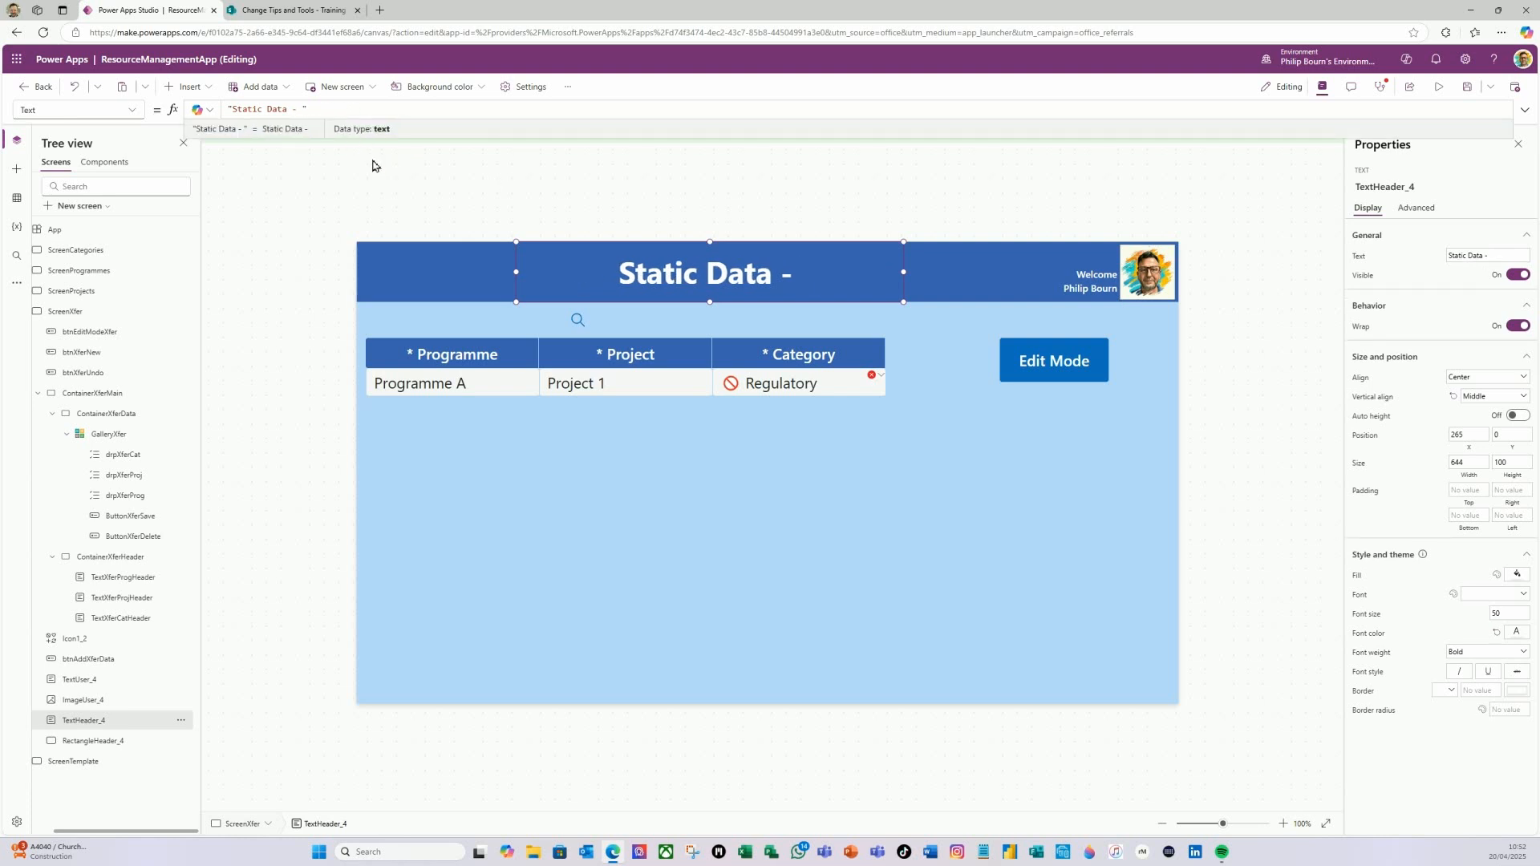
pyautogui.write('Cross Re')
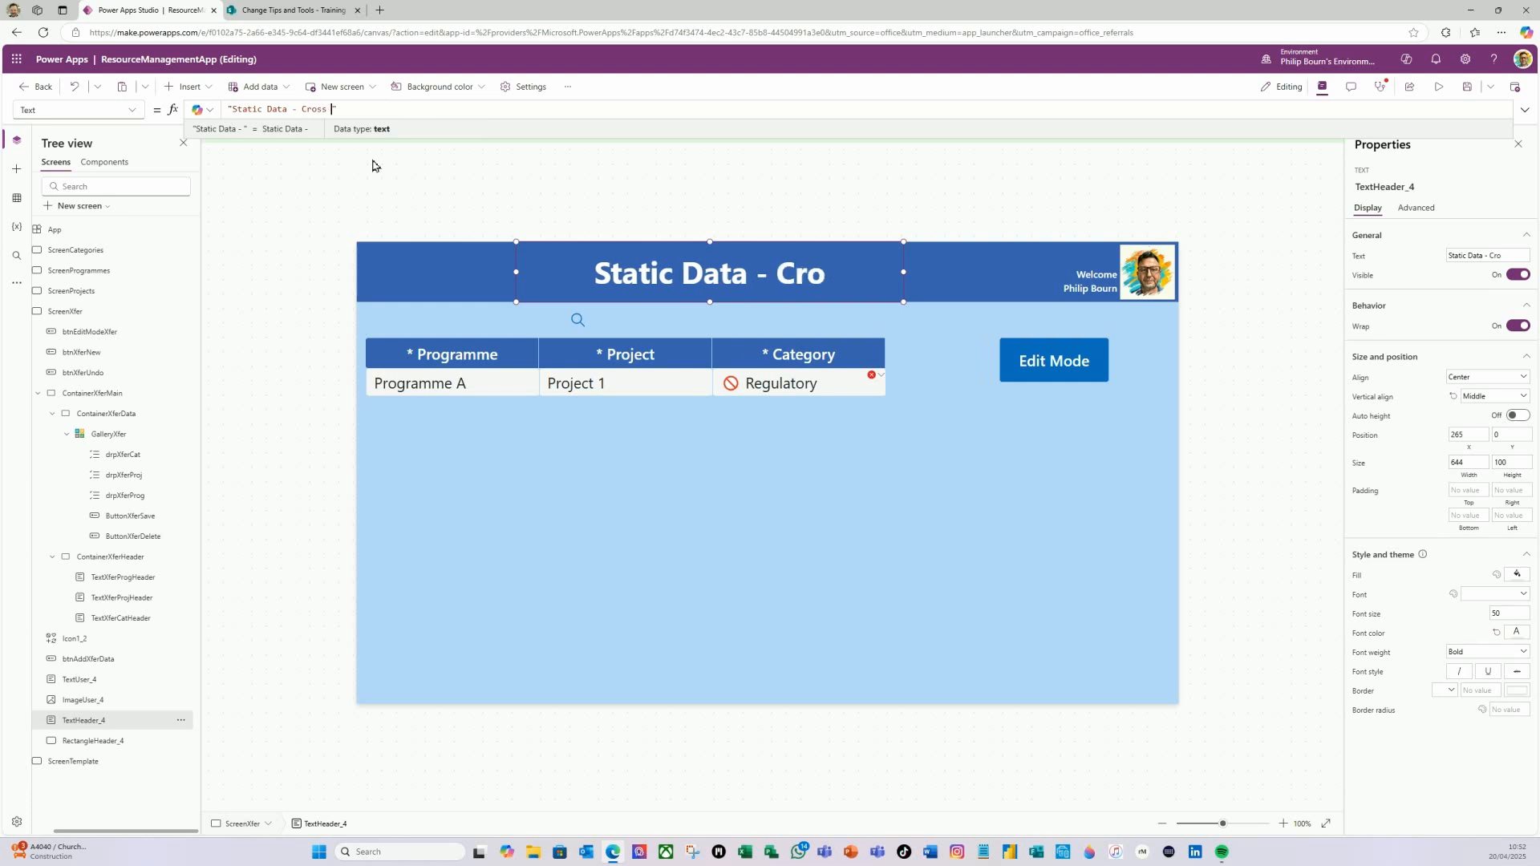
pyautogui.write('ference')
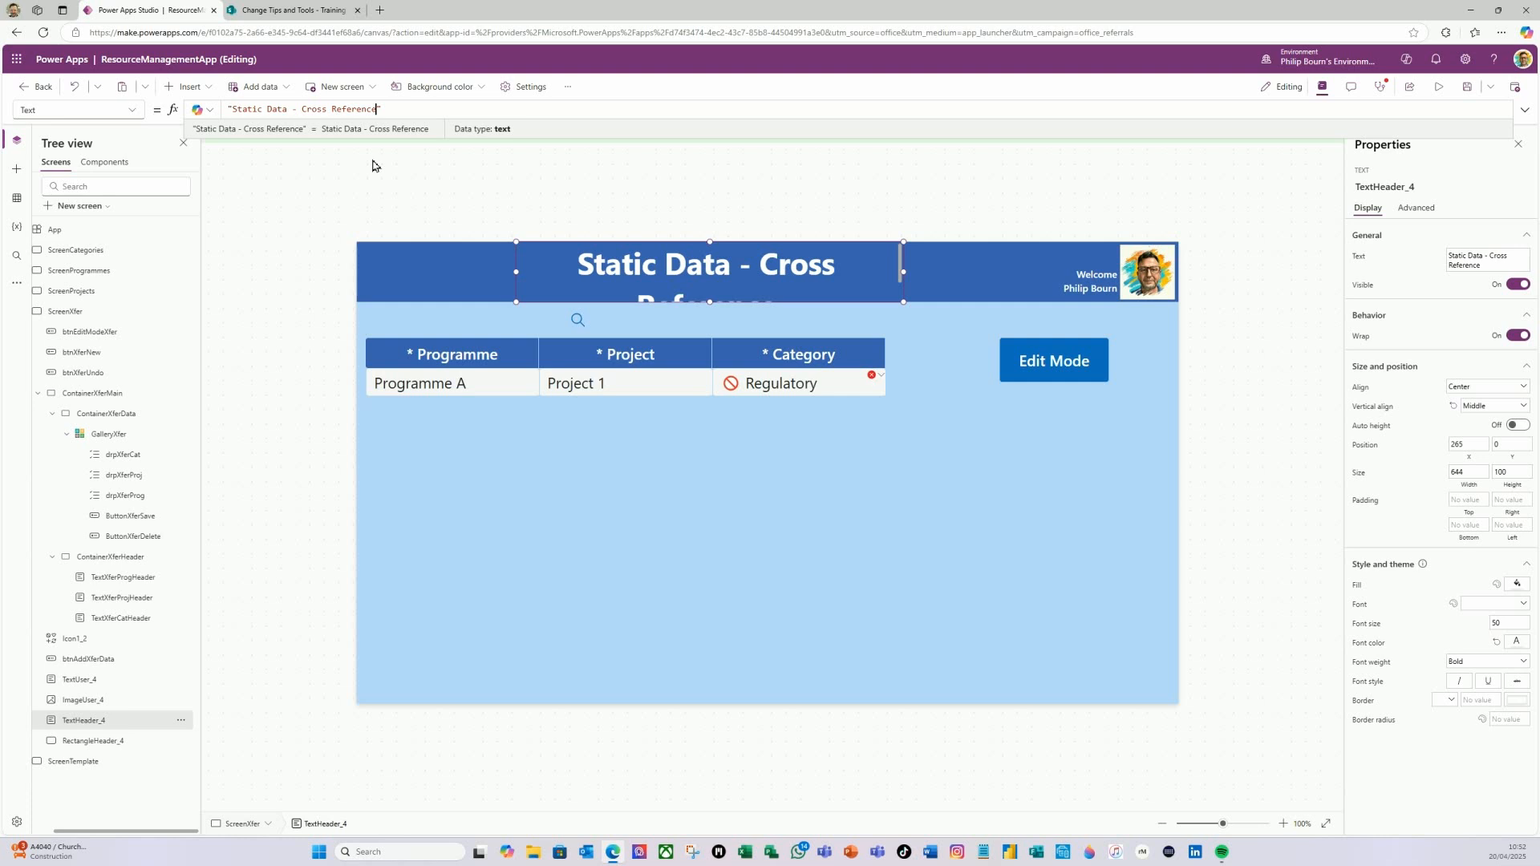
# - Widen the title header on both sides to fit its text on one line, and briefly preview the app
pyautogui.moveTo(515, 272); pyautogui.dragTo(491, 269)
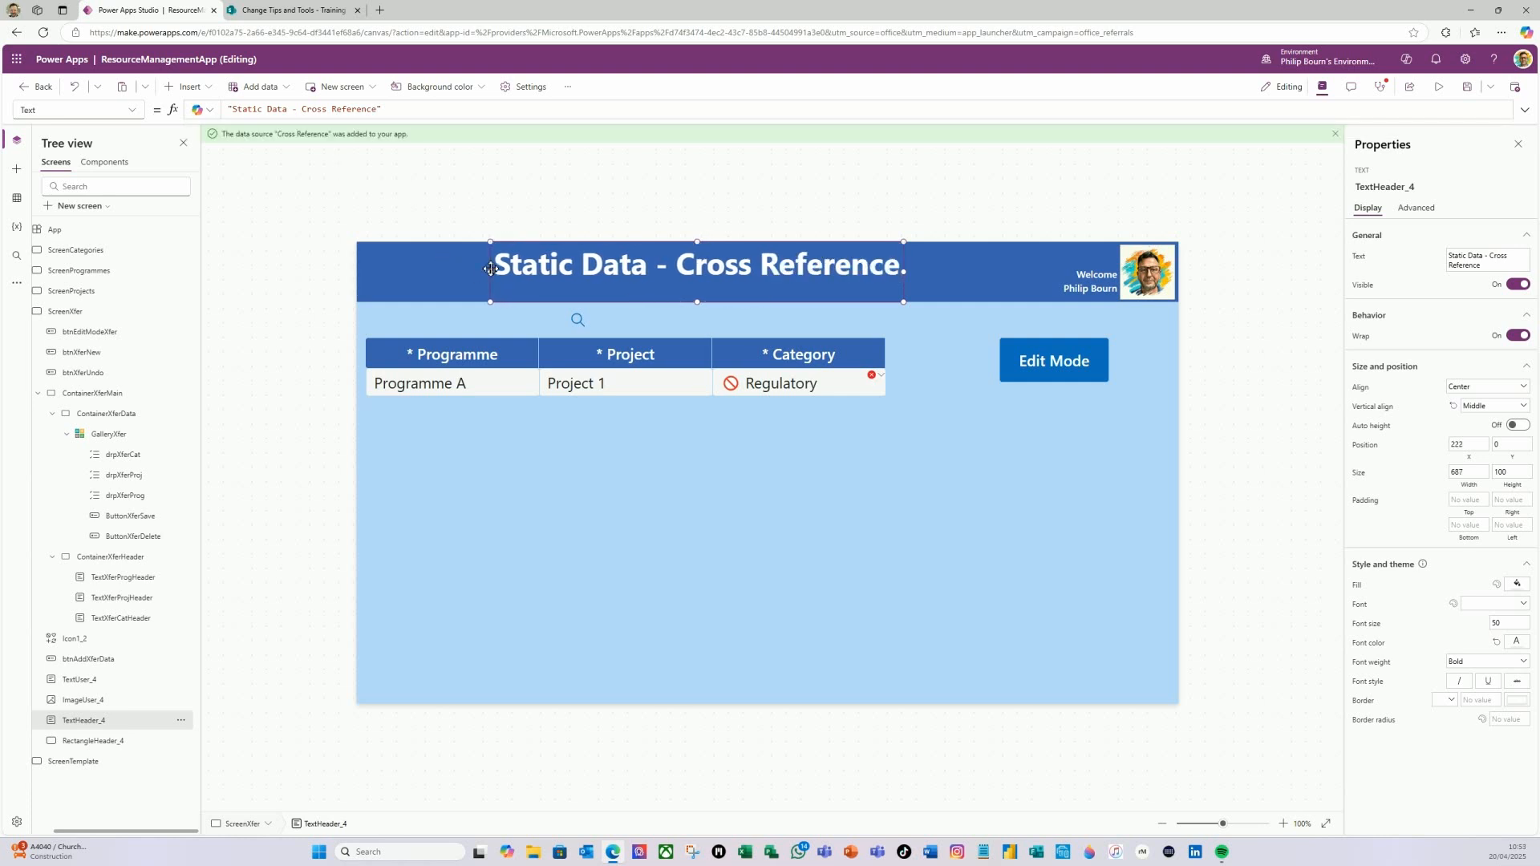
pyautogui.moveTo(898, 272); pyautogui.dragTo(938, 272)
pyautogui.click(1141, 461)
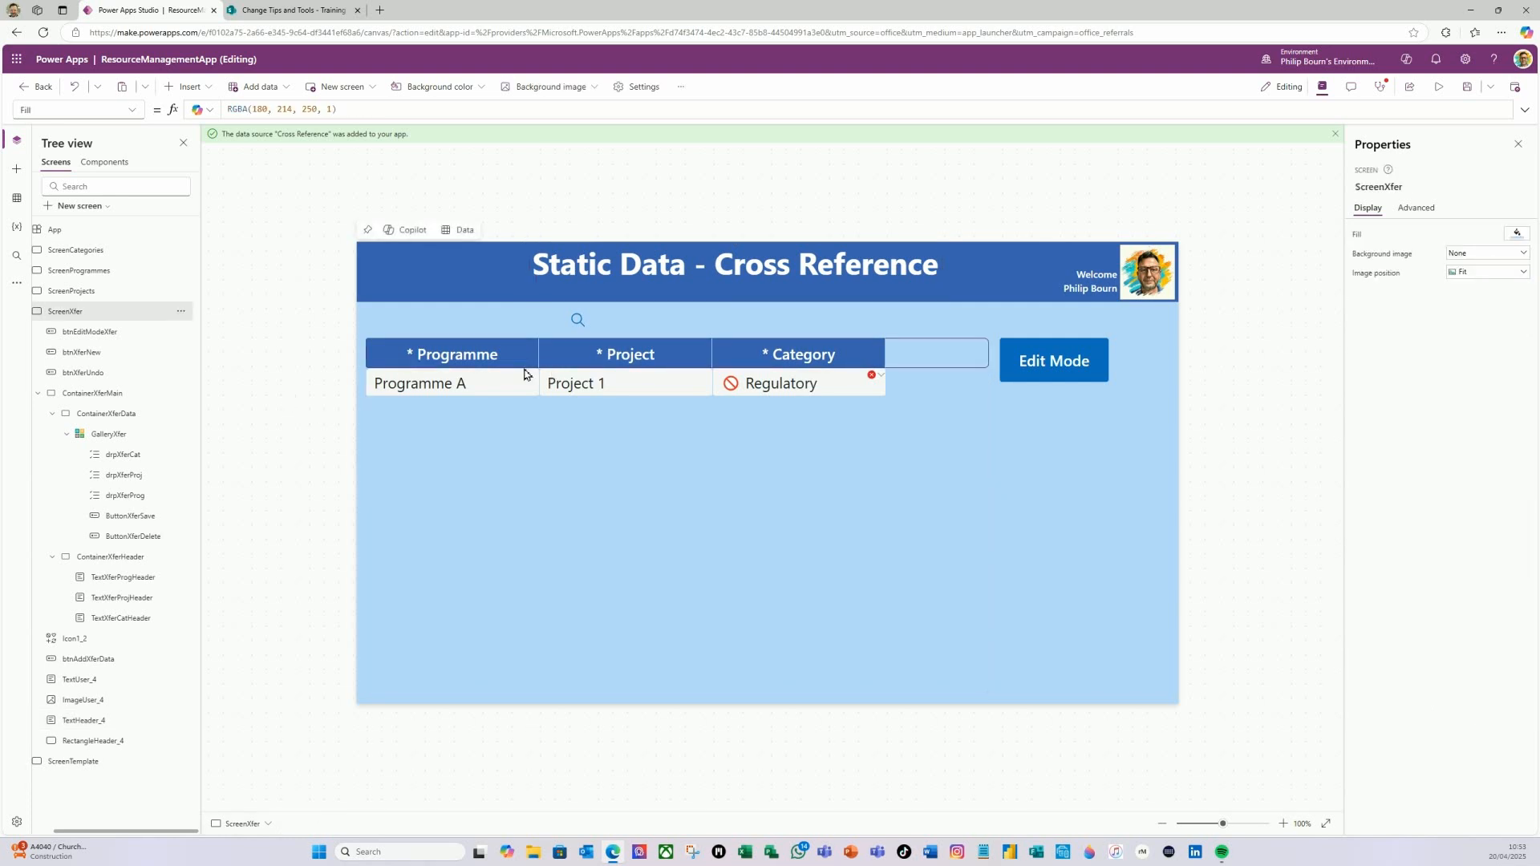
pyautogui.click(1439, 89)
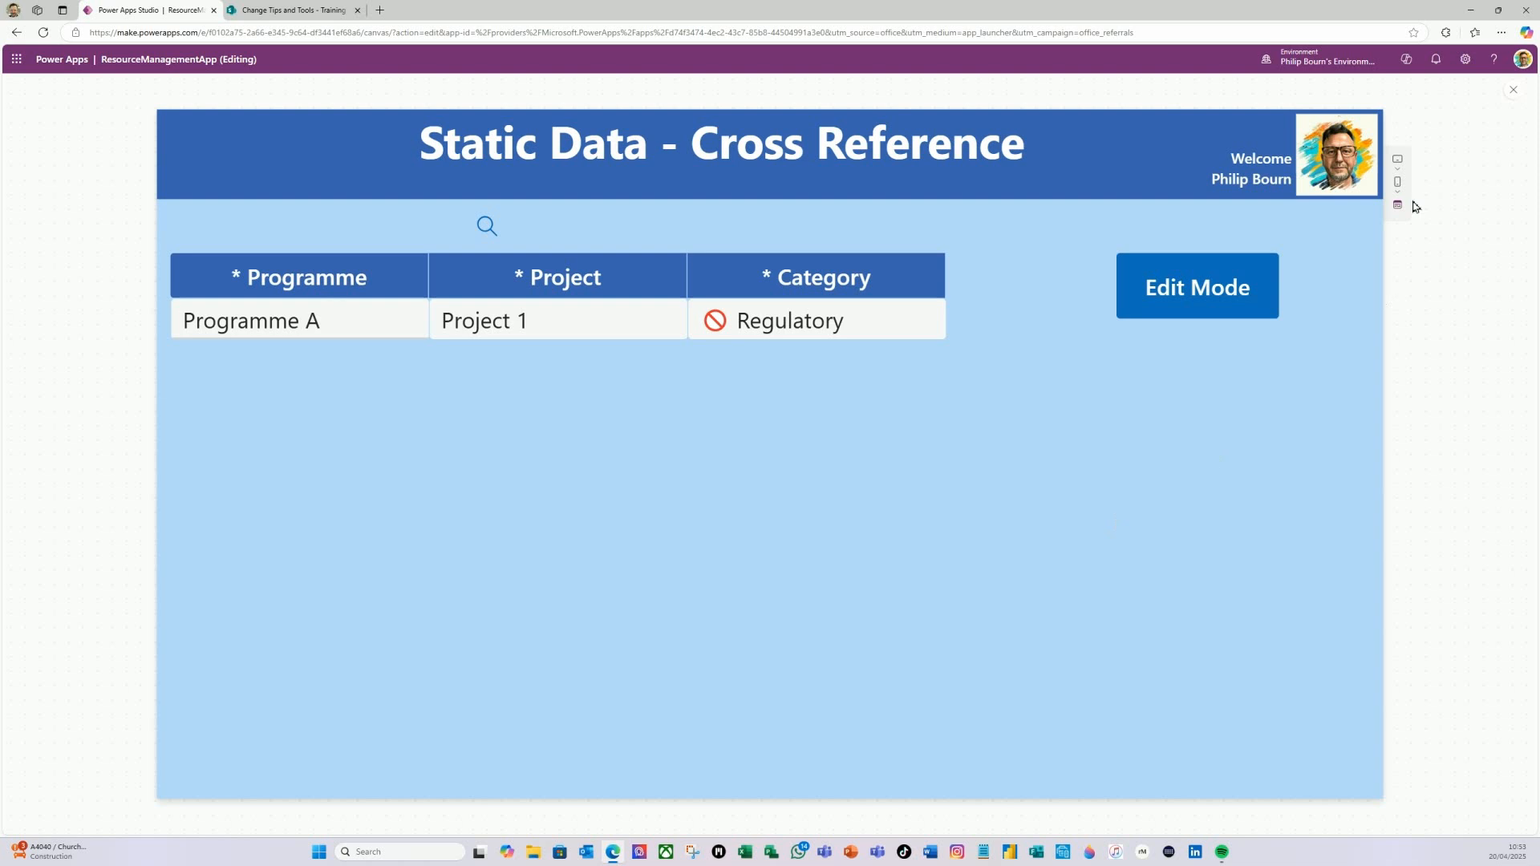
pyautogui.click(1513, 91)
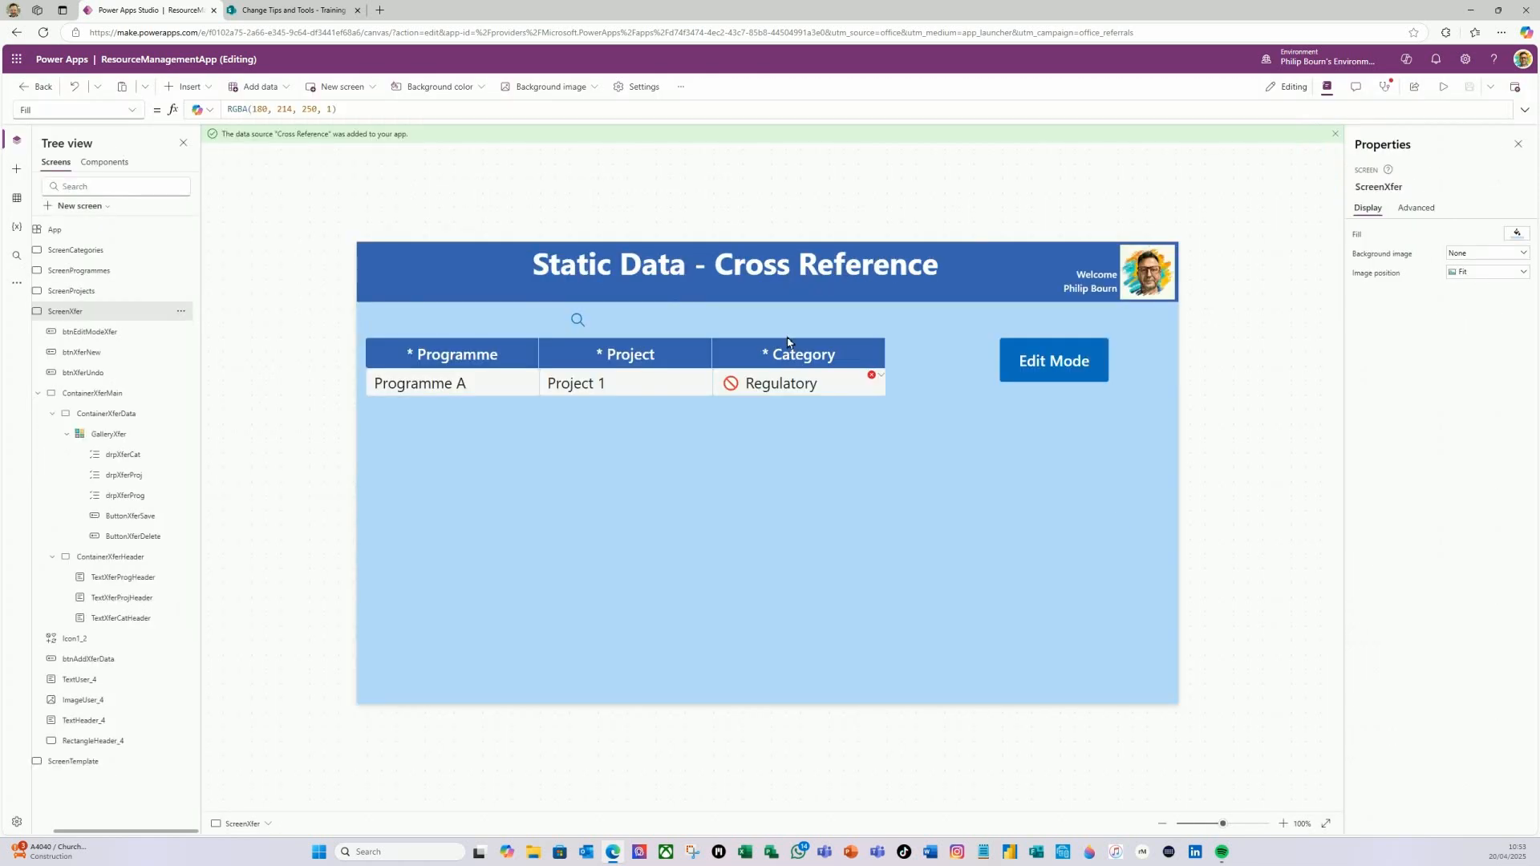
# - Set the Visible property of ButtonXferSave in the gallery to varXferEdit
pyautogui.click(107, 436)
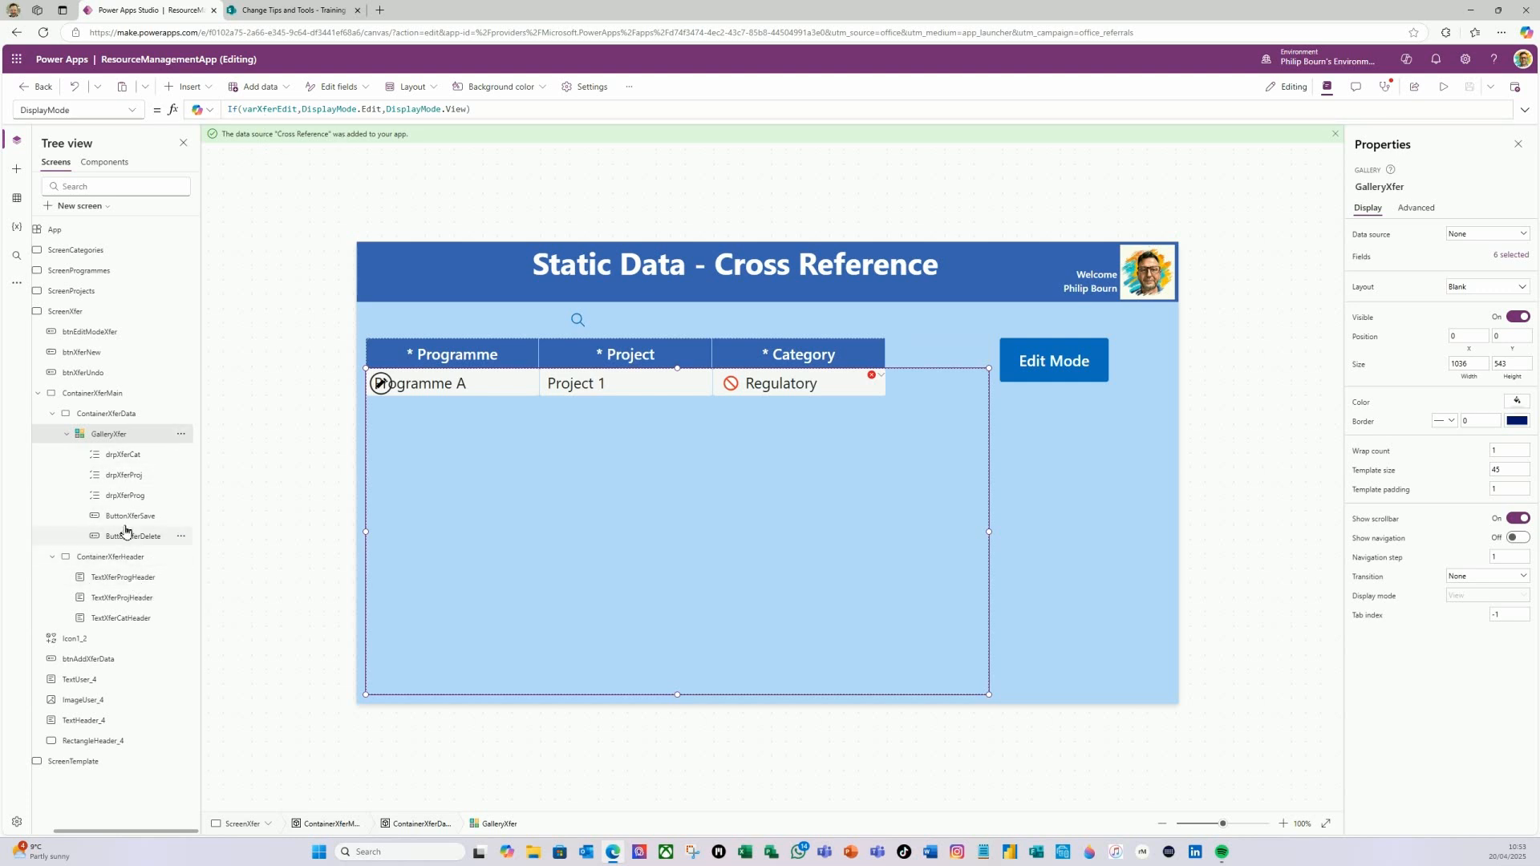
pyautogui.click(126, 515)
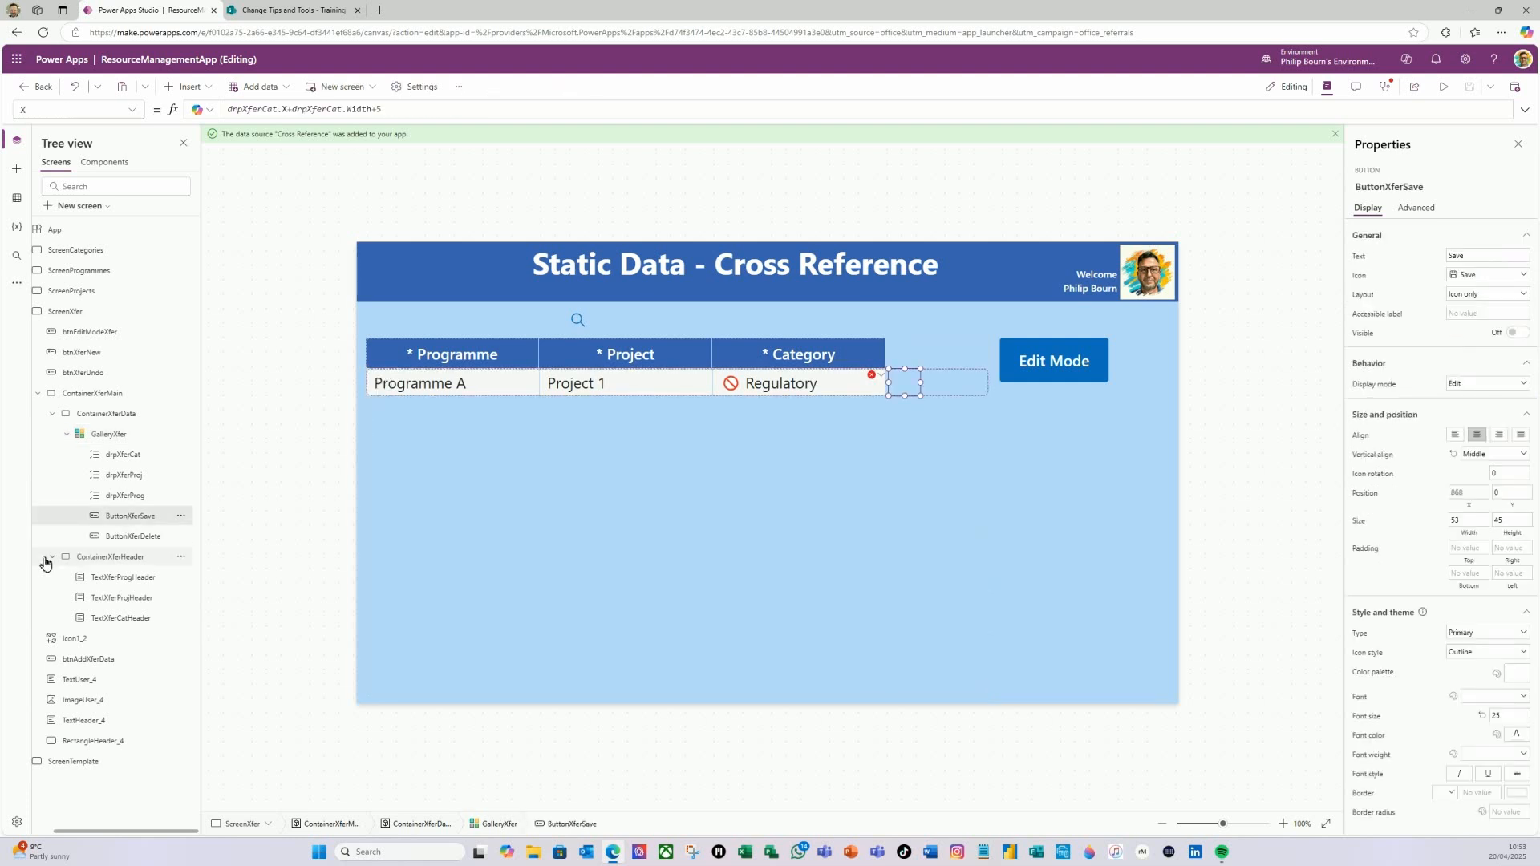
pyautogui.click(132, 110)
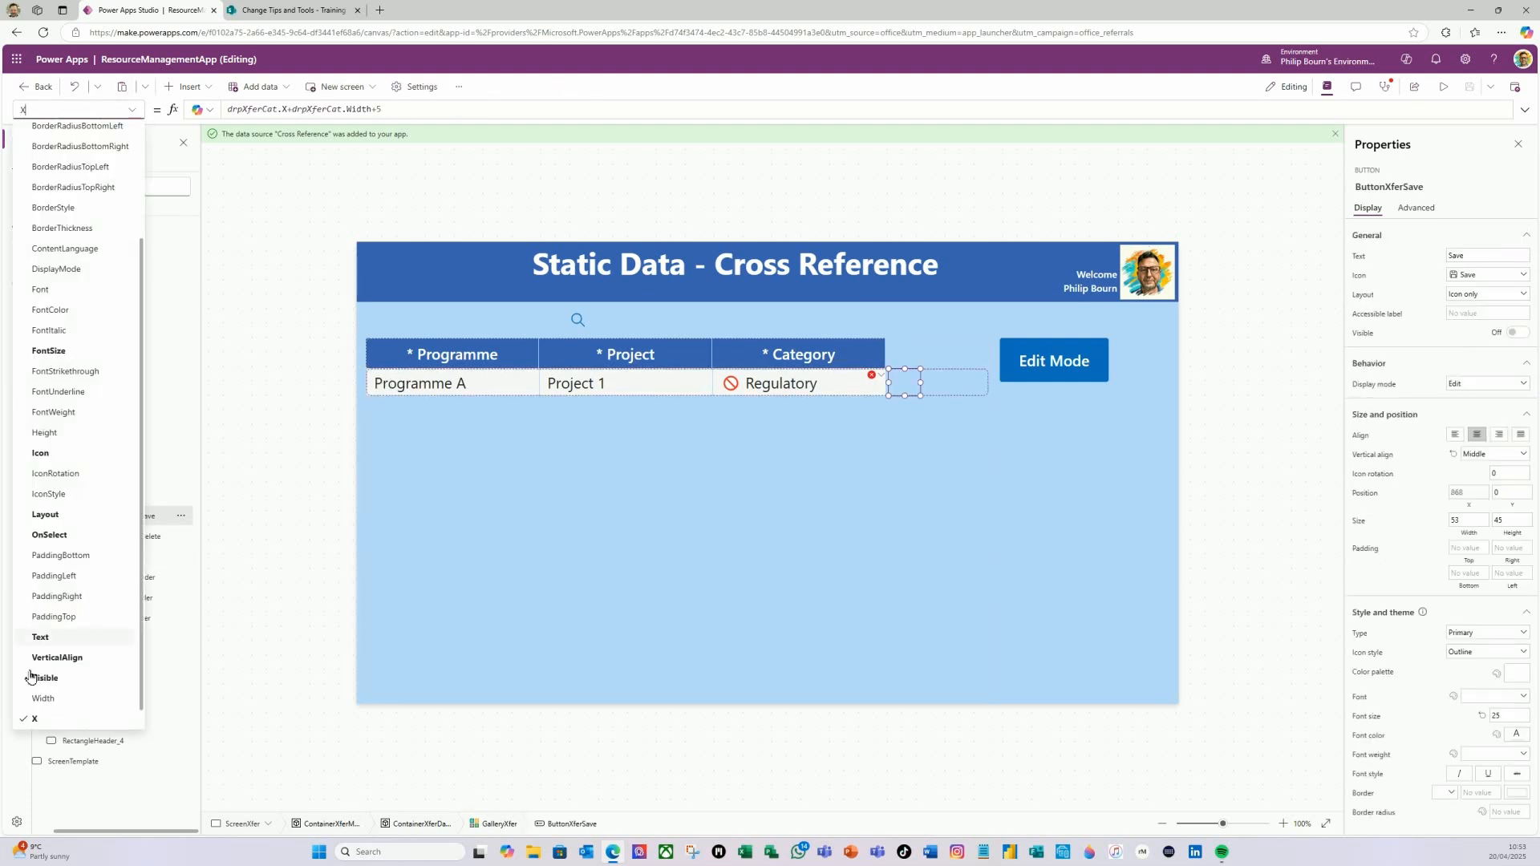
pyautogui.click(46, 679)
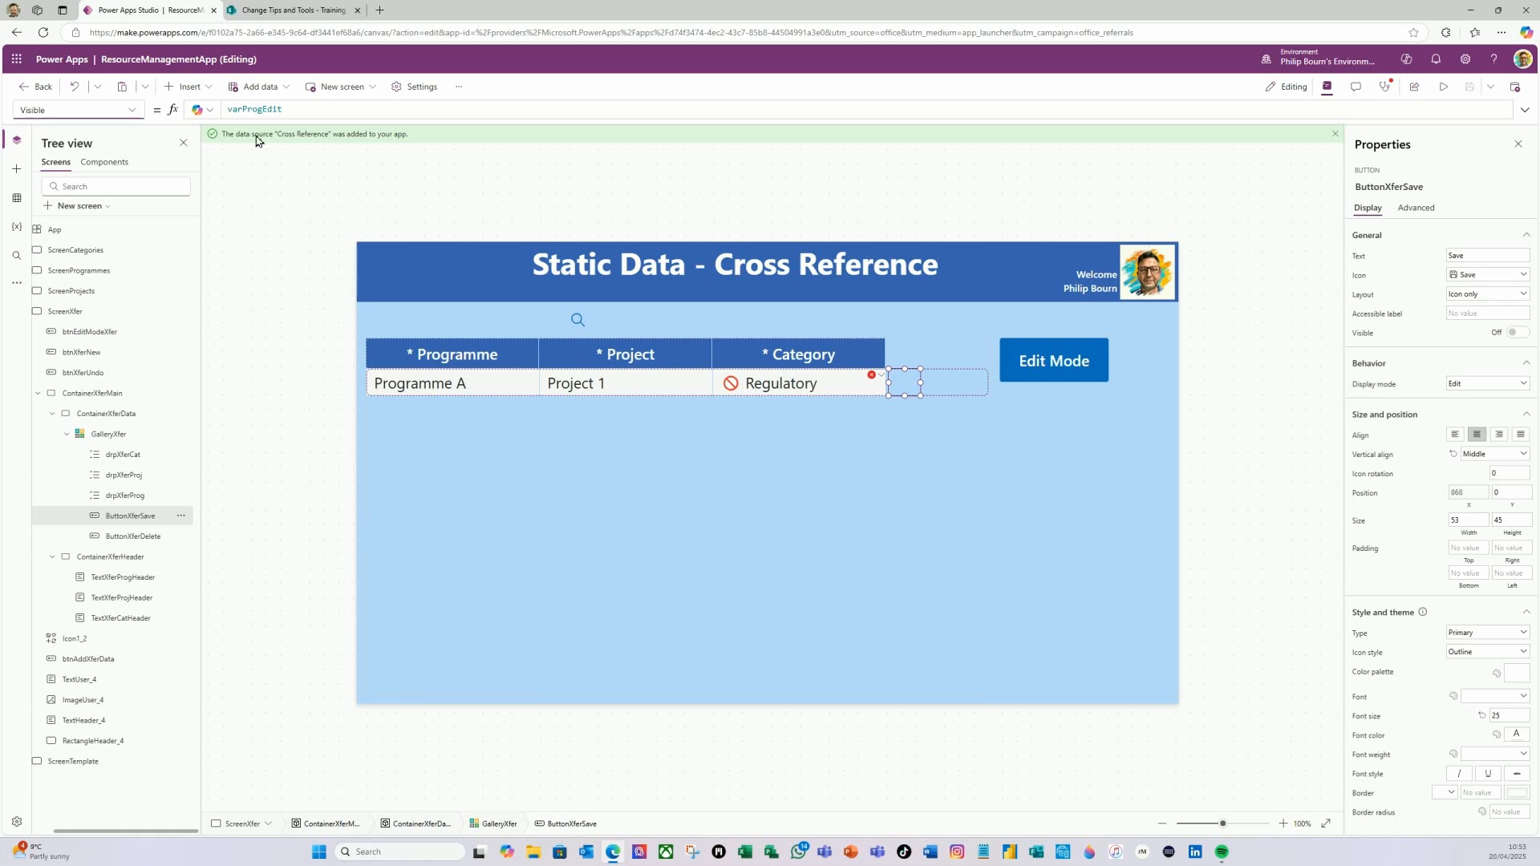
pyautogui.doubleClick(264, 110)
pyautogui.press('BackSpace')
pyautogui.press('BackSpace')
pyautogui.write('Xfer')
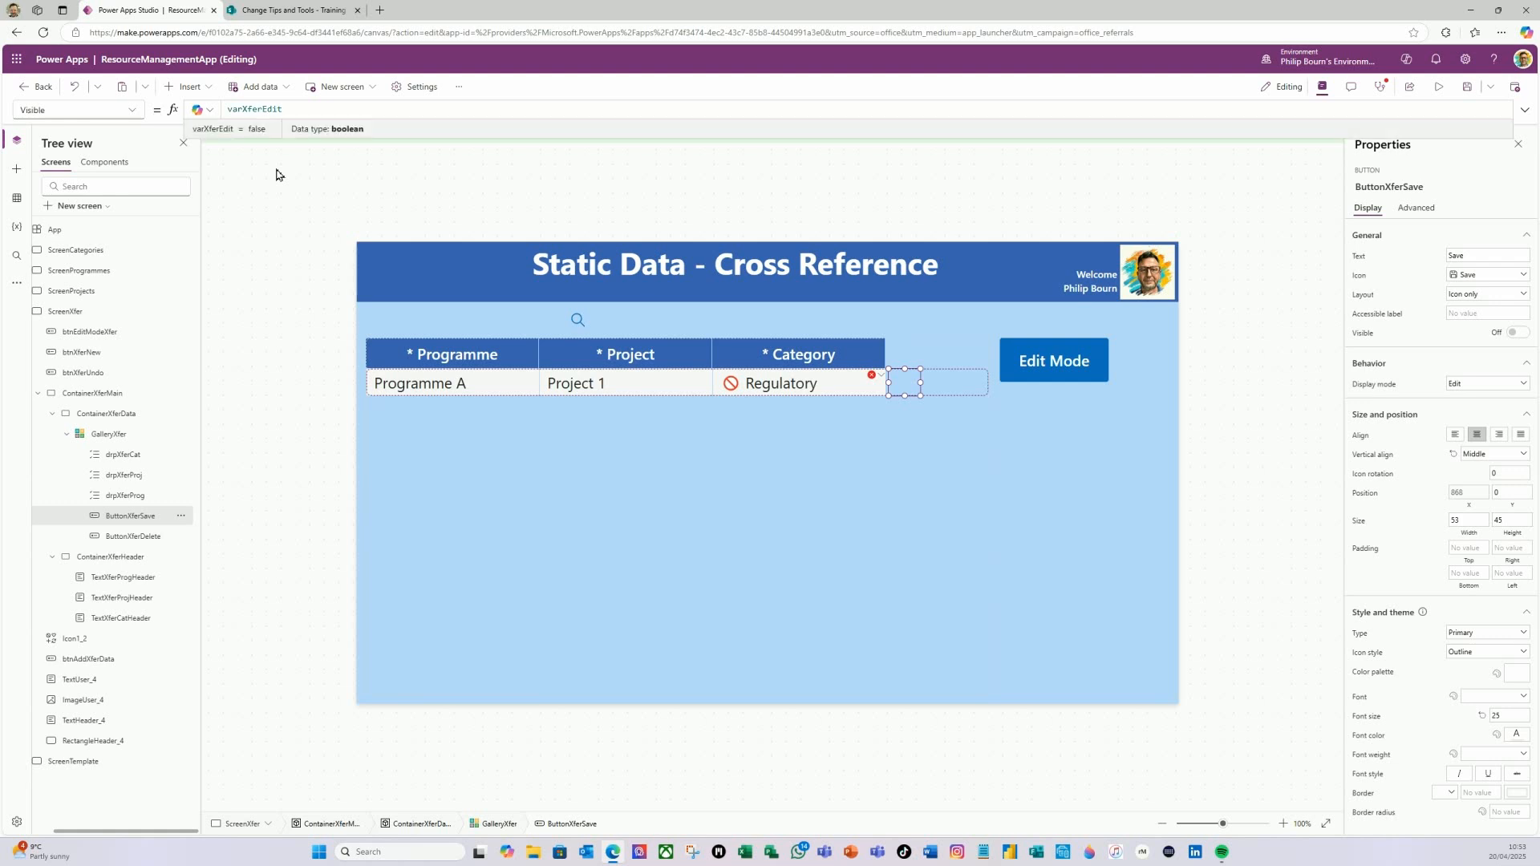
# - In the OnSelect formula of ButtonXferSave, replace the LookUp's data source with colXferData
pyautogui.click(133, 111)
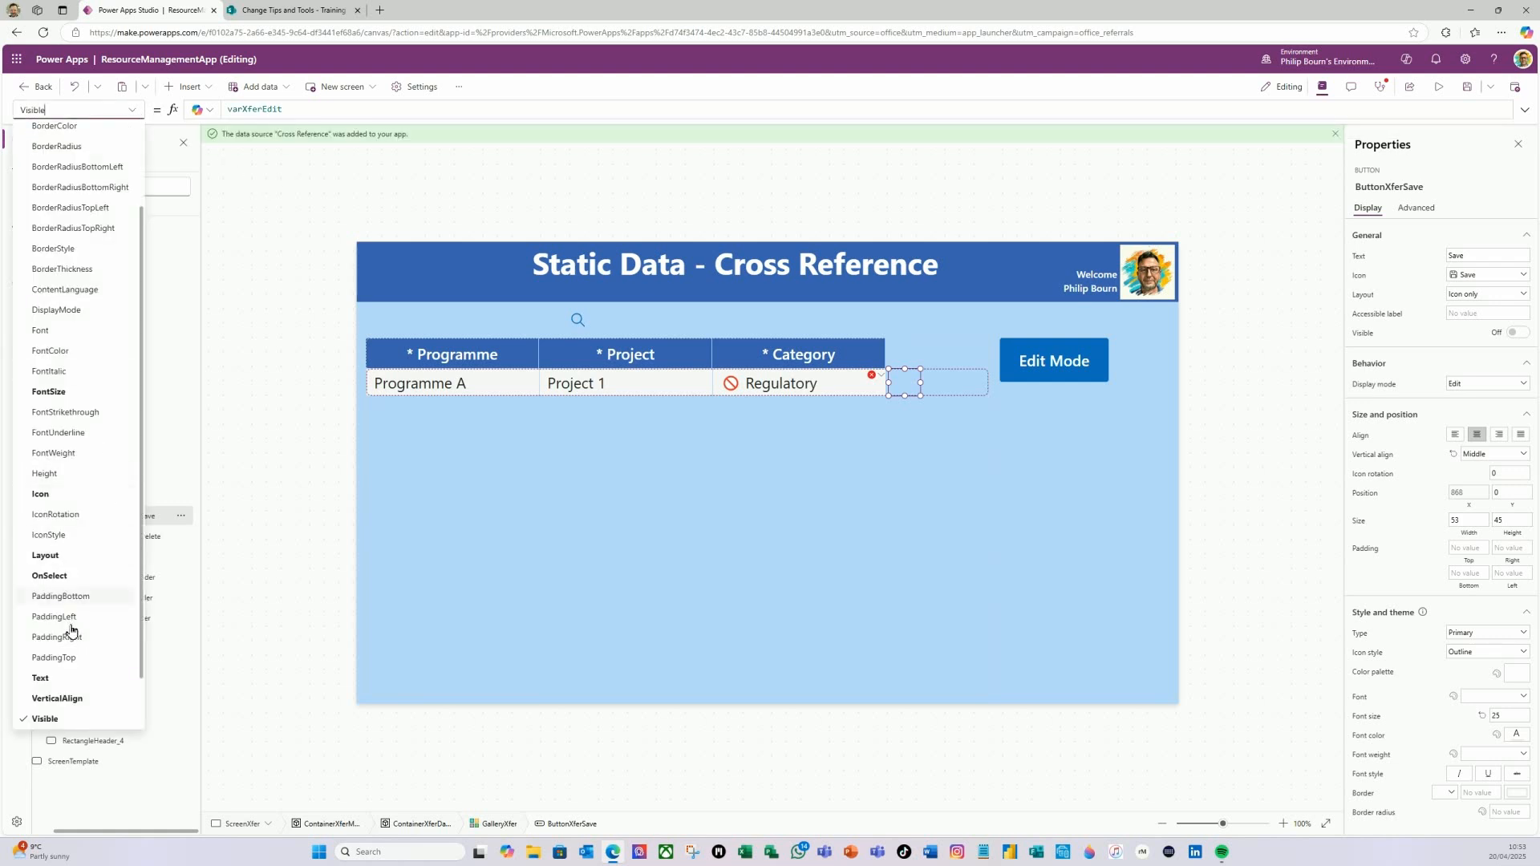
pyautogui.click(64, 576)
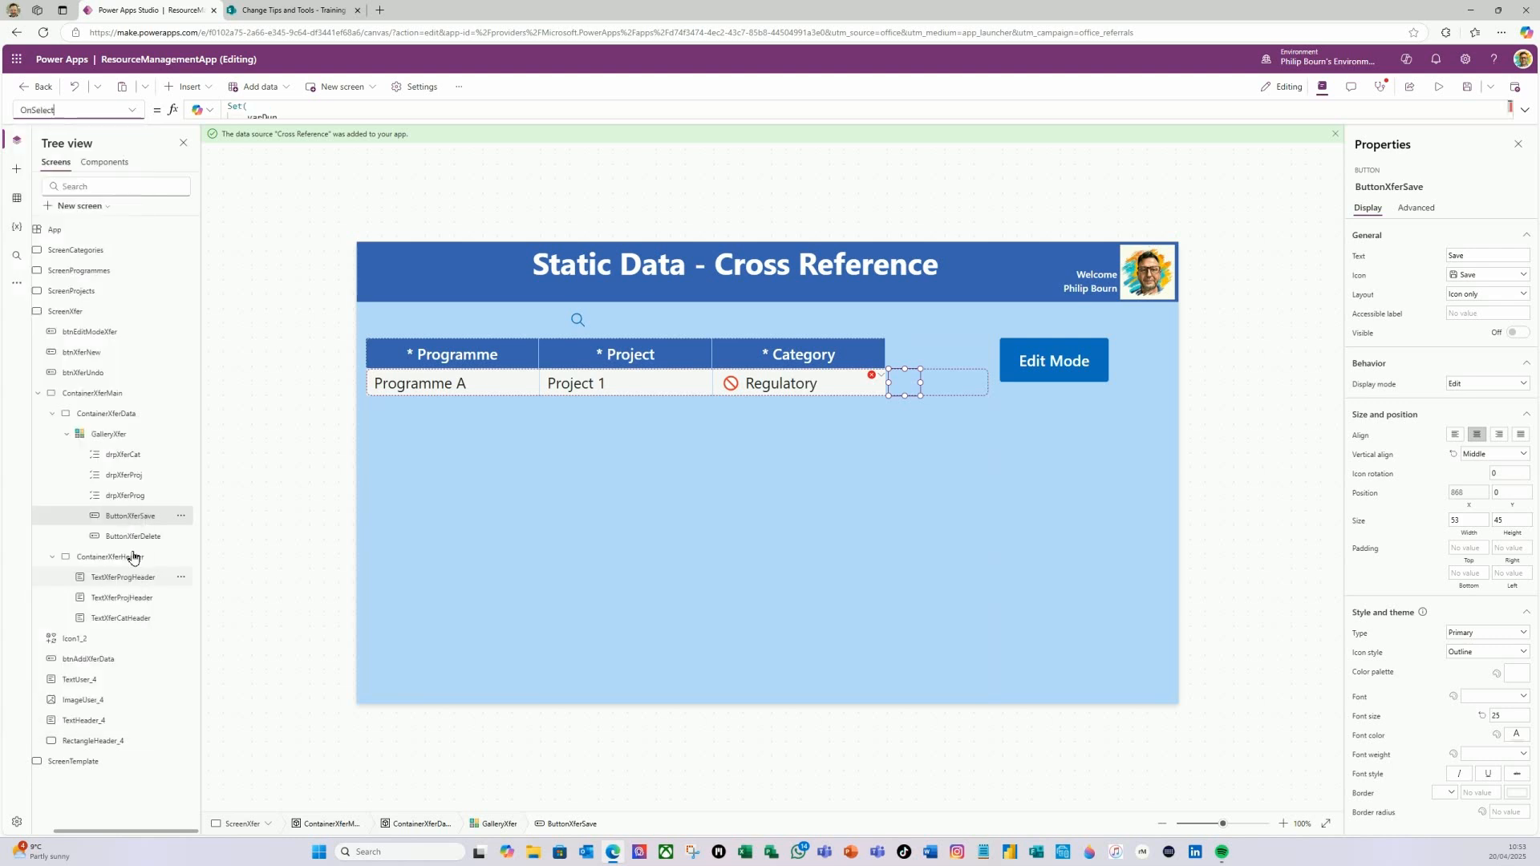
pyautogui.click(1525, 110)
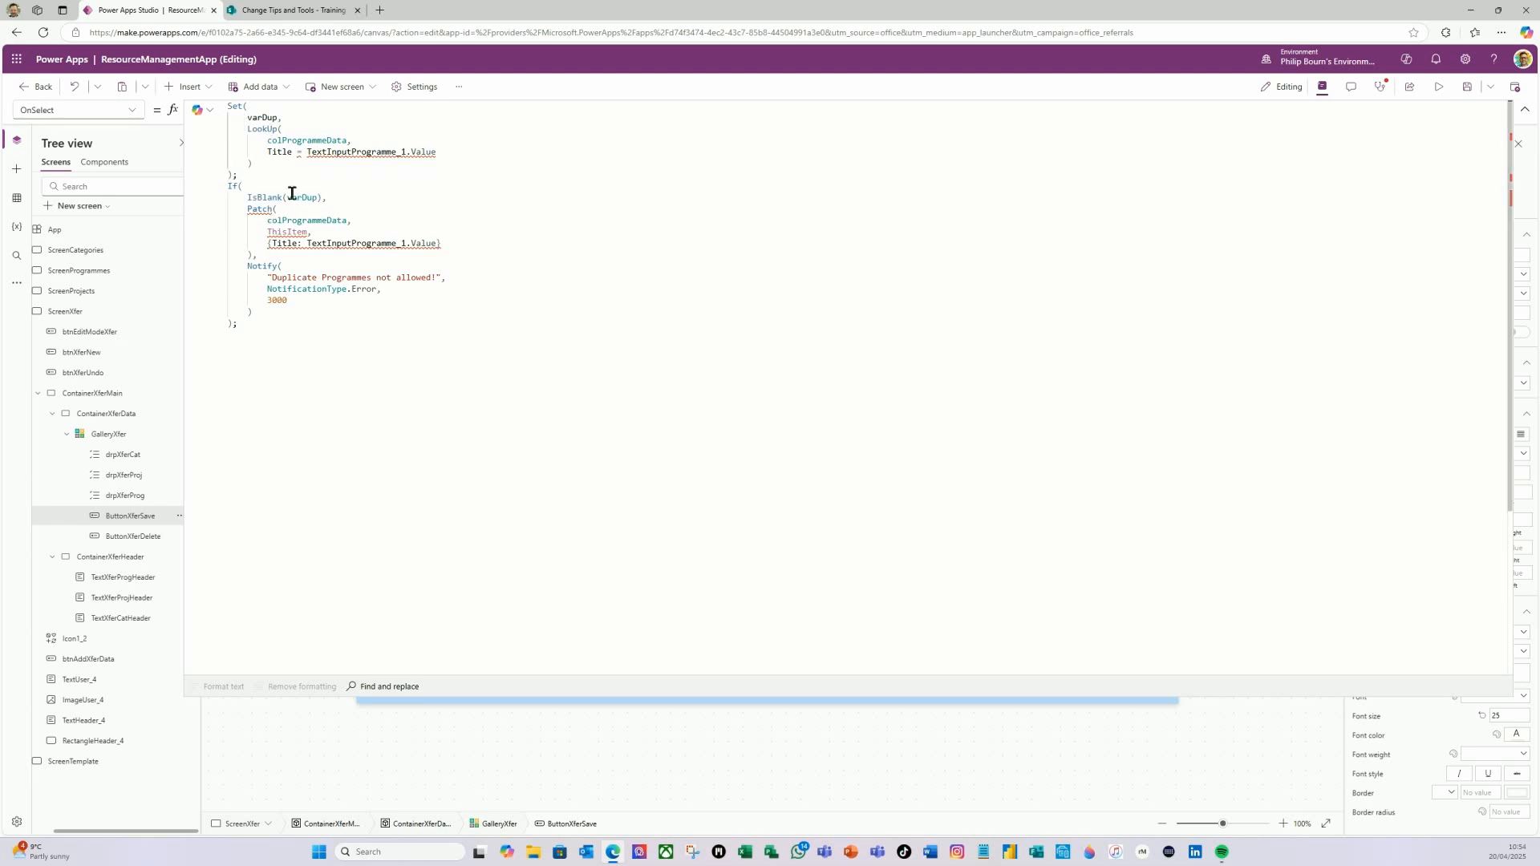
pyautogui.click(345, 141)
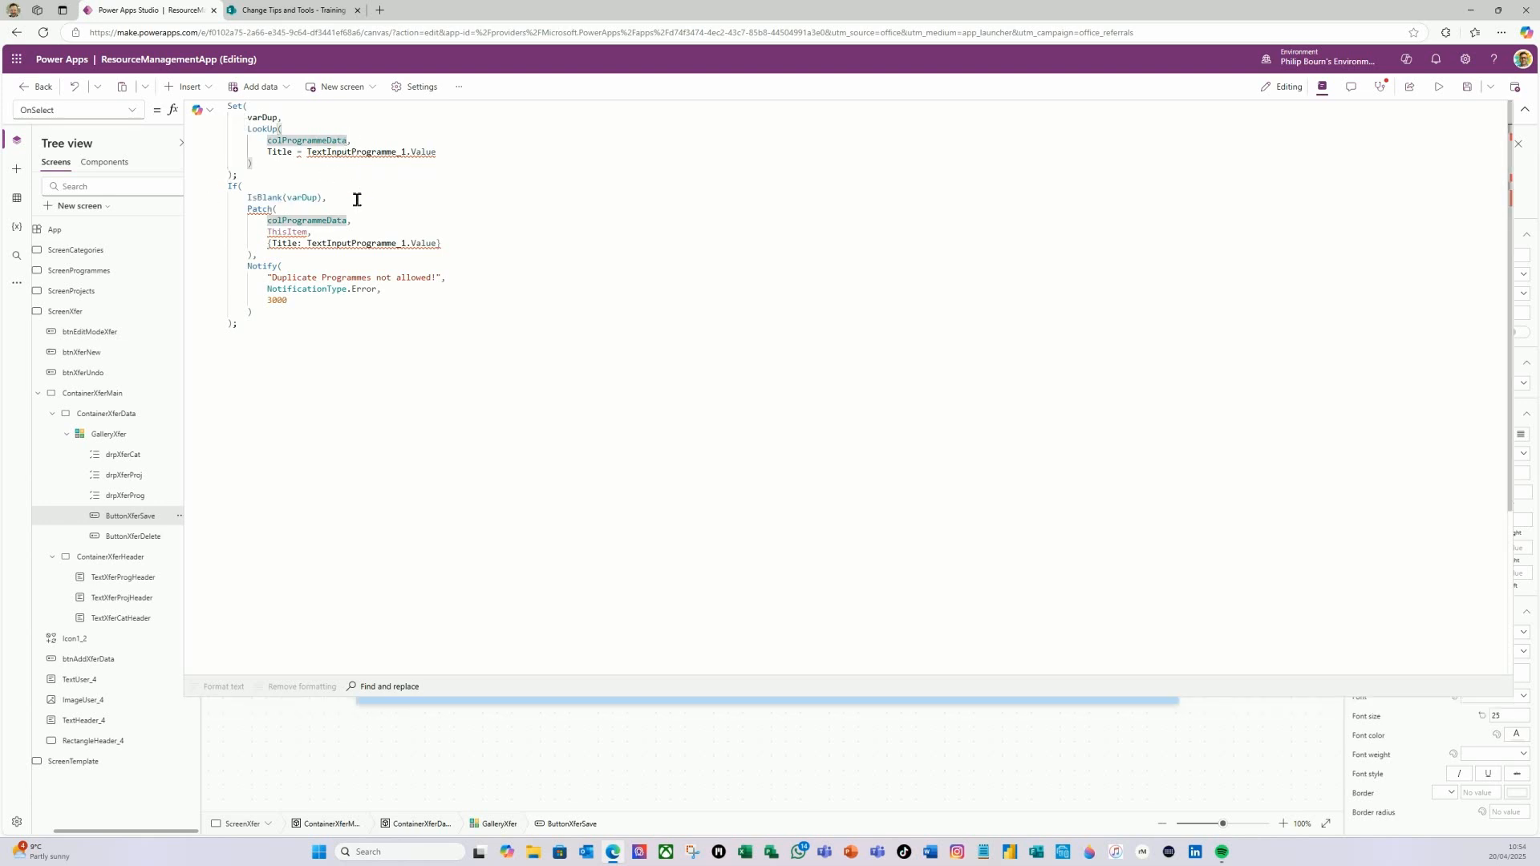
pyautogui.click(327, 141)
pyautogui.press('BackSpace')
pyautogui.press('BackSpace')
pyautogui.press('BackSpace')
pyautogui.press('BackSpace')
pyautogui.press('BackSpace')
pyautogui.press('BackSpace')
pyautogui.press('BackSpace')
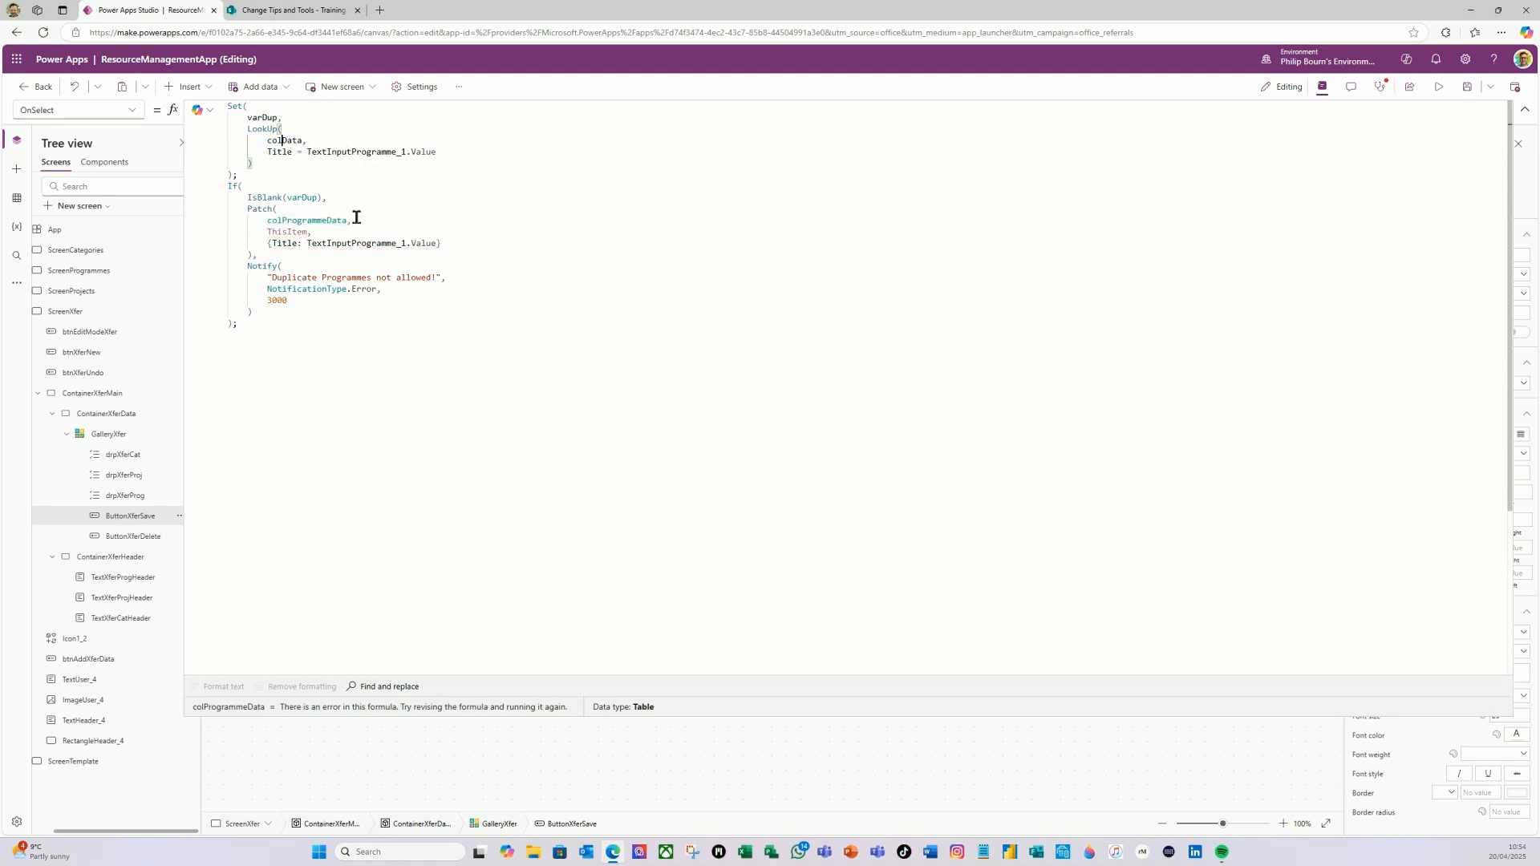
pyautogui.write('Xfer')
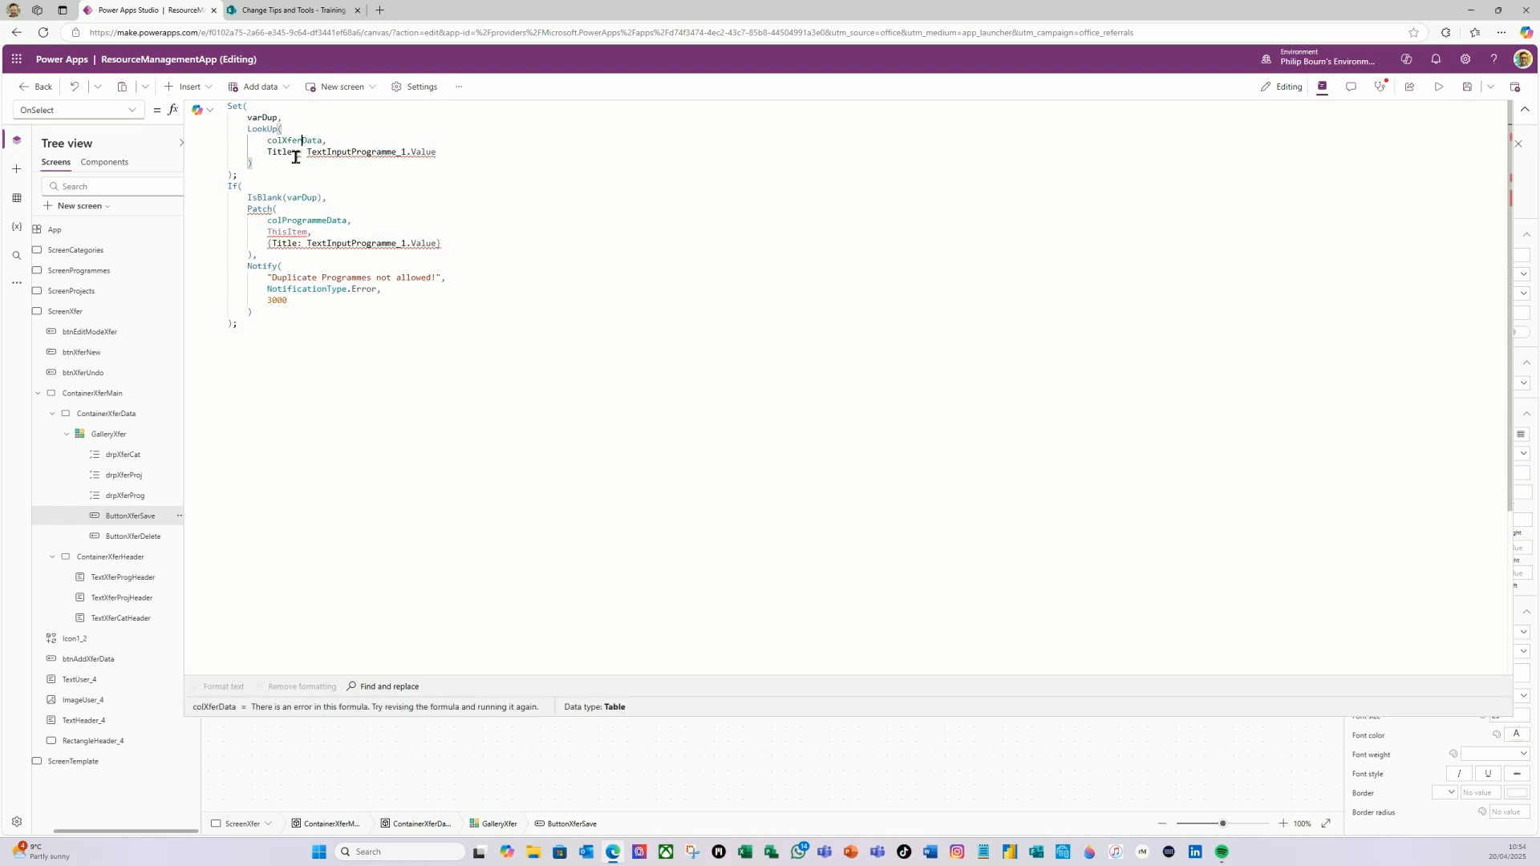
# - Replace the Title condition in the first LookUp with the beginning of a comparison on Project, "Project ="
pyautogui.moveTo(461, 152); pyautogui.dragTo(272, 156)
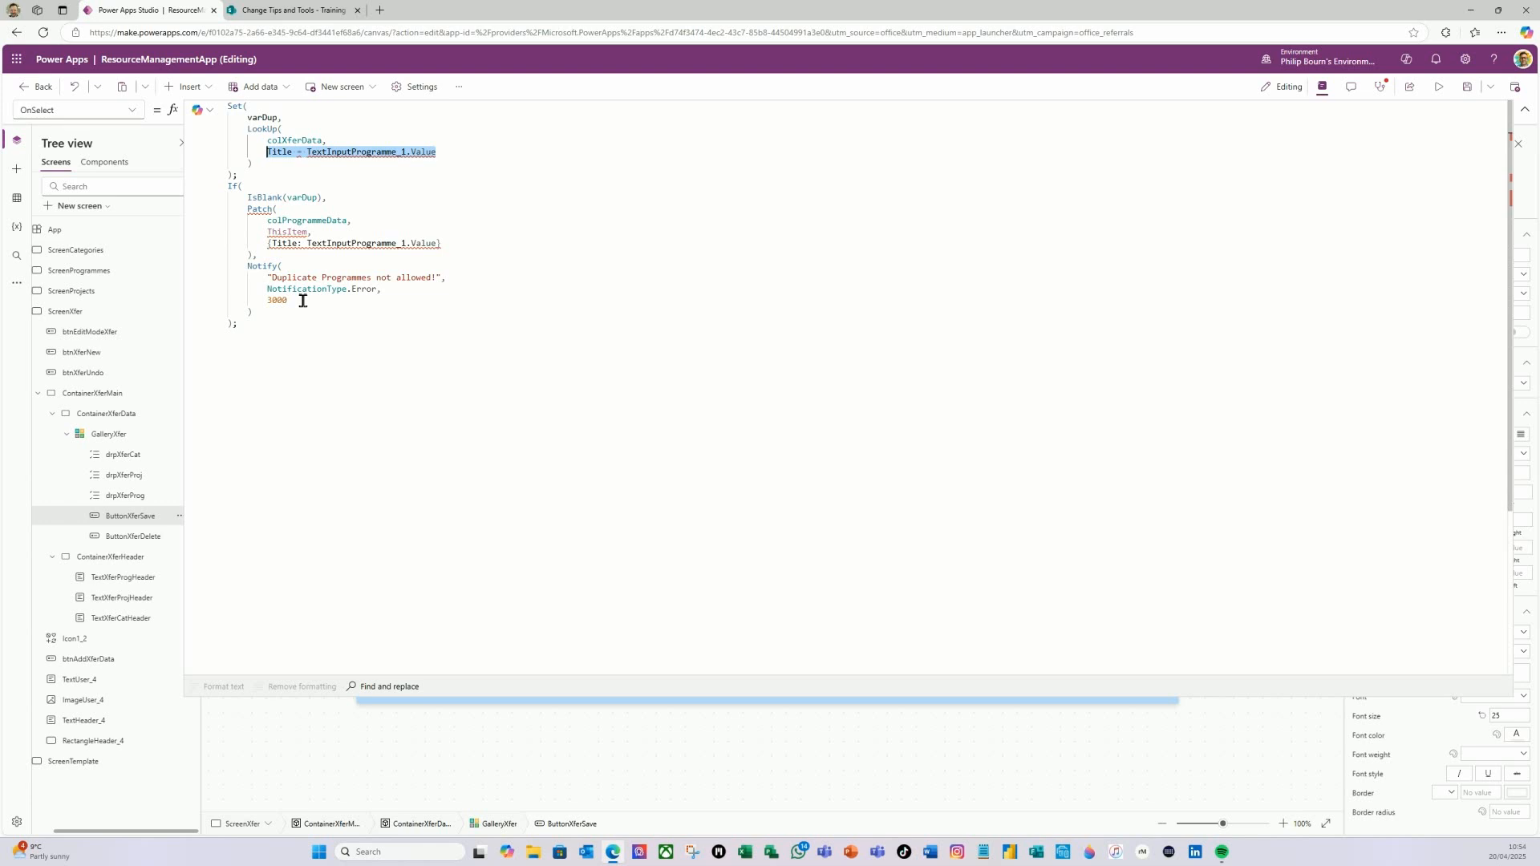
pyautogui.write('P')
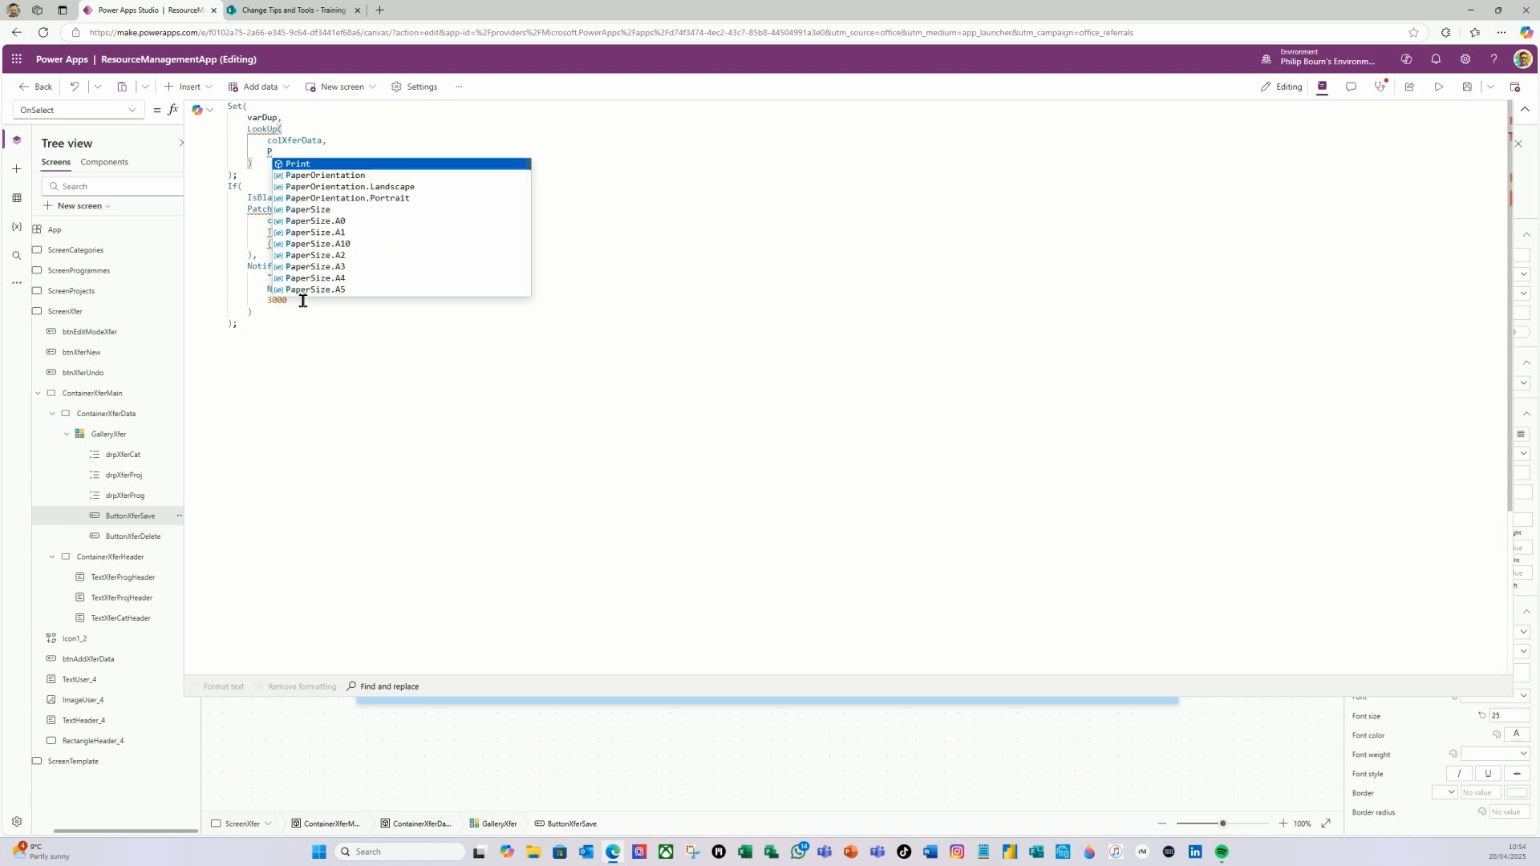
pyautogui.write('r')
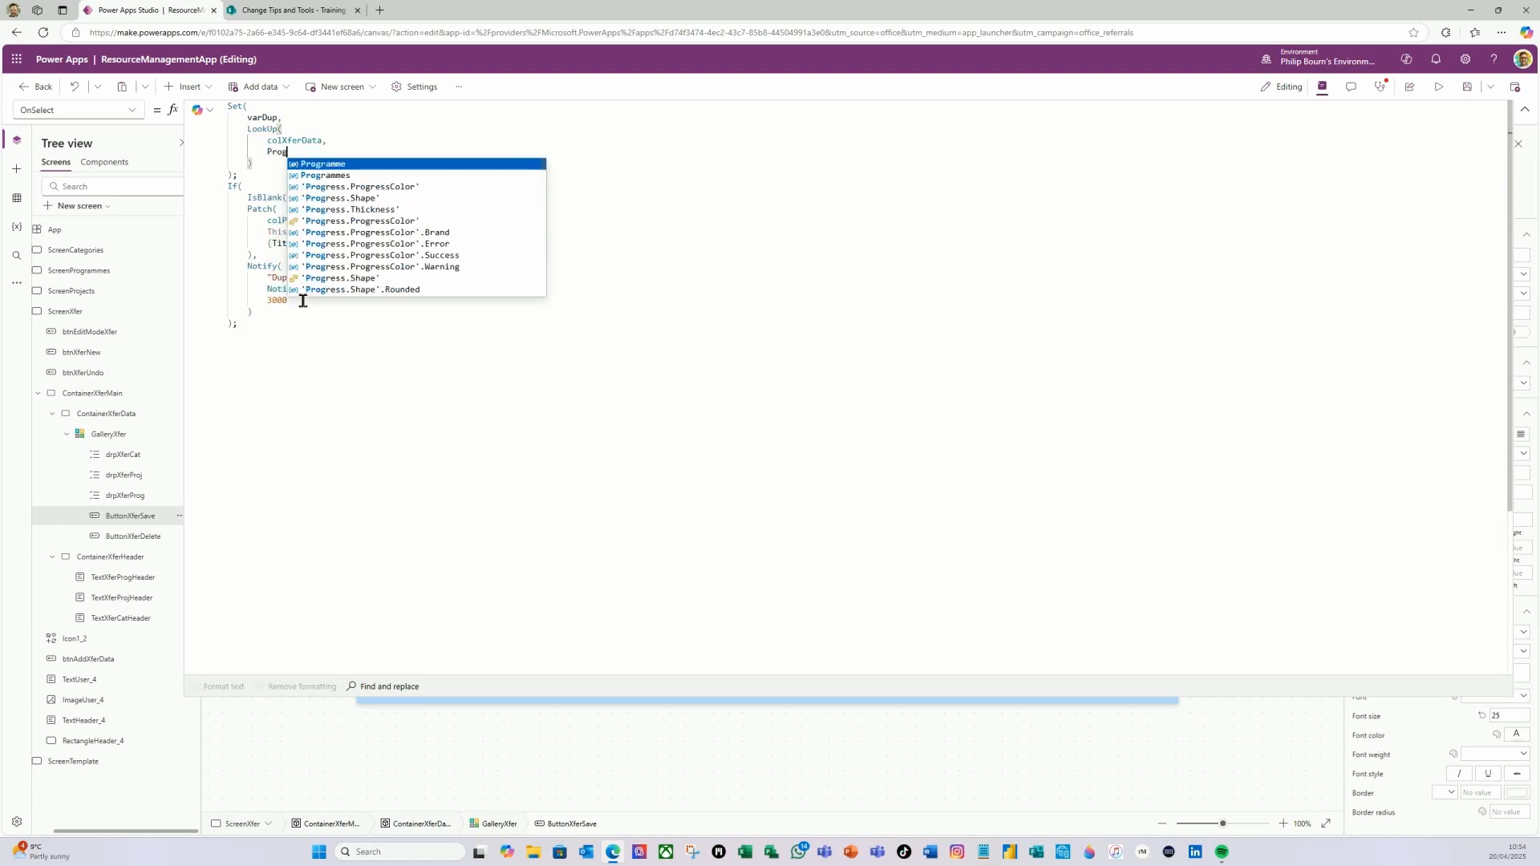
pyautogui.write('oj')
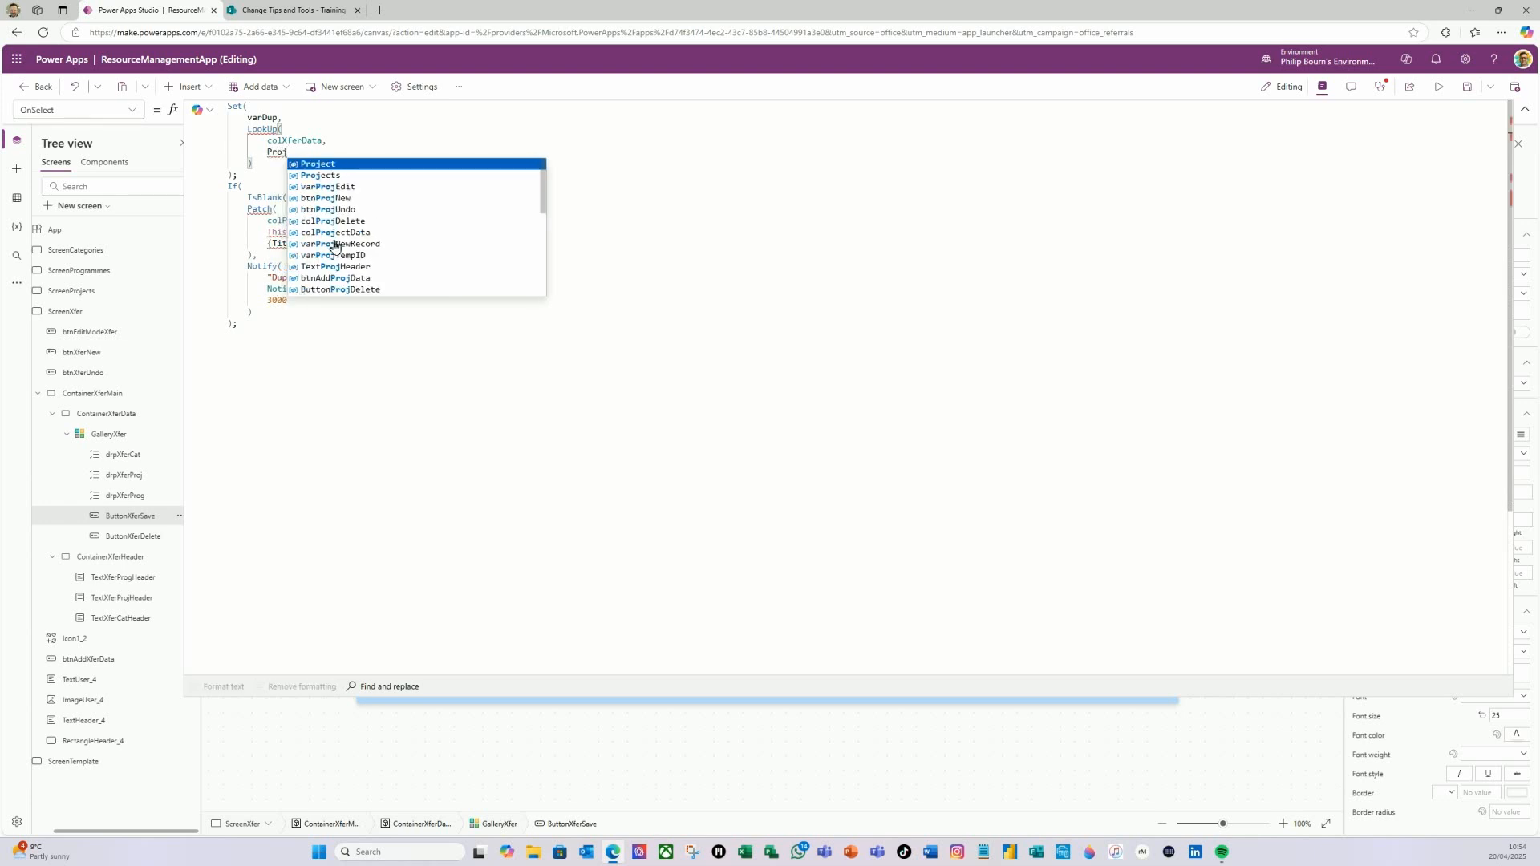
pyautogui.click(327, 164)
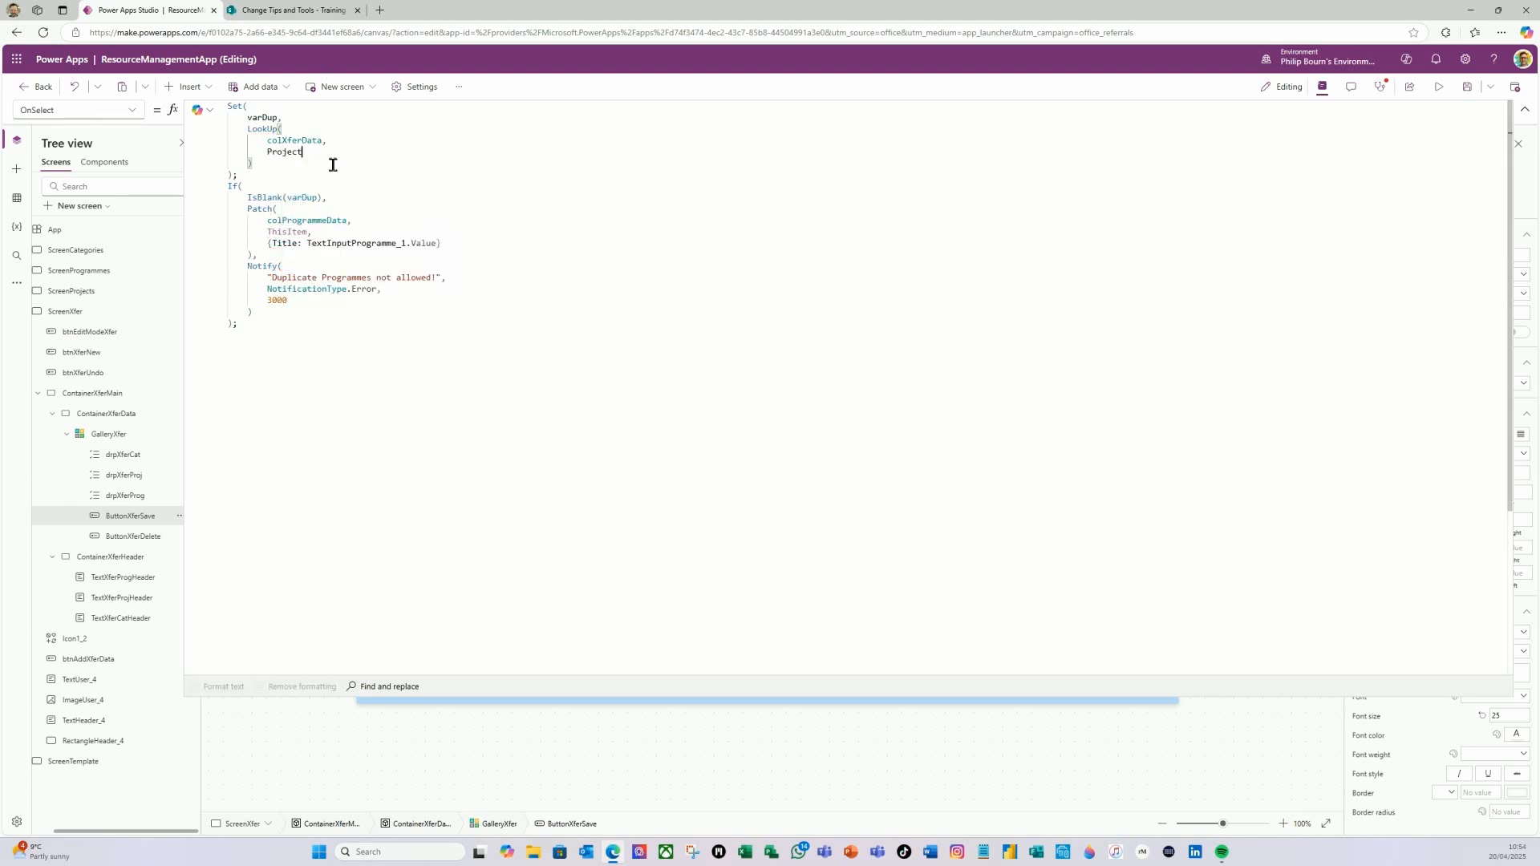
pyautogui.write('=')
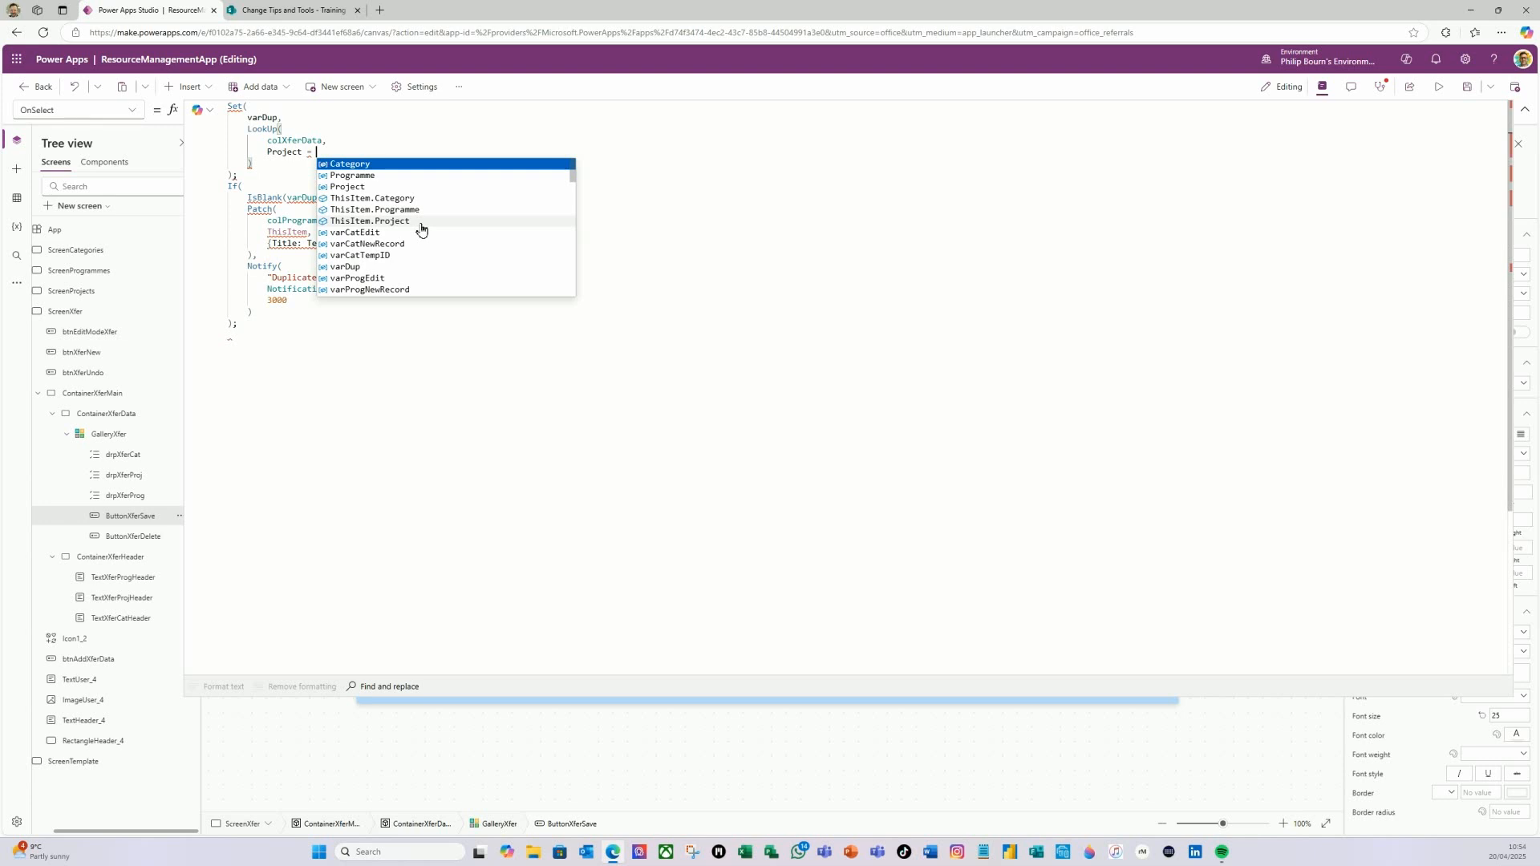
# - Complete the LookUp's Project comparison with drpXferProj.Selected.Value
pyautogui.write(' dr')
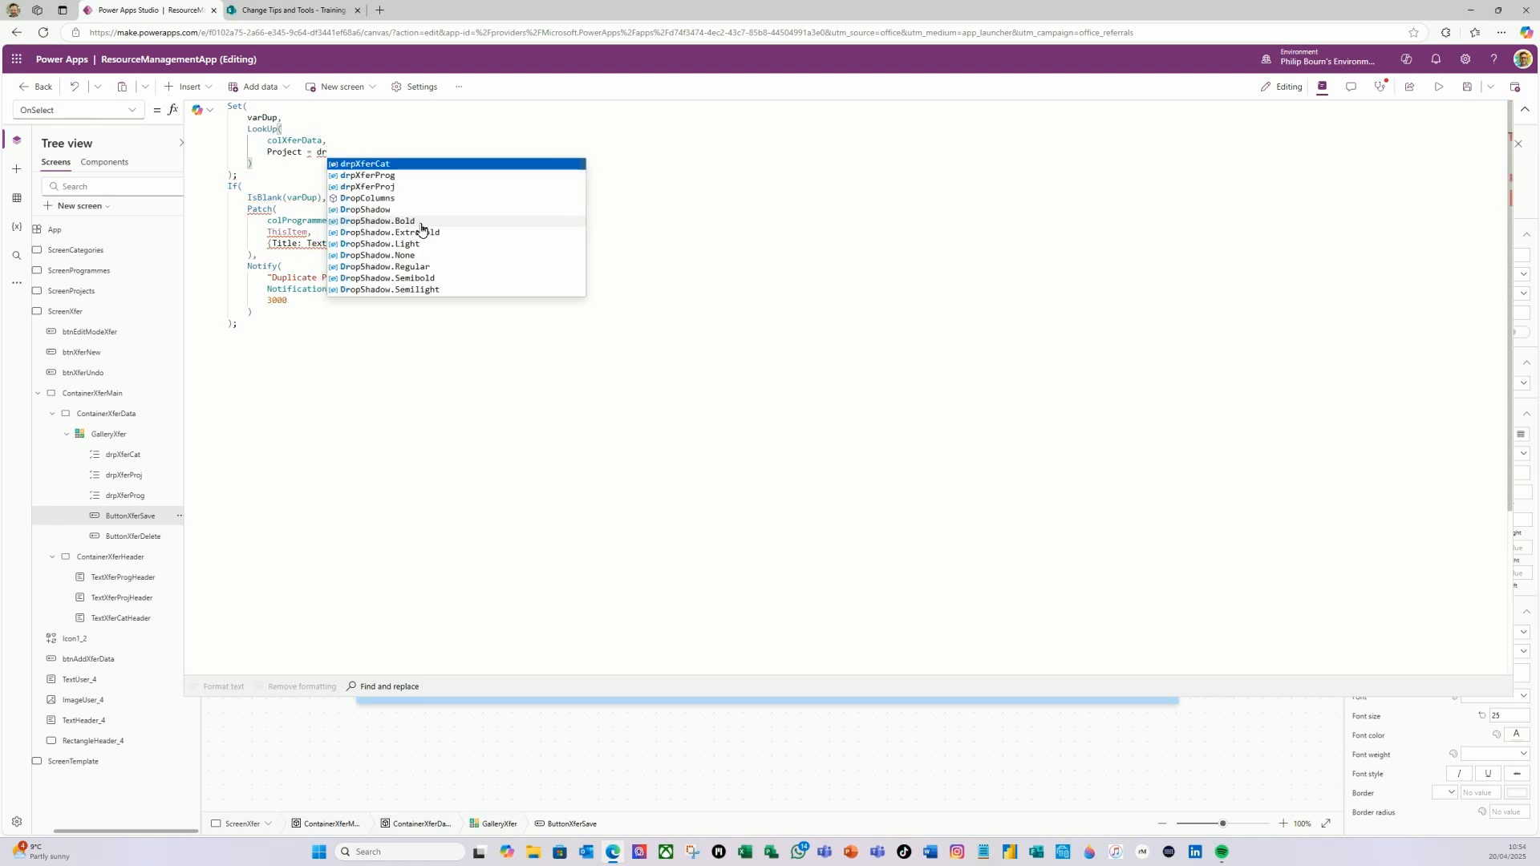
pyautogui.press('BackSpace')
pyautogui.press('BackSpace')
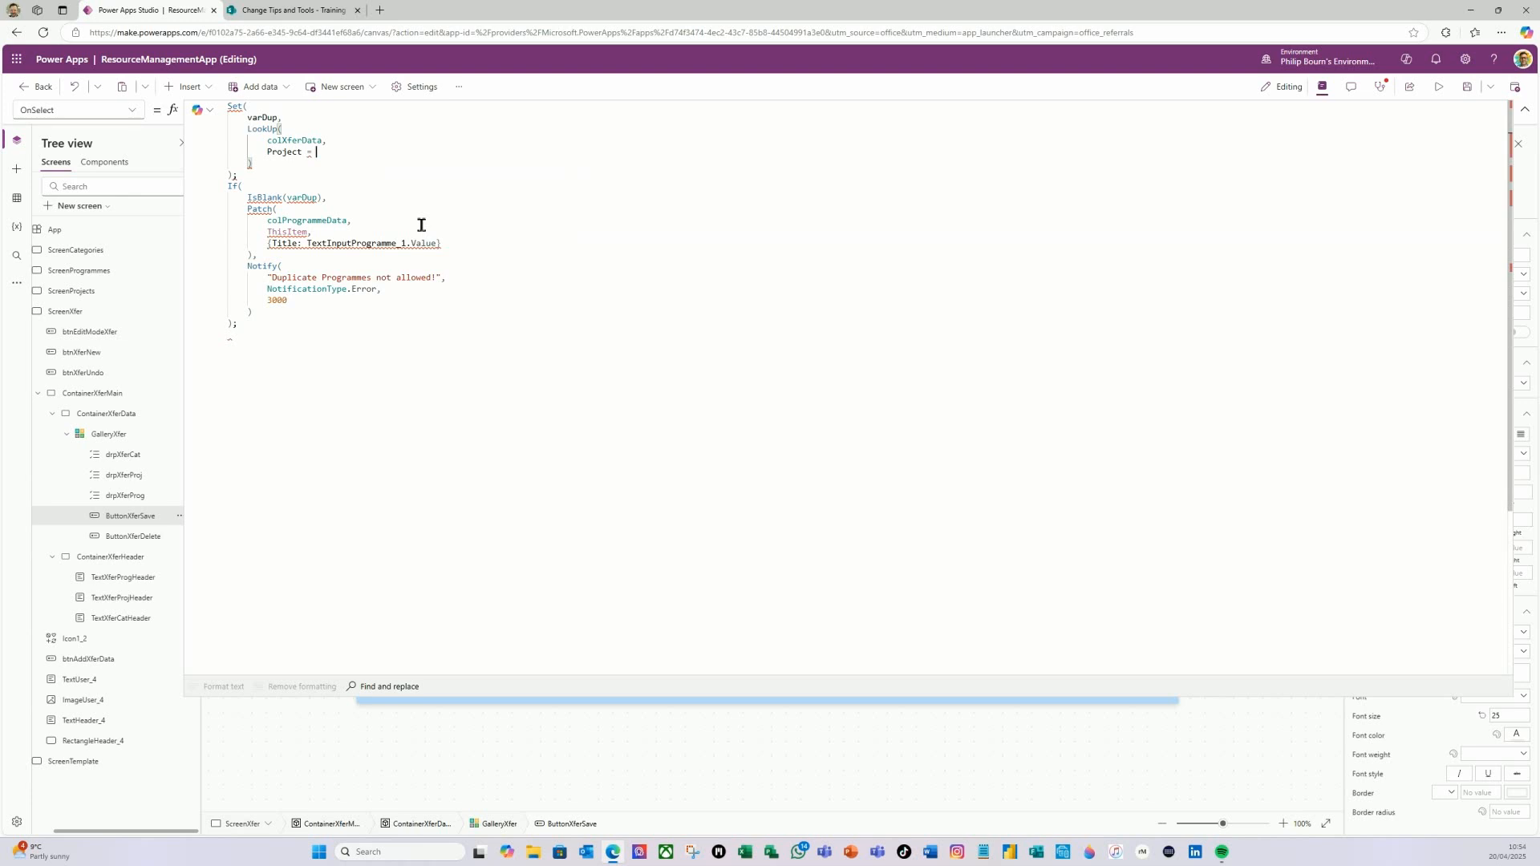
pyautogui.write('drp')
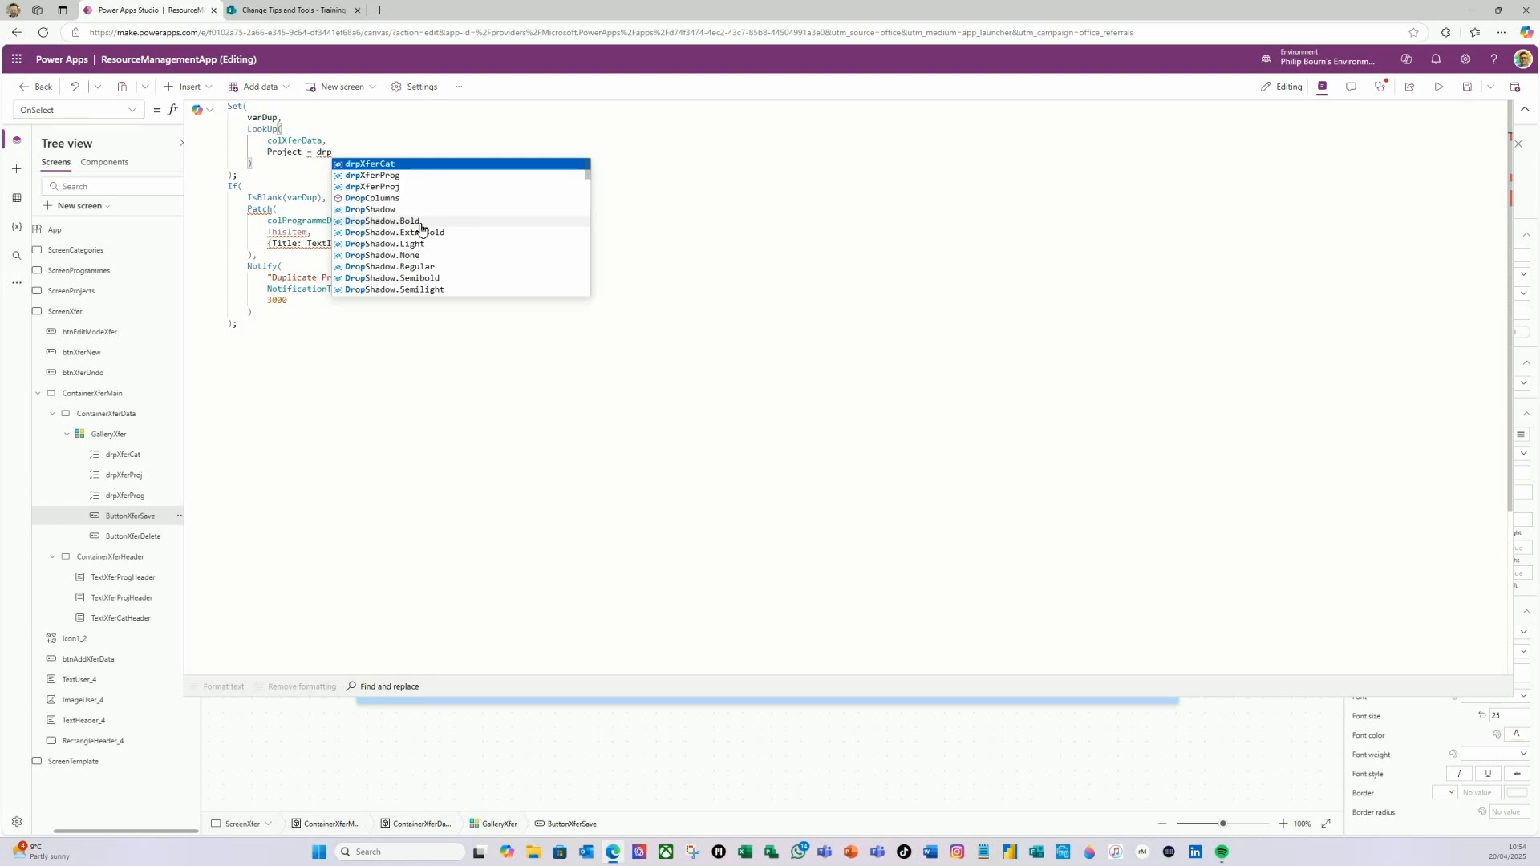
pyautogui.click(374, 187)
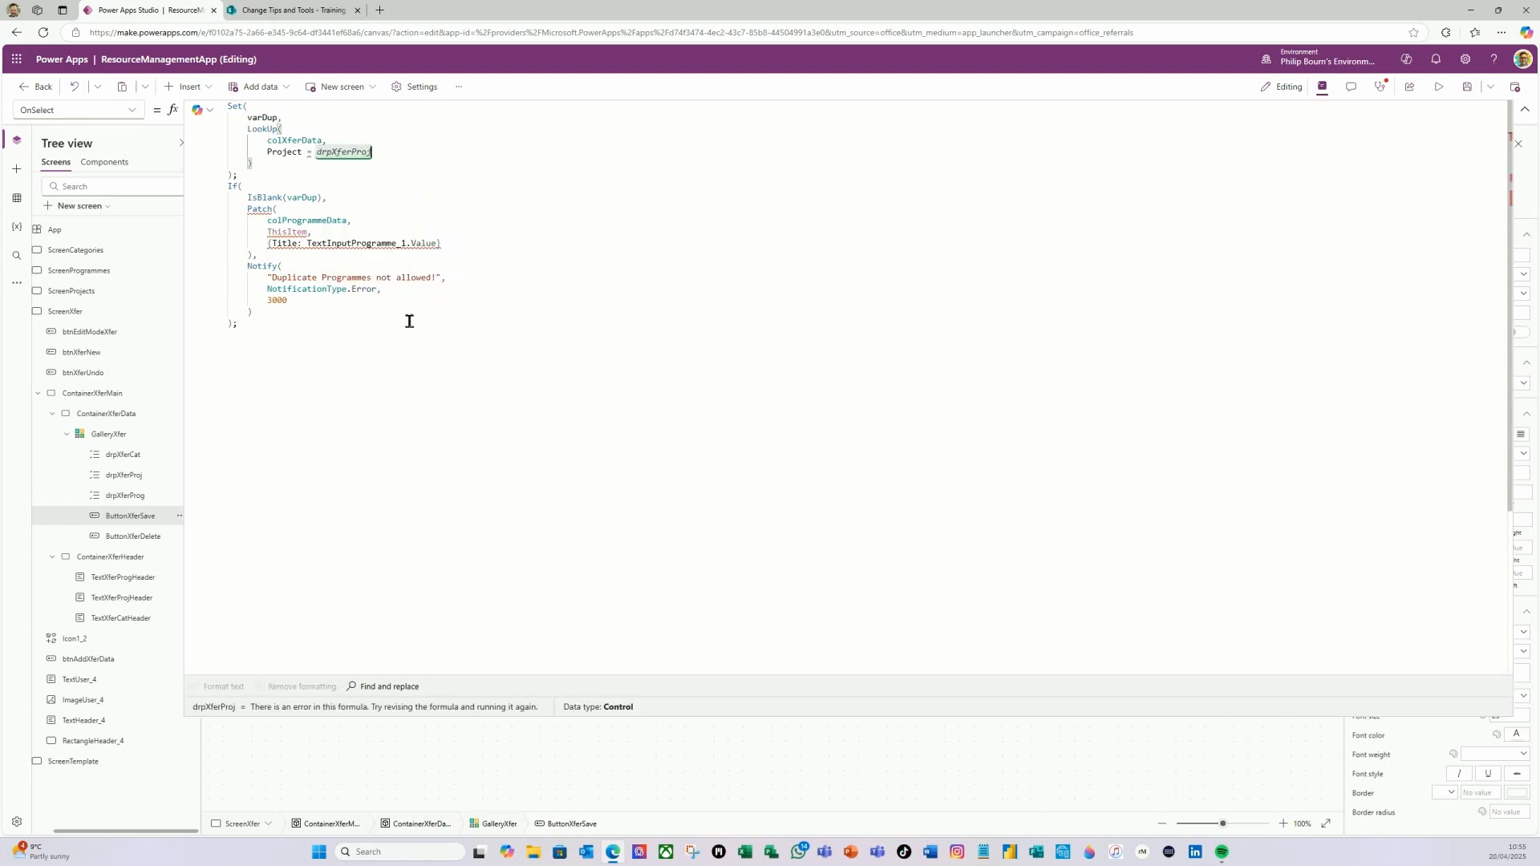
pyautogui.write('.')
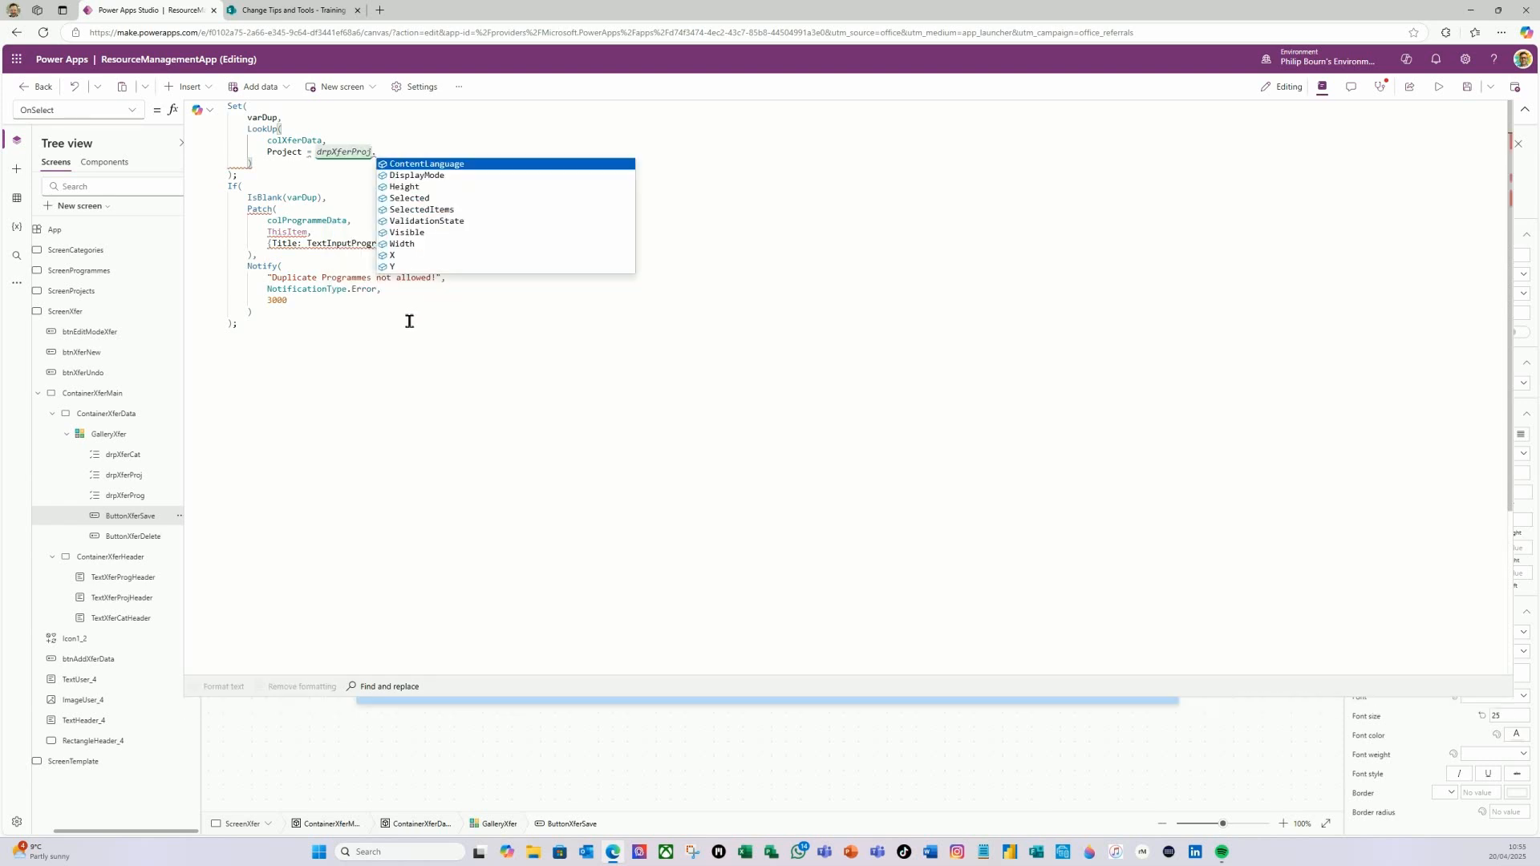
pyautogui.write('s')
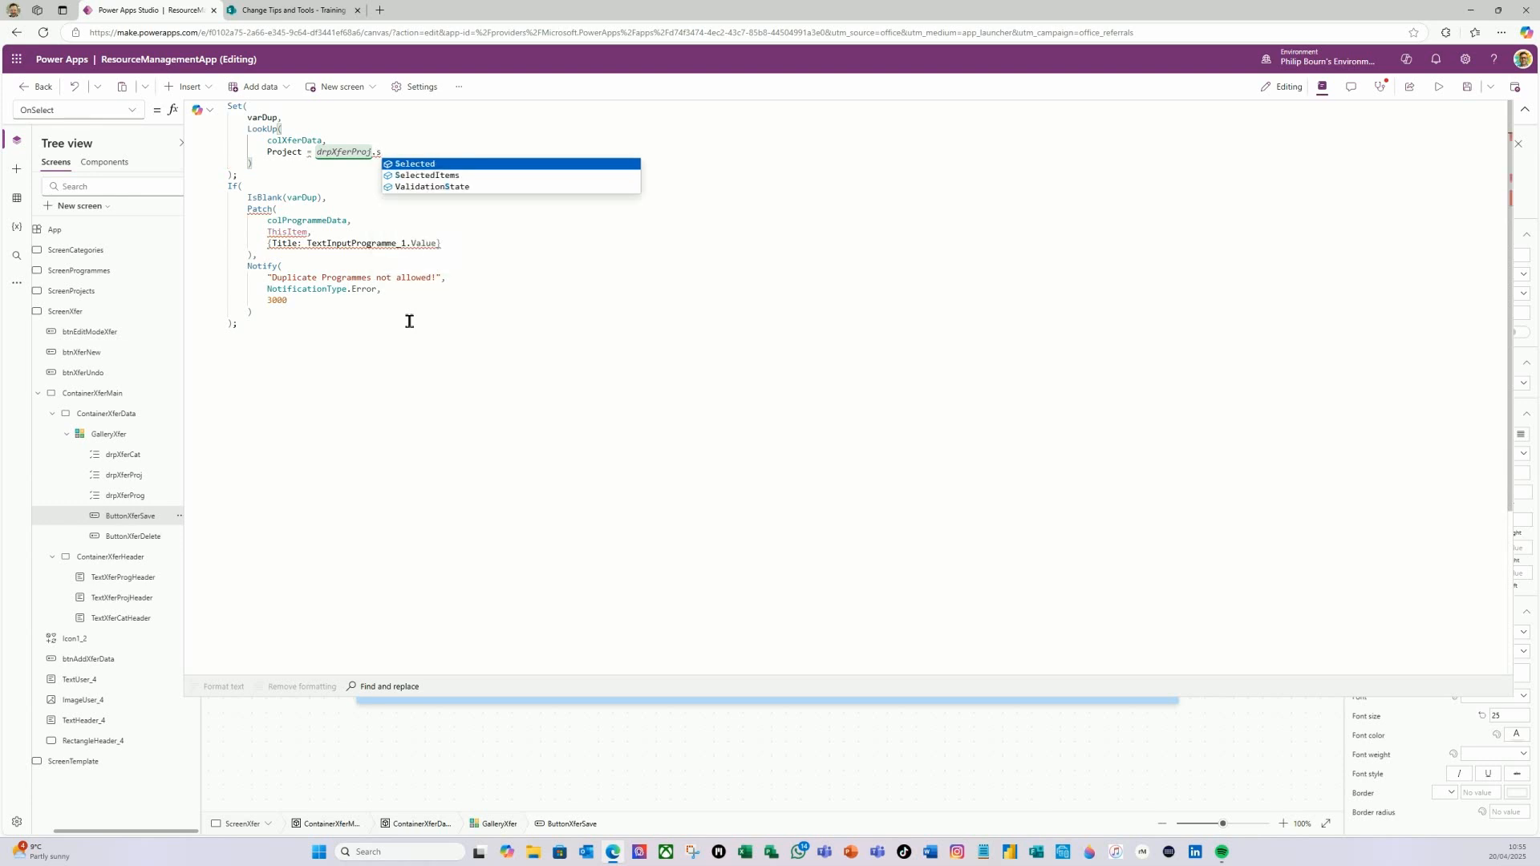
pyautogui.click(416, 164)
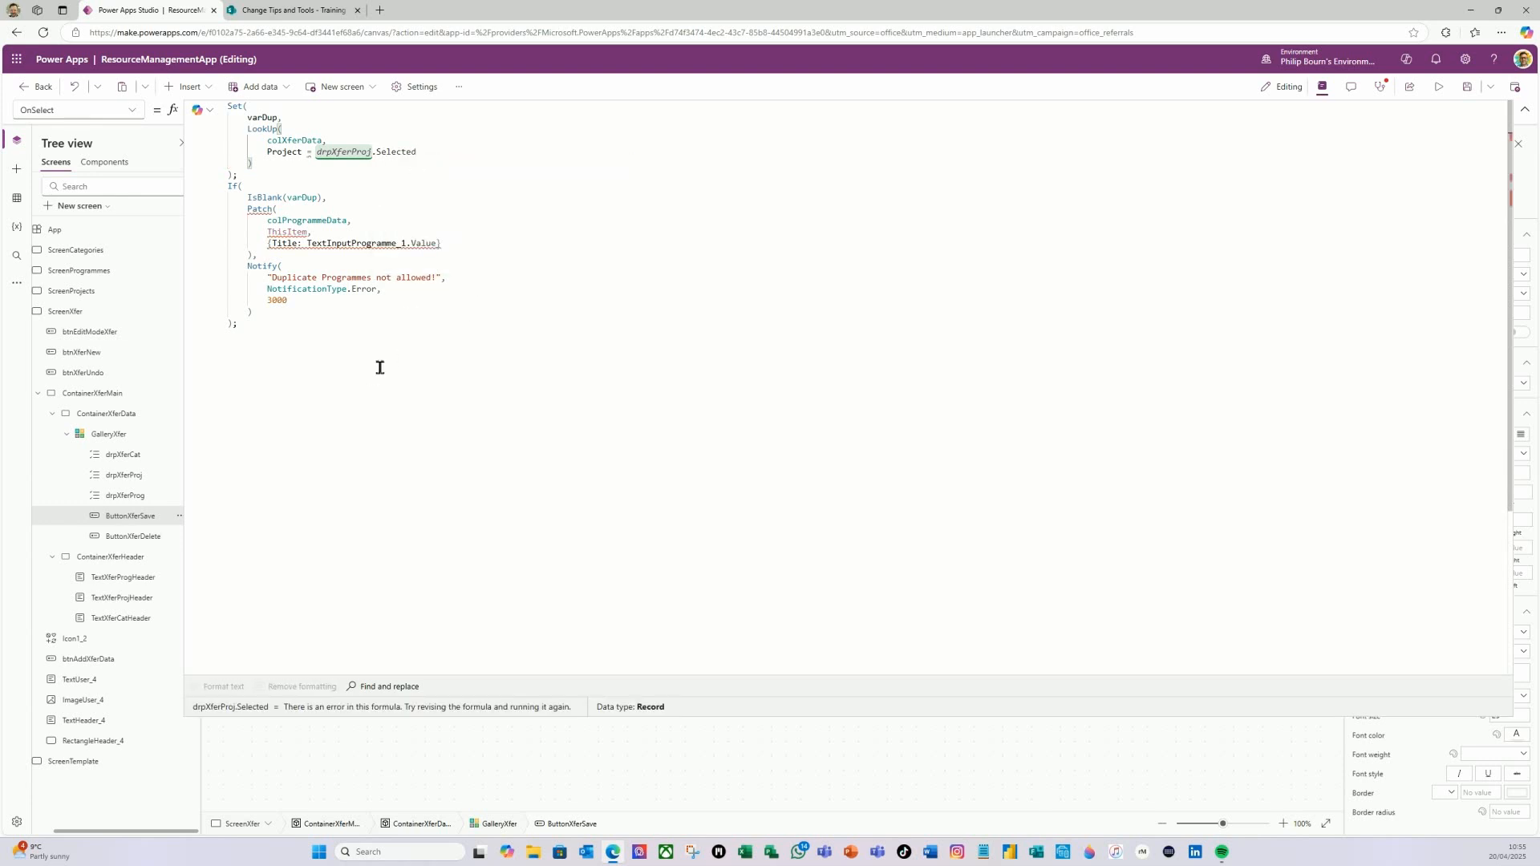
pyautogui.write('.')
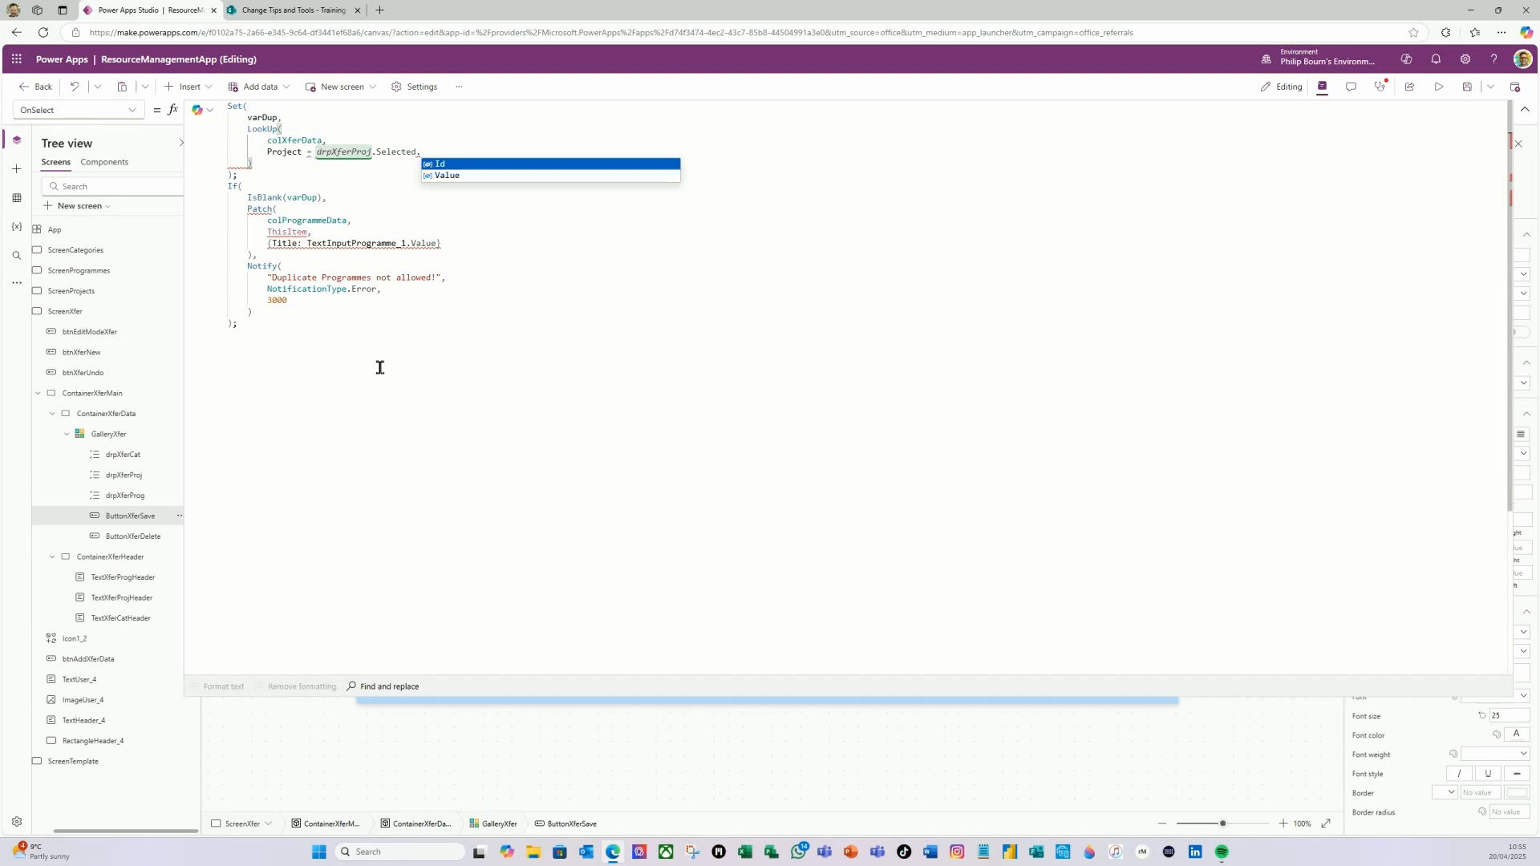
pyautogui.click(447, 176)
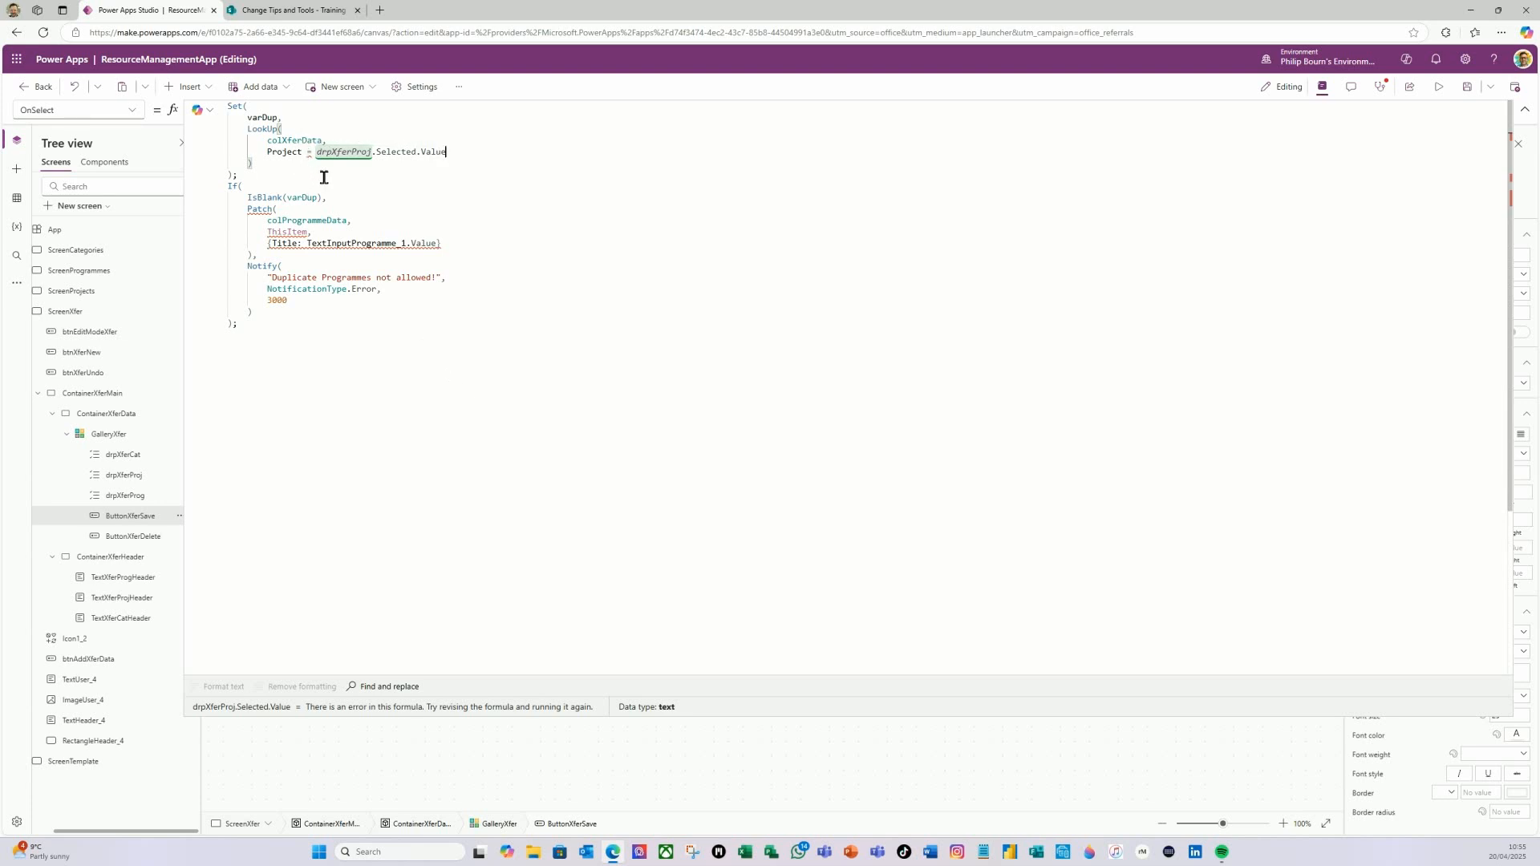
# - Change the left side of the LookUp comparison to Project.Value
pyautogui.click(302, 154)
pyautogui.write('.v')
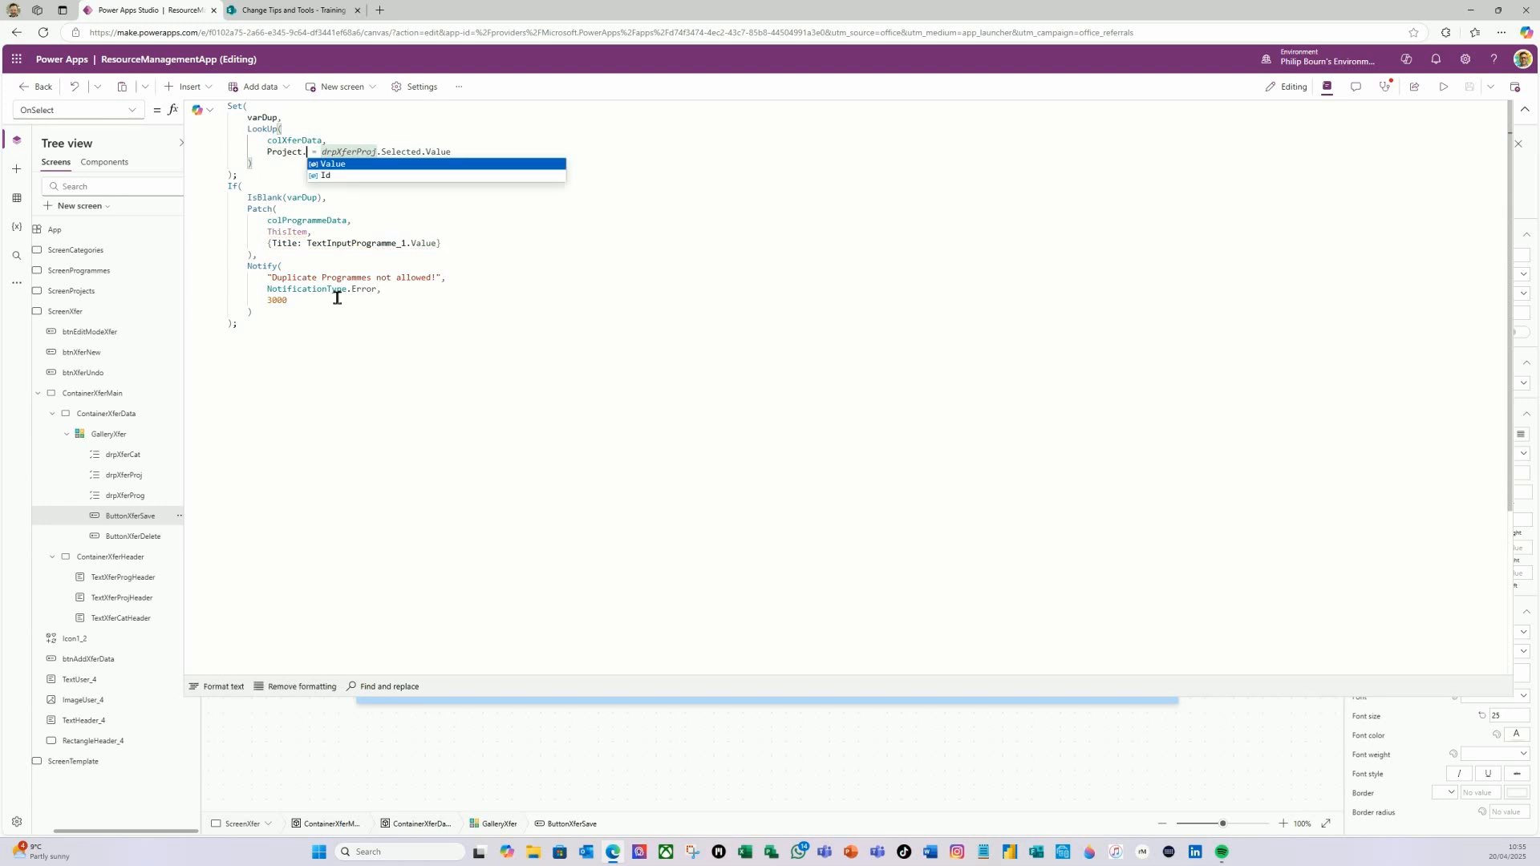
pyautogui.press('Tab')
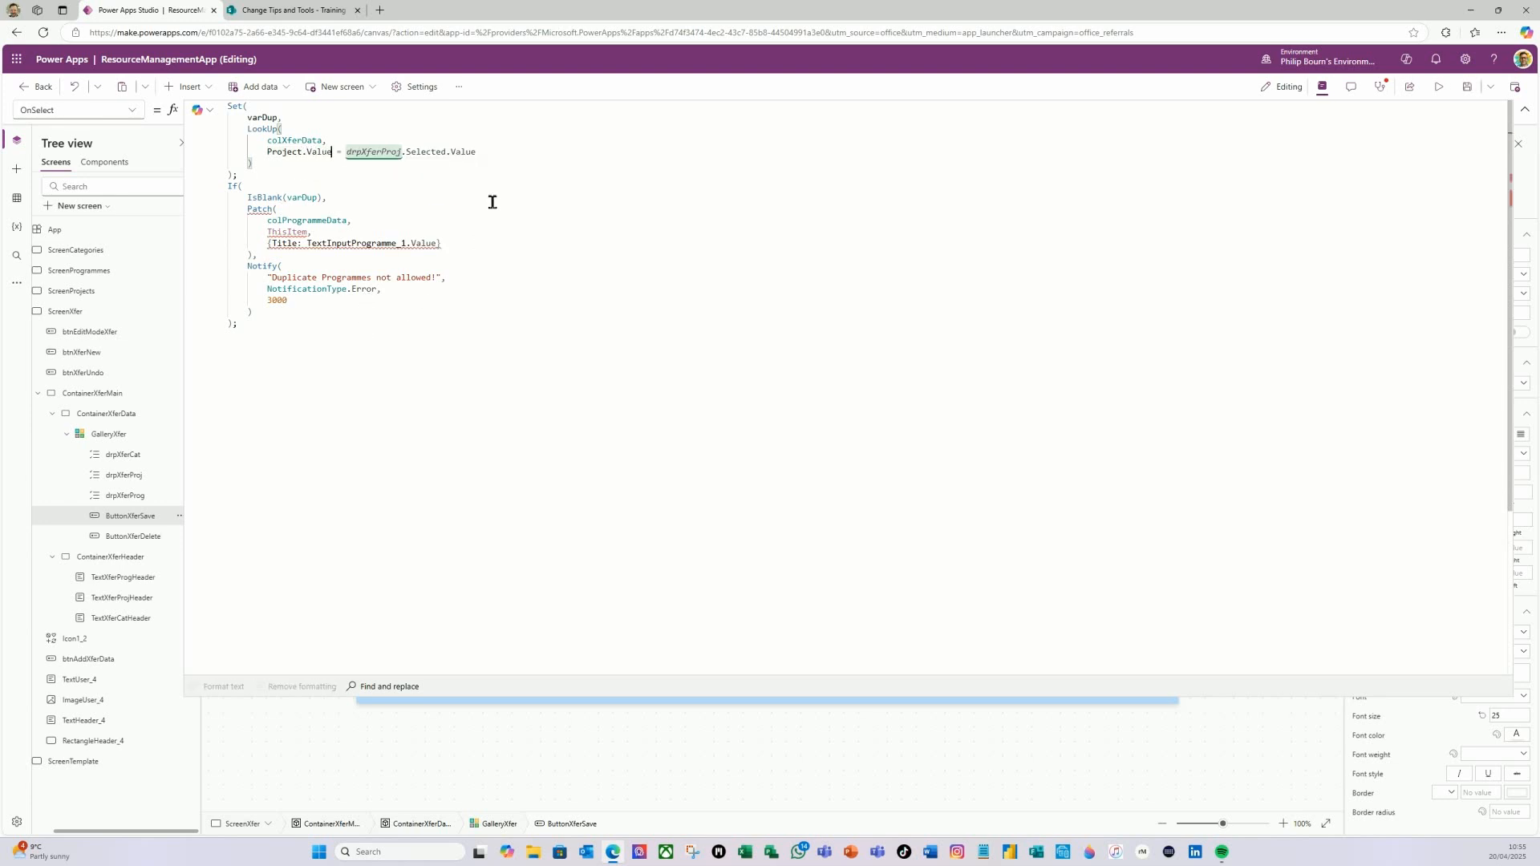
# - Replace the data source of the Patch function with colXferData
pyautogui.click(407, 196)
pyautogui.click(326, 220)
pyautogui.press('BackSpace')
pyautogui.press('BackSpace')
pyautogui.press('BackSpace')
pyautogui.press('BackSpace')
pyautogui.press('BackSpace')
pyautogui.press('BackSpace')
pyautogui.press('BackSpace')
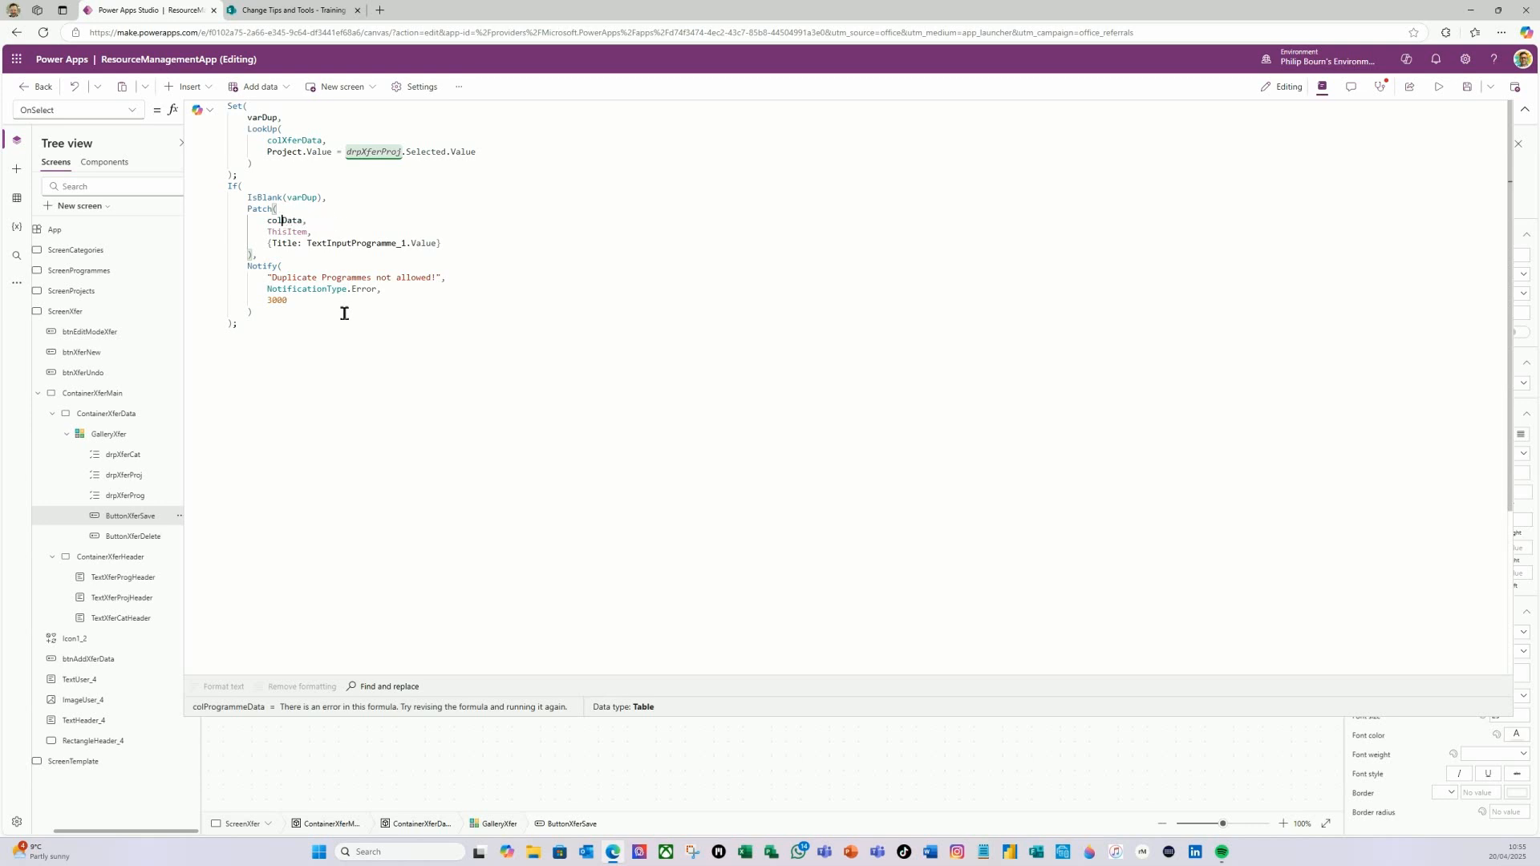
pyautogui.write('Xfer')
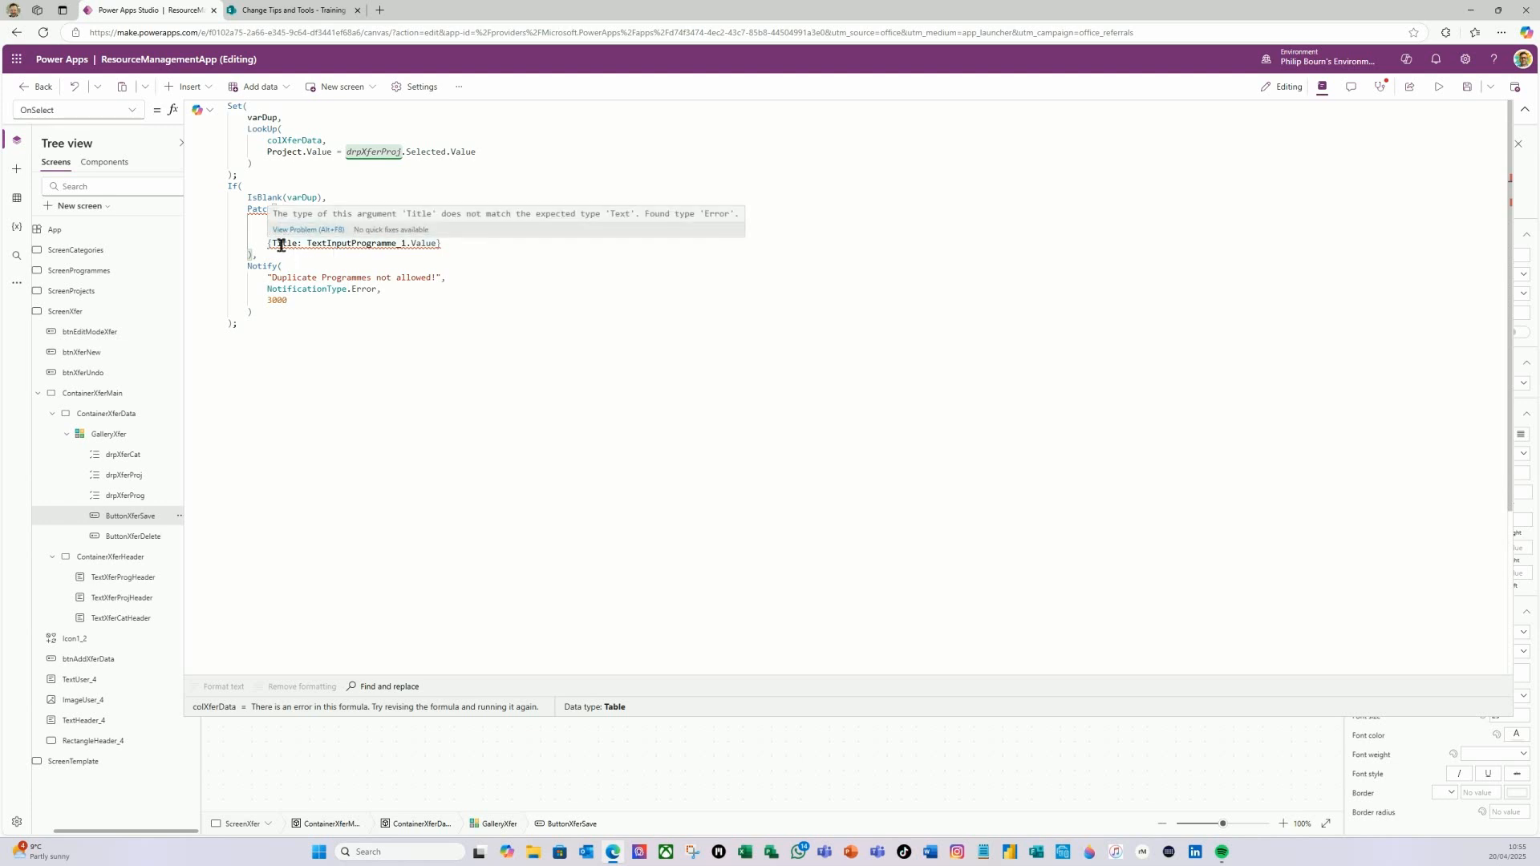
# - Clear the Title assignment from the Patch function's update record, keeping only the empty braces
pyautogui.click(437, 244)
pyautogui.write('}')
pyautogui.press('BackSpace')
pyautogui.press('BackSpace')
pyautogui.press('BackSpace')
pyautogui.press('BackSpace')
pyautogui.press('BackSpace')
pyautogui.press('BackSpace')
pyautogui.press('BackSpace')
pyautogui.press('BackSpace')
pyautogui.press('BackSpace')
pyautogui.press('BackSpace')
pyautogui.press('BackSpace')
pyautogui.press('BackSpace')
pyautogui.press('BackSpace')
pyautogui.press('BackSpace')
pyautogui.press('BackSpace')
pyautogui.press('BackSpace')
pyautogui.press('BackSpace')
pyautogui.press('BackSpace')
pyautogui.press('BackSpace')
pyautogui.press('BackSpace')
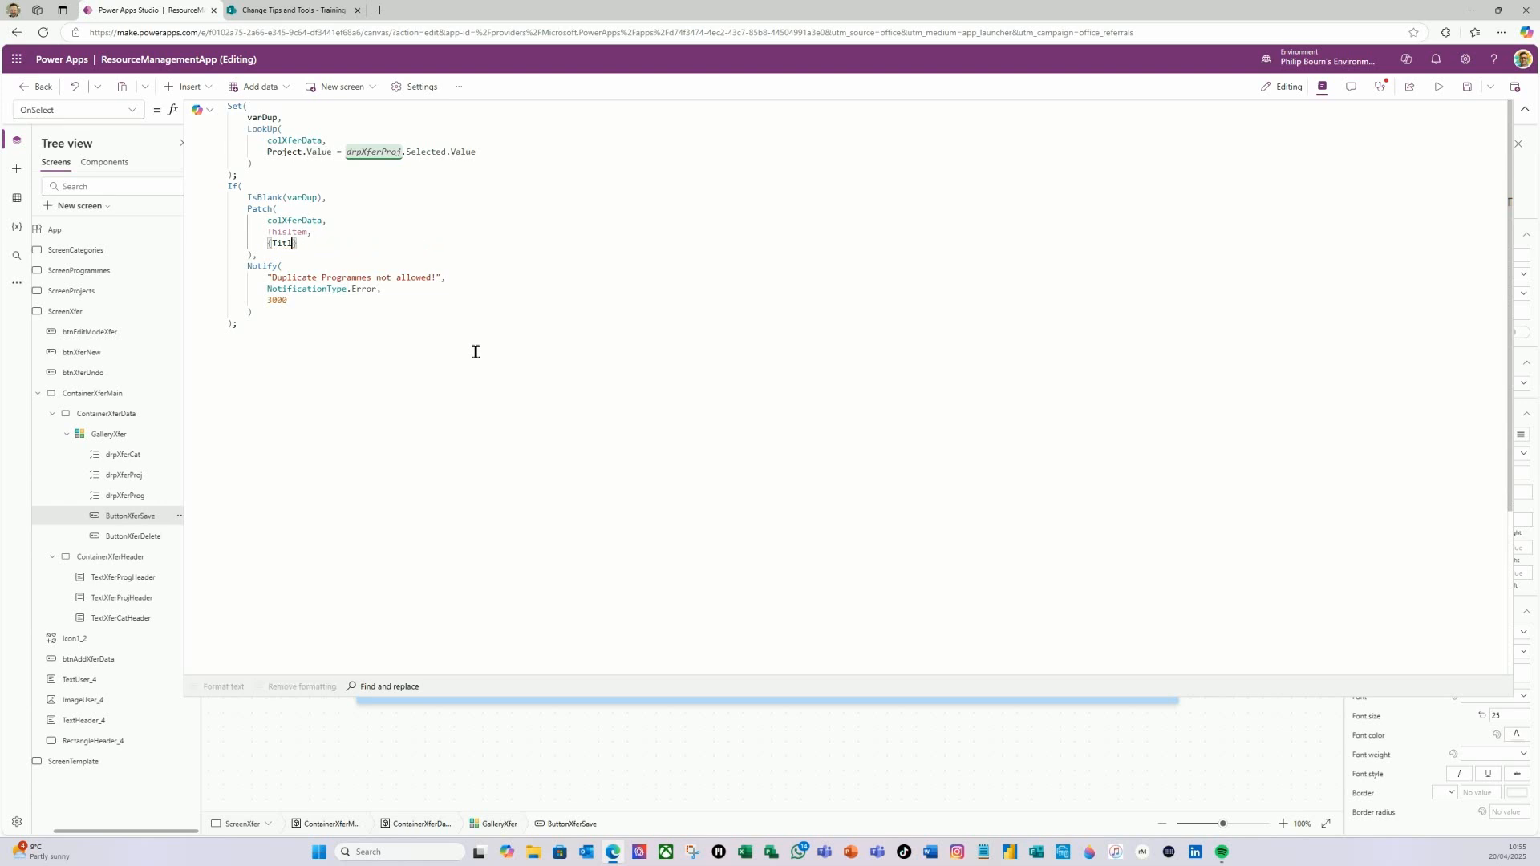
pyautogui.press('BackSpace')
pyautogui.press('BackSpace')
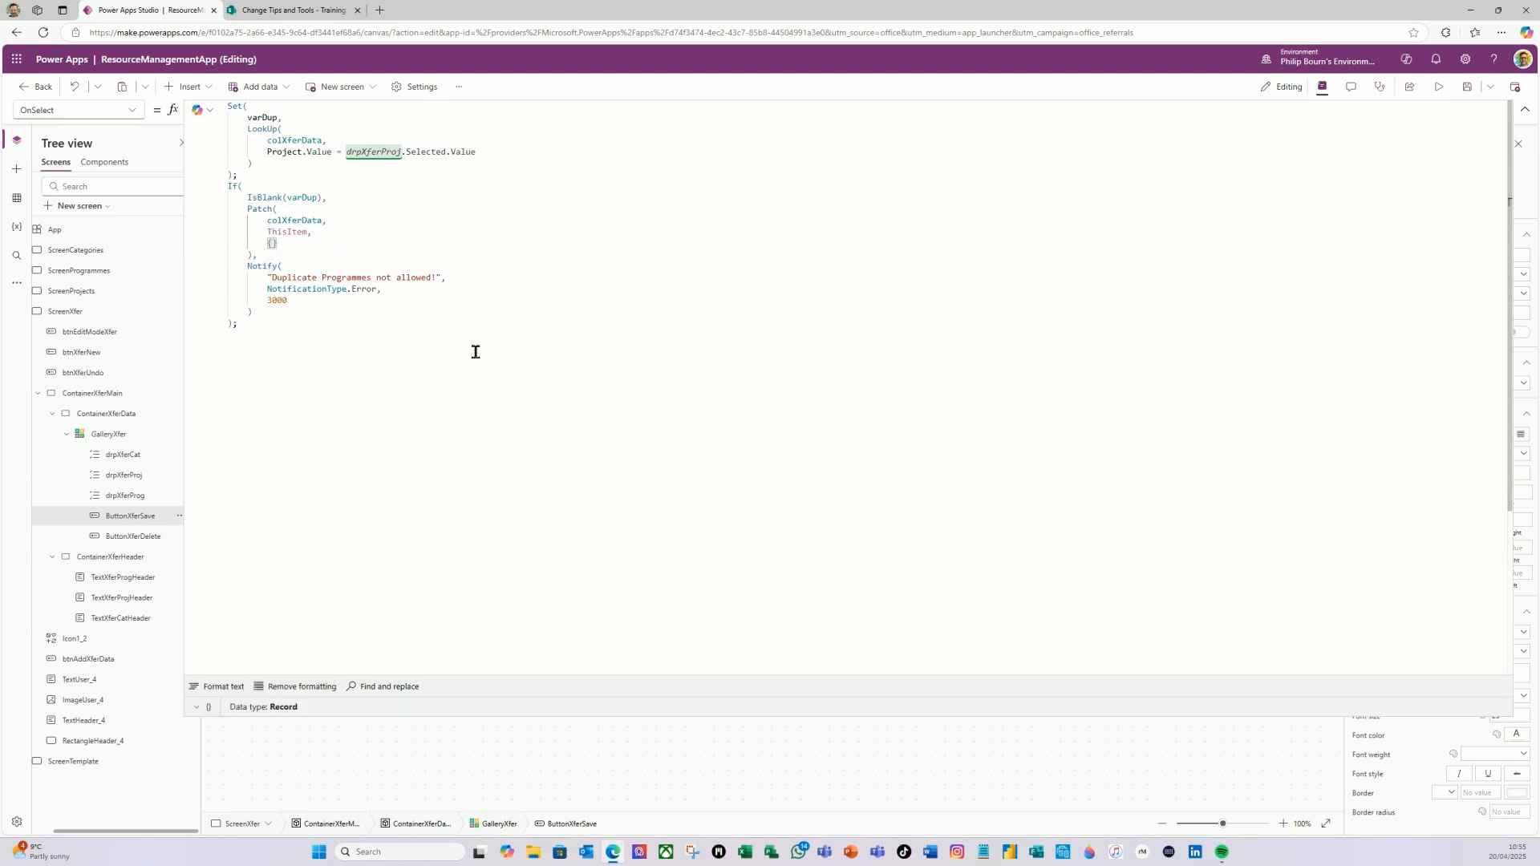
# - Add Programme: drpXferProg.Selected to the Patch function's update record
pyautogui.write('P')
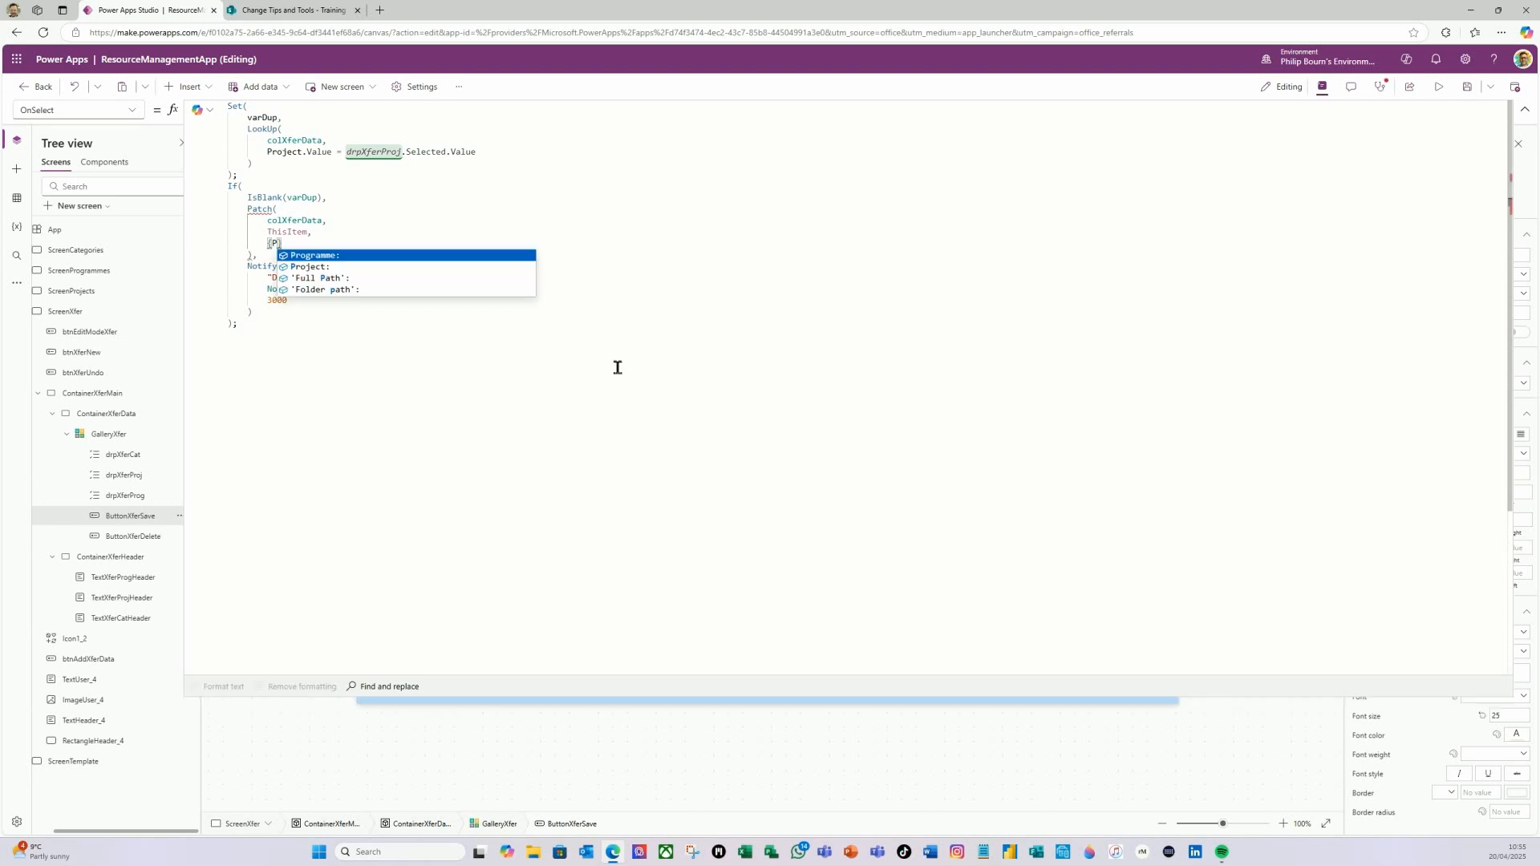
pyautogui.click(328, 256)
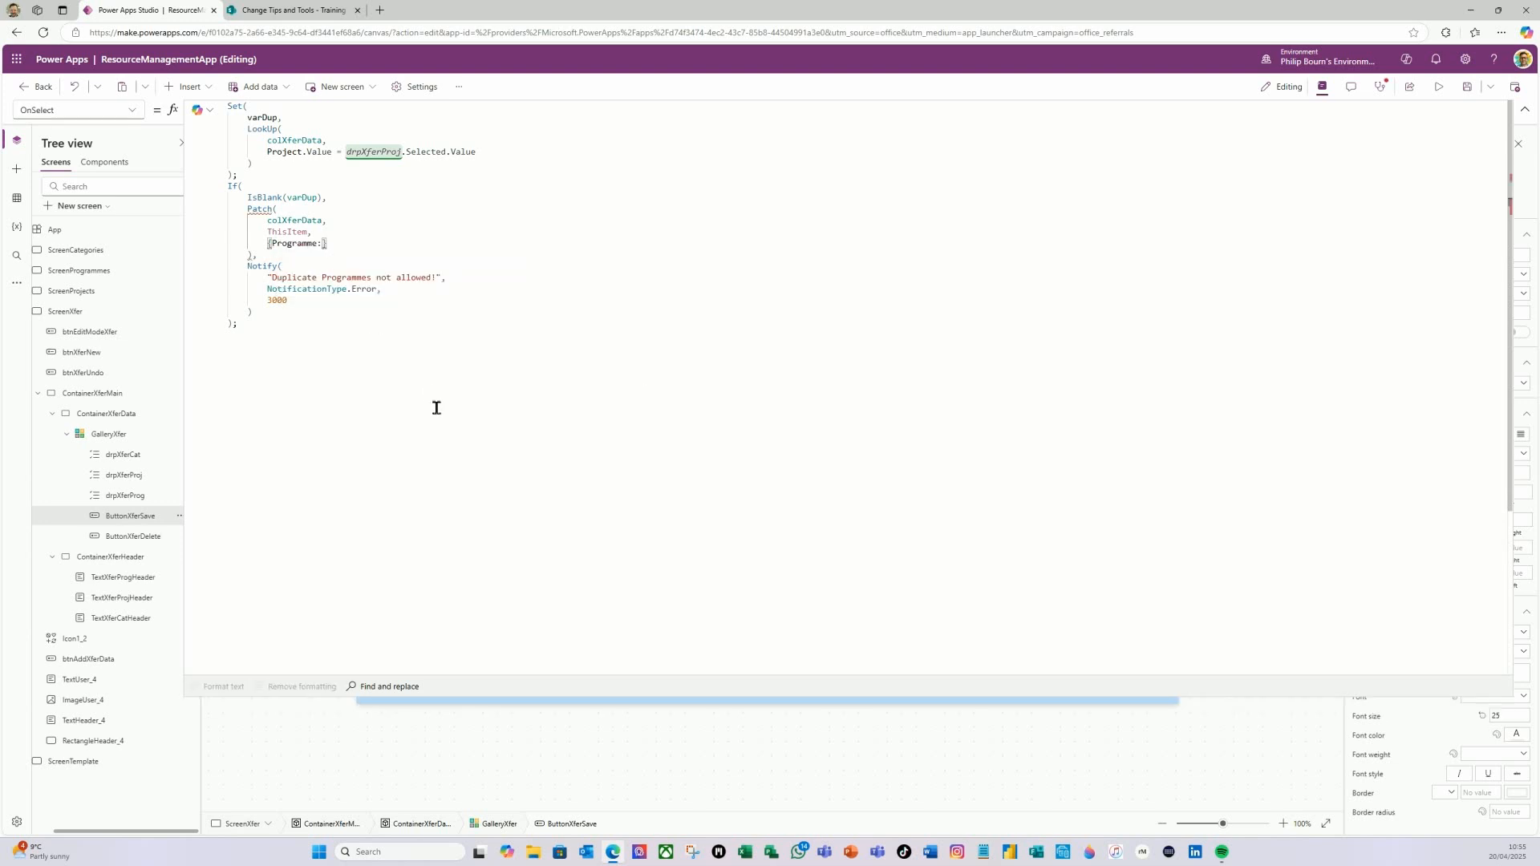
pyautogui.write('drp')
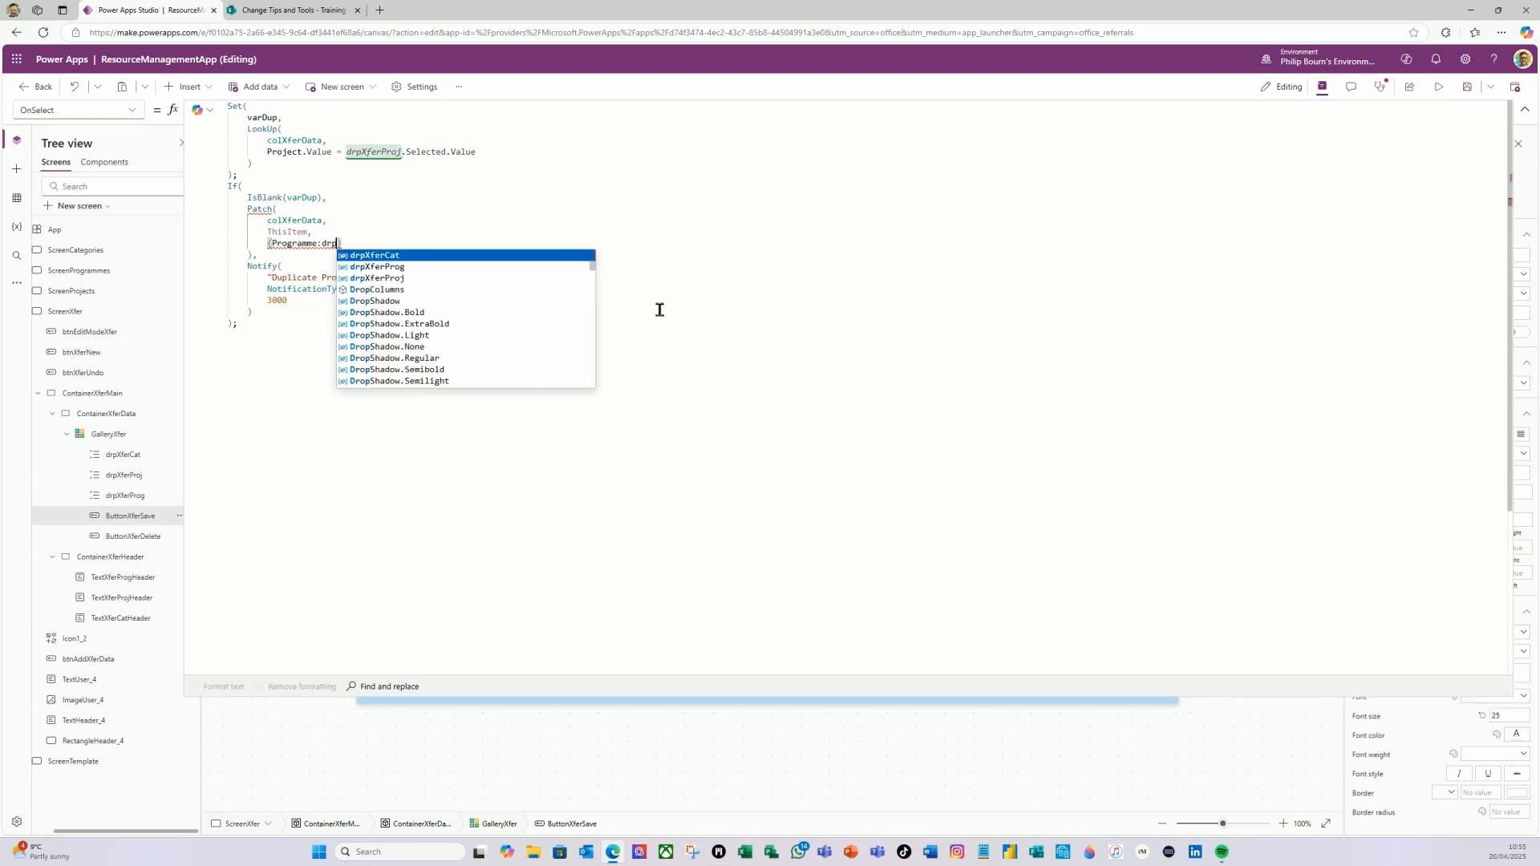
pyautogui.click(399, 268)
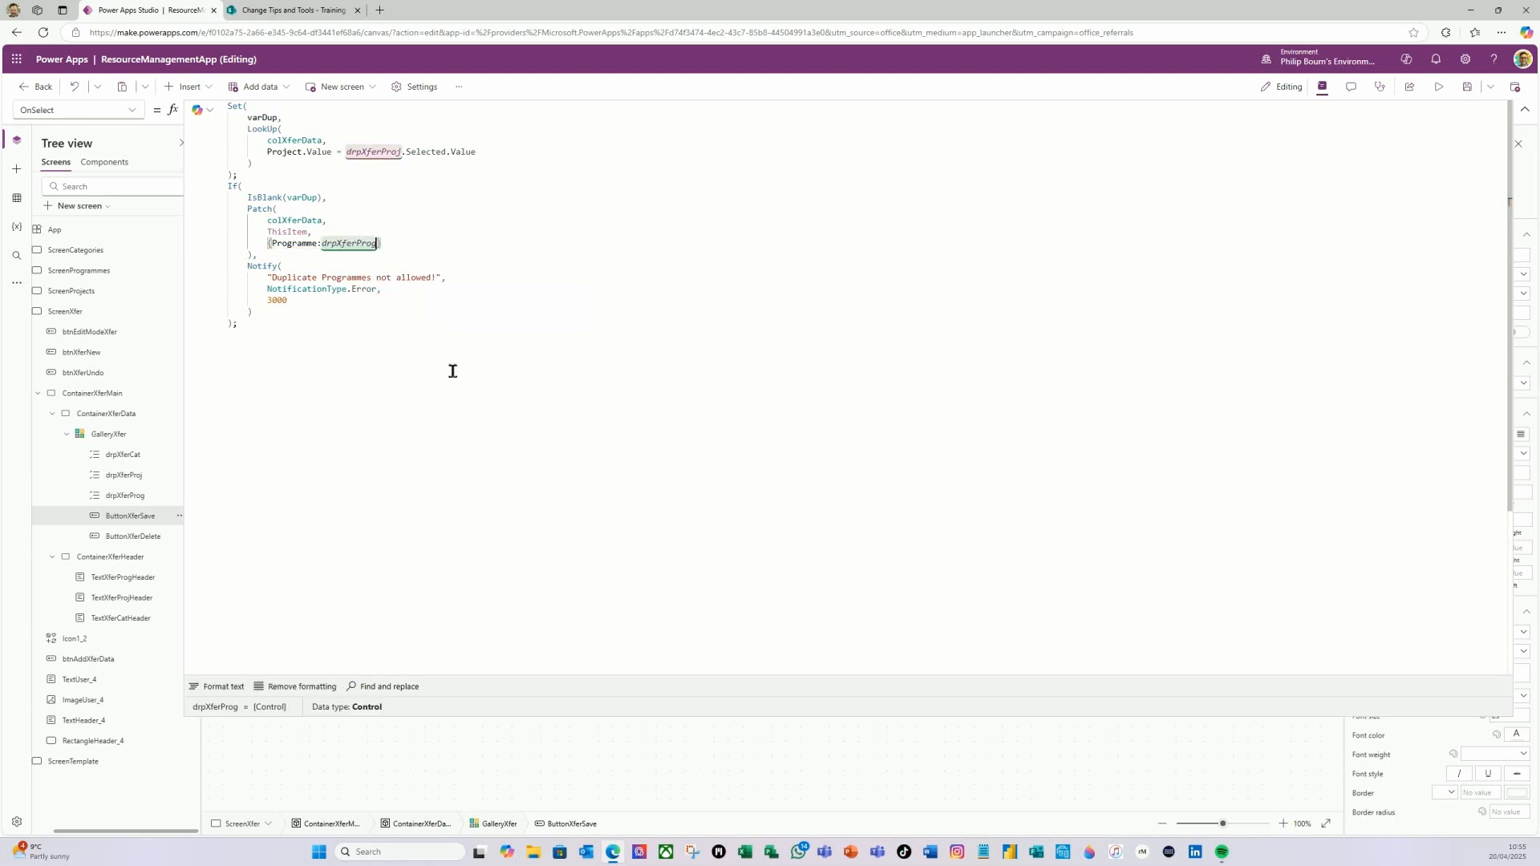
pyautogui.write('.')
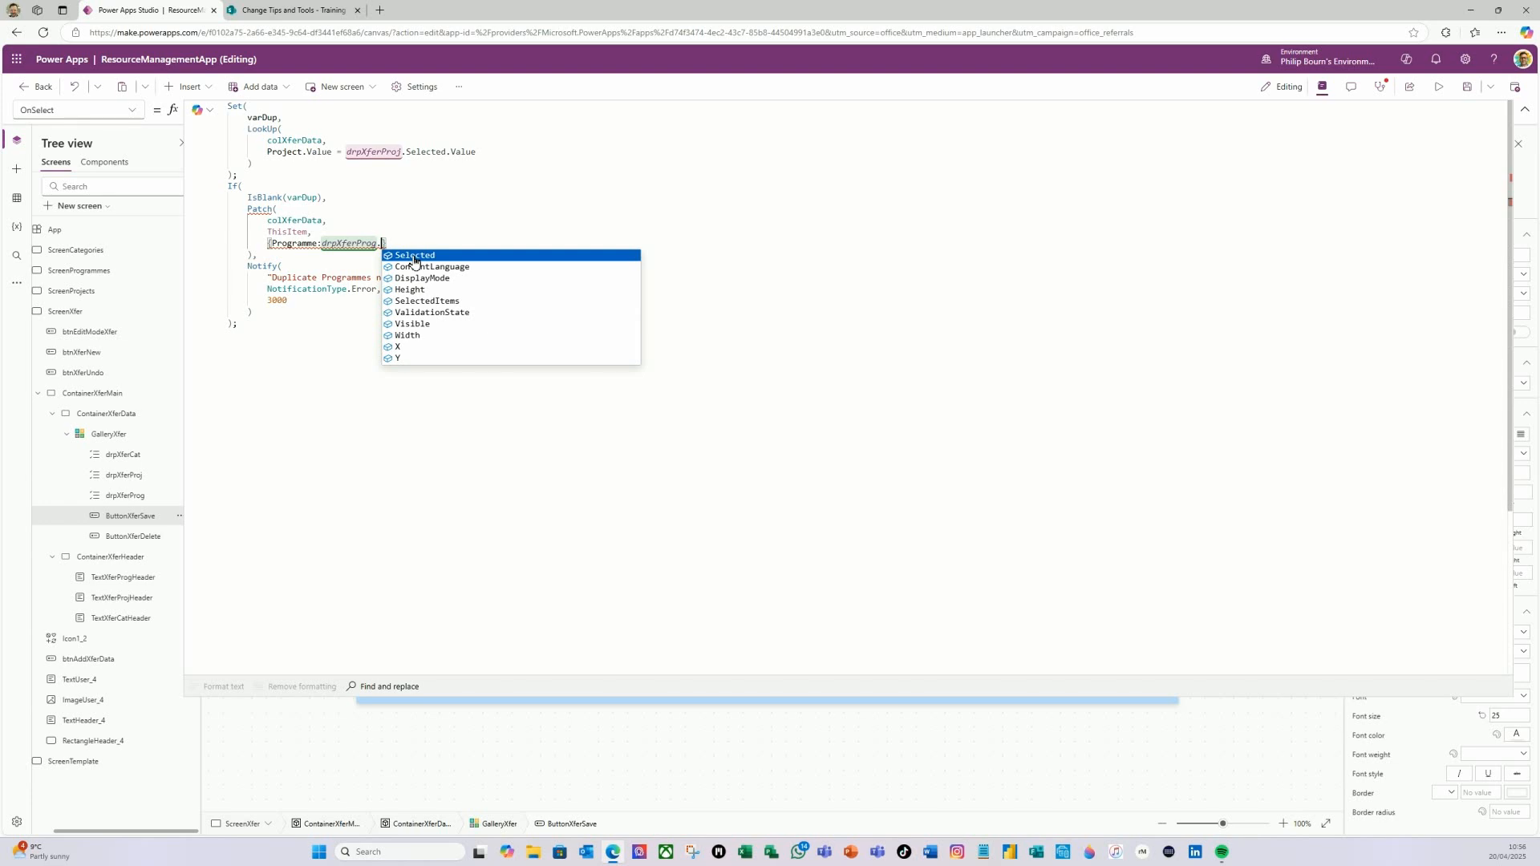
pyautogui.click(416, 258)
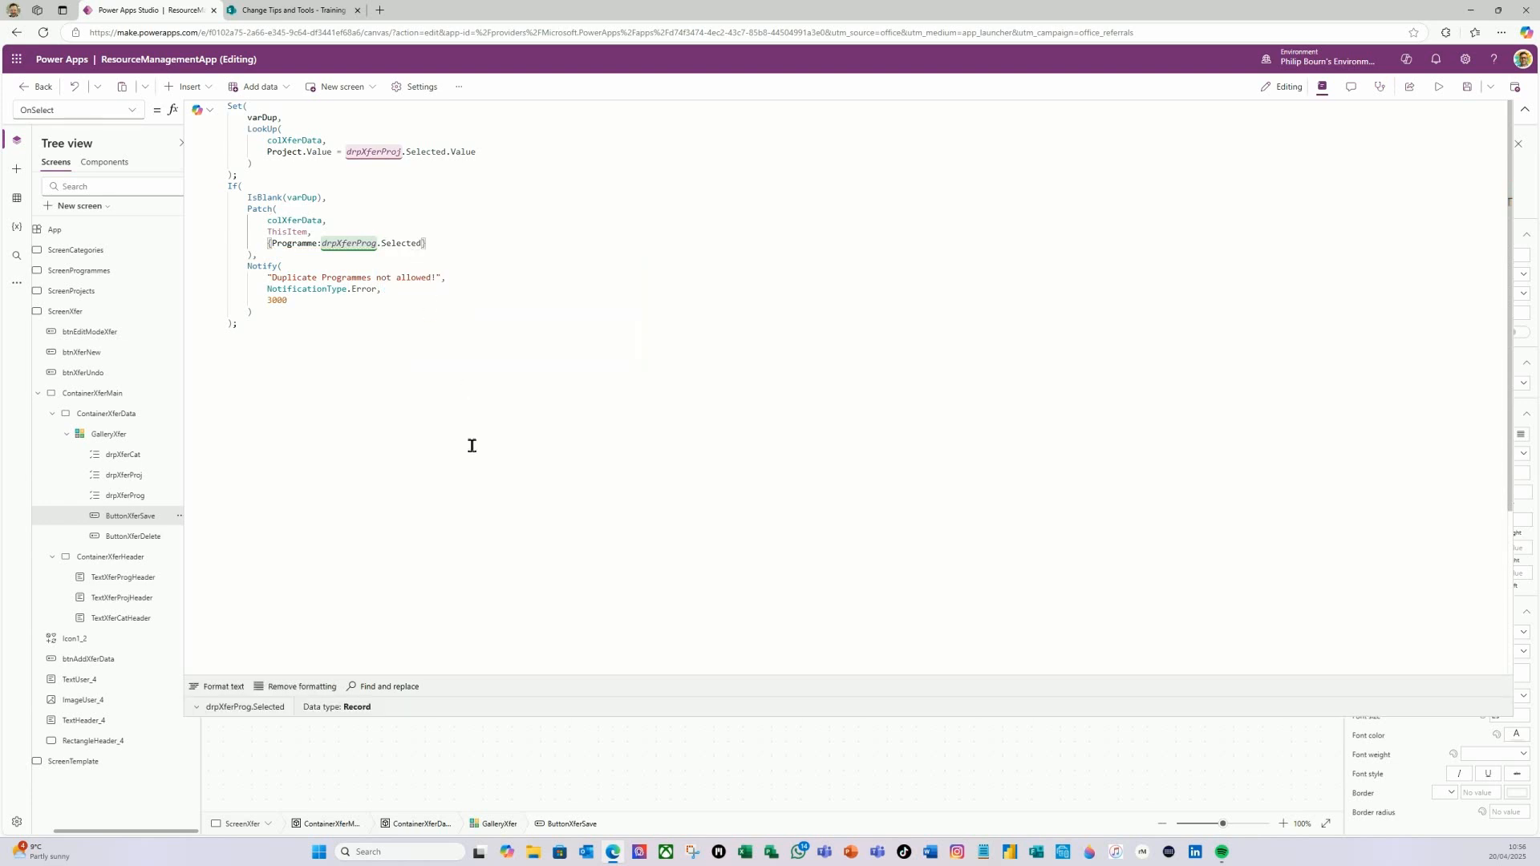
# - Add Project: drpXferProj.Selected after the Programme field in the Patch record, followed by a comma
pyautogui.write('.')
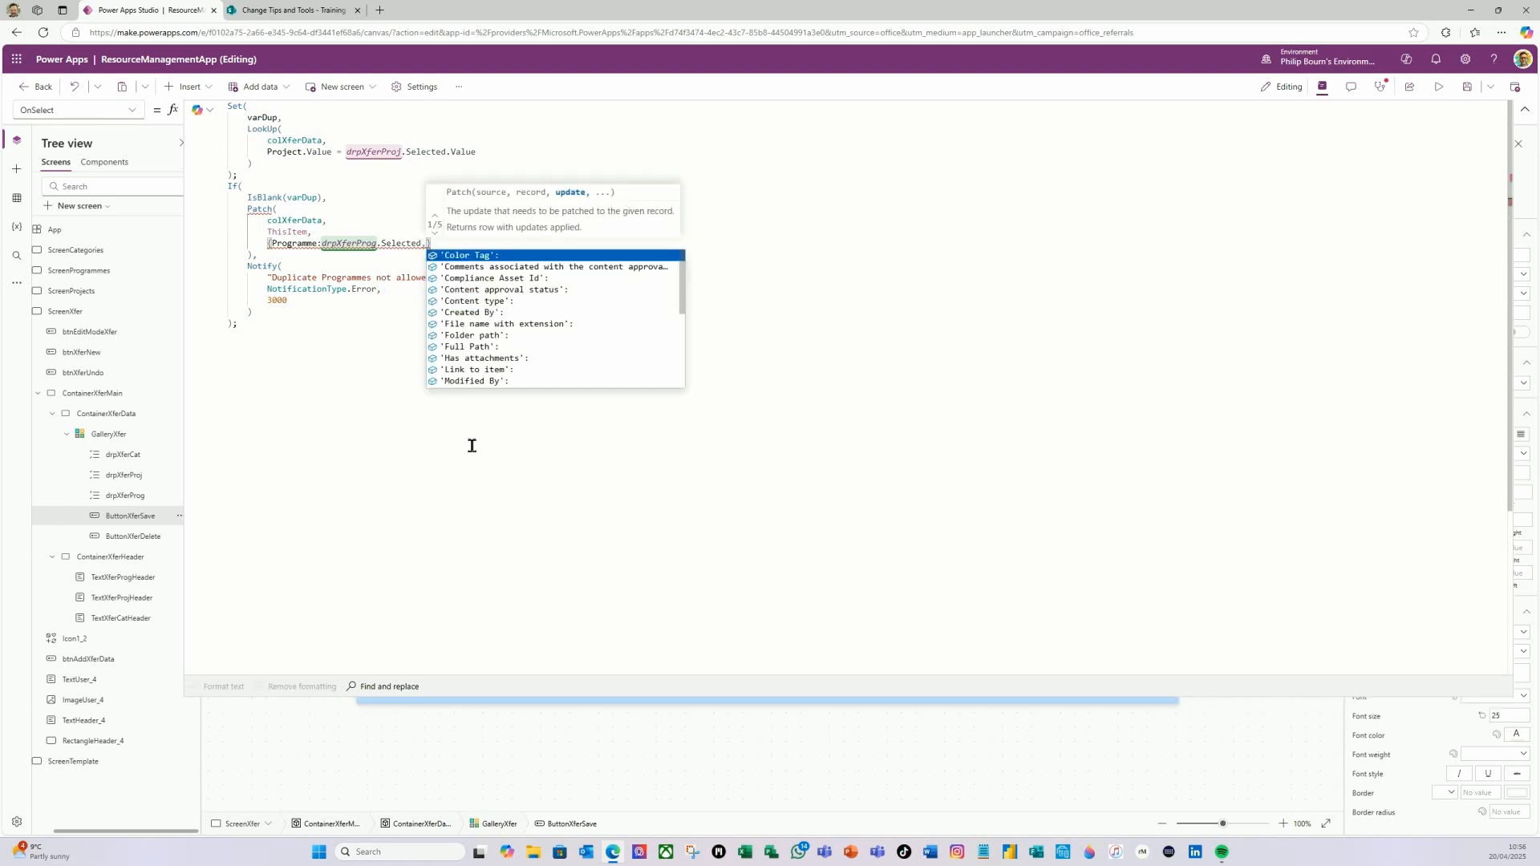
pyautogui.write('P')
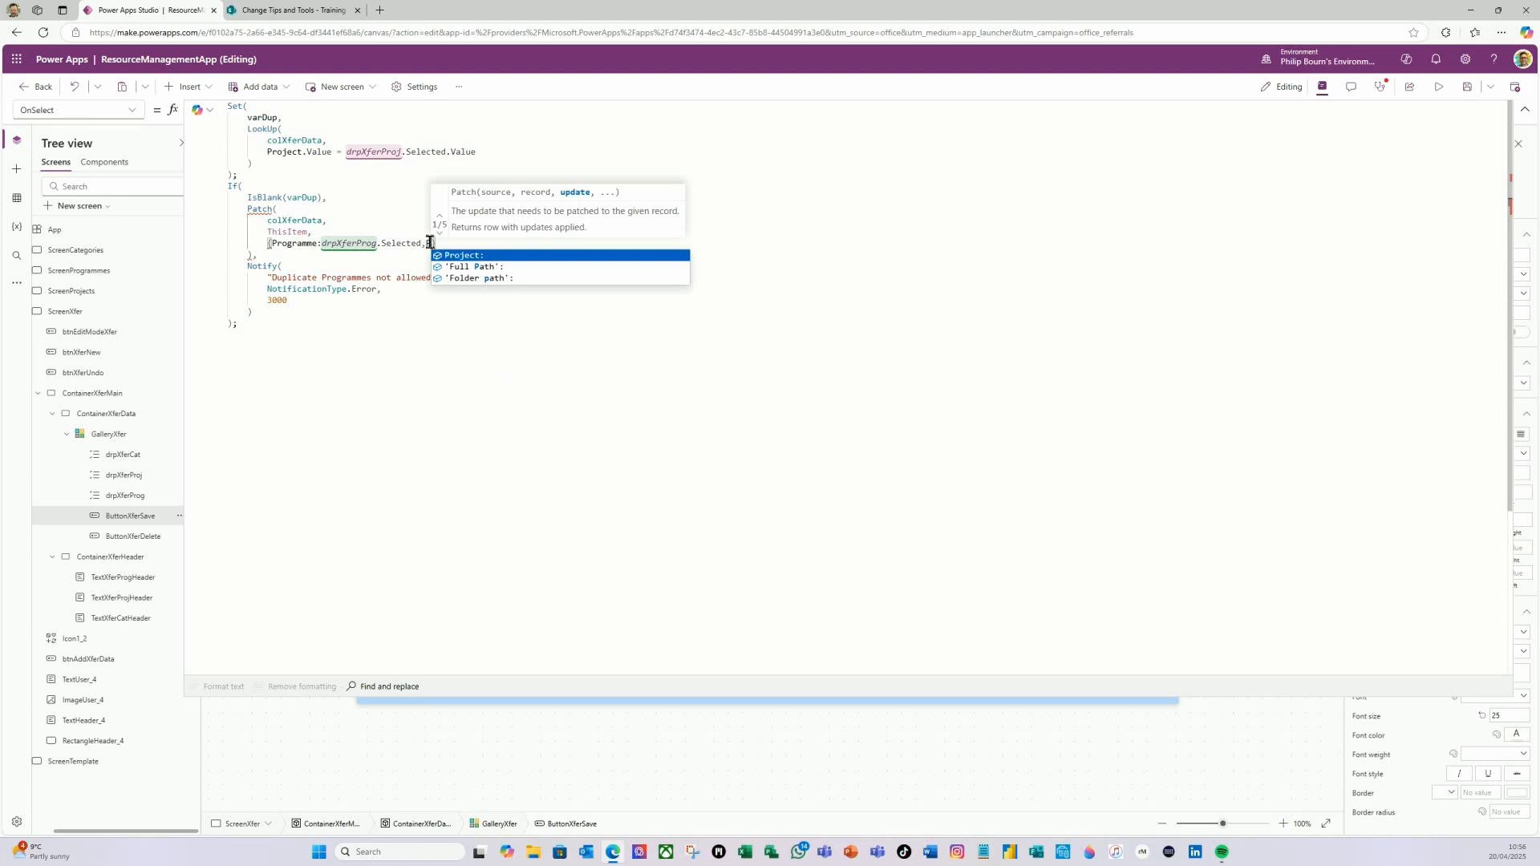
pyautogui.click(473, 256)
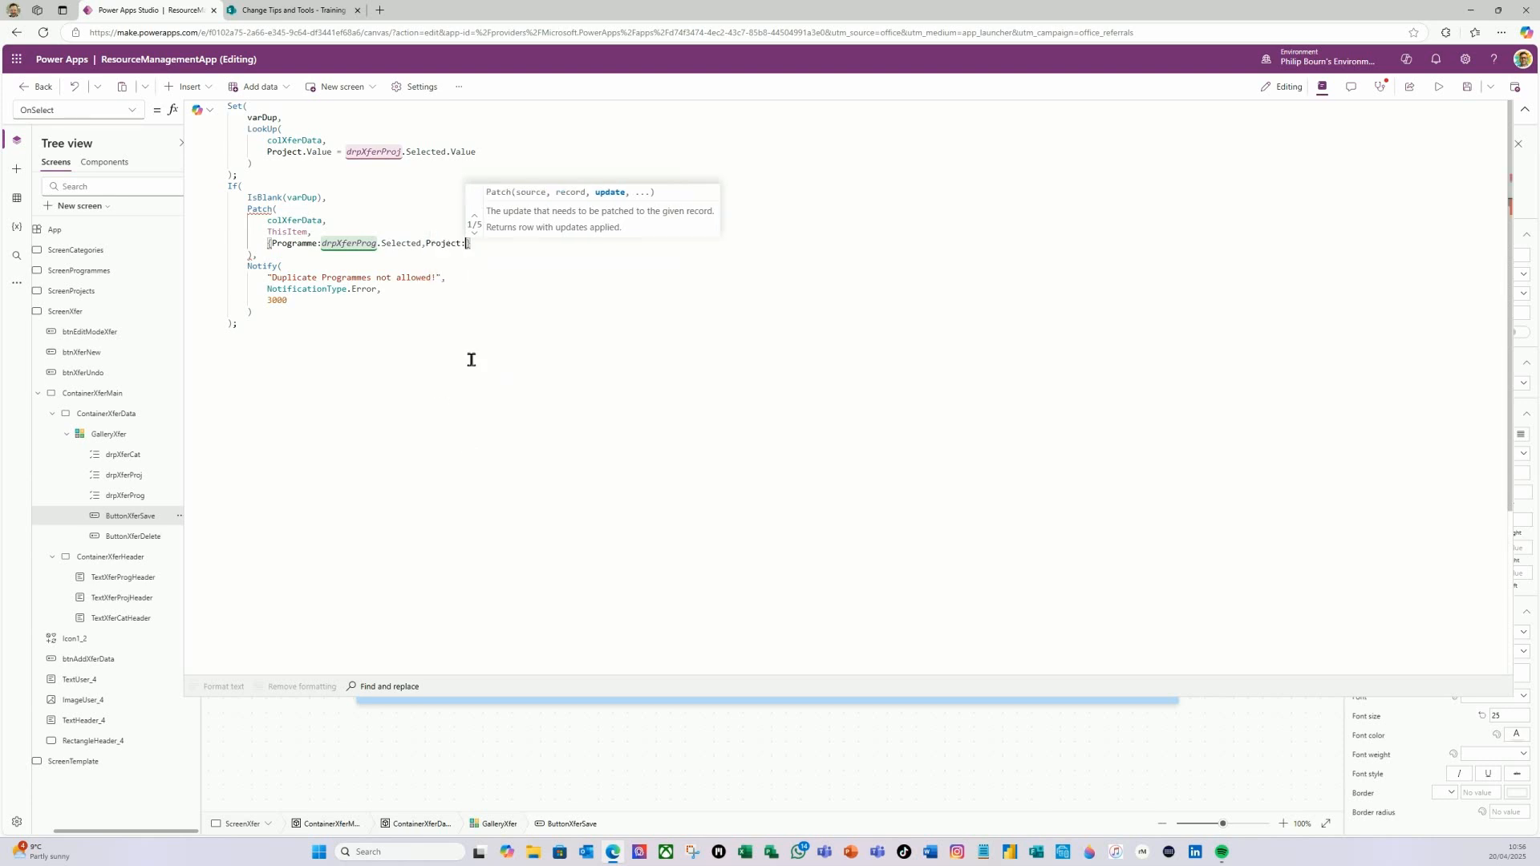
pyautogui.write('drp')
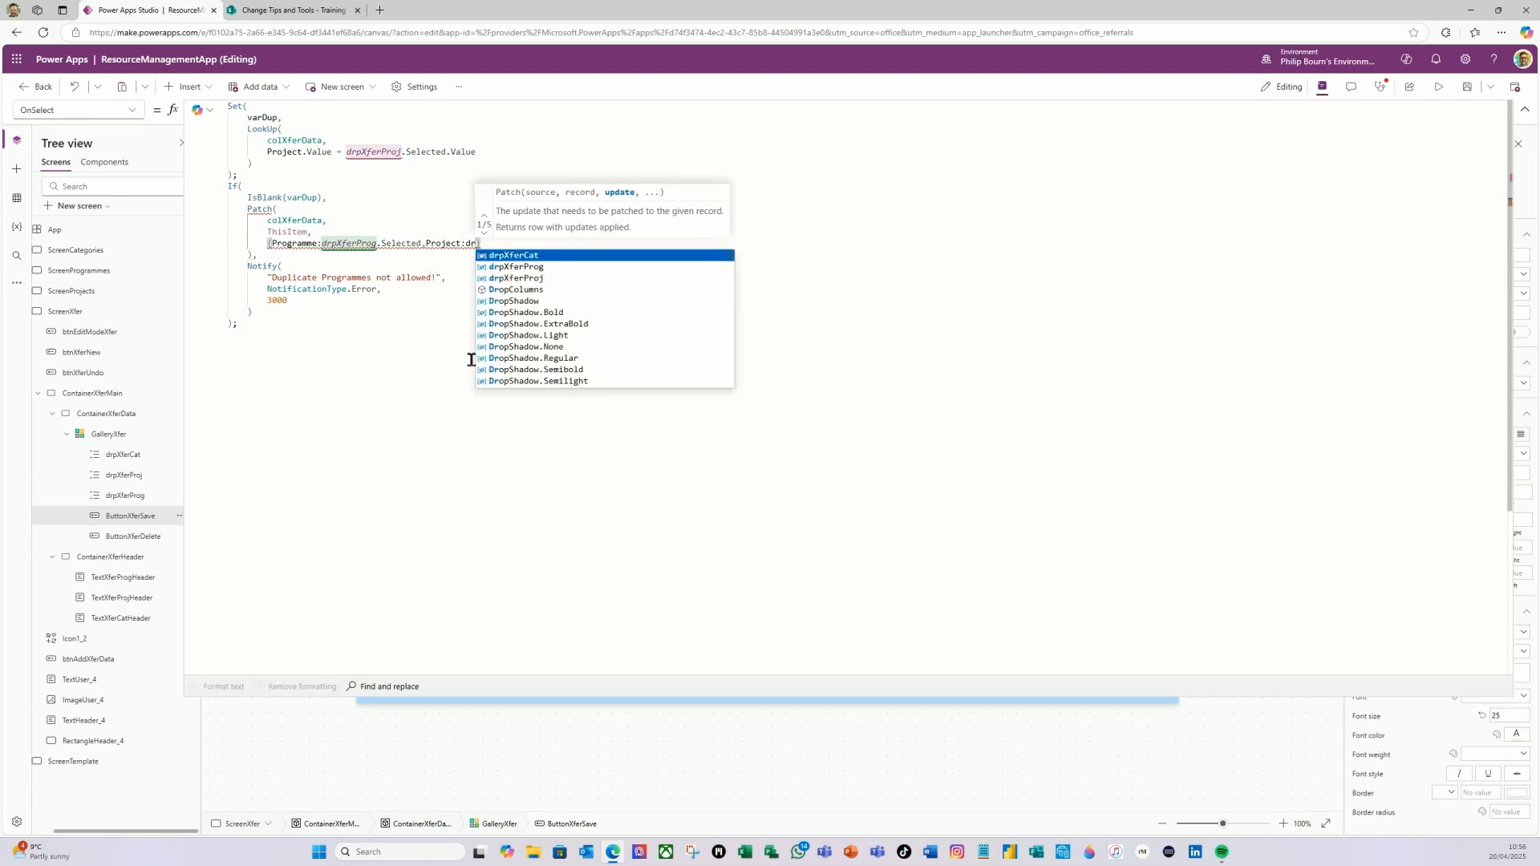
pyautogui.click(521, 278)
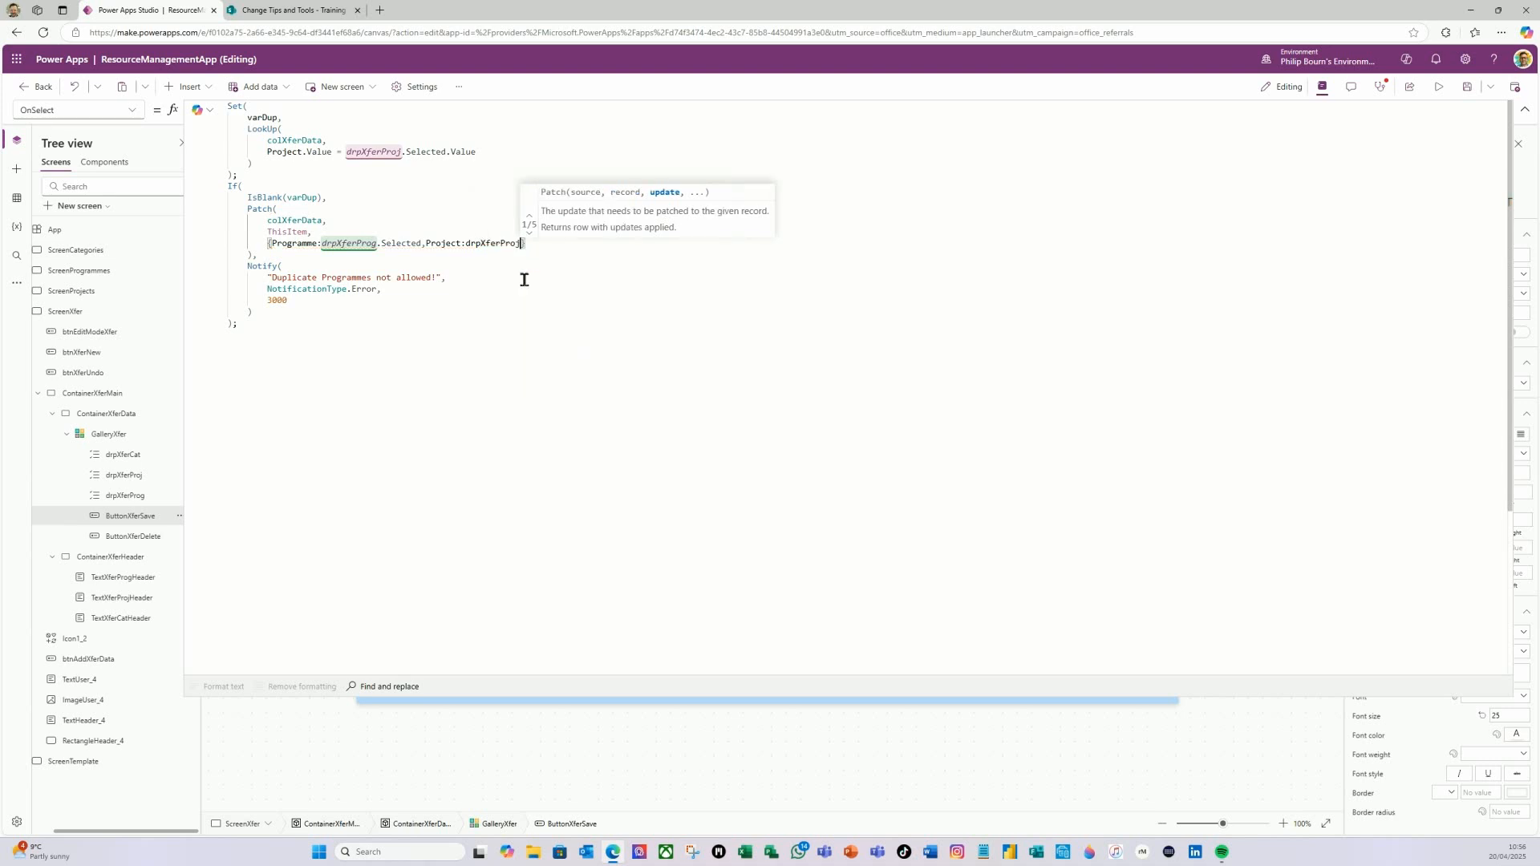
pyautogui.write('.sel')
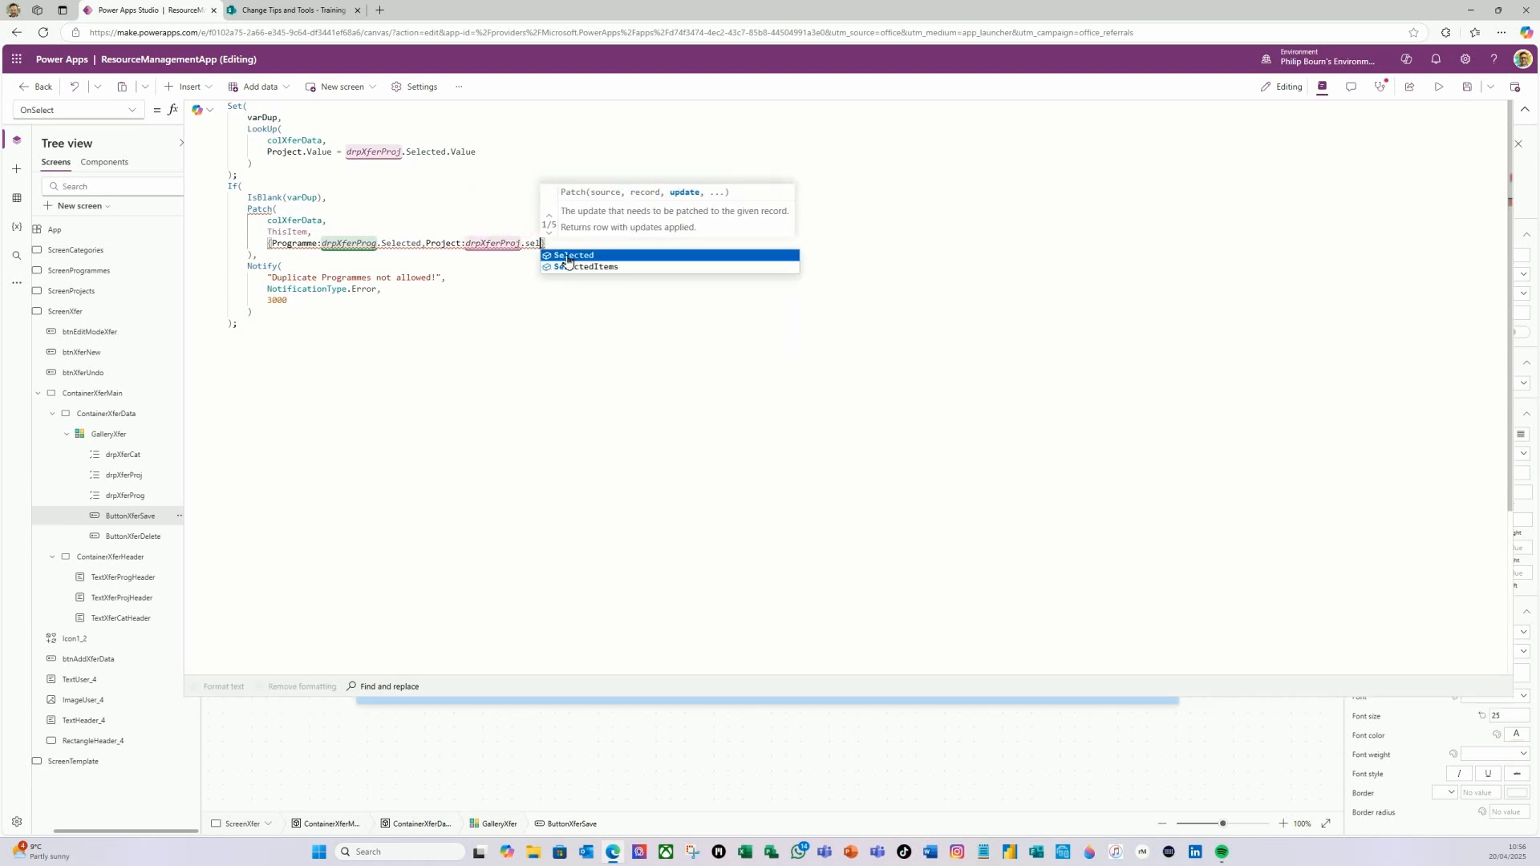
pyautogui.press('Tab')
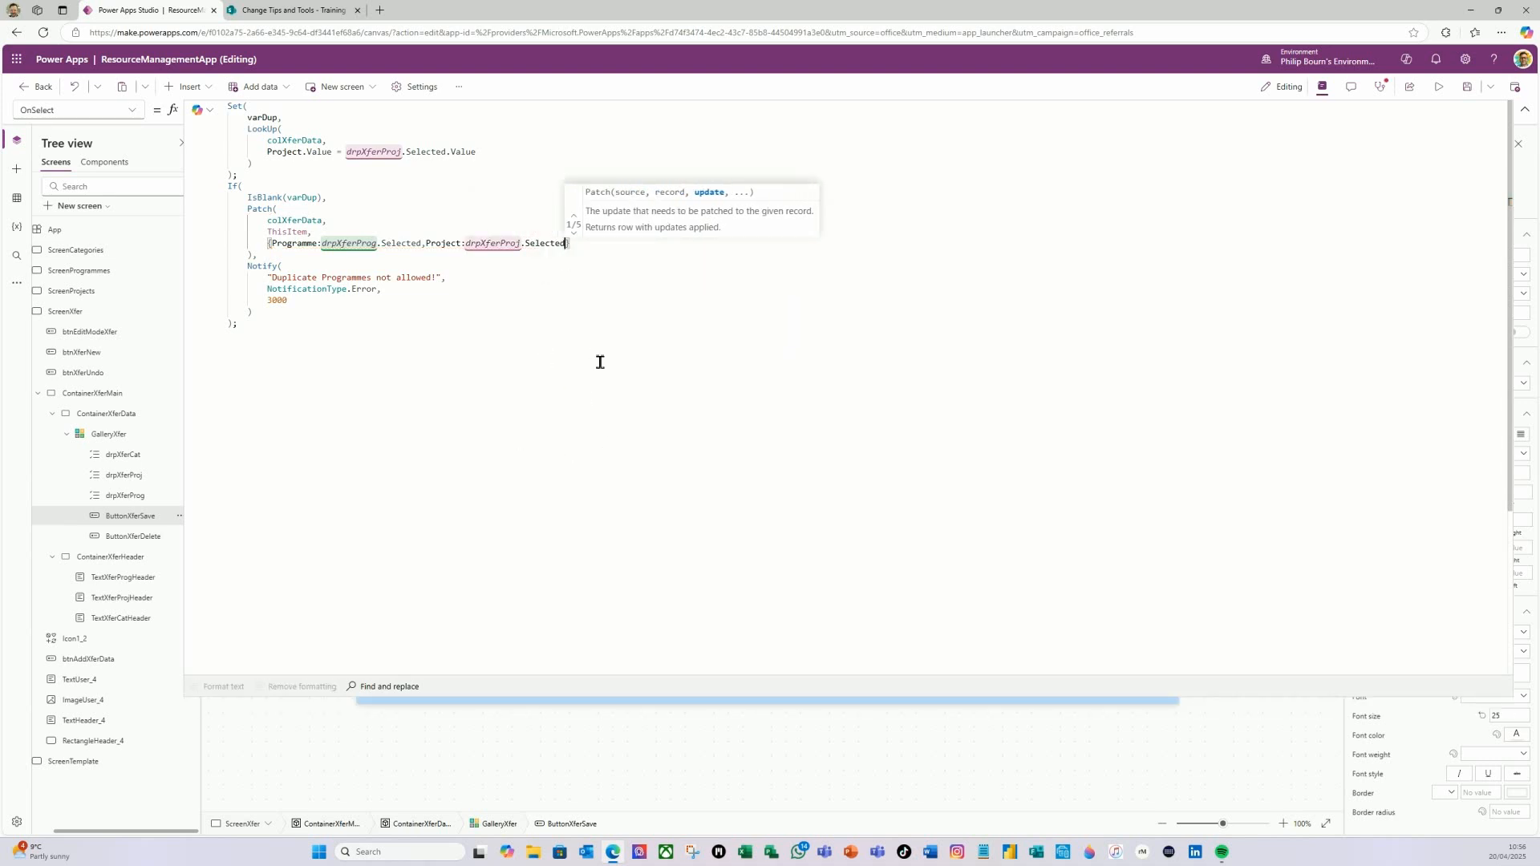
pyautogui.write(',')
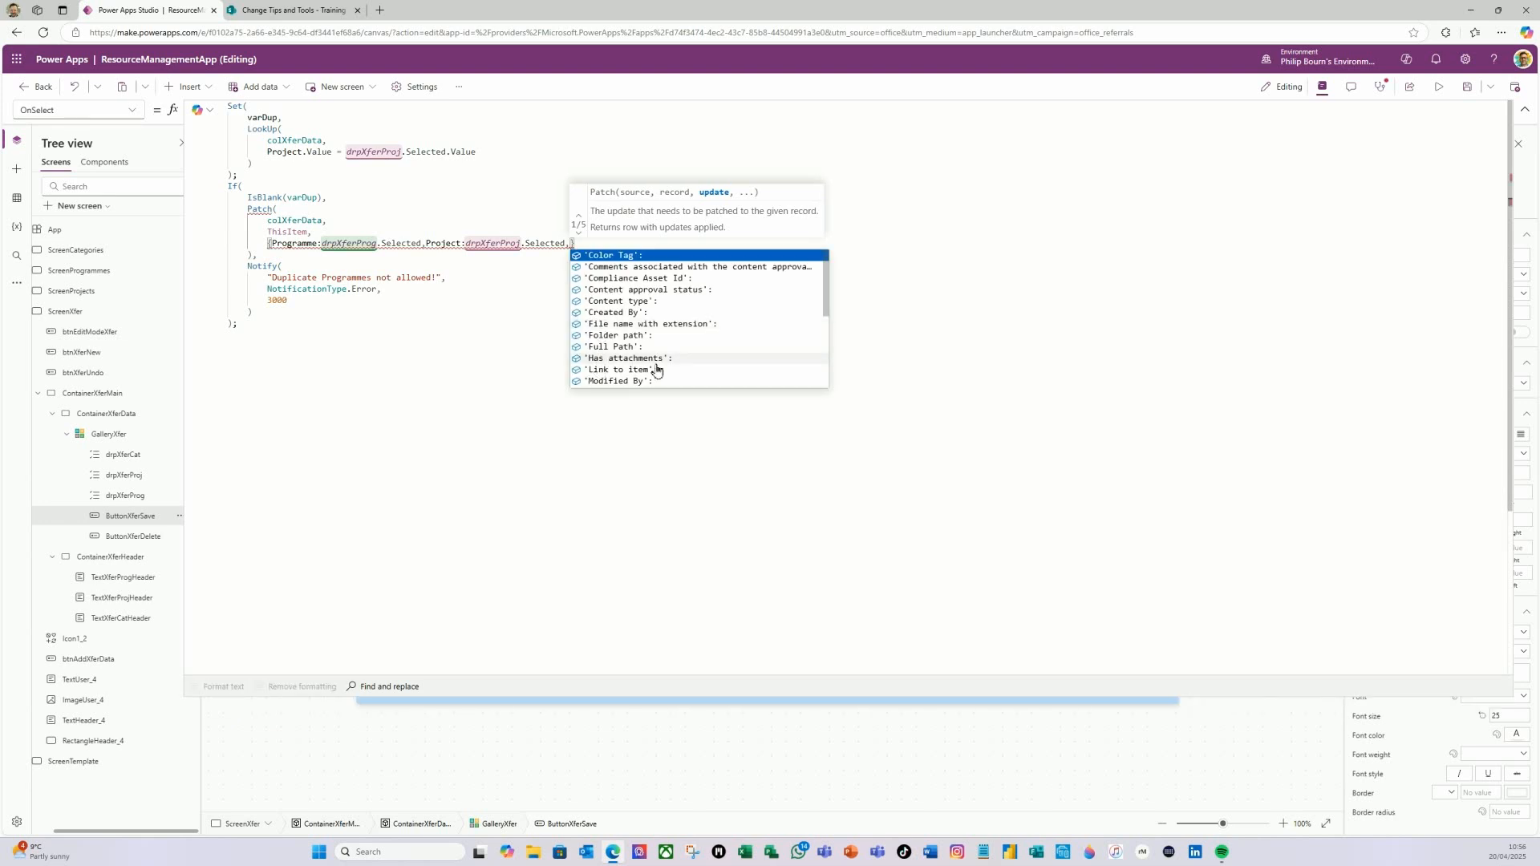
# - Add Category: drpXferCat.Selected as the last field in the Patch record and format the save formula's text
pyautogui.write('c')
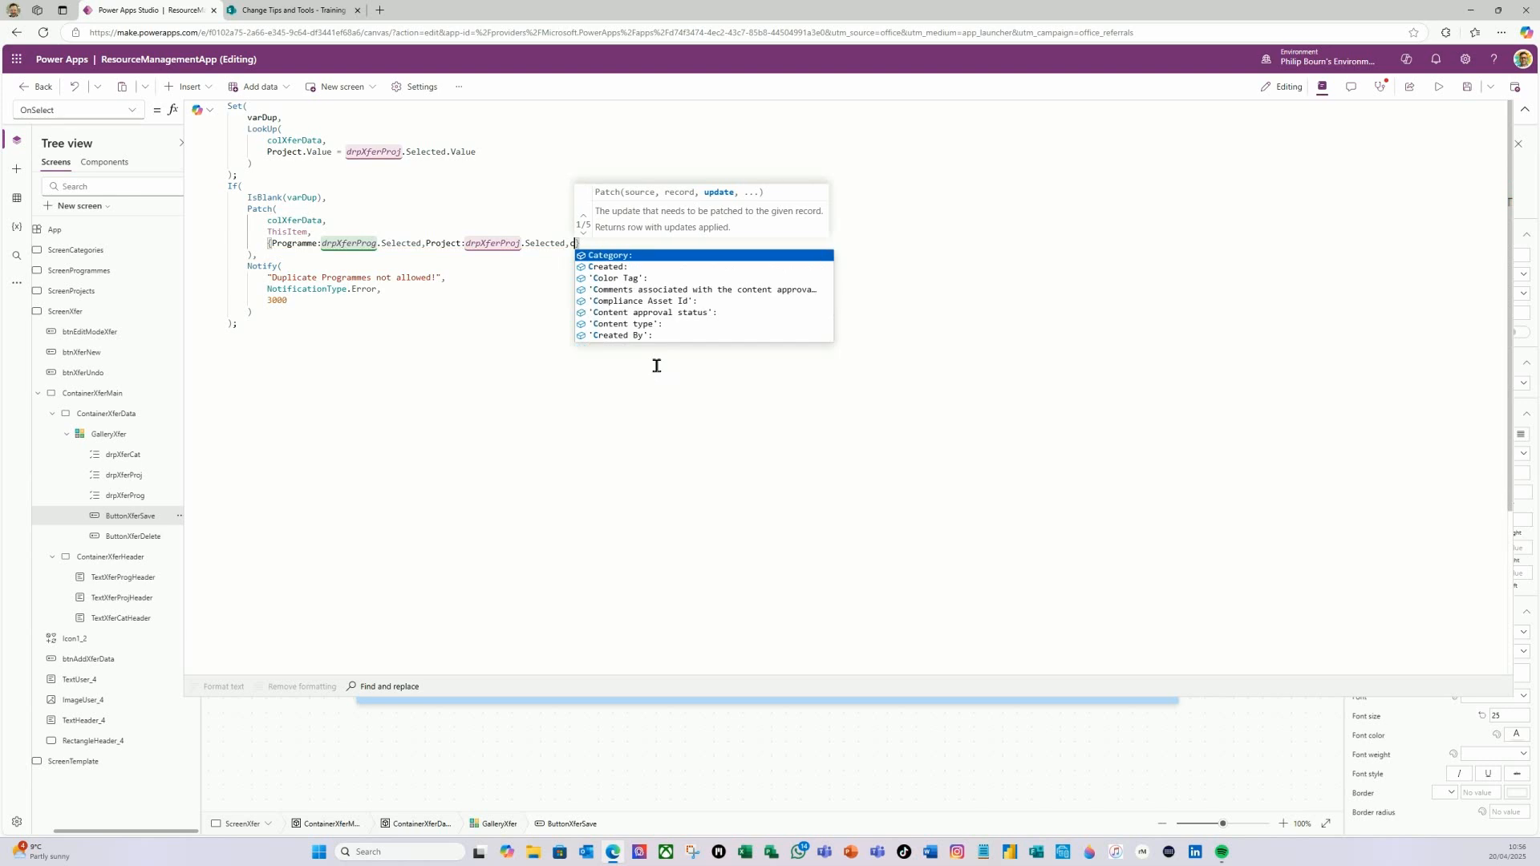
pyautogui.click(628, 257)
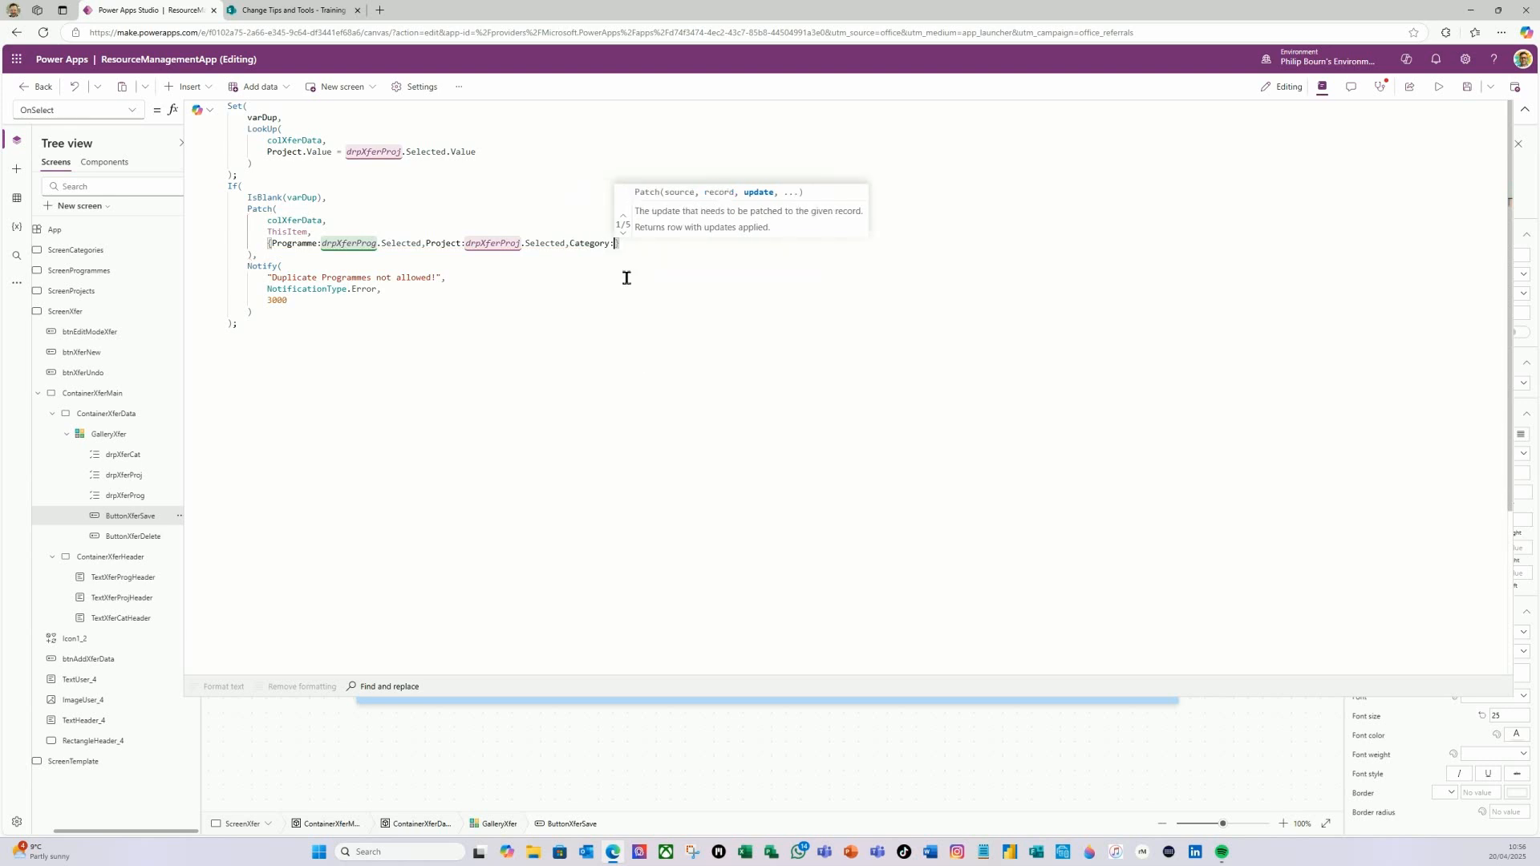
pyautogui.write('drp')
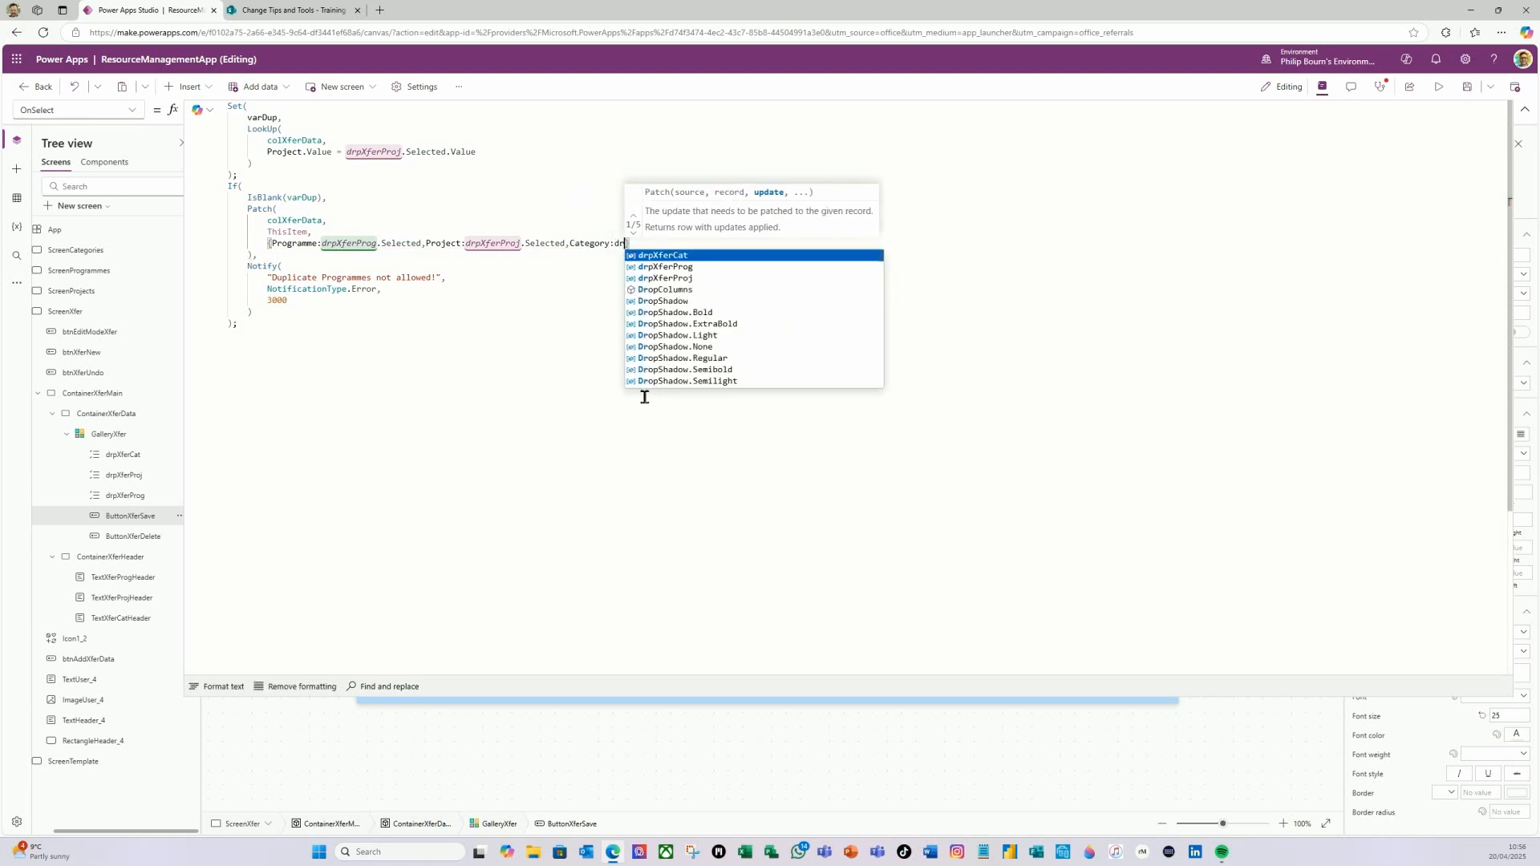
pyautogui.click(678, 256)
pyautogui.write('.sele')
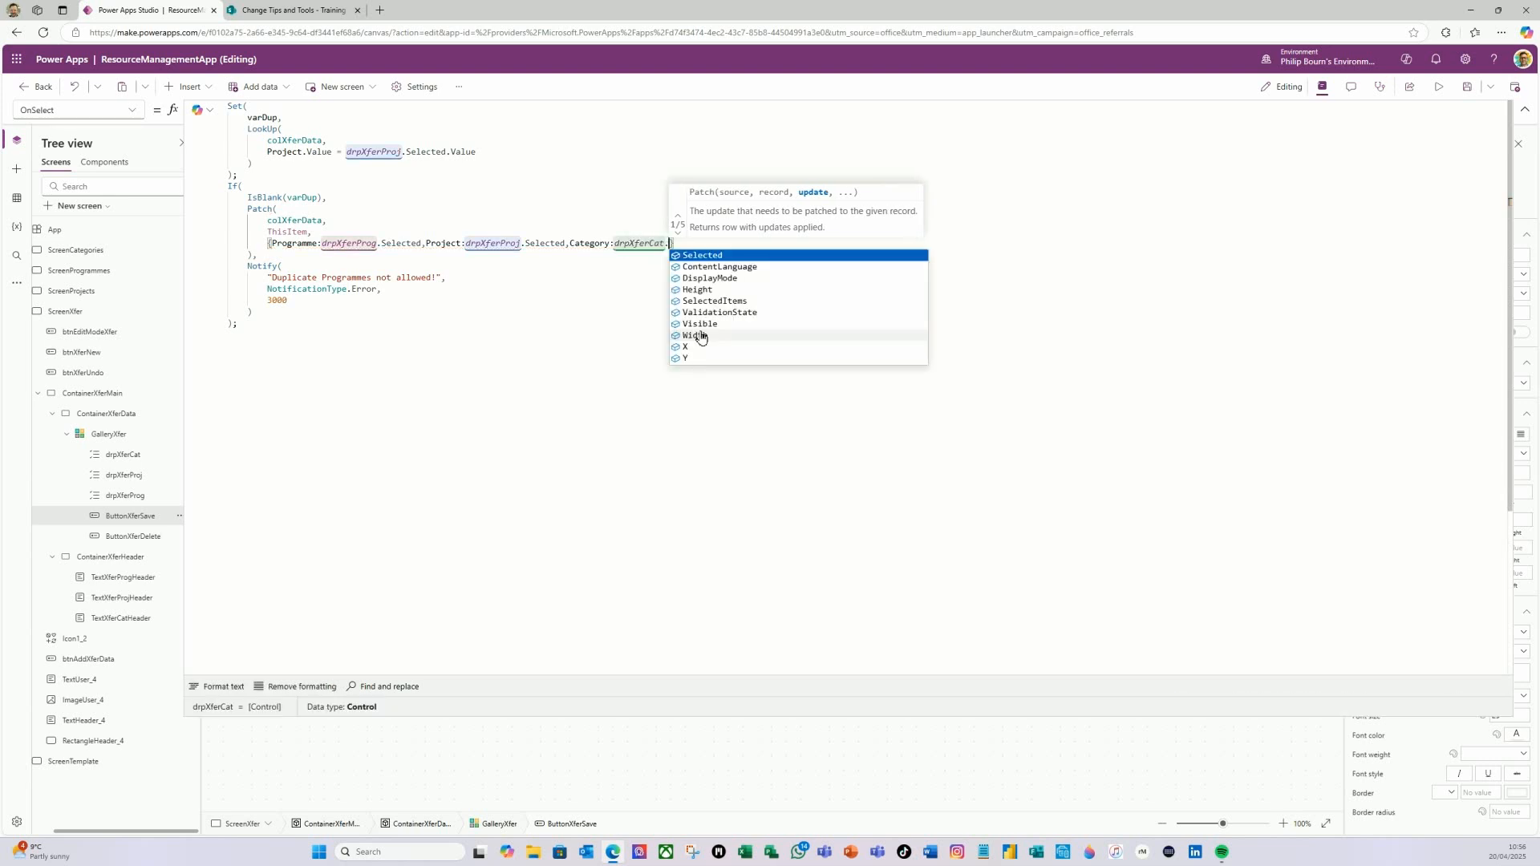
pyautogui.click(726, 256)
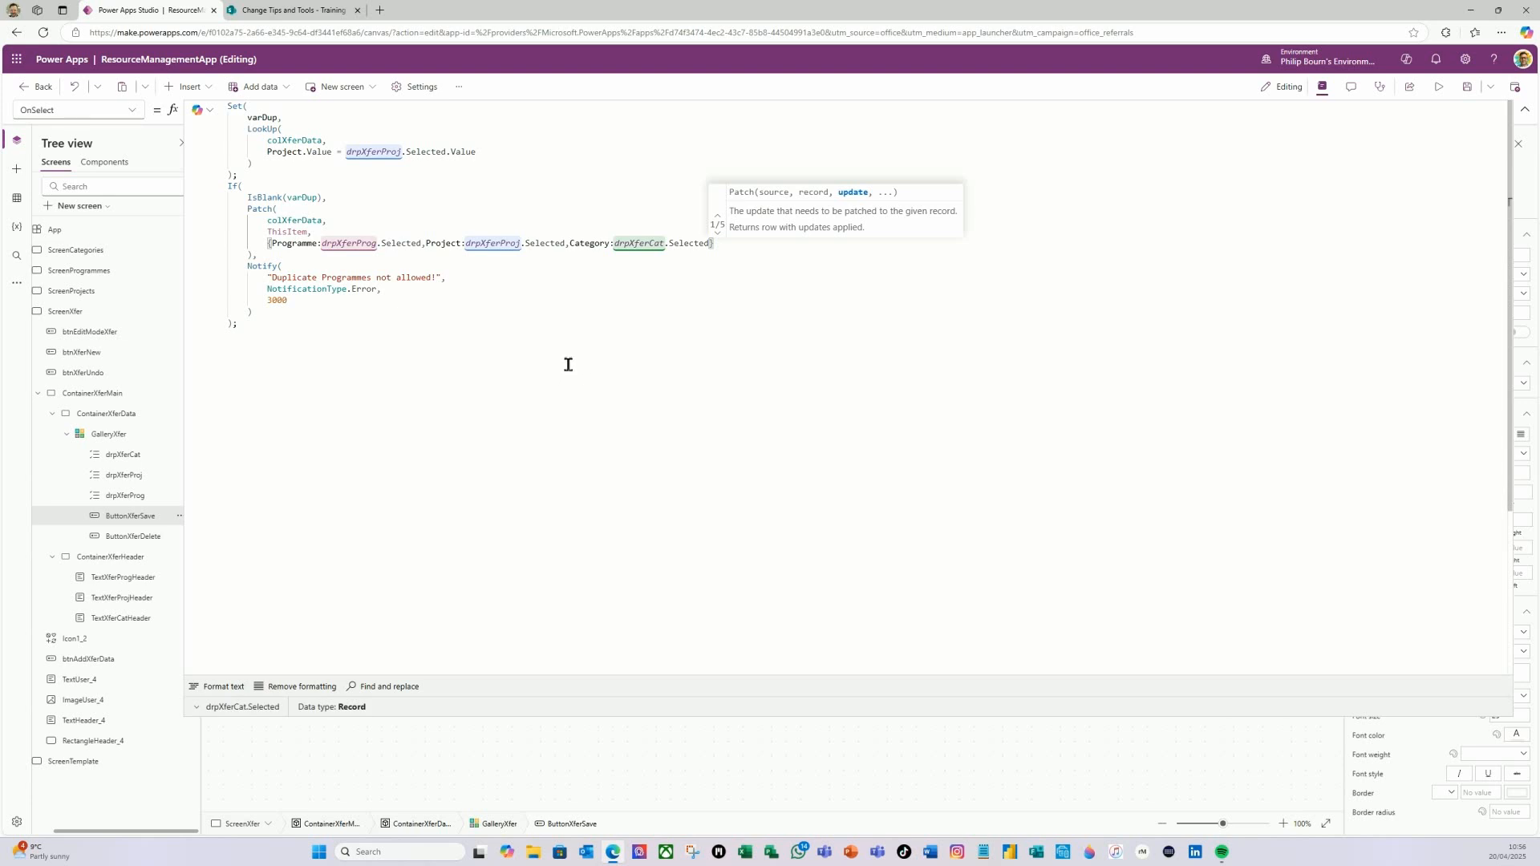
pyautogui.click(223, 688)
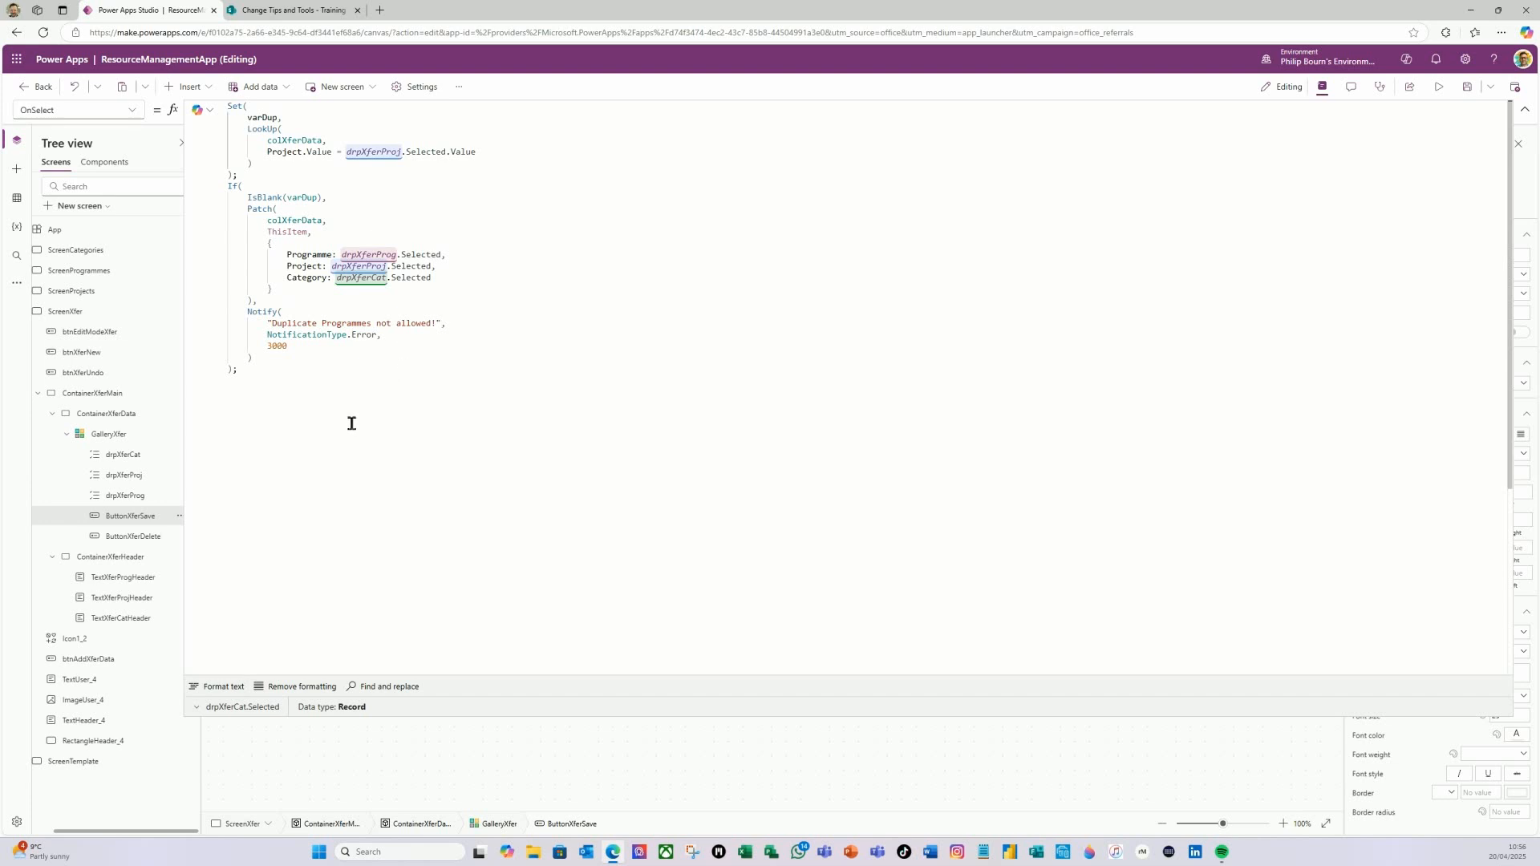
# - Reword the Notify message in the save formula to "Duplicate Projects not allowed!" and format the formula
pyautogui.click(369, 324)
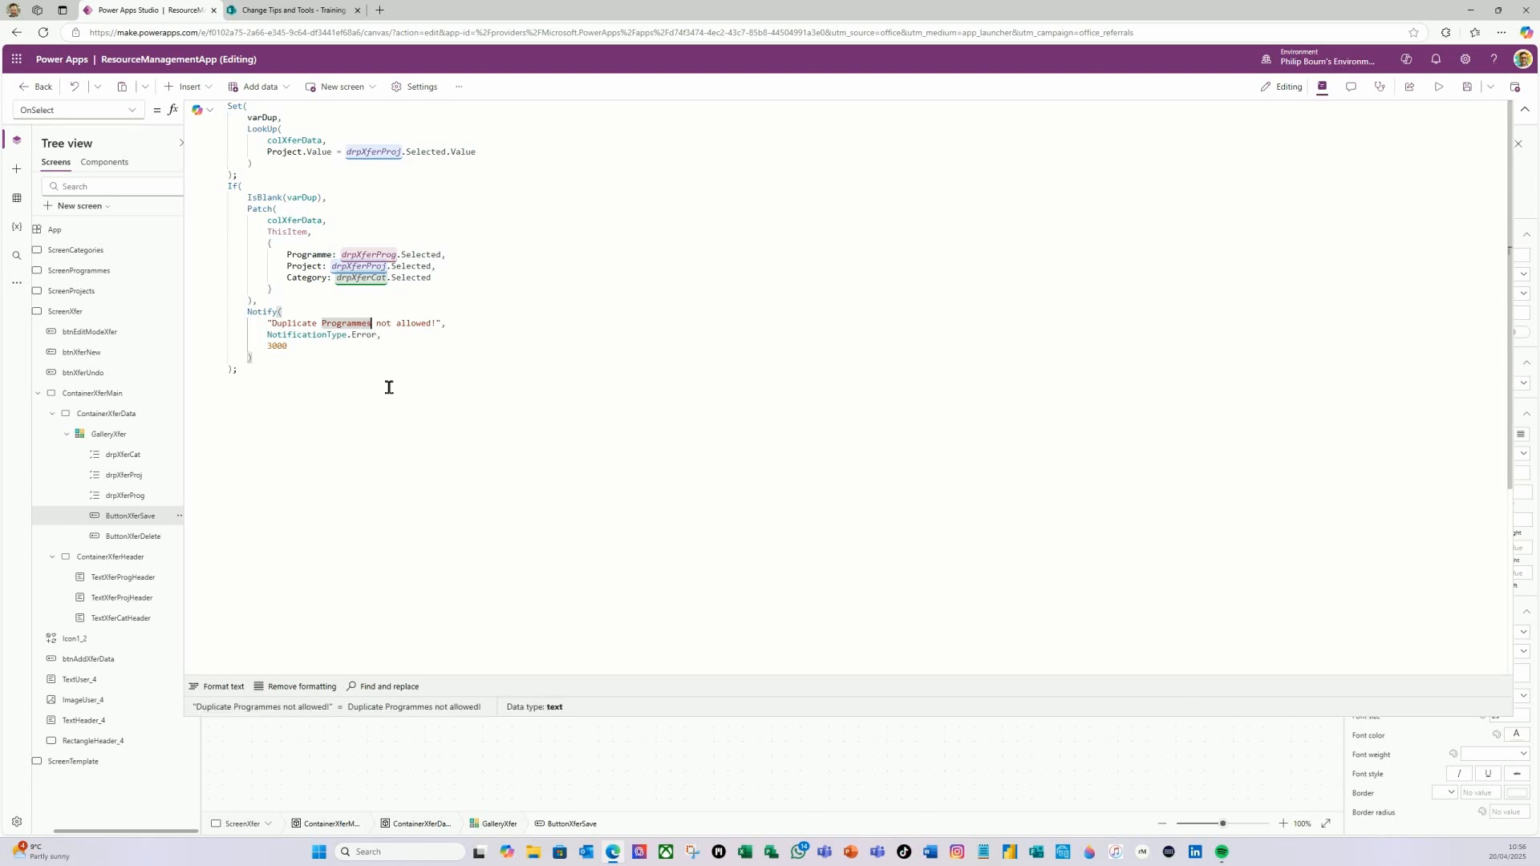
pyautogui.press('BackSpace')
pyautogui.press('BackSpace')
pyautogui.press('BackSpace')
pyautogui.press('BackSpace')
pyautogui.press('BackSpace')
pyautogui.press('BackSpace')
pyautogui.press('BackSpace')
pyautogui.write('ject')
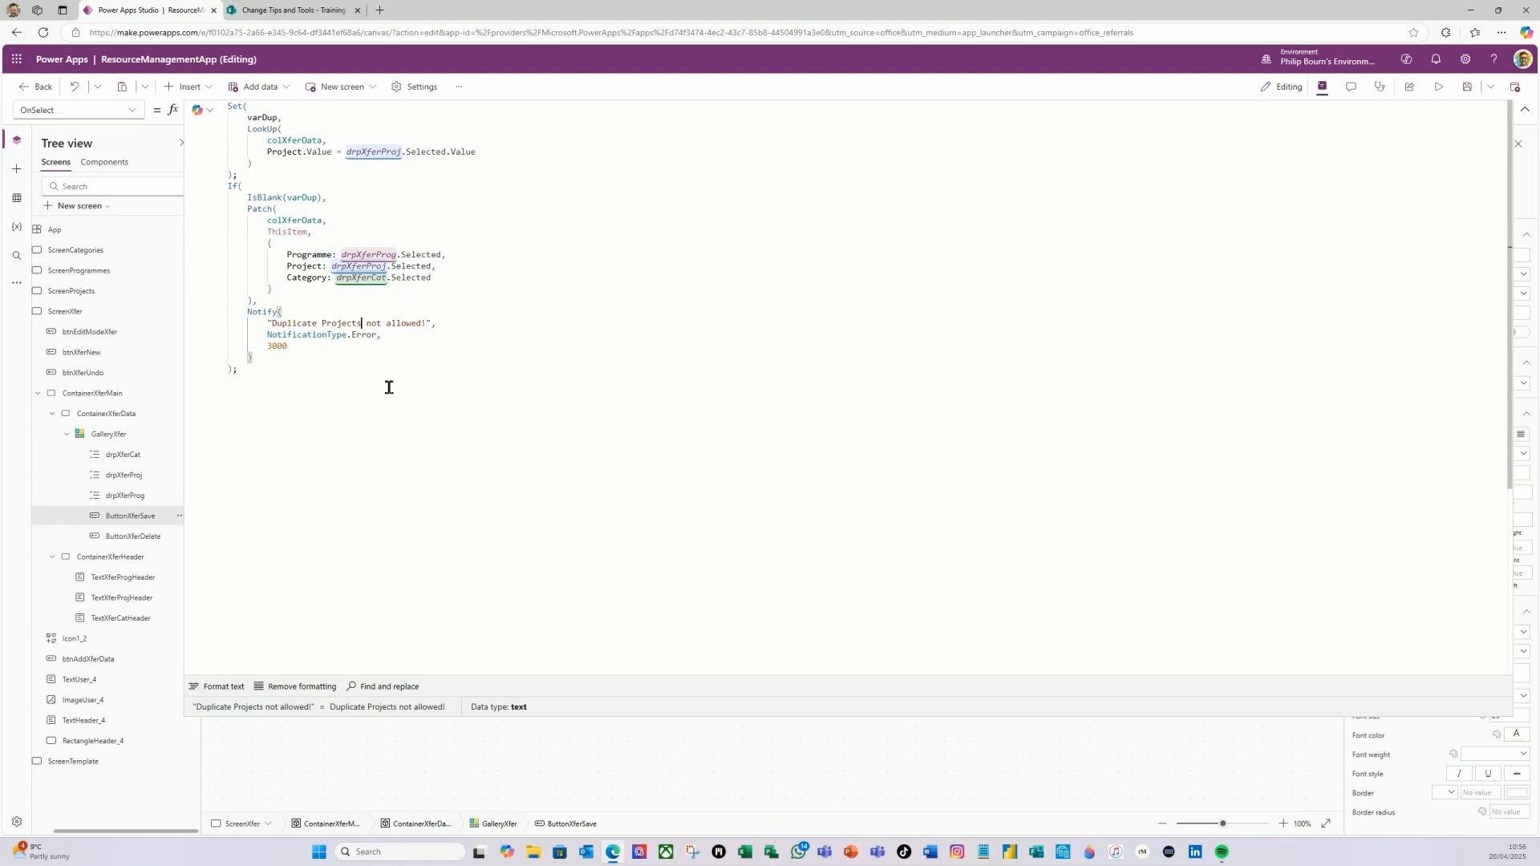
pyautogui.click(232, 688)
pyautogui.click(1525, 109)
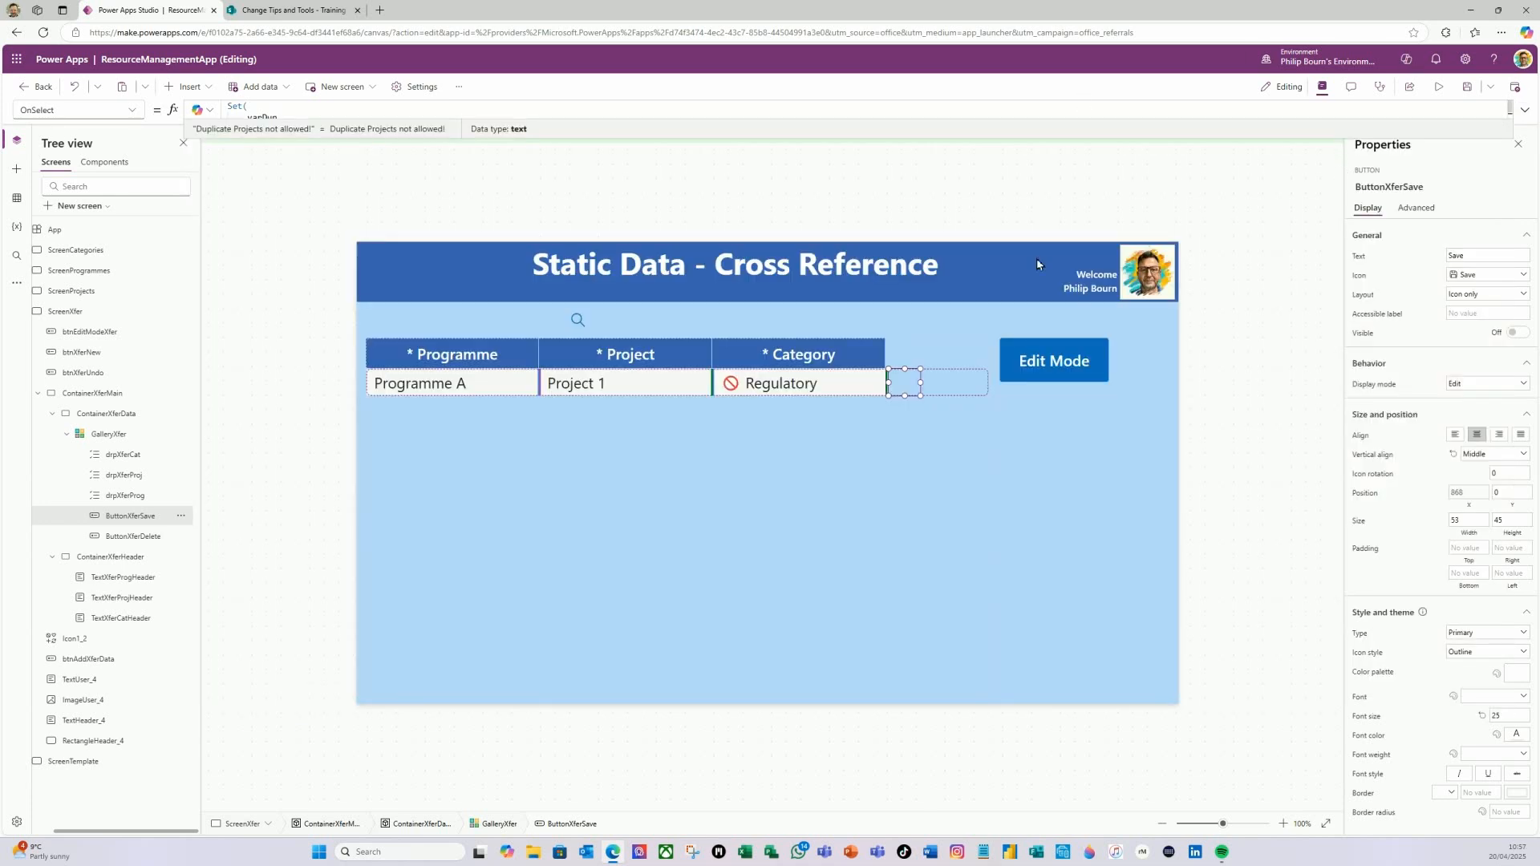
# - Set the Visible property of ButtonXferDelete to varXferEdit
pyautogui.click(130, 537)
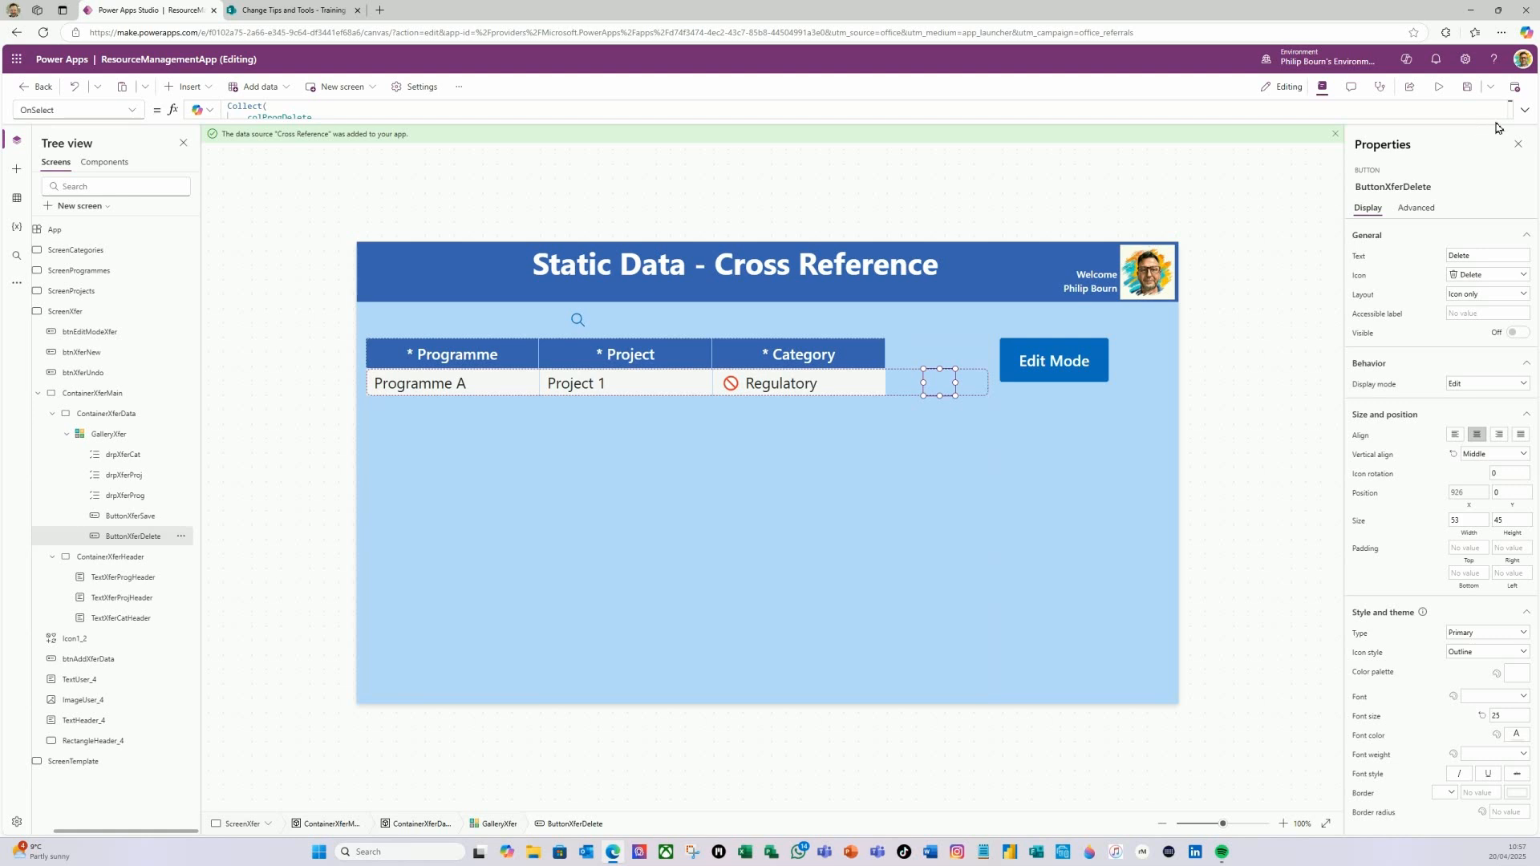
pyautogui.click(133, 111)
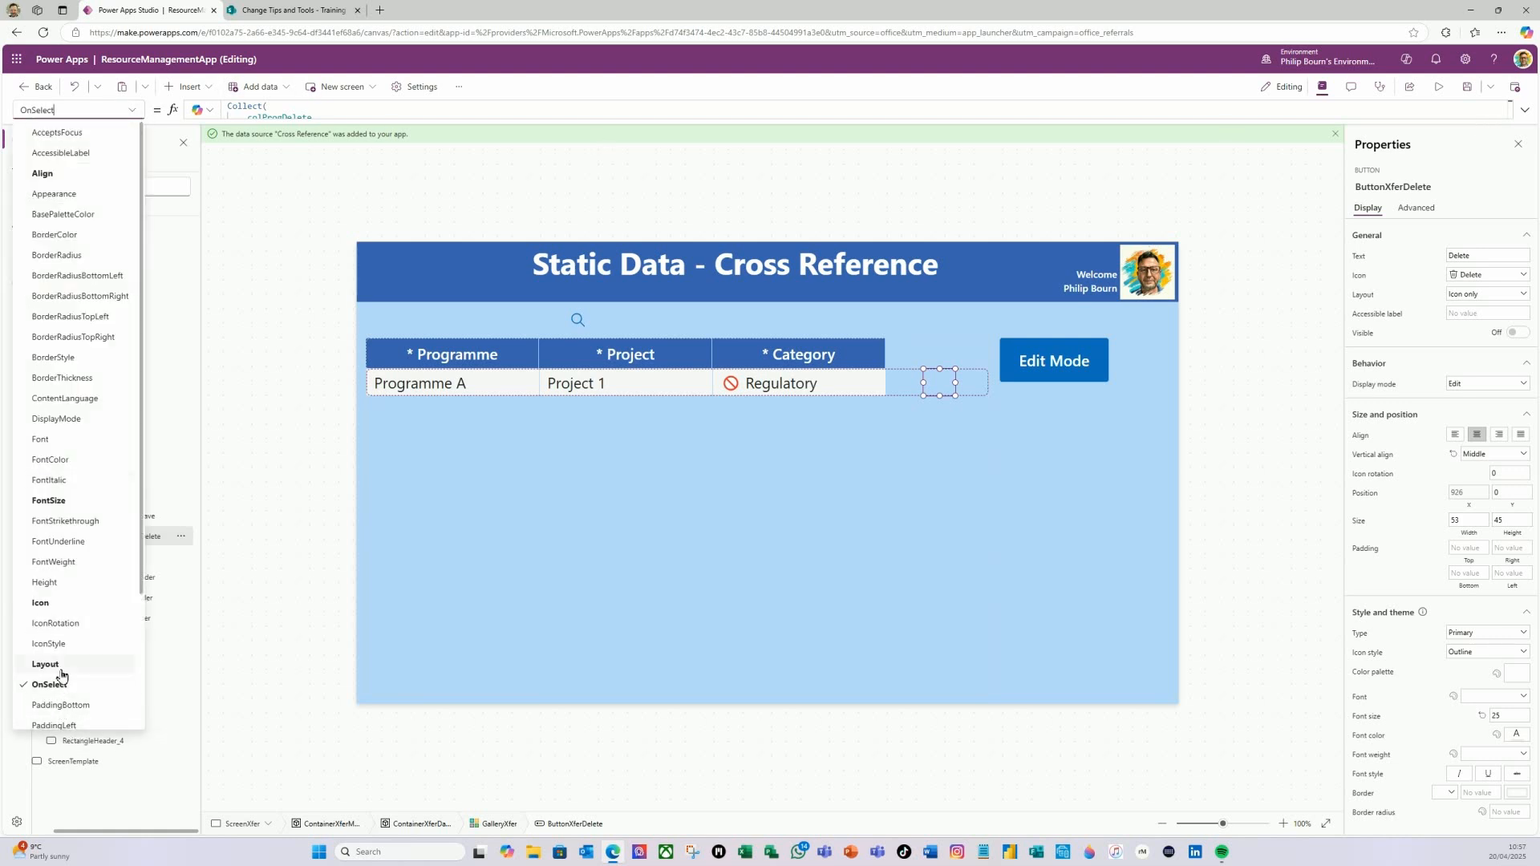
pyautogui.scroll(-2, 64, 666)
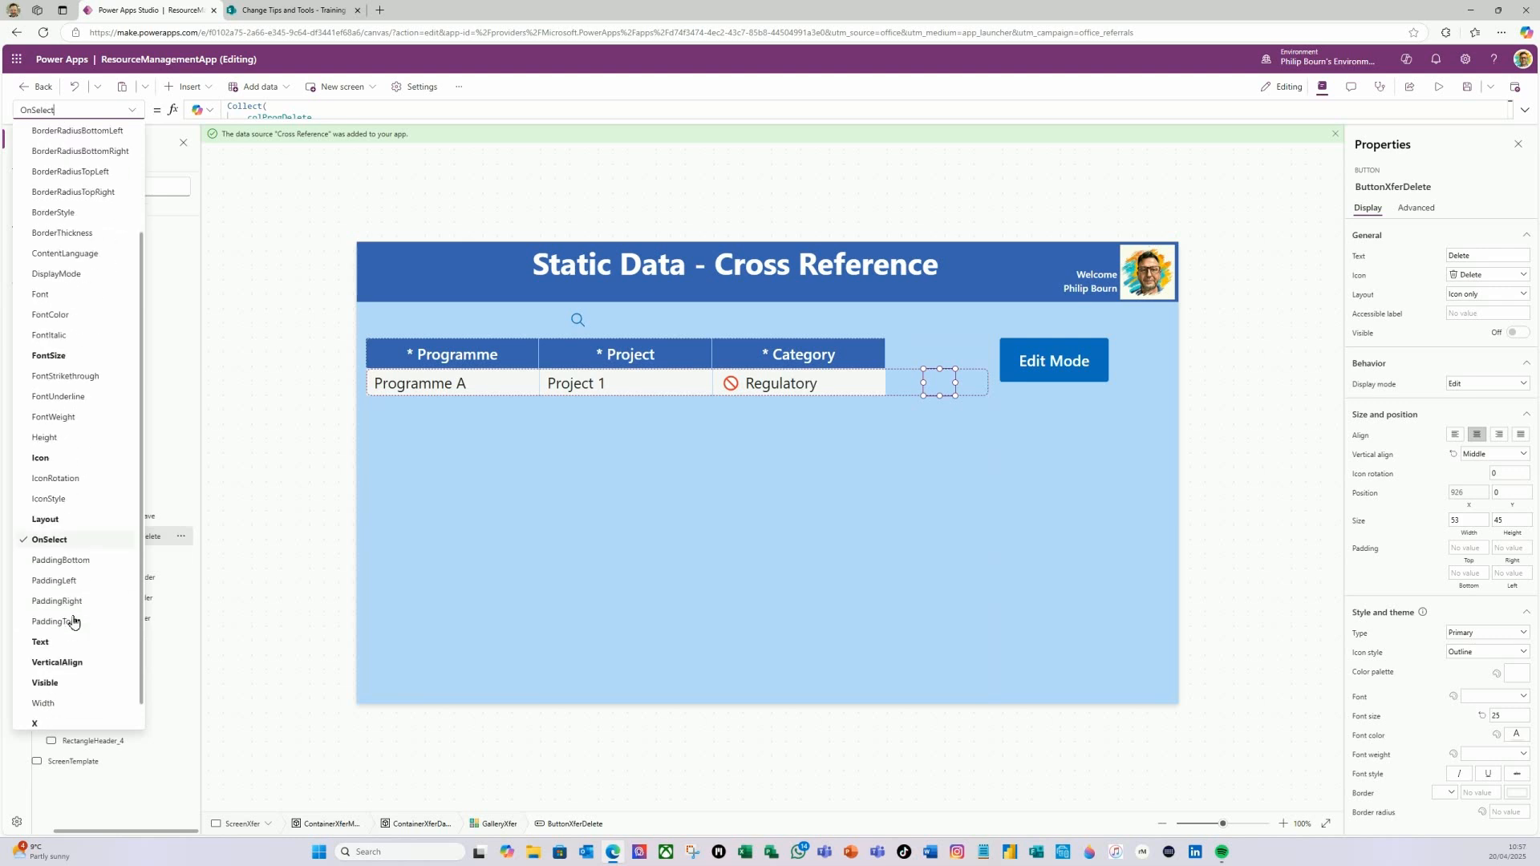
pyautogui.click(45, 682)
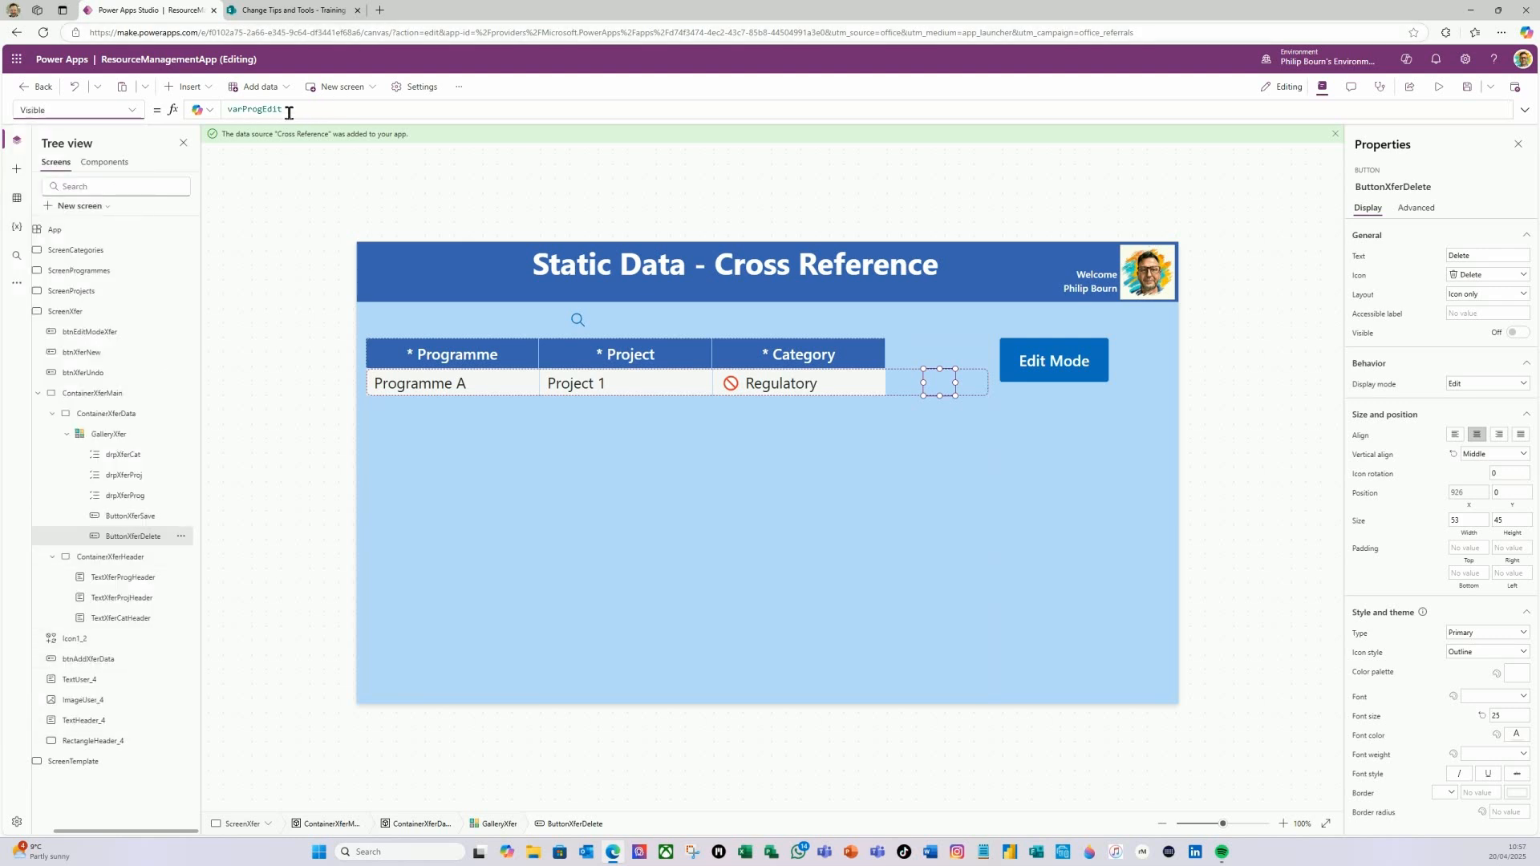
pyautogui.click(263, 110)
pyautogui.press('BackSpace')
pyautogui.press('BackSpace')
pyautogui.press('BackSpace')
pyautogui.press('BackSpace')
pyautogui.write('Xfe')
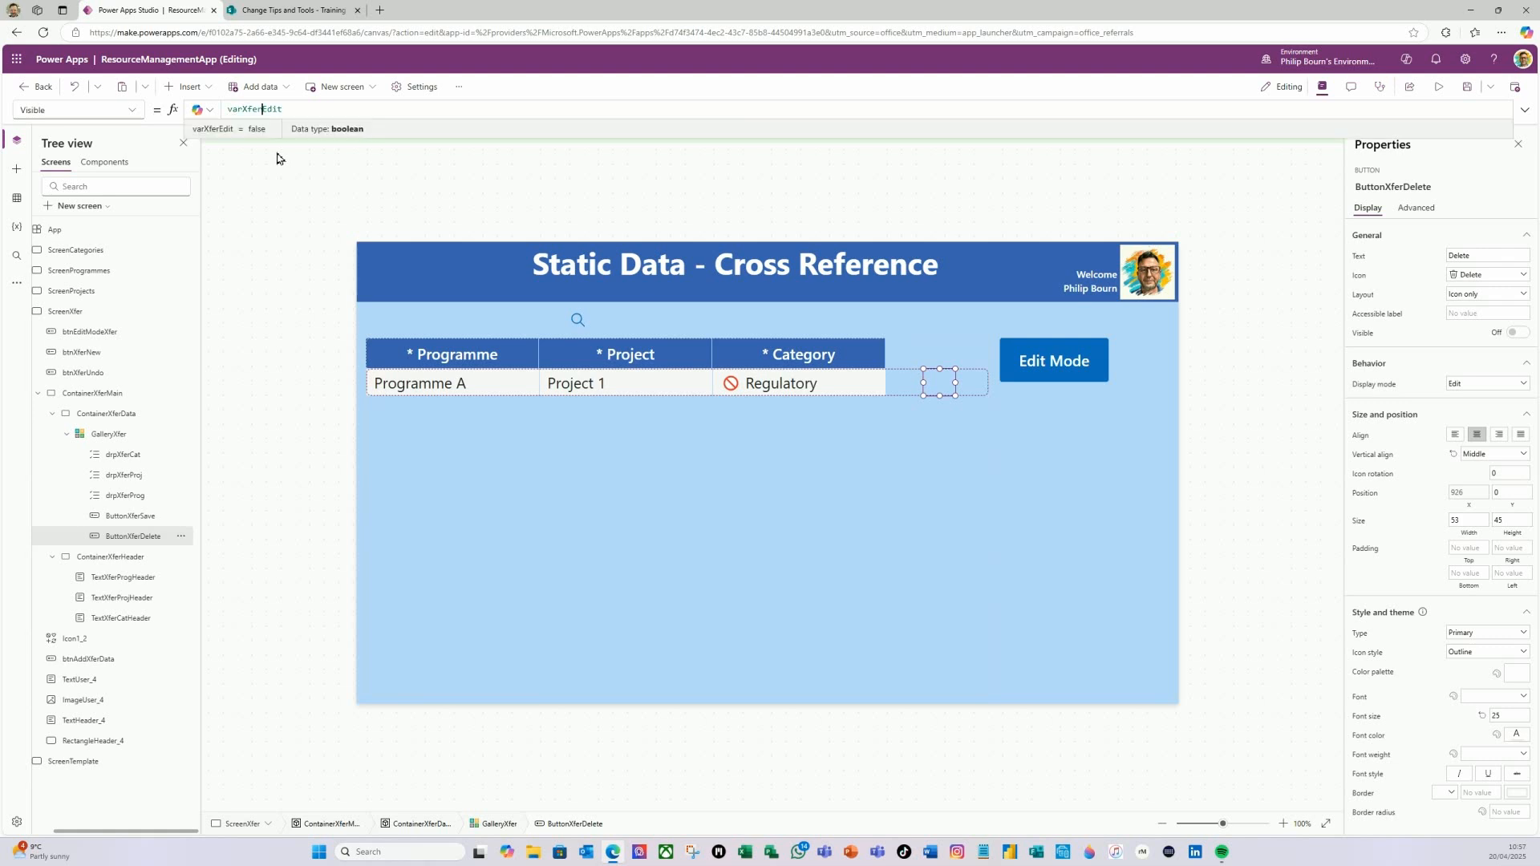
# - In ButtonXferDelete's OnSelect formula, replace the collection in the Collect function with colXferDelete
pyautogui.click(132, 111)
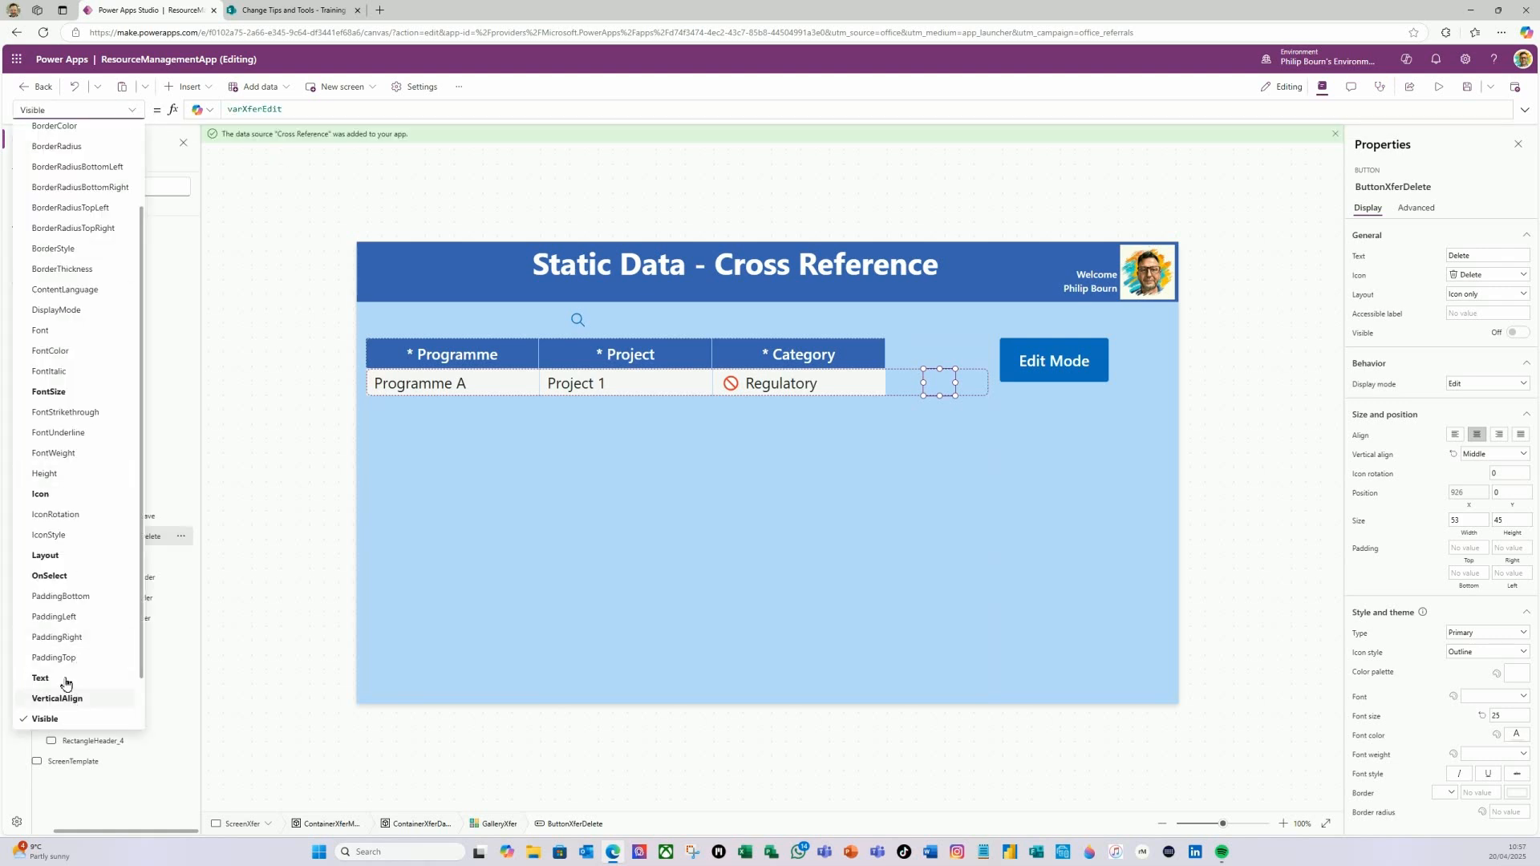
pyautogui.click(58, 578)
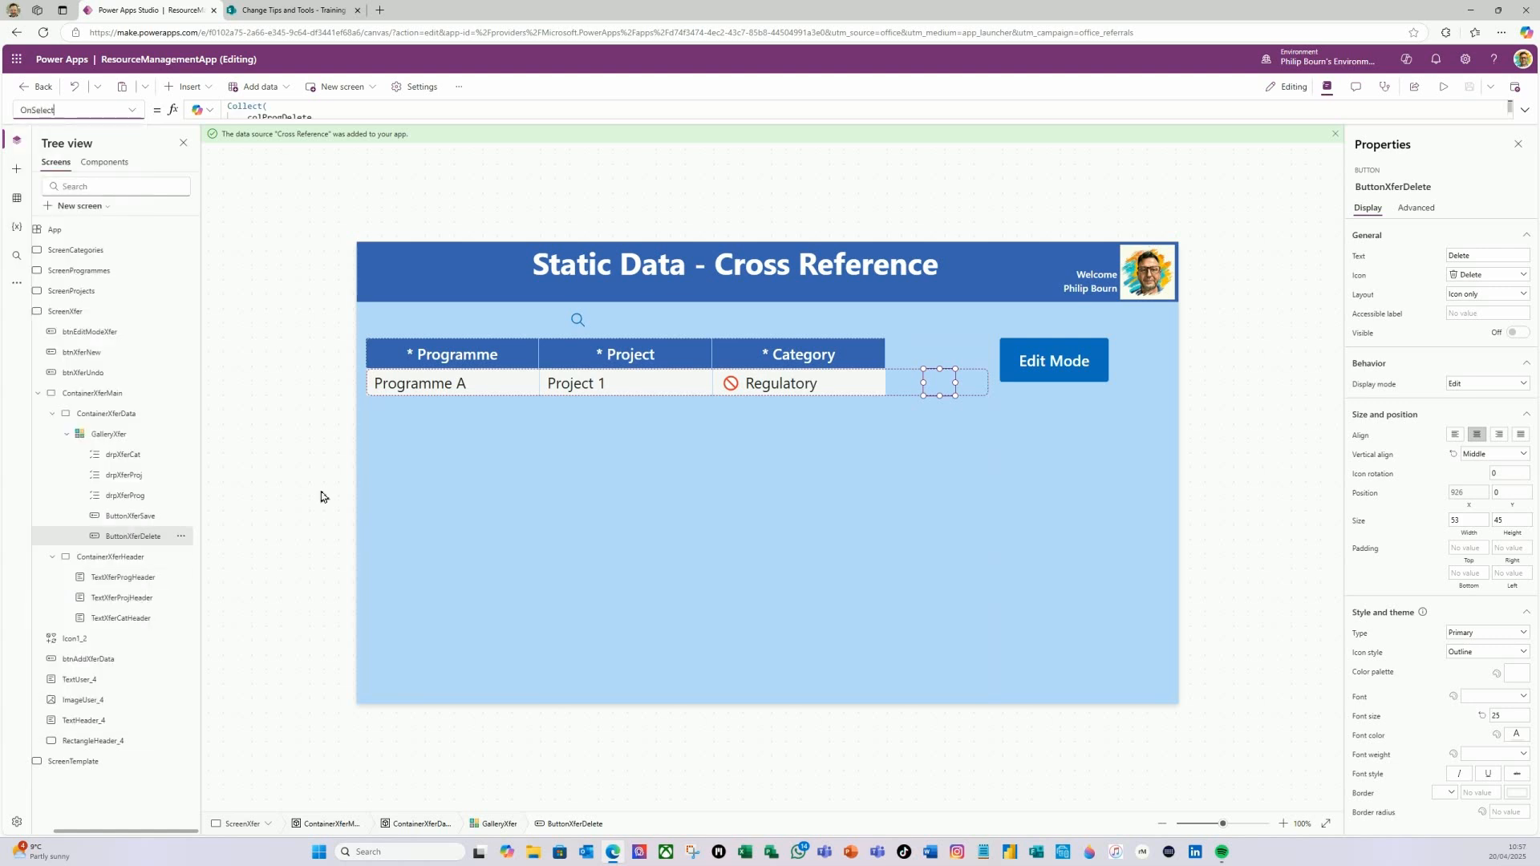
pyautogui.click(1525, 110)
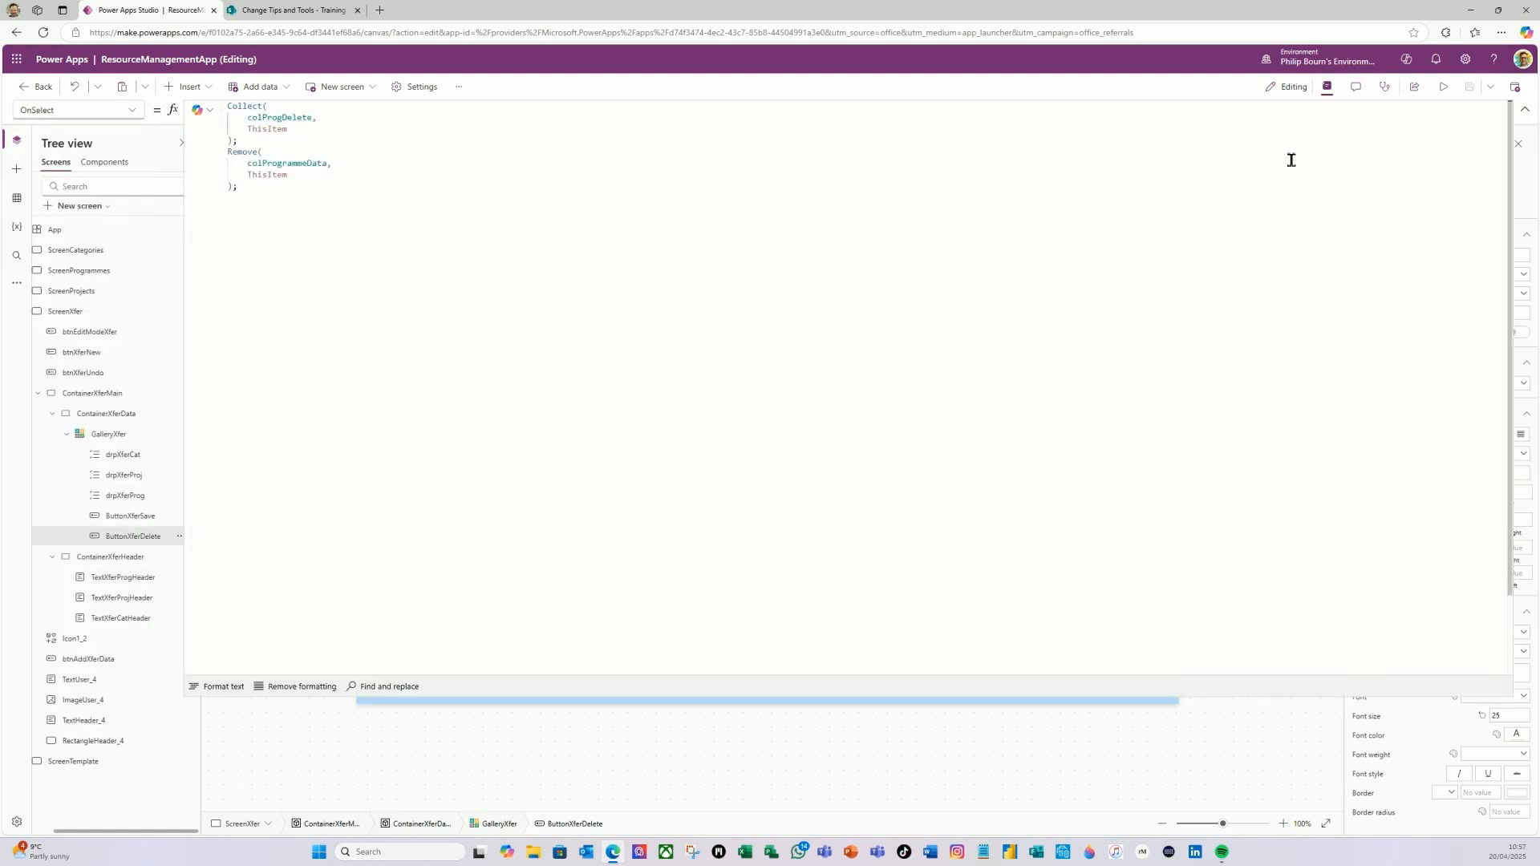
pyautogui.doubleClick(284, 118)
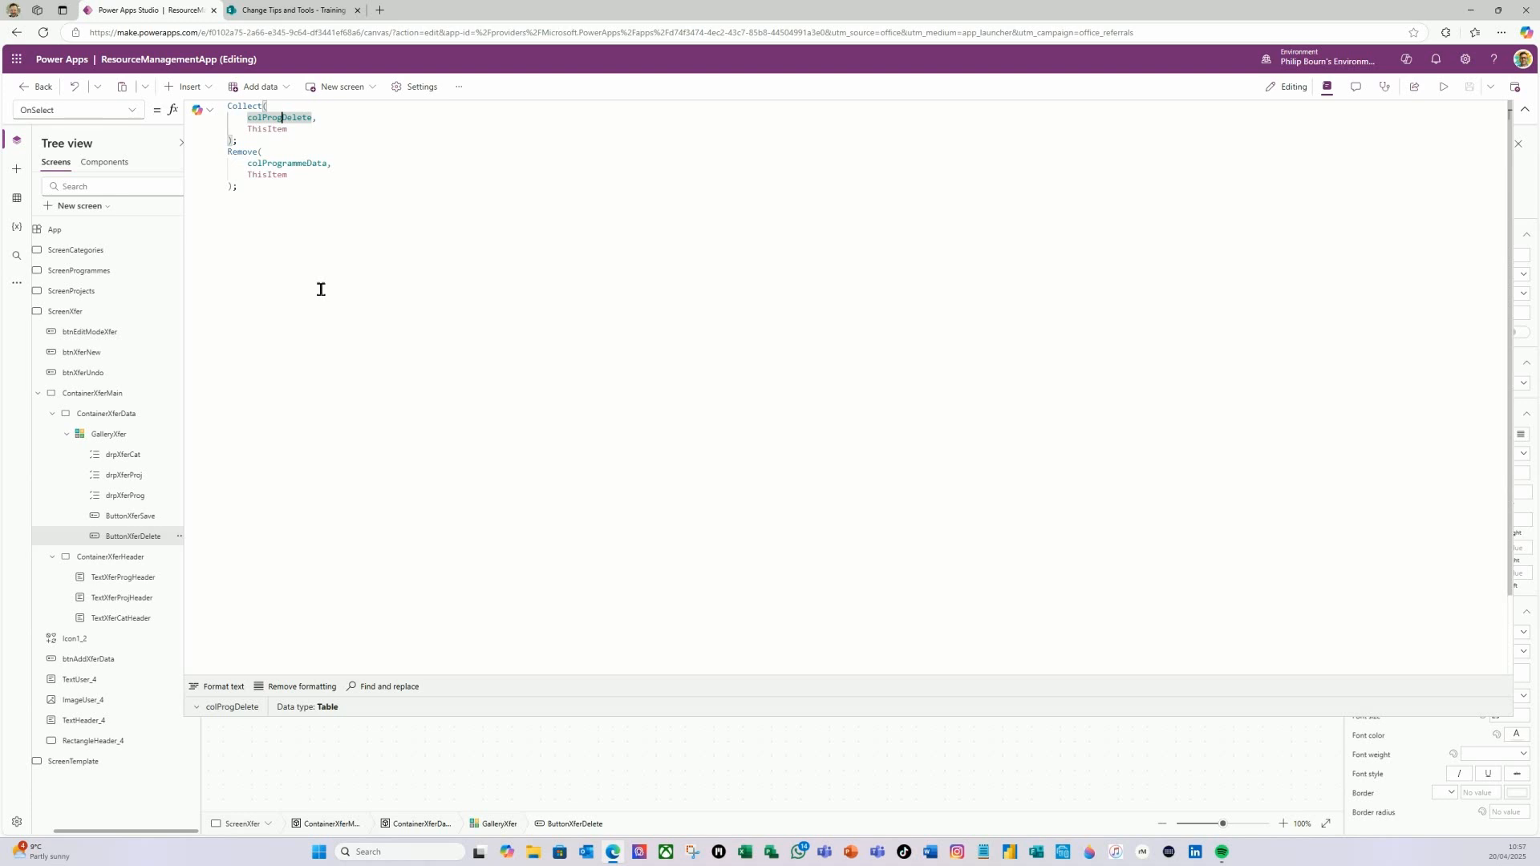
pyautogui.write('colDelete')
pyautogui.write('fer')
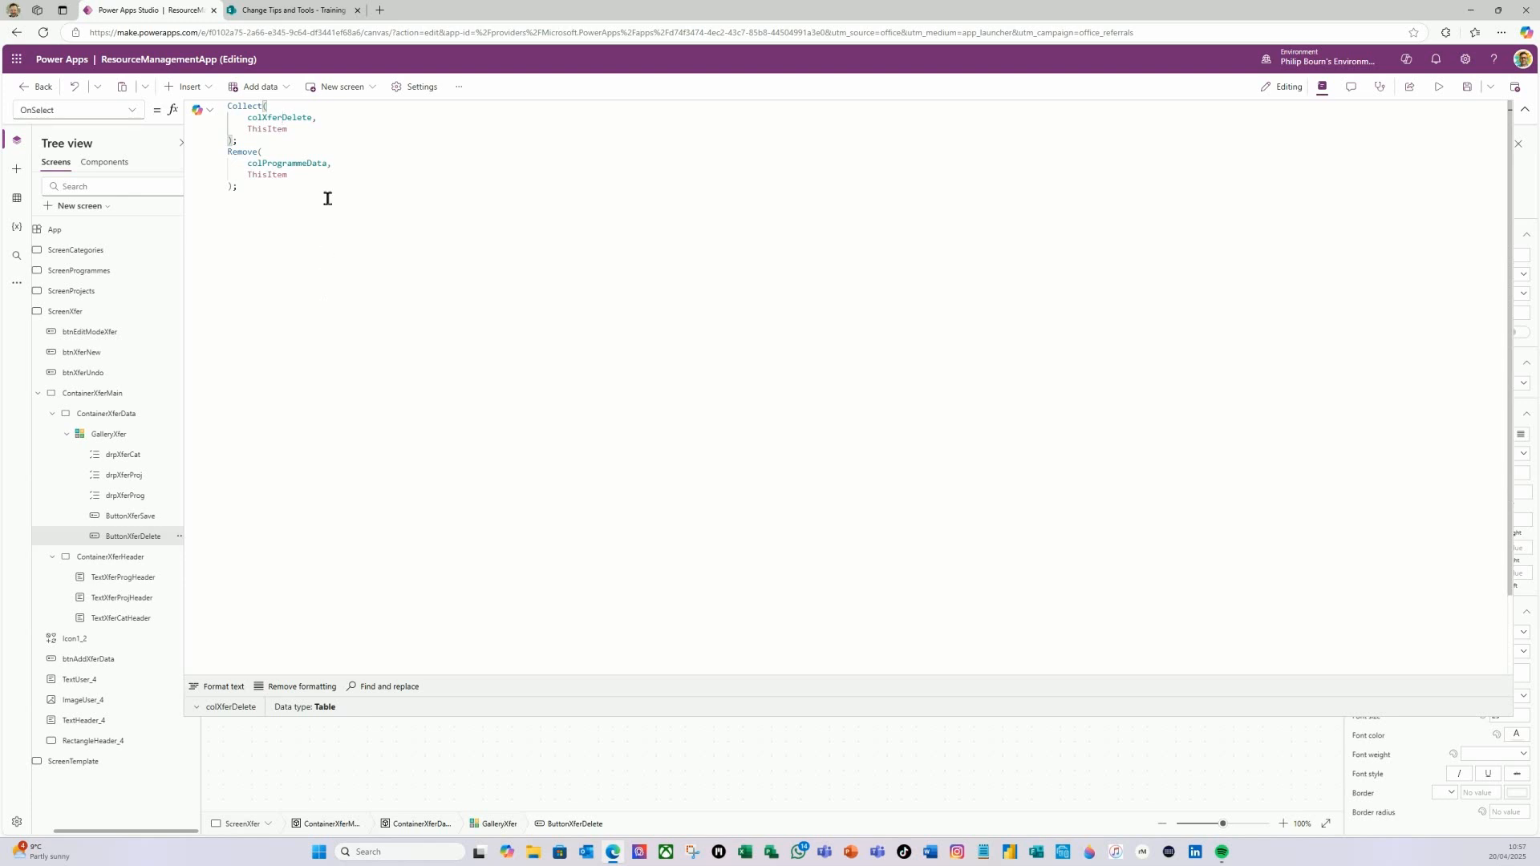
# - Replace the collection in the delete formula's Remove function with colXferData
pyautogui.doubleClick(308, 165)
pyautogui.press('BackSpace')
pyautogui.press('BackSpace')
pyautogui.press('BackSpace')
pyautogui.press('BackSpace')
pyautogui.press('BackSpace')
pyautogui.press('BackSpace')
pyautogui.press('BackSpace')
pyautogui.press('BackSpace')
pyautogui.press('BackSpace')
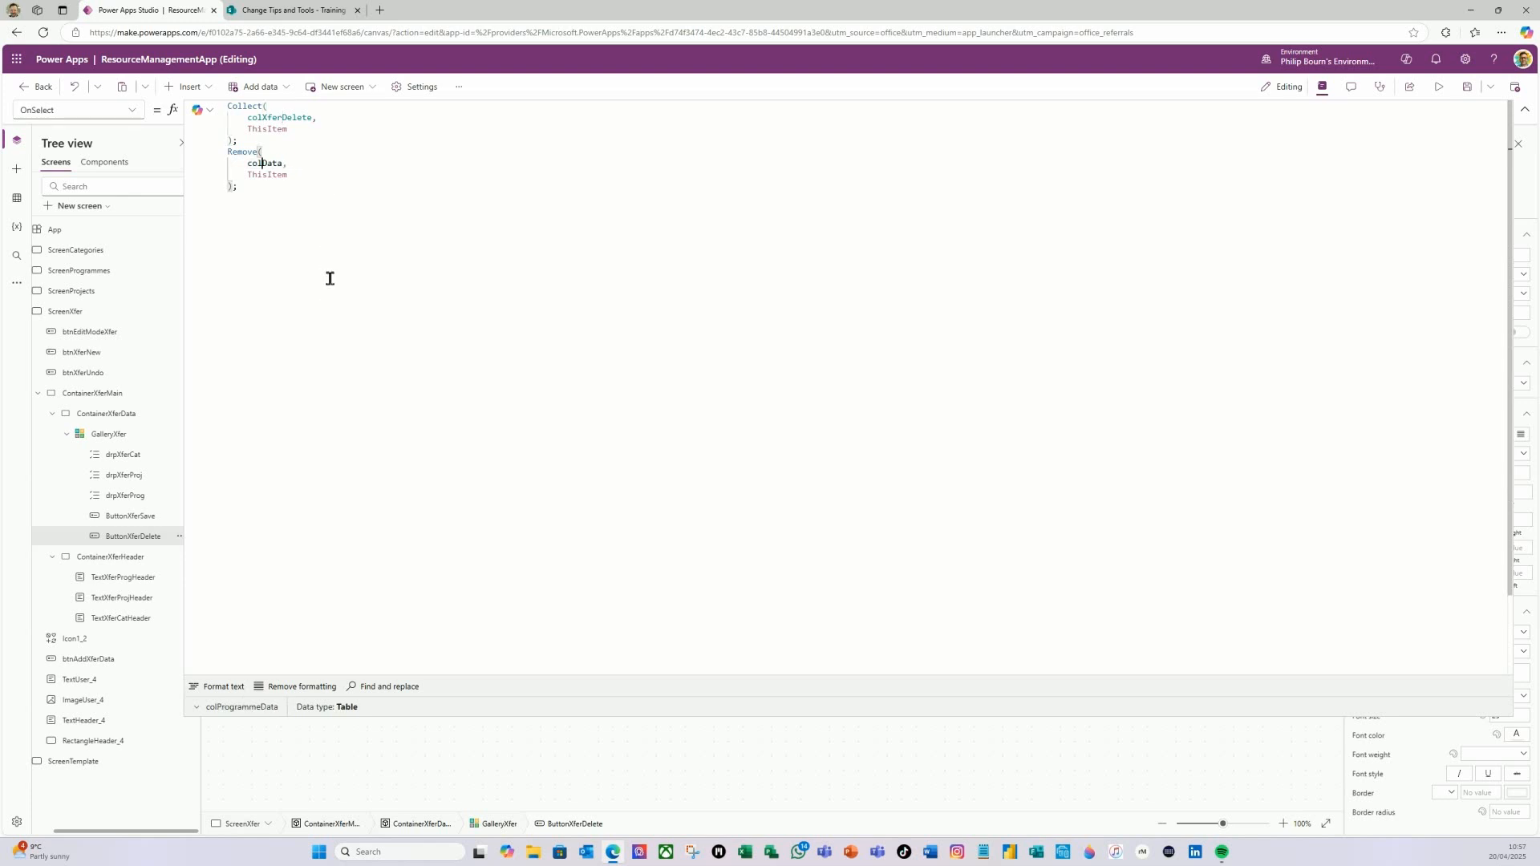
pyautogui.write('Xfer')
pyautogui.click(1526, 113)
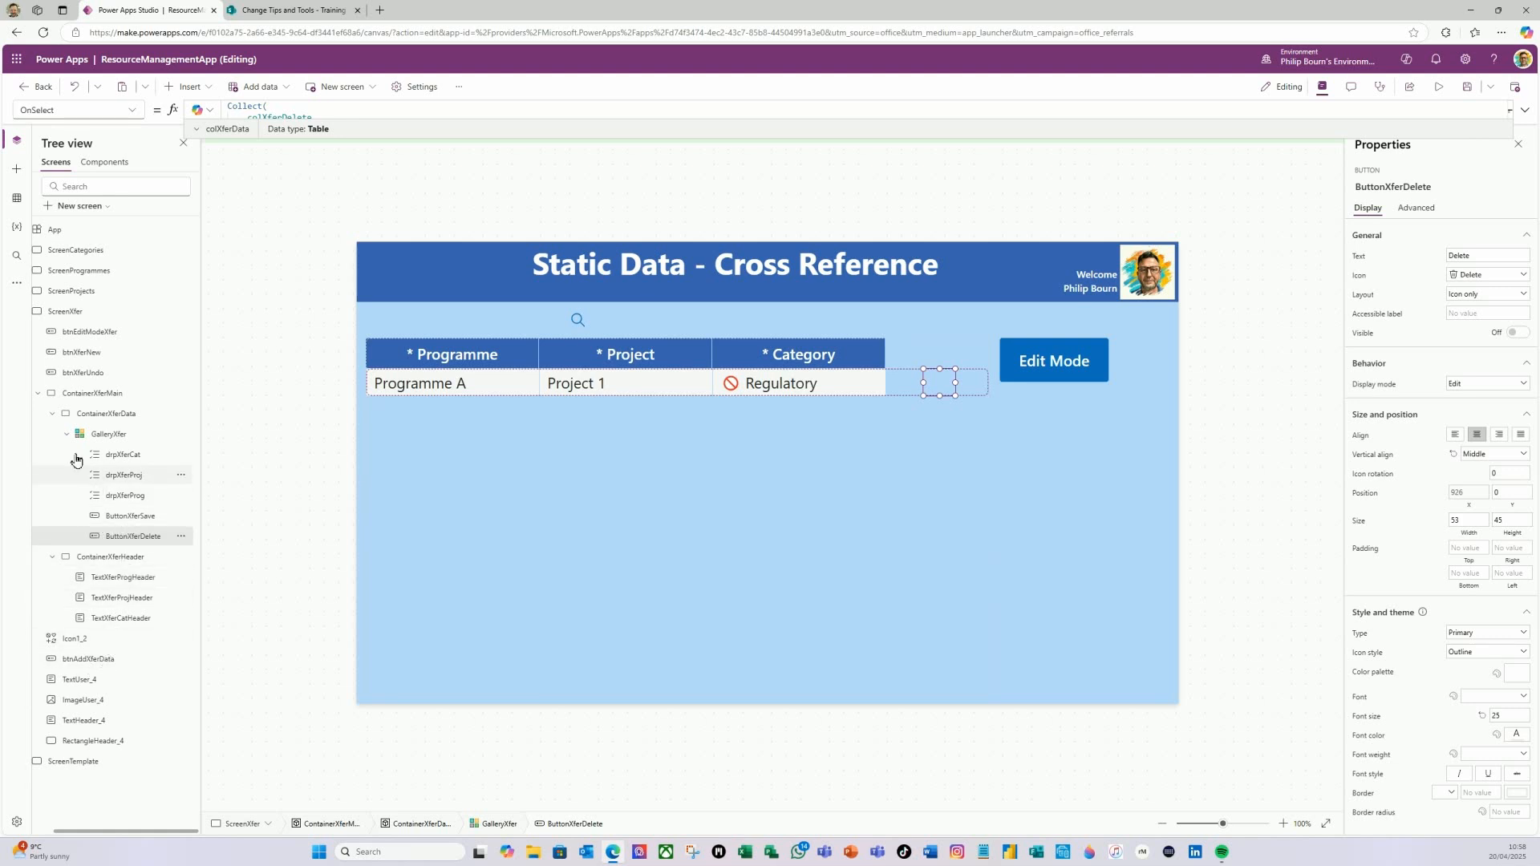
# - In the App's OnStart formula, set varXferNewRecord to Defaults('Cross Reference') and run OnStart
pyautogui.click(93, 356)
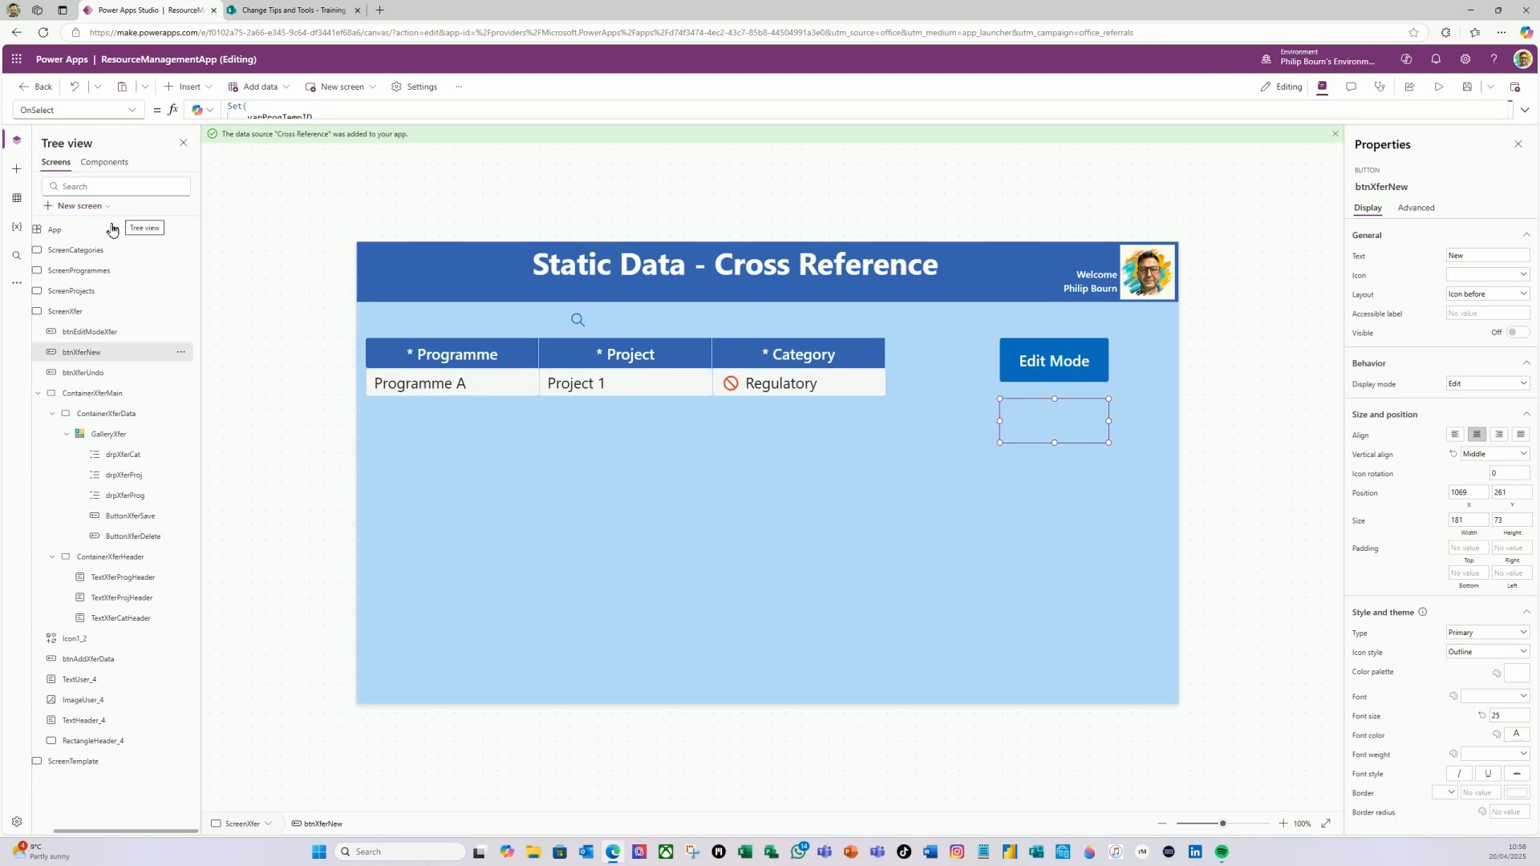
pyautogui.click(56, 235)
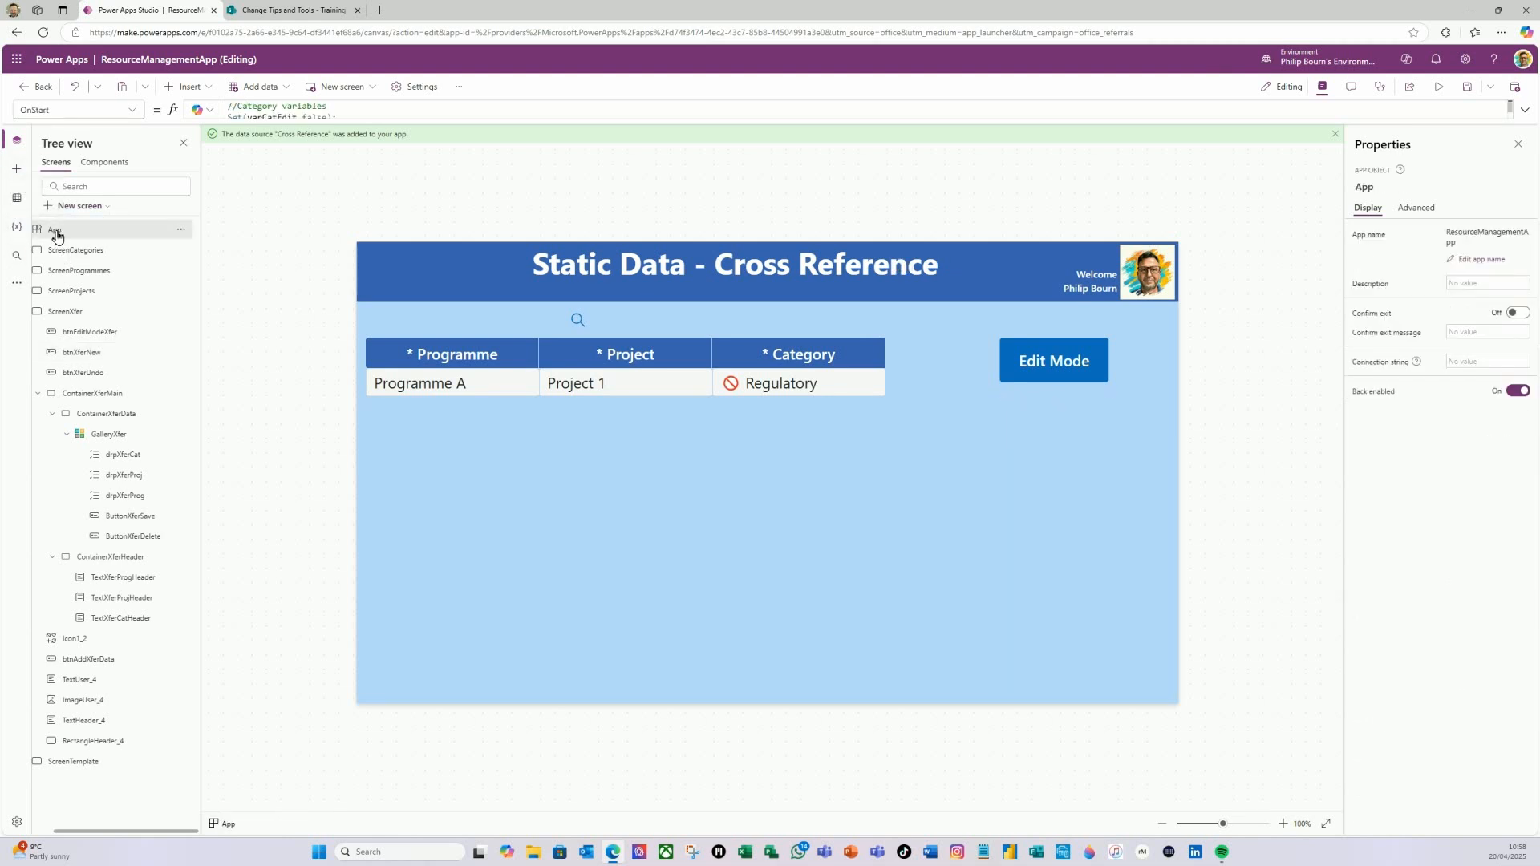
pyautogui.click(1524, 110)
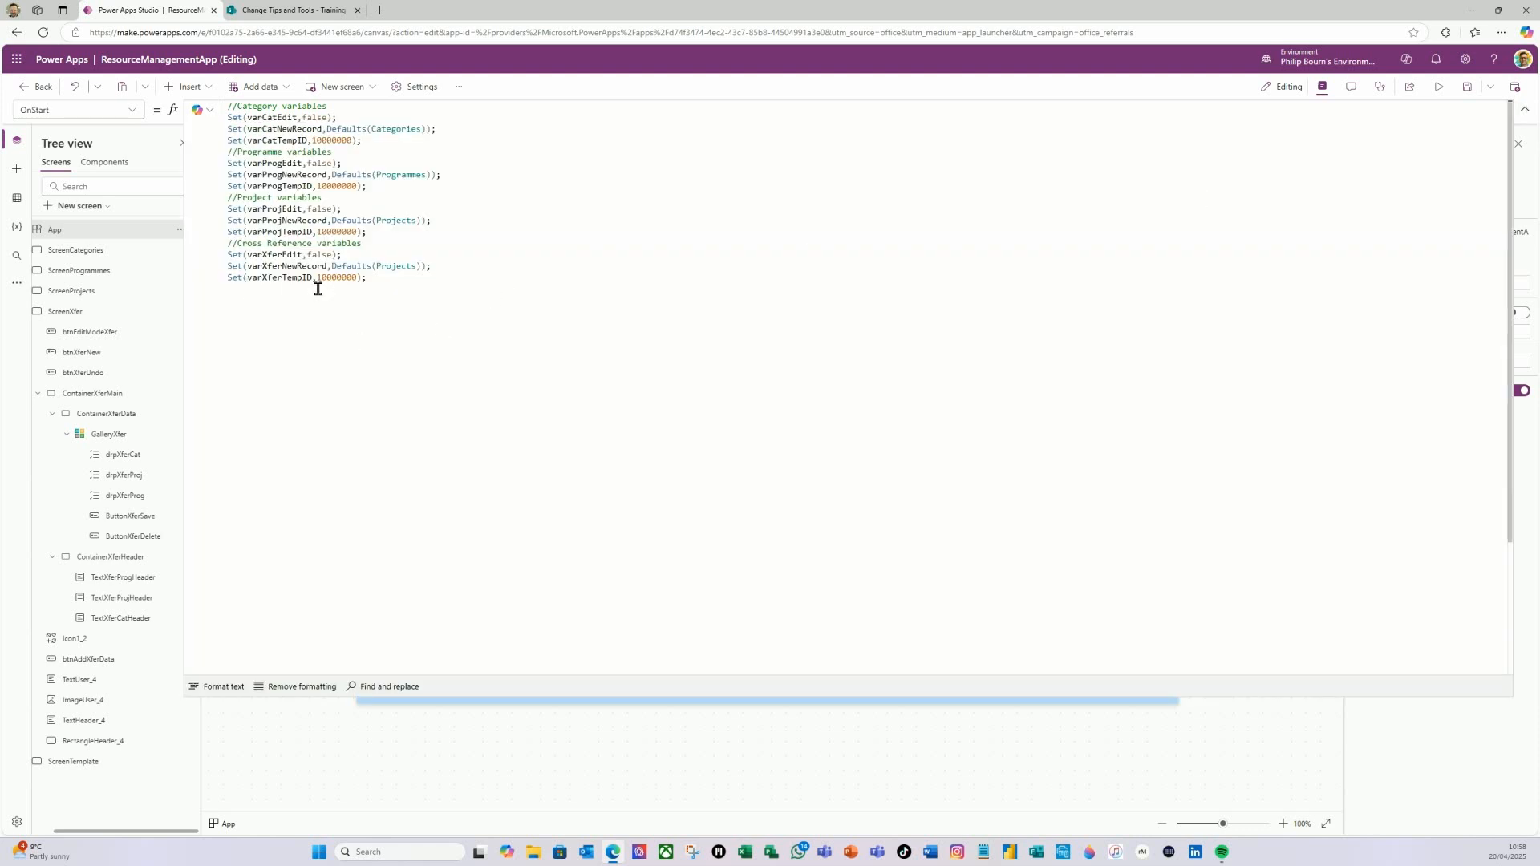
pyautogui.click(417, 266)
pyautogui.press('BackSpace')
pyautogui.press('BackSpace')
pyautogui.press('BackSpace')
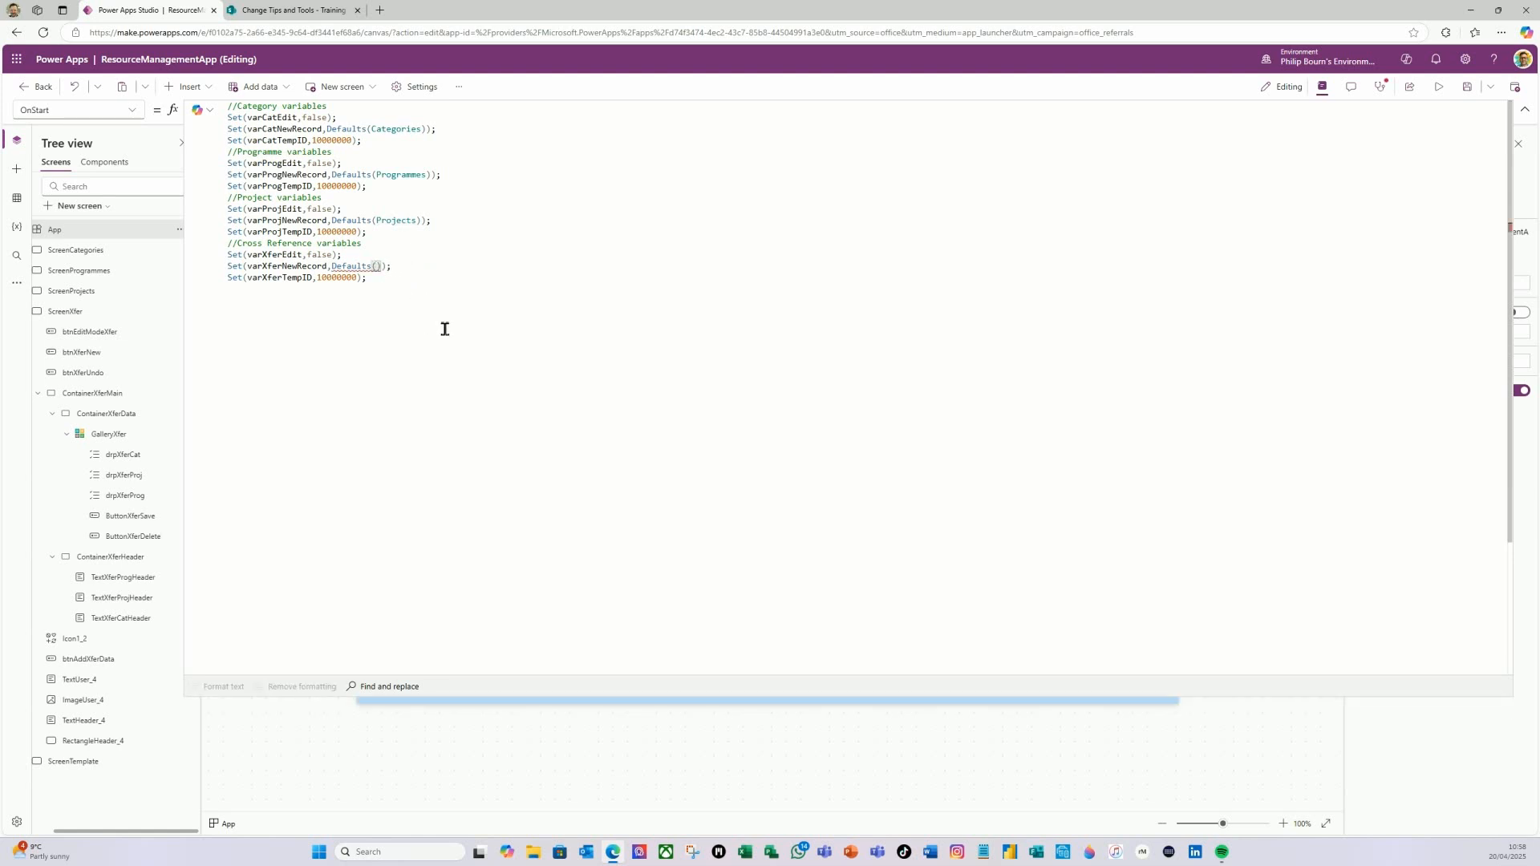
pyautogui.write('cros')
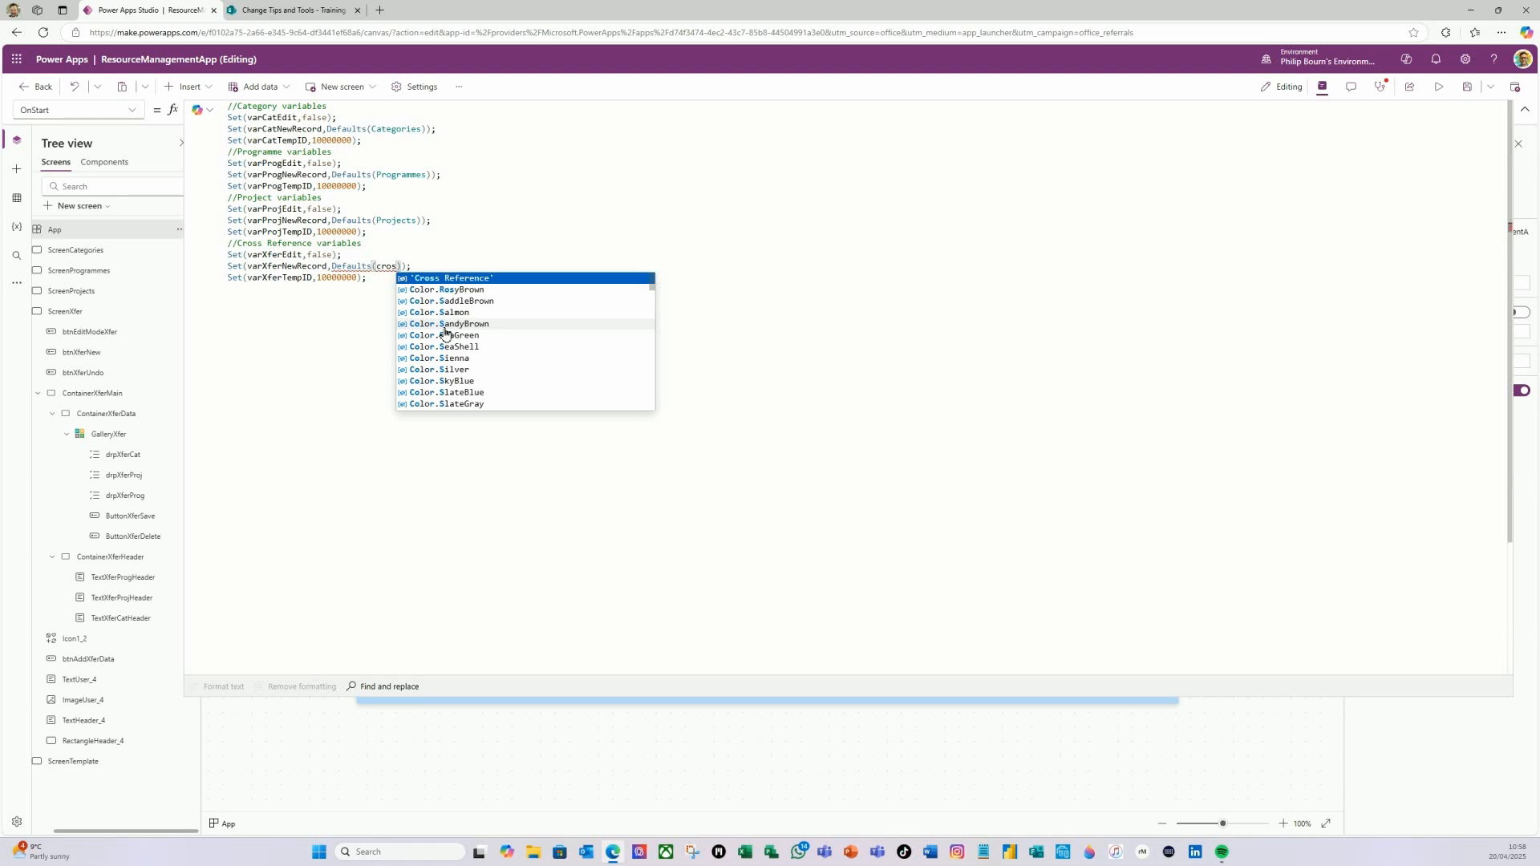
pyautogui.click(465, 278)
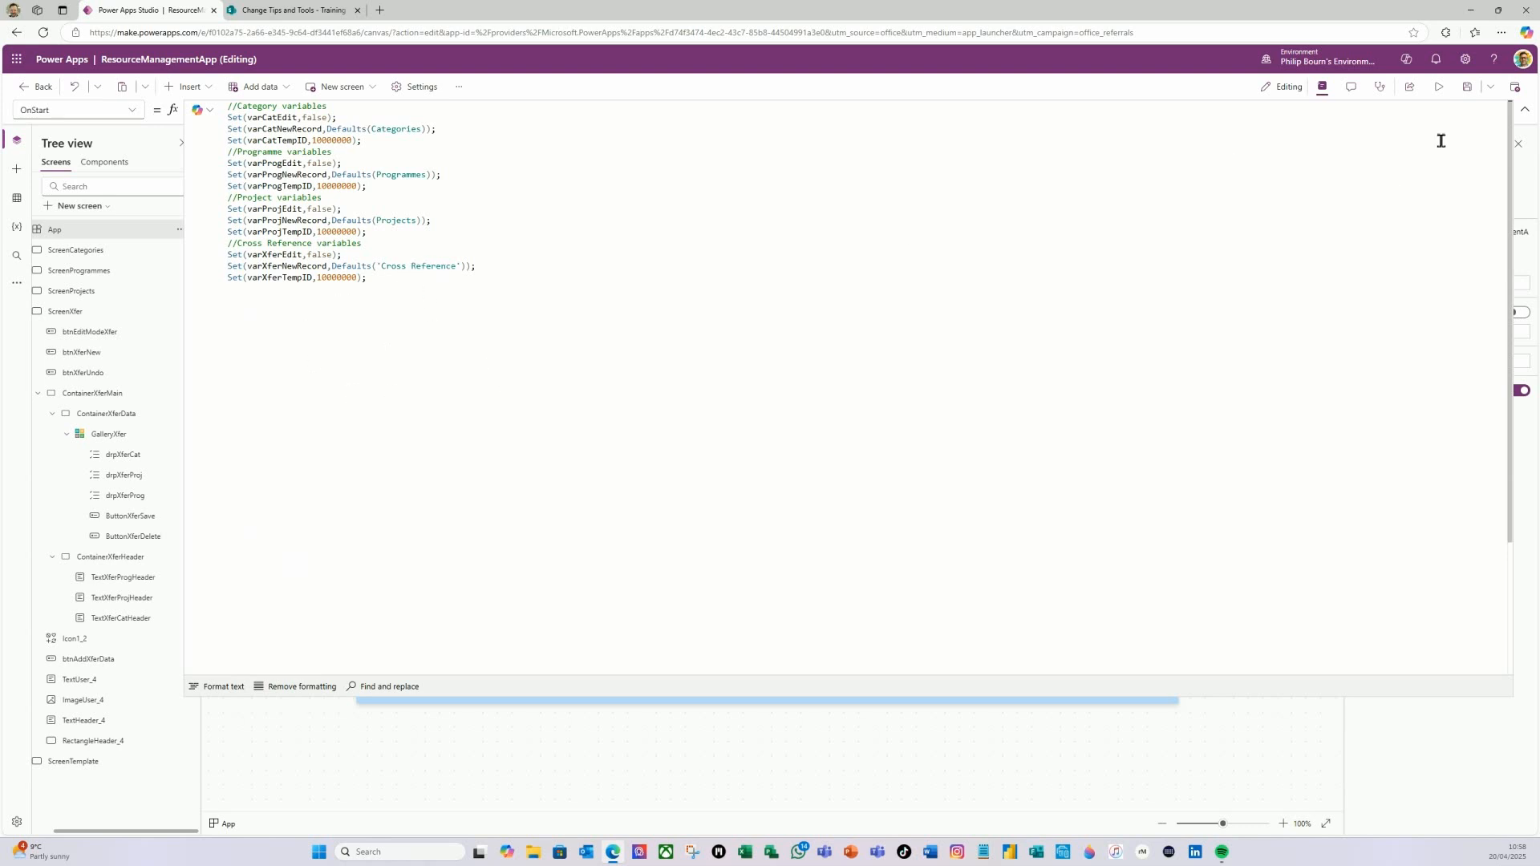
pyautogui.click(1525, 109)
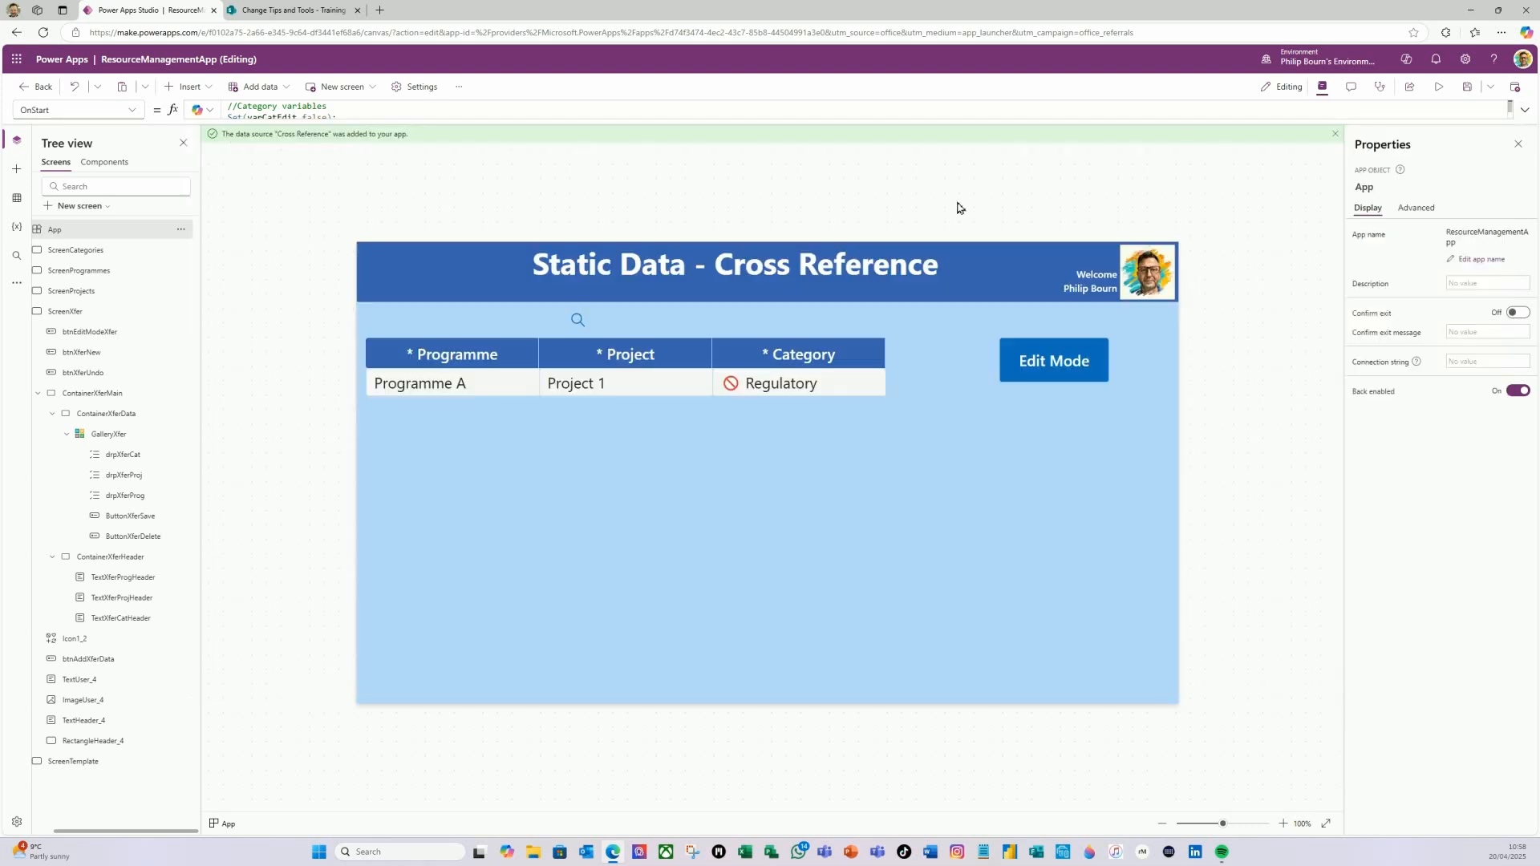
pyautogui.rightClick(67, 230)
pyautogui.click(102, 301)
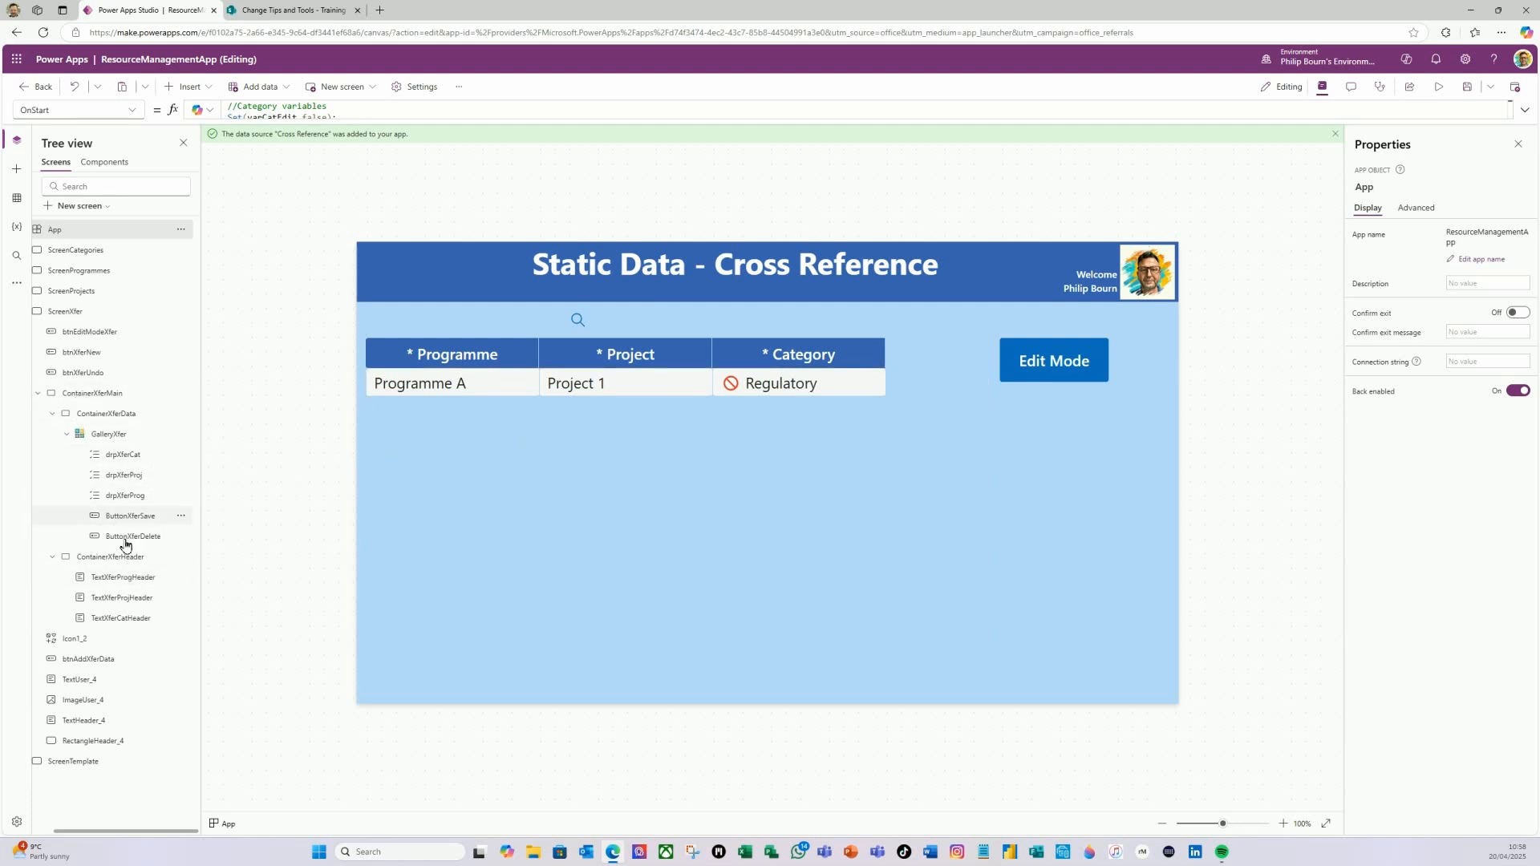
# - Set the Visible property of btnXferNew to varXferEdit
pyautogui.click(90, 353)
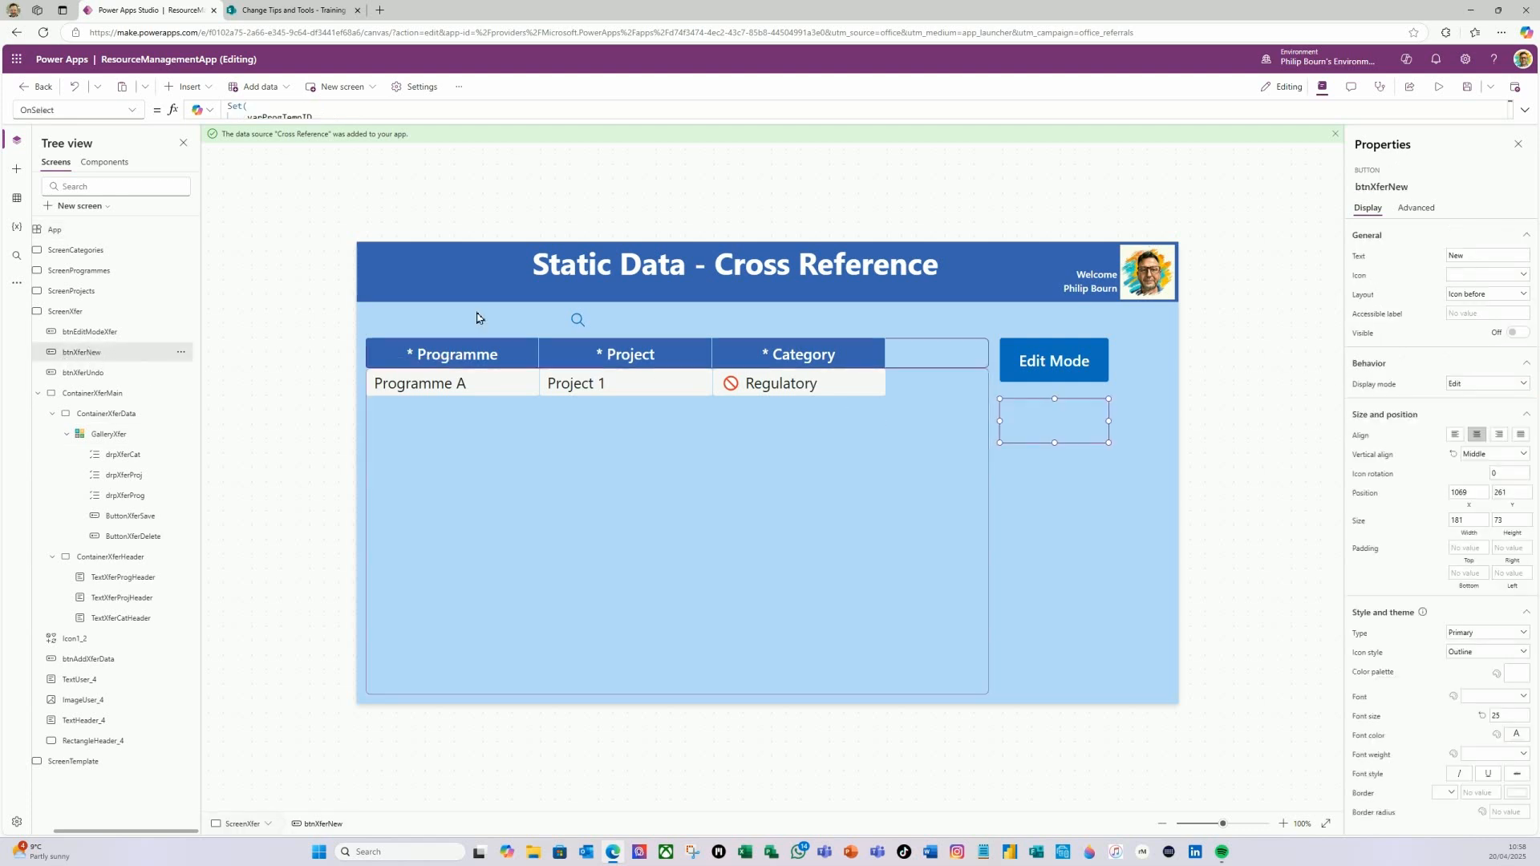
pyautogui.click(132, 110)
pyautogui.scroll(-3, 93, 653)
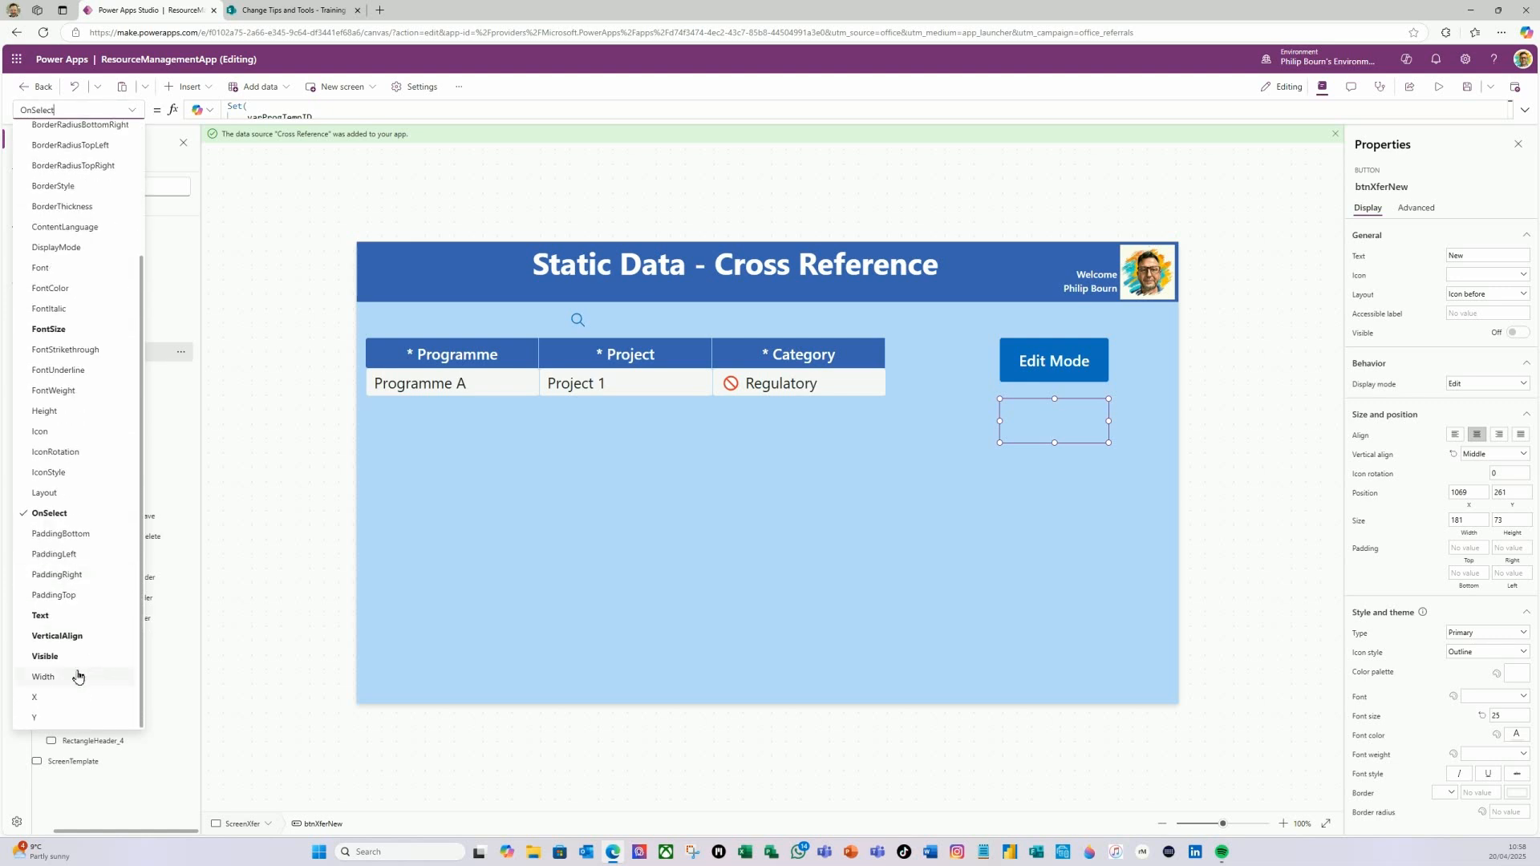
pyautogui.click(73, 657)
pyautogui.click(262, 110)
pyautogui.press('BackSpace')
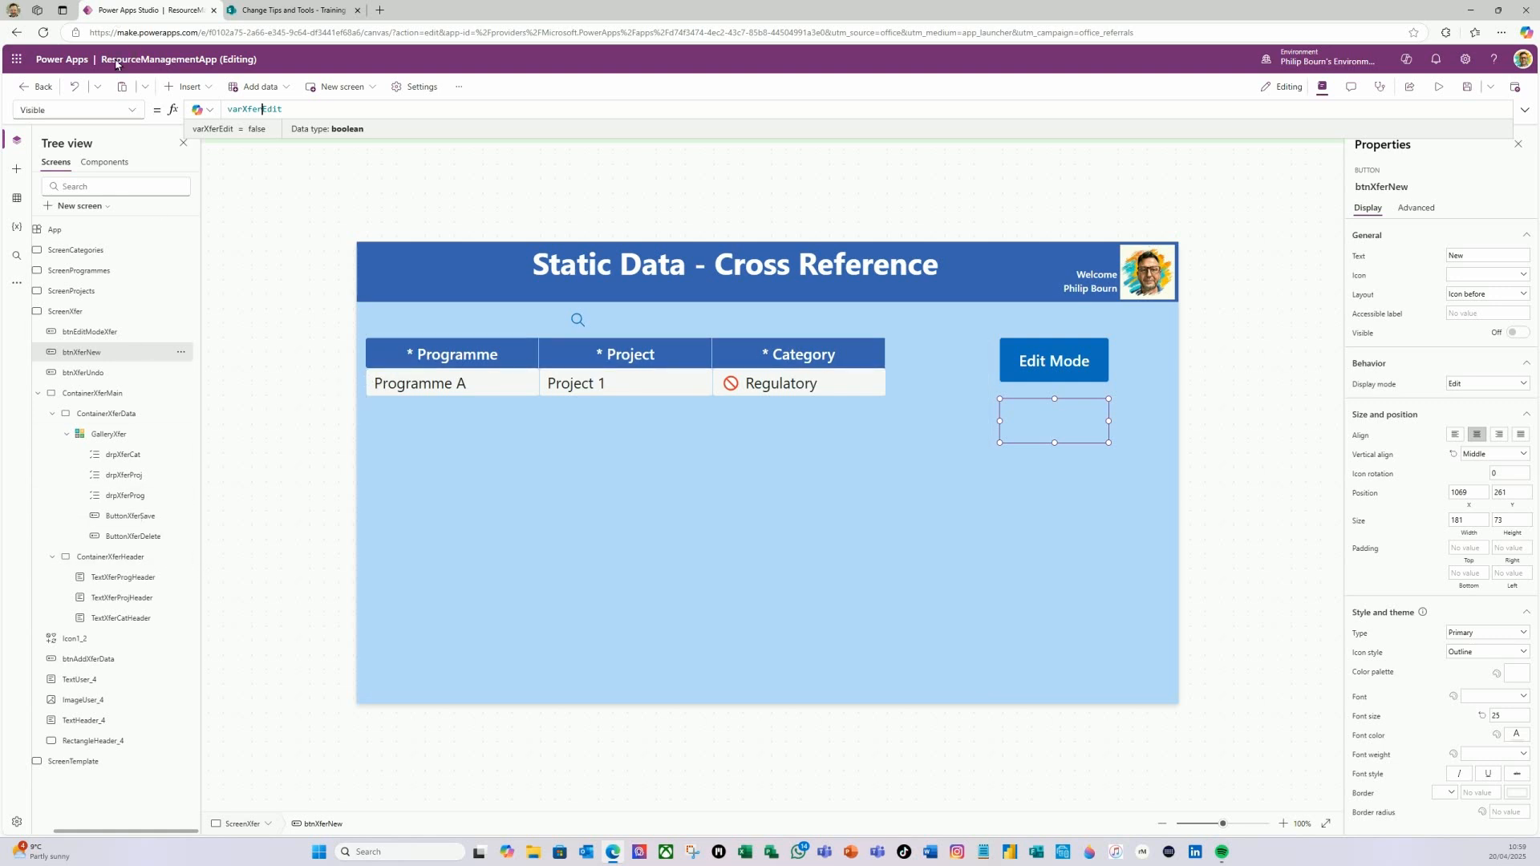
# - In btnXferNew's OnSelect formula, replace both temp ID variables in the Set function with varXferTempID
pyautogui.click(128, 110)
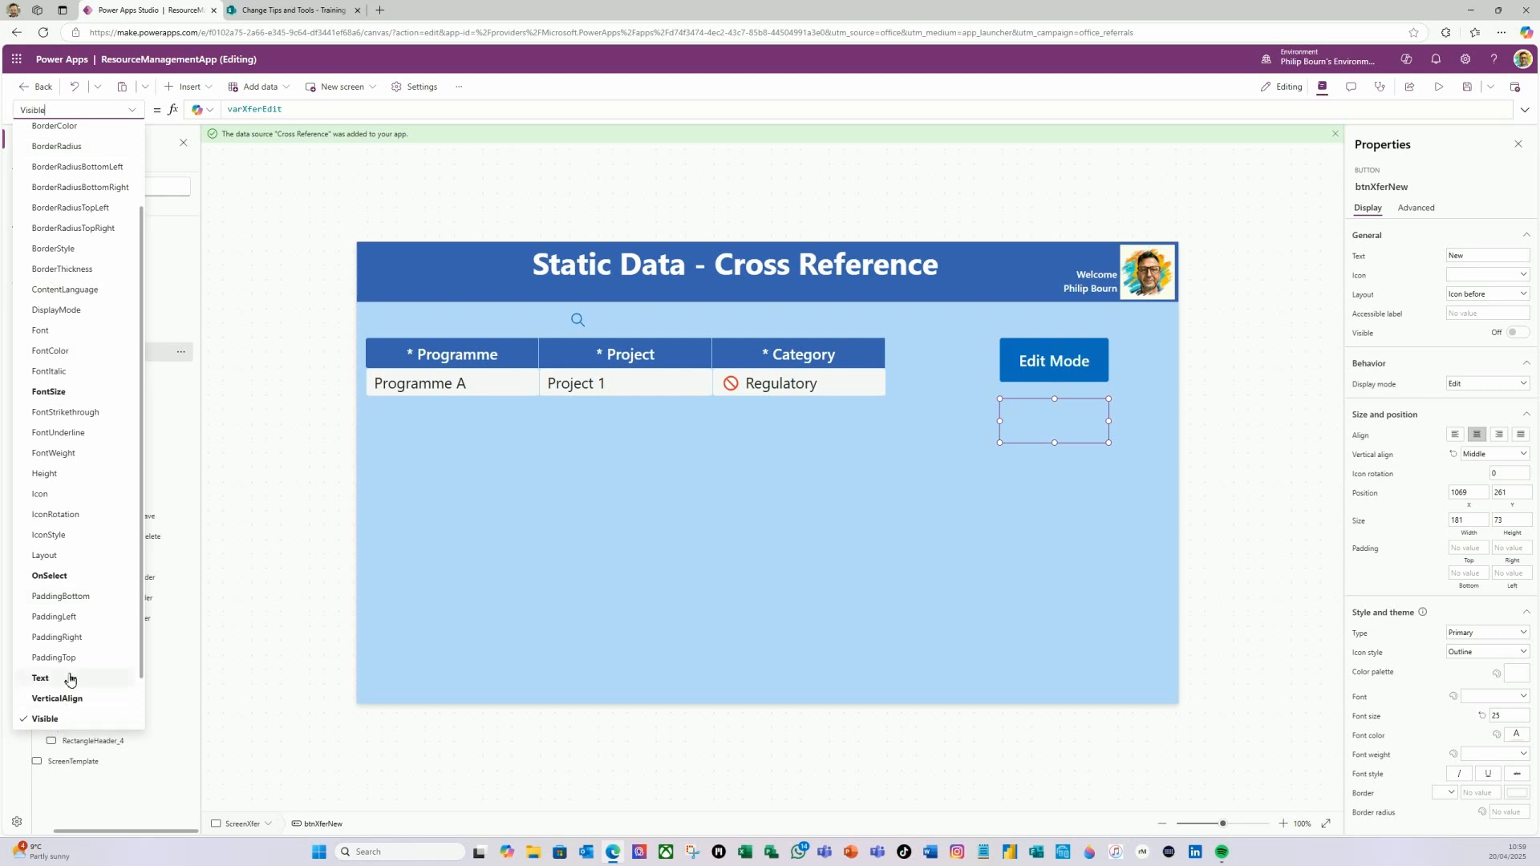
pyautogui.click(59, 578)
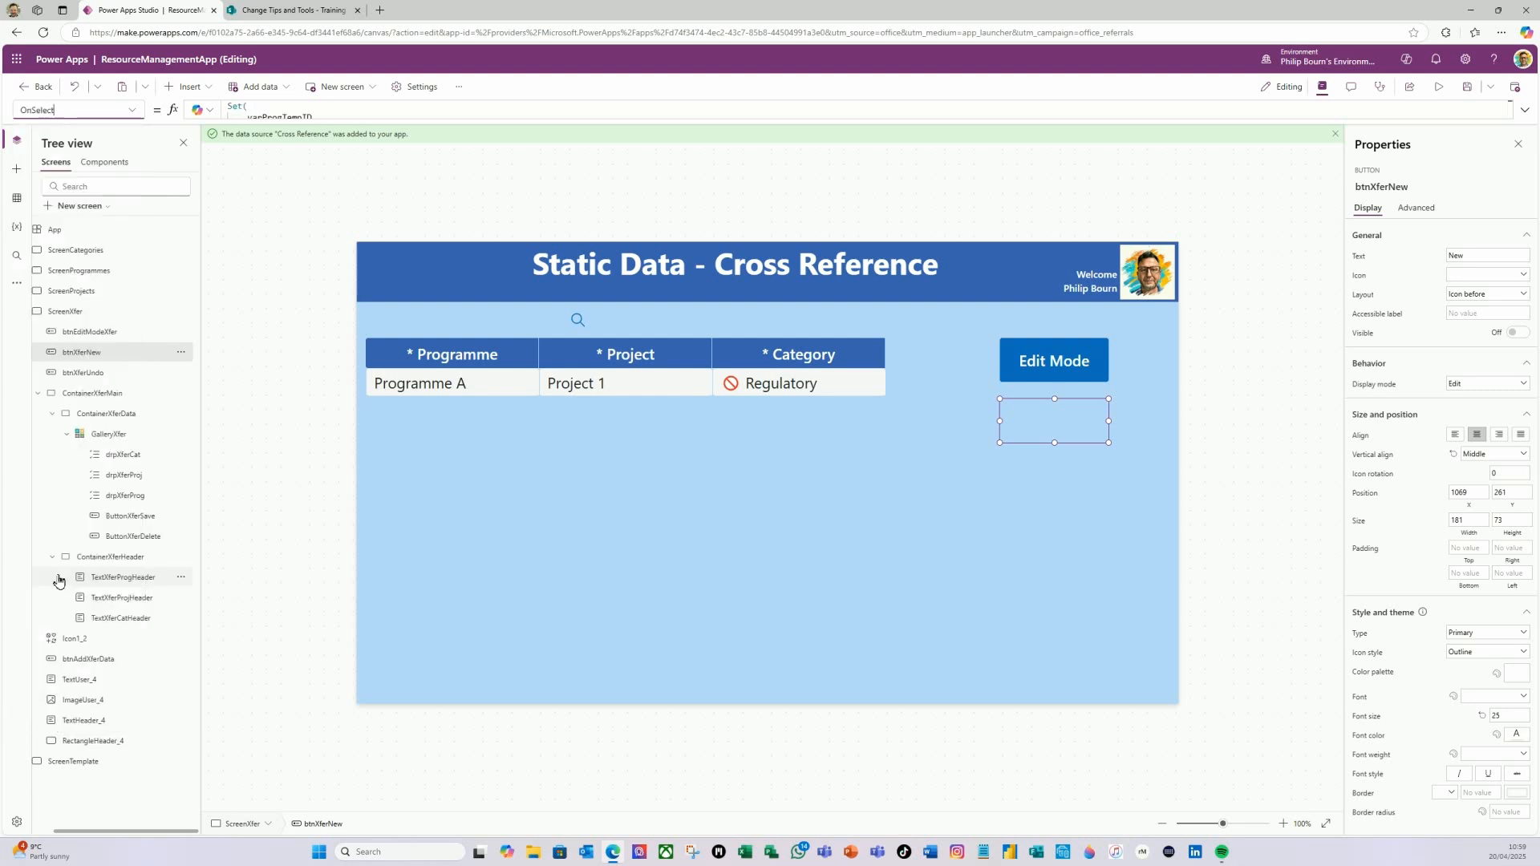
pyautogui.click(1525, 110)
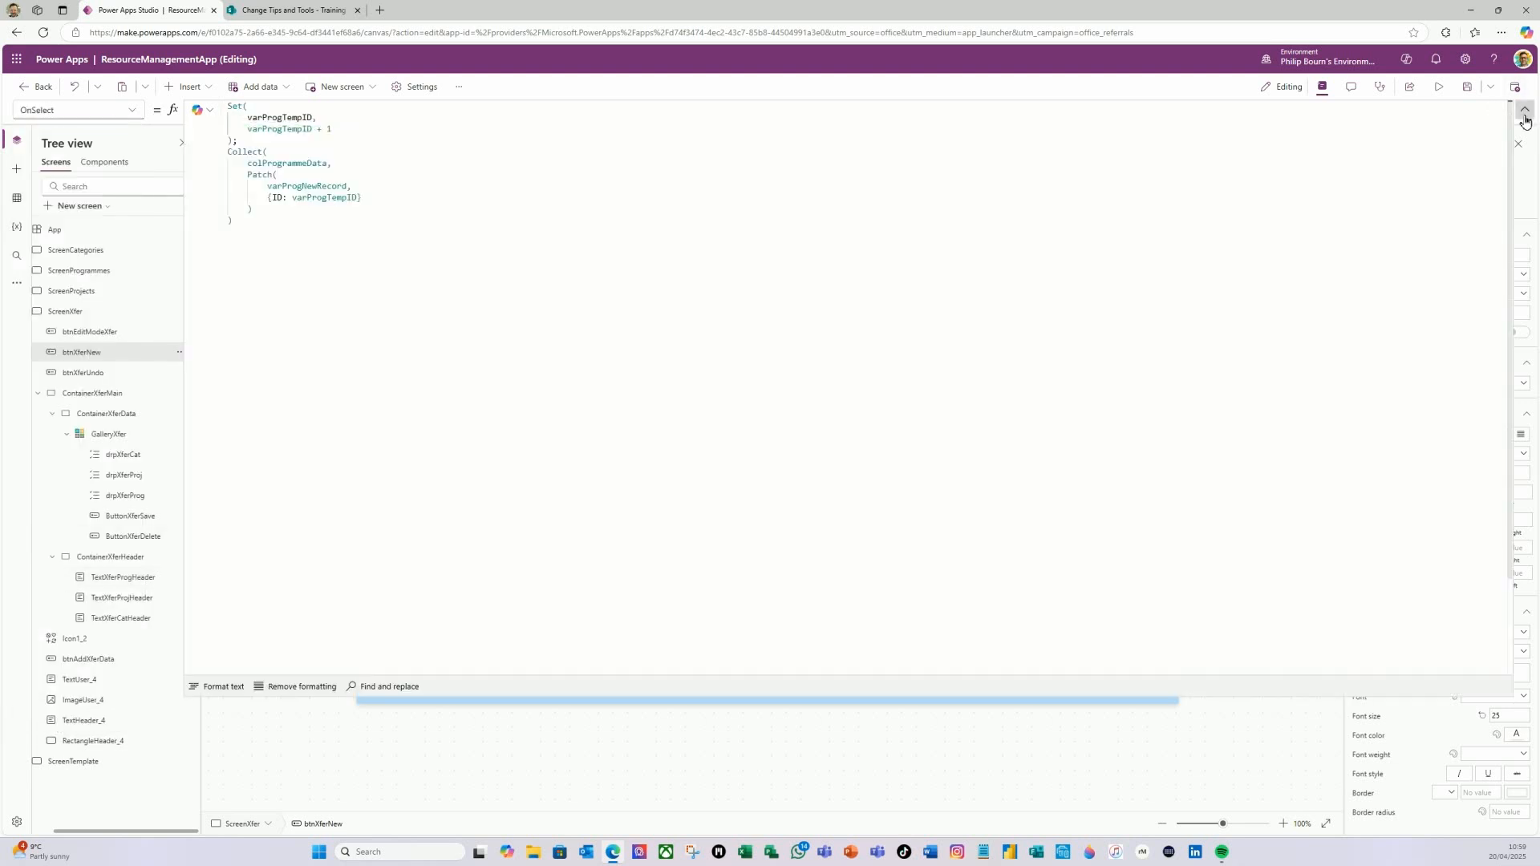
pyautogui.click(283, 117)
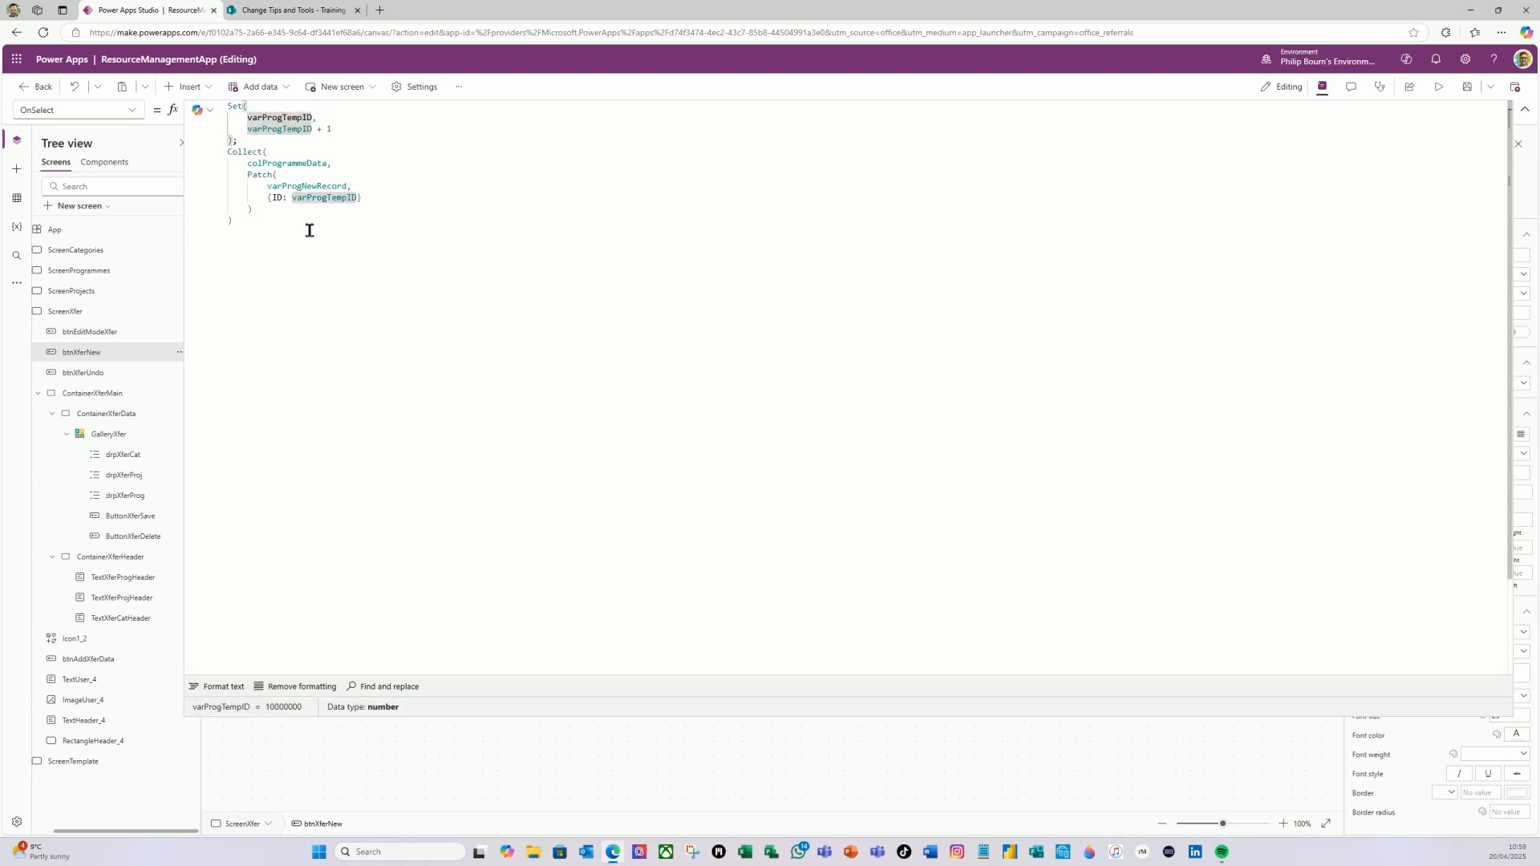
pyautogui.press('BackSpace')
pyautogui.press('BackSpace')
pyautogui.press('BackSpace')
pyautogui.press('BackSpace')
pyautogui.write('Xfer')
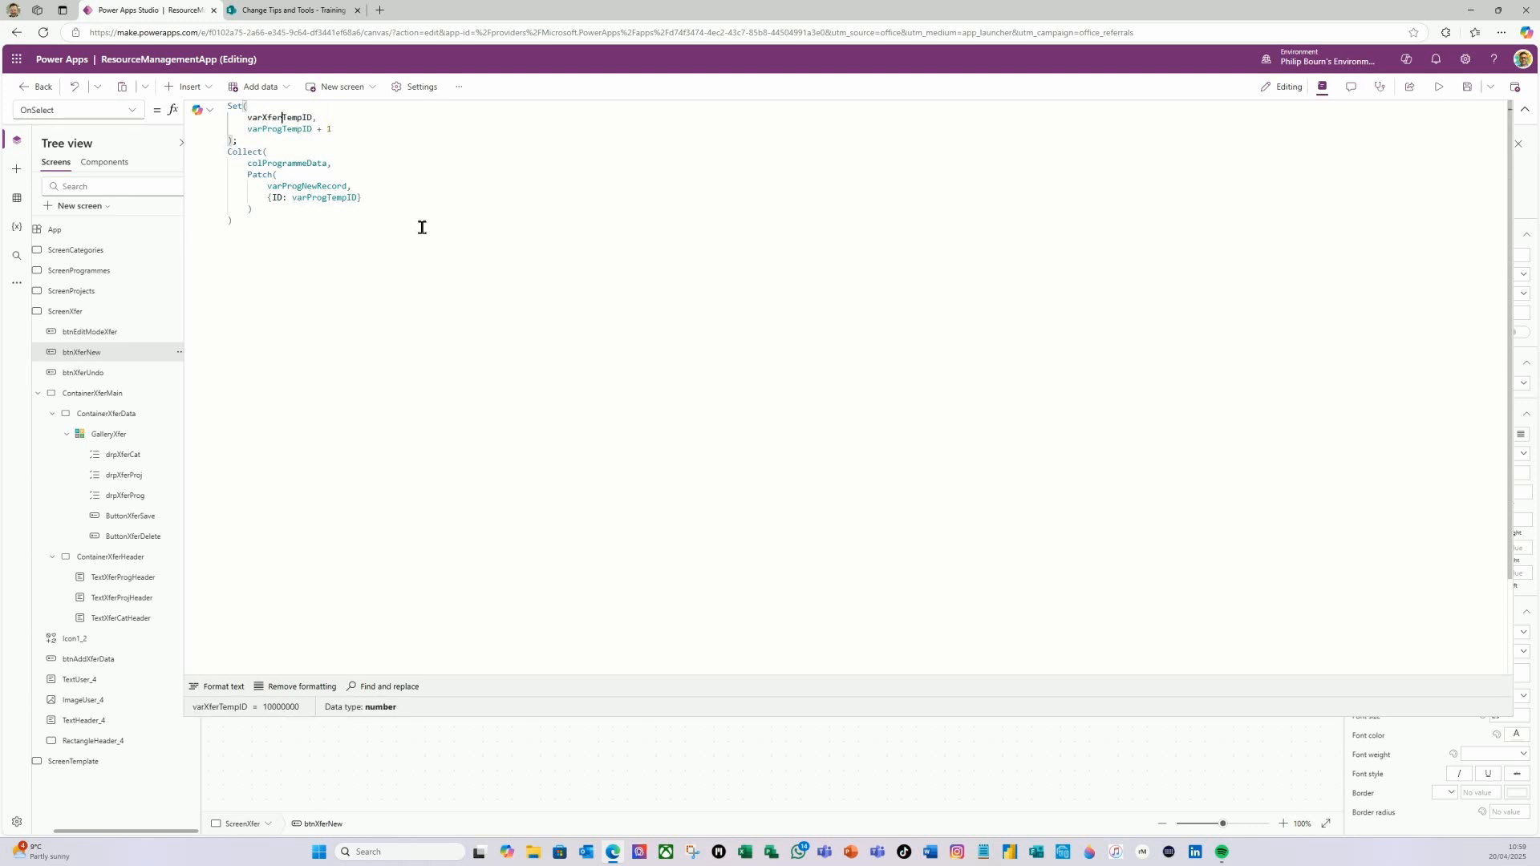
pyautogui.click(284, 130)
pyautogui.press('BackSpace')
pyautogui.press('BackSpace')
pyautogui.press('BackSpace')
pyautogui.press('BackSpace')
pyautogui.write('Xfer')
# - Replace the collection in btnXferNew's Collect function with colXferData
pyautogui.click(309, 165)
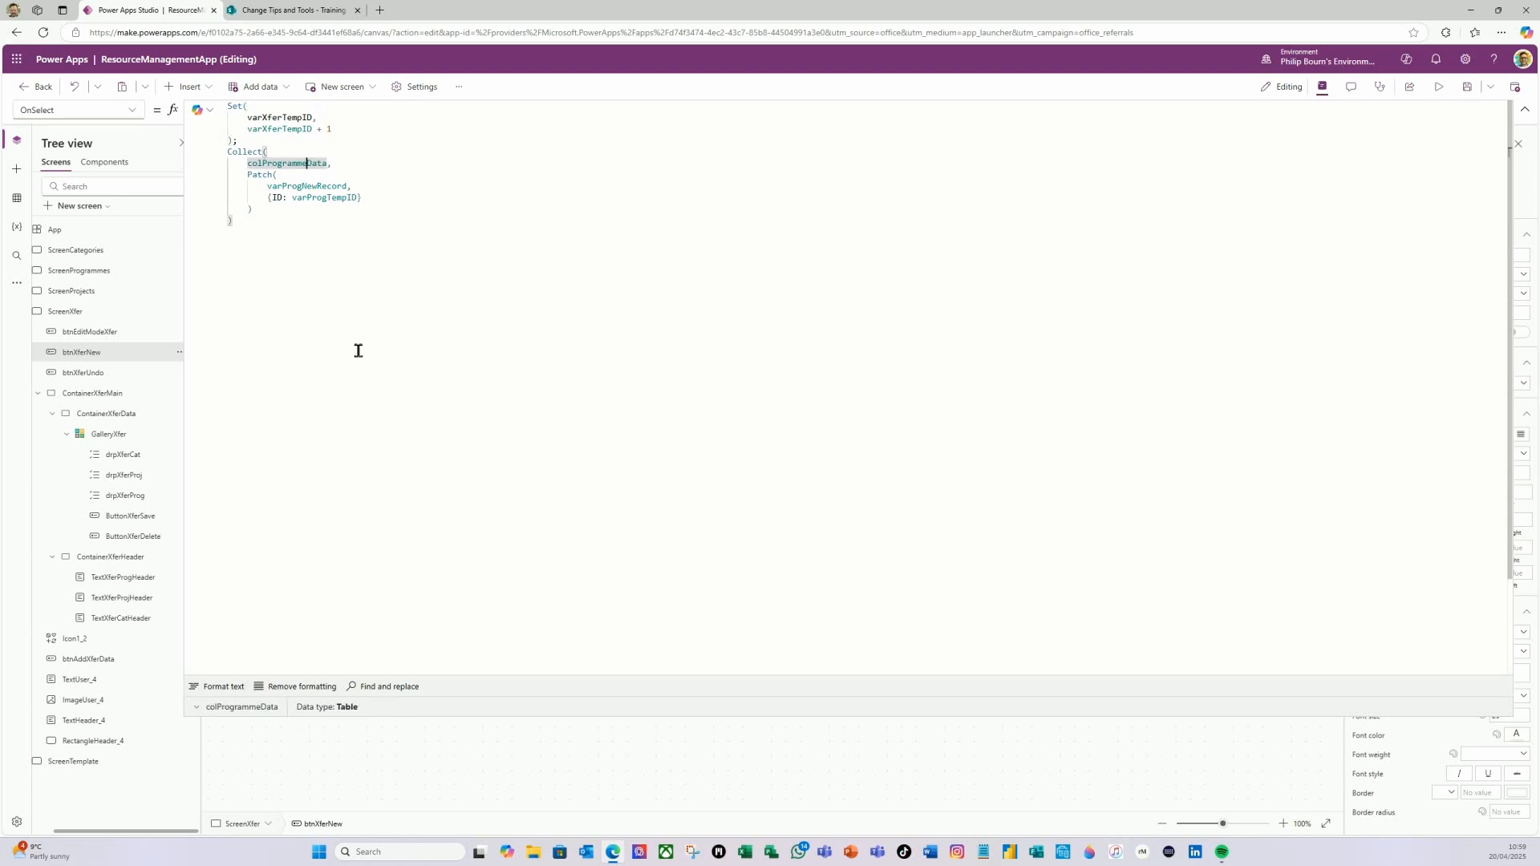
pyautogui.press('BackSpace')
pyautogui.press('BackSpace')
pyautogui.press('BackSpace')
pyautogui.press('BackSpace')
pyautogui.press('BackSpace')
pyautogui.press('BackSpace')
pyautogui.press('BackSpace')
pyautogui.press('BackSpace')
pyautogui.write('Xfe')
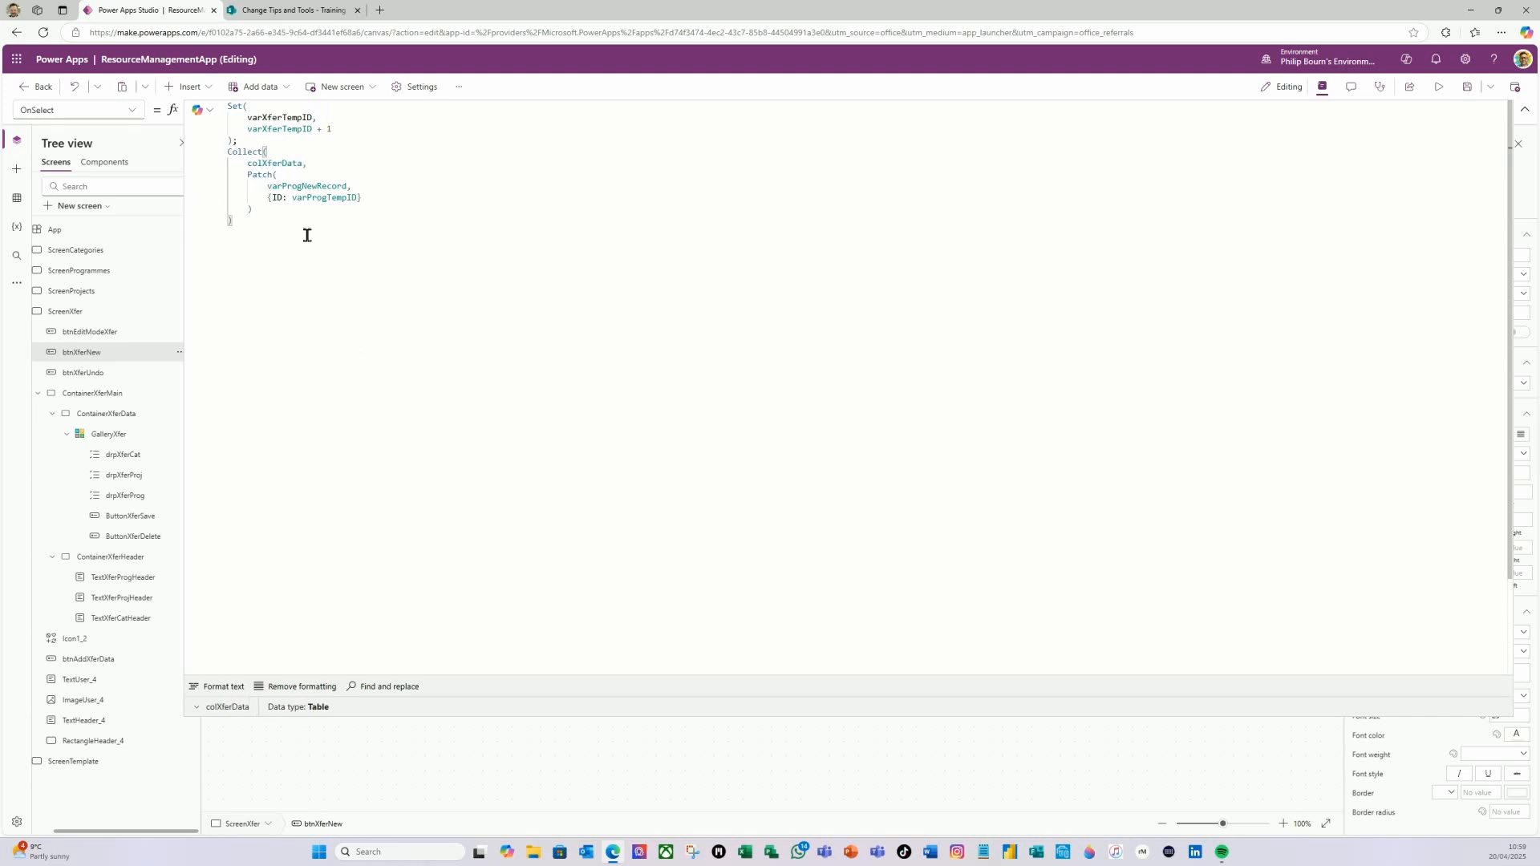
# - In the formula's Patch function, change the record to varXferNewRecord and the ID value to varXferTempID
pyautogui.click(304, 186)
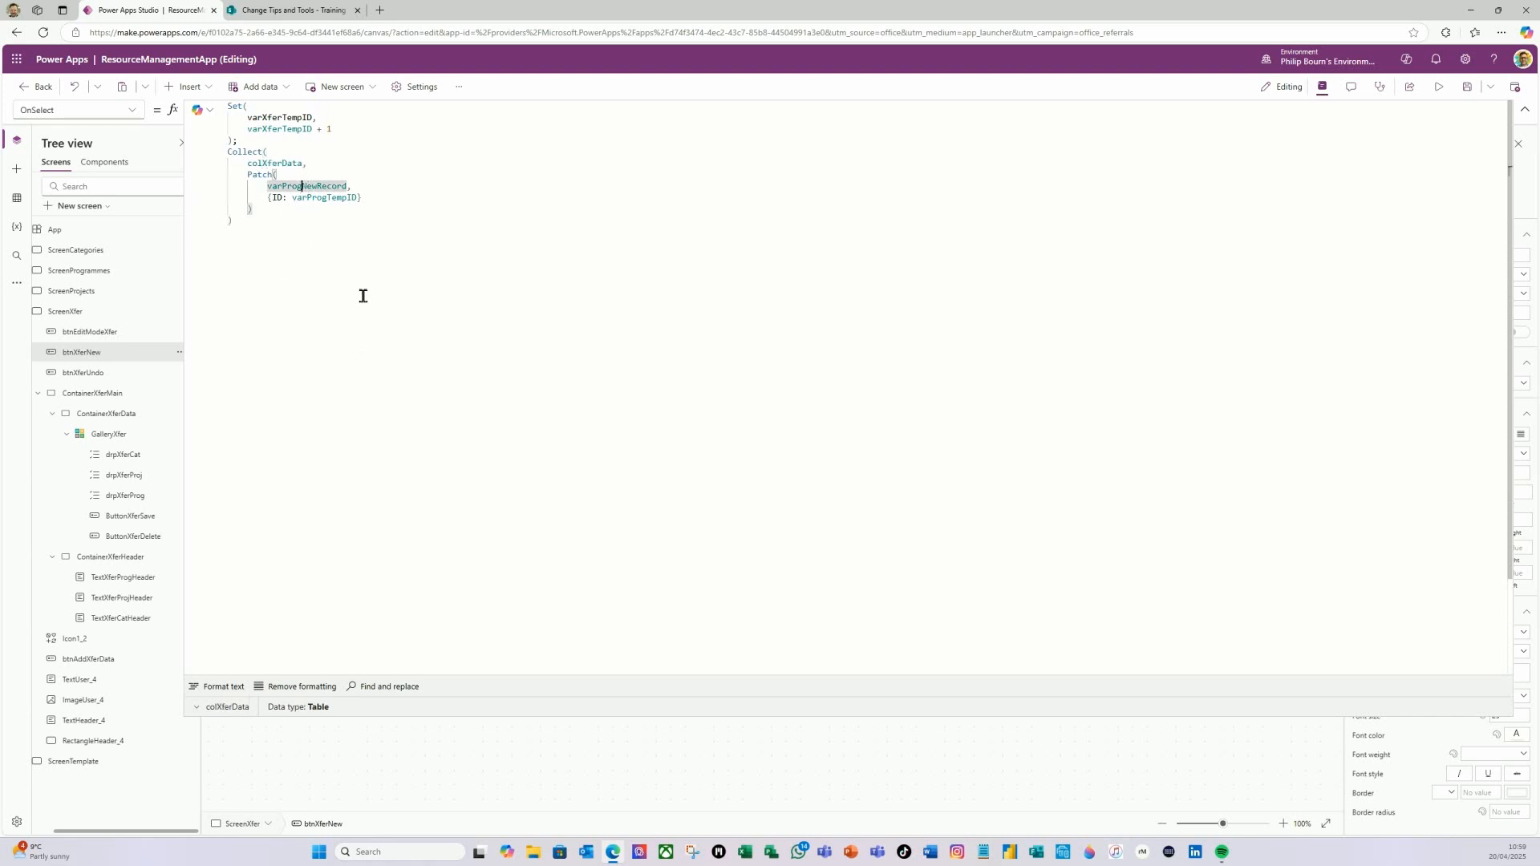
pyautogui.press('BackSpace')
pyautogui.press('BackSpace')
pyautogui.press('BackSpace')
pyautogui.press('BackSpace')
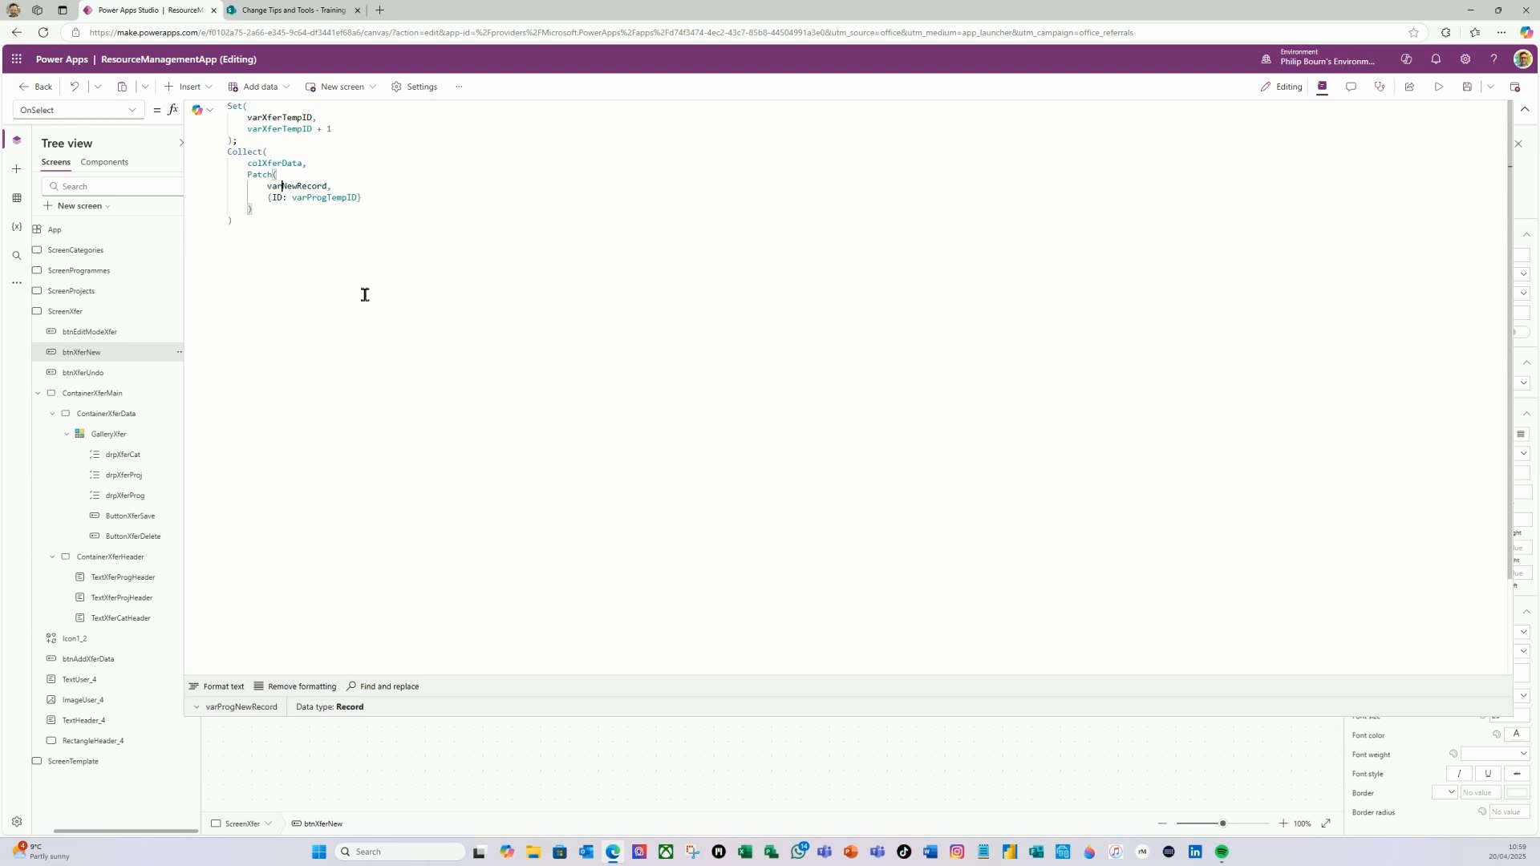
pyautogui.write('Xfer')
pyautogui.click(328, 199)
pyautogui.press('BackSpace')
pyautogui.press('BackSpace')
pyautogui.press('BackSpace')
pyautogui.press('BackSpace')
pyautogui.write('Xfer')
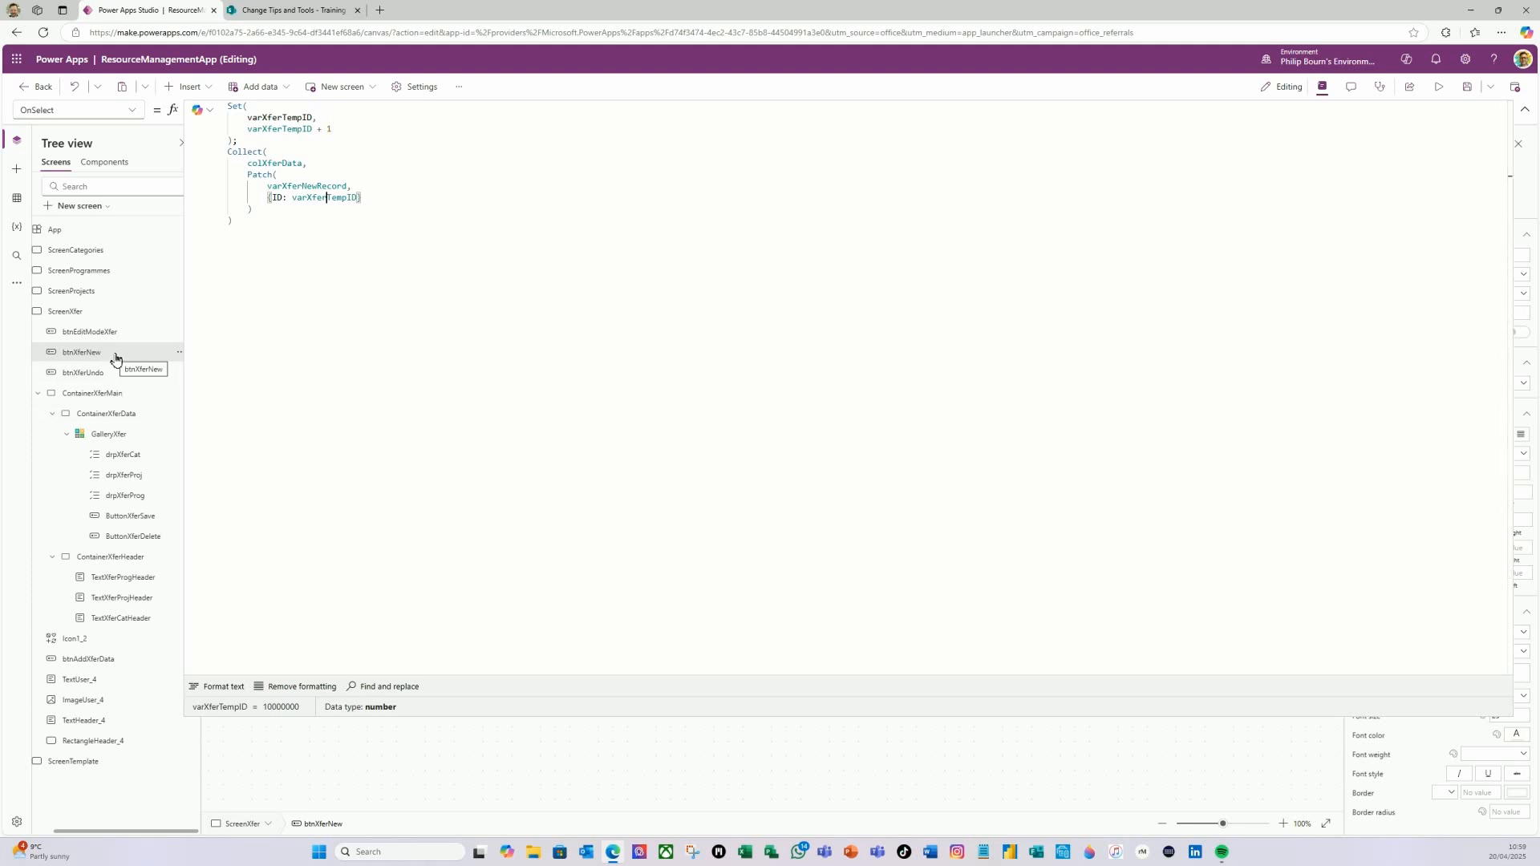
# - Set the Visible property of btnXferUndo to varXferEdit
pyautogui.click(83, 373)
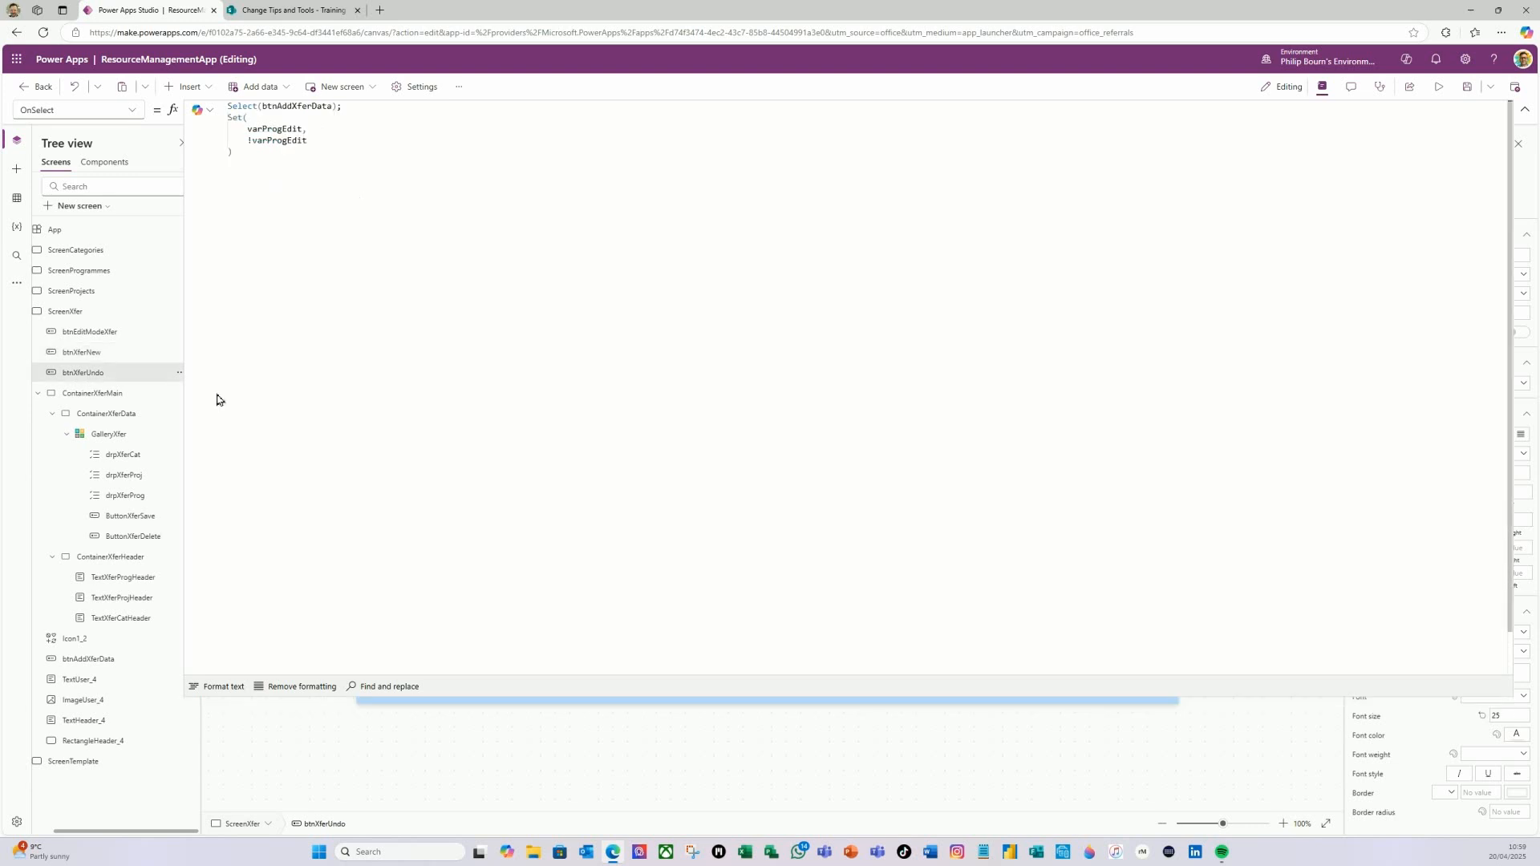
pyautogui.click(133, 111)
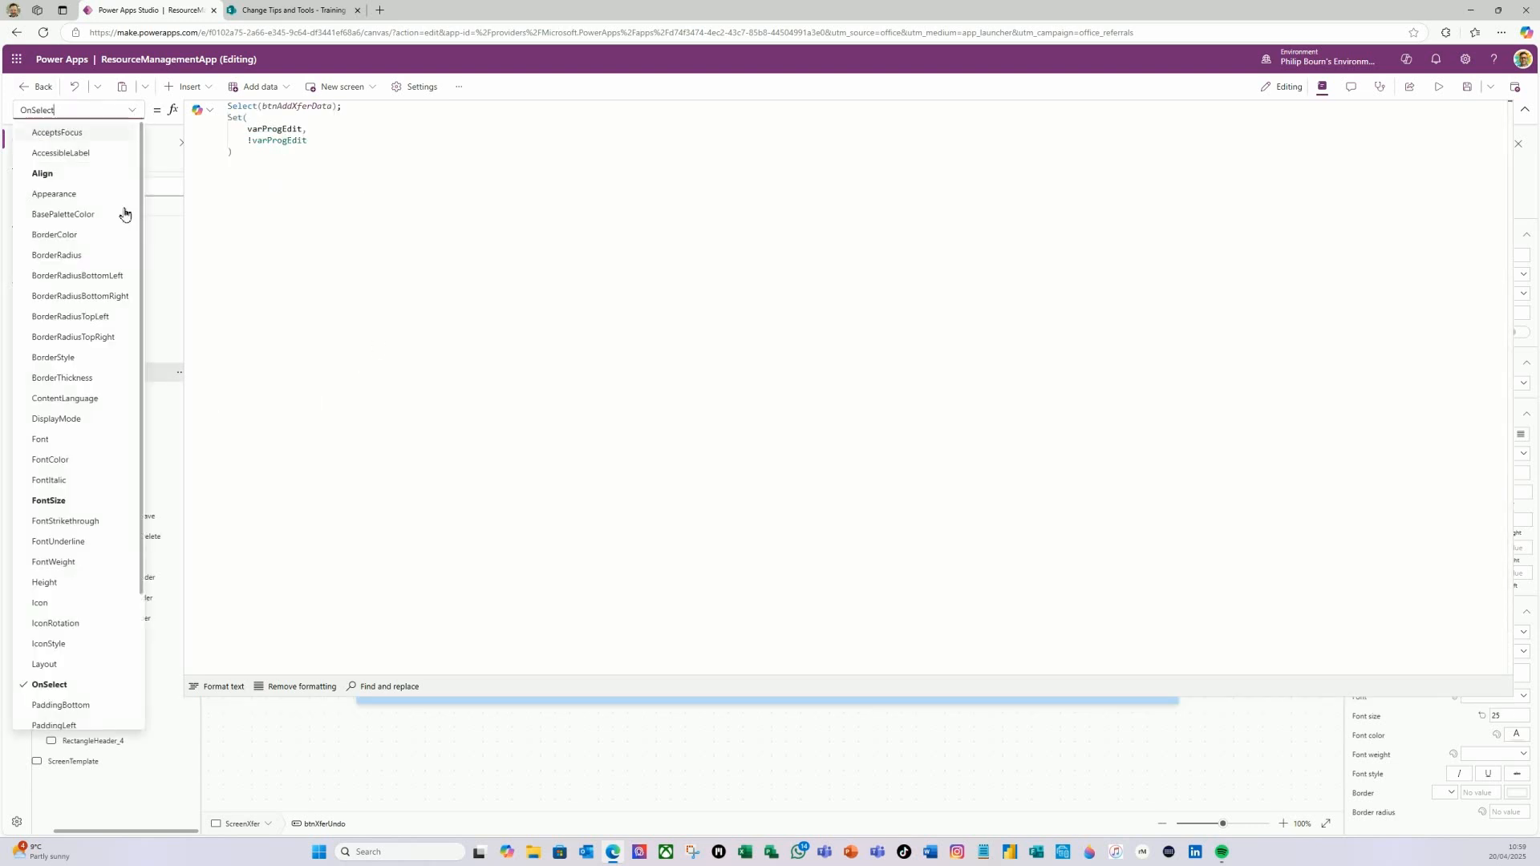
pyautogui.scroll(-3, 96, 646)
pyautogui.click(54, 660)
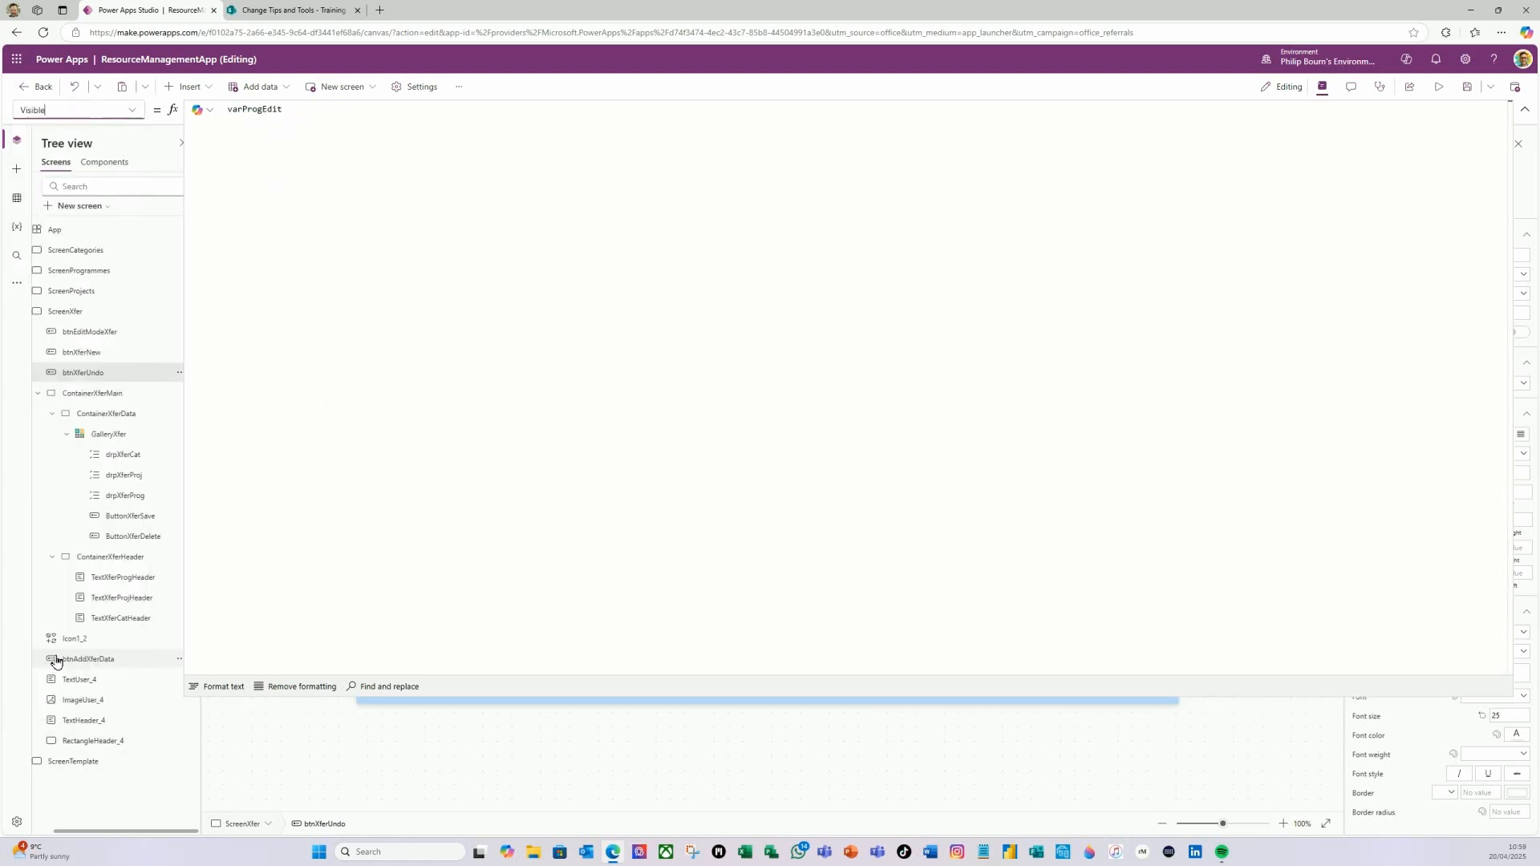
pyautogui.click(261, 111)
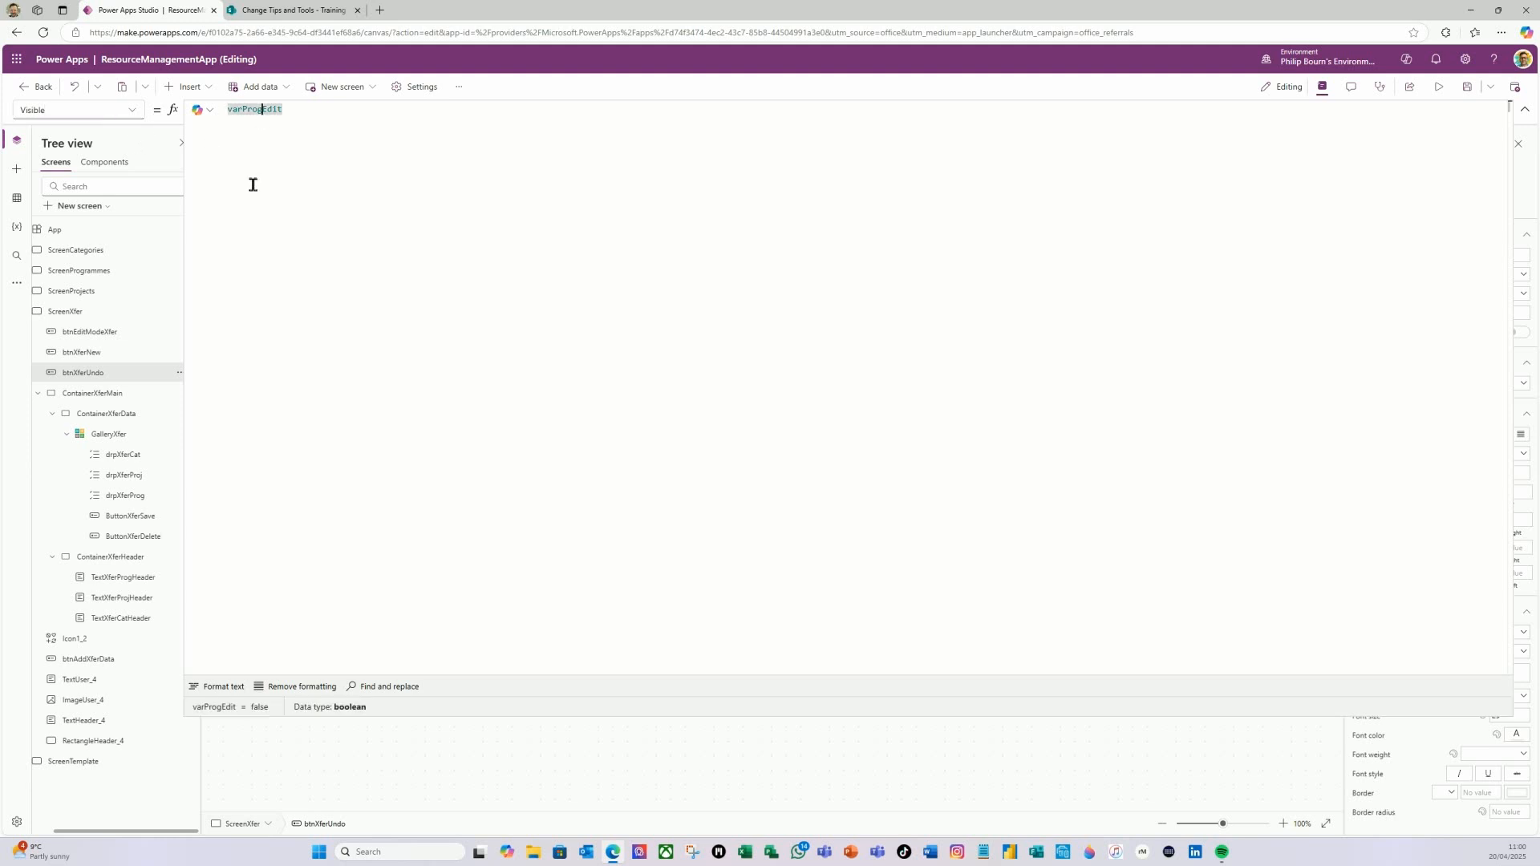
pyautogui.press('BackSpace')
pyautogui.press('BackSpace')
pyautogui.press('BackSpace')
# - In btnXferUndo's OnSelect formula, make the Set function toggle varXferEdit to !varXferEdit
pyautogui.click(133, 112)
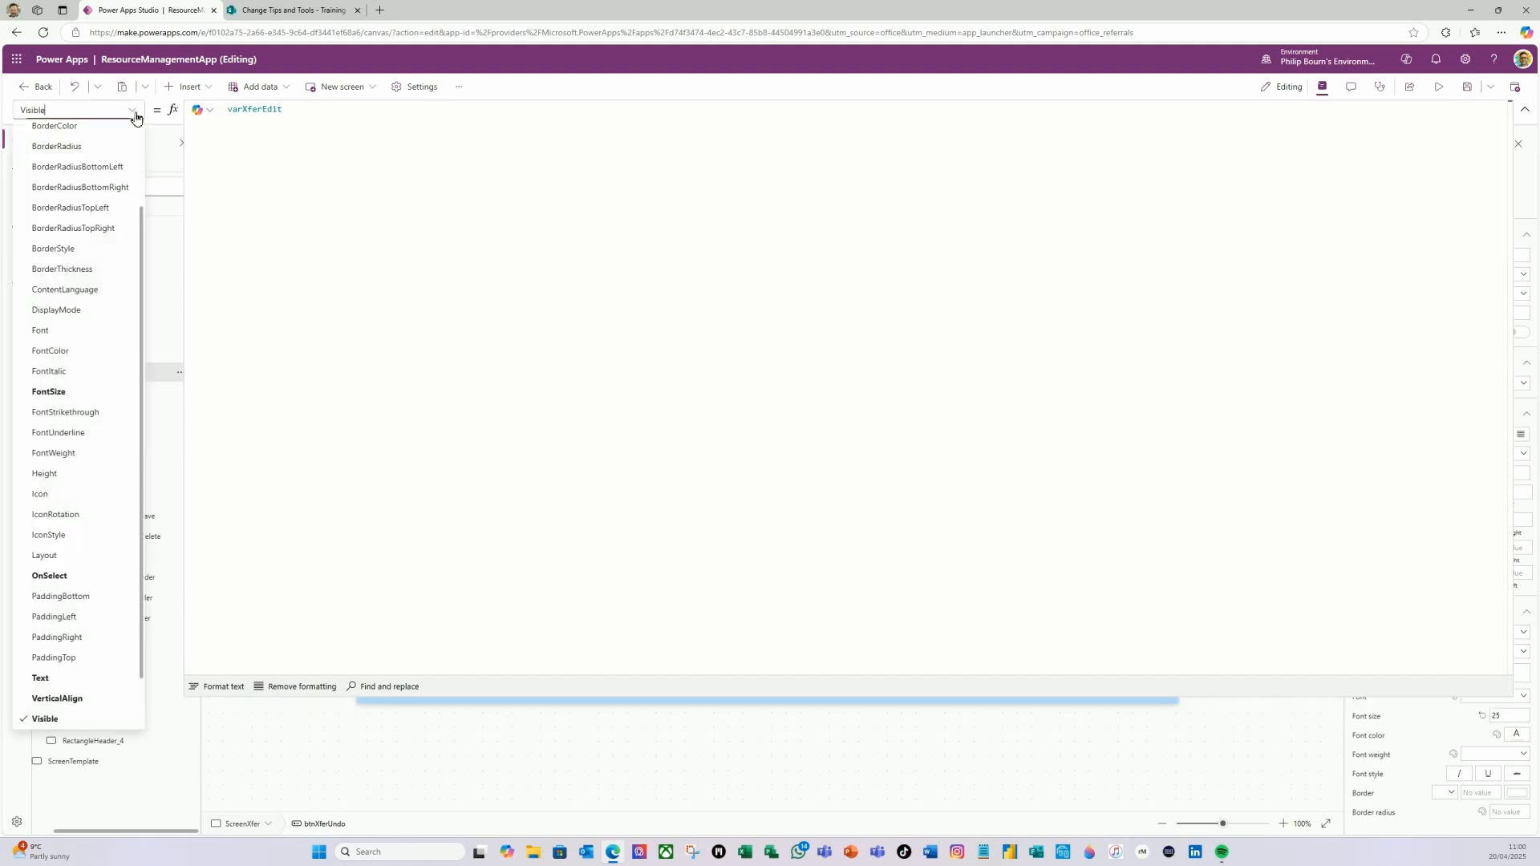
pyautogui.click(63, 576)
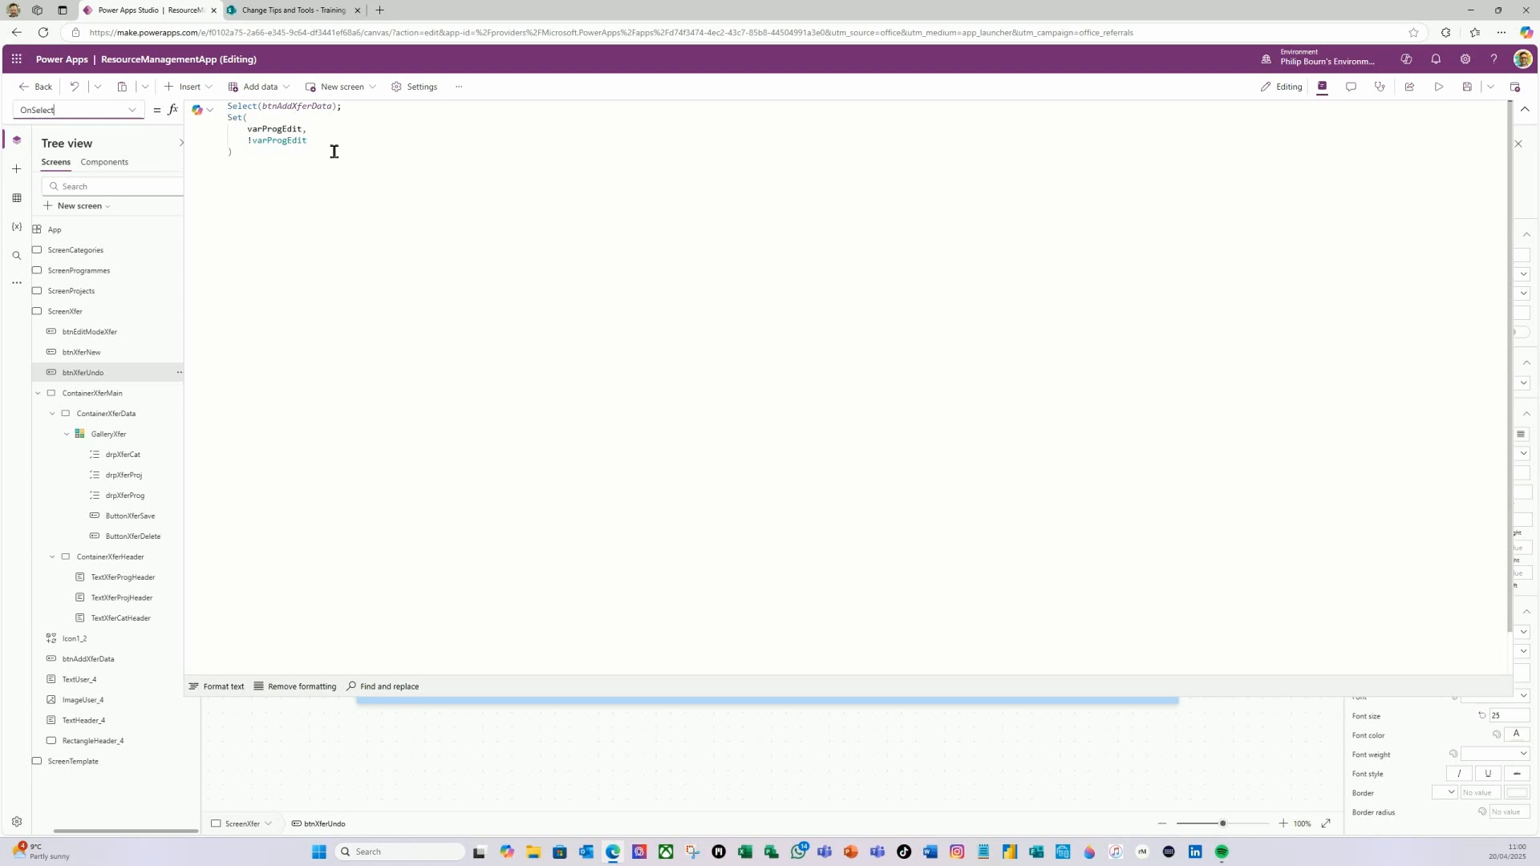
pyautogui.click(285, 129)
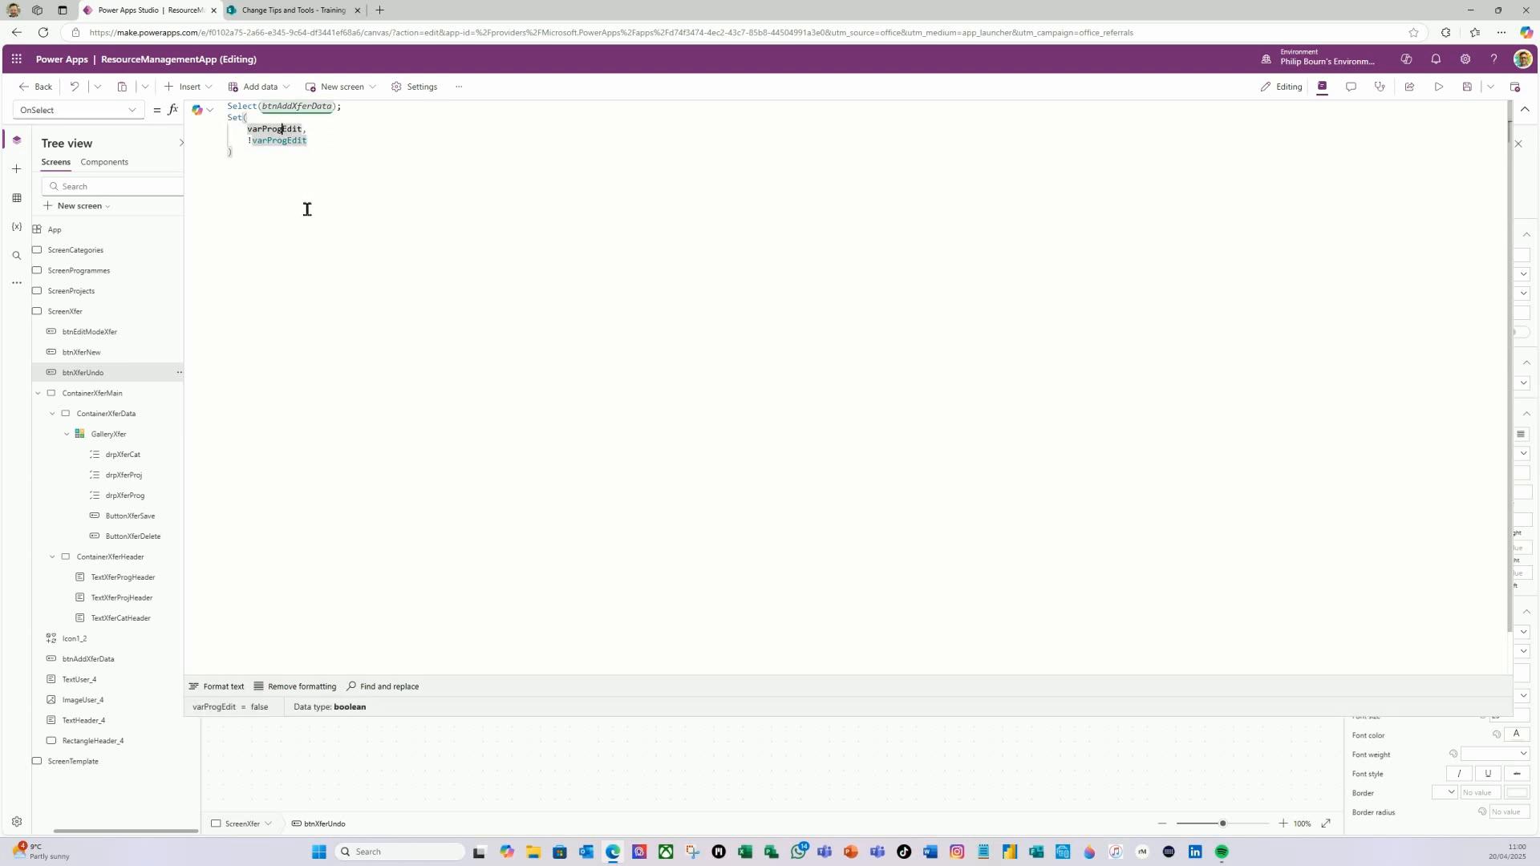
pyautogui.press('BackSpace')
pyautogui.press('BackSpace')
pyautogui.write('Xfer')
pyautogui.press('BackSpace')
pyautogui.press('BackSpace')
pyautogui.press('BackSpace')
pyautogui.press('BackSpace')
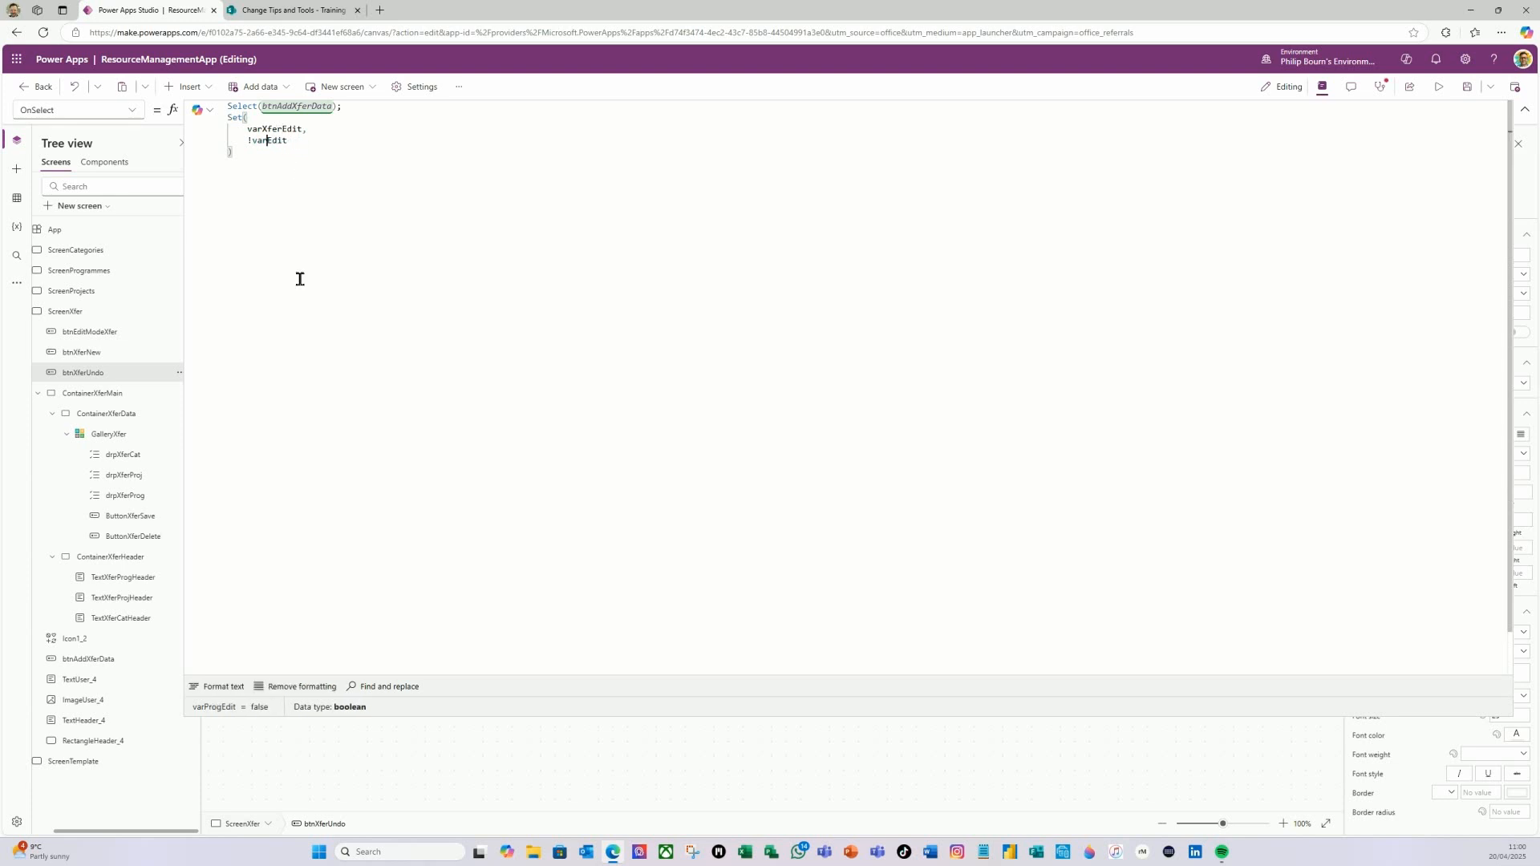
pyautogui.write('Xfer')
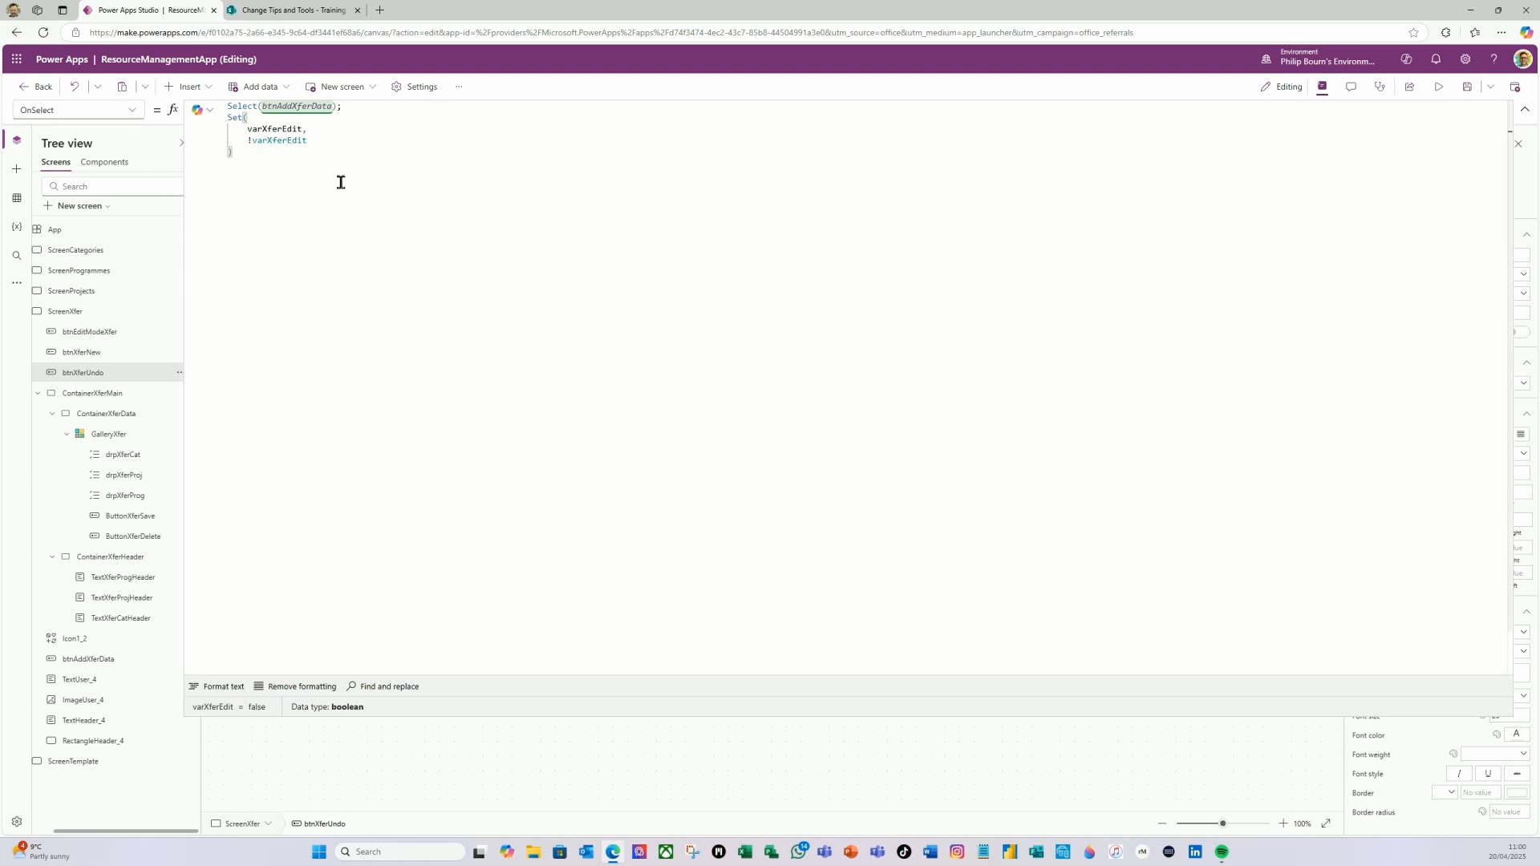
pyautogui.click(1526, 112)
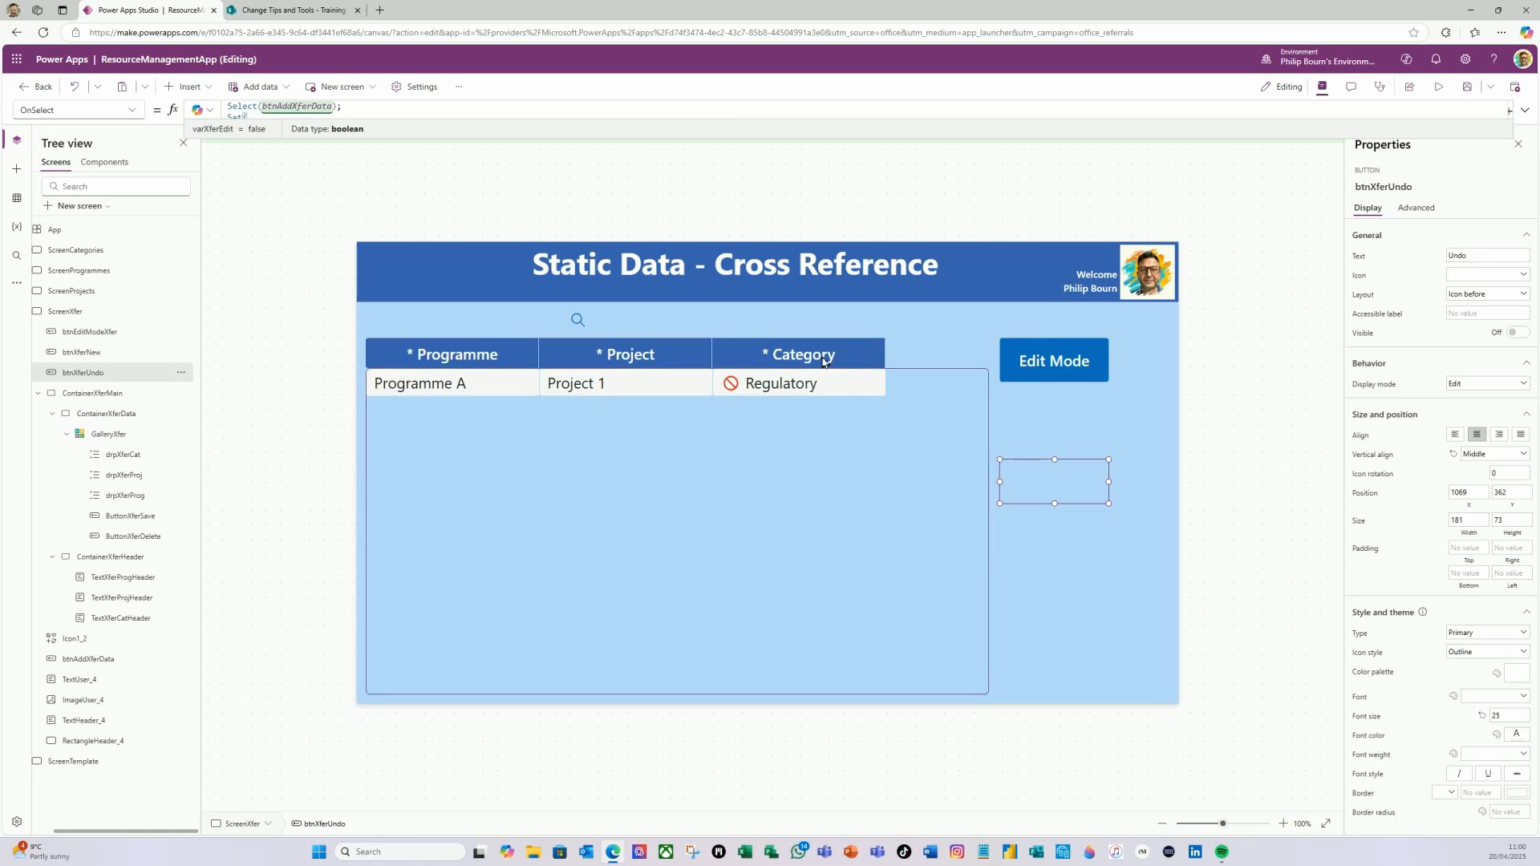
# - In btnEditModeXfer's OnSelect formula, change the condition variable of the If inside IsError to varXferEdit
pyautogui.click(1040, 368)
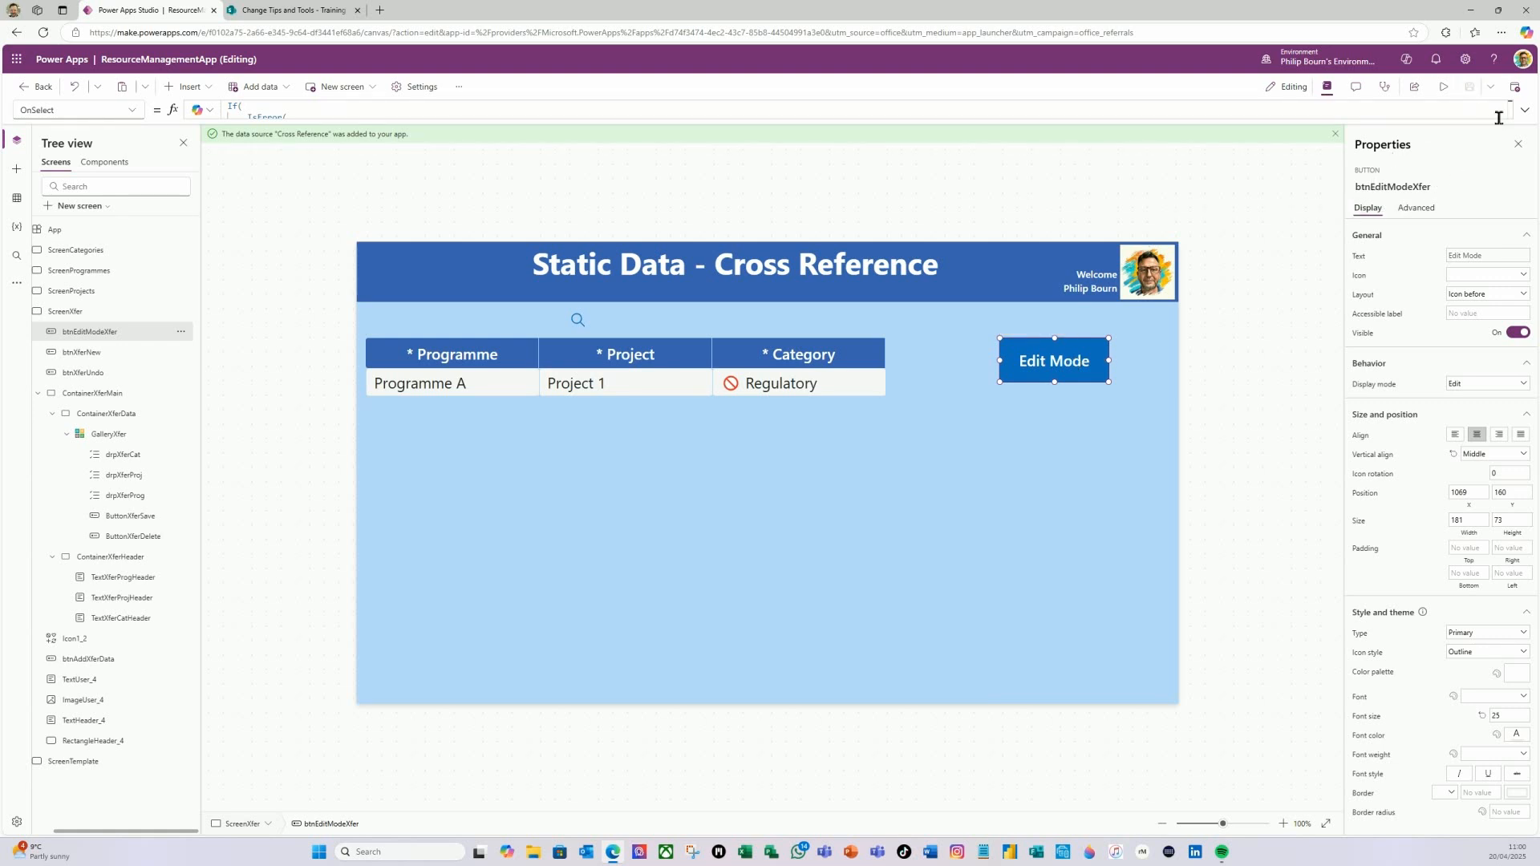
pyautogui.click(1523, 111)
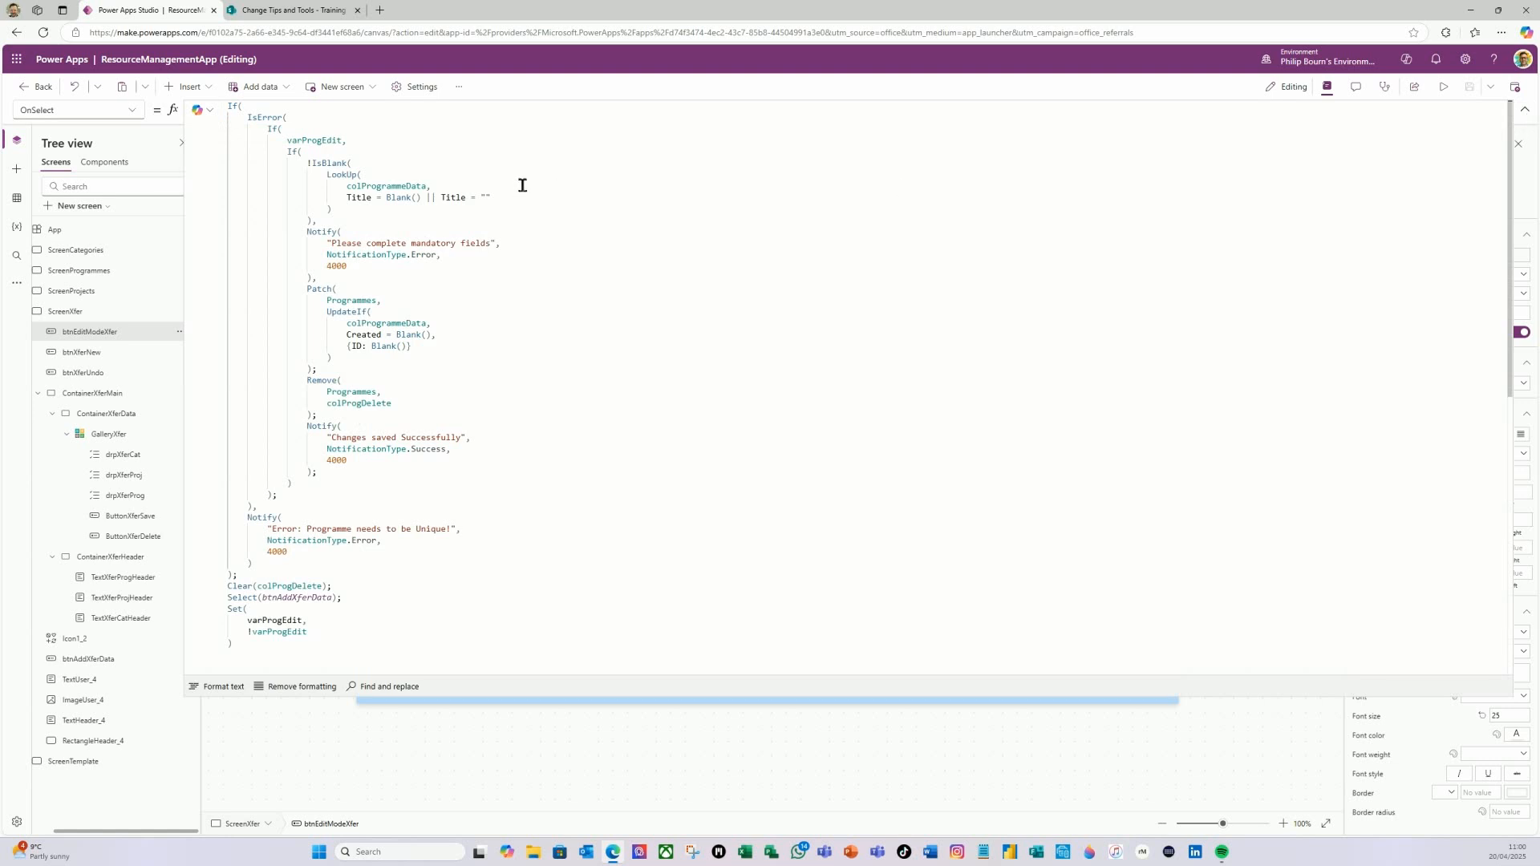
pyautogui.click(322, 141)
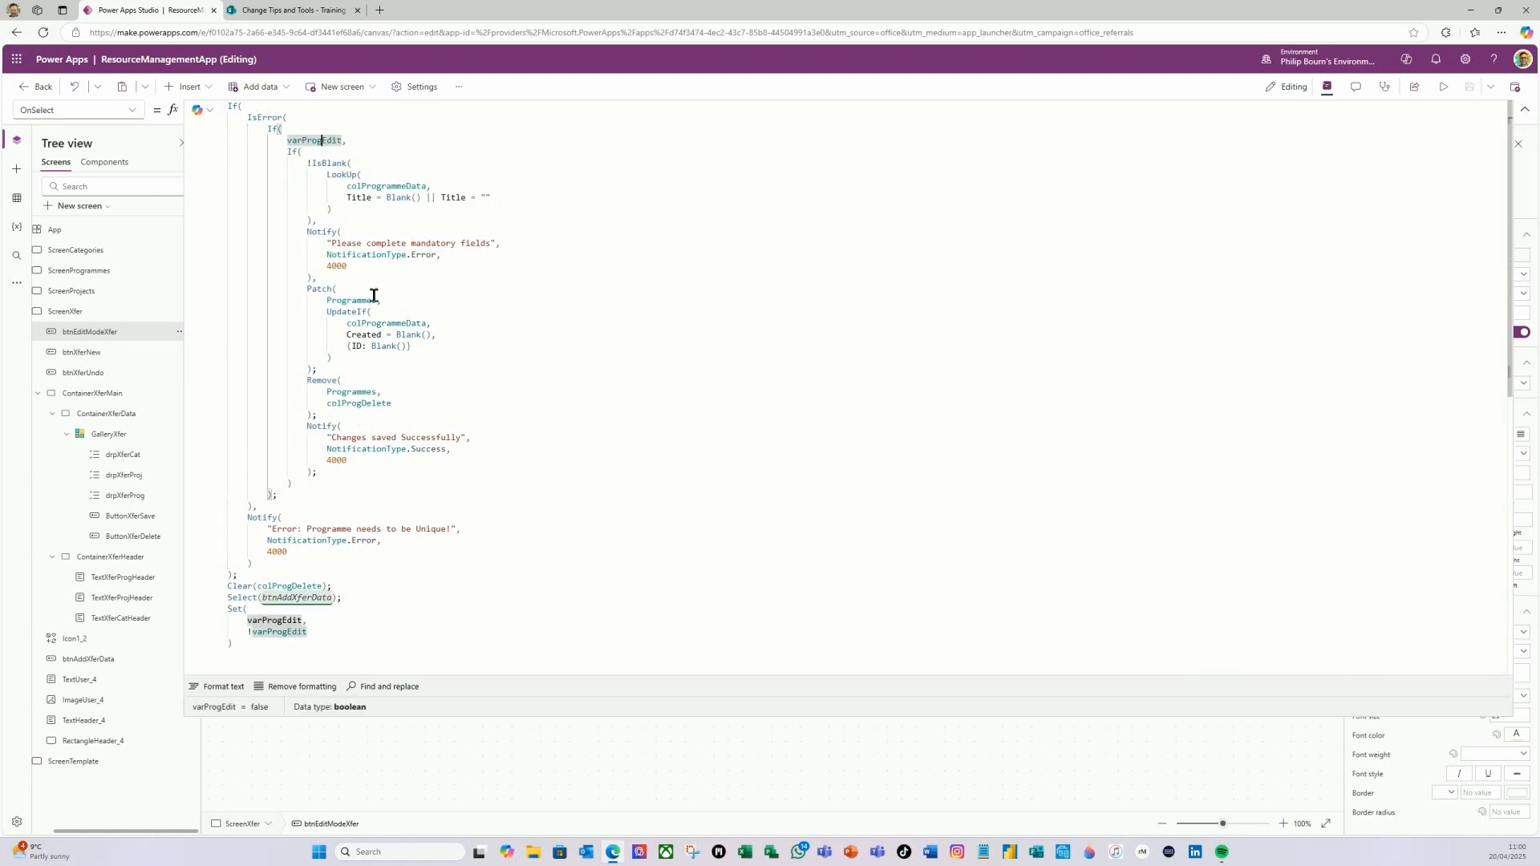
pyautogui.press('BackSpace')
pyautogui.press('BackSpace')
pyautogui.press('BackSpace')
pyautogui.press('BackSpace')
pyautogui.write('Xfer')
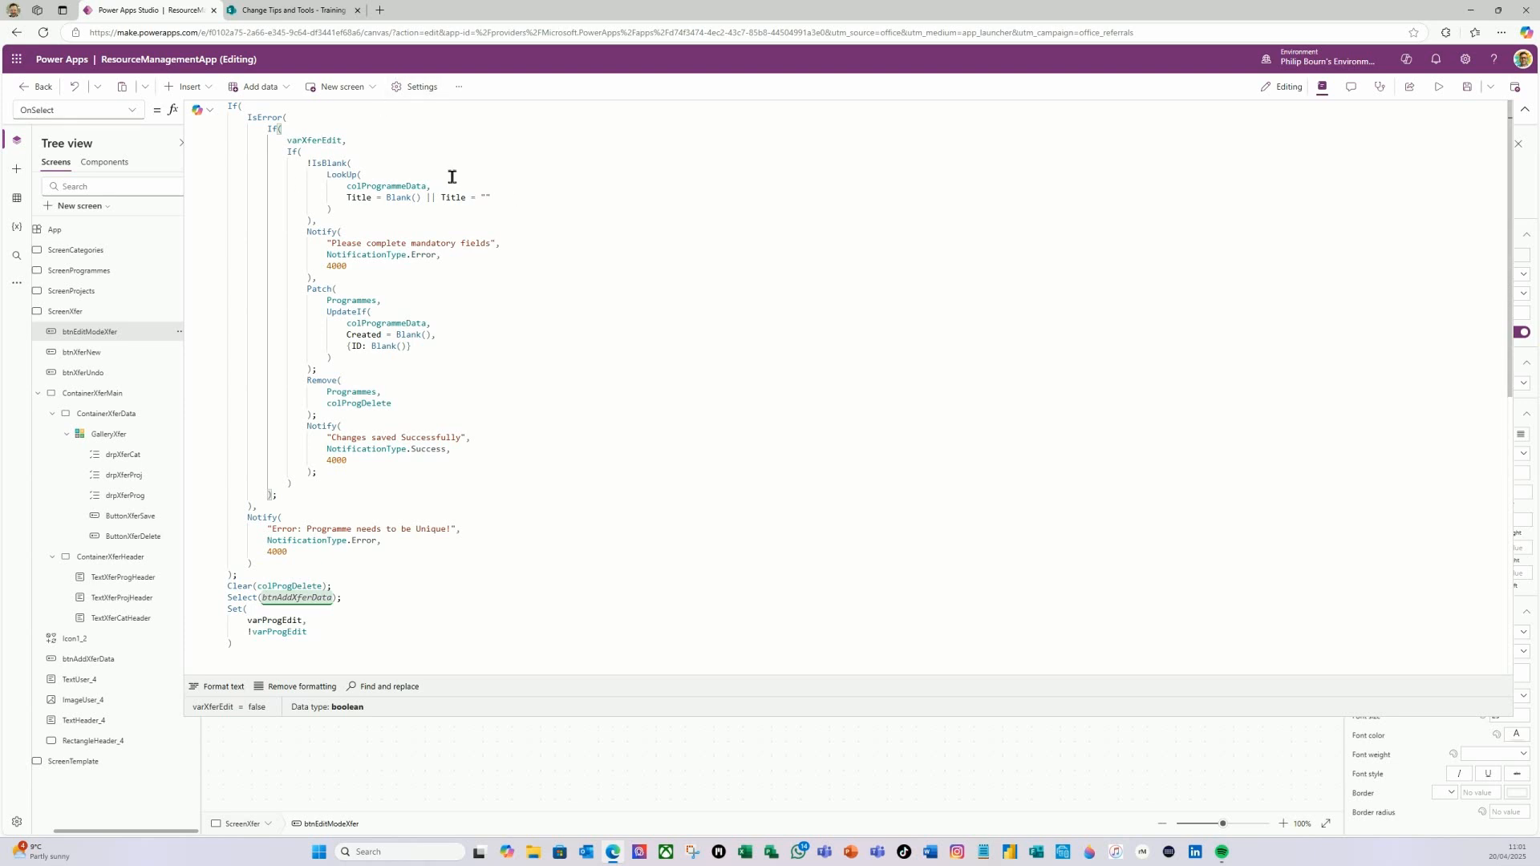
# - Replace the collection in the formula's LookUp function with colXferData
pyautogui.click(408, 186)
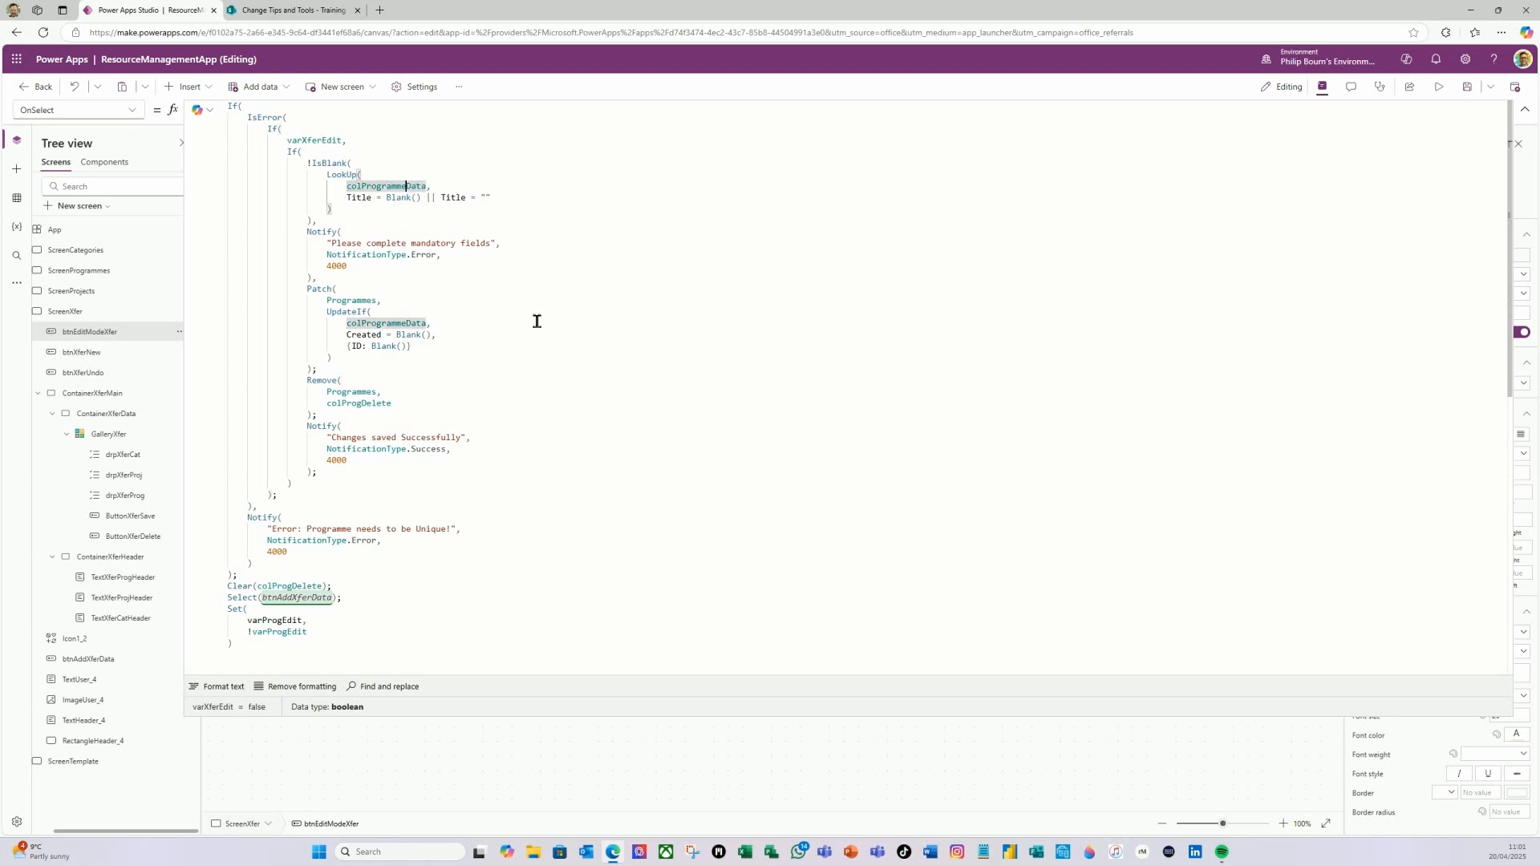
pyautogui.press('BackSpace')
pyautogui.press('BackSpace')
pyautogui.press('BackSpace')
pyautogui.press('BackSpace')
pyautogui.press('BackSpace')
pyautogui.press('BackSpace')
pyautogui.press('BackSpace')
pyautogui.press('BackSpace')
pyautogui.press('BackSpace')
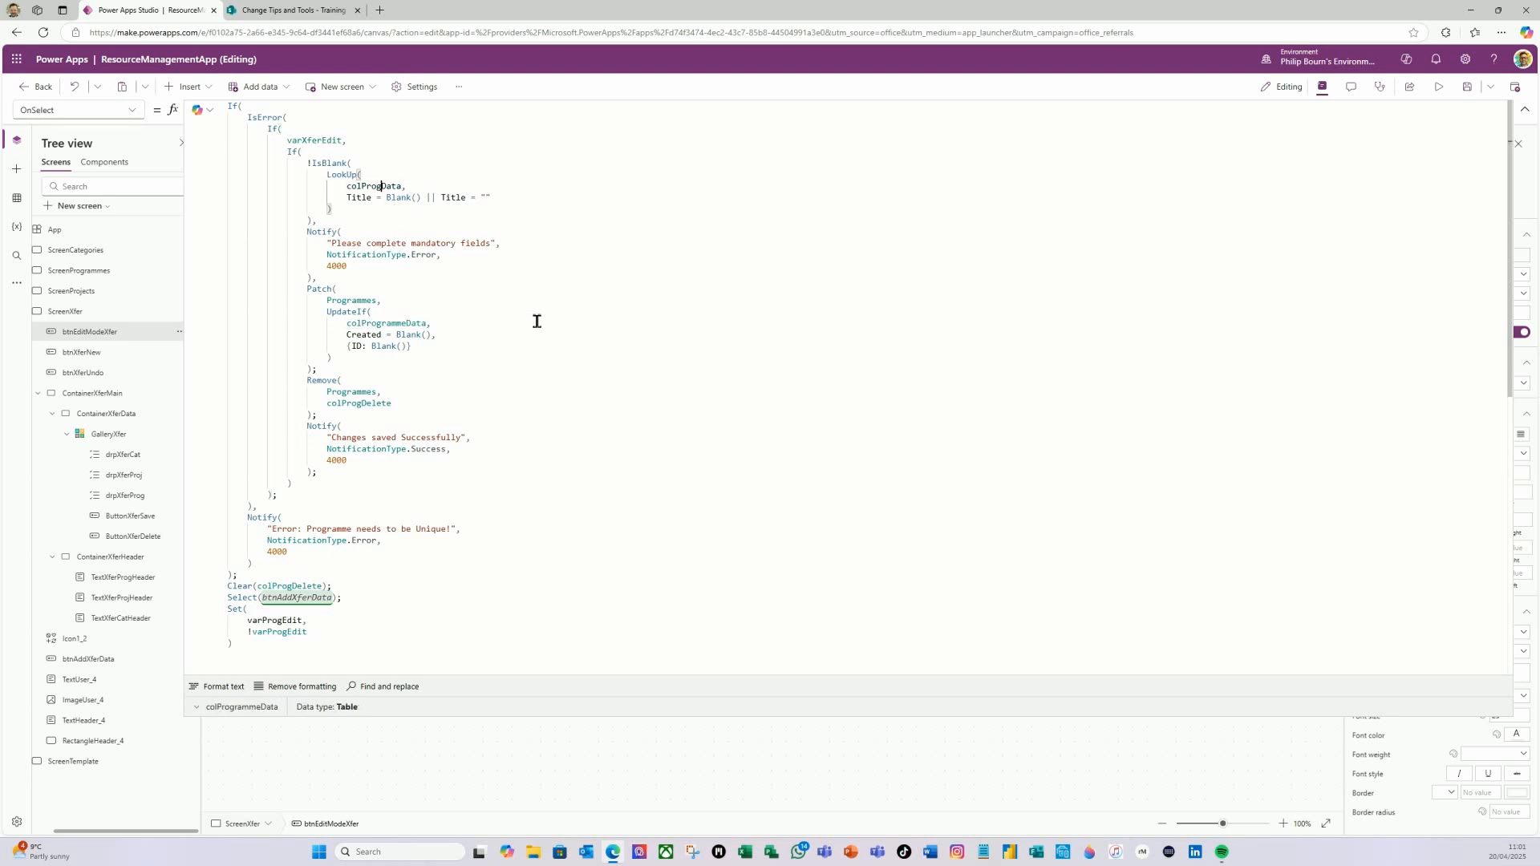
pyautogui.write('Xfer')
# - Replace the LookUp function's Title conditions with Programme.Value = Blank()
pyautogui.click(492, 198)
pyautogui.press('BackSpace')
pyautogui.press('BackSpace')
pyautogui.press('BackSpace')
pyautogui.press('BackSpace')
pyautogui.press('BackSpace')
pyautogui.press('BackSpace')
pyautogui.press('BackSpace')
pyautogui.press('BackSpace')
pyautogui.press('BackSpace')
pyautogui.press('BackSpace')
pyautogui.press('BackSpace')
pyautogui.press('BackSpace')
pyautogui.press('BackSpace')
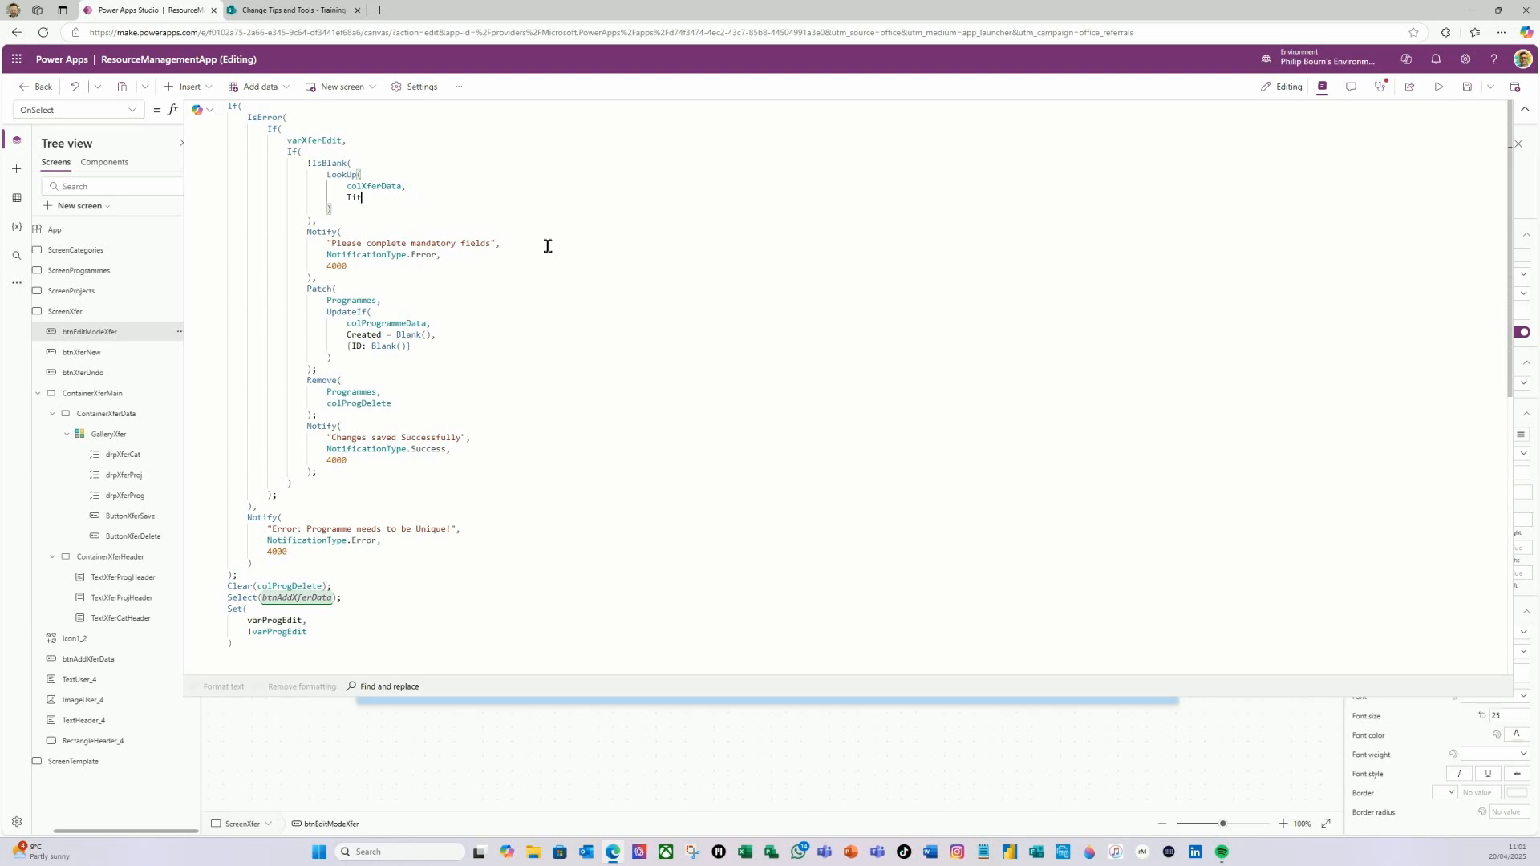
pyautogui.press('BackSpace')
pyautogui.write('Pro')
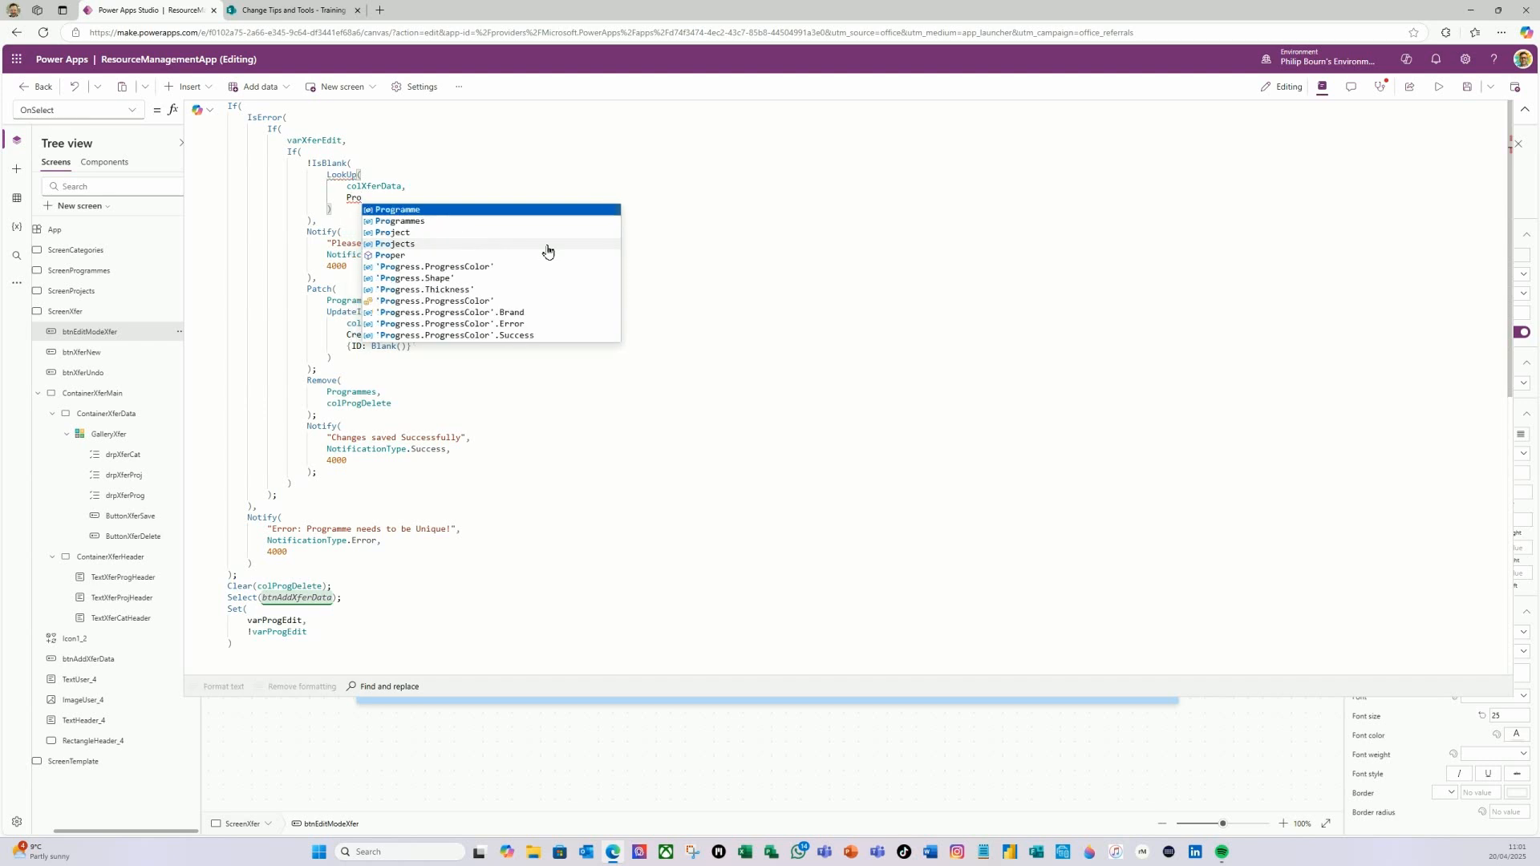
pyautogui.click(400, 210)
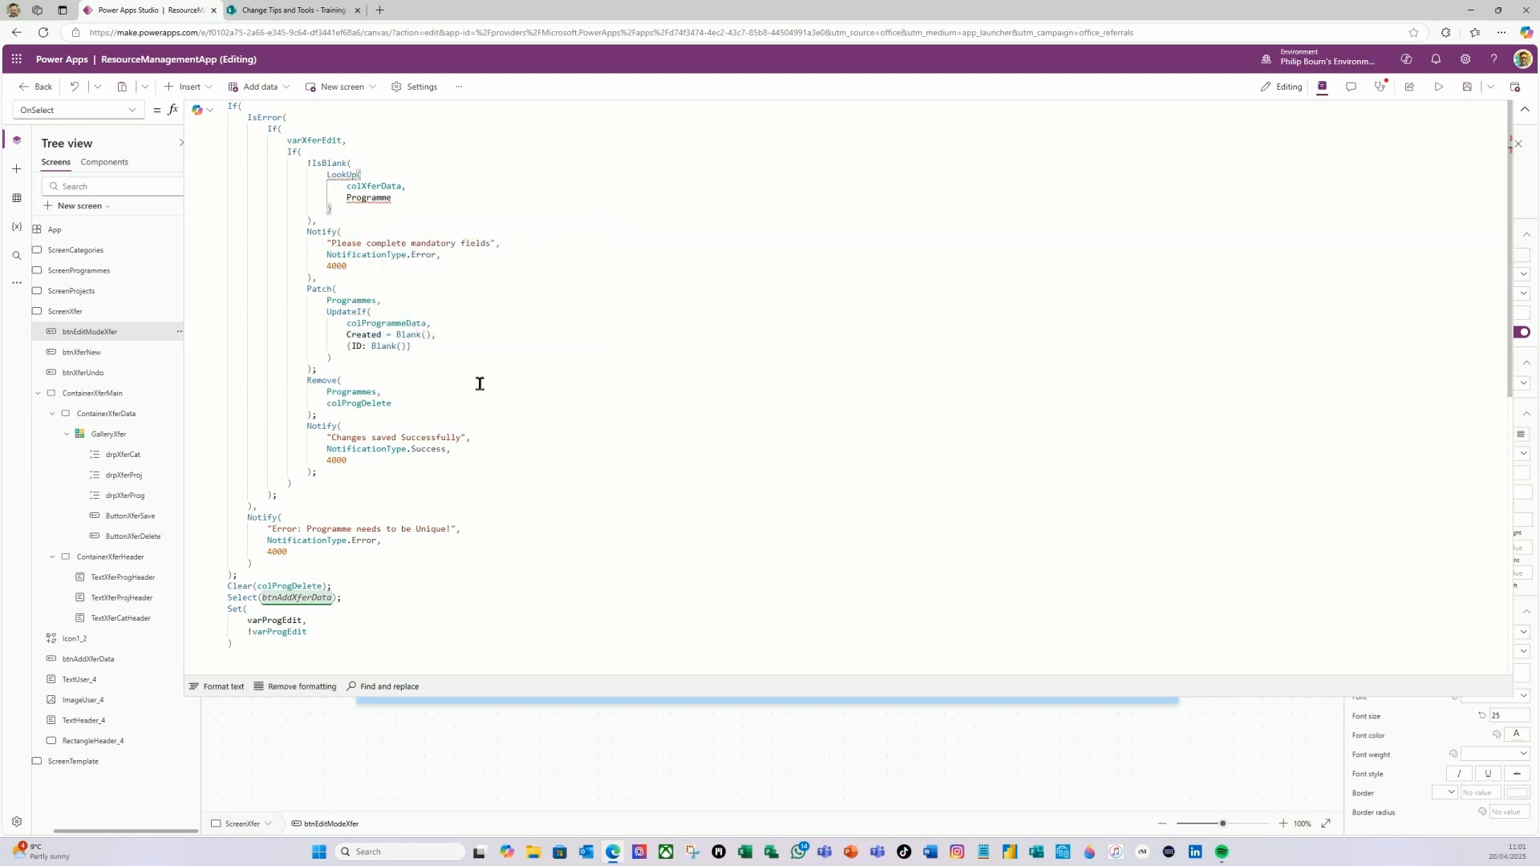
pyautogui.write(',')
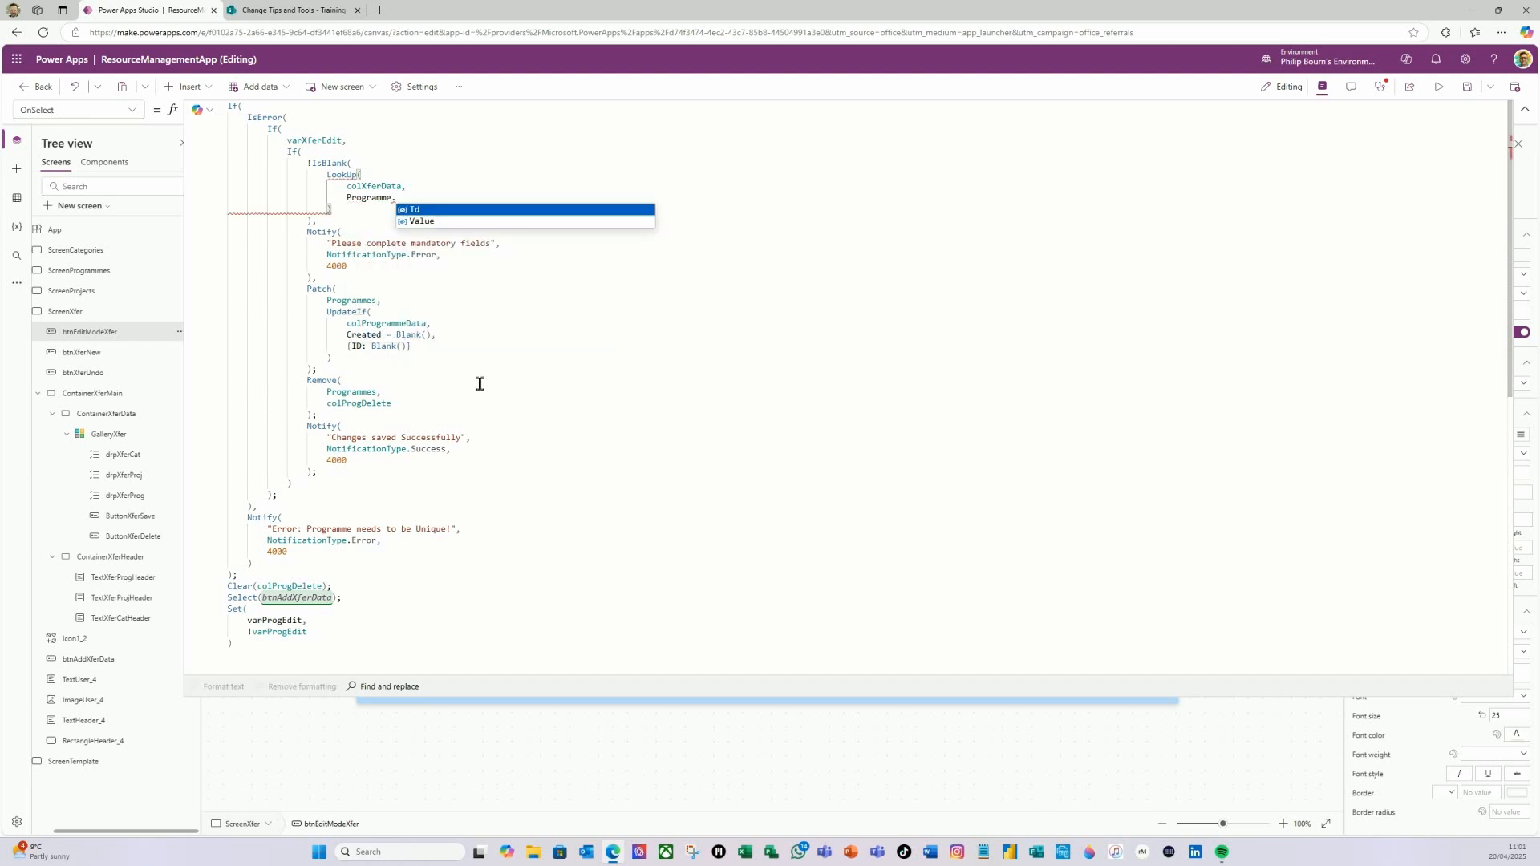
pyautogui.click(427, 221)
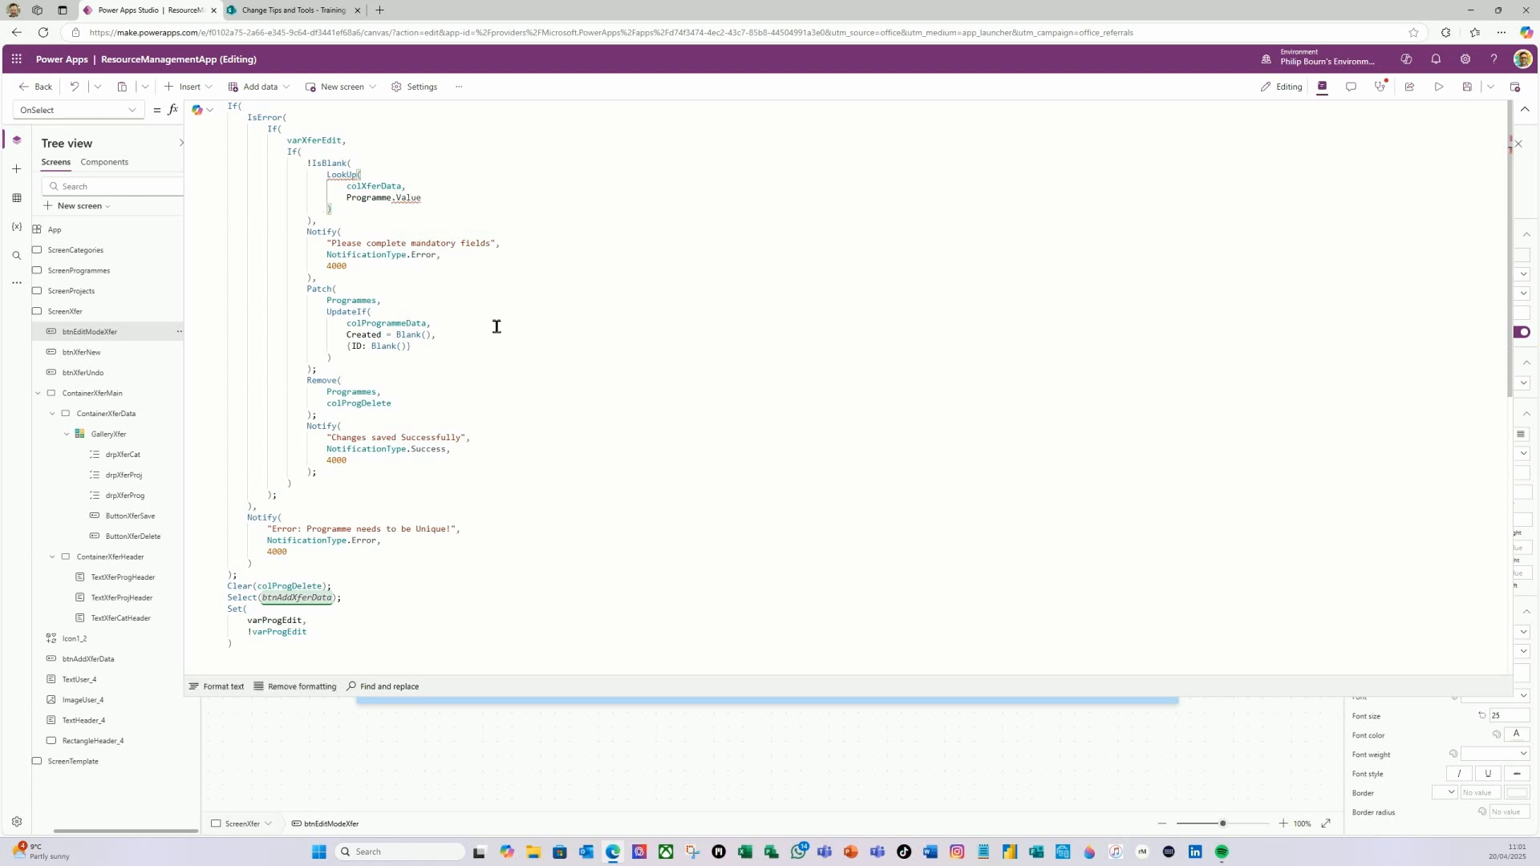
pyautogui.write('= bla')
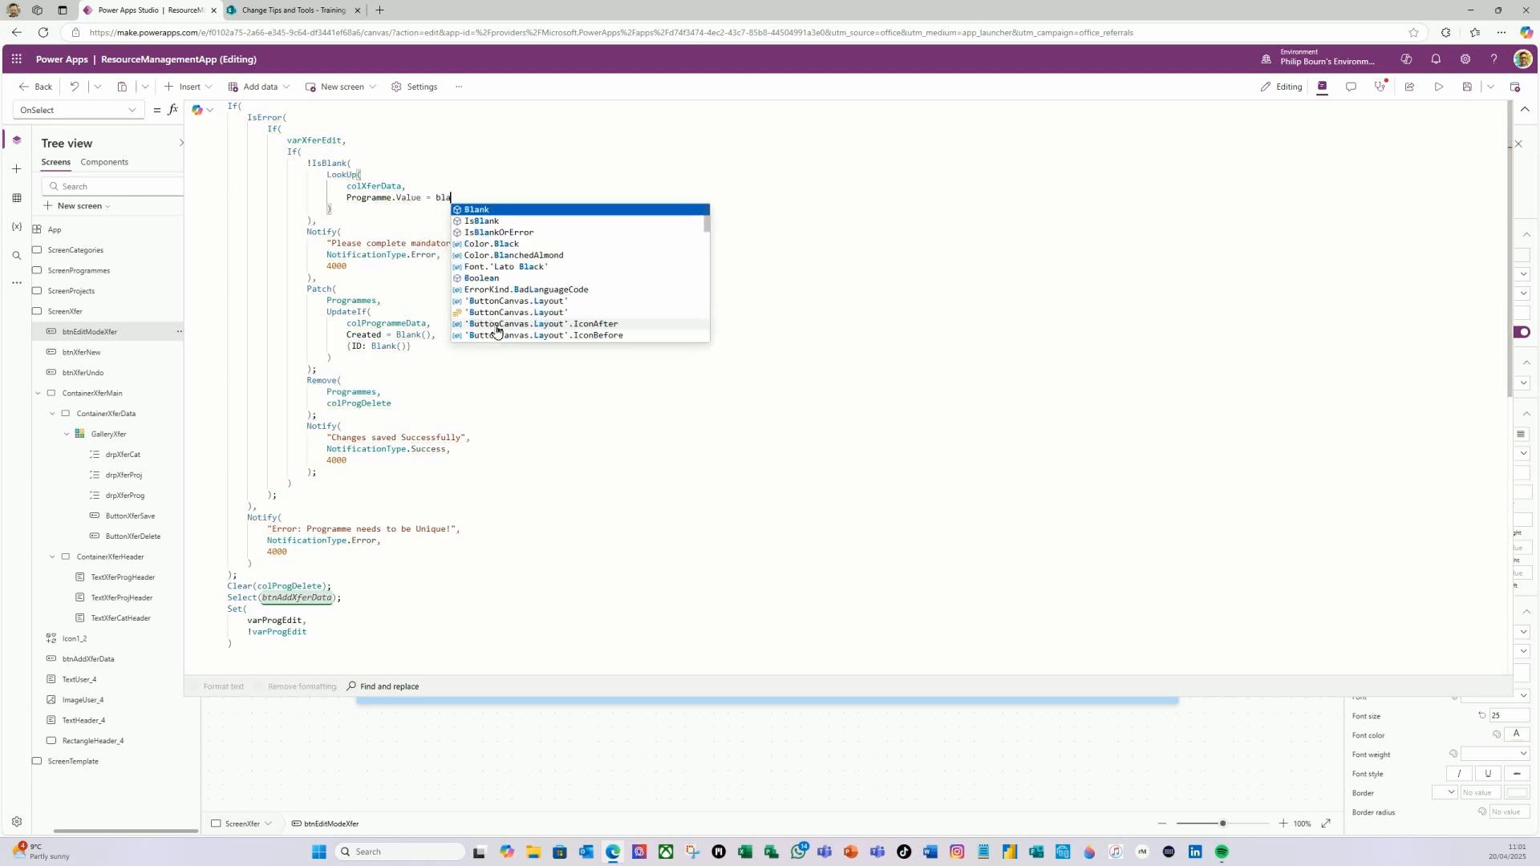
pyautogui.press('Tab')
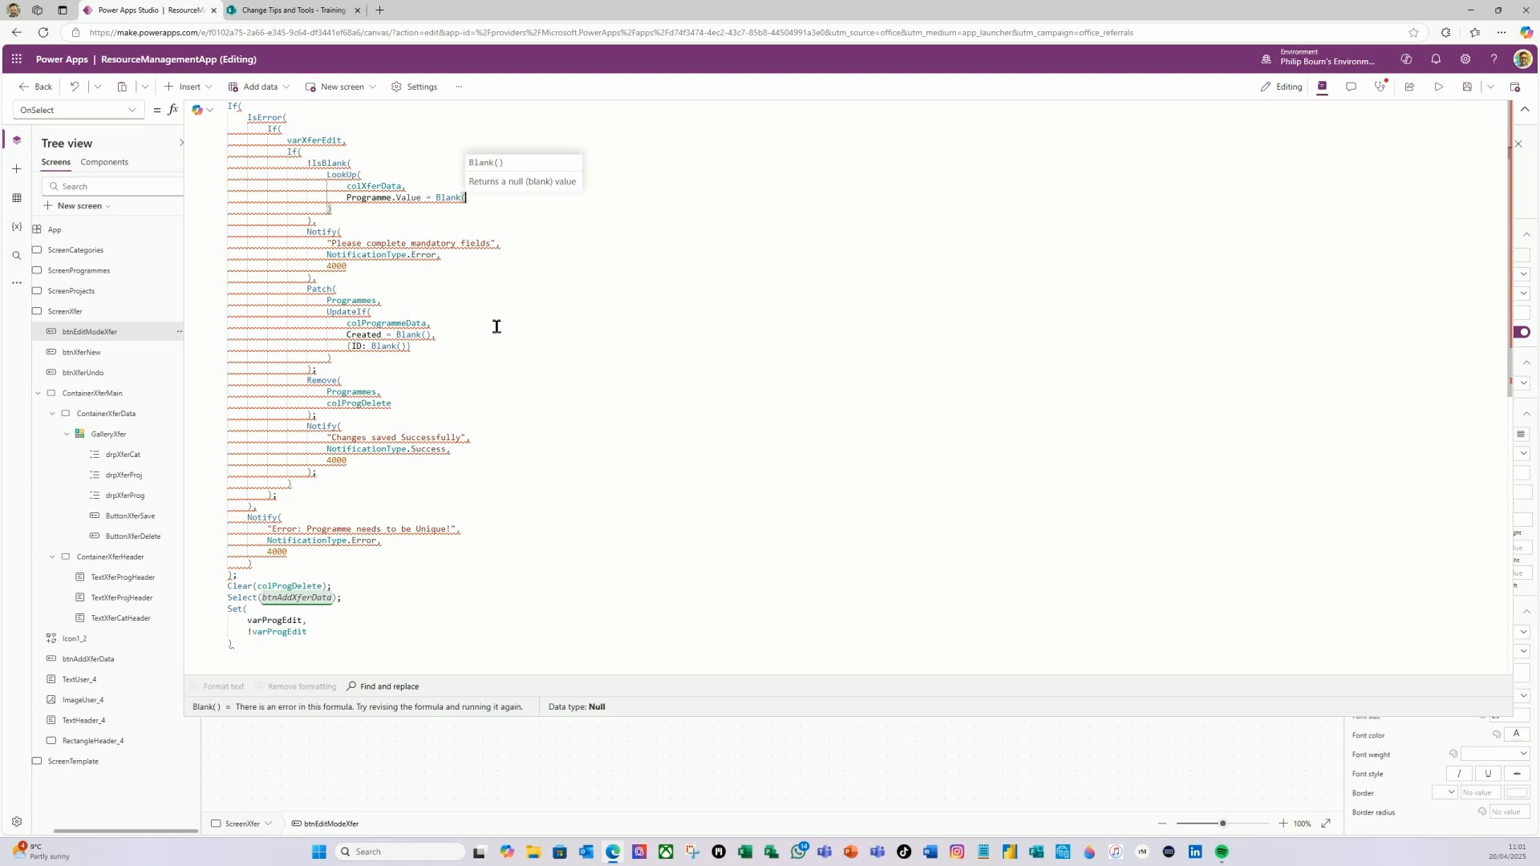
pyautogui.write(')')
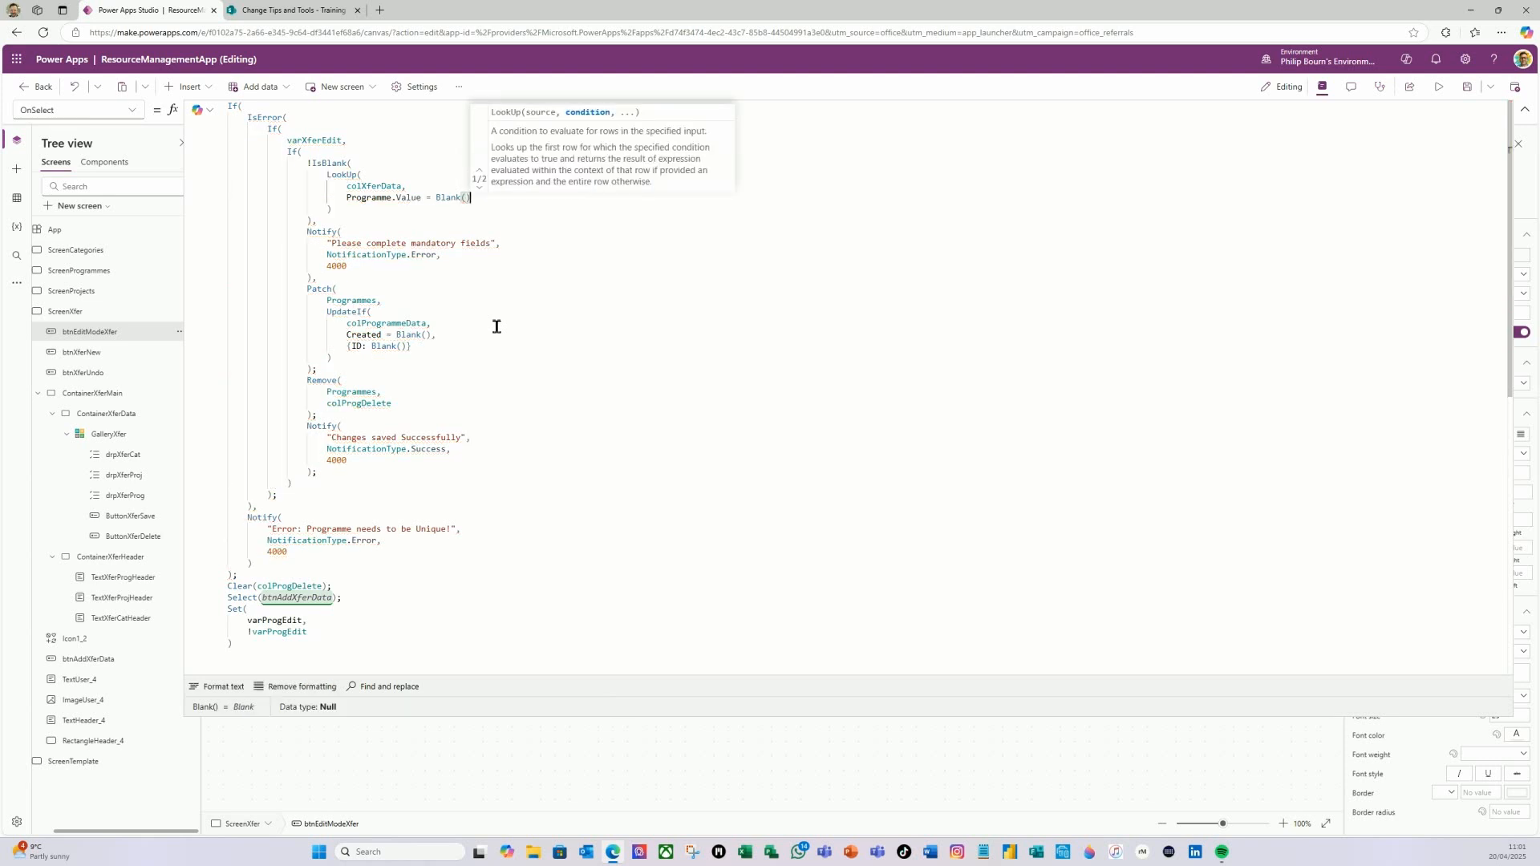
# - Extend the LookUp condition with || Programme.Value = "" to catch empty programme text
pyautogui.write(' ||')
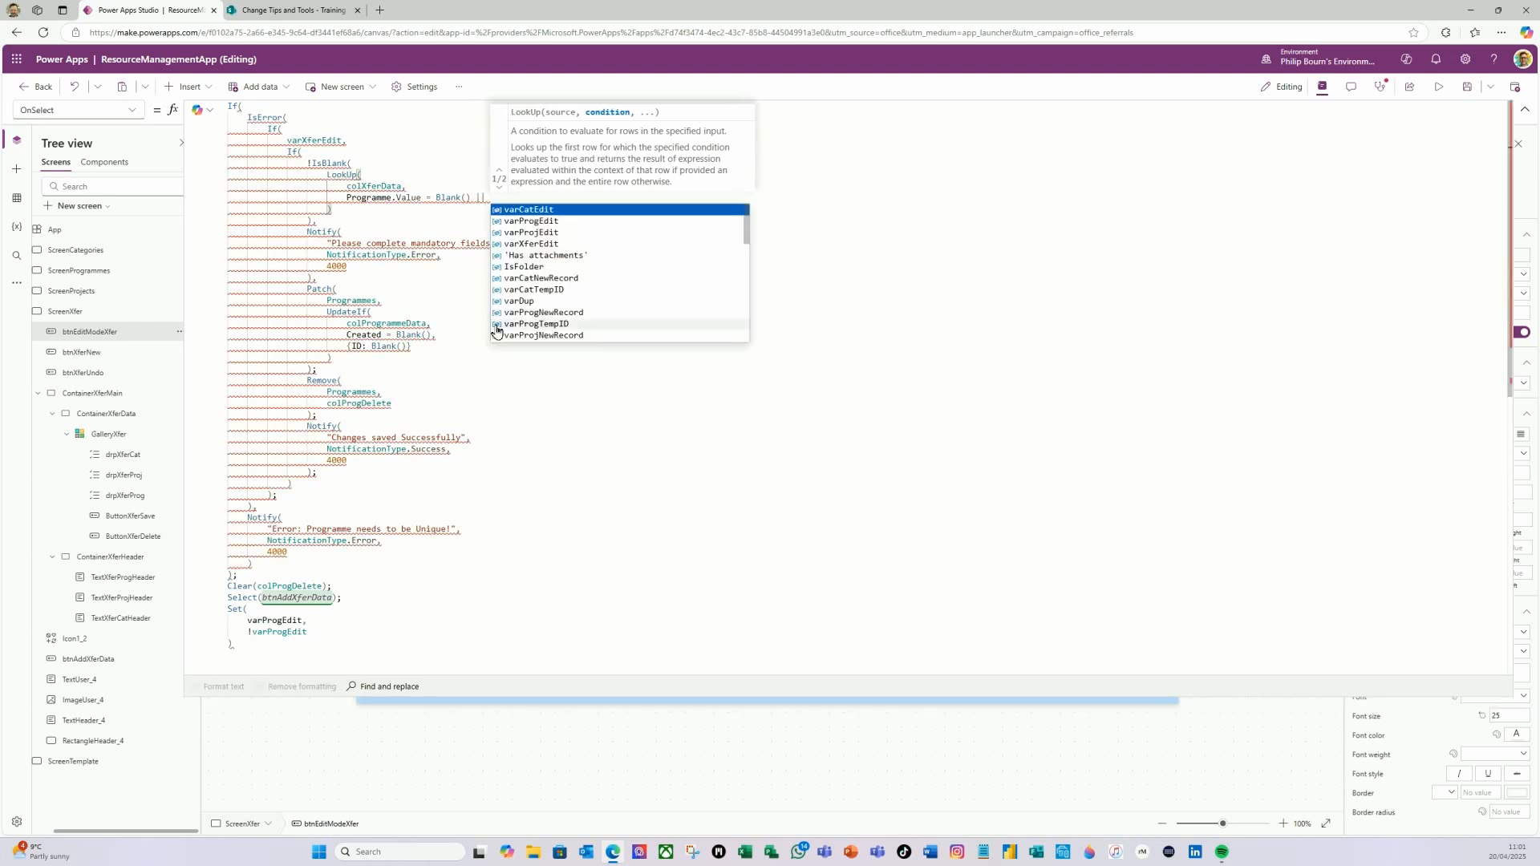
pyautogui.write(' pro')
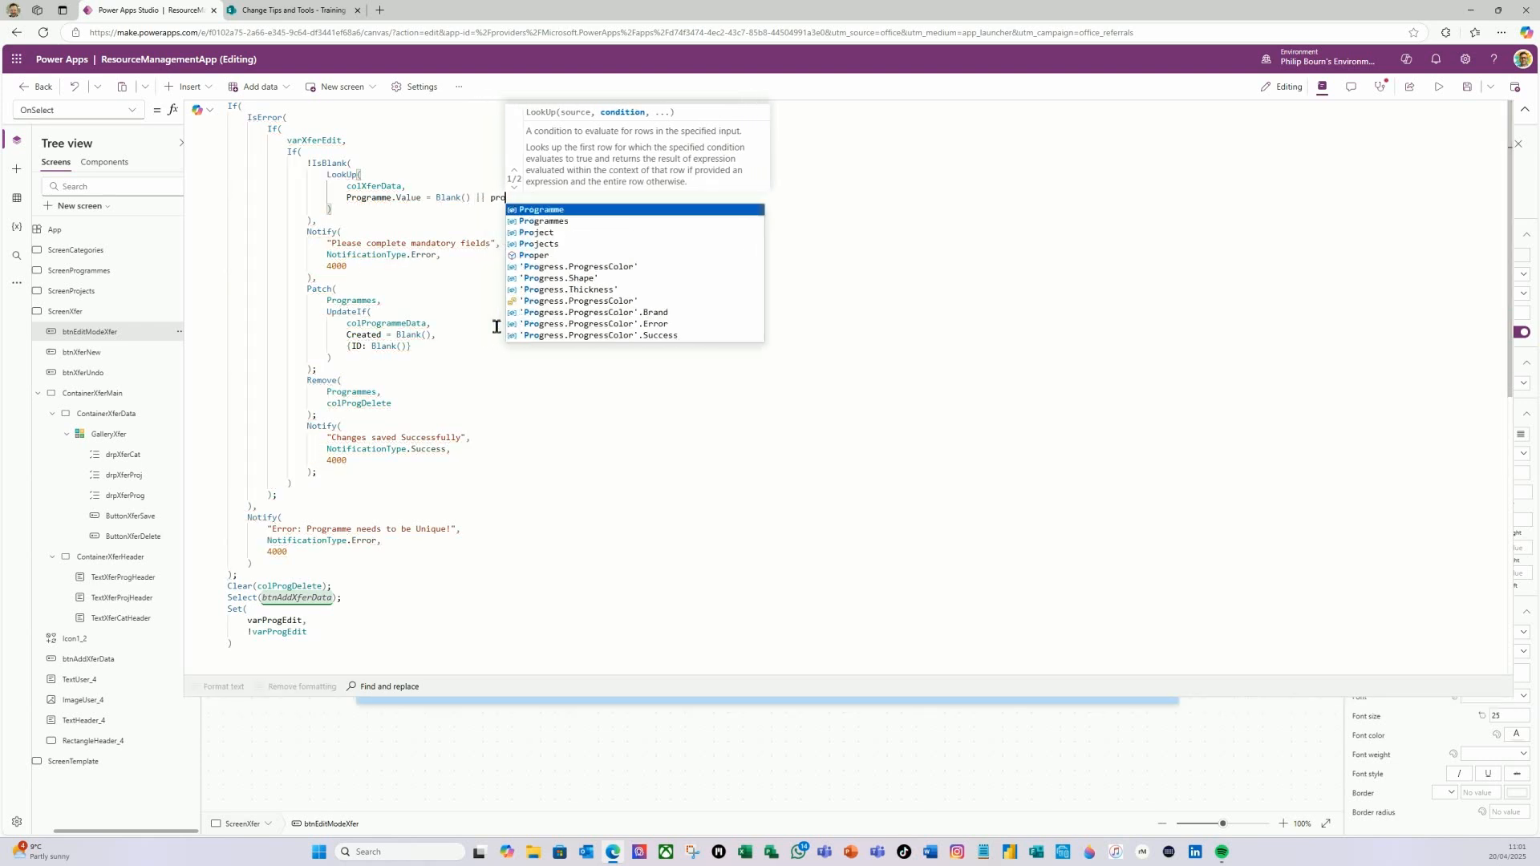
pyautogui.click(543, 210)
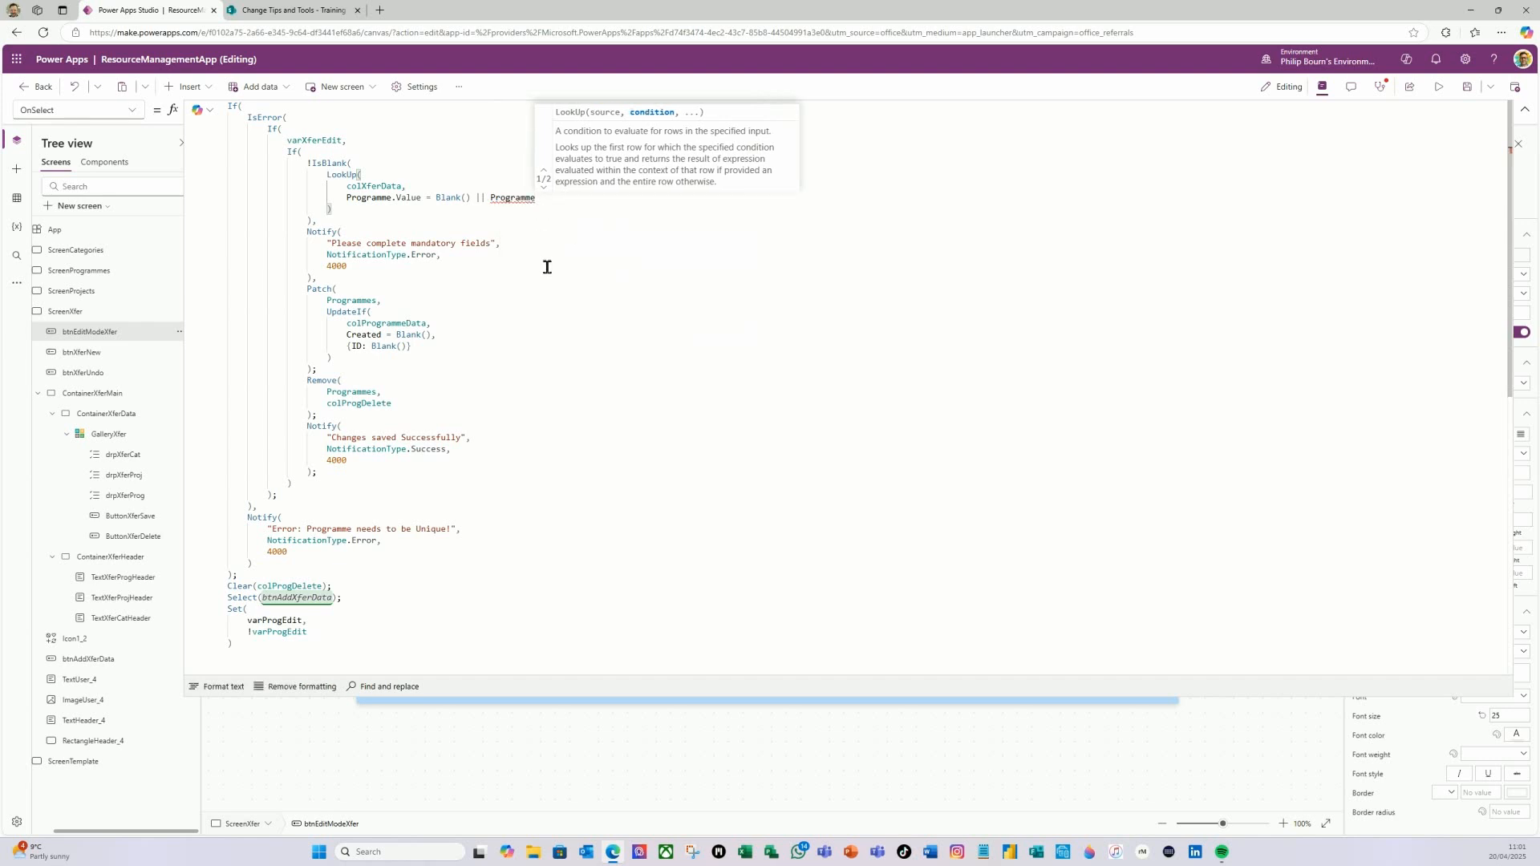
pyautogui.write('.v')
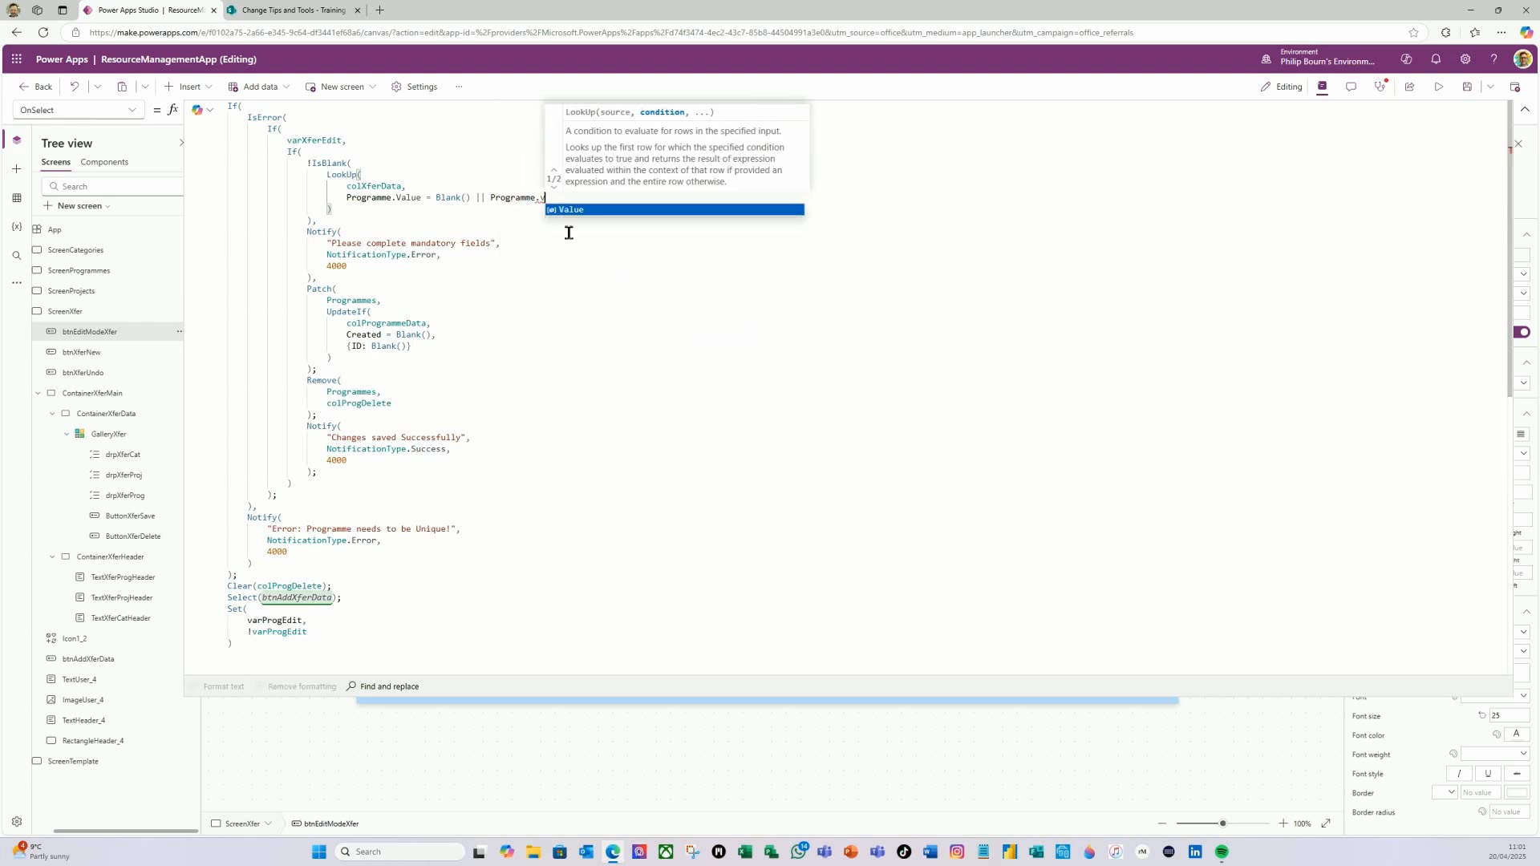
pyautogui.click(576, 210)
pyautogui.write('= ')
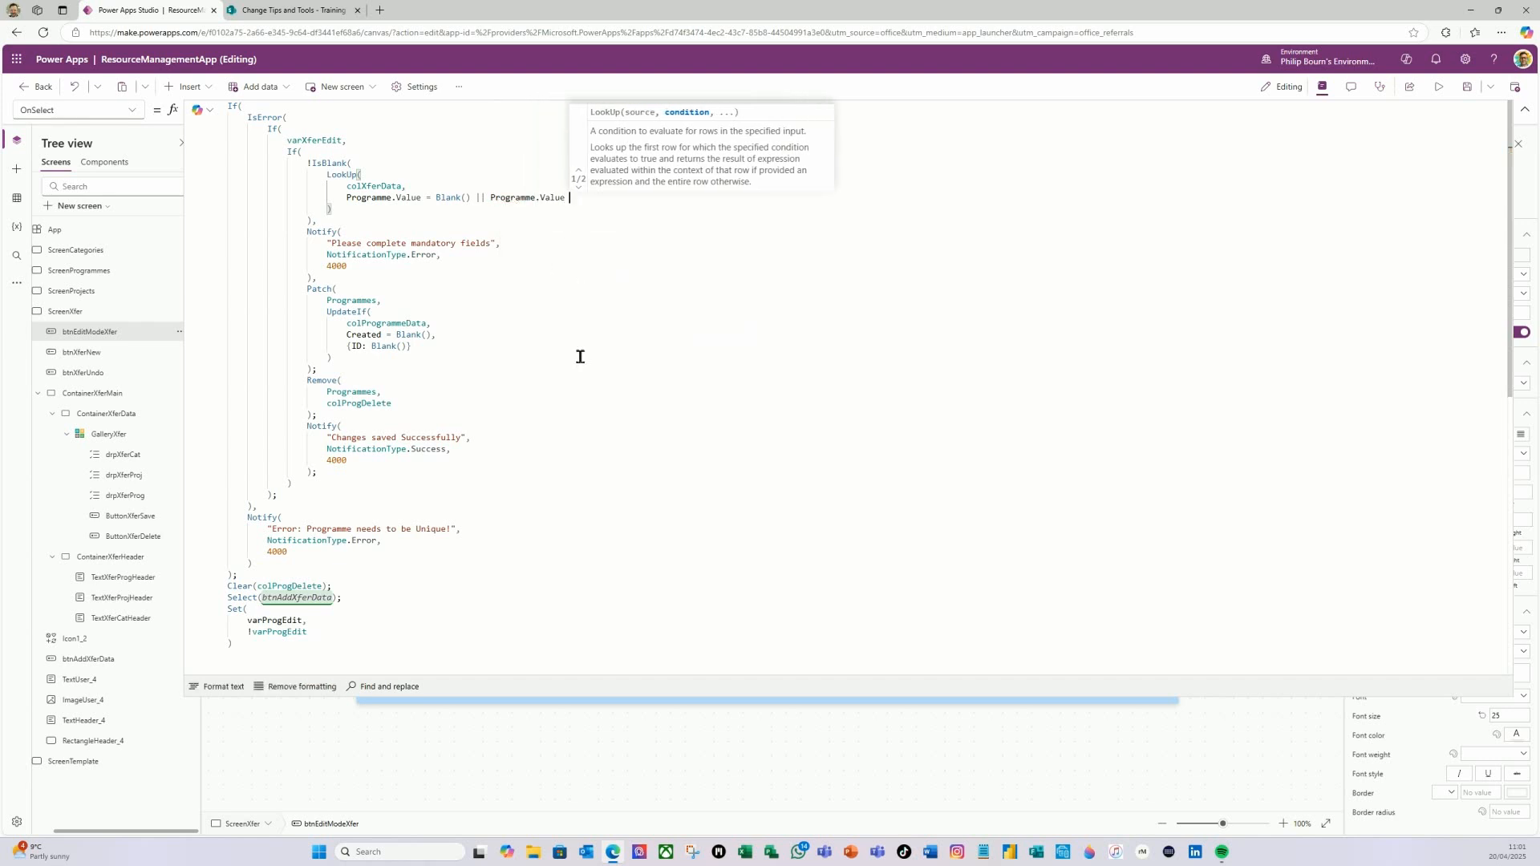
pyautogui.write('""')
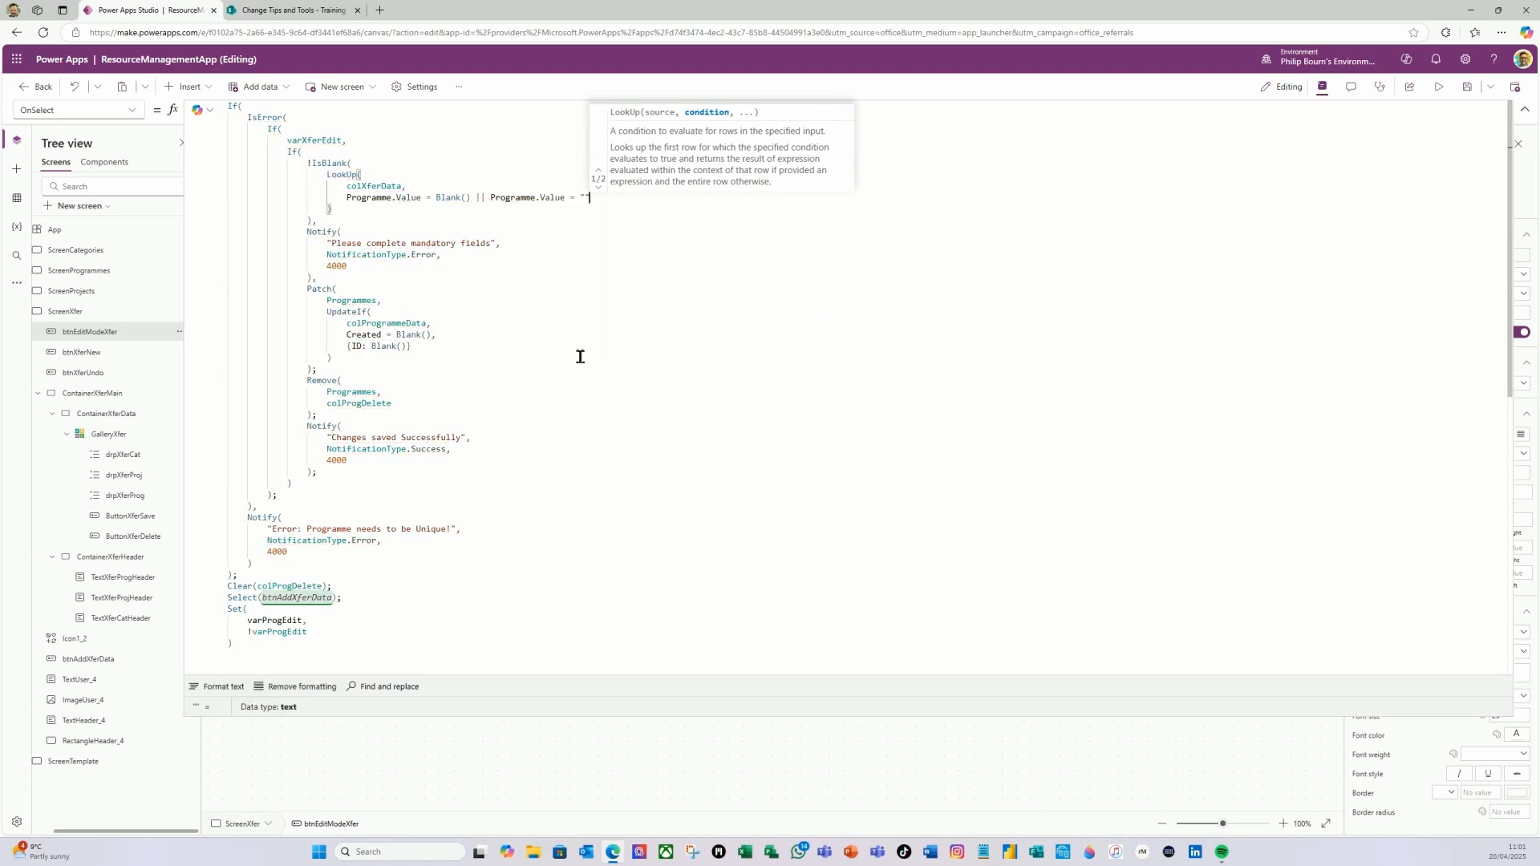
# - Add || Project.Value = Blank() to the LookUp condition after the programme checks
pyautogui.write(' ||')
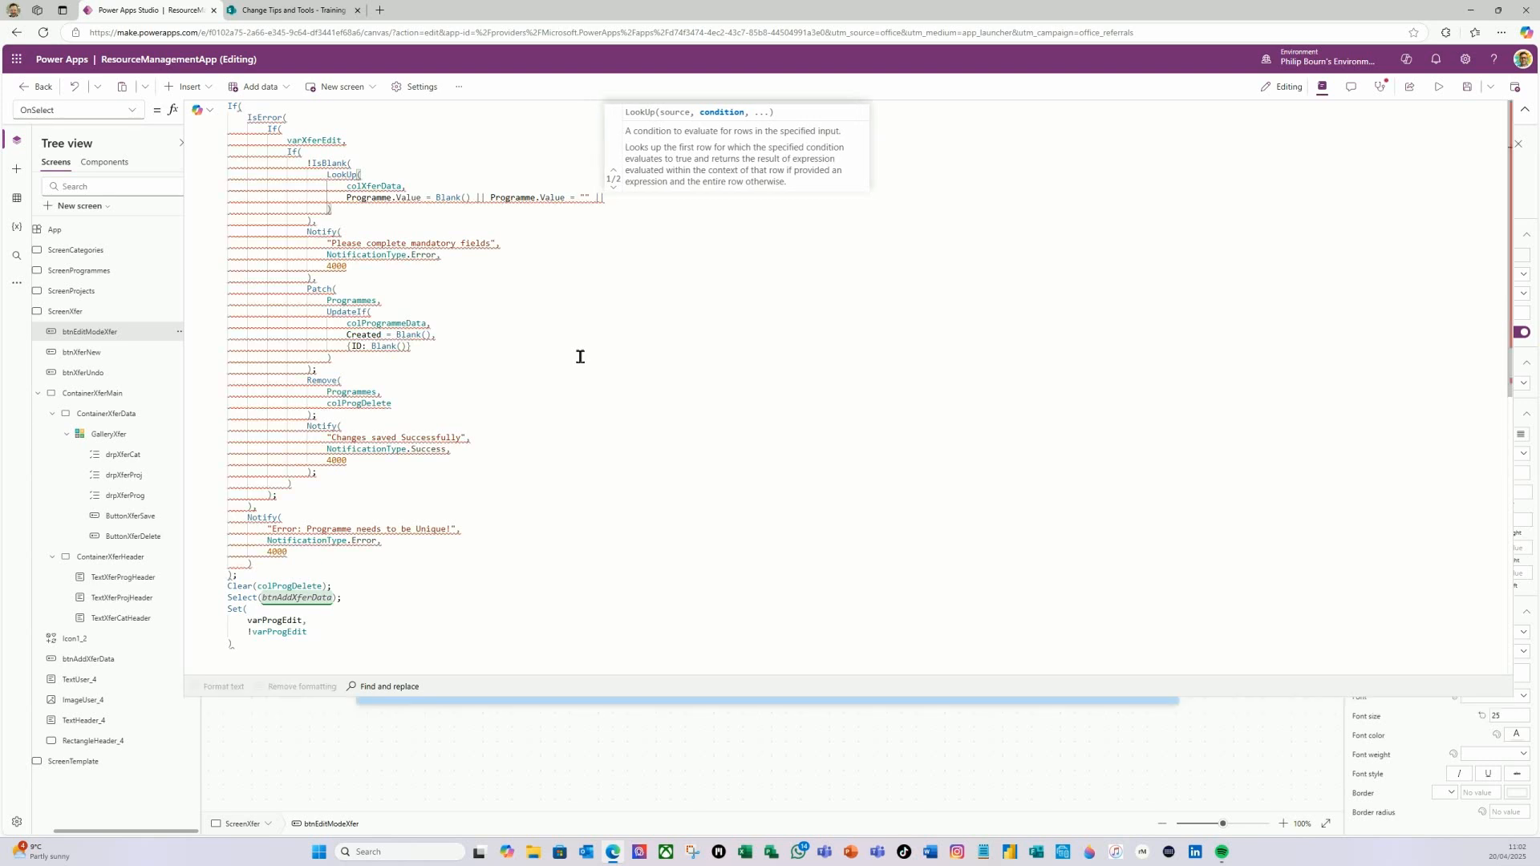
pyautogui.write(' Project.val')
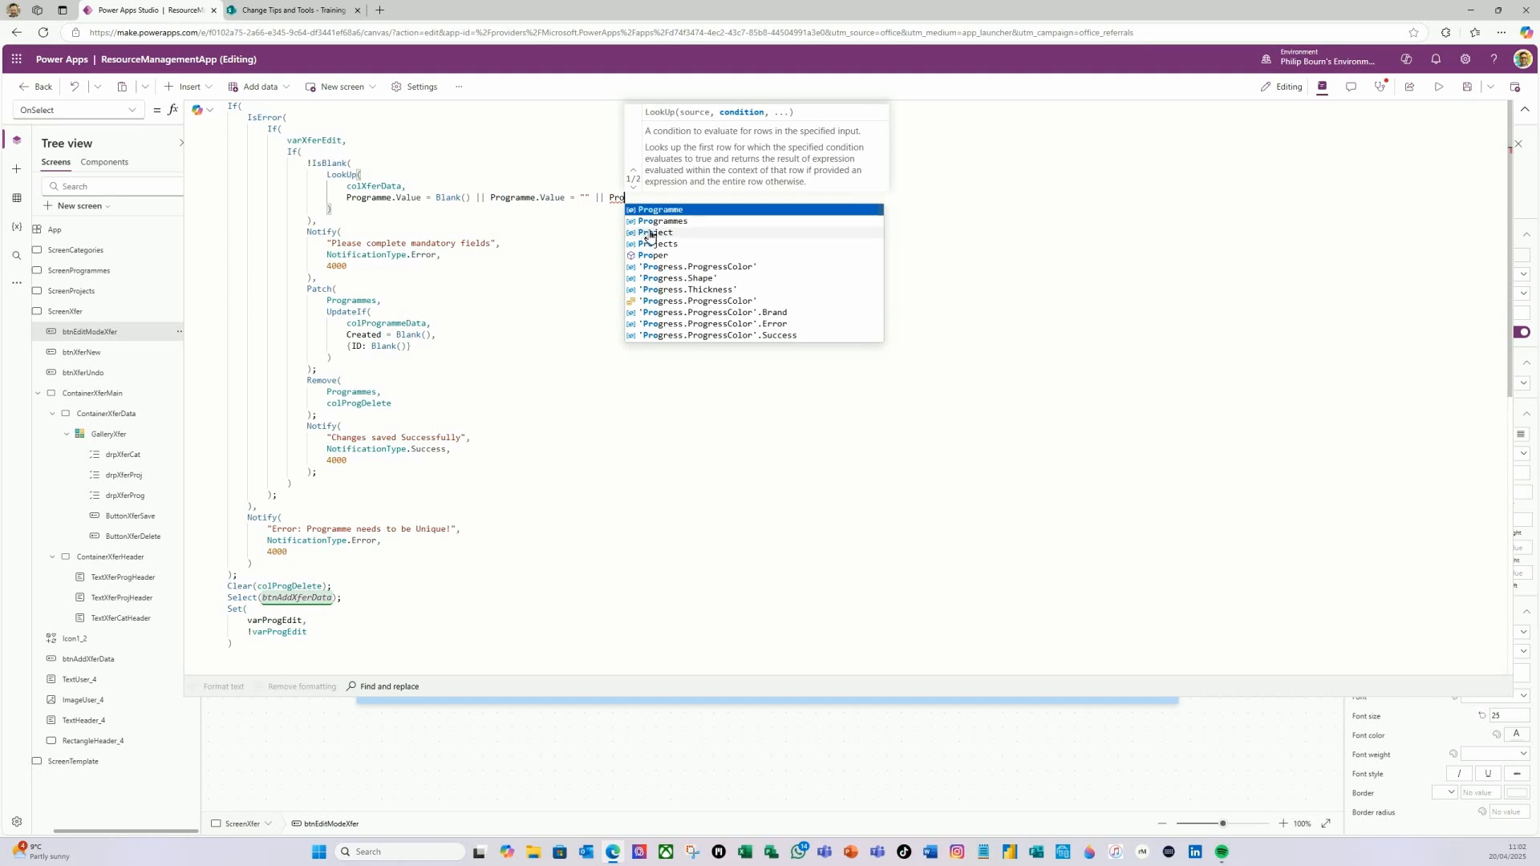
pyautogui.click(651, 233)
pyautogui.write('.val')
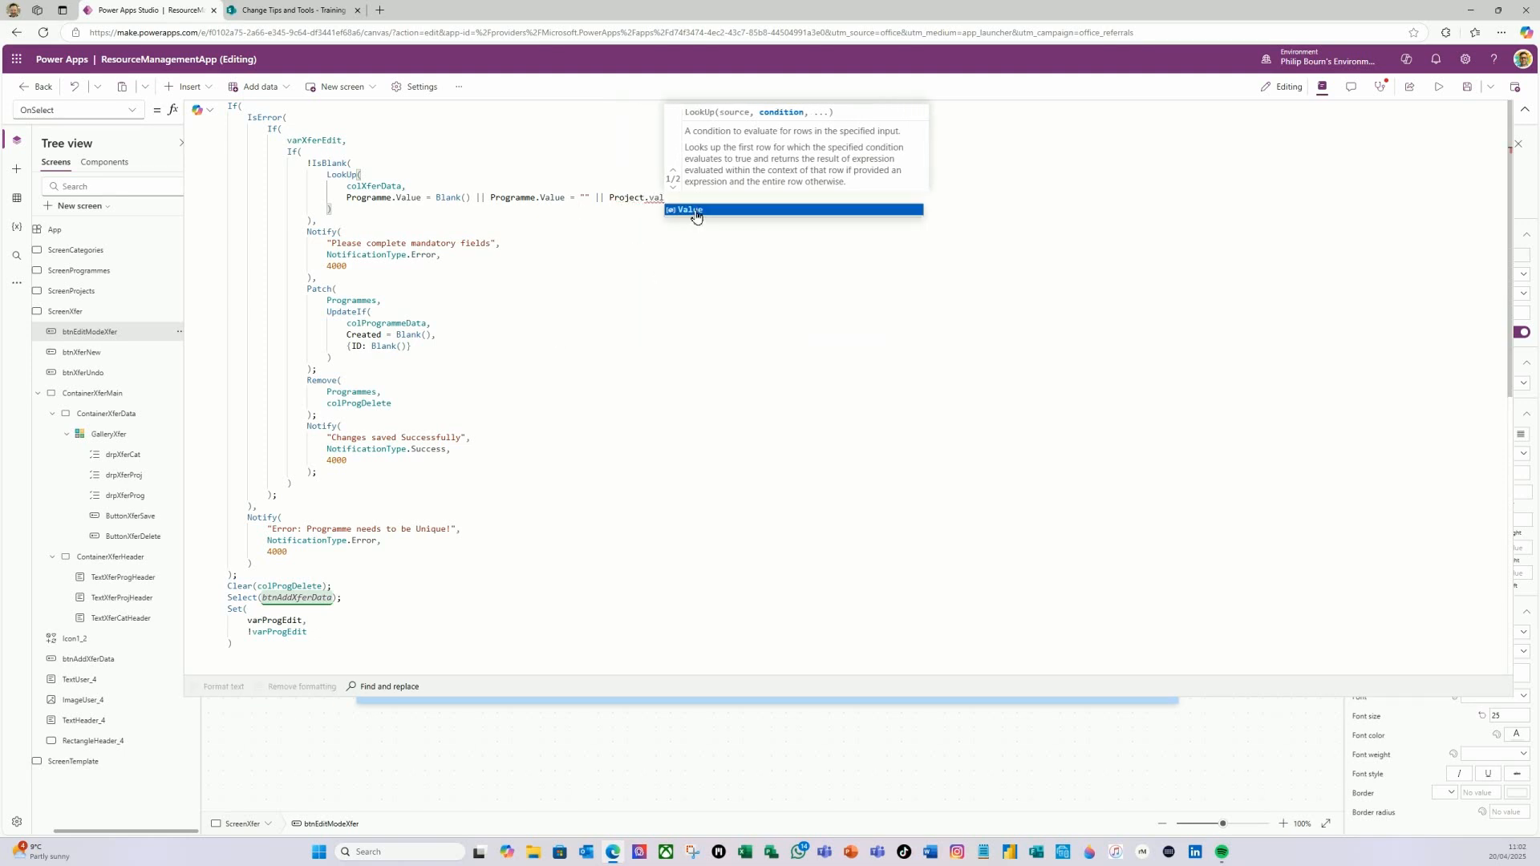
pyautogui.click(694, 210)
pyautogui.write('=')
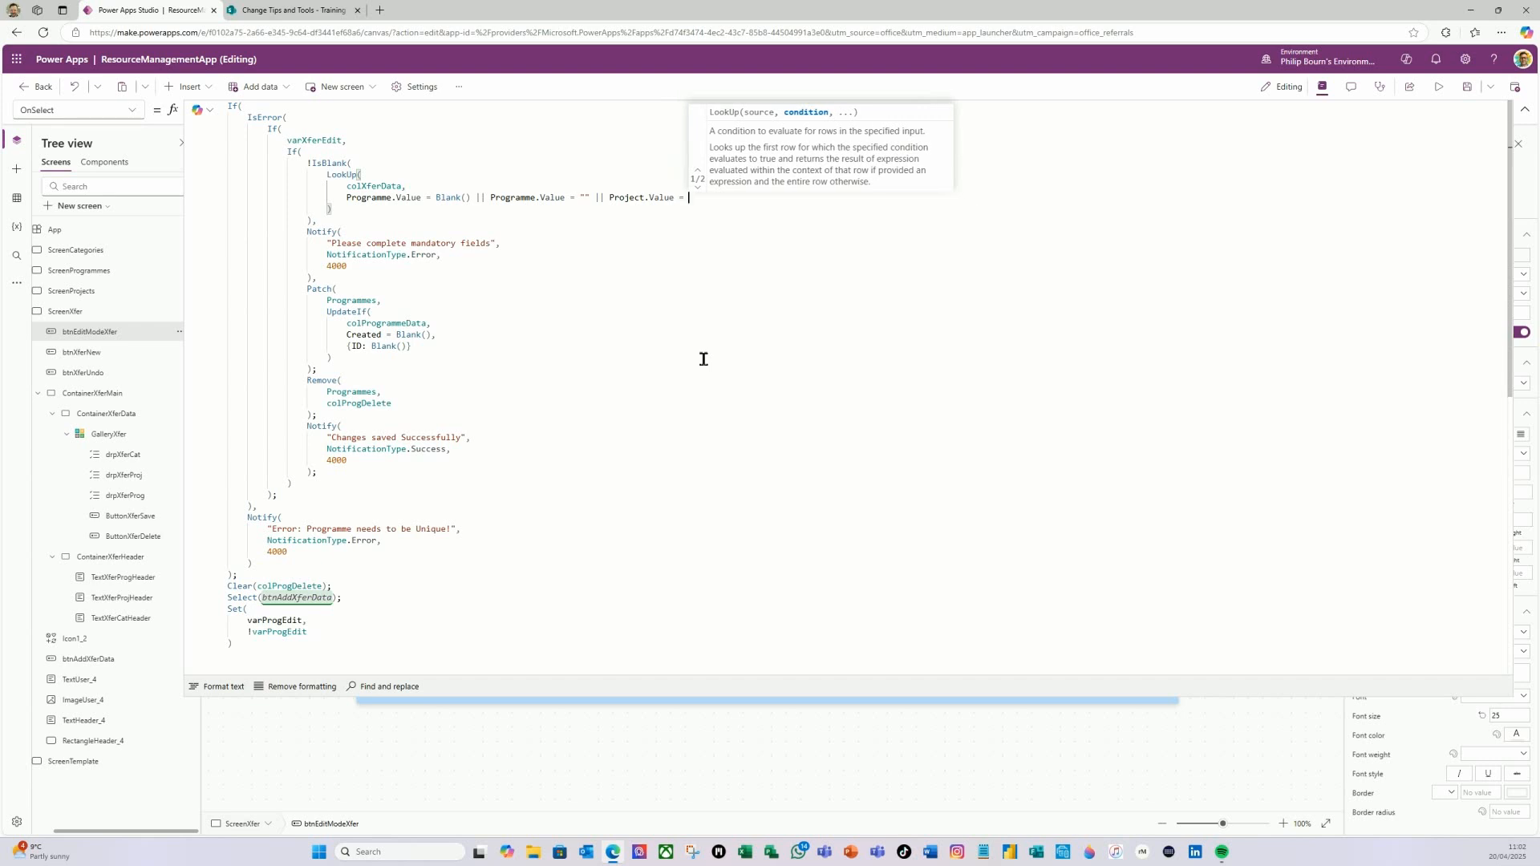
pyautogui.write(' Bla')
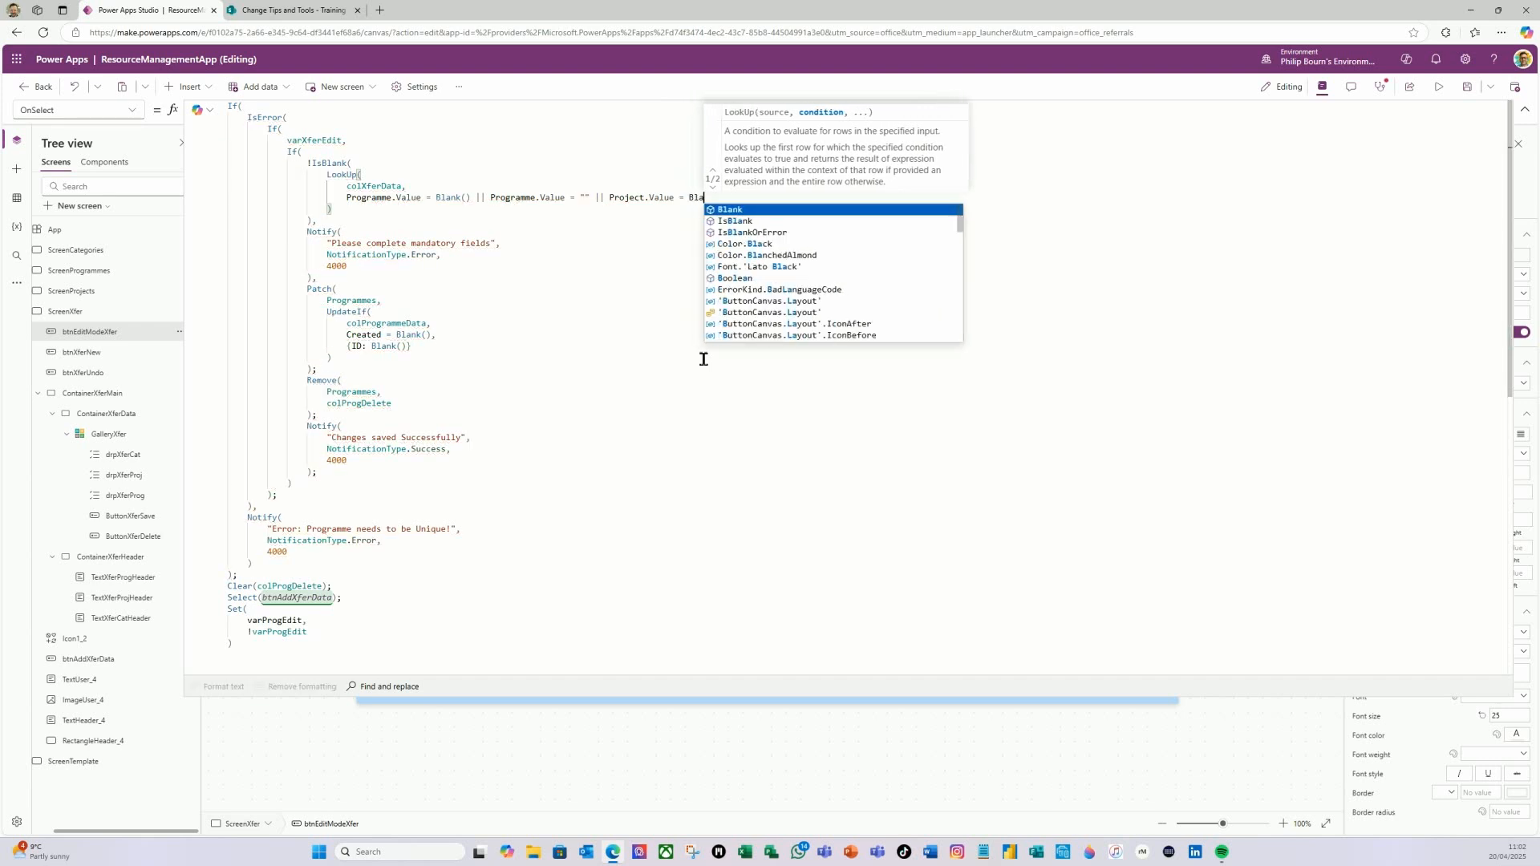
pyautogui.click(727, 212)
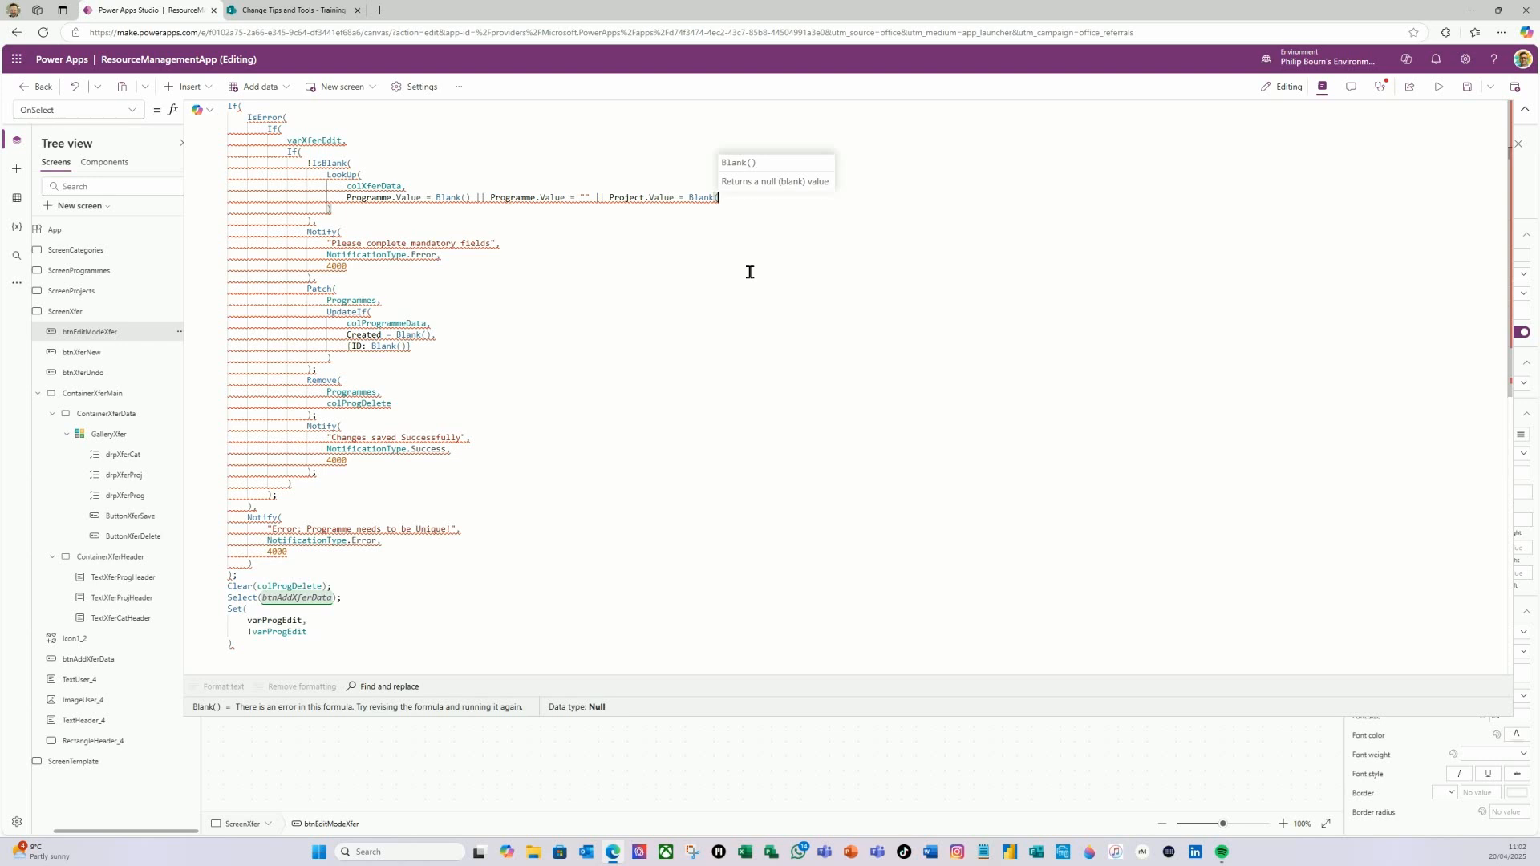
pyautogui.write(') ')
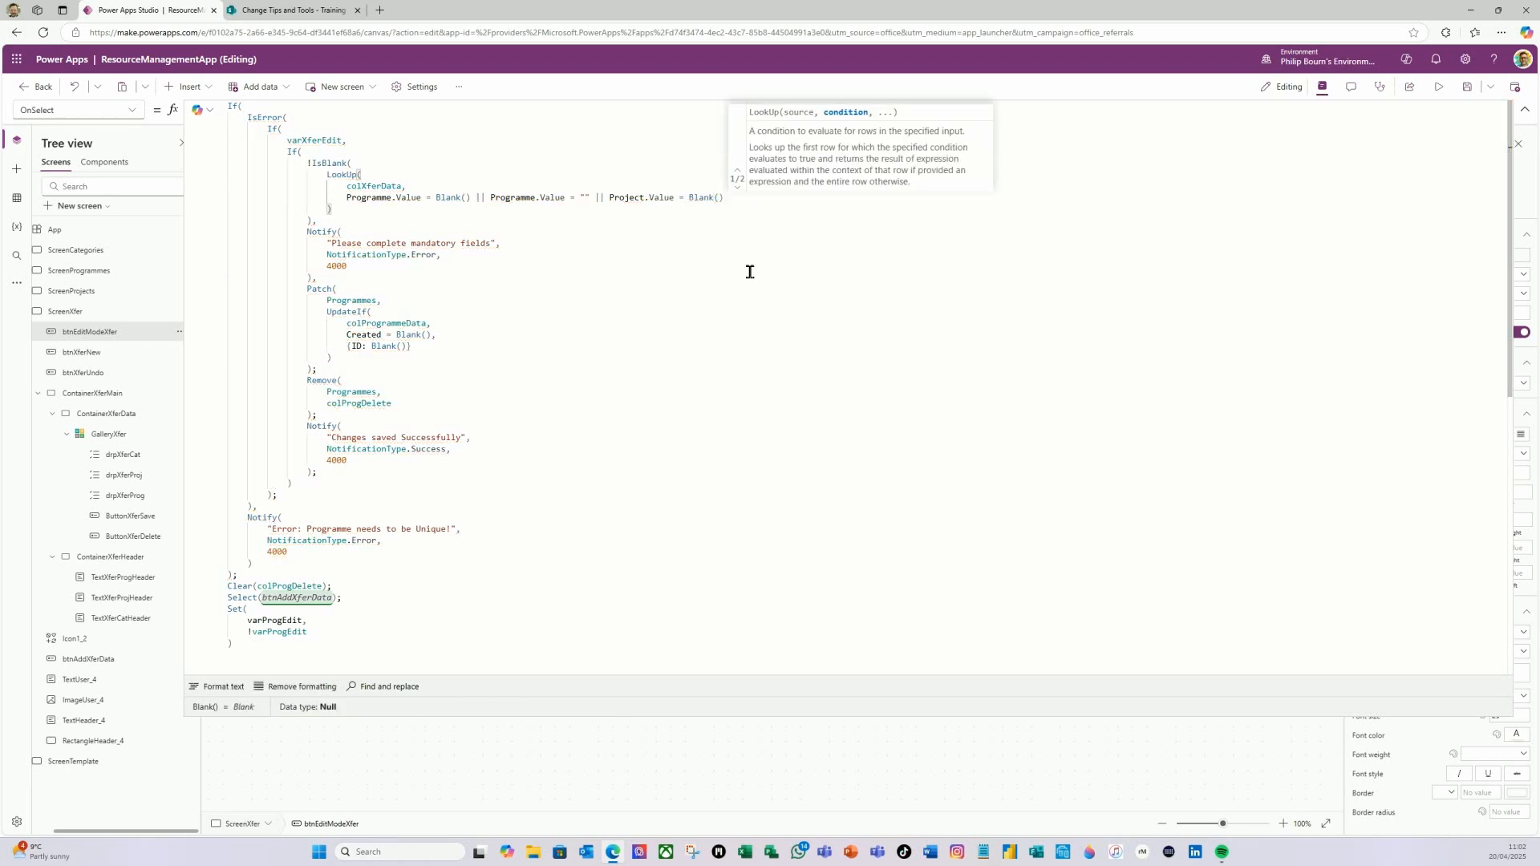
# - Add || Project.Value = "" to the LookUp condition to catch empty project text
pyautogui.write('|| P')
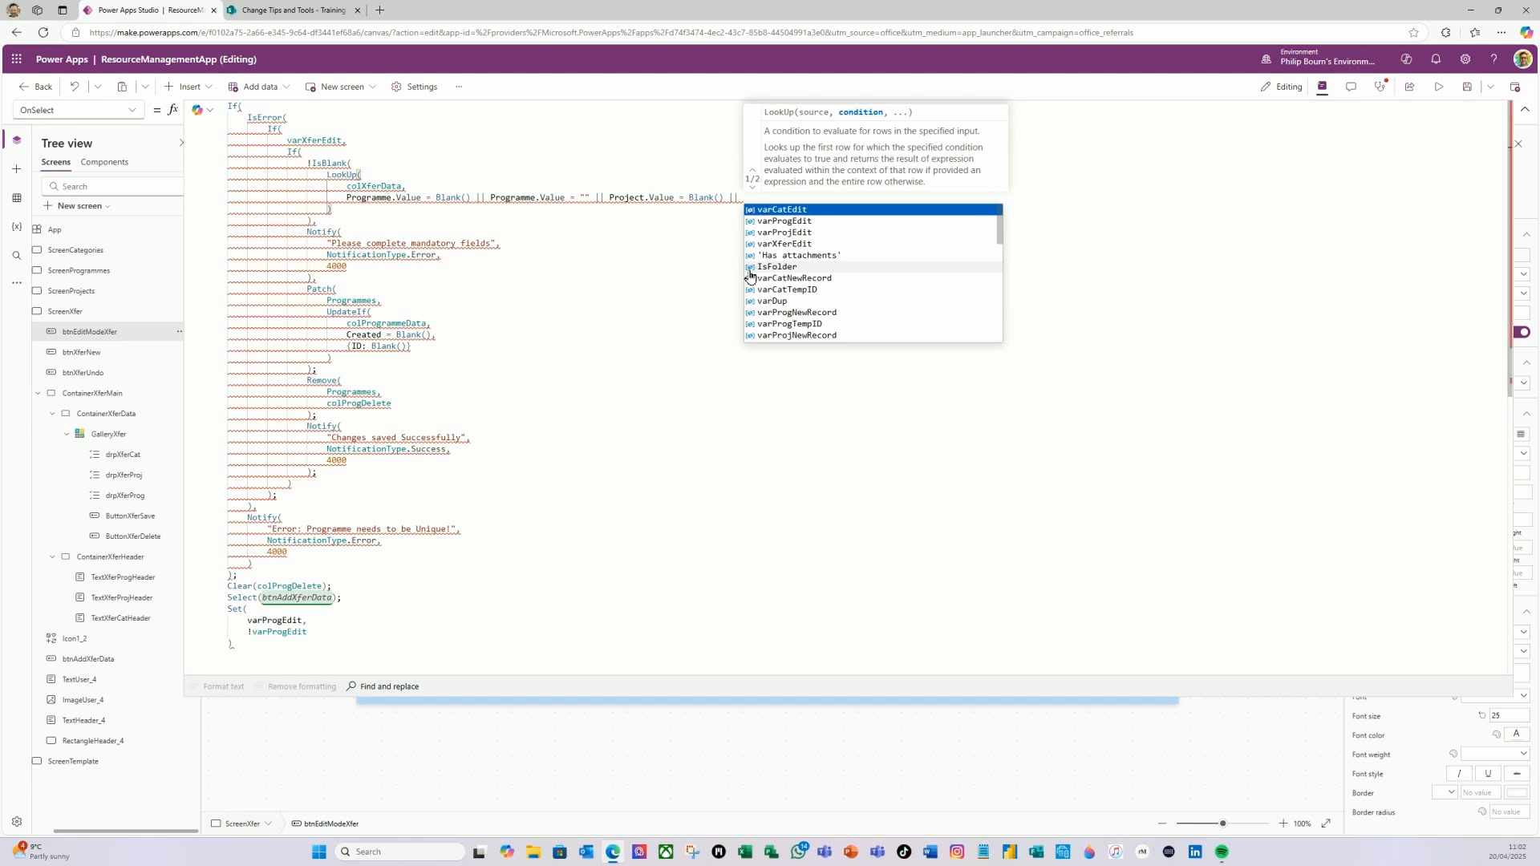
pyautogui.write('ro')
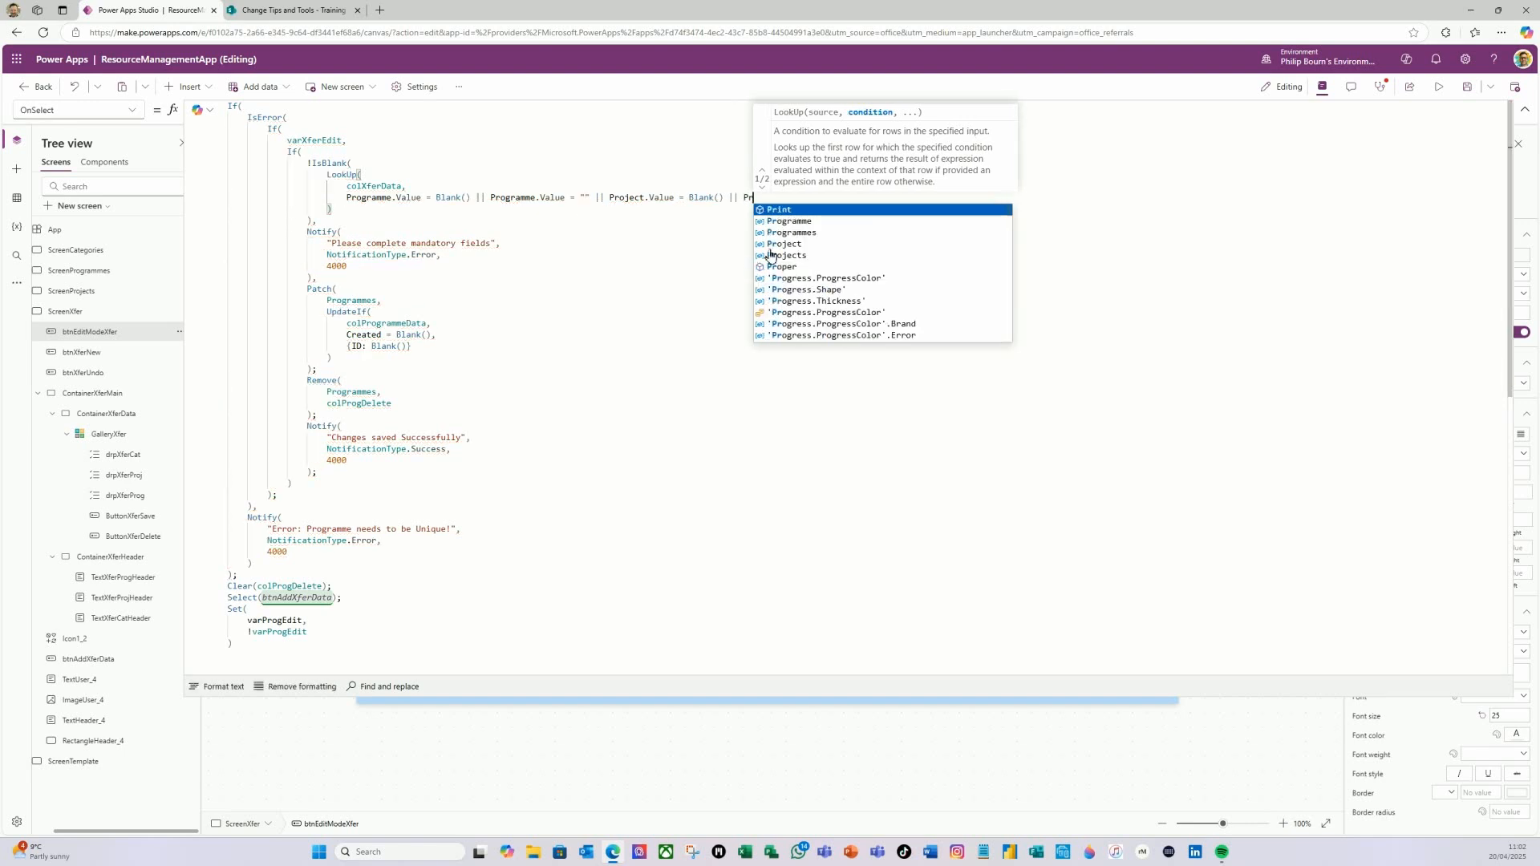
pyautogui.click(792, 245)
pyautogui.write('.')
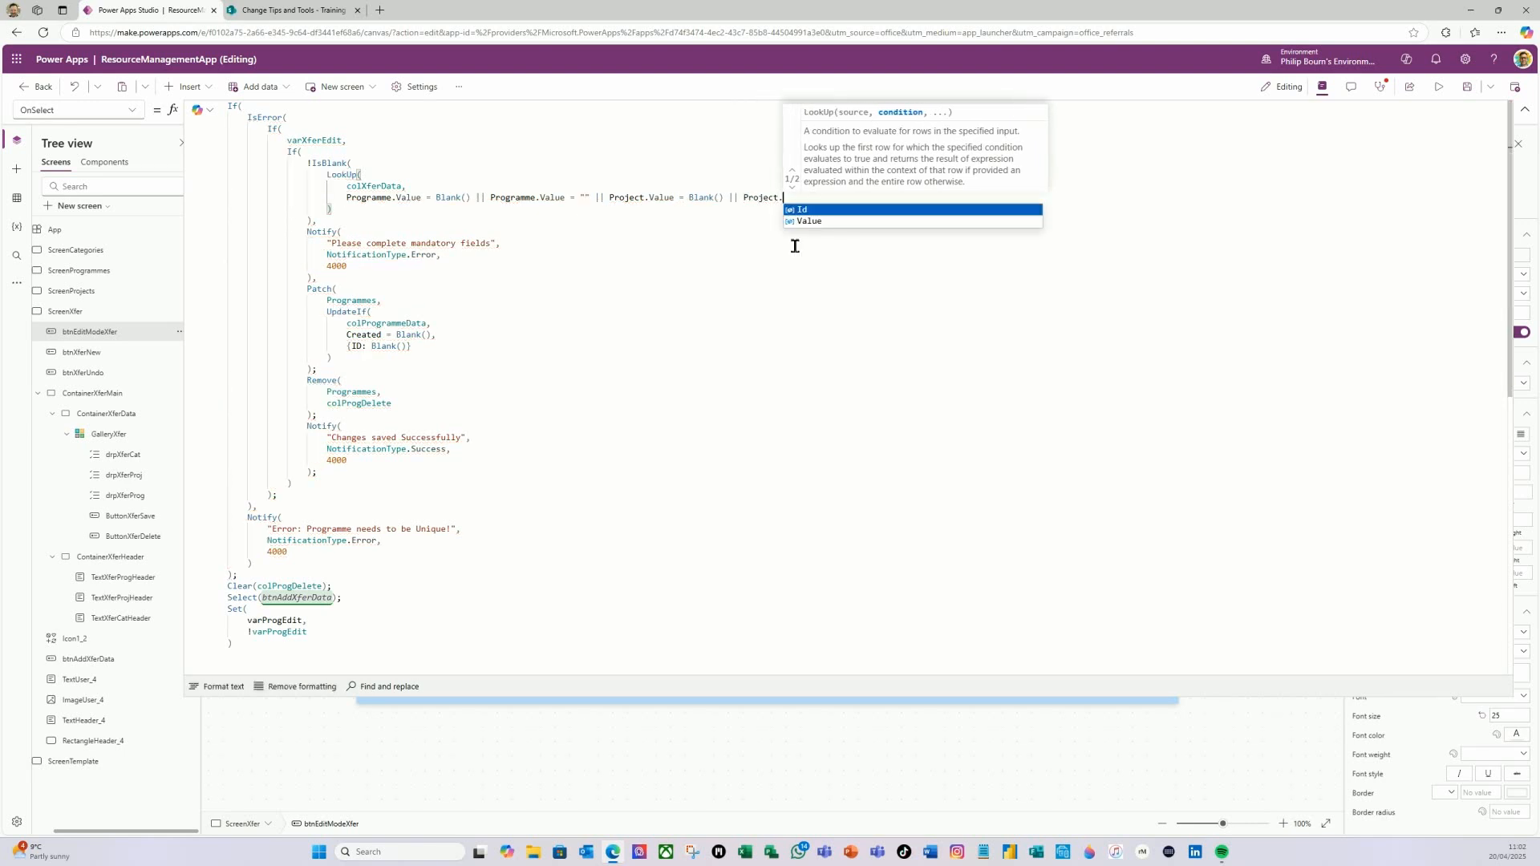
pyautogui.click(812, 230)
pyautogui.write('= ""')
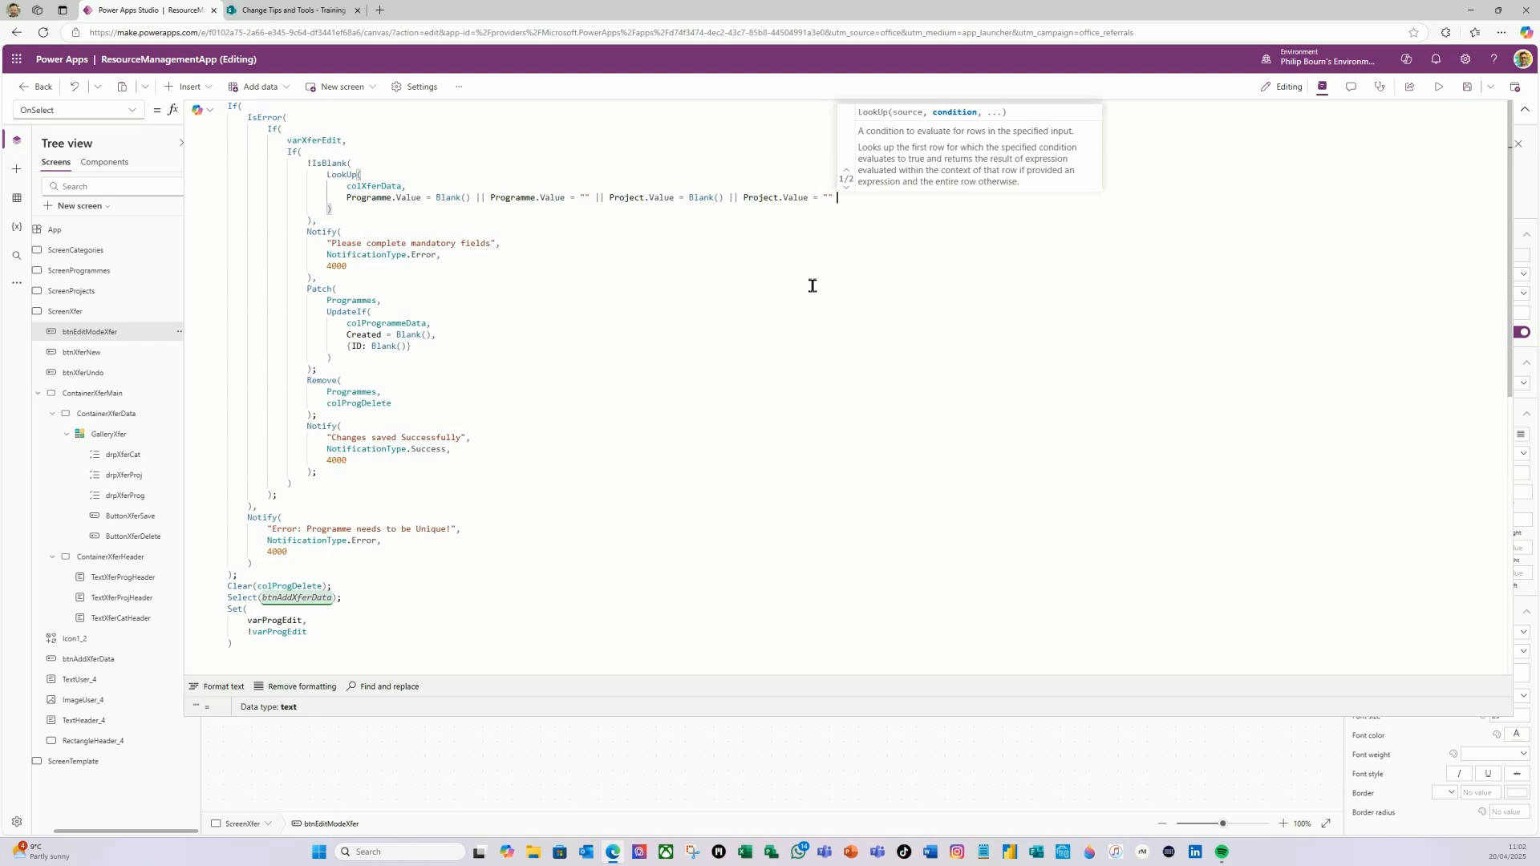
# - Add || Category.Value = Blank() to the LookUp condition after the project checks
pyautogui.write(' ||')
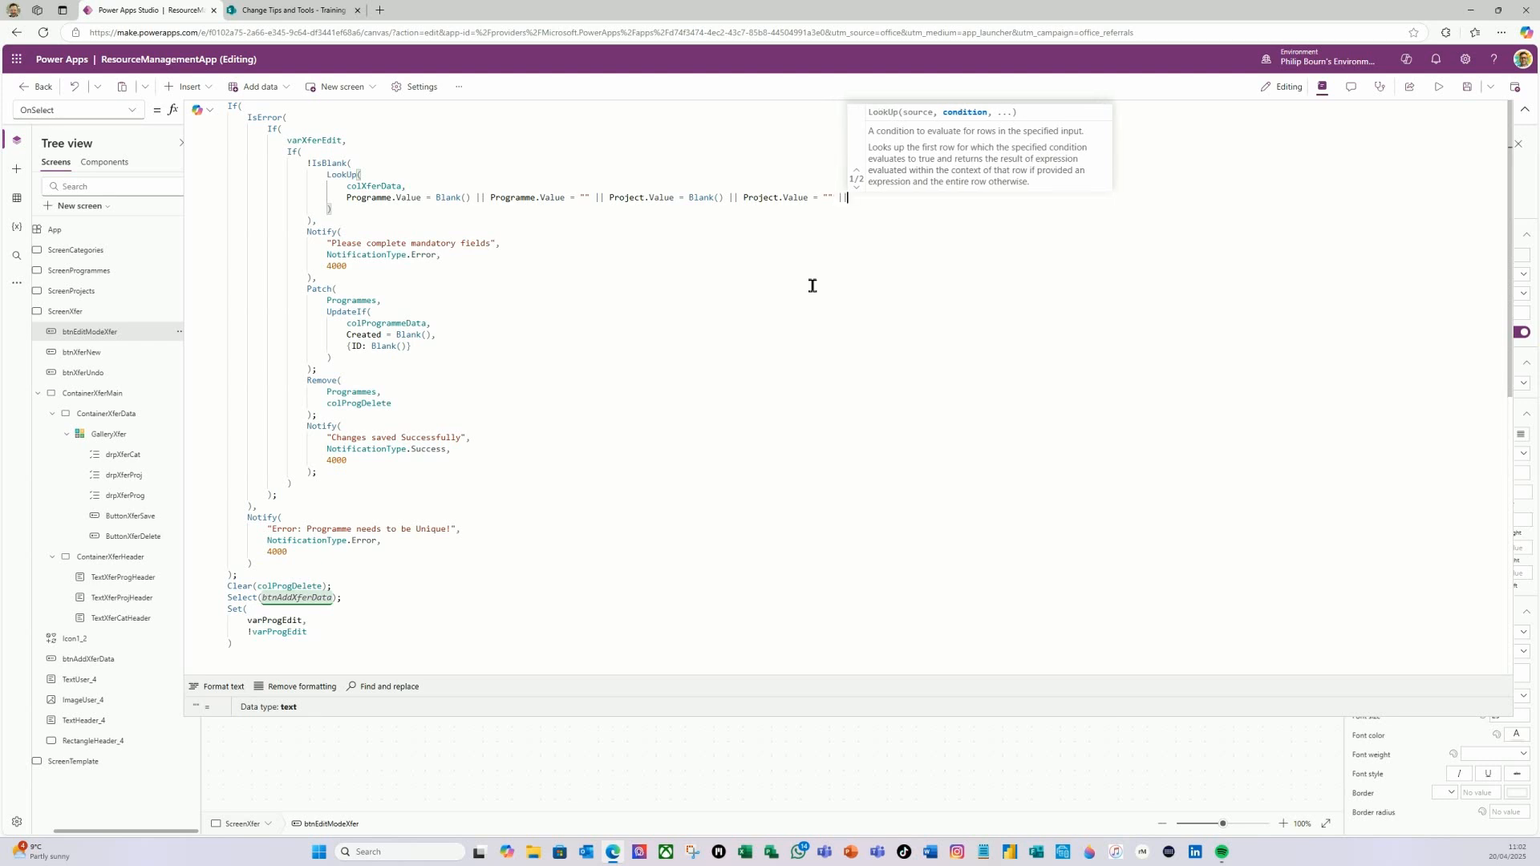
pyautogui.write(' cat')
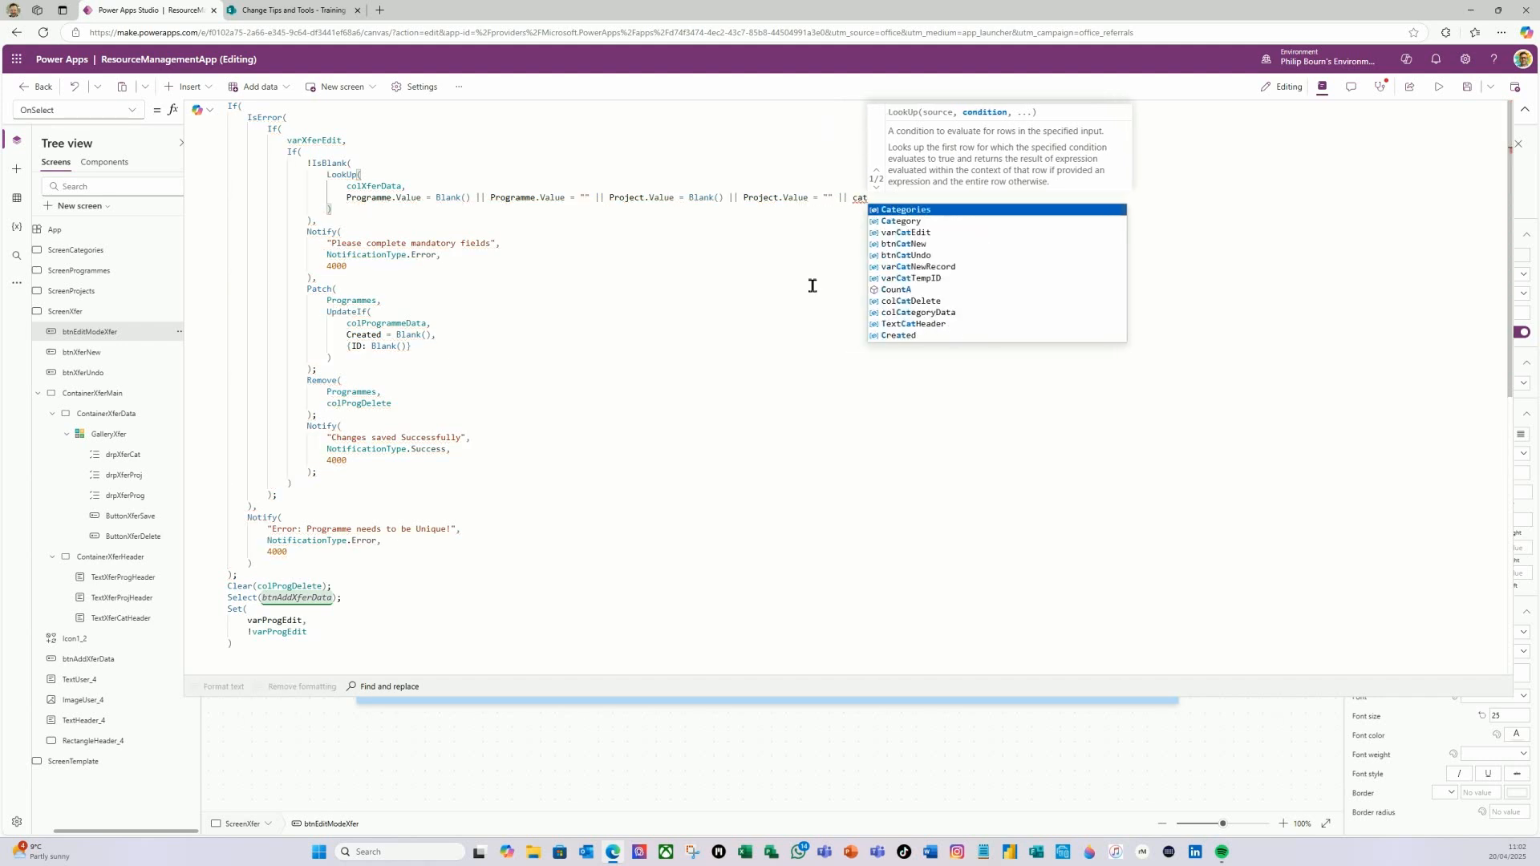
pyautogui.click(901, 222)
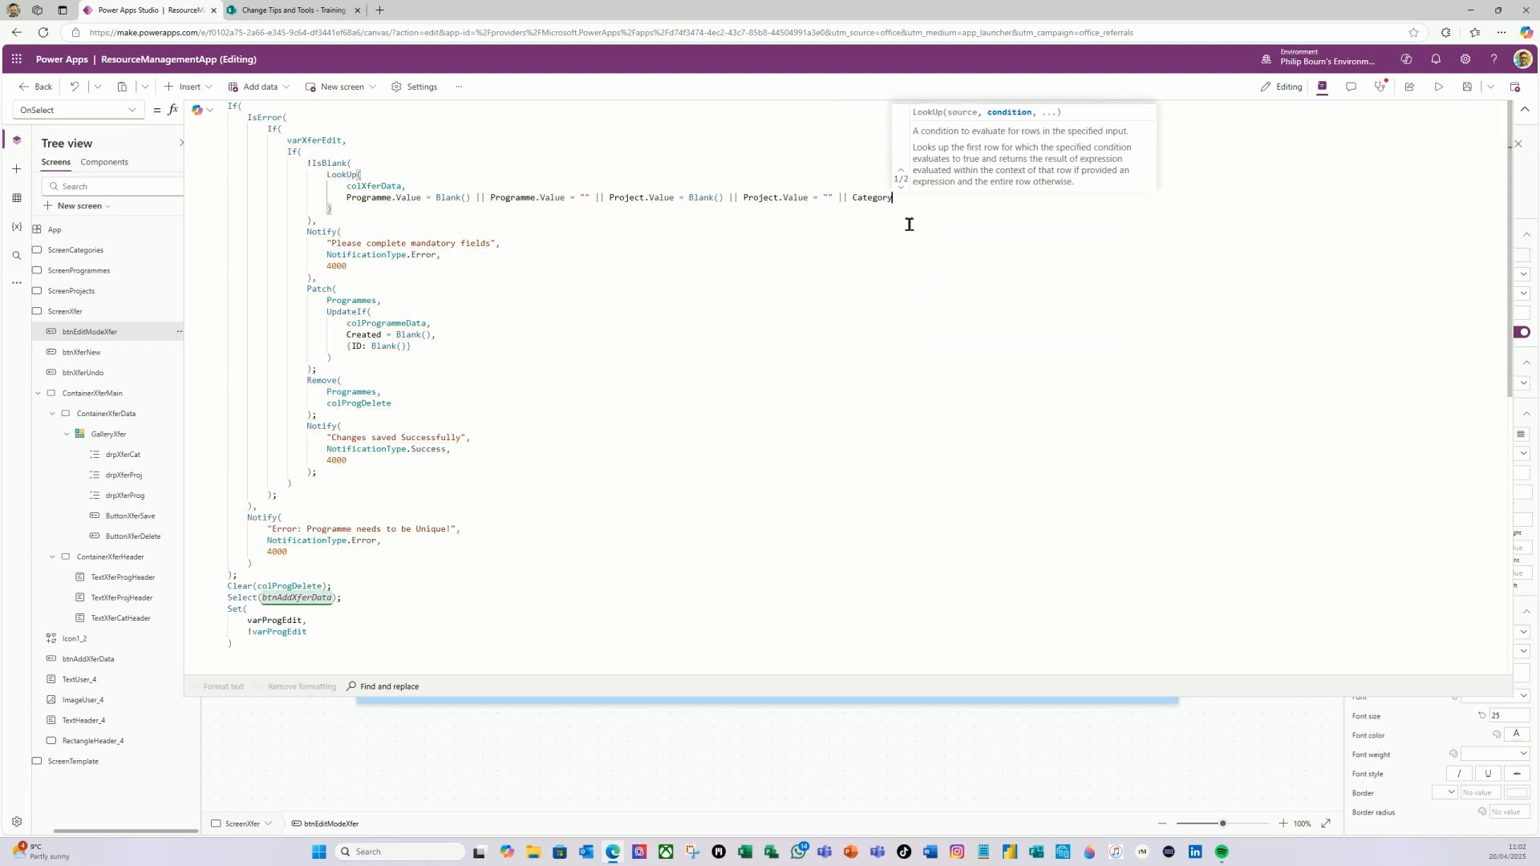
pyautogui.write('.v')
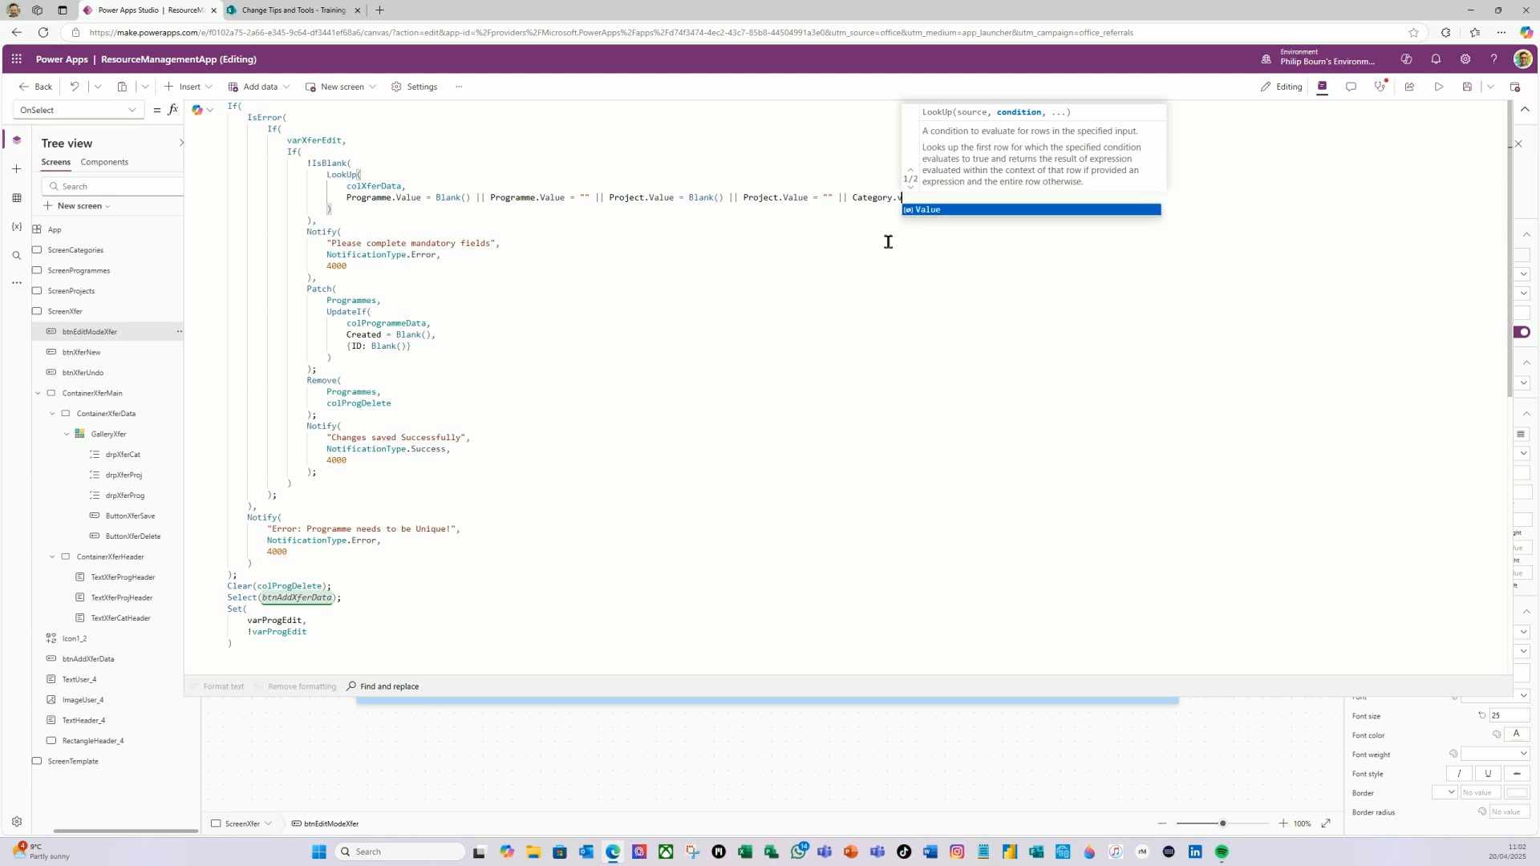
pyautogui.click(926, 211)
pyautogui.write('= B')
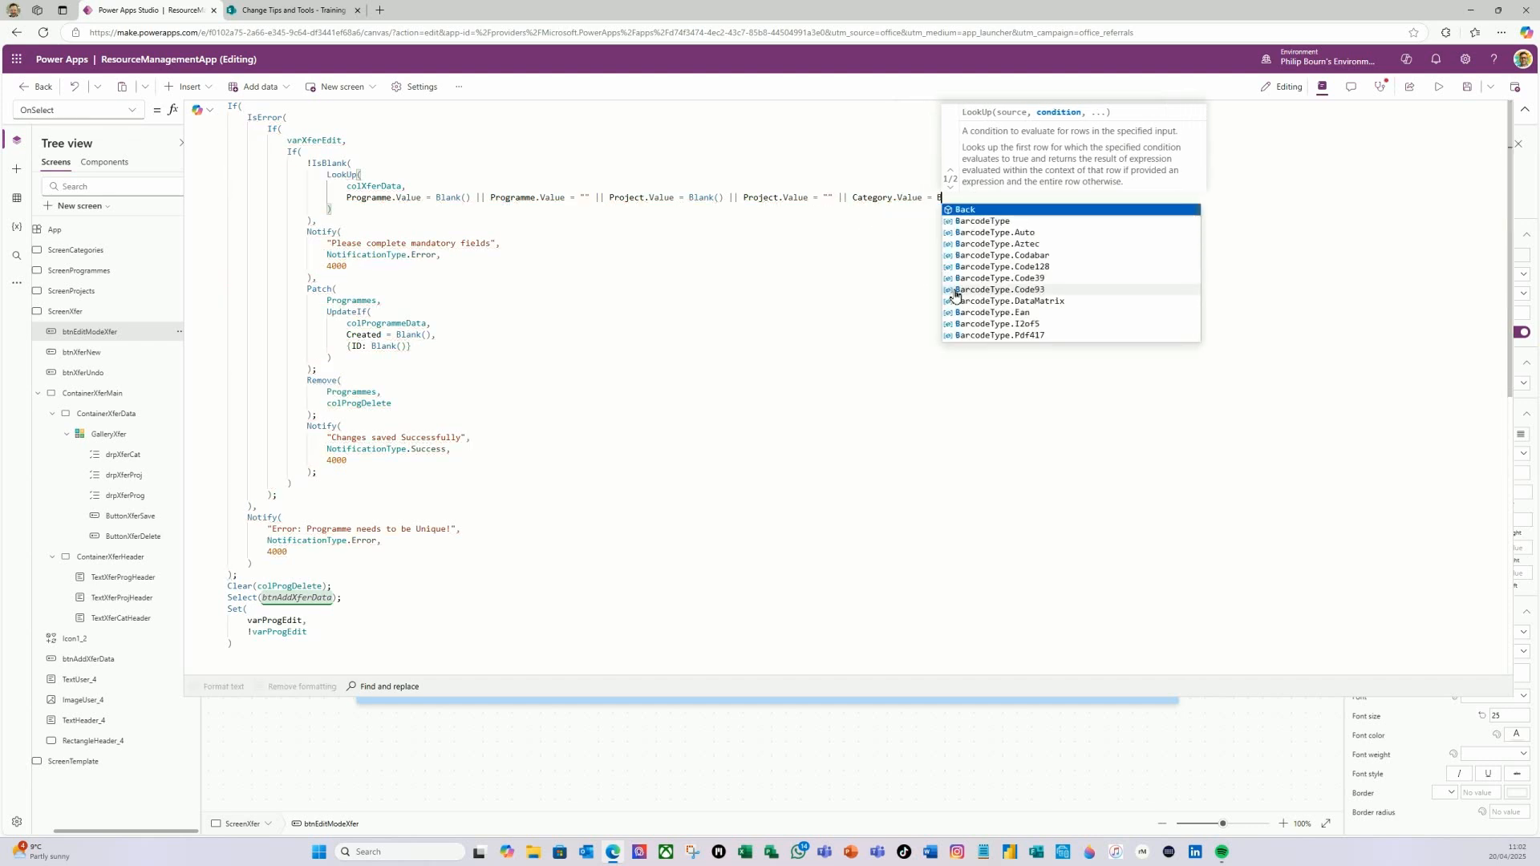
pyautogui.write('la')
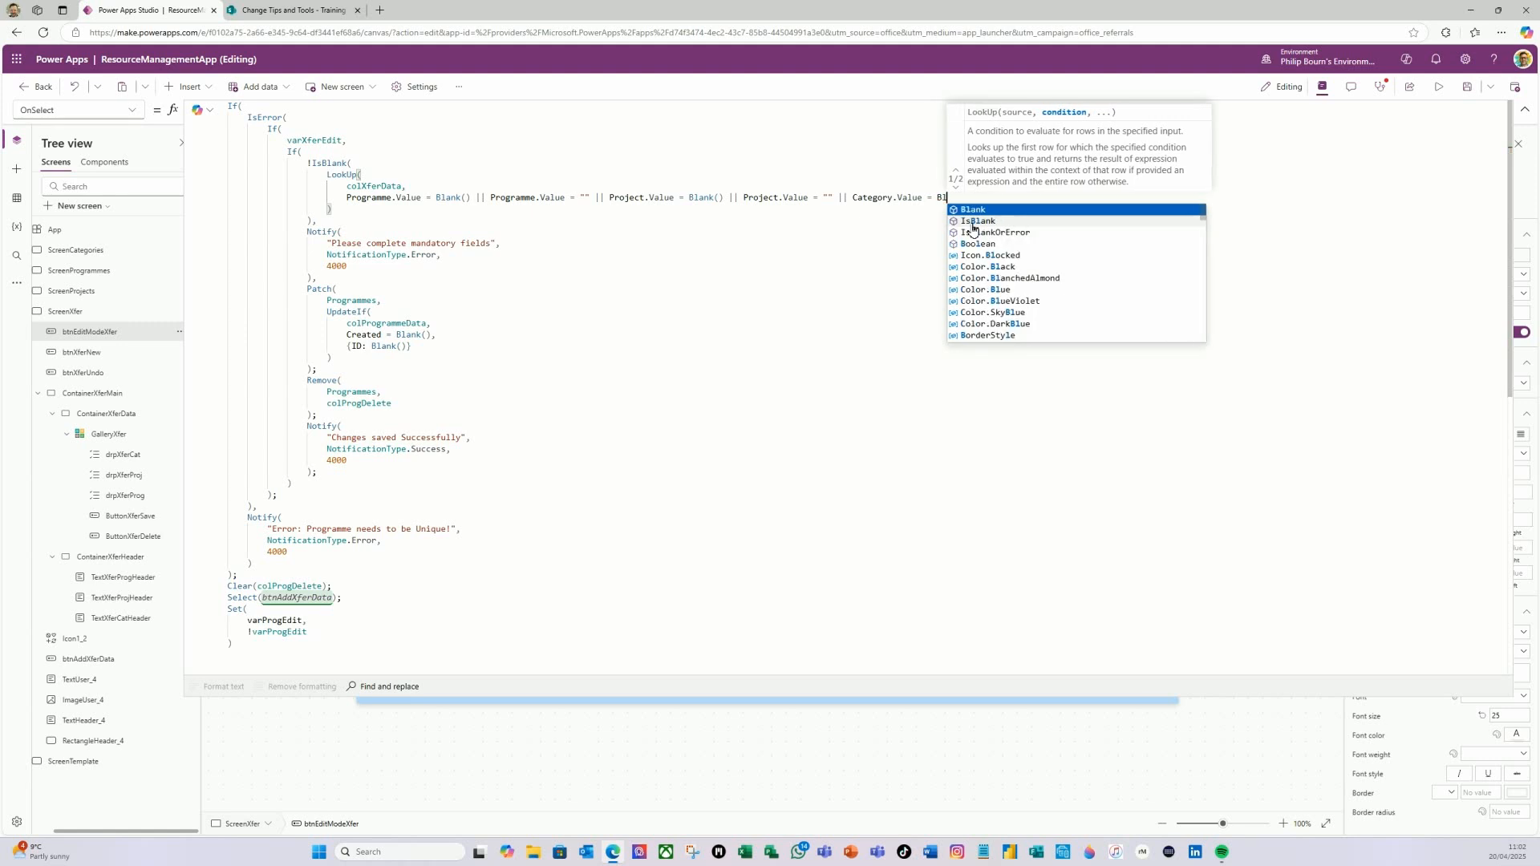
pyautogui.click(977, 209)
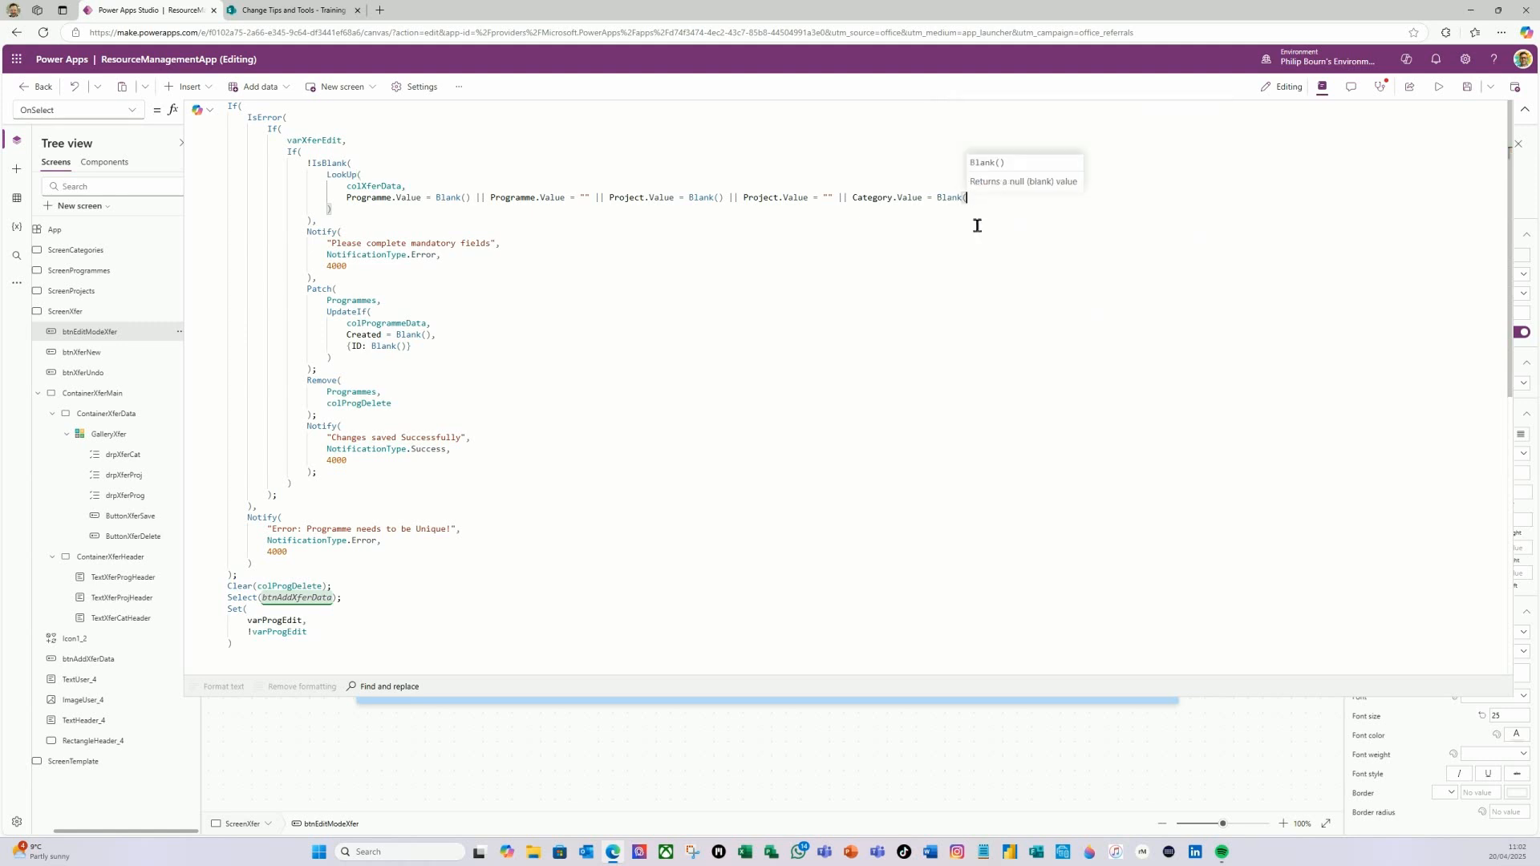
pyautogui.write(')')
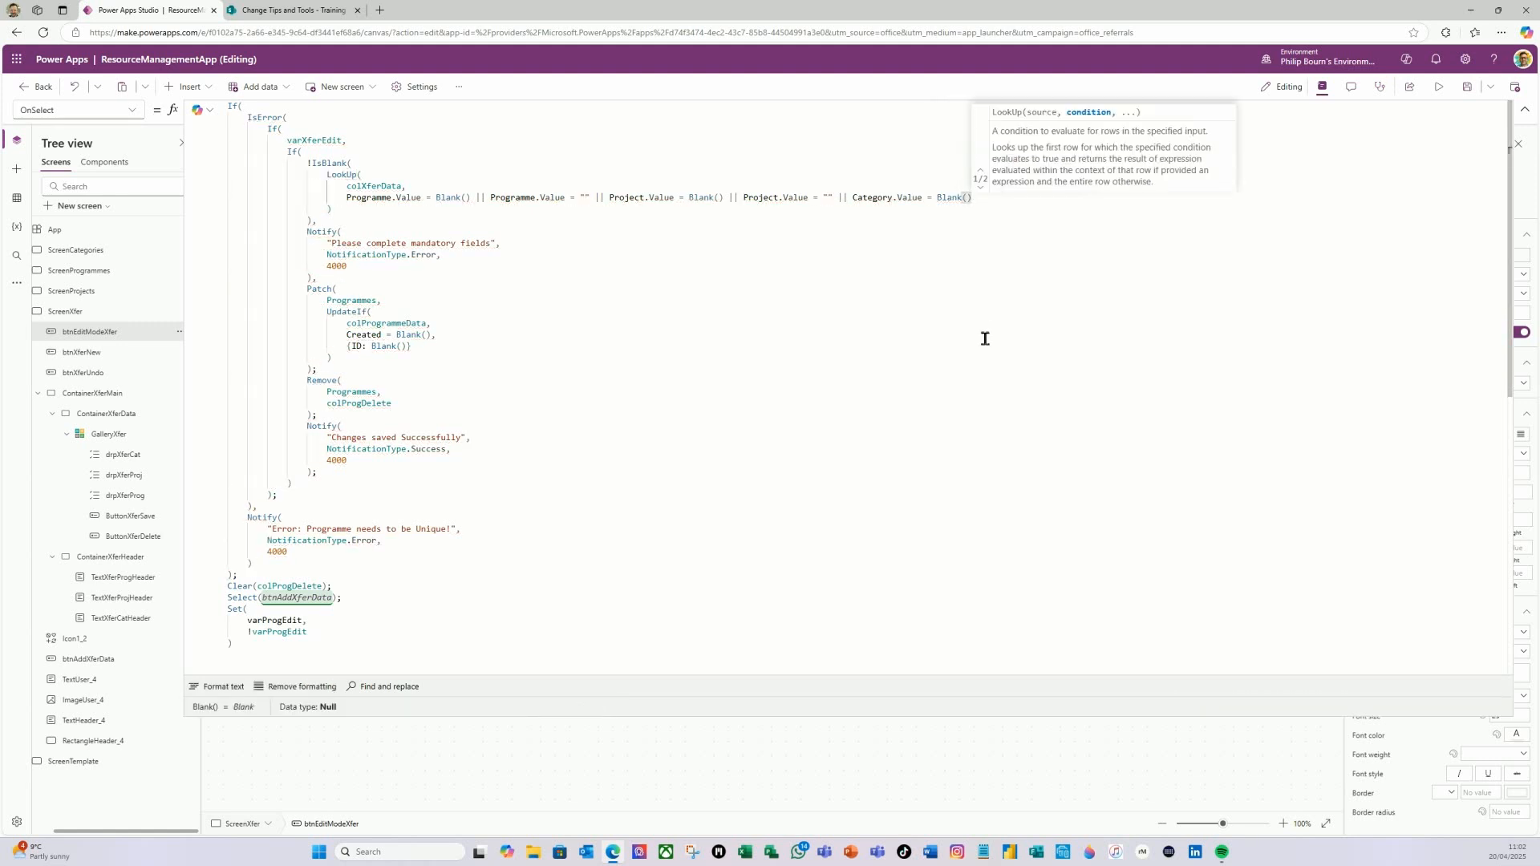
# - Extend the LookUp condition with || Category.Value = "" to catch empty category text
pyautogui.write('))')
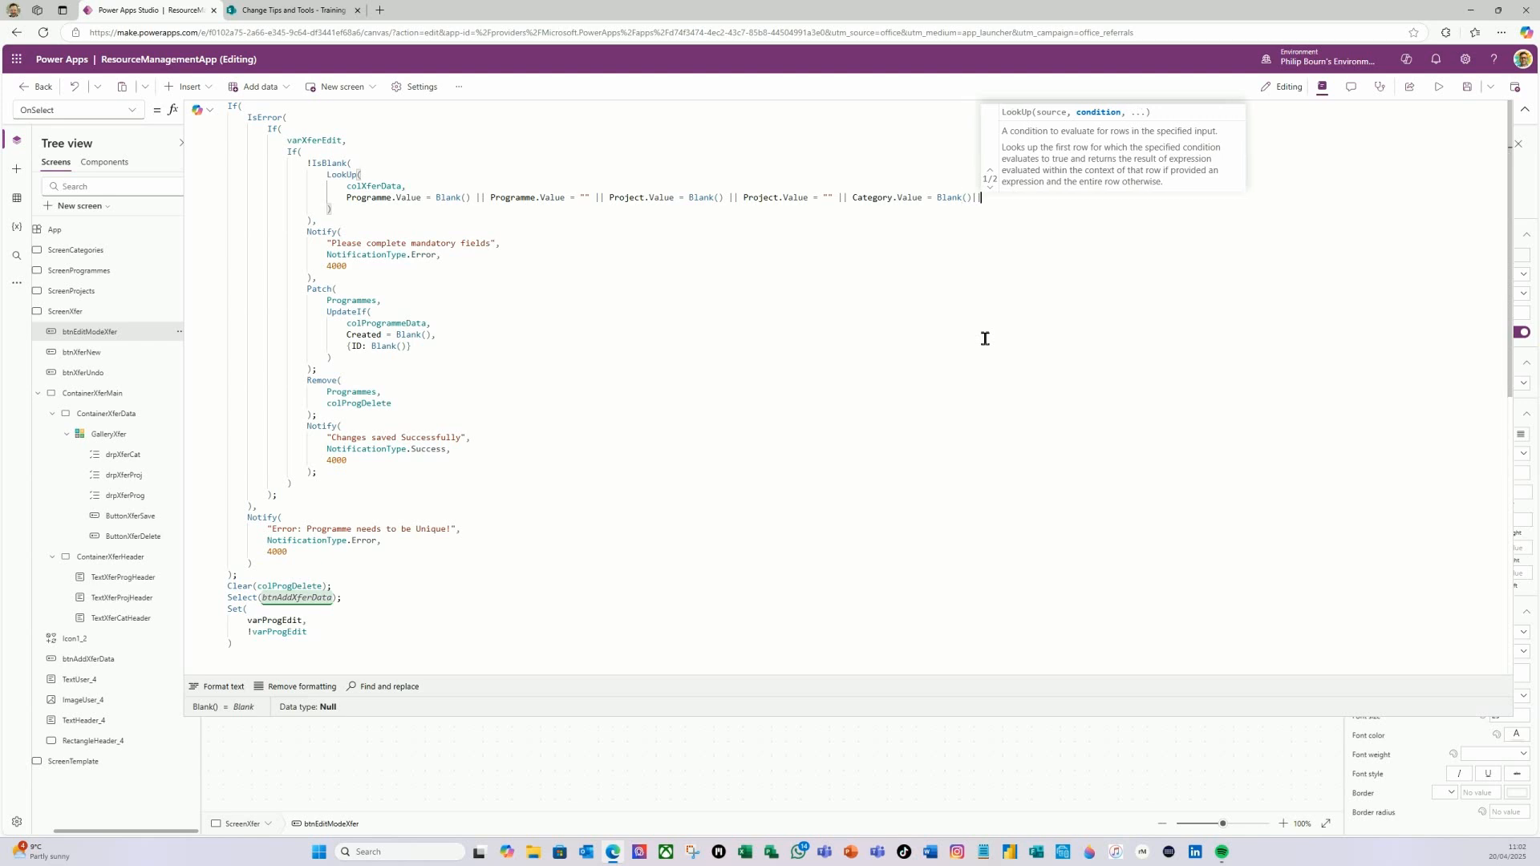
pyautogui.write(' cat')
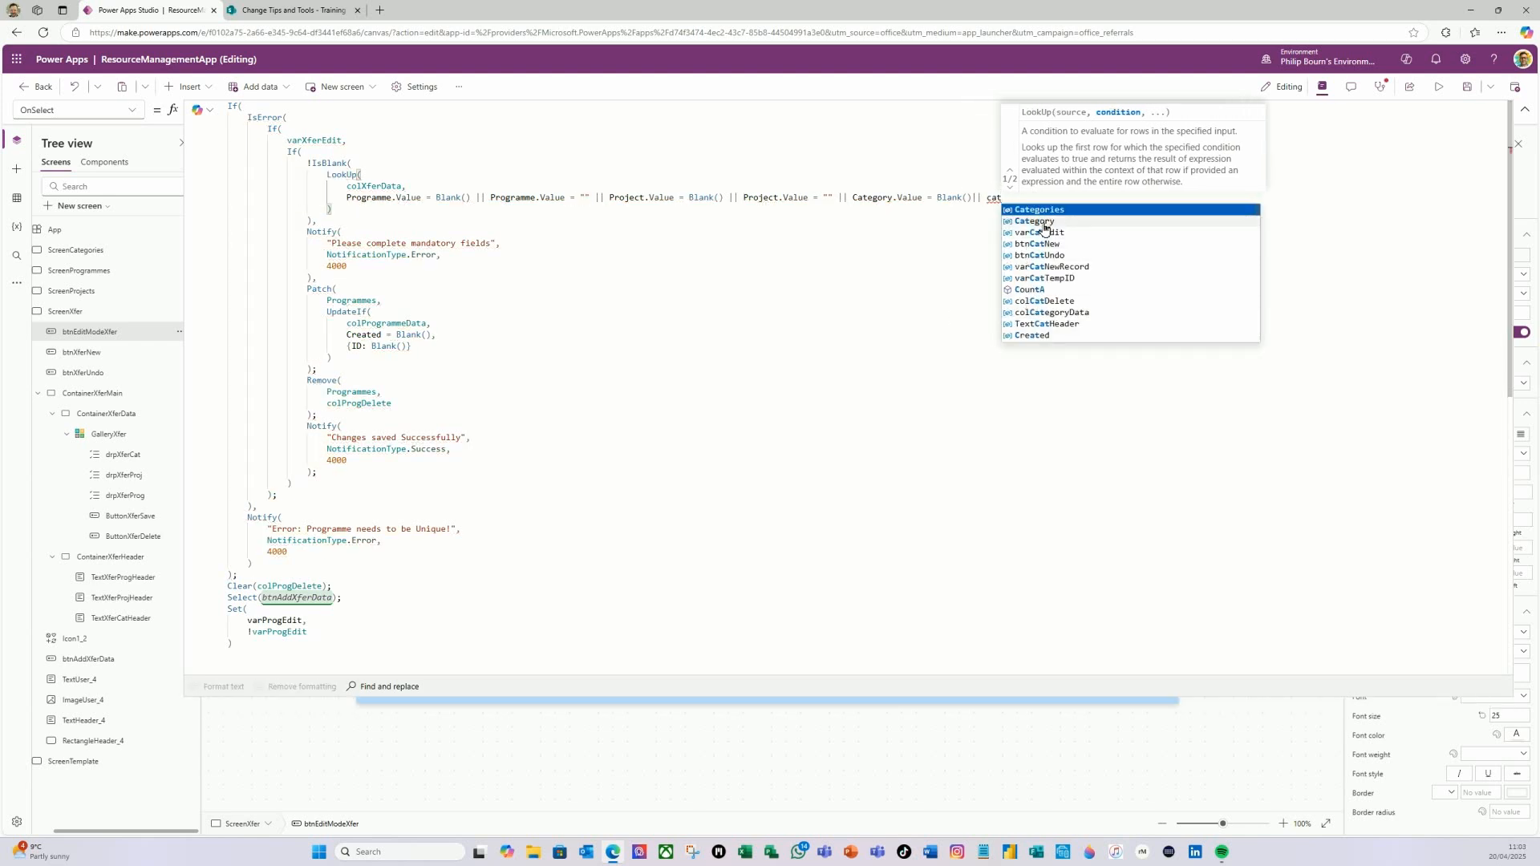
pyautogui.click(1036, 222)
pyautogui.write('.val')
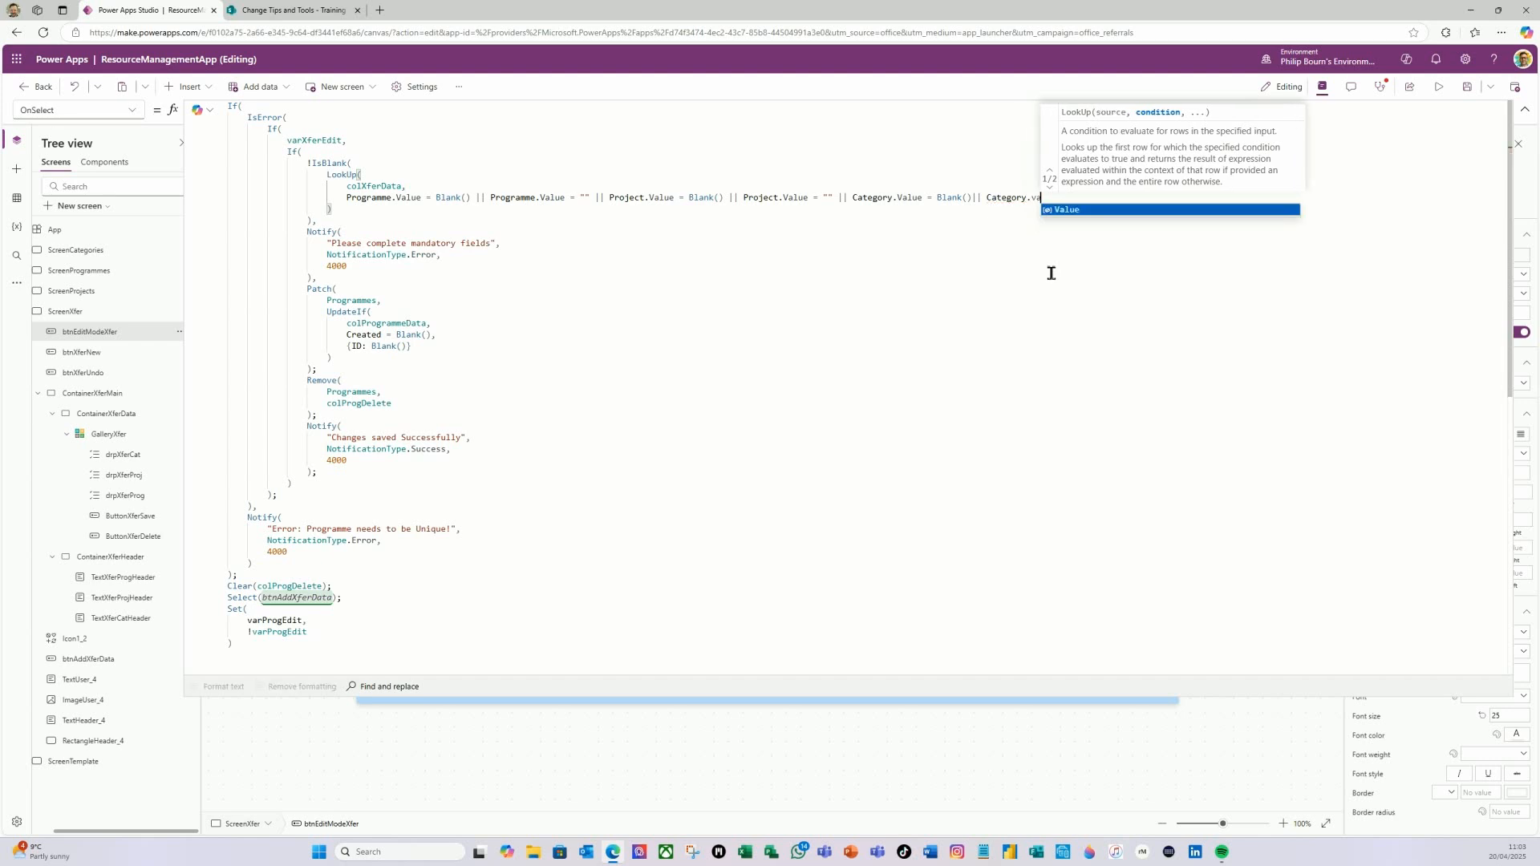
pyautogui.click(1079, 215)
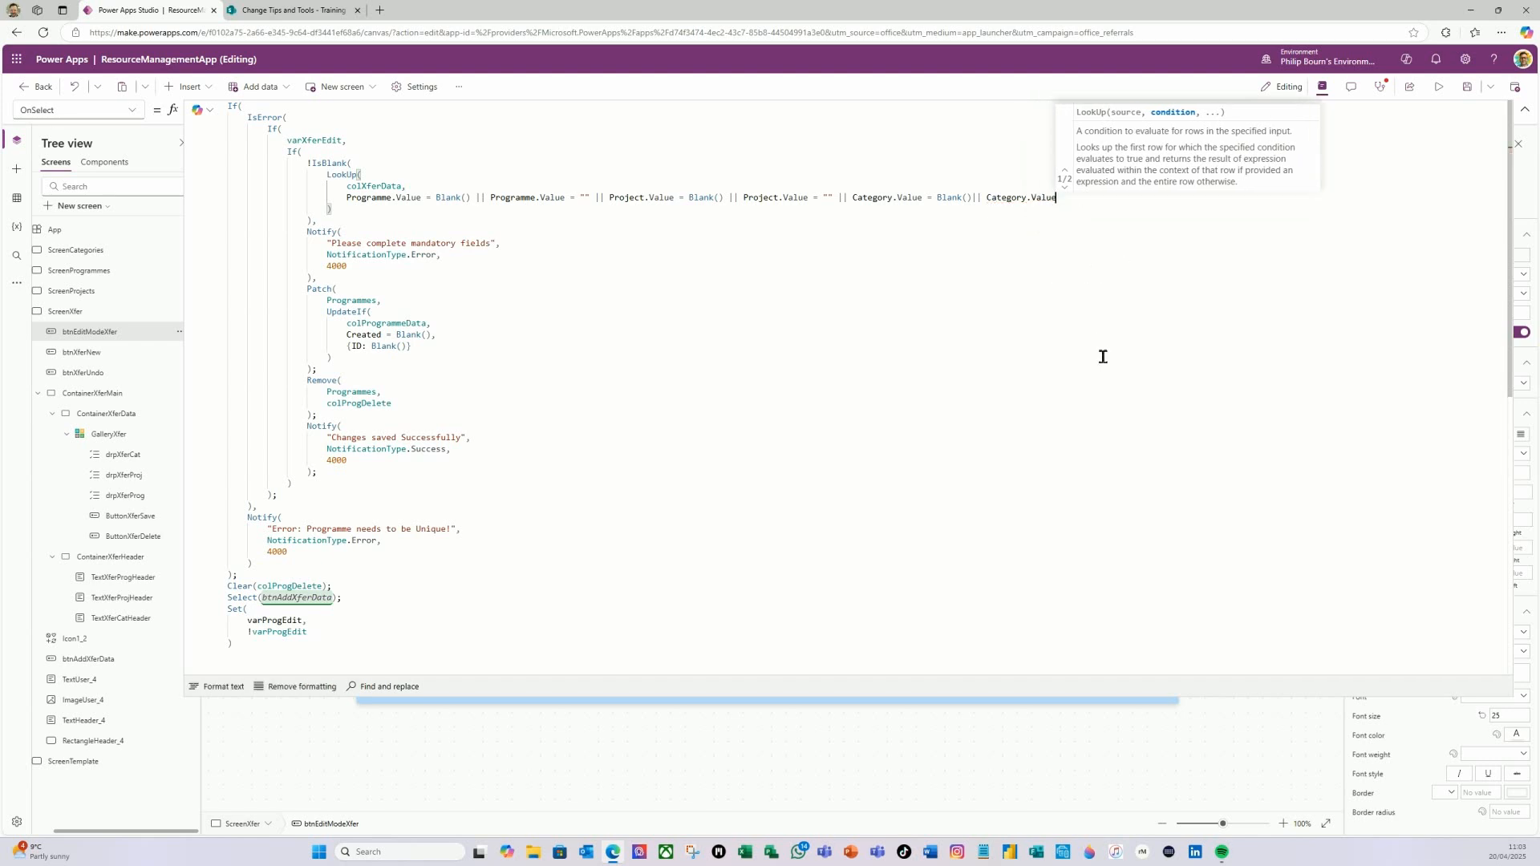
pyautogui.write('= ""')
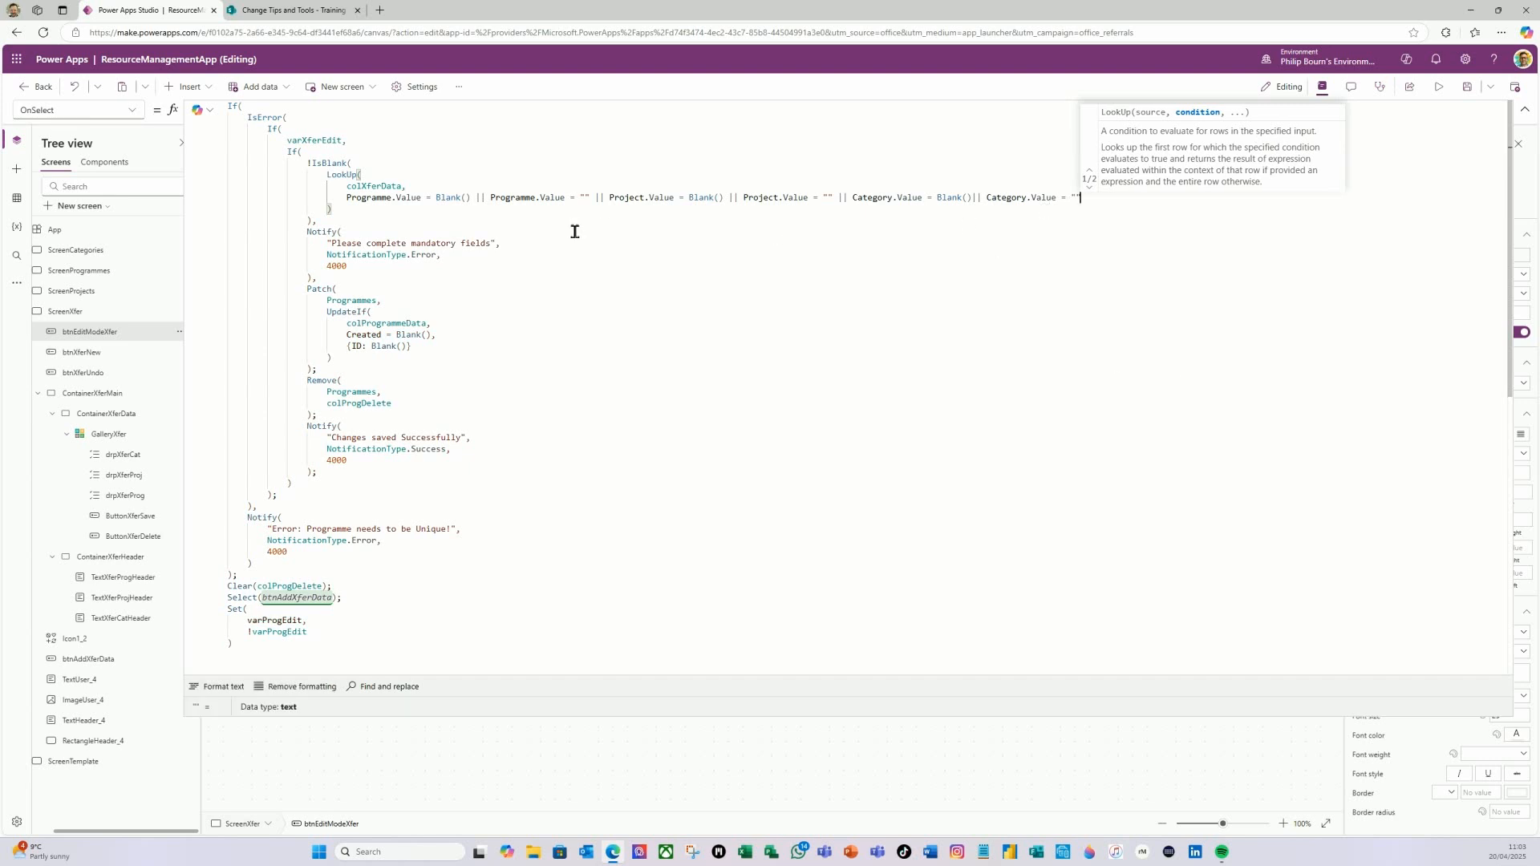
# - Replace the data source in the Patch call with 'Cross Reference'
pyautogui.click(375, 300)
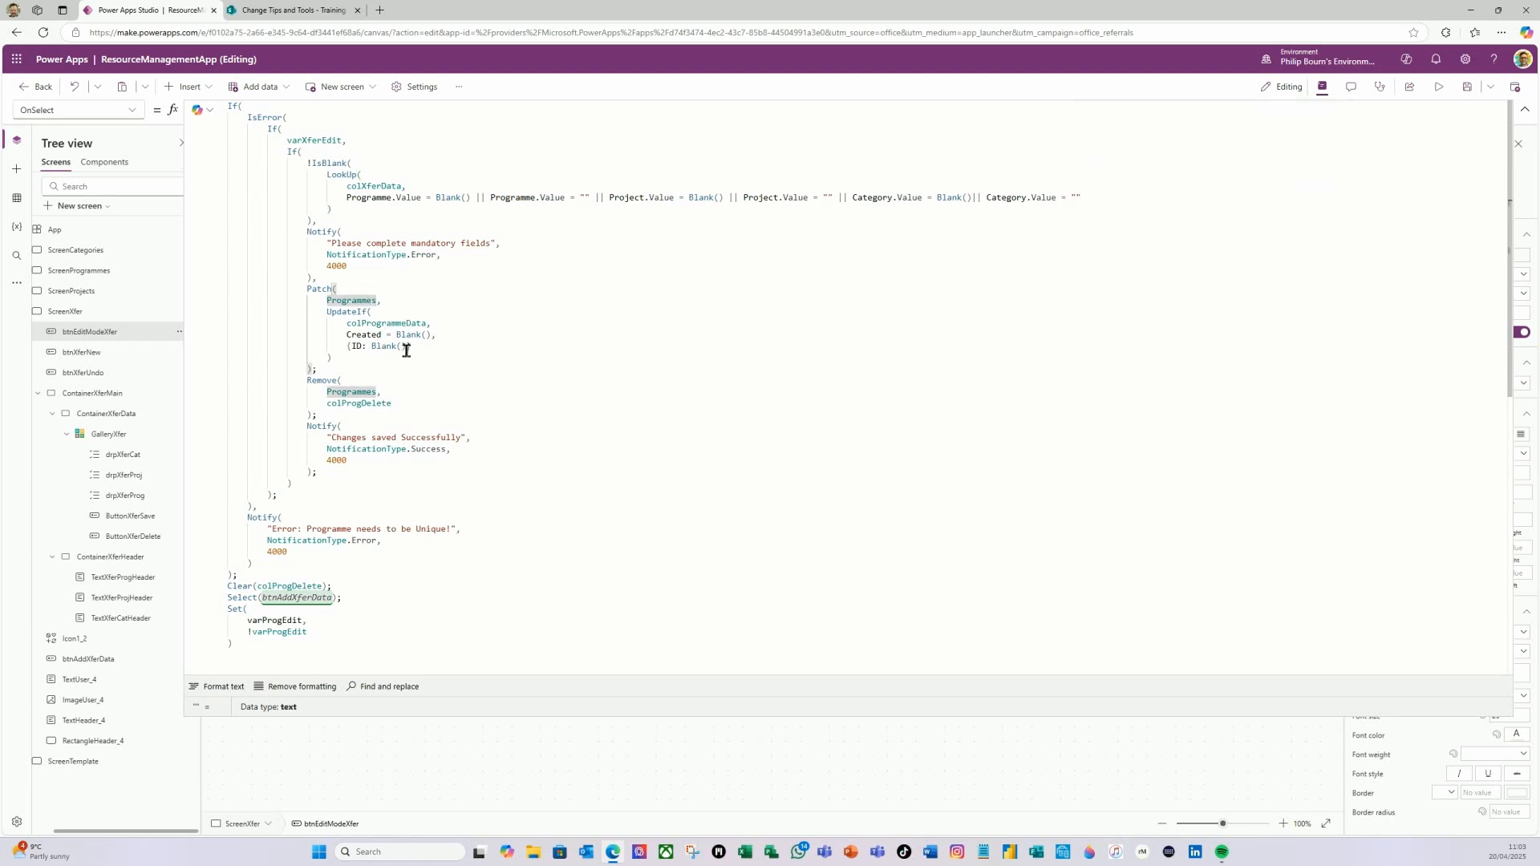
pyautogui.press('BackSpace')
pyautogui.press('BackSpace')
pyautogui.press('BackSpace')
pyautogui.press('BackSpace')
pyautogui.press('BackSpace')
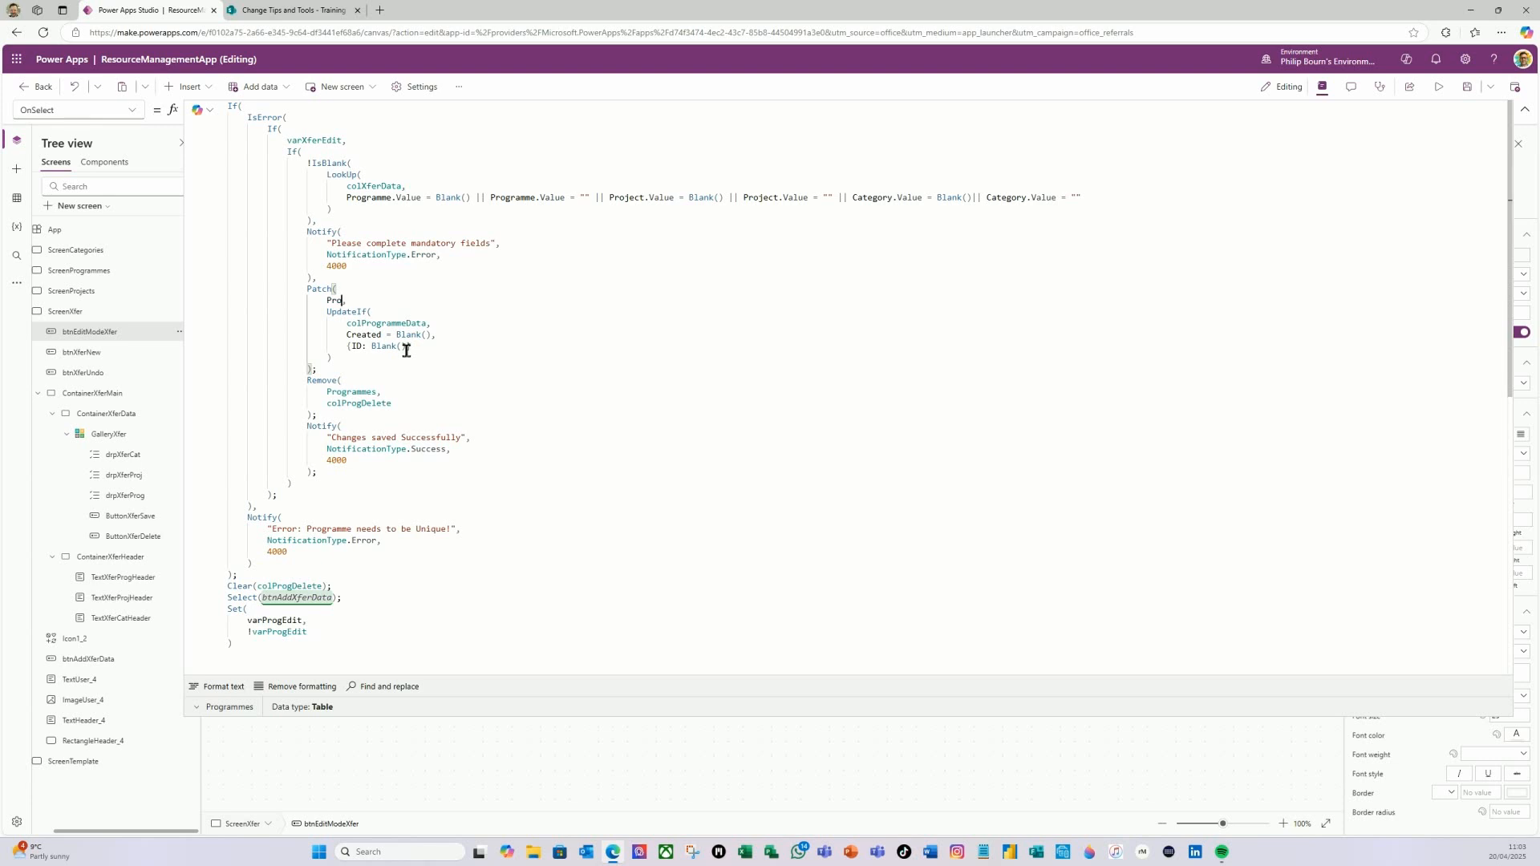
pyautogui.press('BackSpace')
pyautogui.write('cros')
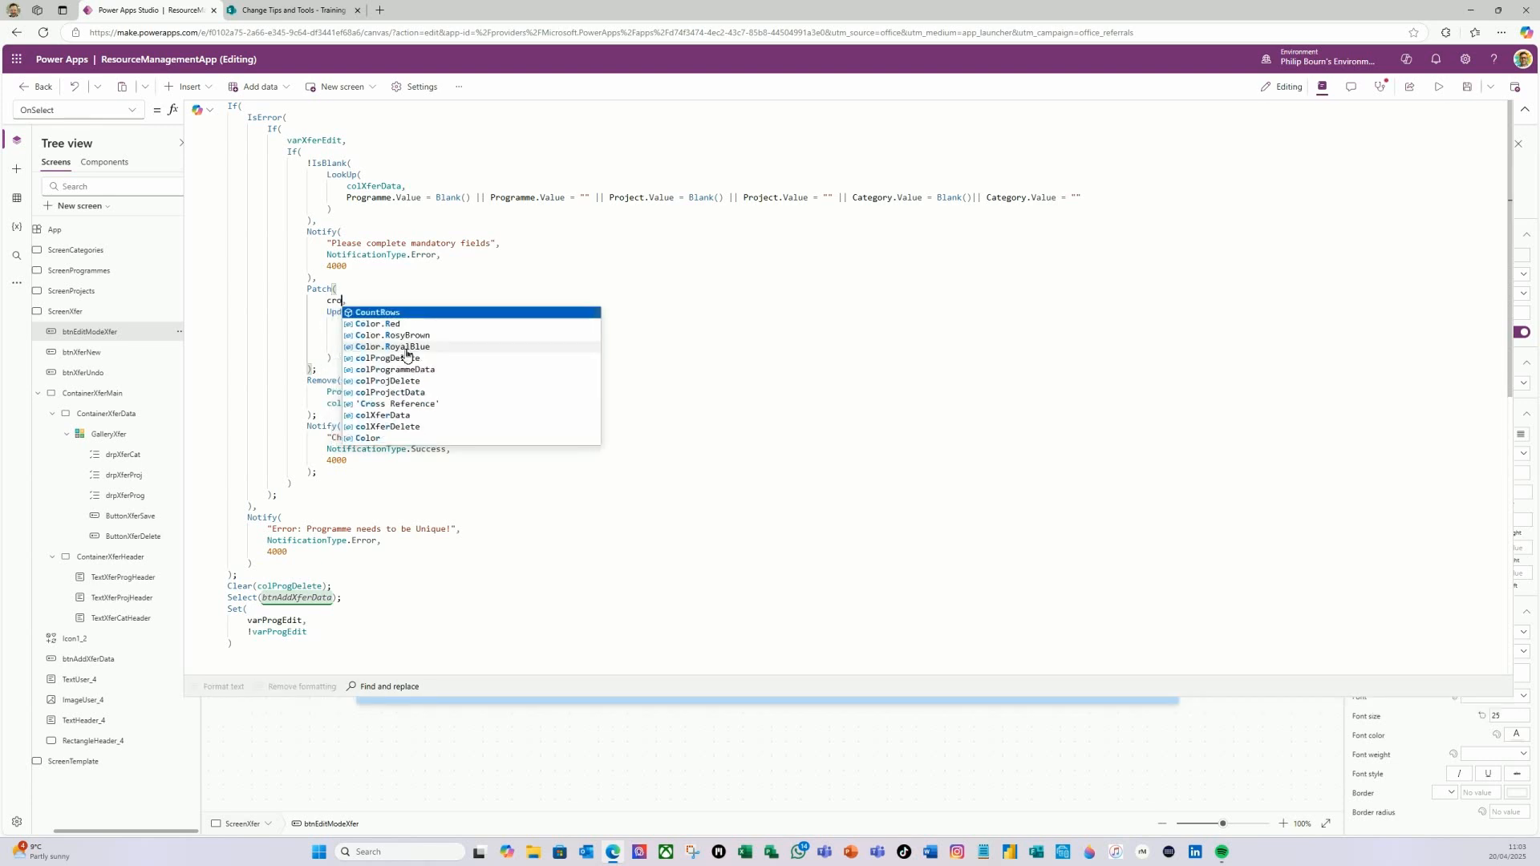
pyautogui.press('Tab')
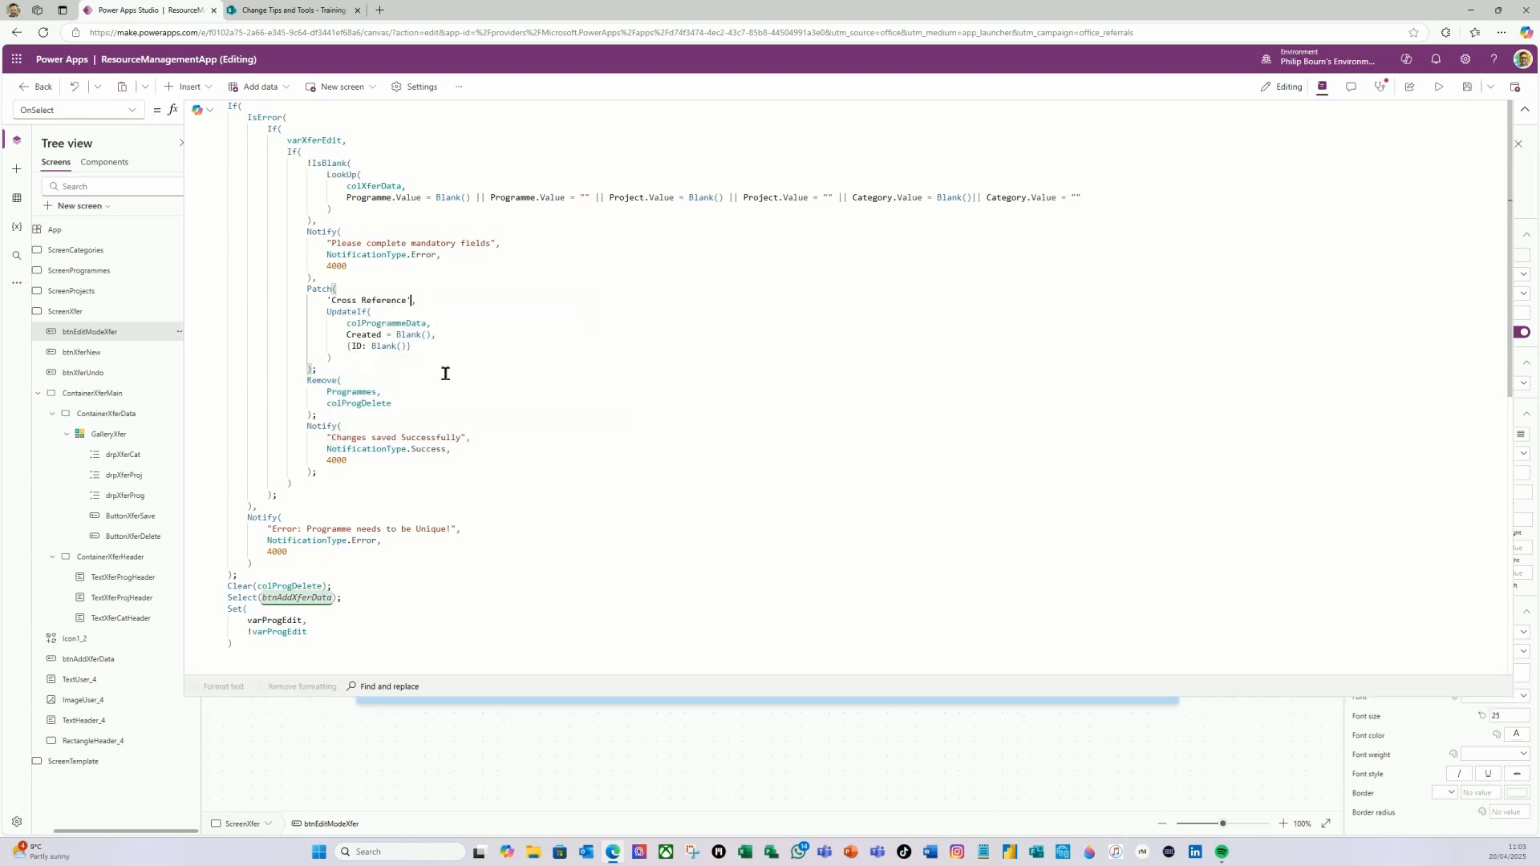
# - Change the collection in the UpdateIf inside Patch to colXferData
pyautogui.click(408, 324)
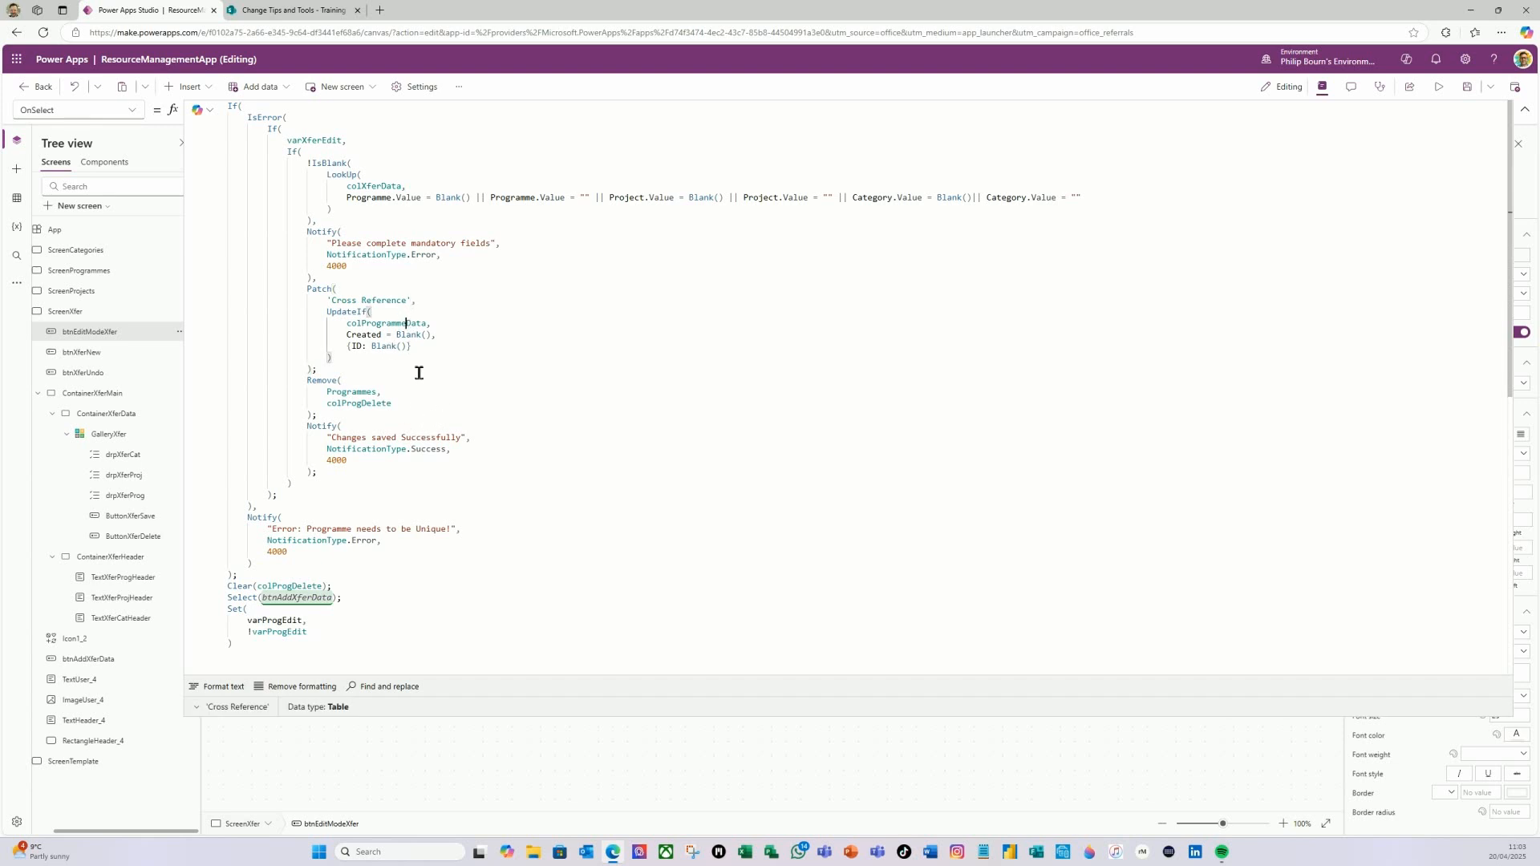
pyautogui.press('BackSpace')
pyautogui.press('BackSpace')
pyautogui.press('BackSpace')
pyautogui.press('BackSpace')
pyautogui.press('BackSpace')
pyautogui.press('BackSpace')
pyautogui.press('BackSpace')
pyautogui.press('BackSpace')
pyautogui.press('BackSpace')
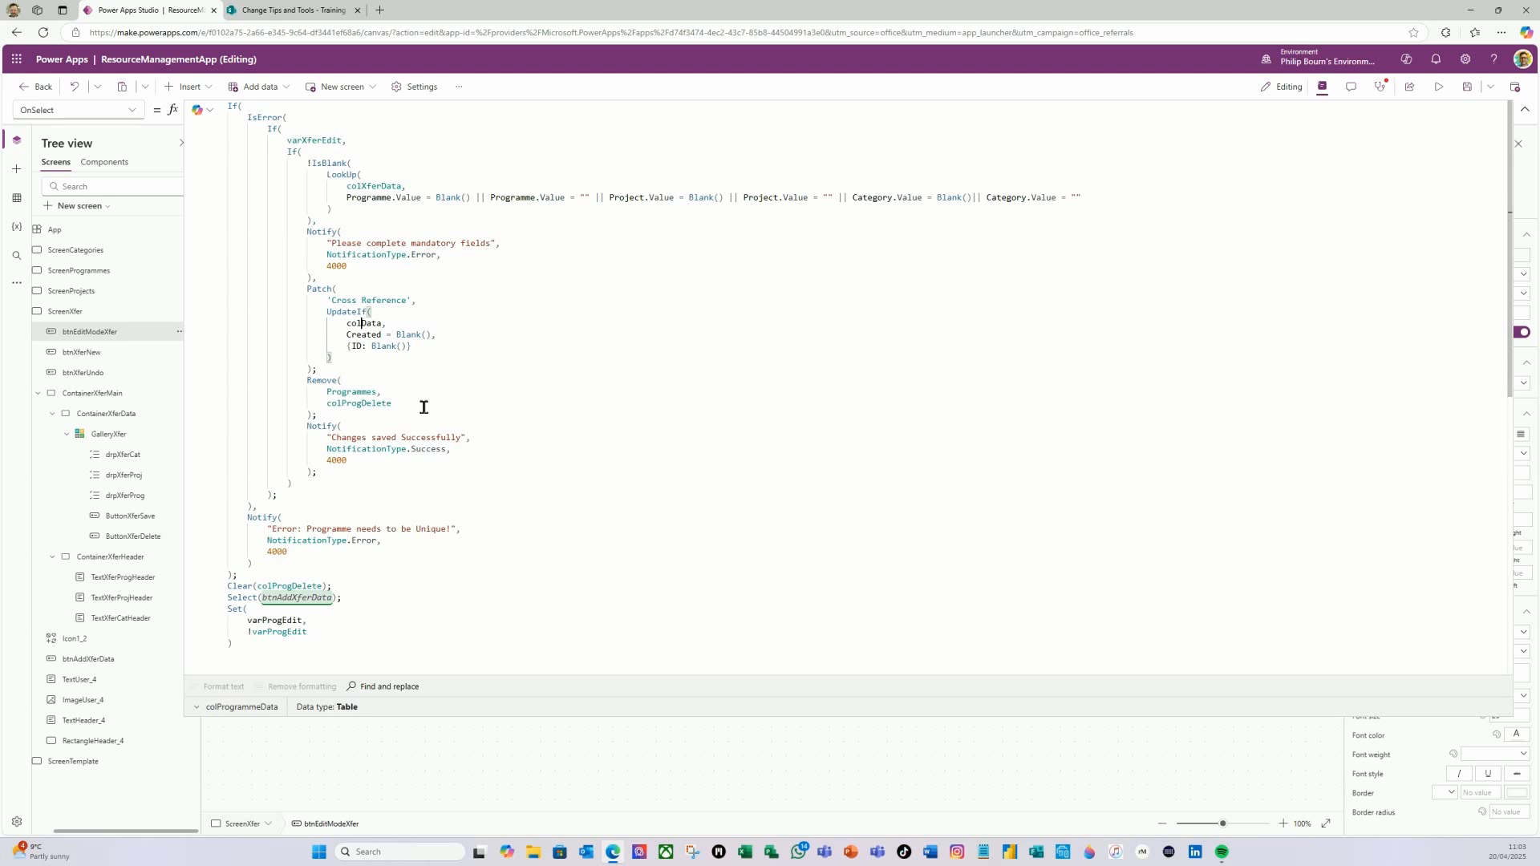
pyautogui.write('Xfer')
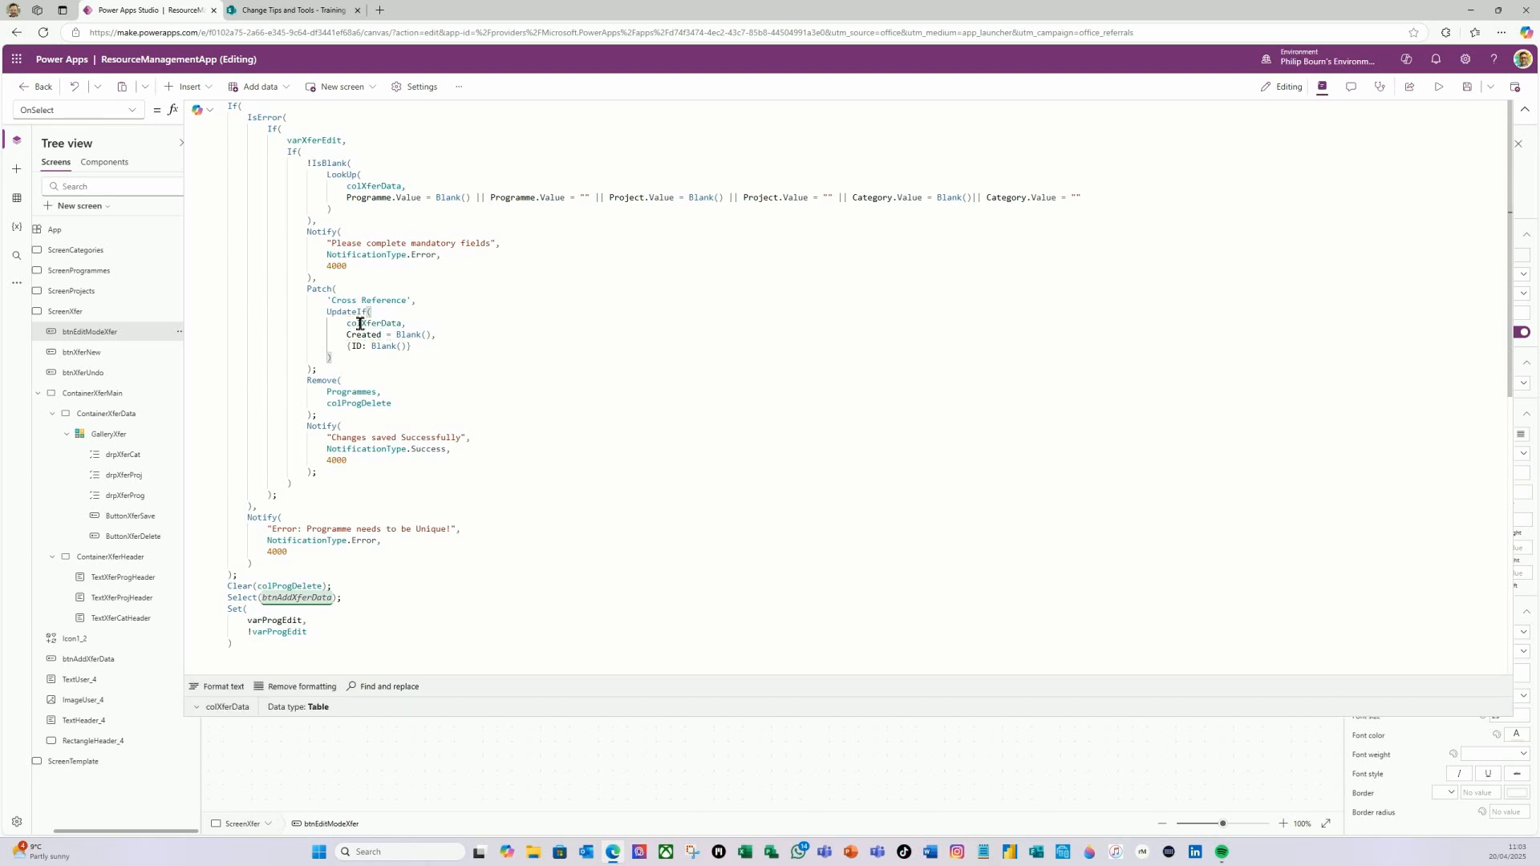
# - Replace the data source in the Remove call with 'Cross Reference'
pyautogui.click(378, 392)
pyautogui.press('BackSpace')
pyautogui.press('BackSpace')
pyautogui.press('BackSpace')
pyautogui.write('cros,')
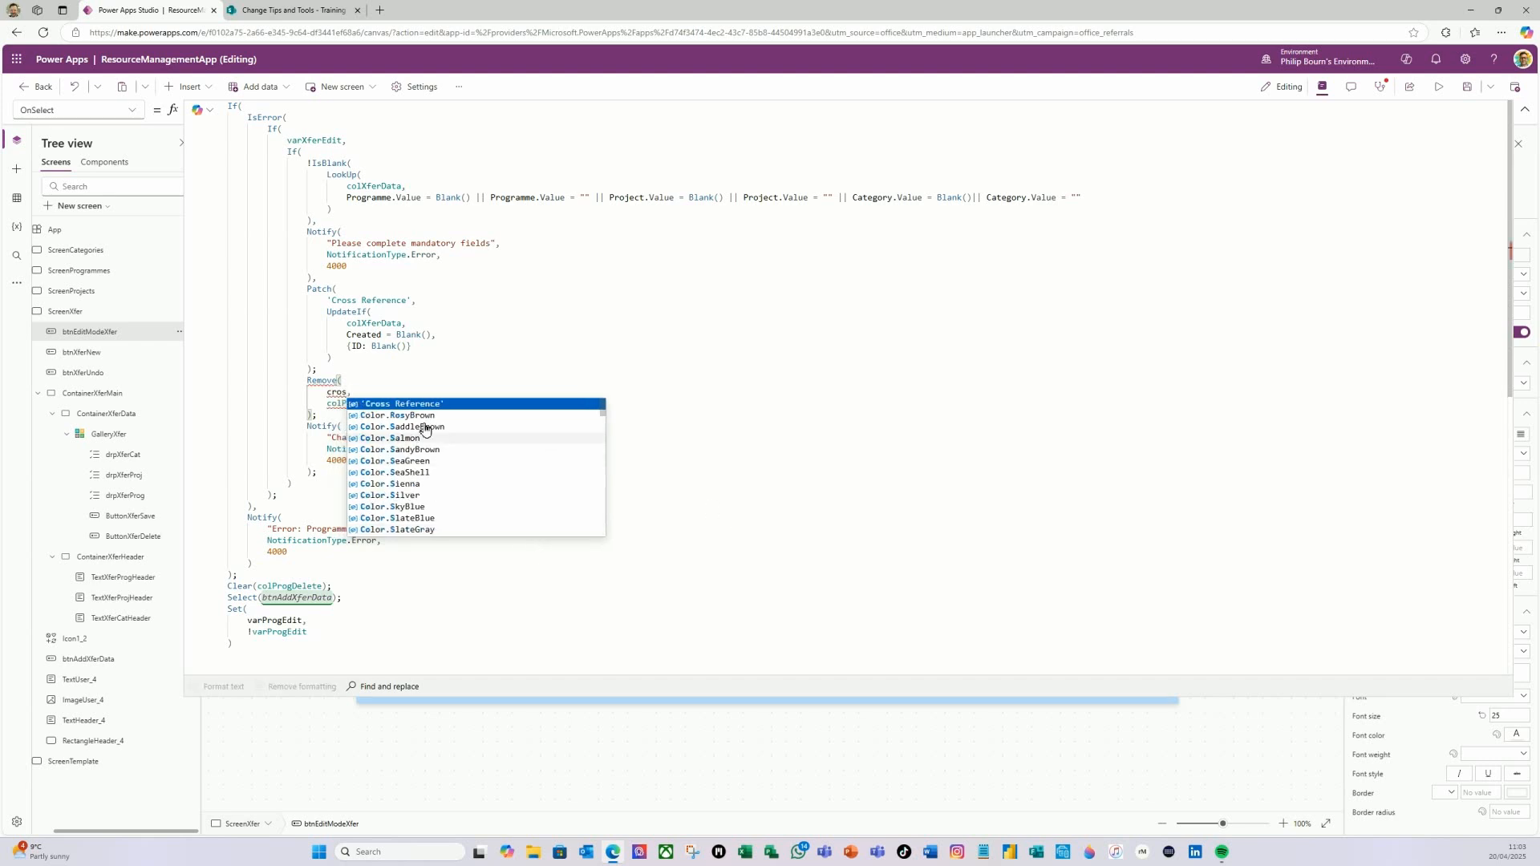
pyautogui.press('Tab')
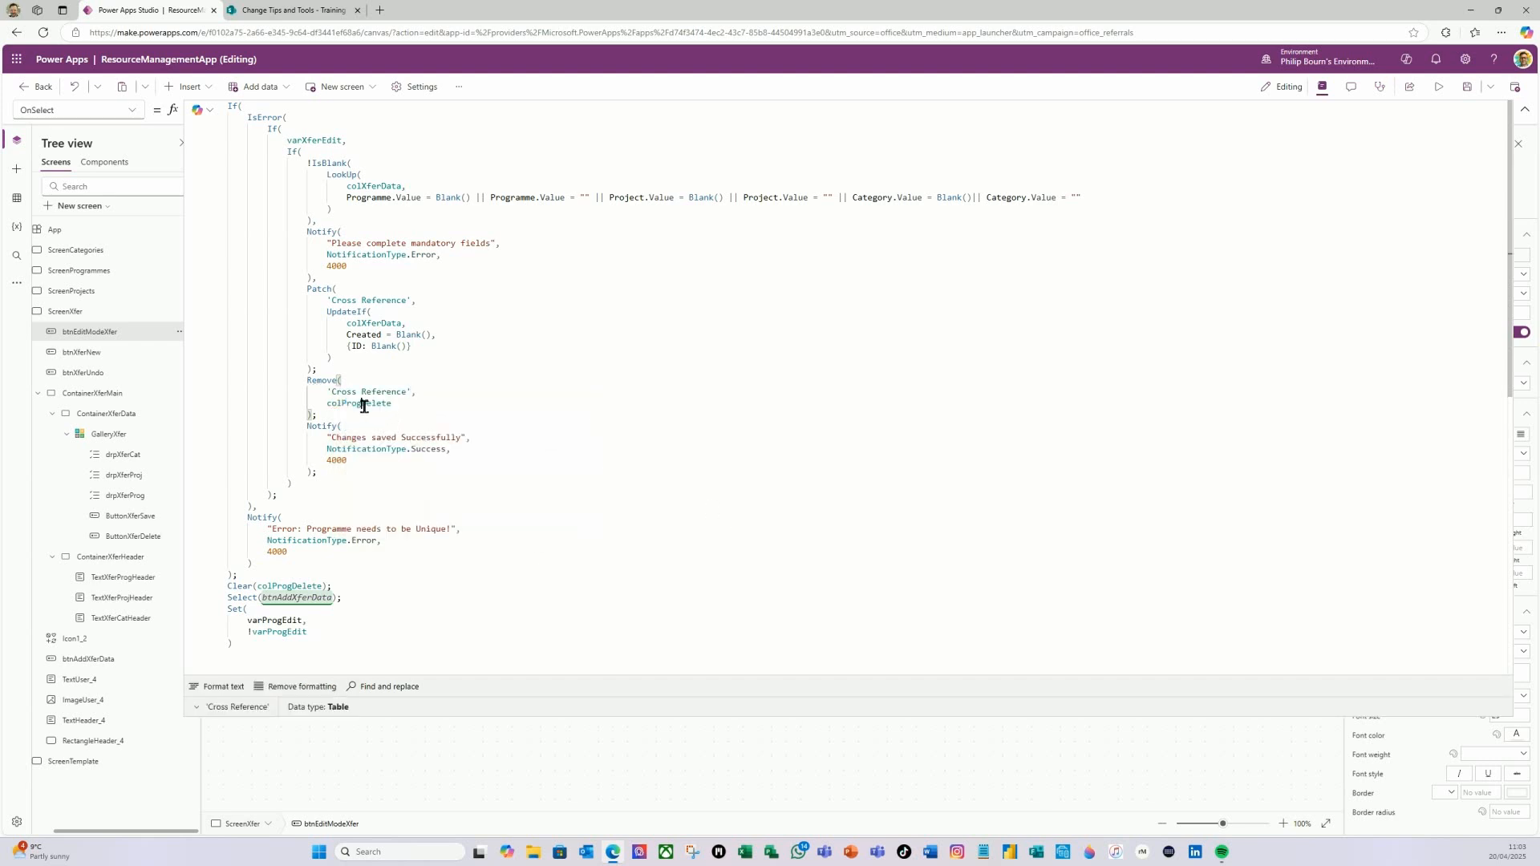
# - Change the collection in the Remove call to colXferDelete
pyautogui.click(363, 406)
pyautogui.press('BackSpace')
pyautogui.press('BackSpace')
pyautogui.press('BackSpace')
pyautogui.press('BackSpace')
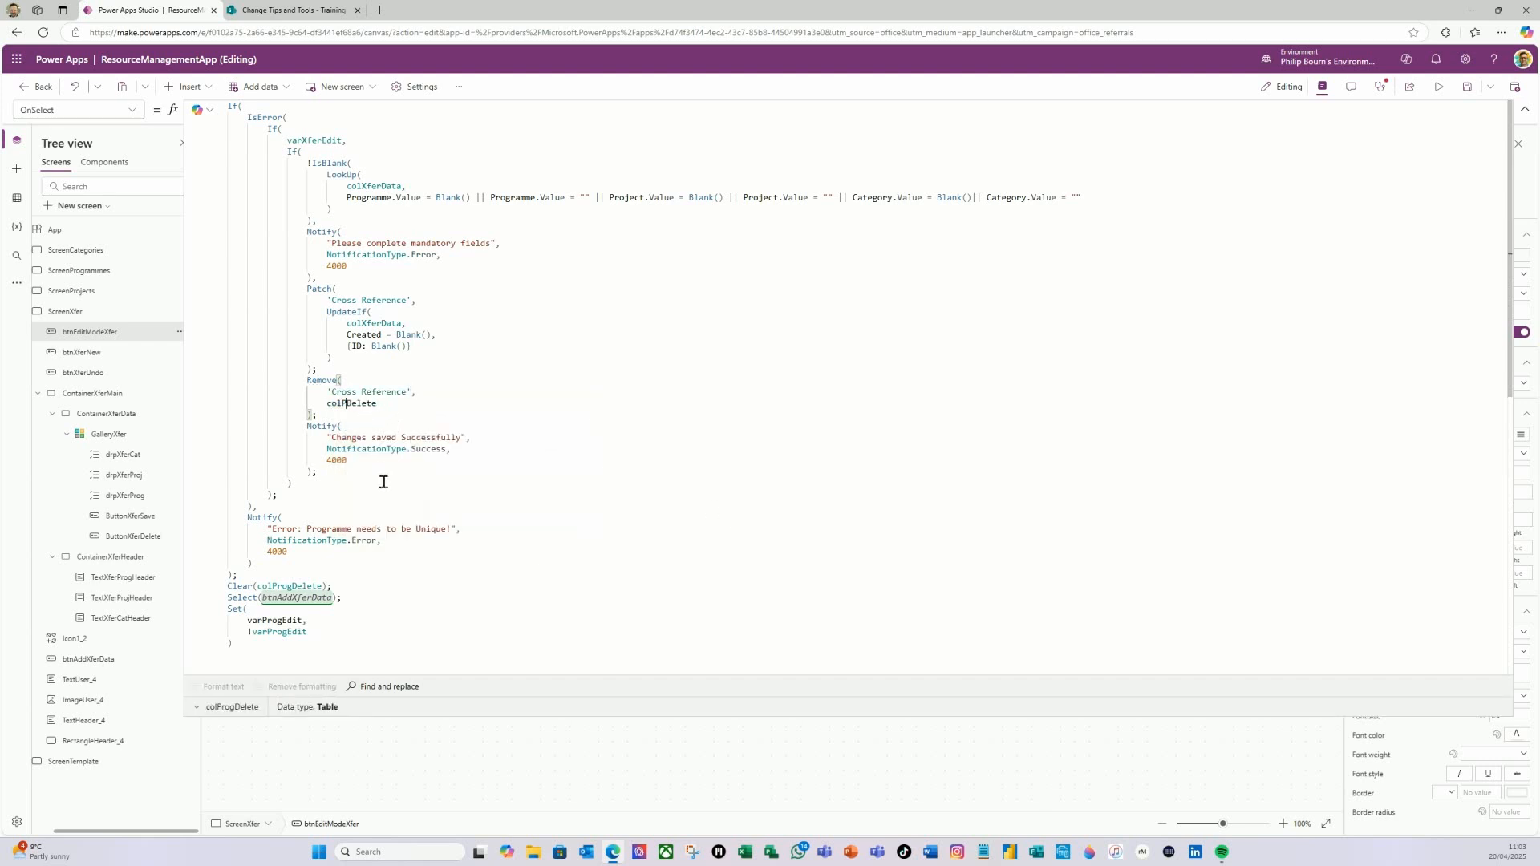
pyautogui.write('Xfer')
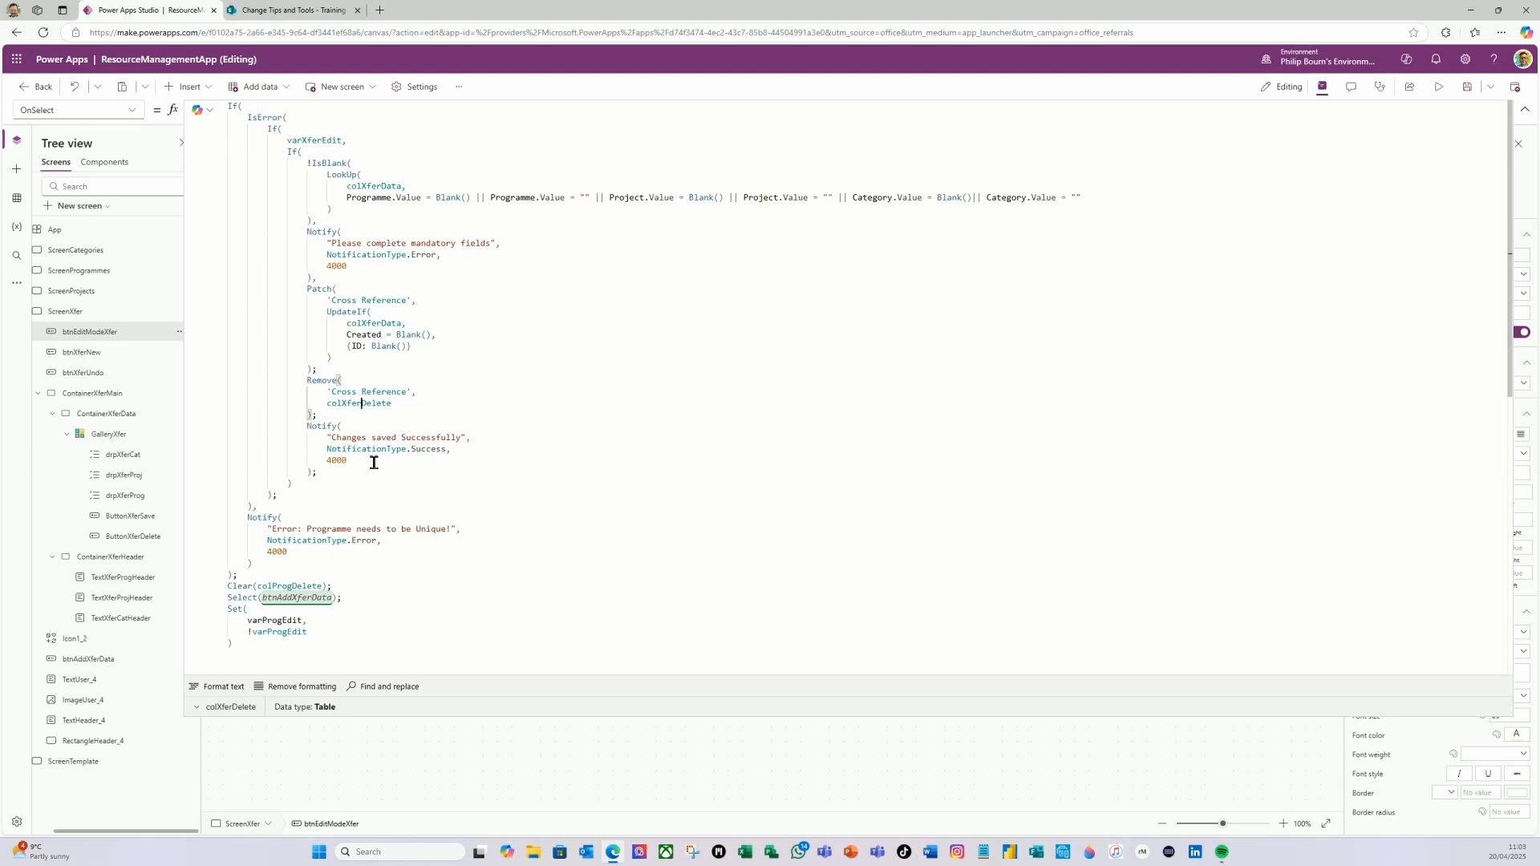
# - Reword the uniqueness error notification to "Error: Project needs to be Unique!"
pyautogui.doubleClick(351, 530)
pyautogui.write('Pro')
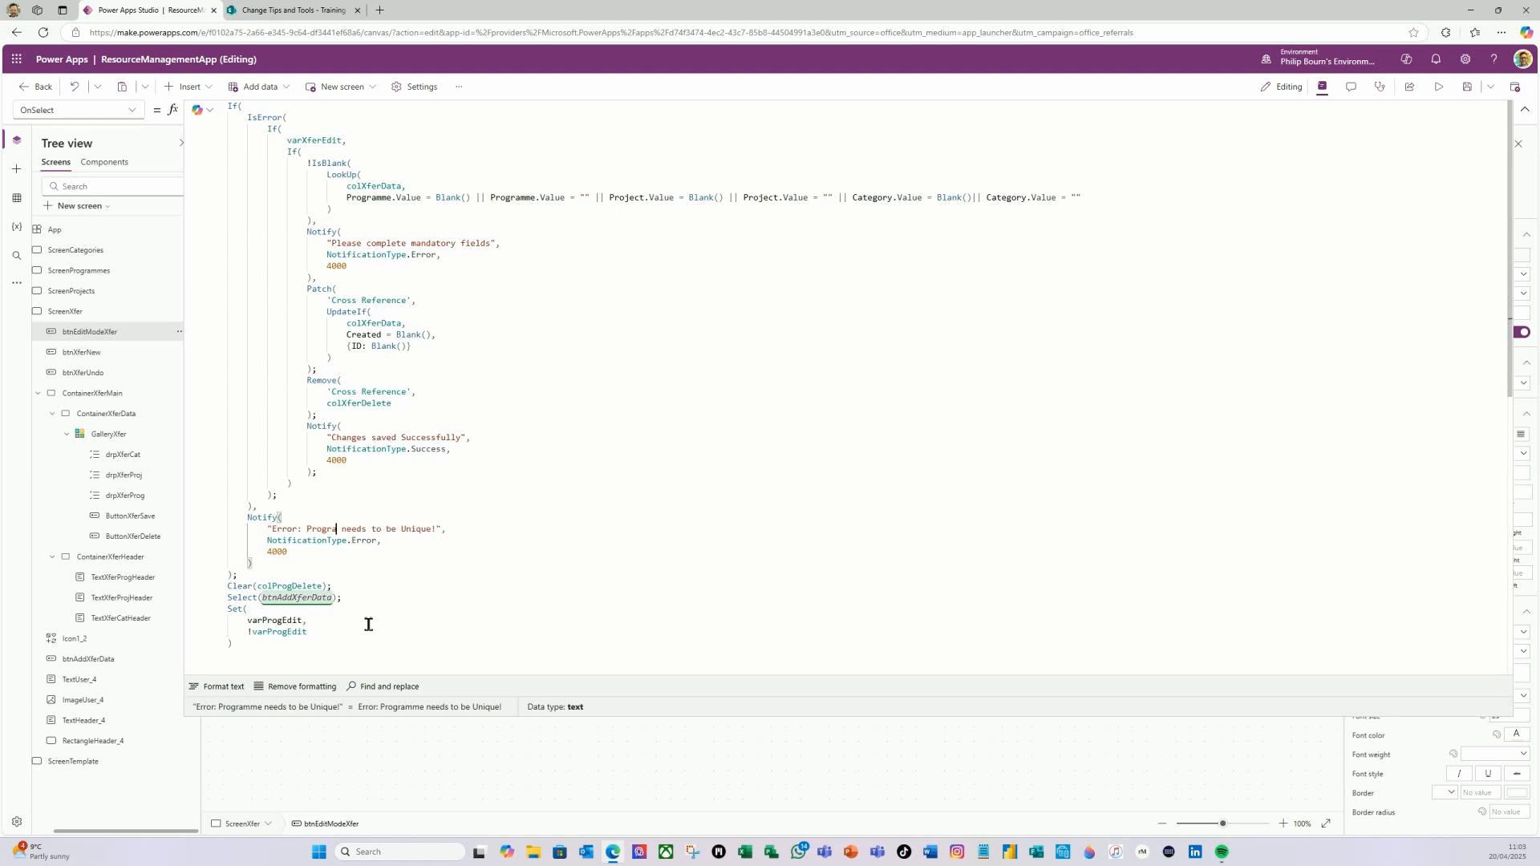
pyautogui.write('ject')
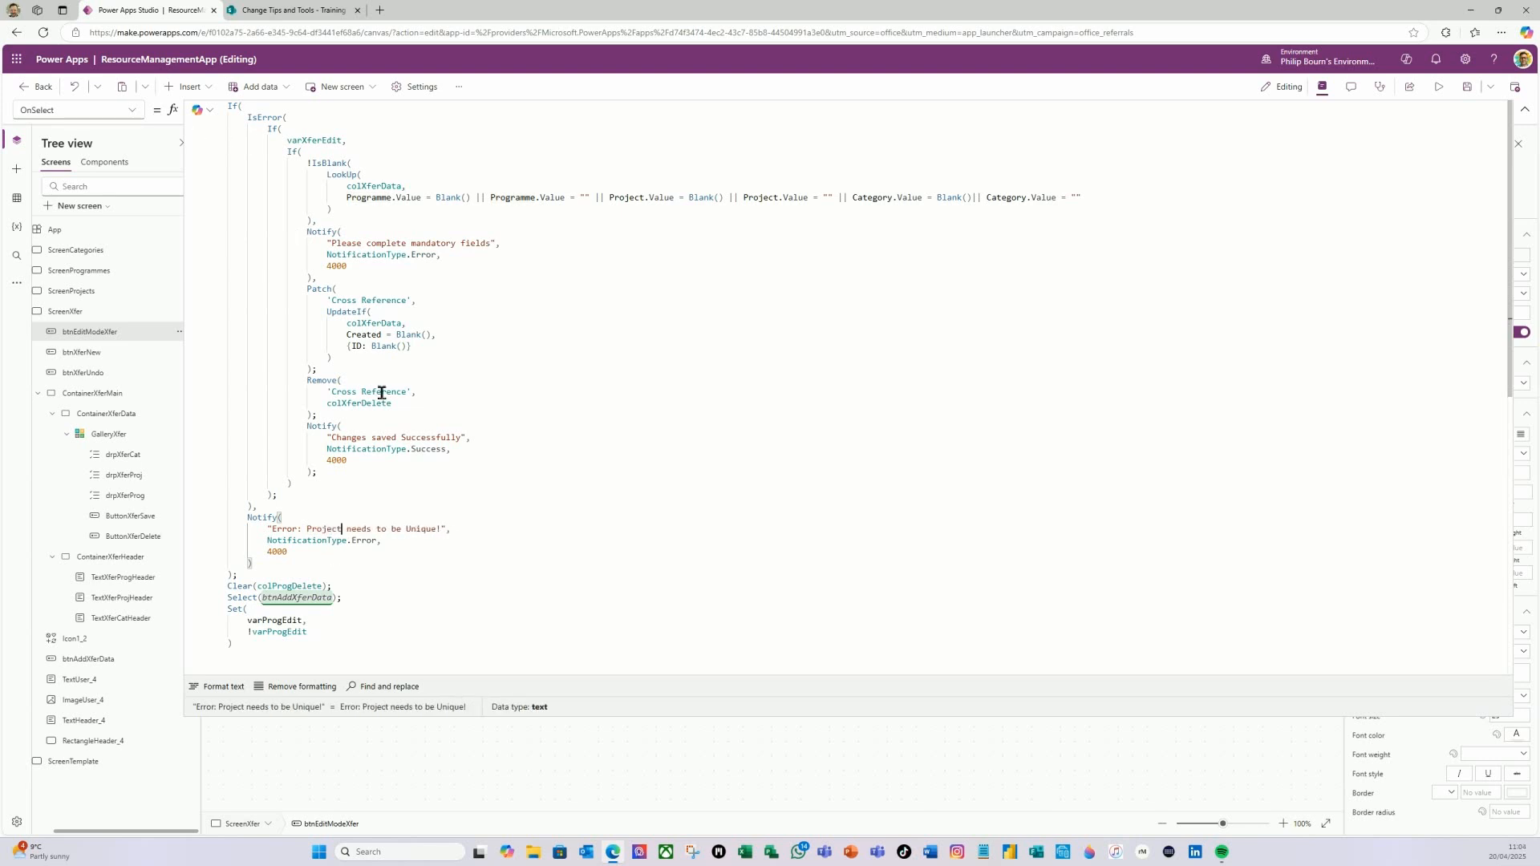
# - Change the collection in the Clear call to colXferDelete
pyautogui.click(297, 587)
pyautogui.press('BackSpace')
pyautogui.press('BackSpace')
pyautogui.press('BackSpace')
pyautogui.press('BackSpace')
pyautogui.write('Xfer')
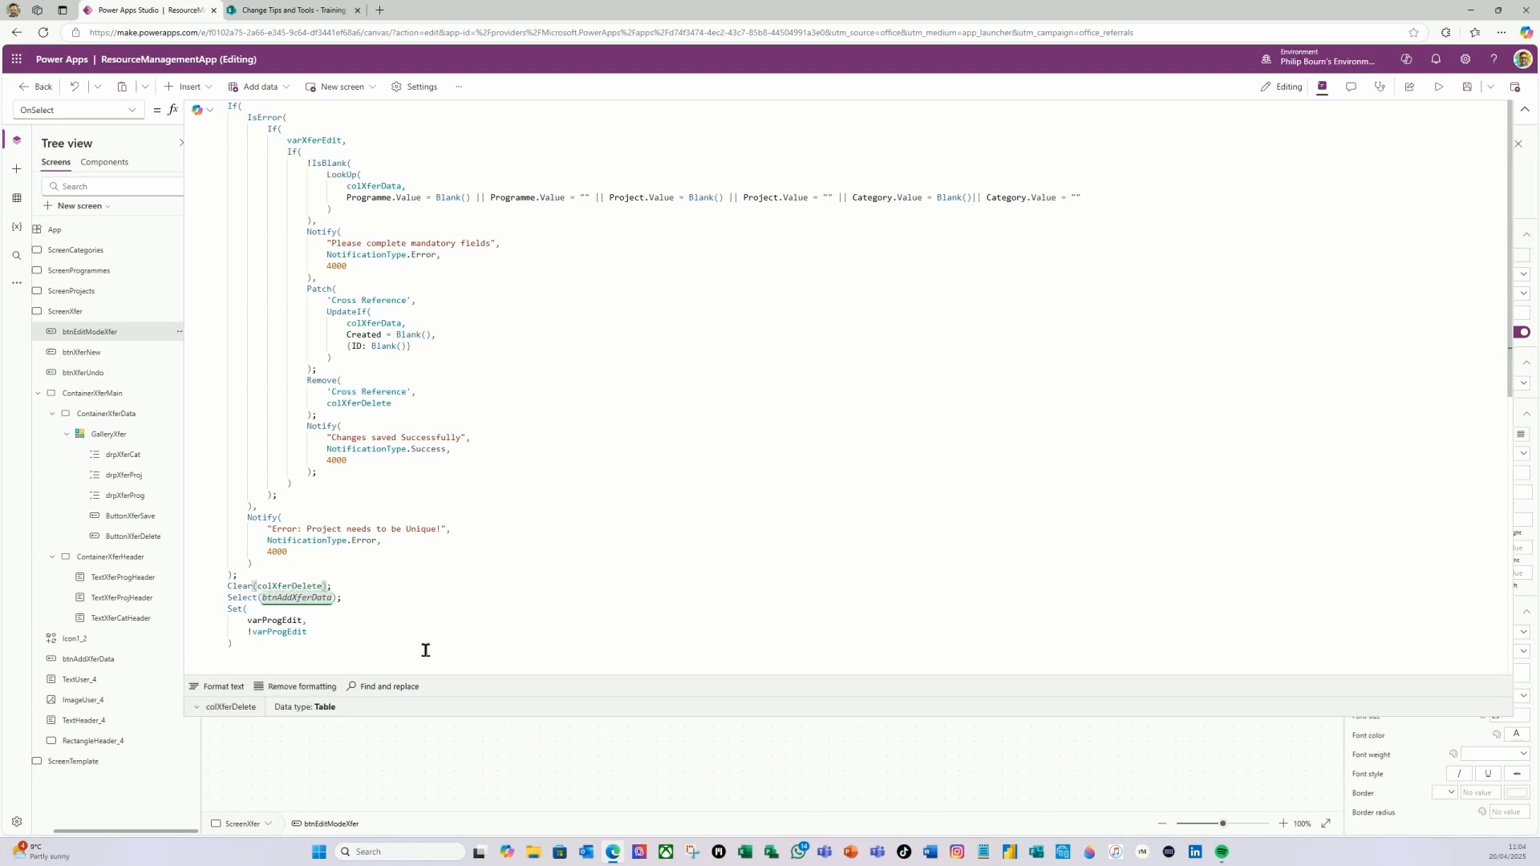
# - Make the final Set call toggle varXferEdit with !varXferEdit, and format and collapse the finished formula
pyautogui.click(285, 624)
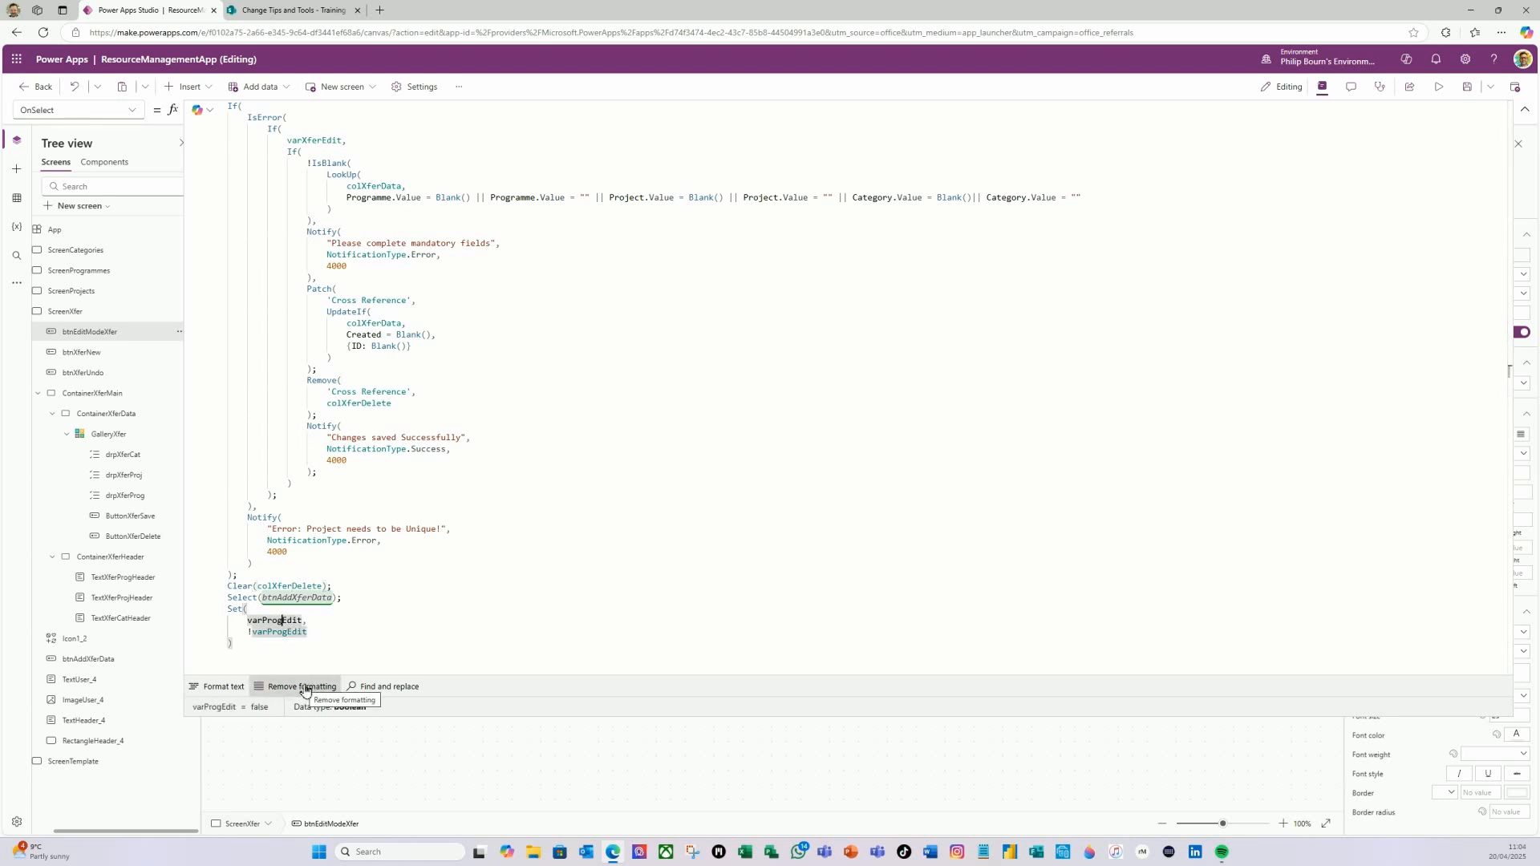
pyautogui.press('BackSpace')
pyautogui.press('BackSpace')
pyautogui.press('BackSpace')
pyautogui.press('BackSpace')
pyautogui.write('Xfer')
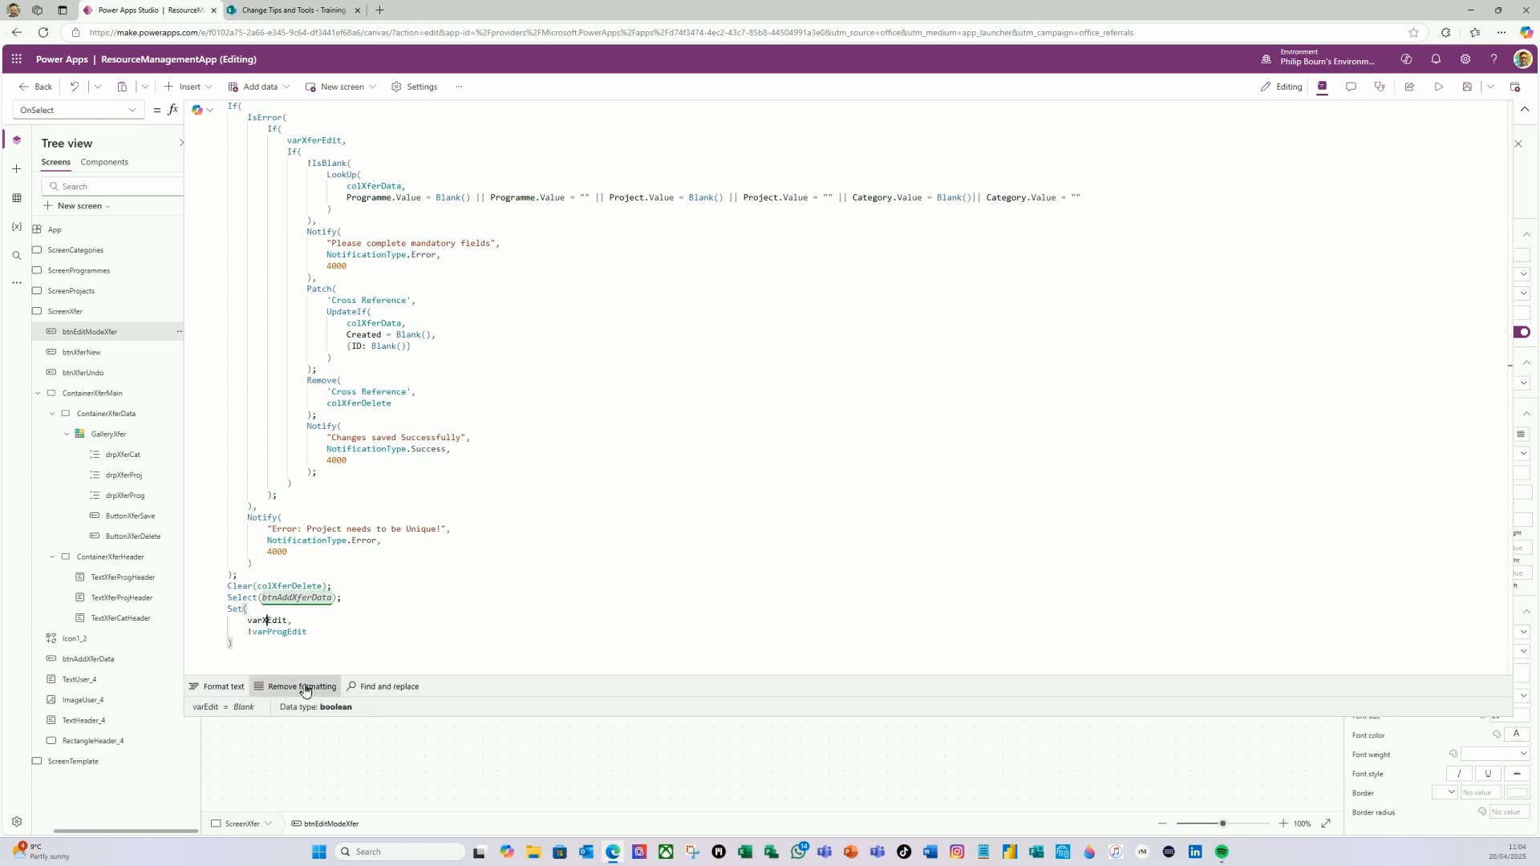
pyautogui.click(287, 632)
pyautogui.press('BackSpace')
pyautogui.press('BackSpace')
pyautogui.press('BackSpace')
pyautogui.press('BackSpace')
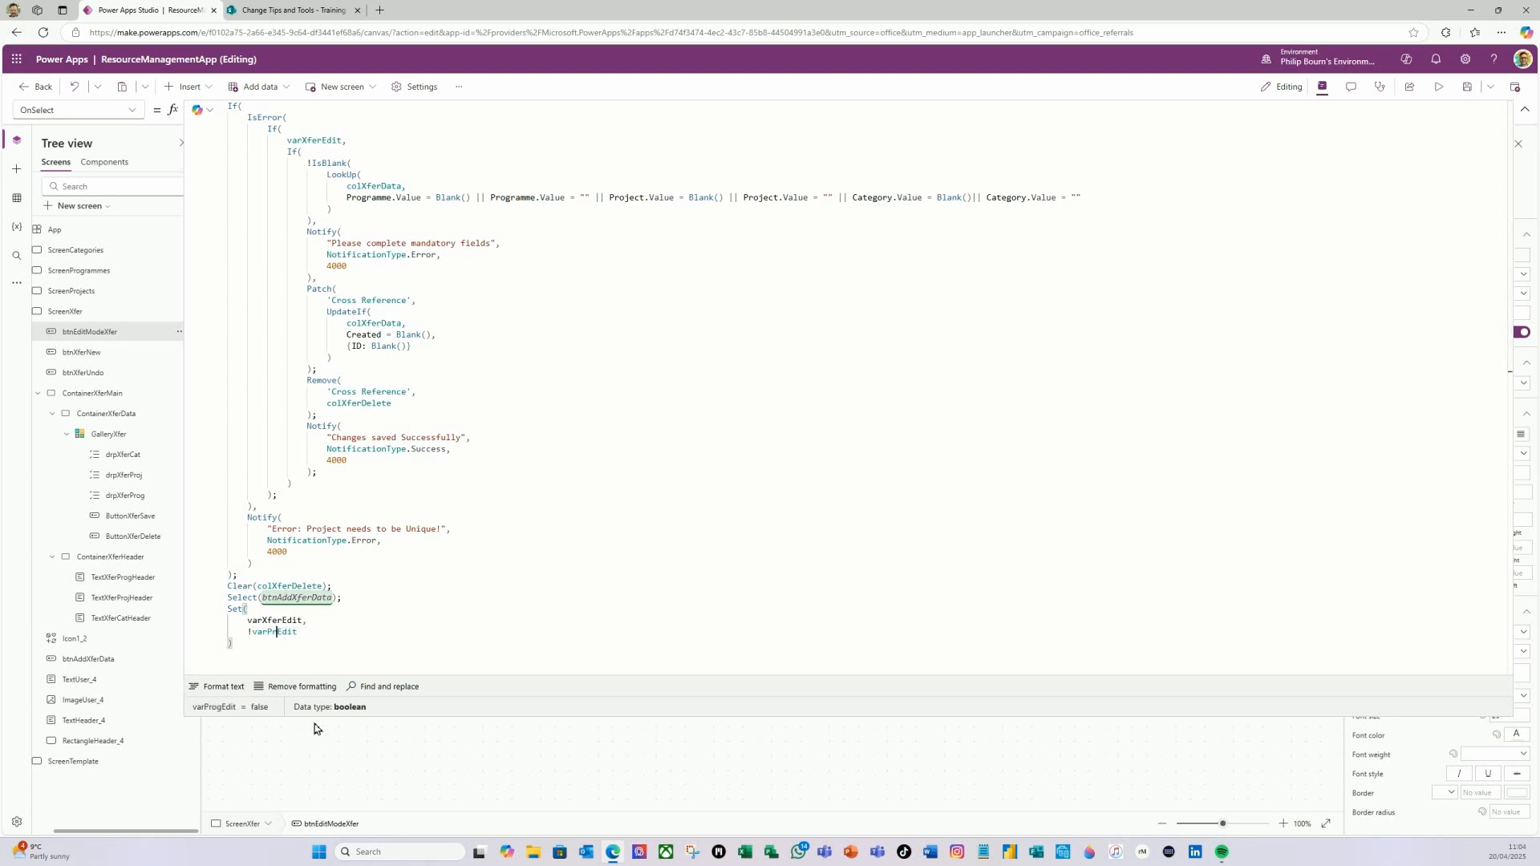
pyautogui.write('Xfer')
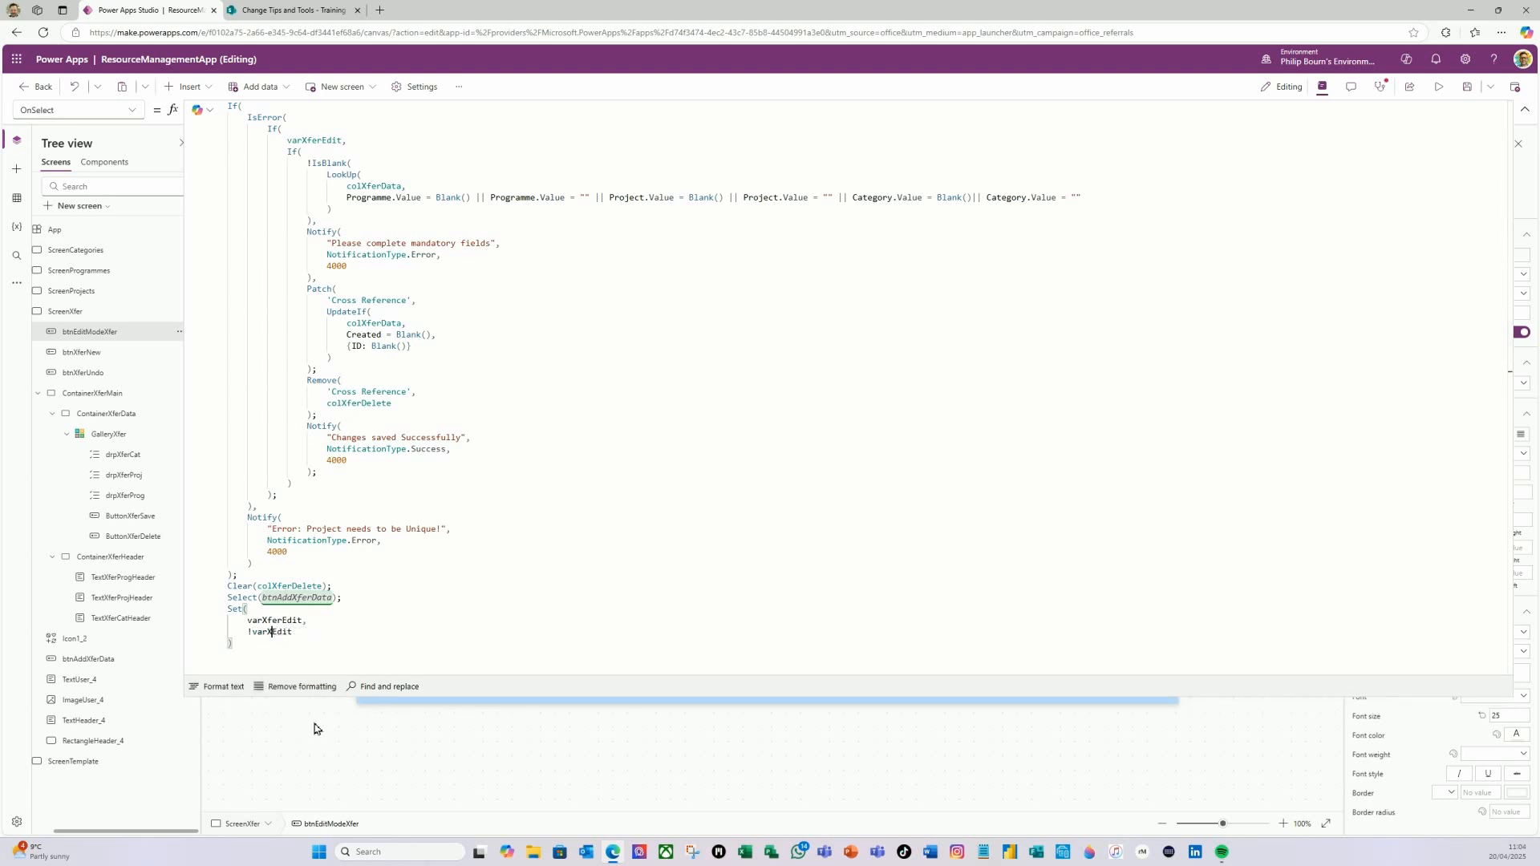
pyautogui.click(218, 687)
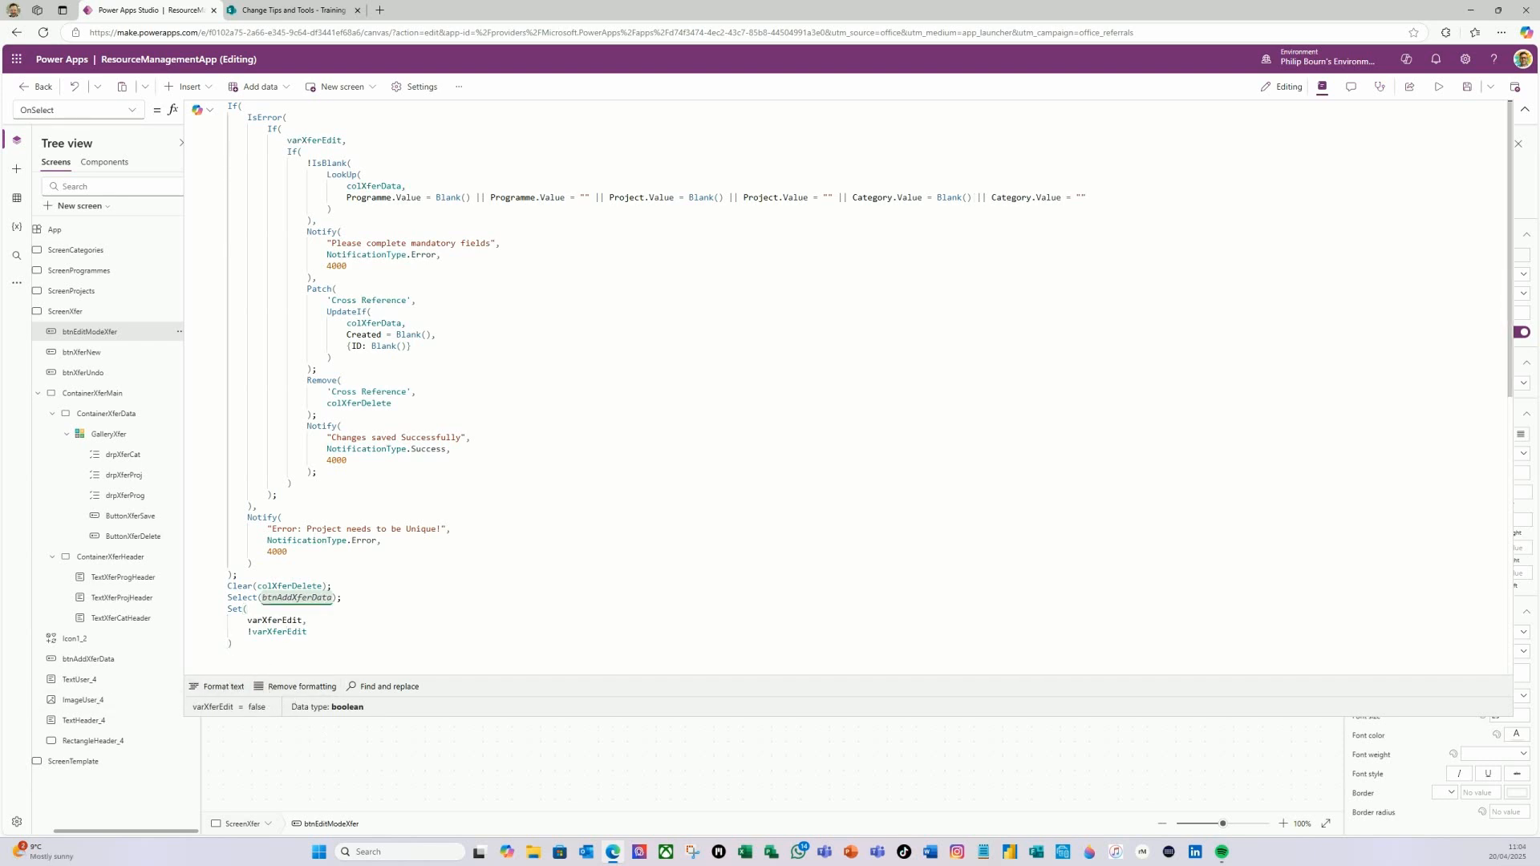
pyautogui.click(1527, 114)
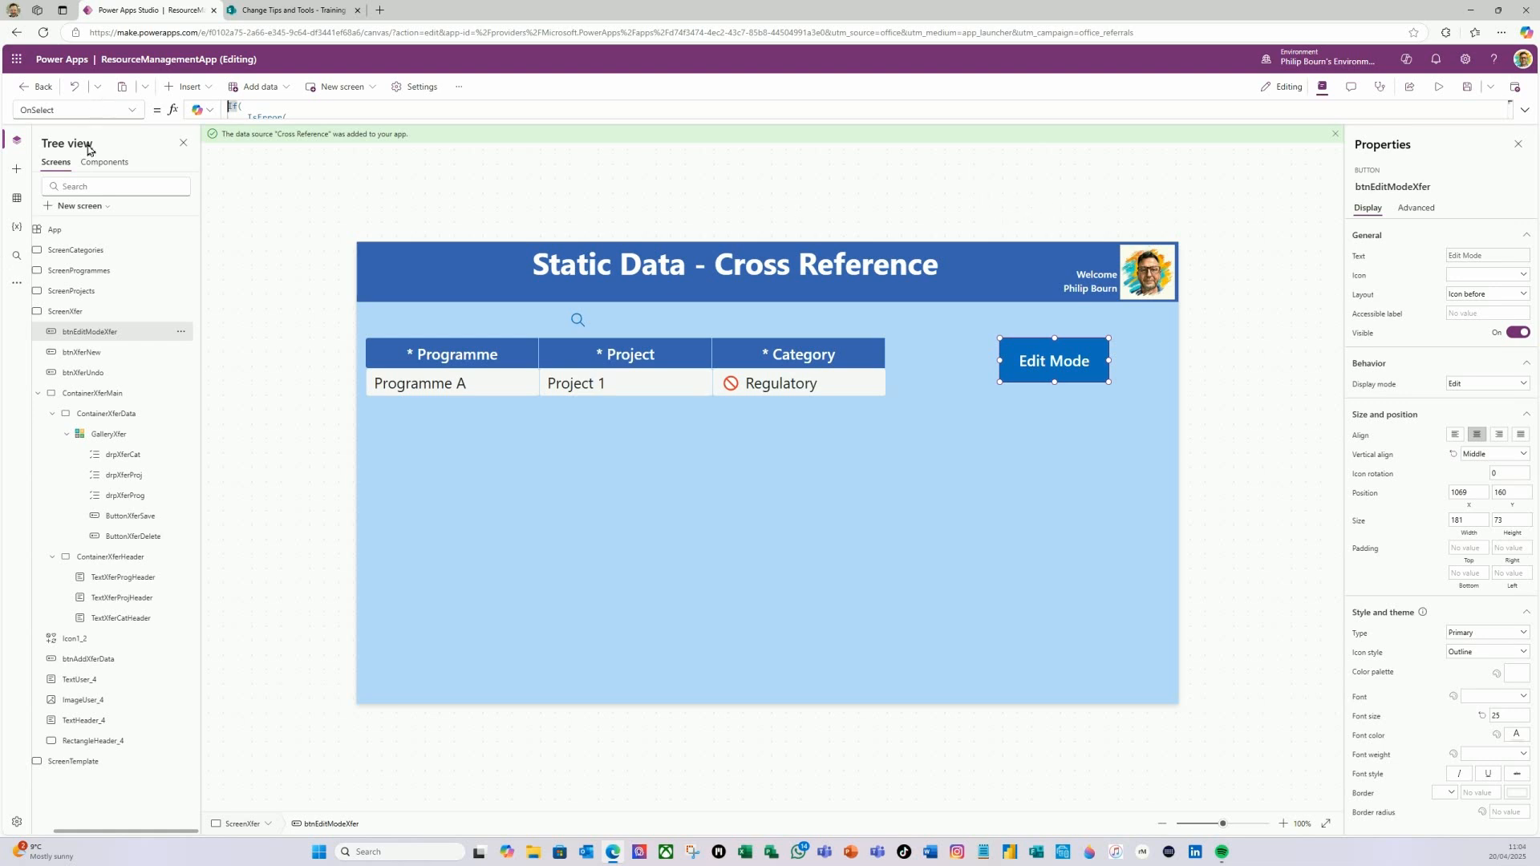
# - Run the App object's OnStart and return to ScreenXfer
pyautogui.rightClick(61, 233)
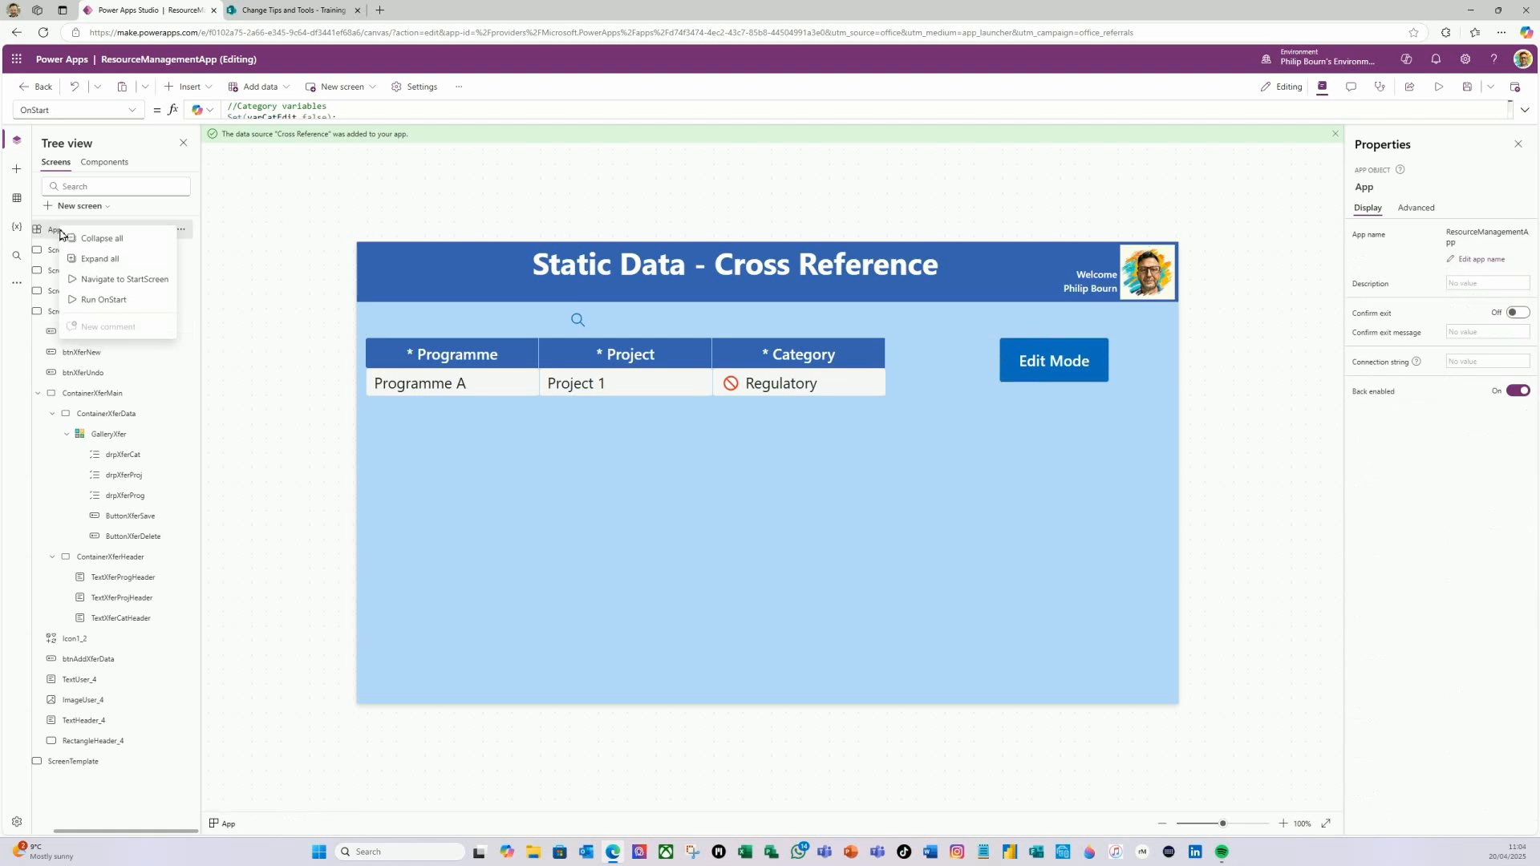
pyautogui.click(103, 300)
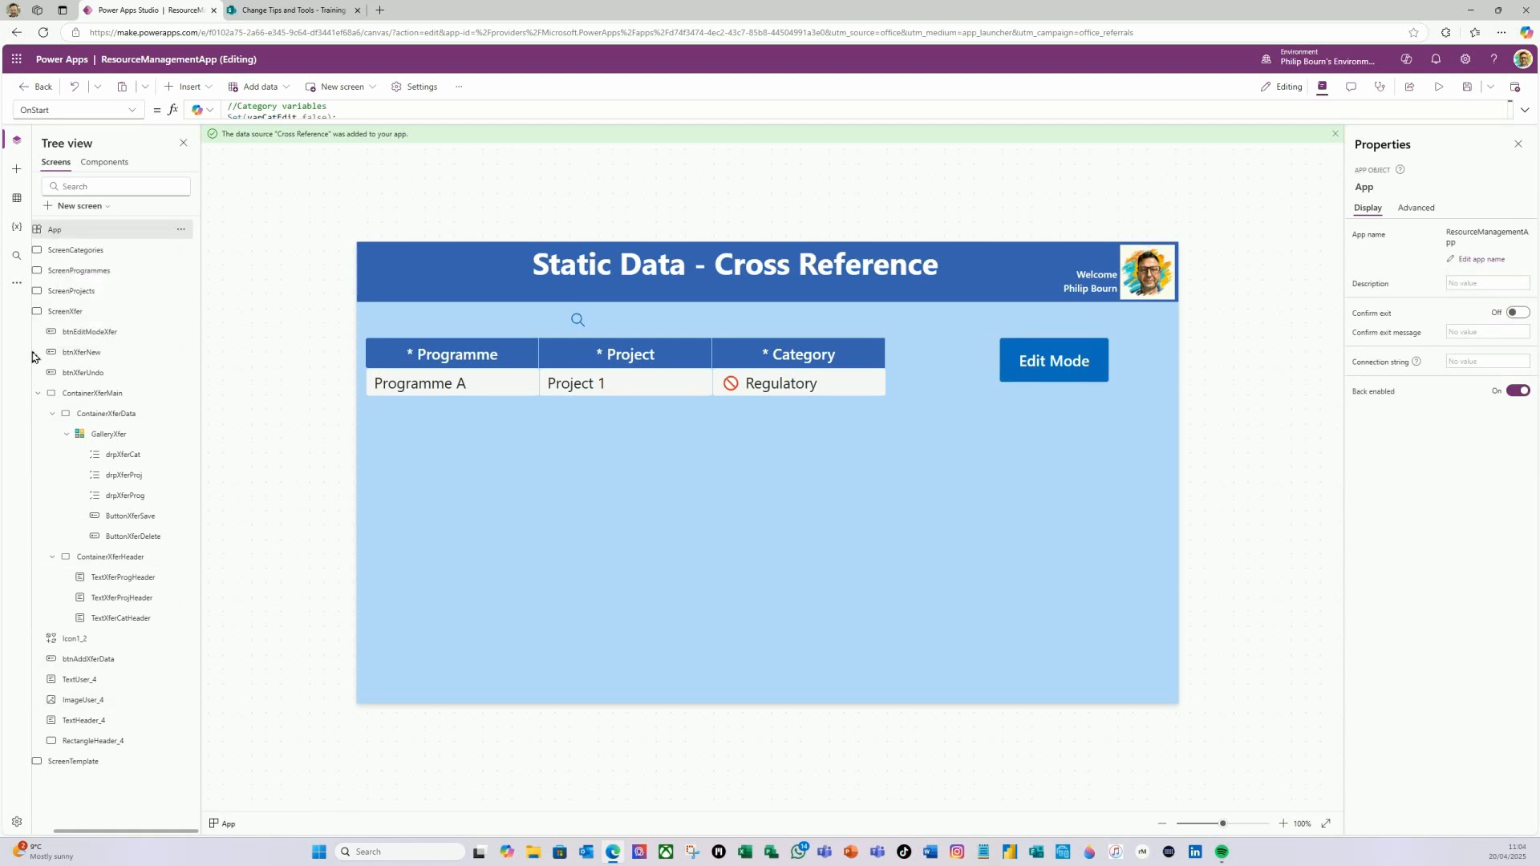
pyautogui.click(69, 292)
pyautogui.click(70, 314)
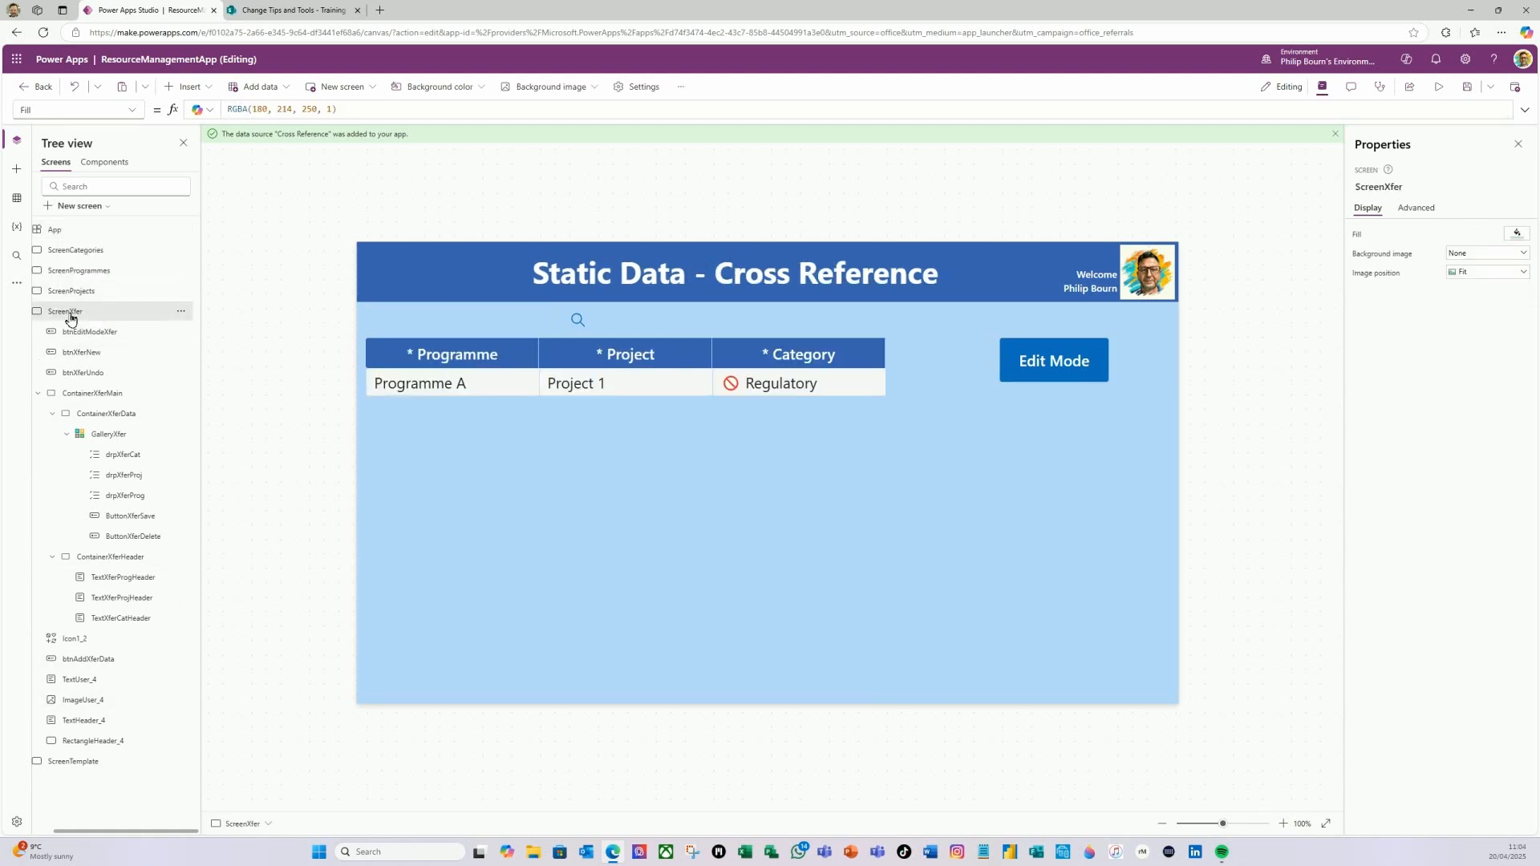
# - Save the app and, in a preview of the cross-reference screen, start a new record in edit mode
pyautogui.click(1467, 87)
pyautogui.click(1446, 87)
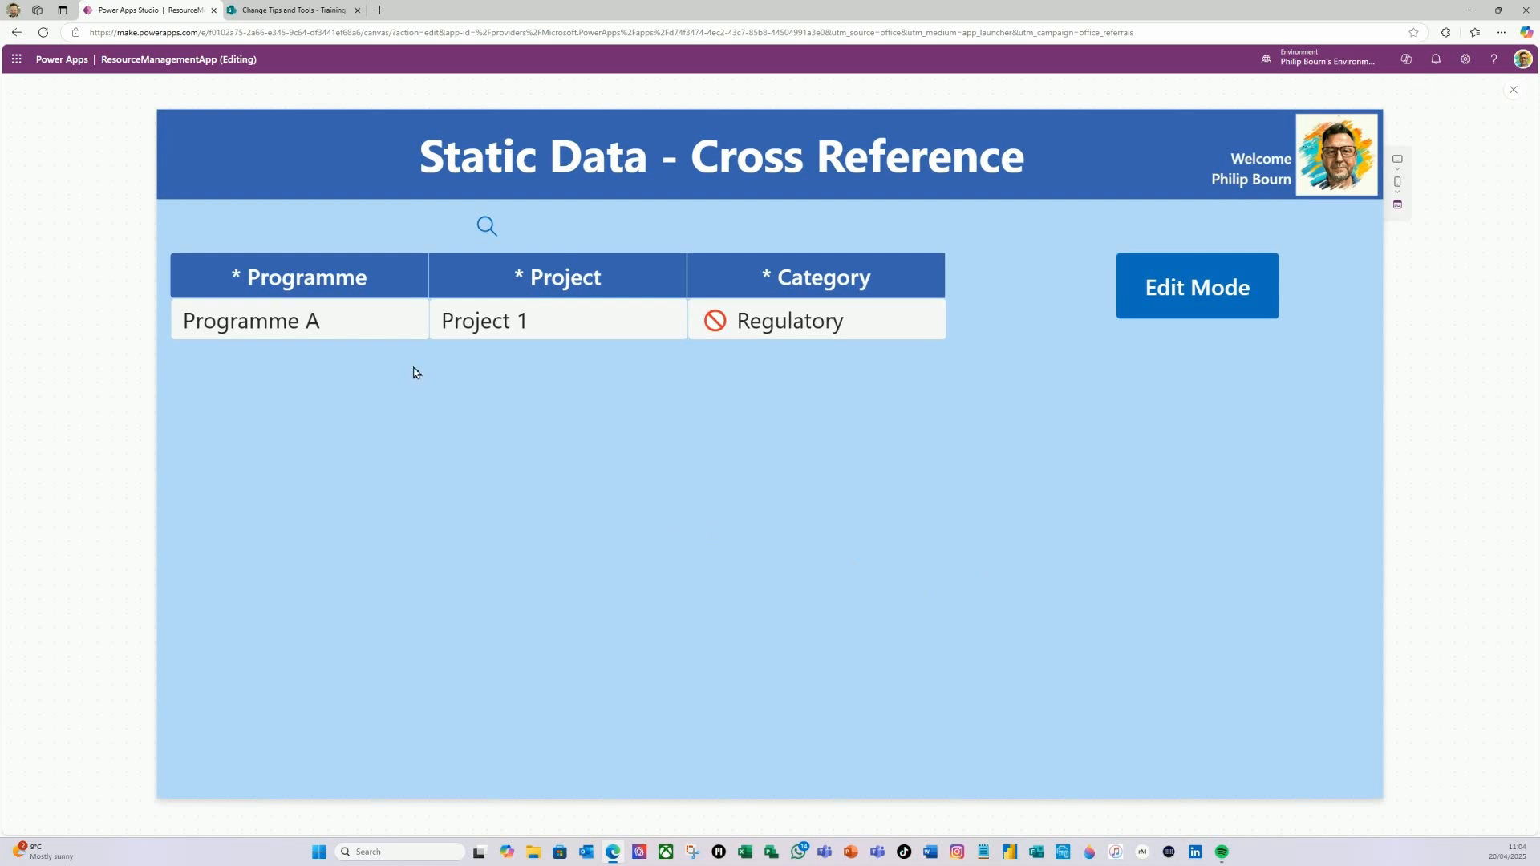
pyautogui.click(1189, 292)
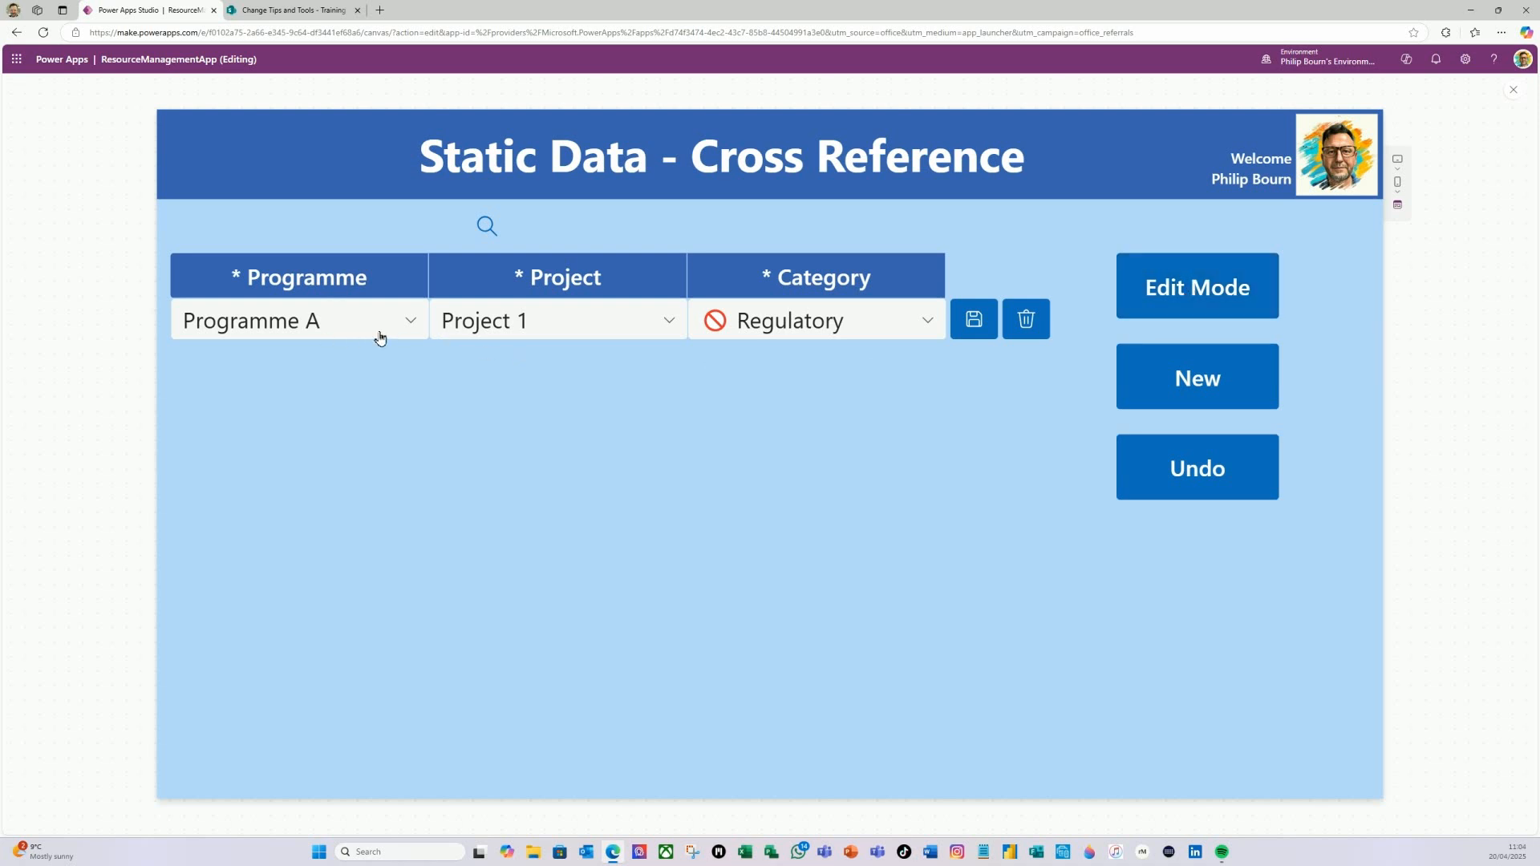
pyautogui.click(1177, 381)
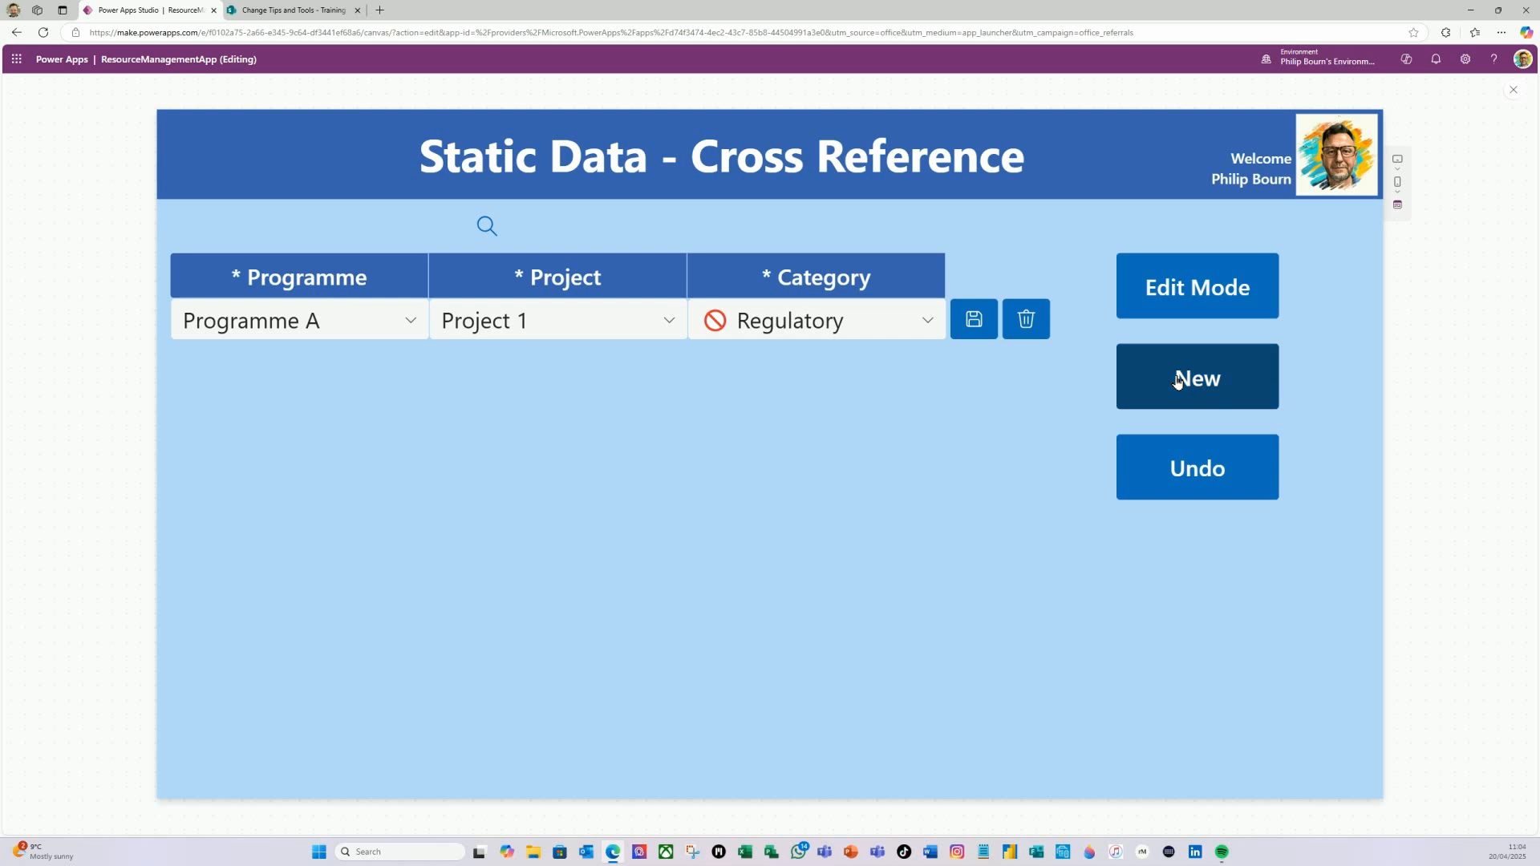